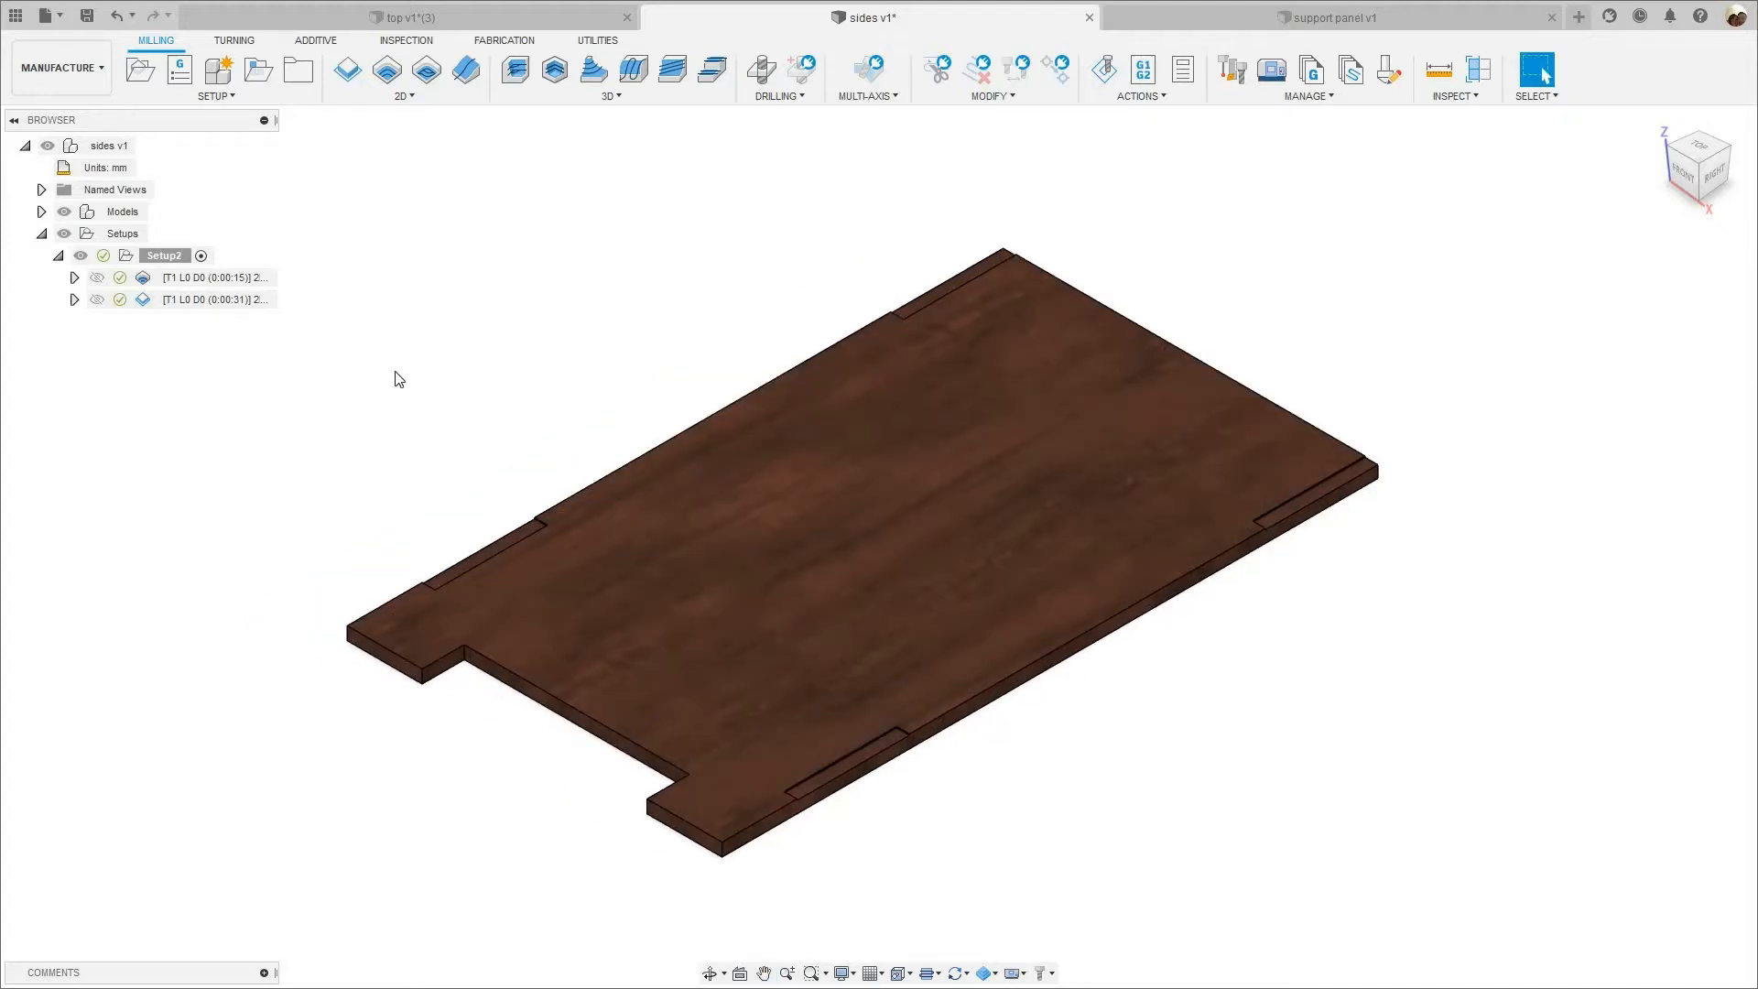
- Open Setup2 for editing and examine its work coordinate axes and the origin at the stock's bottom corner
{"action": "middle_click_drag", "start_coordinate": [287, 319], "coordinate": [281, 316]}
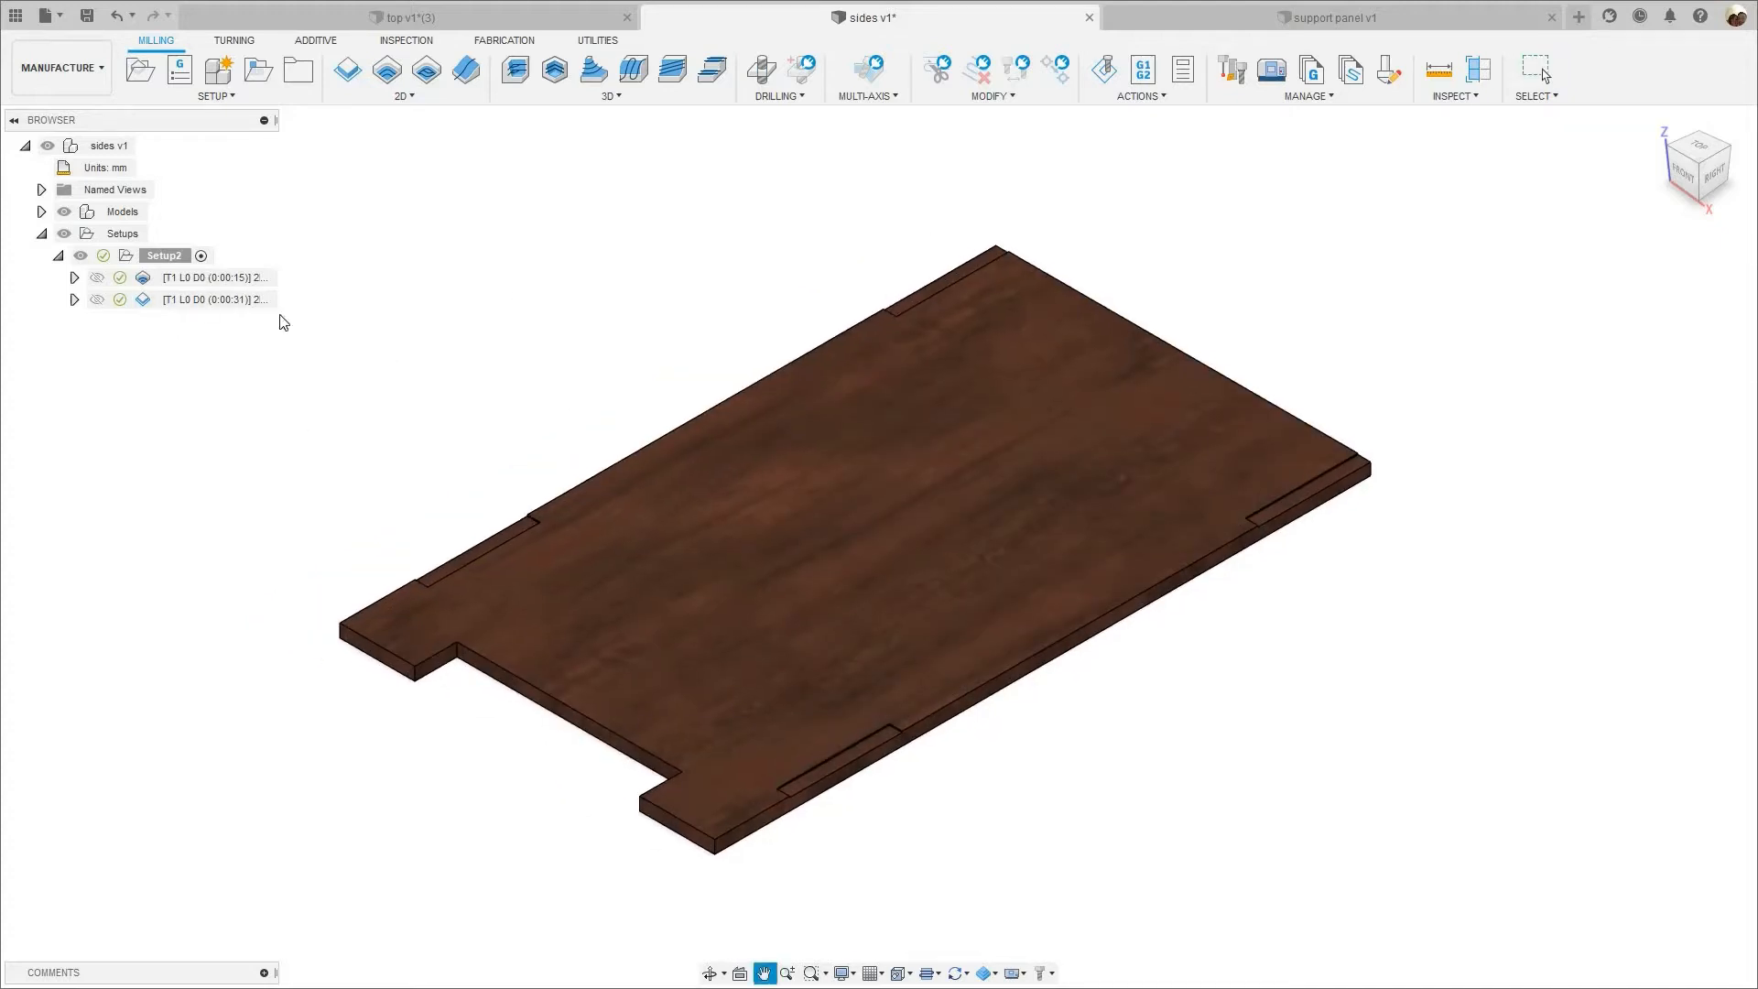
{"action": "right_click", "coordinate": [156, 259]}
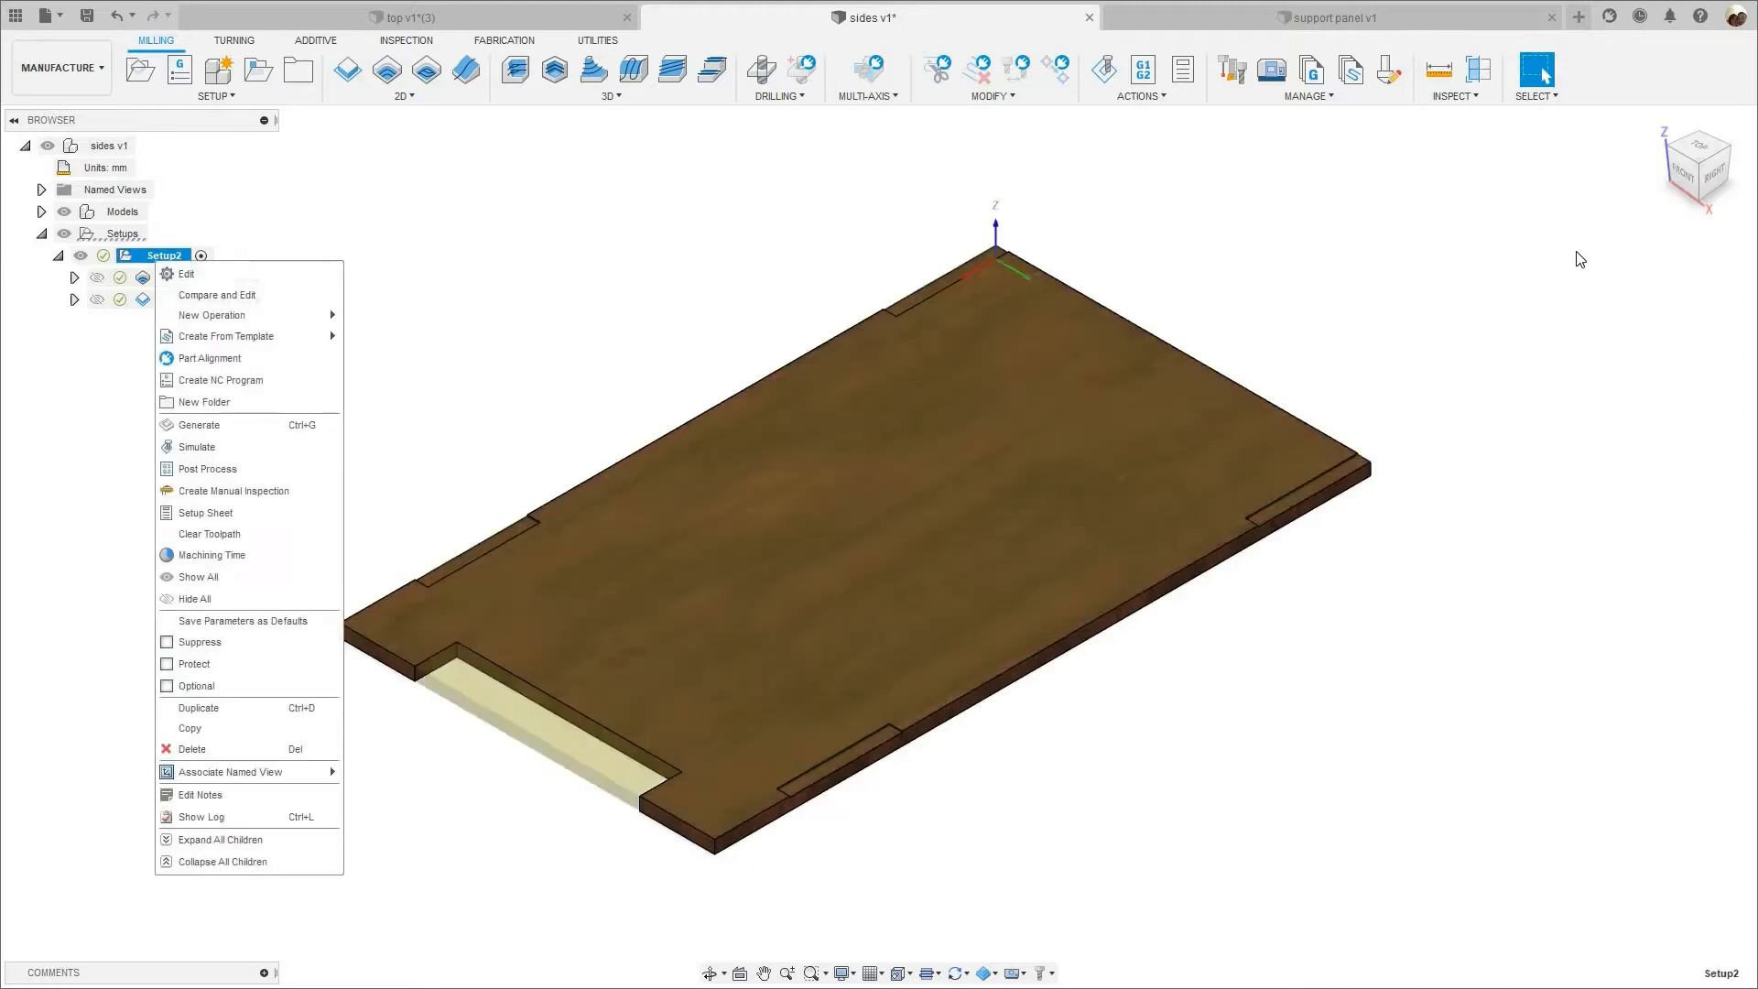
{"action": "left_click", "coordinate": [187, 273]}
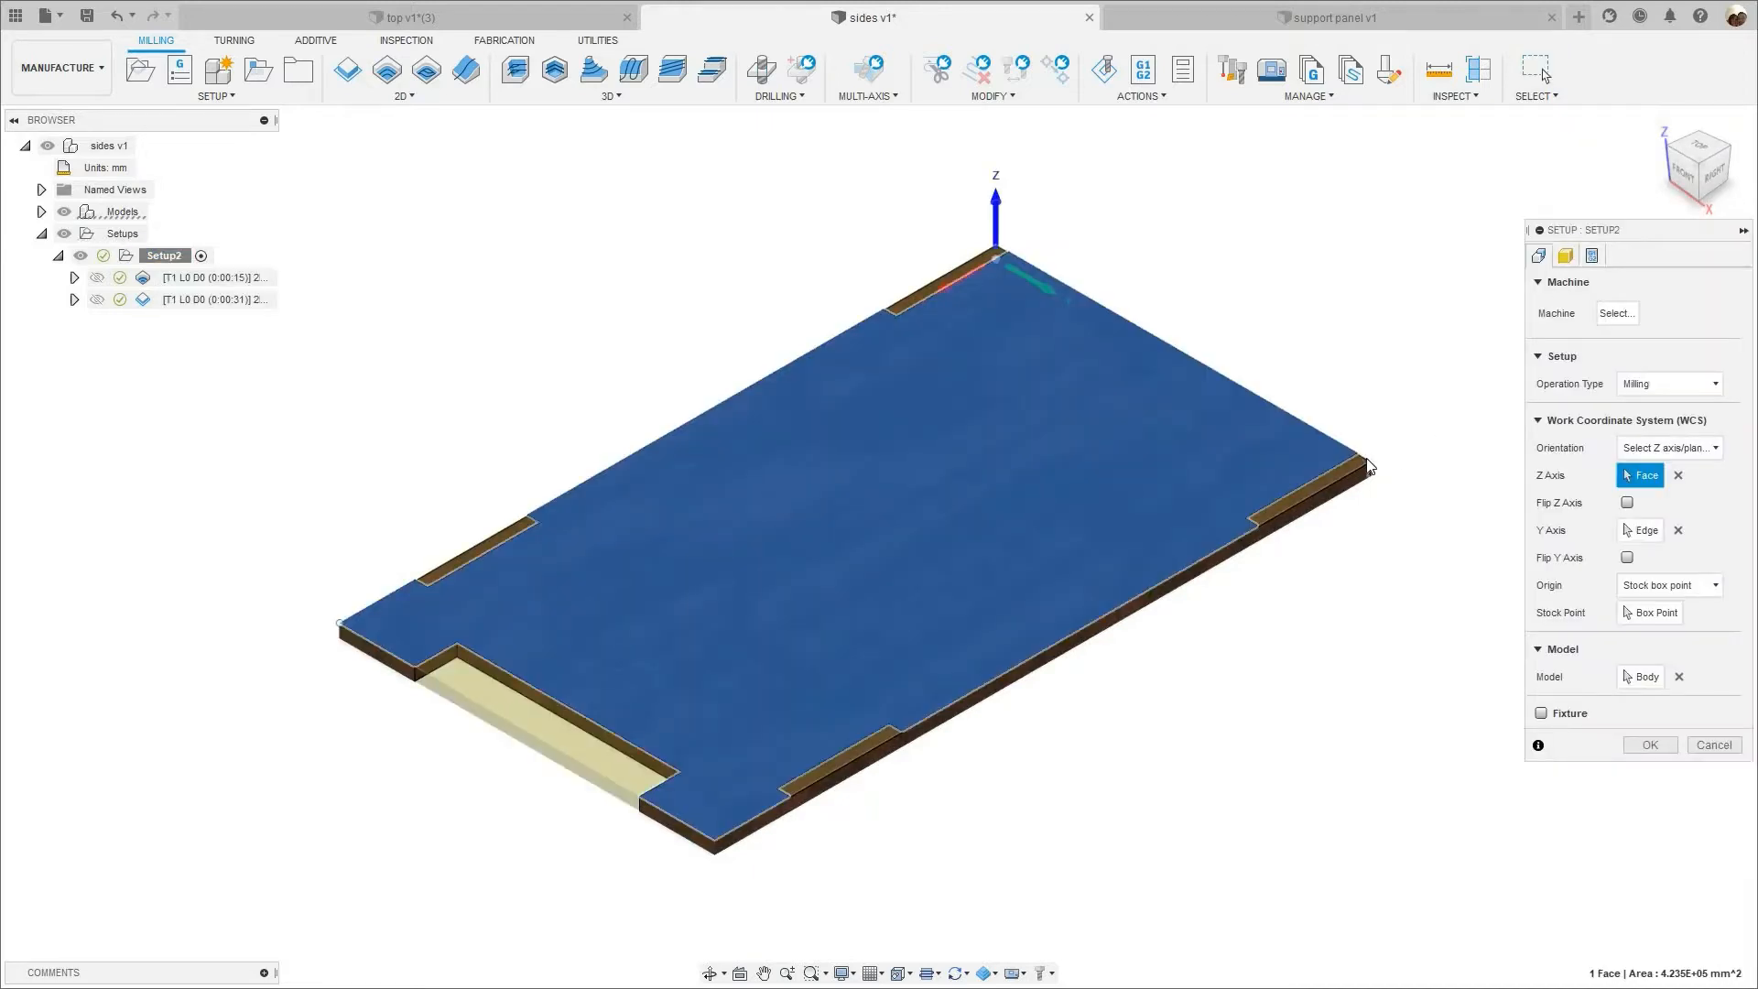
{"action": "middle_click_drag", "start_coordinate": [1185, 443], "coordinate": [1304, 457], "text": "shift"}
{"action": "middle_click_drag", "start_coordinate": [1446, 590], "coordinate": [1221, 632]}
{"action": "scroll", "coordinate": [1217, 586], "scroll_direction": "up", "scroll_amount": 10}
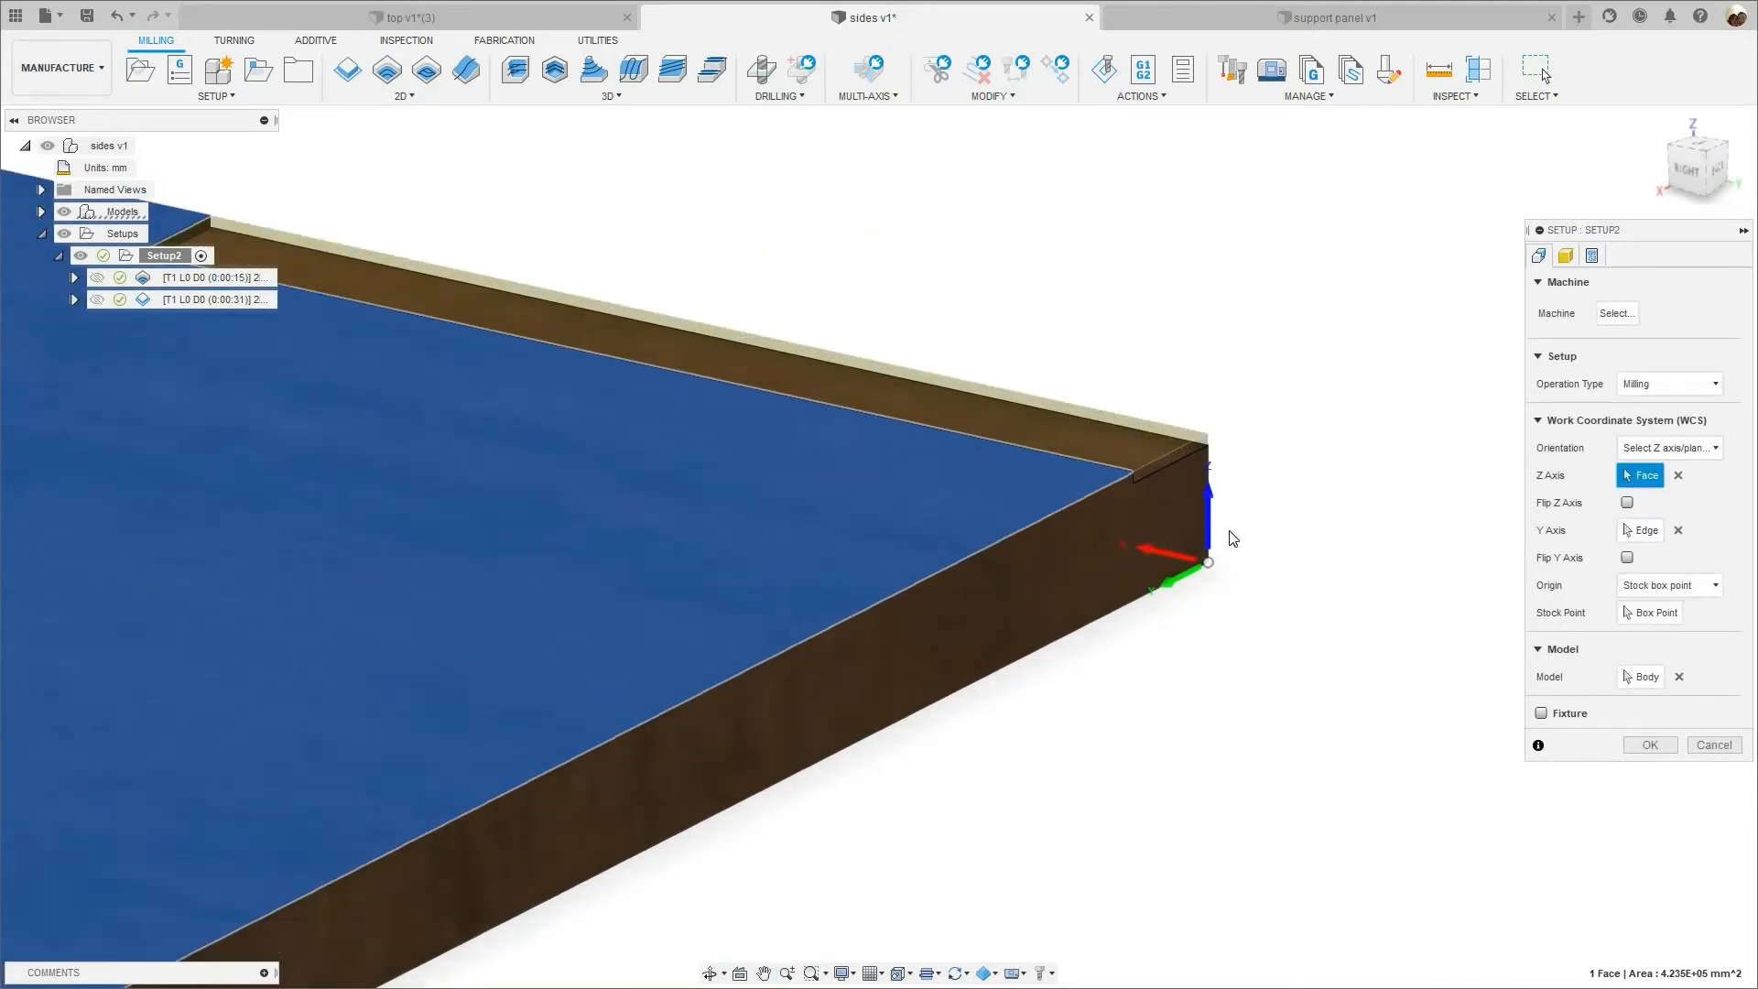
{"action": "scroll", "coordinate": [1236, 542], "scroll_direction": "down", "scroll_amount": 3}
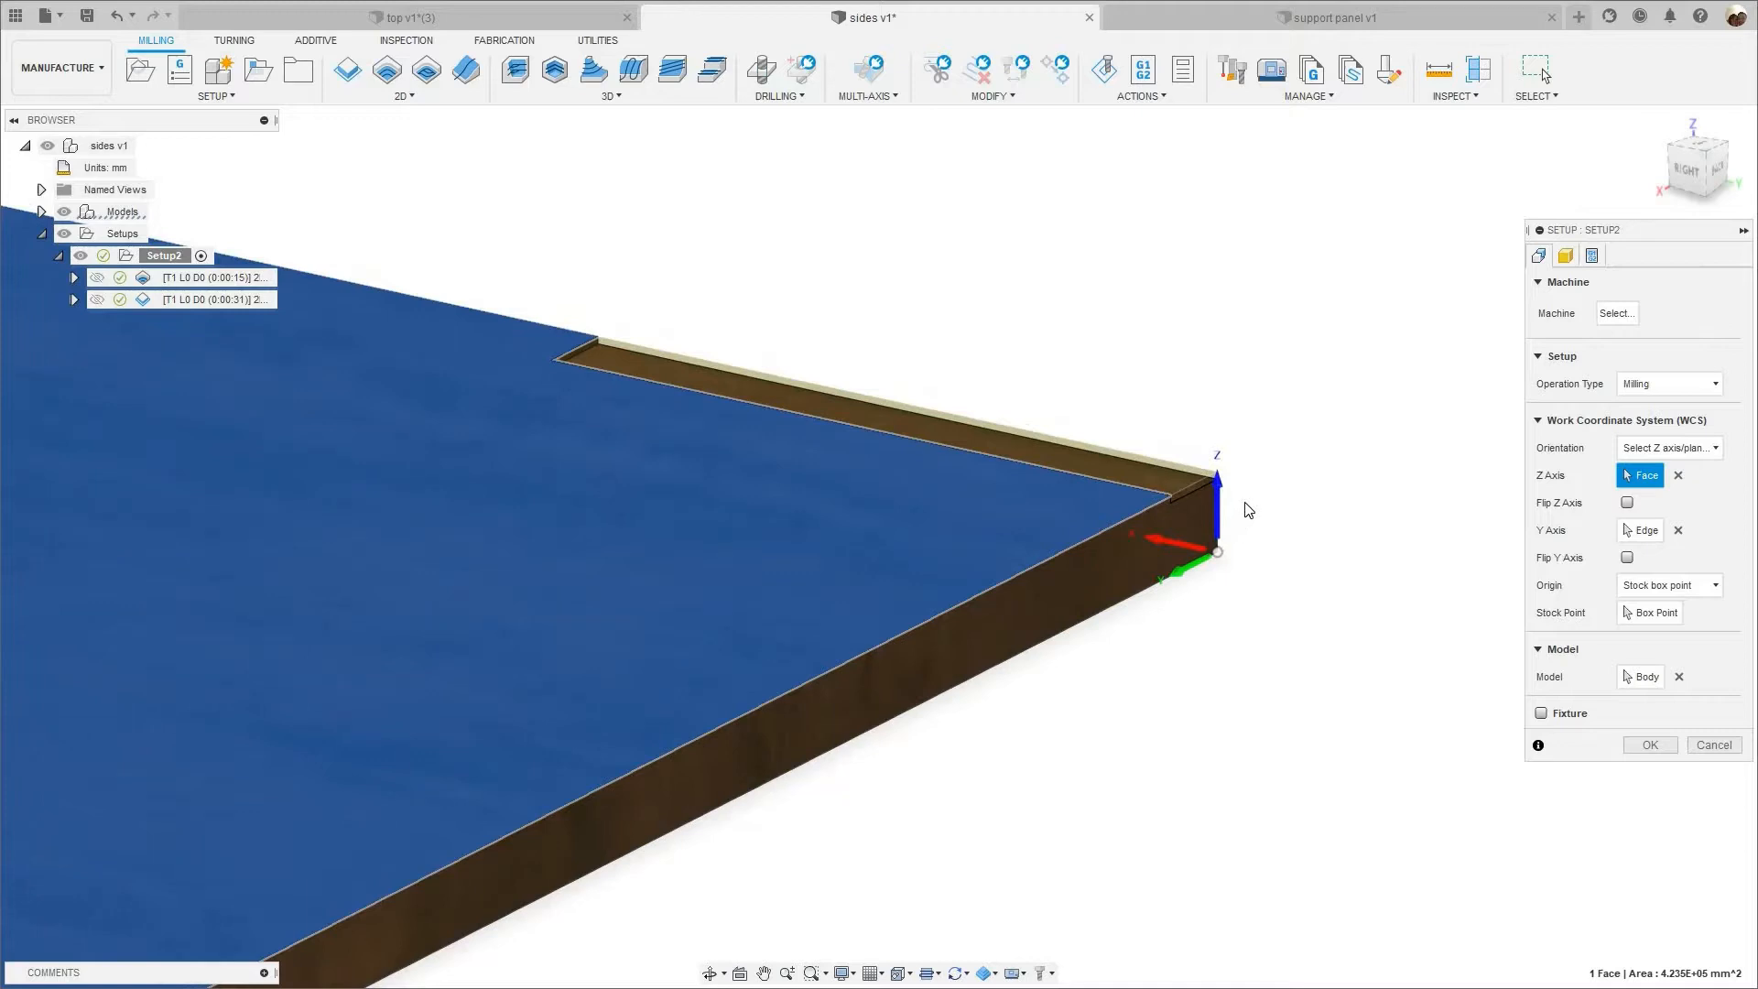
{"action": "scroll", "coordinate": [1252, 508], "scroll_direction": "down", "scroll_amount": 5}
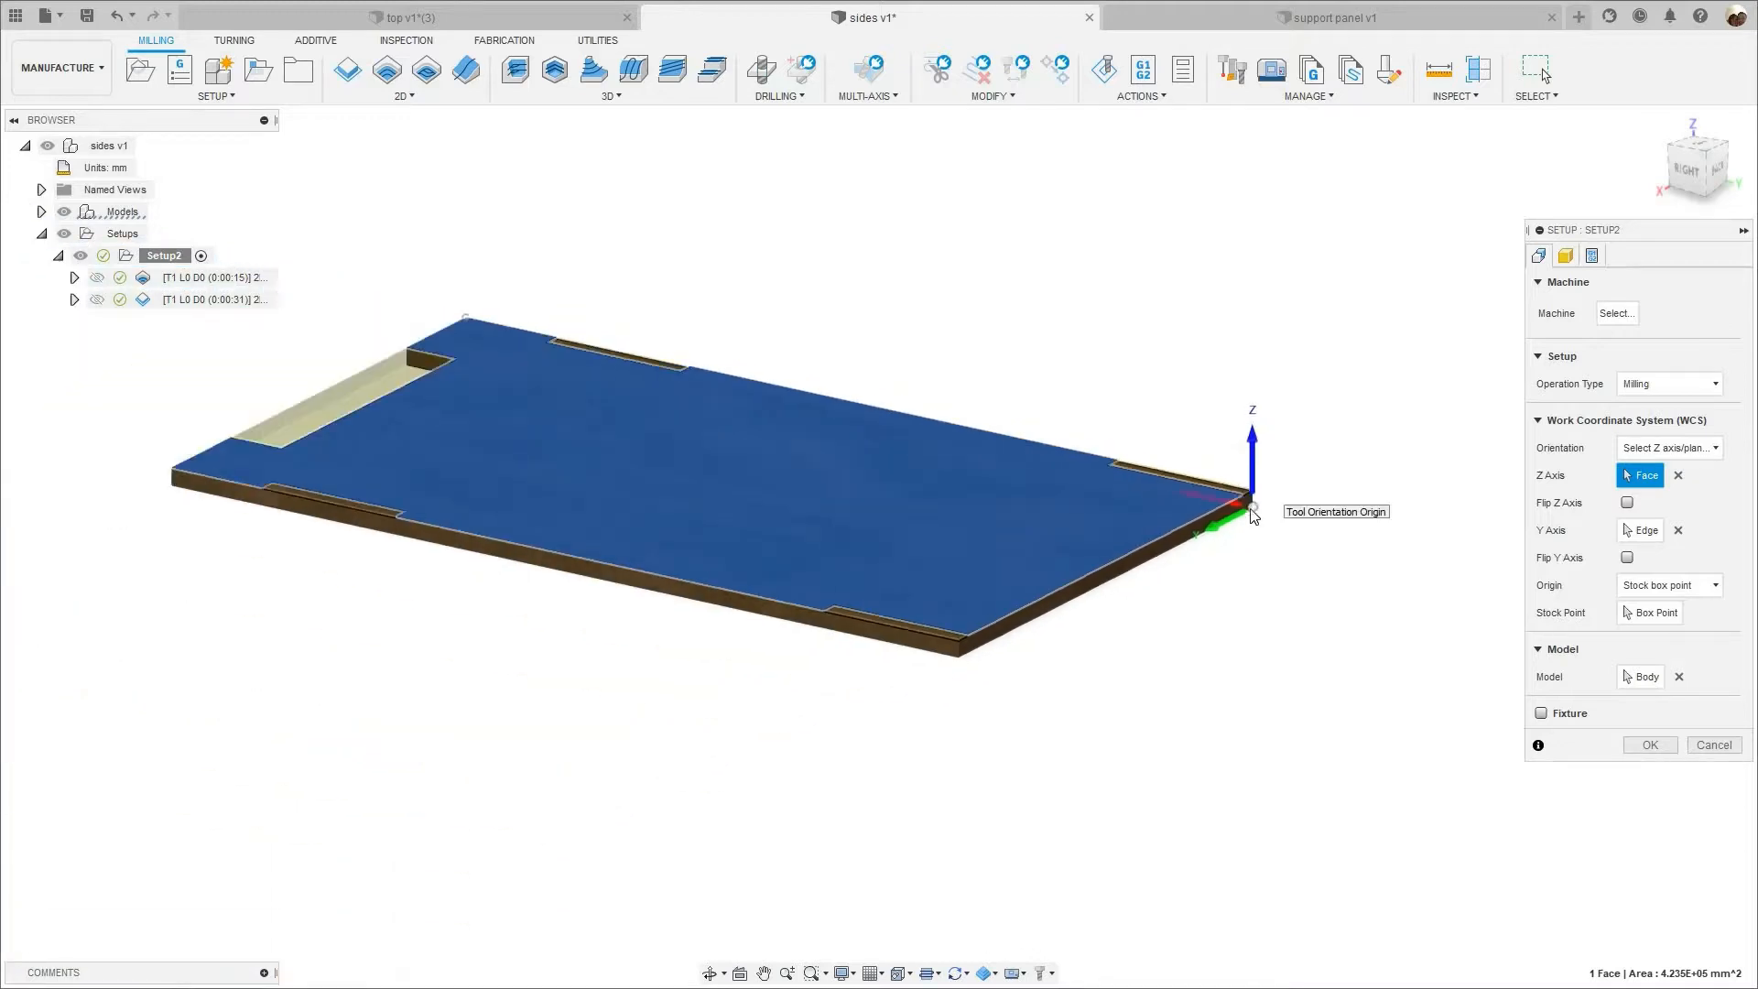
{"action": "scroll", "coordinate": [1190, 568], "scroll_direction": "down", "scroll_amount": 3}
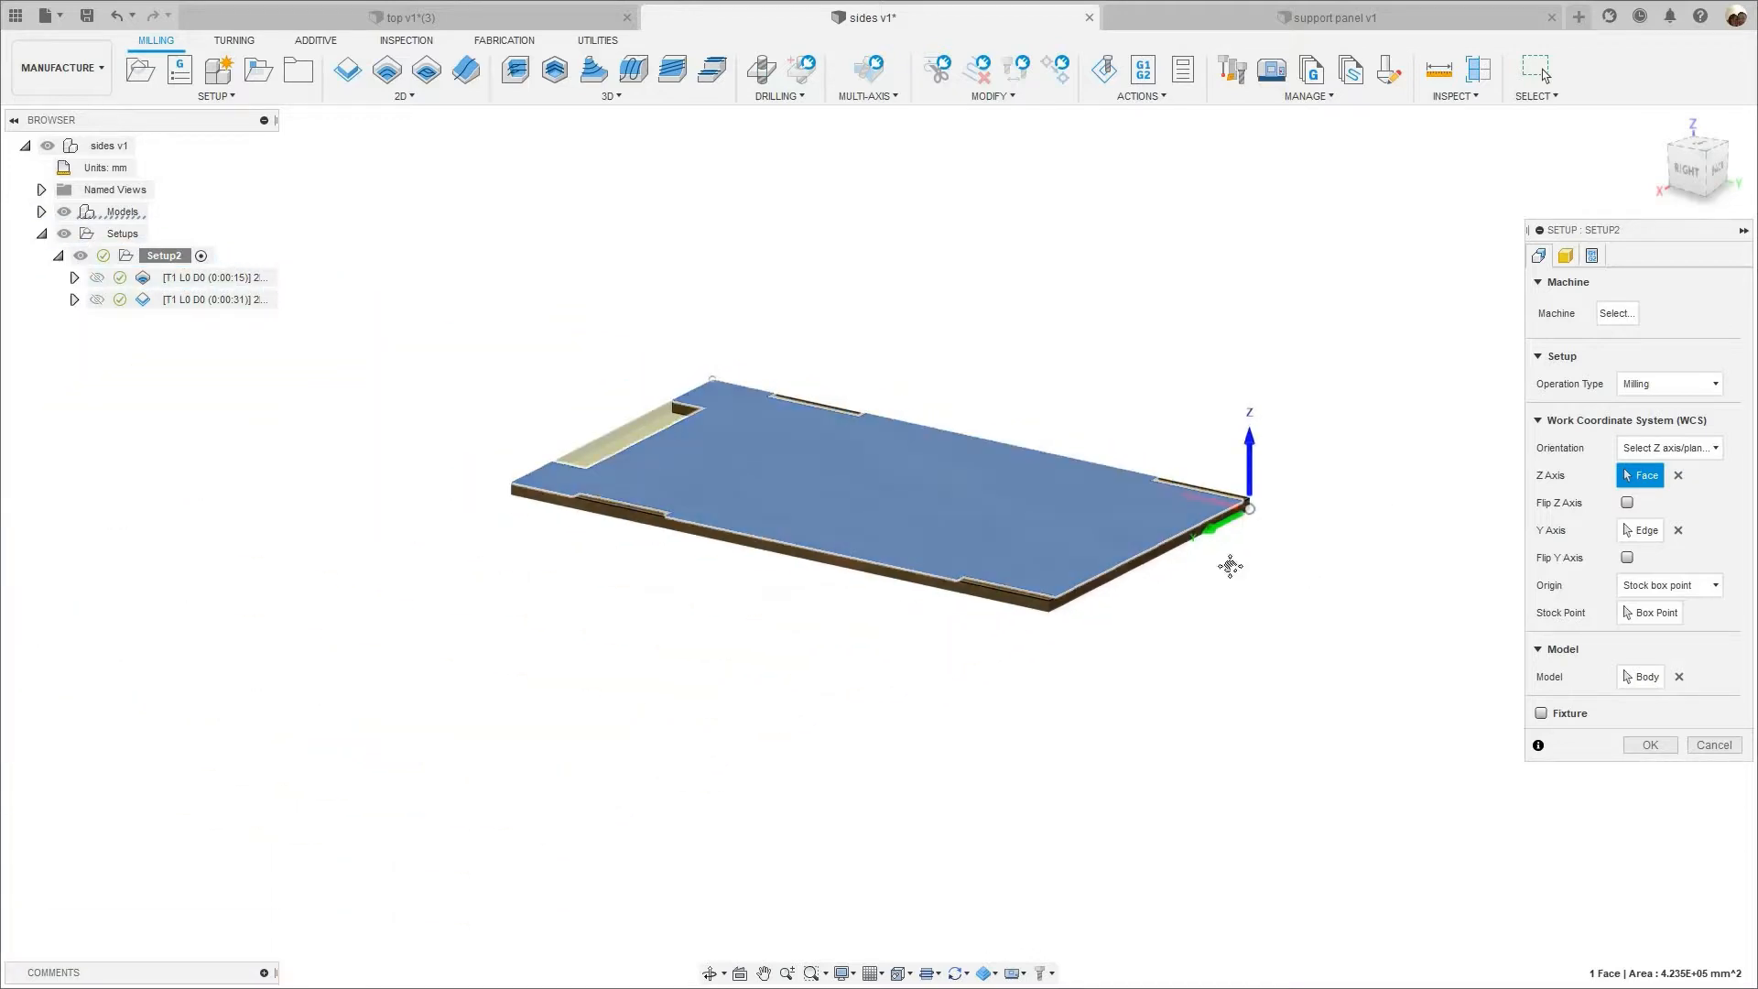
{"action": "middle_click_drag", "start_coordinate": [1401, 514], "coordinate": [1234, 395], "text": "shift"}
{"action": "middle_click_drag", "start_coordinate": [1495, 259], "coordinate": [1569, 264], "text": "shift"}
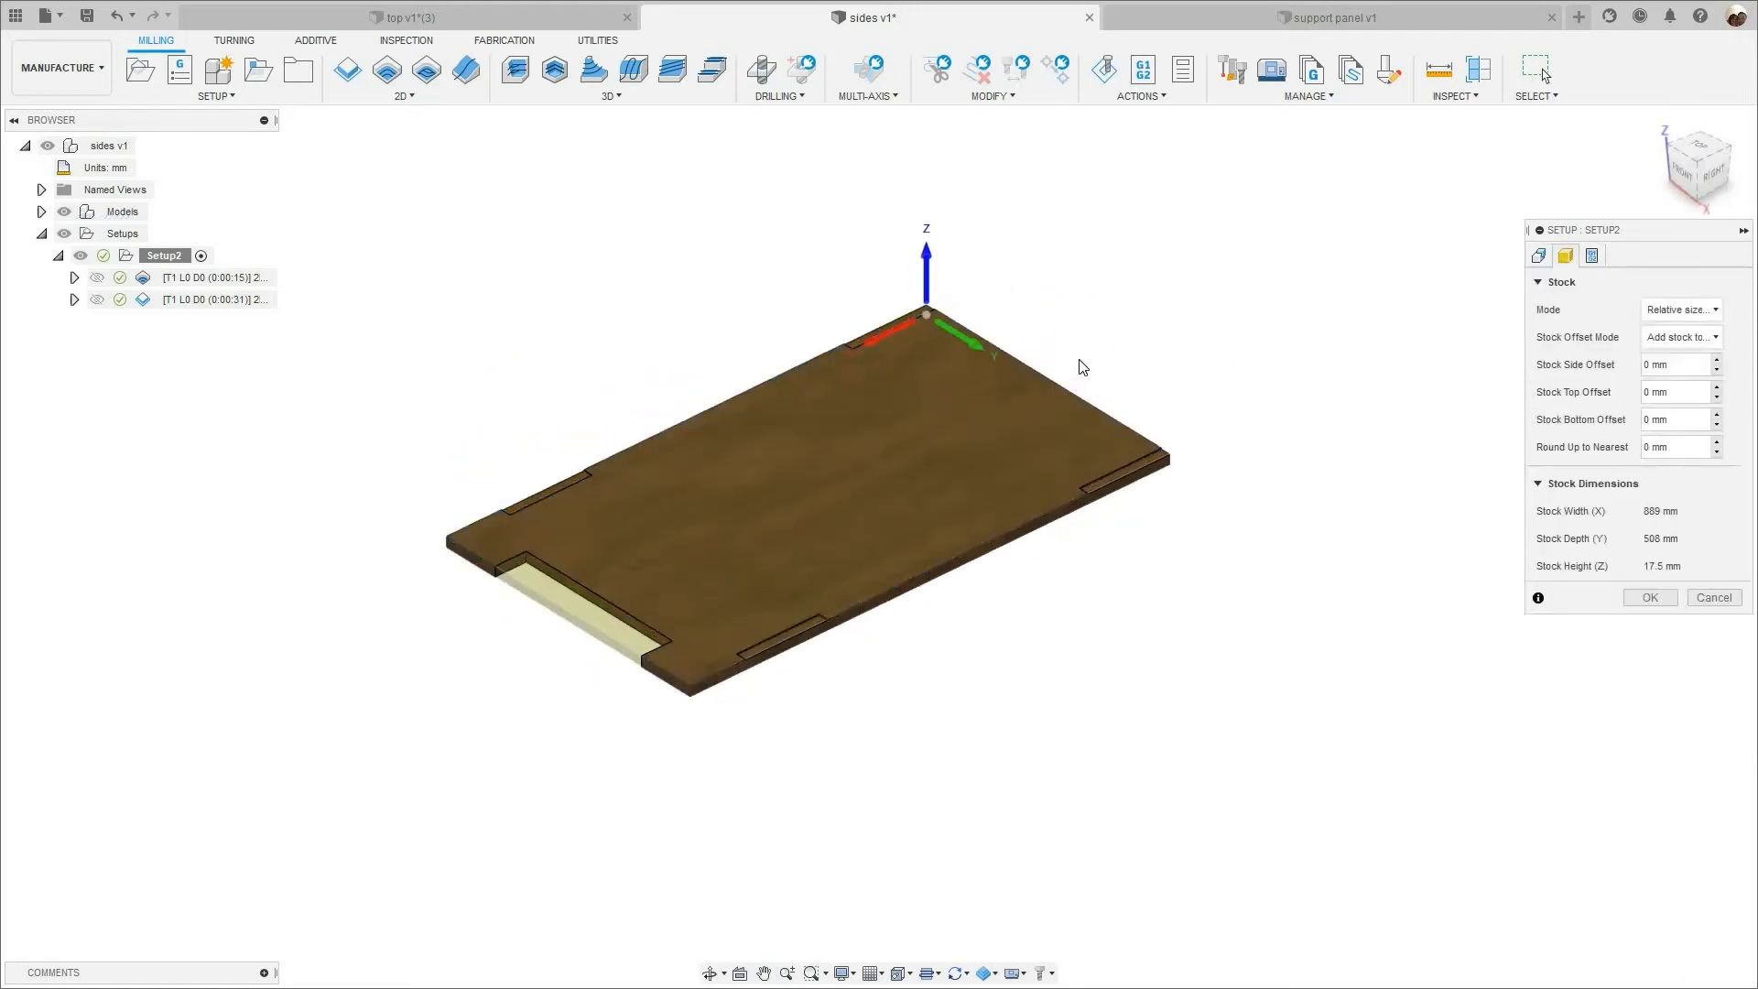
- Review the setup's program name, program comment and WCS offset, and close the setup
{"action": "left_click", "coordinate": [1591, 256]}
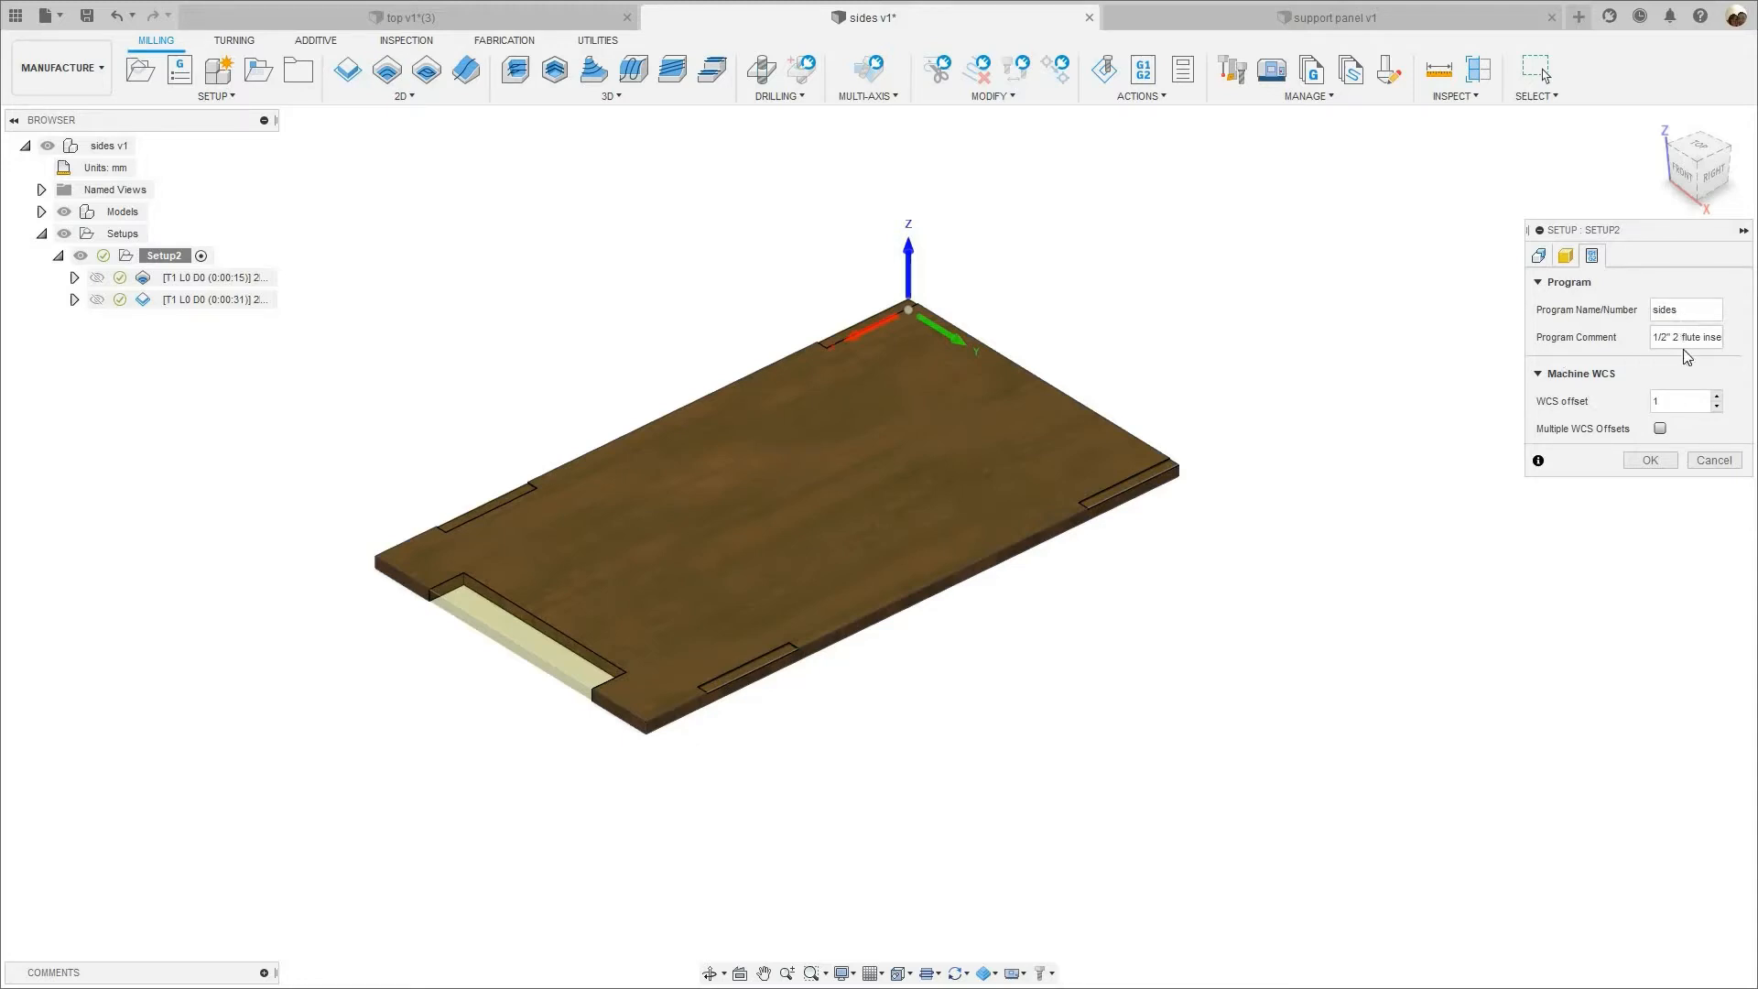
{"action": "left_click_drag", "start_coordinate": [1695, 337], "coordinate": [1700, 337]}
{"action": "left_click", "coordinate": [1699, 337]}
{"action": "left_click", "coordinate": [1651, 460]}
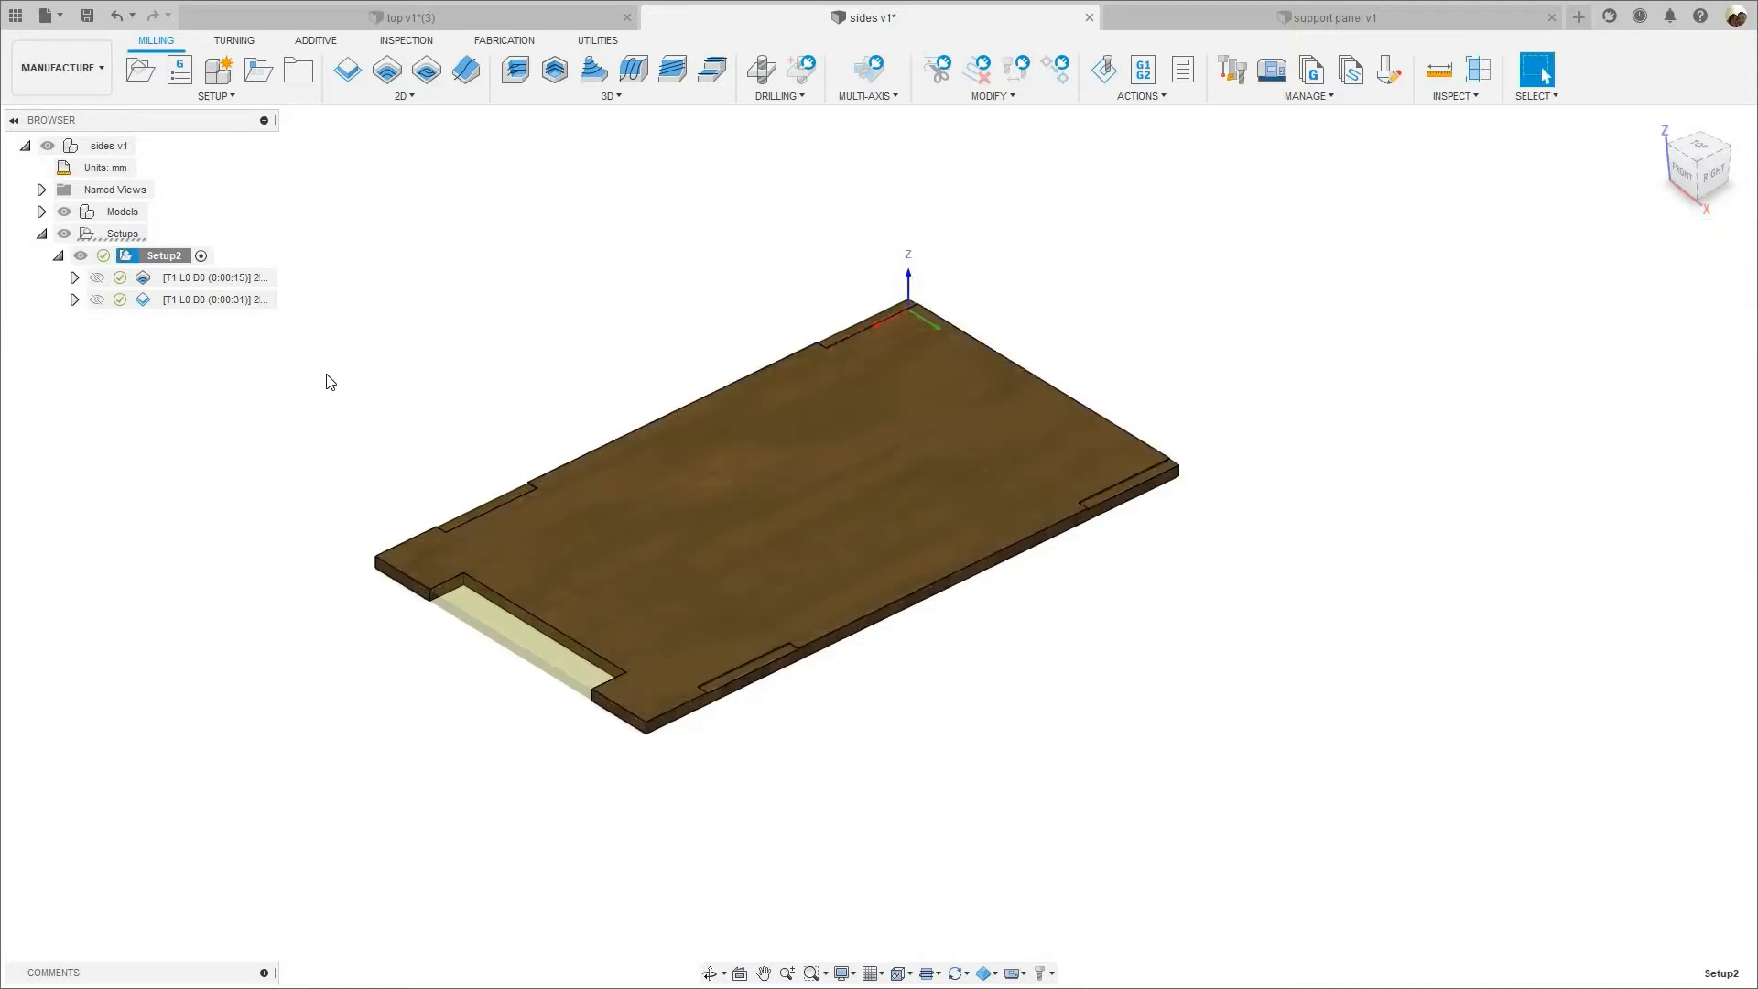
- Open the 2D Pocket operation for editing and view the details of its 12.7 mm RC-3200 flat end mill
{"action": "left_click", "coordinate": [189, 278]}
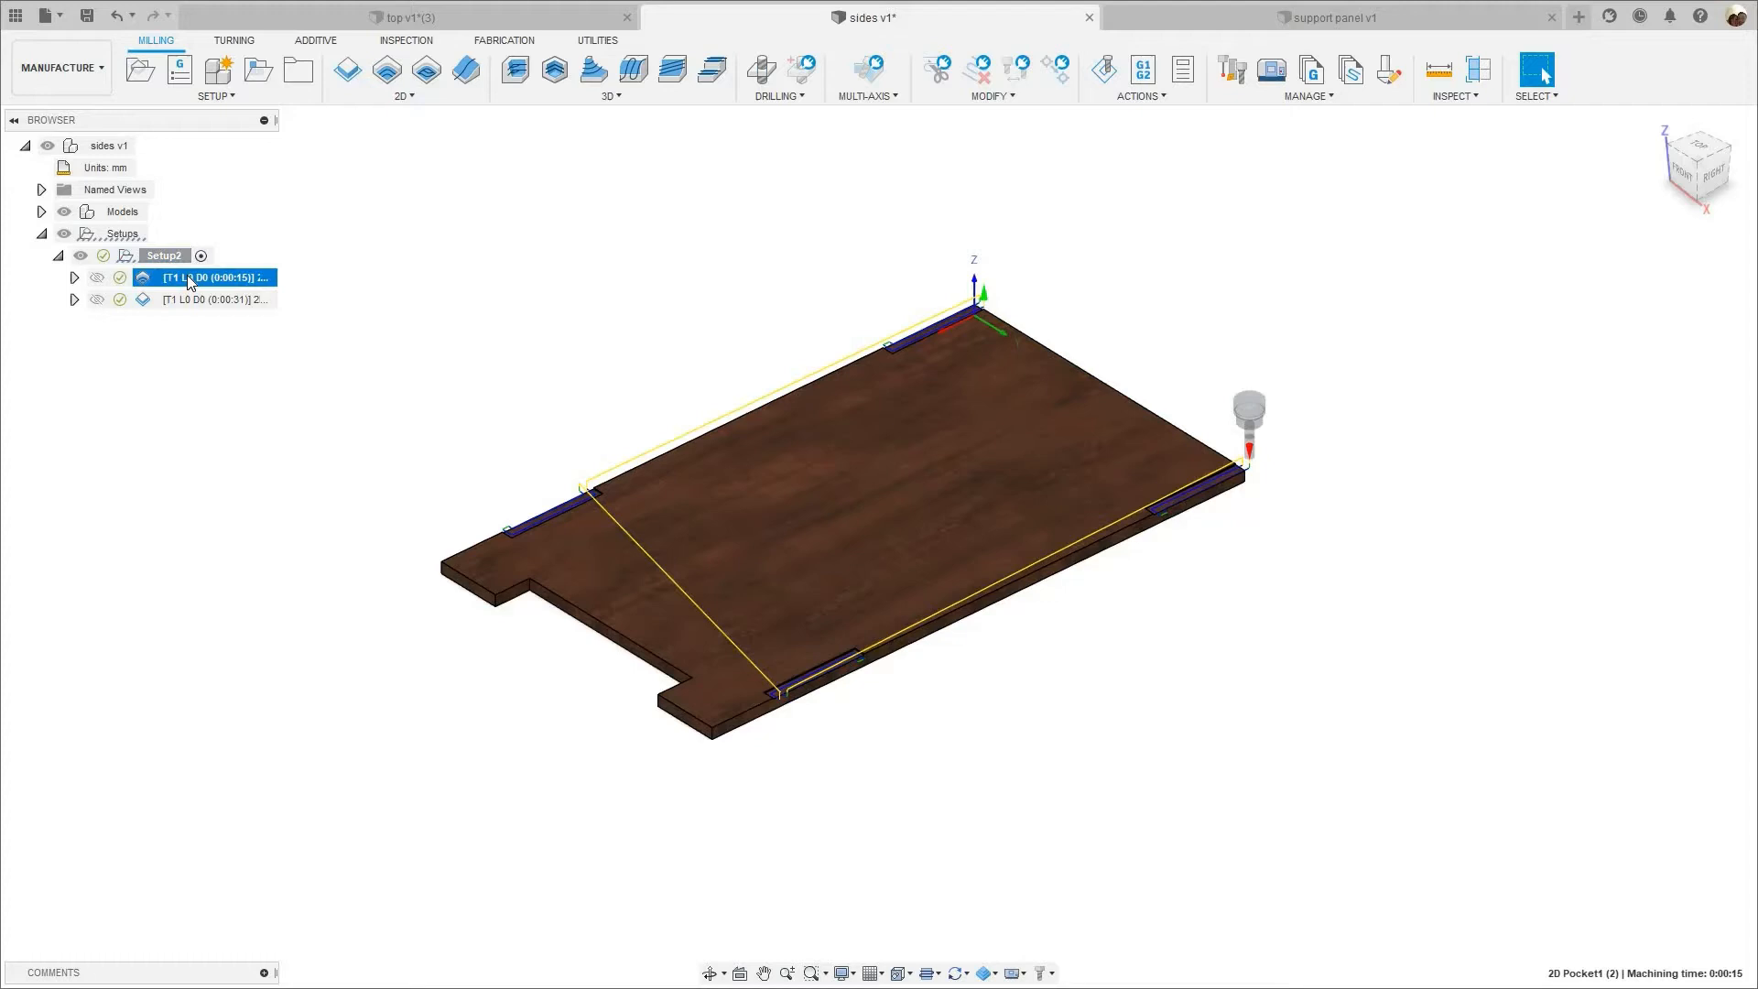
{"action": "right_click", "coordinate": [188, 276]}
{"action": "left_click", "coordinate": [220, 287]}
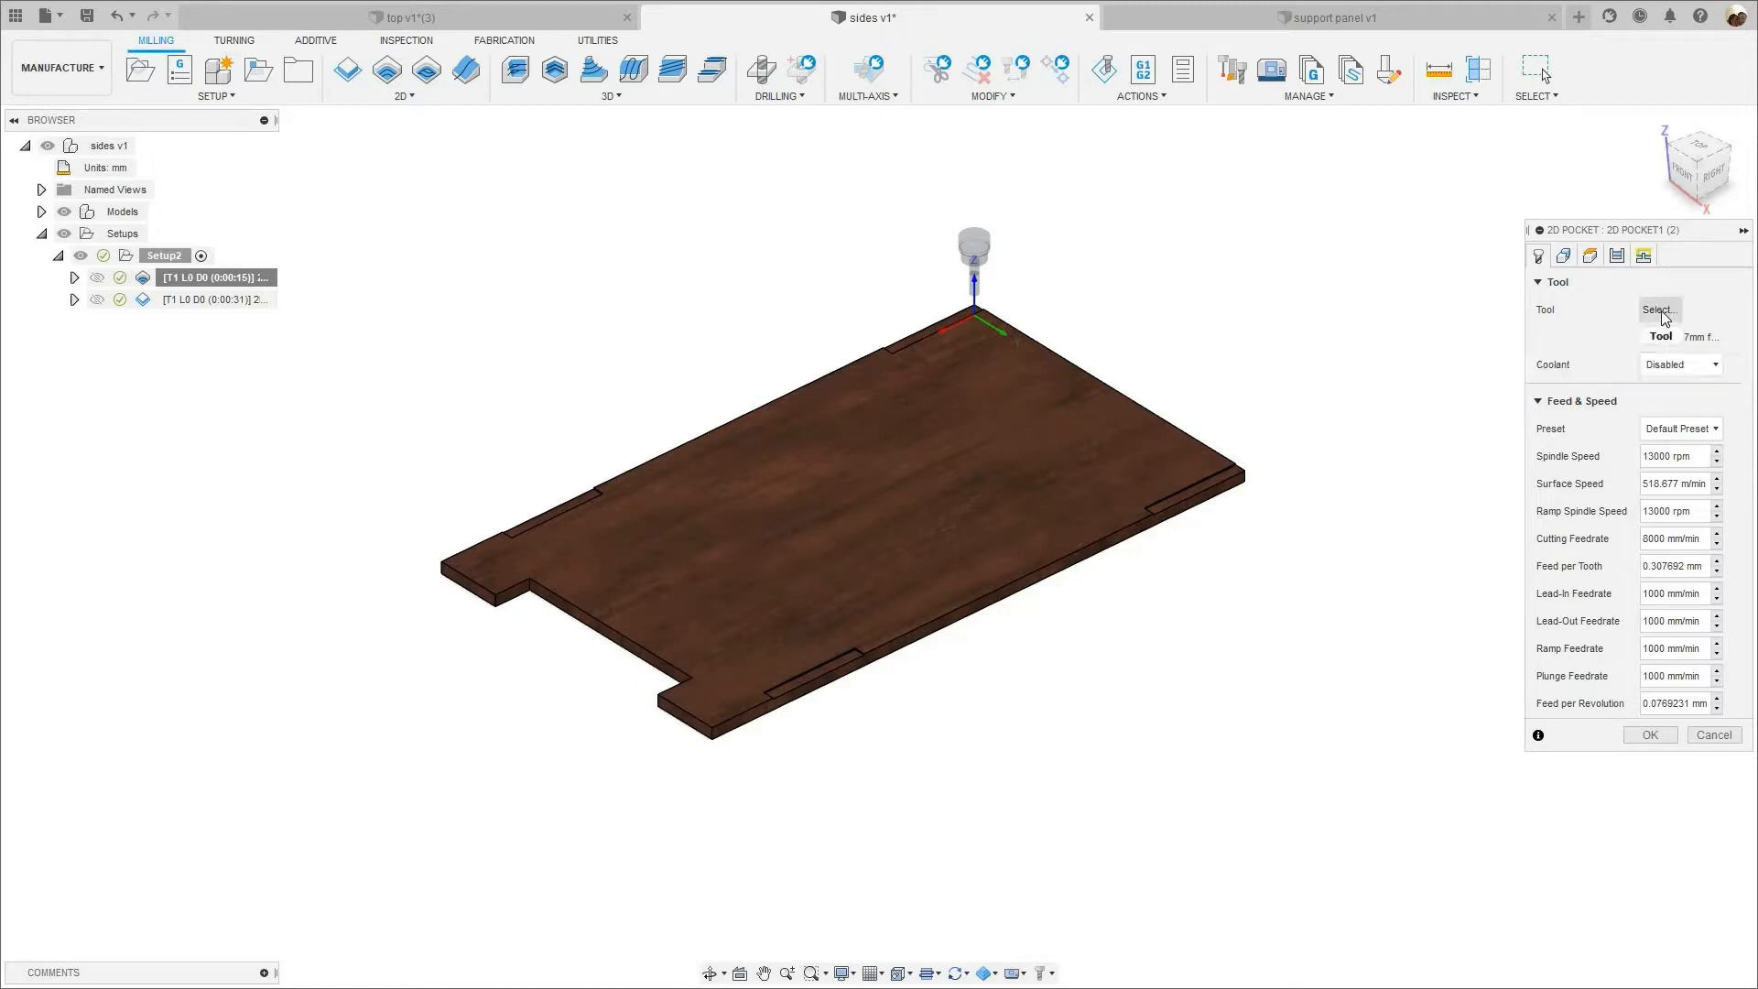
{"action": "left_click", "coordinate": [1659, 310]}
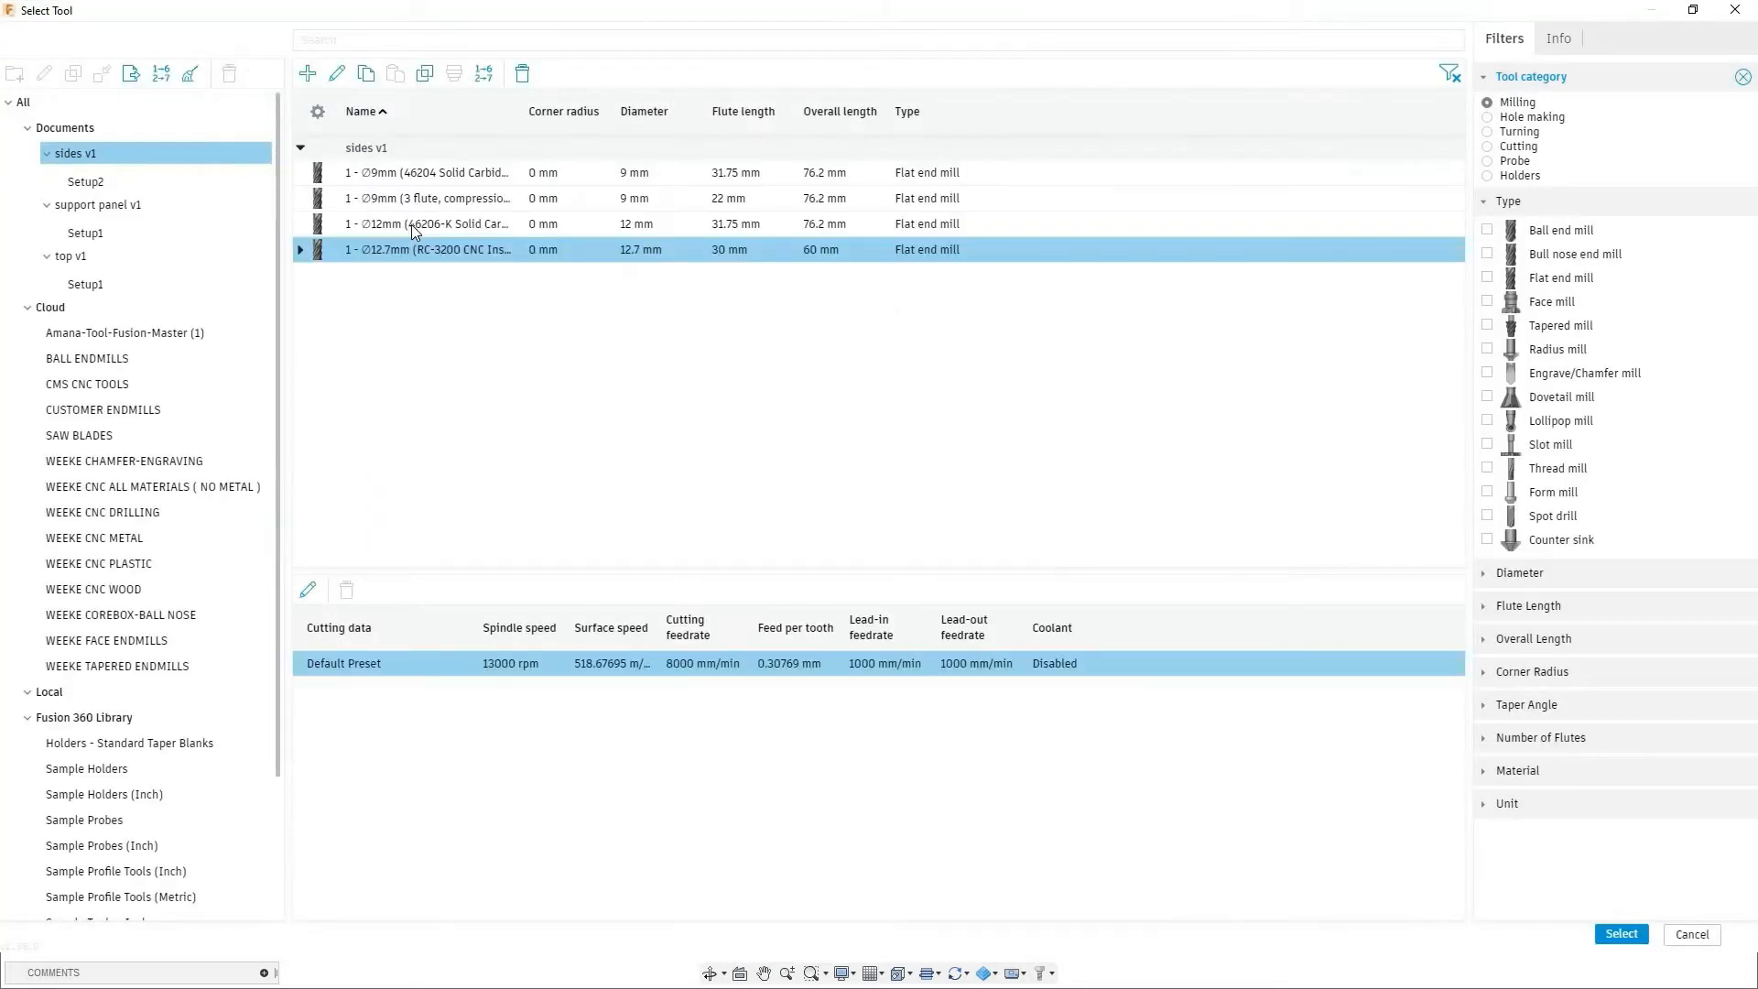
{"action": "left_click", "coordinate": [417, 251]}
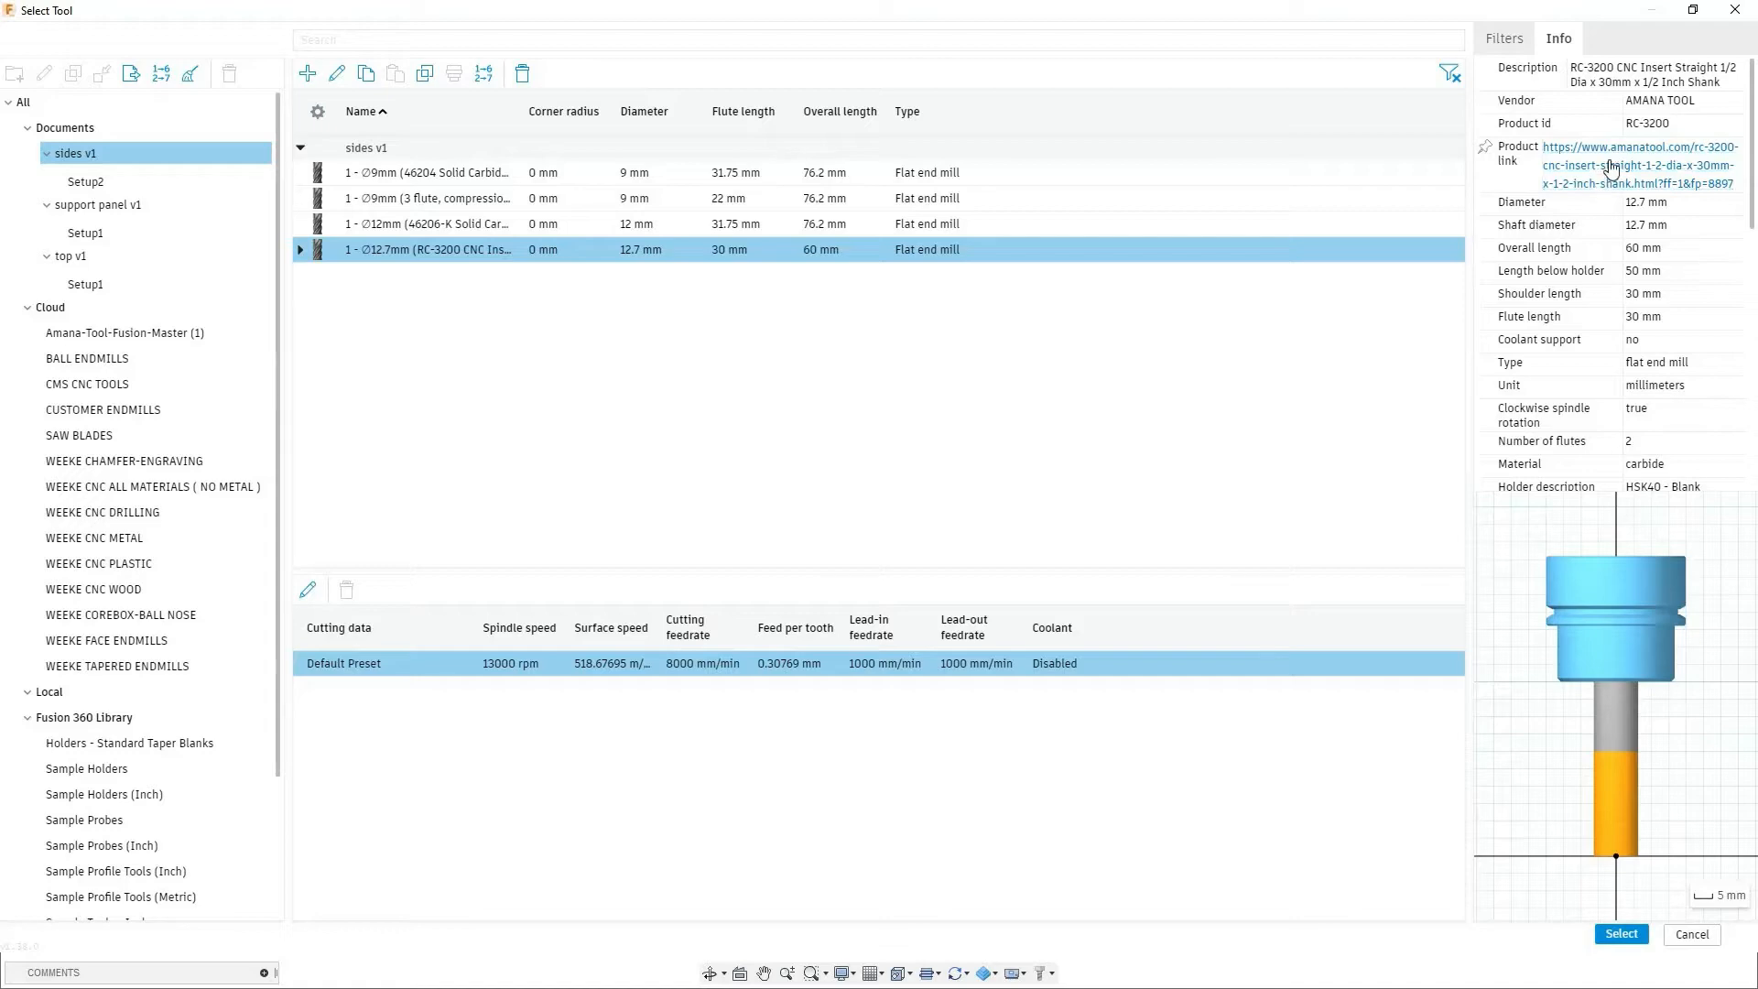
- Look through the RC-3200 tool's product page on the vendor's website in the browser and return to Fusion 360
{"action": "left_click", "coordinate": [1611, 167]}
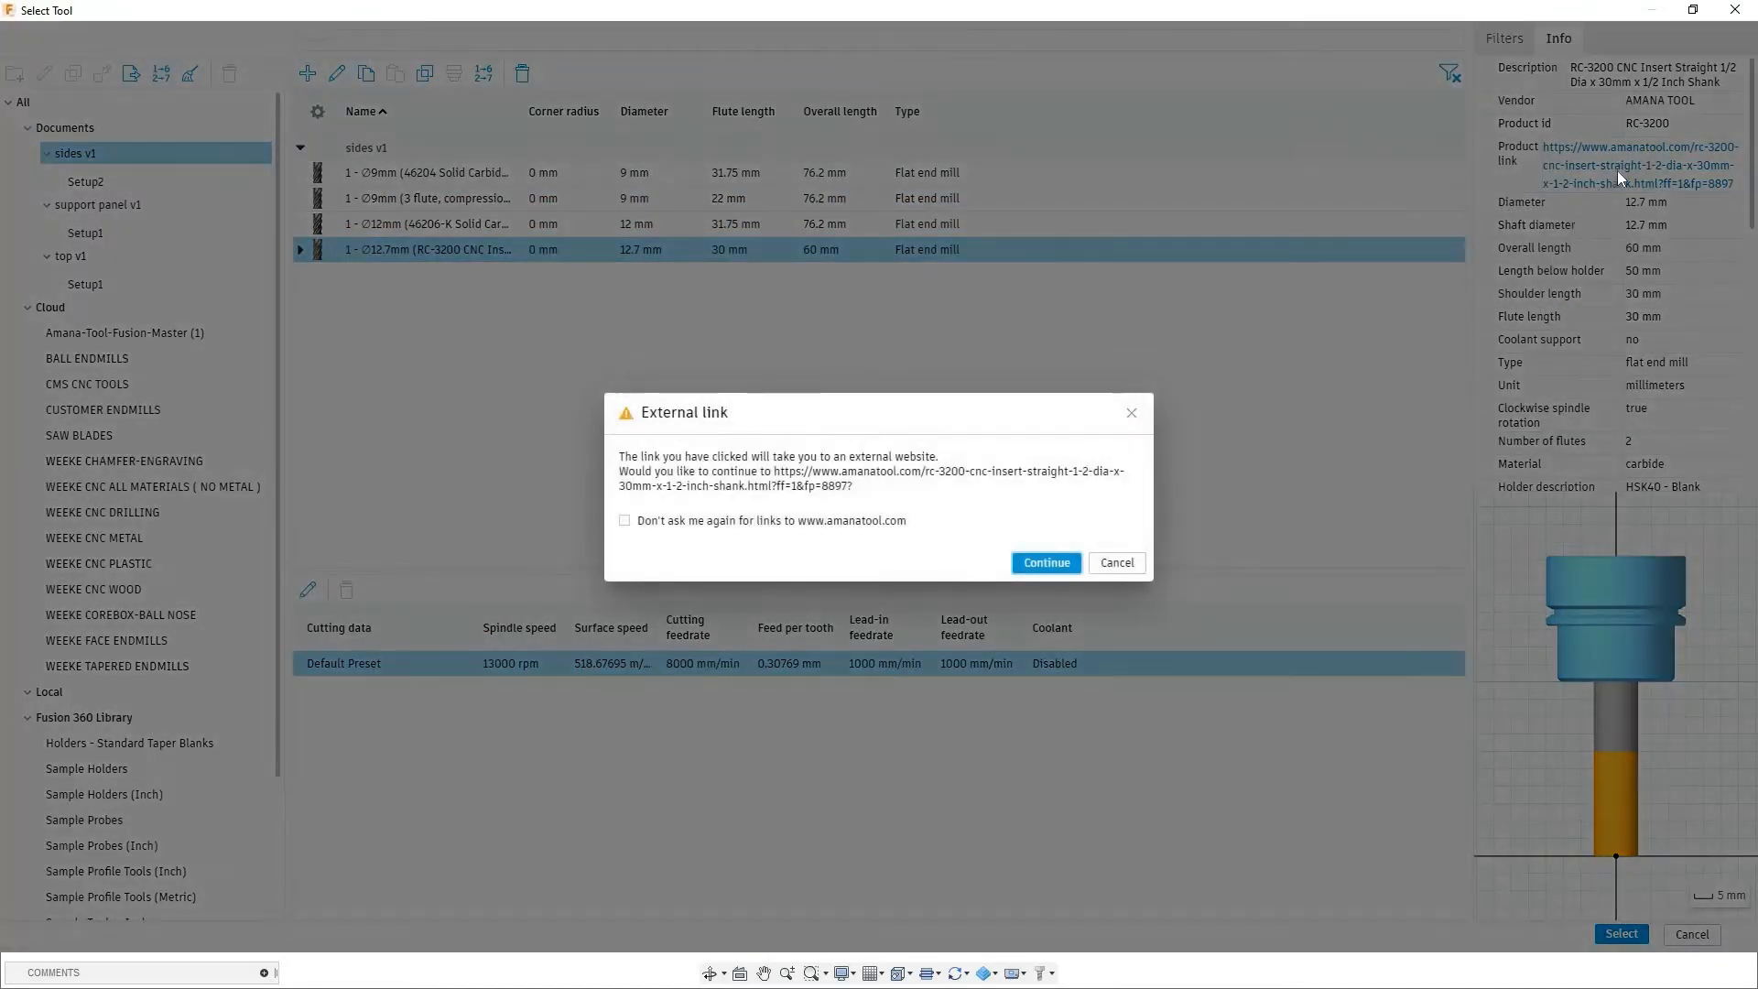
{"action": "left_click", "coordinate": [1047, 562]}
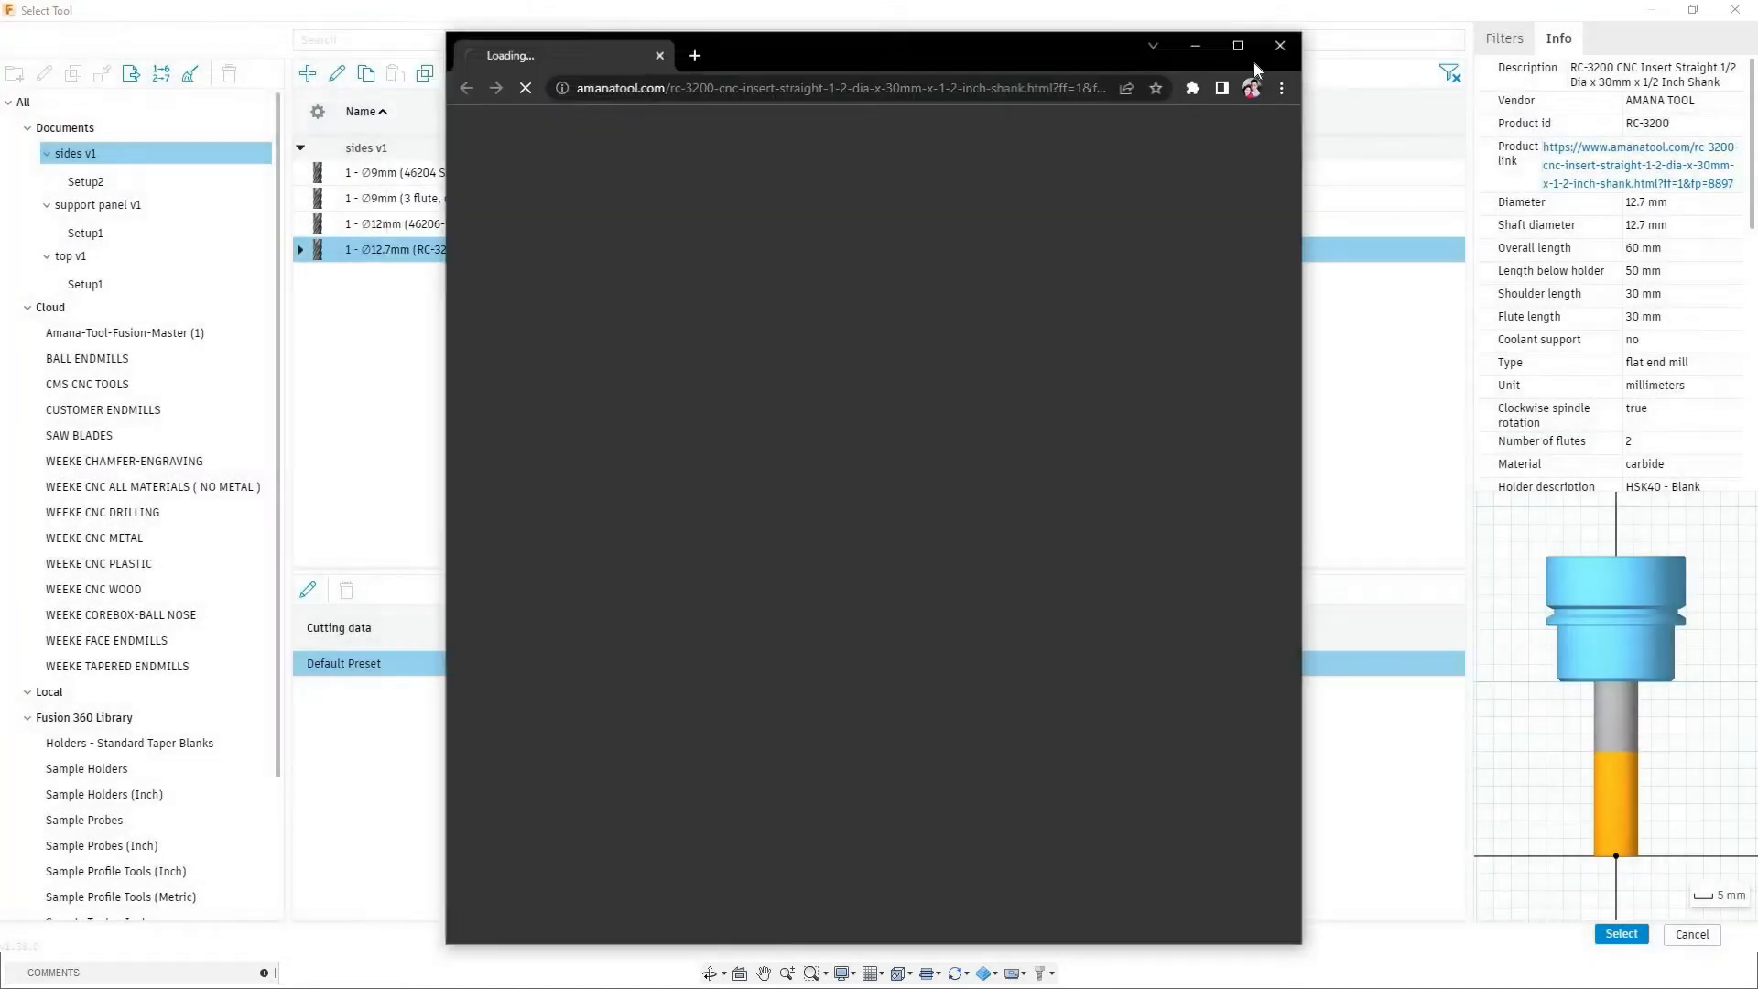
{"action": "left_click", "coordinate": [1237, 45]}
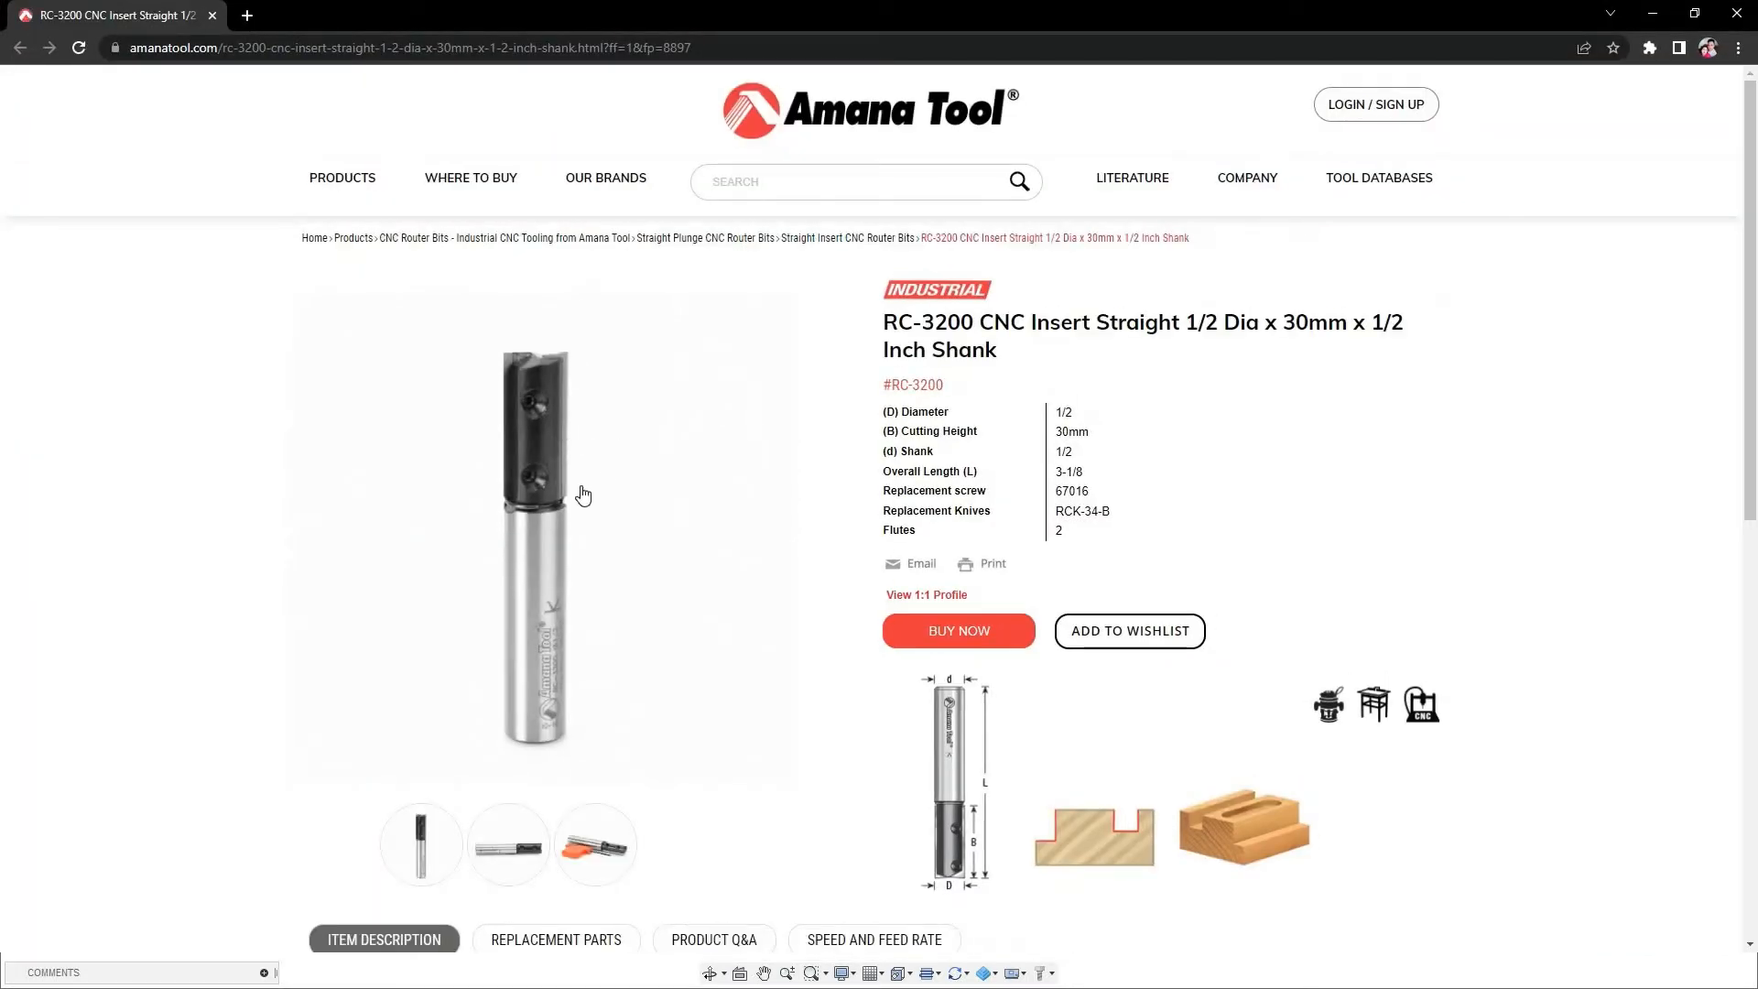
{"action": "scroll", "coordinate": [608, 412], "scroll_direction": "down", "scroll_amount": 2}
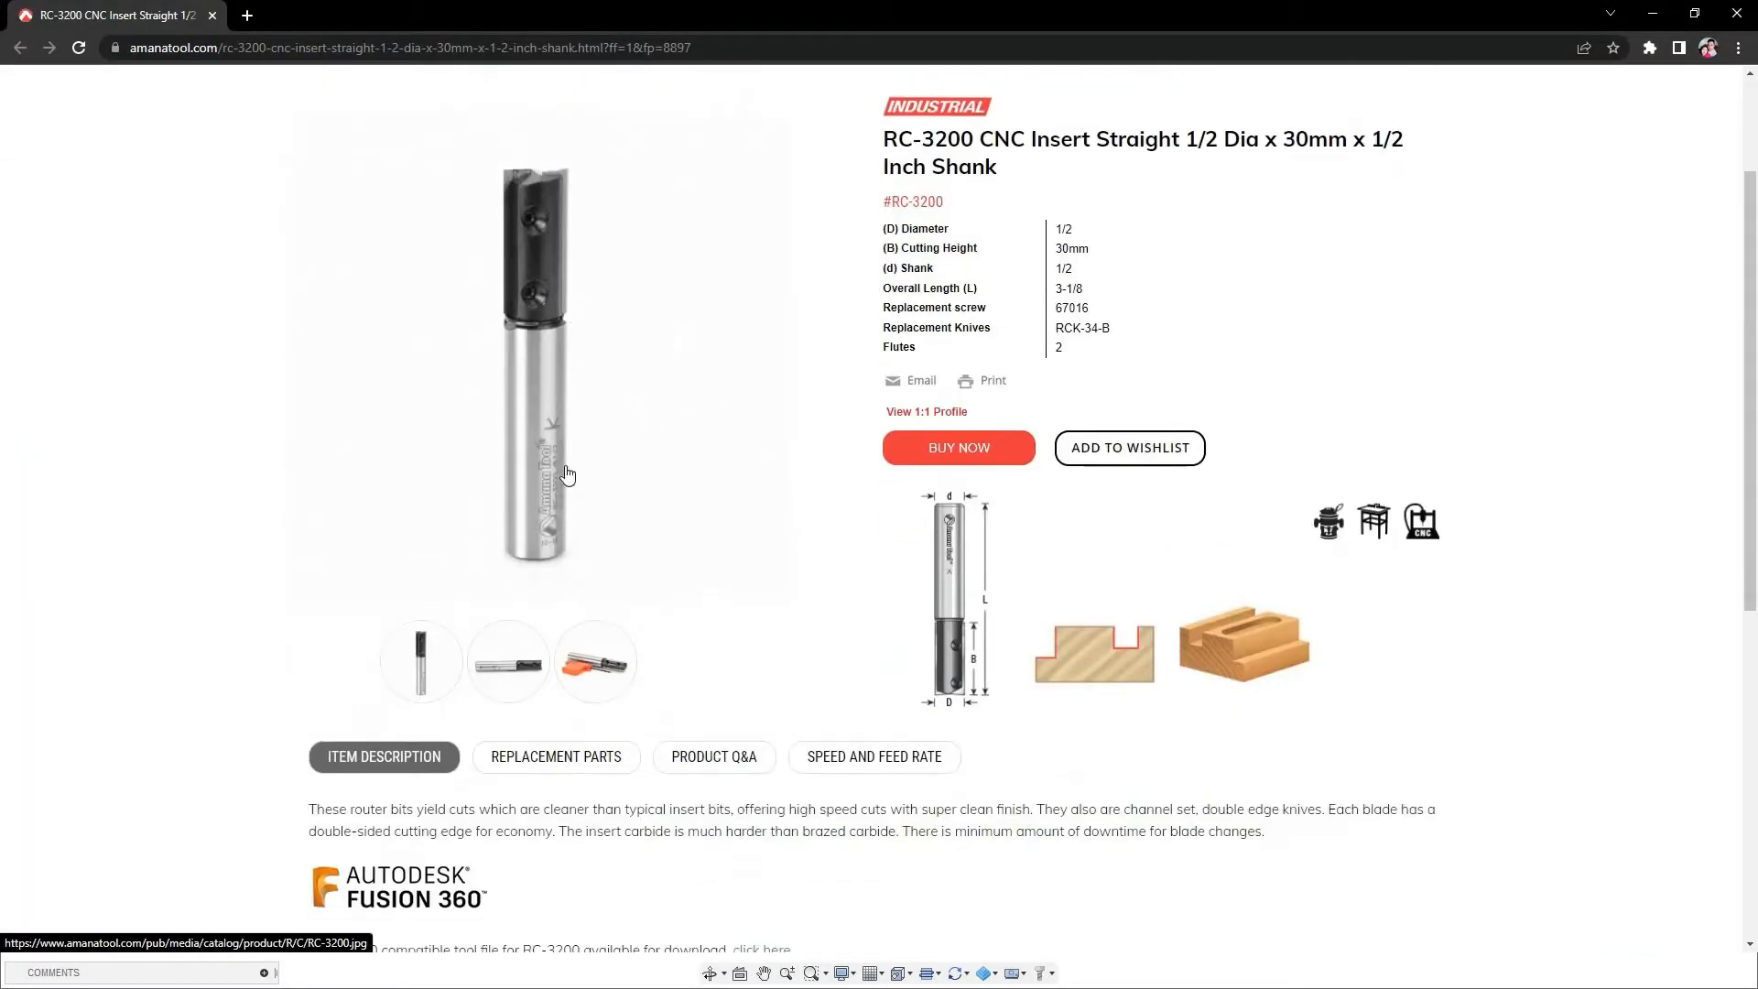
{"action": "scroll", "coordinate": [569, 475], "scroll_direction": "up", "scroll_amount": 2}
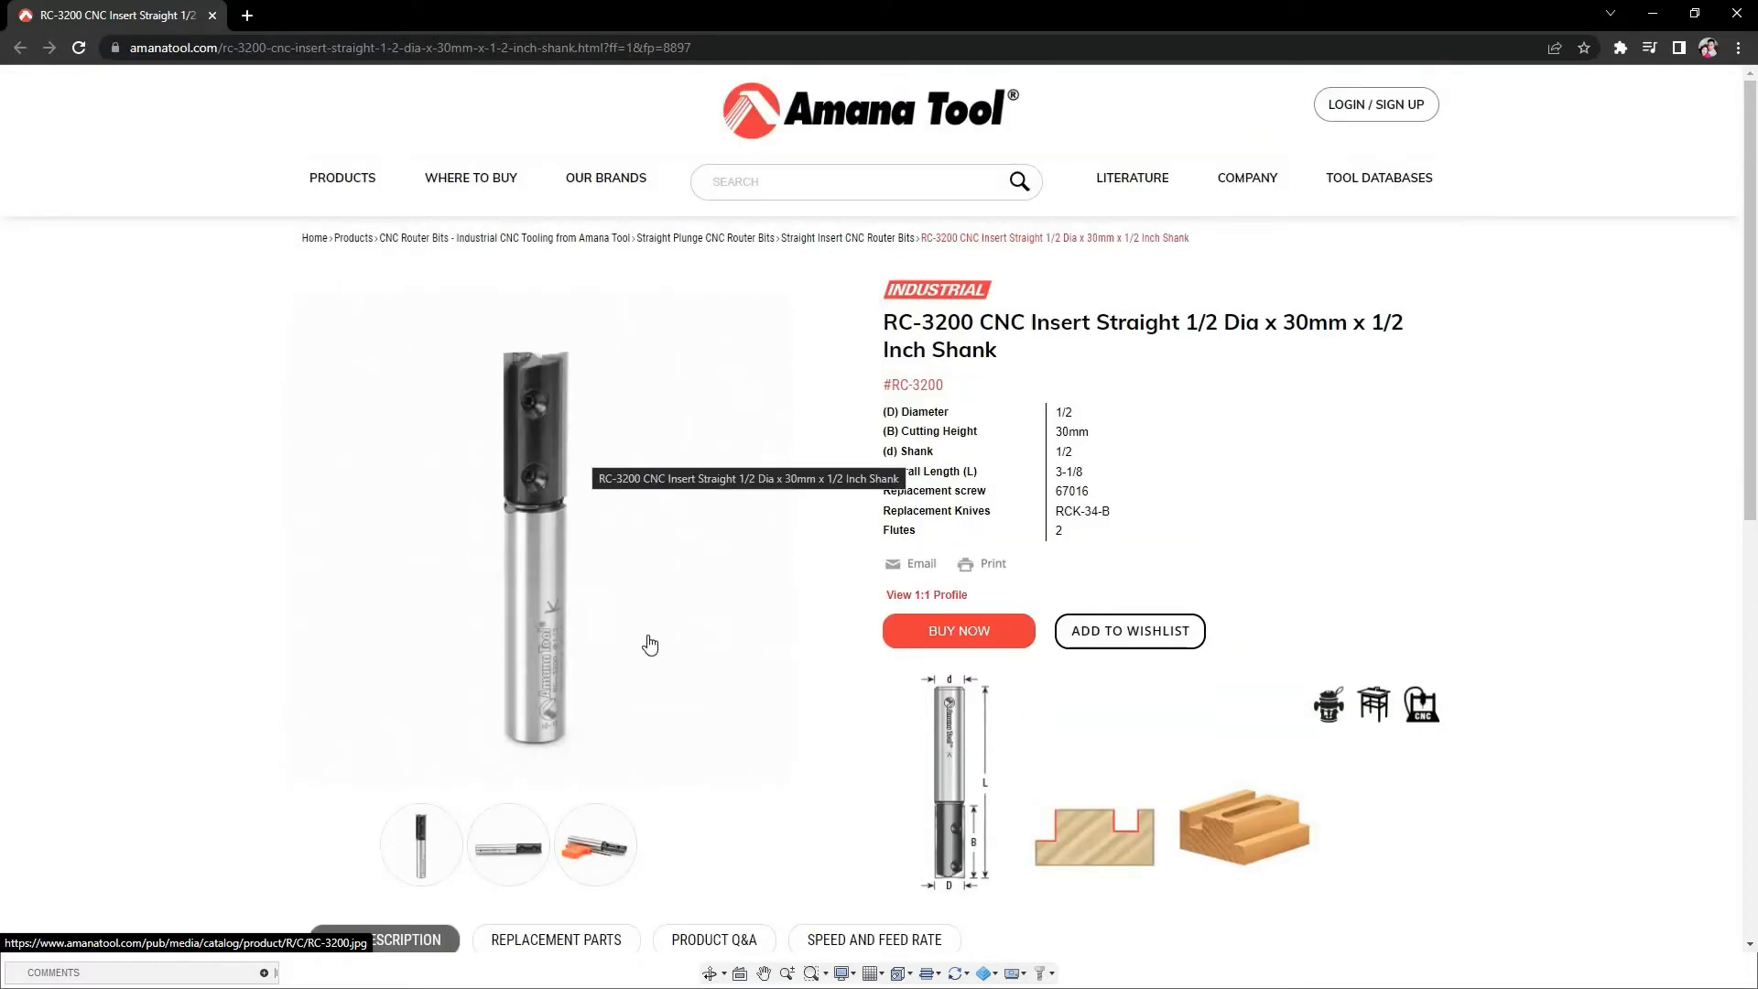
{"action": "left_click", "coordinate": [1659, 19]}
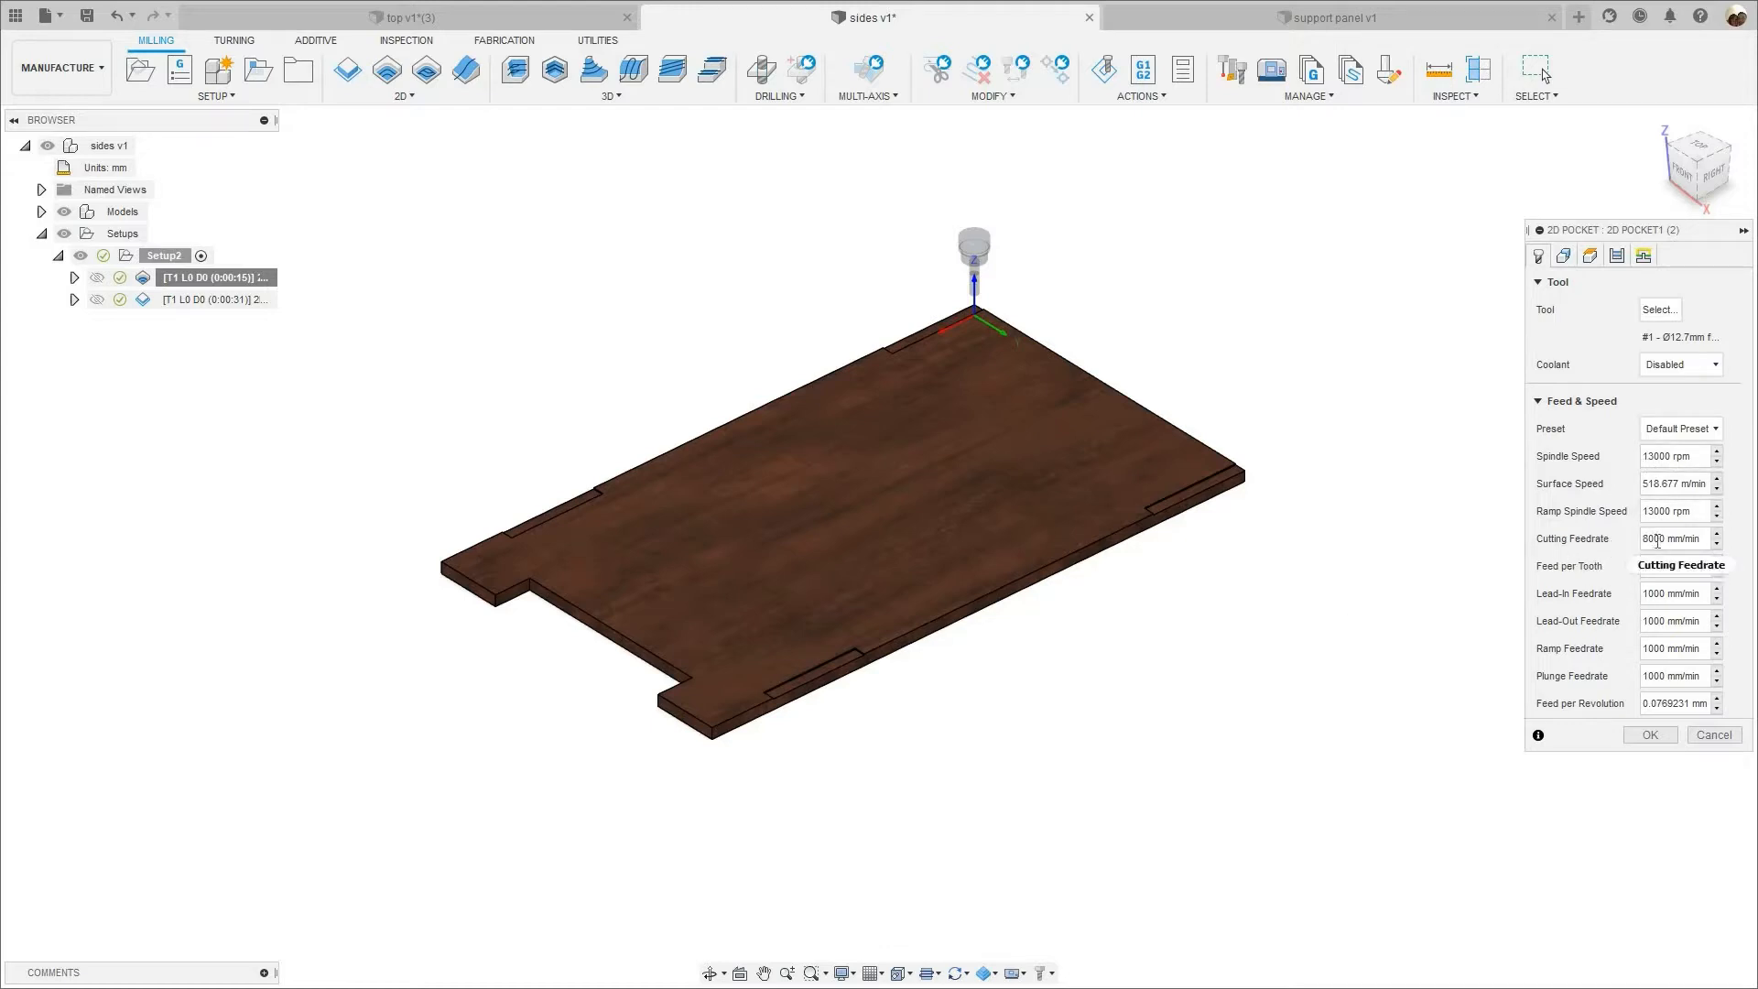
- Review the 2D Pocket's pocket selections on the panel edges, its extension method and its heights
{"action": "left_click", "coordinate": [1563, 257]}
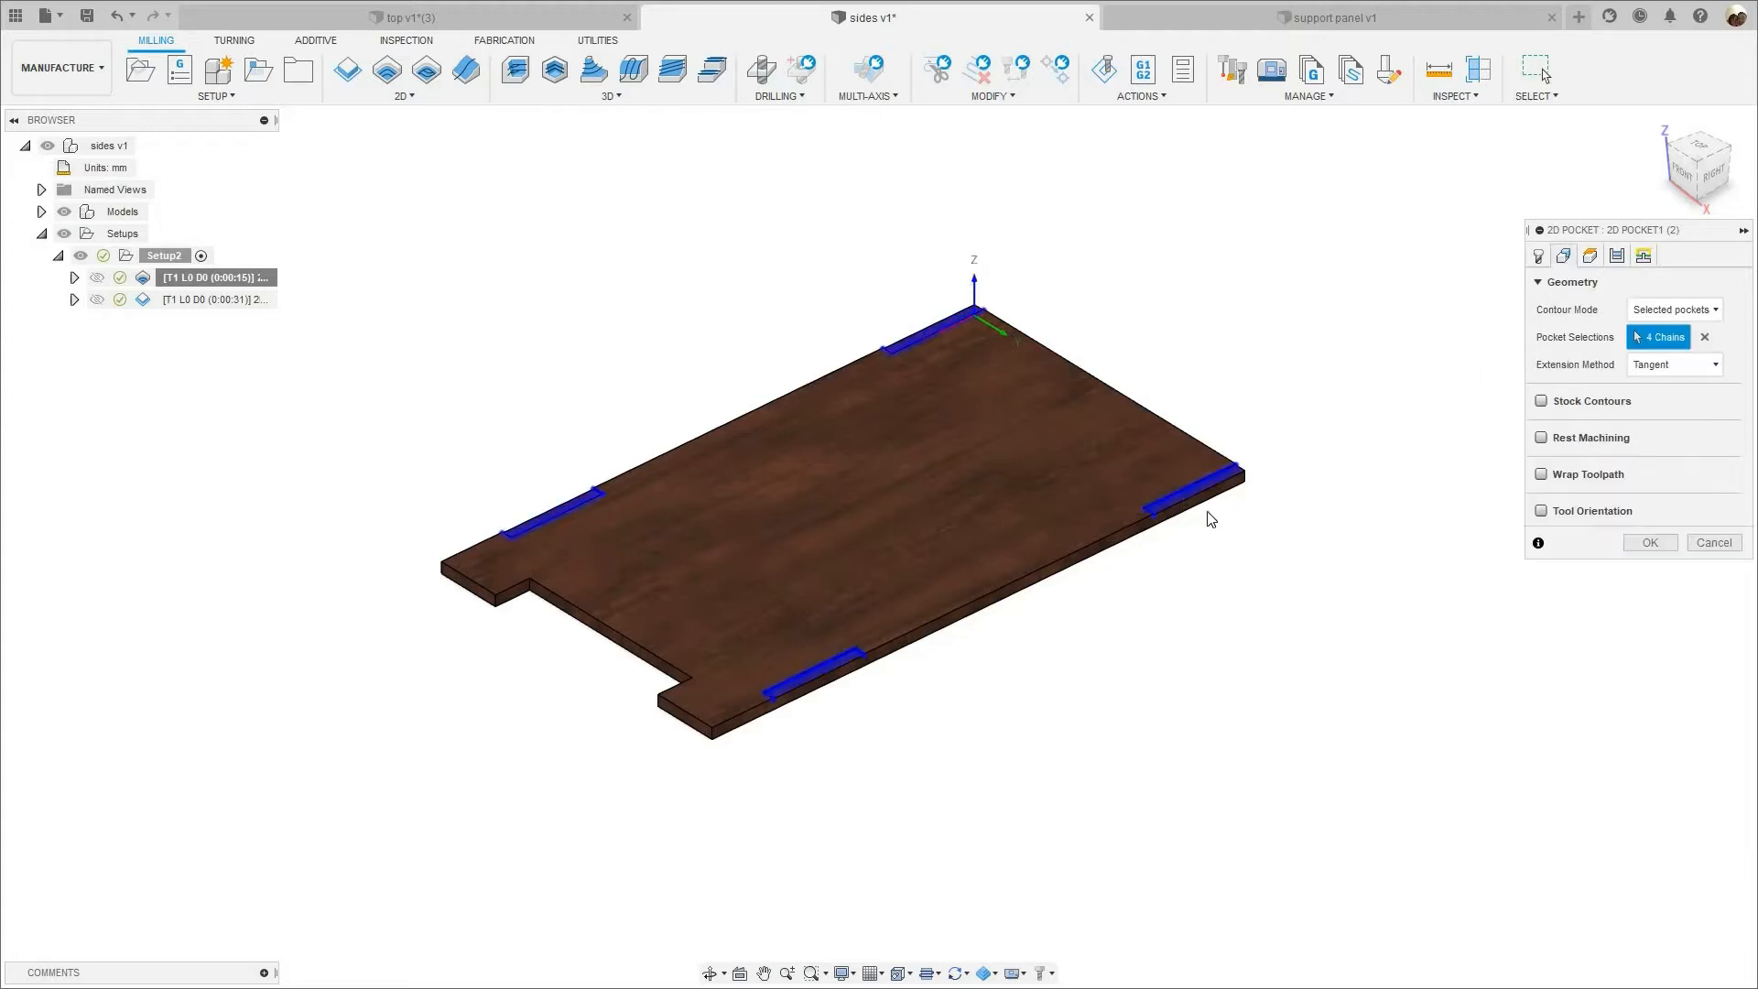
{"action": "scroll", "coordinate": [1218, 558], "scroll_direction": "up", "scroll_amount": 8}
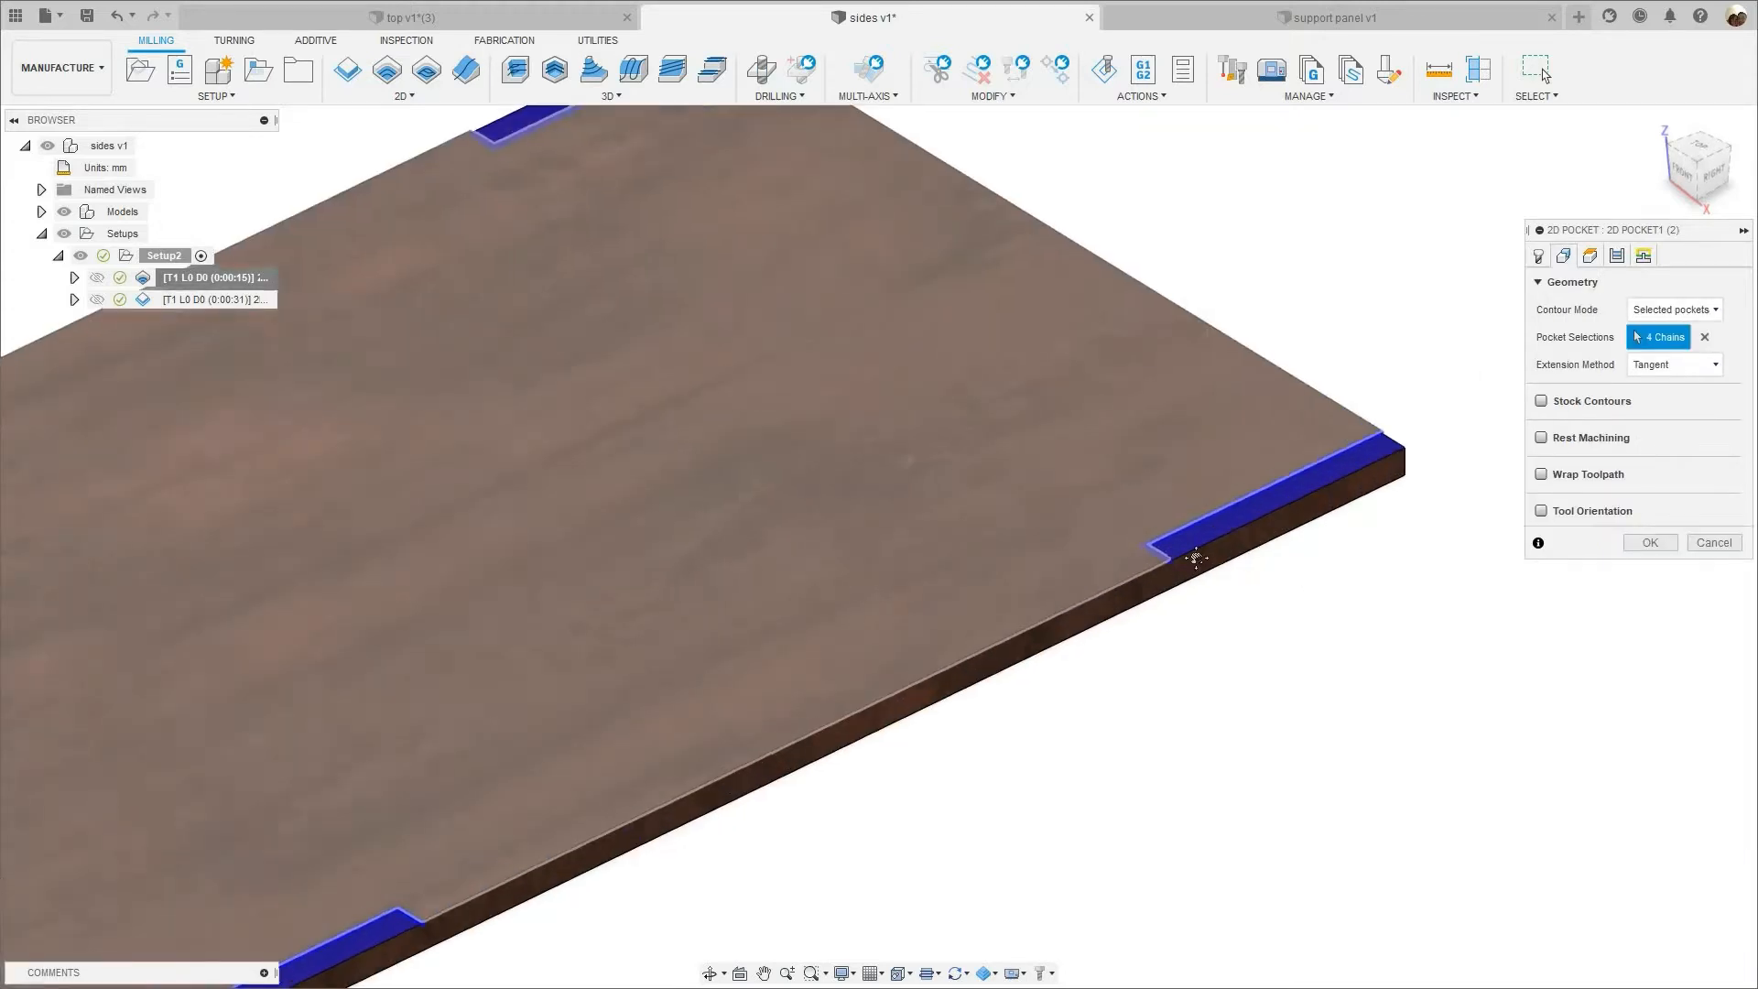
{"action": "scroll", "coordinate": [1173, 514], "scroll_direction": "up", "scroll_amount": 4}
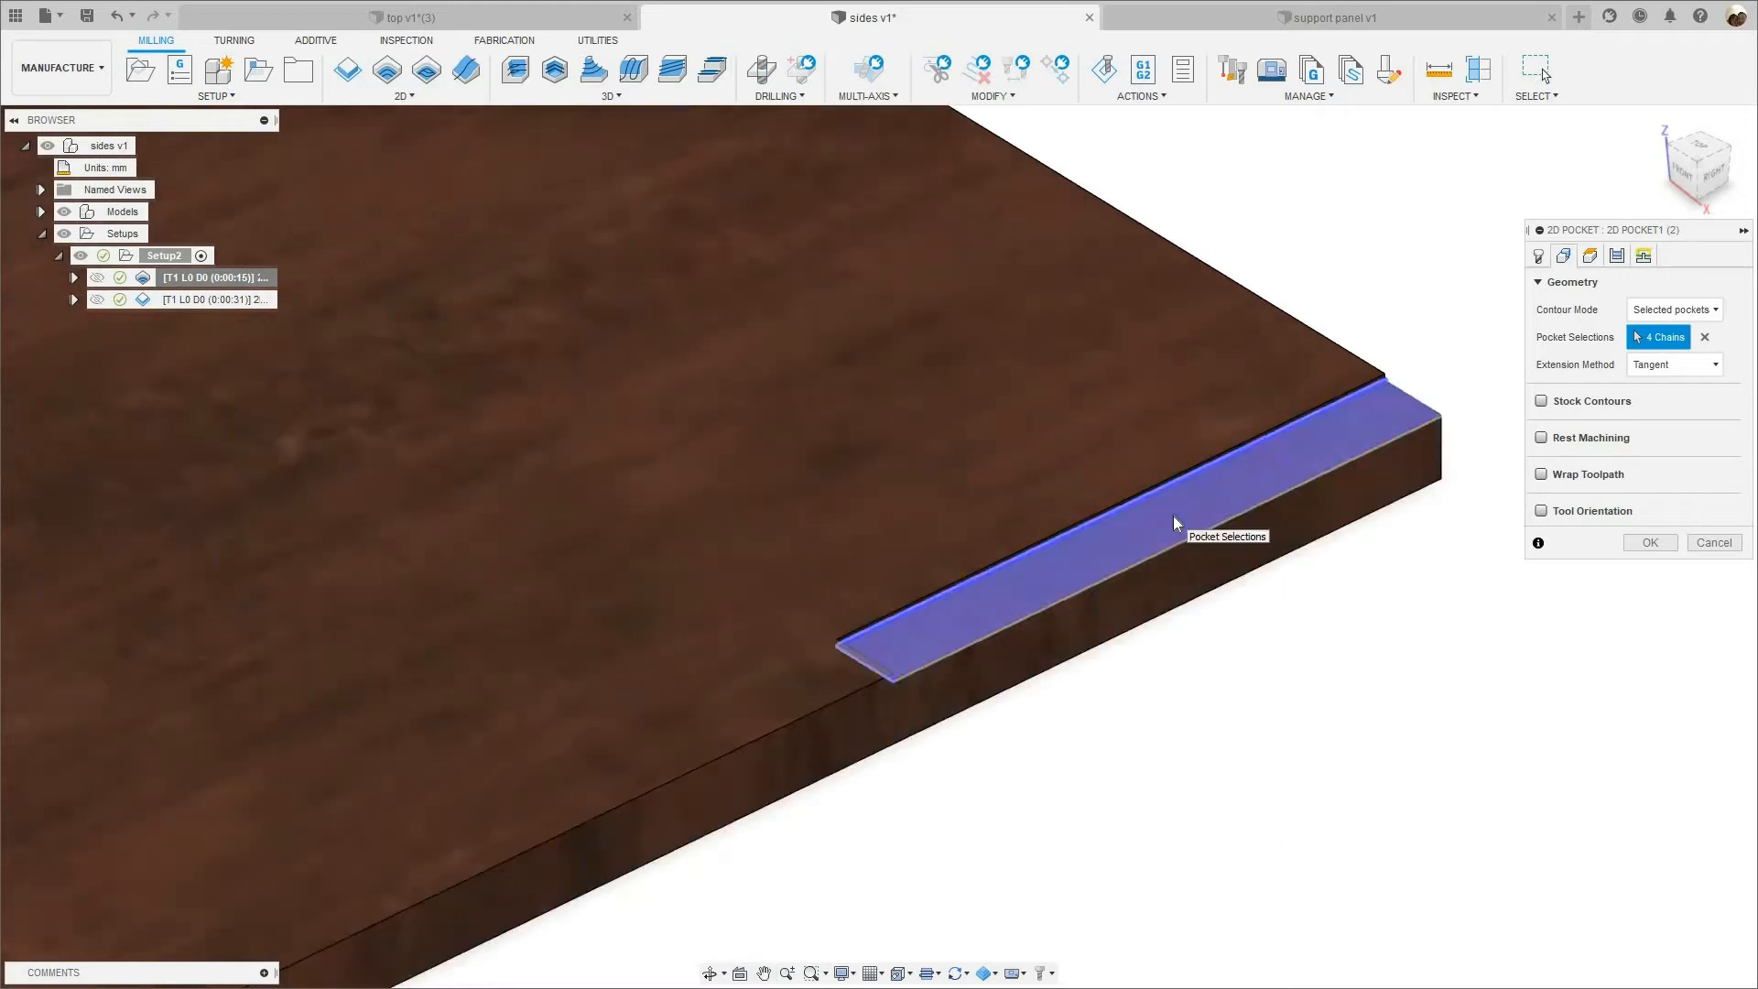
{"action": "scroll", "coordinate": [1181, 516], "scroll_direction": "down", "scroll_amount": 10}
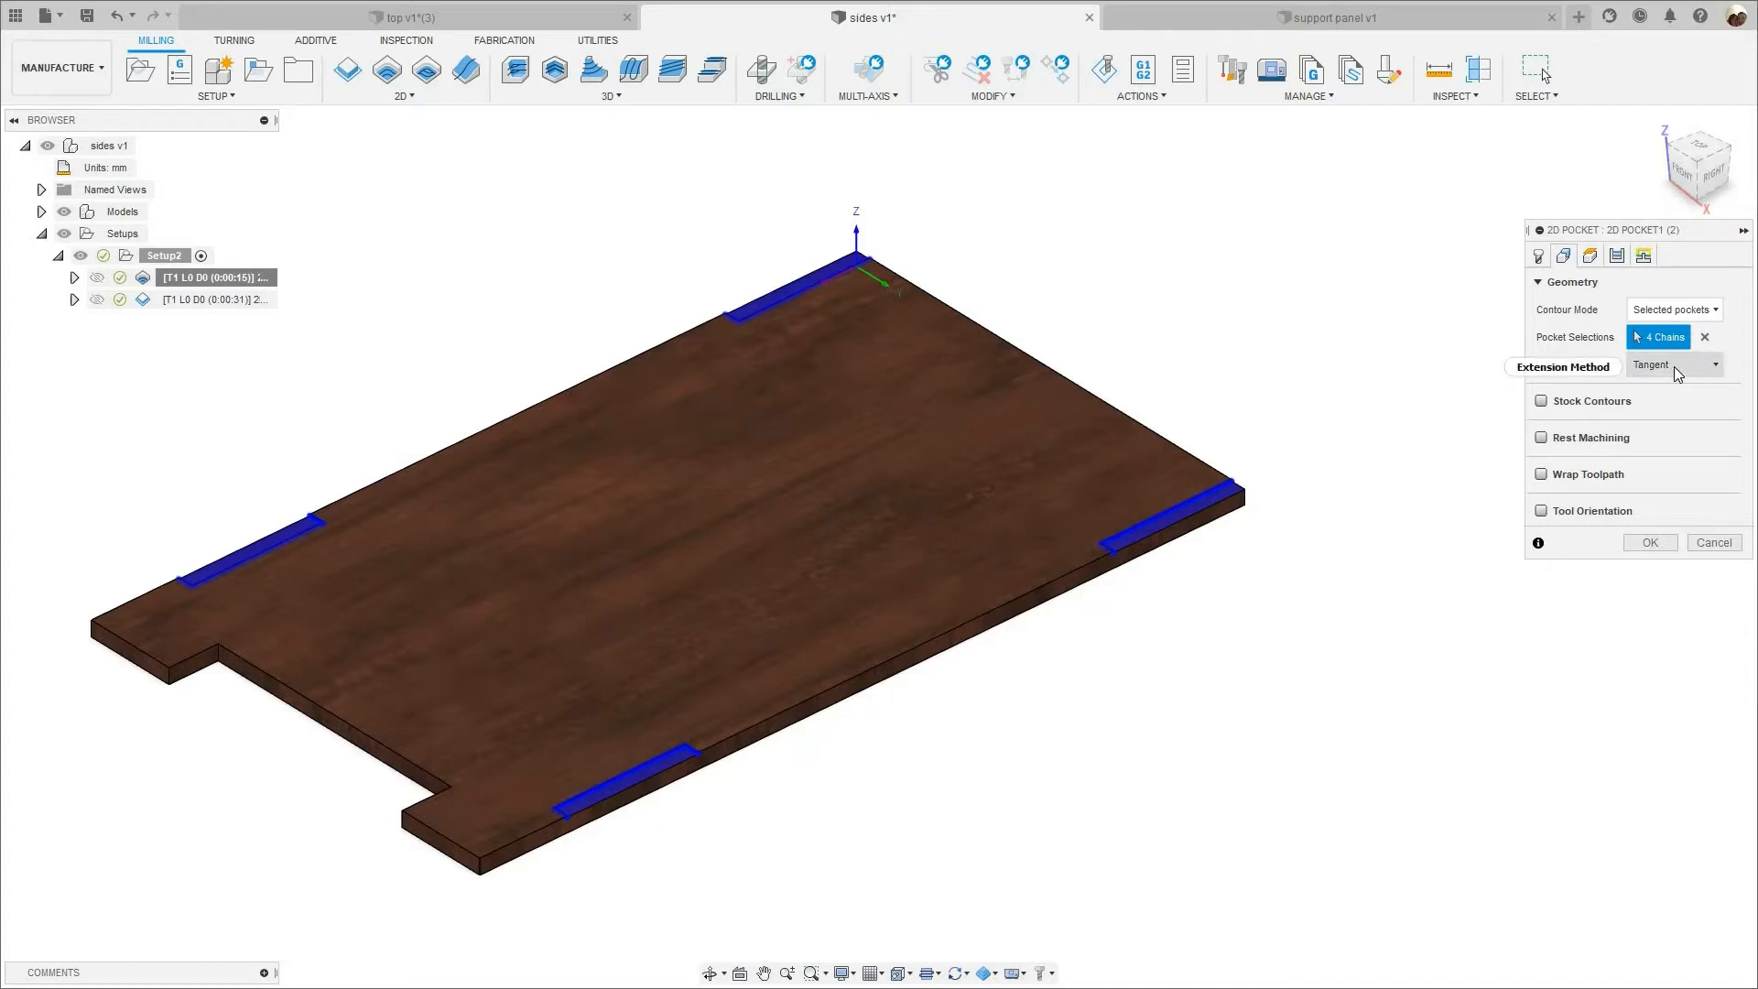
{"action": "mouse_move", "coordinate": [1673, 366]}
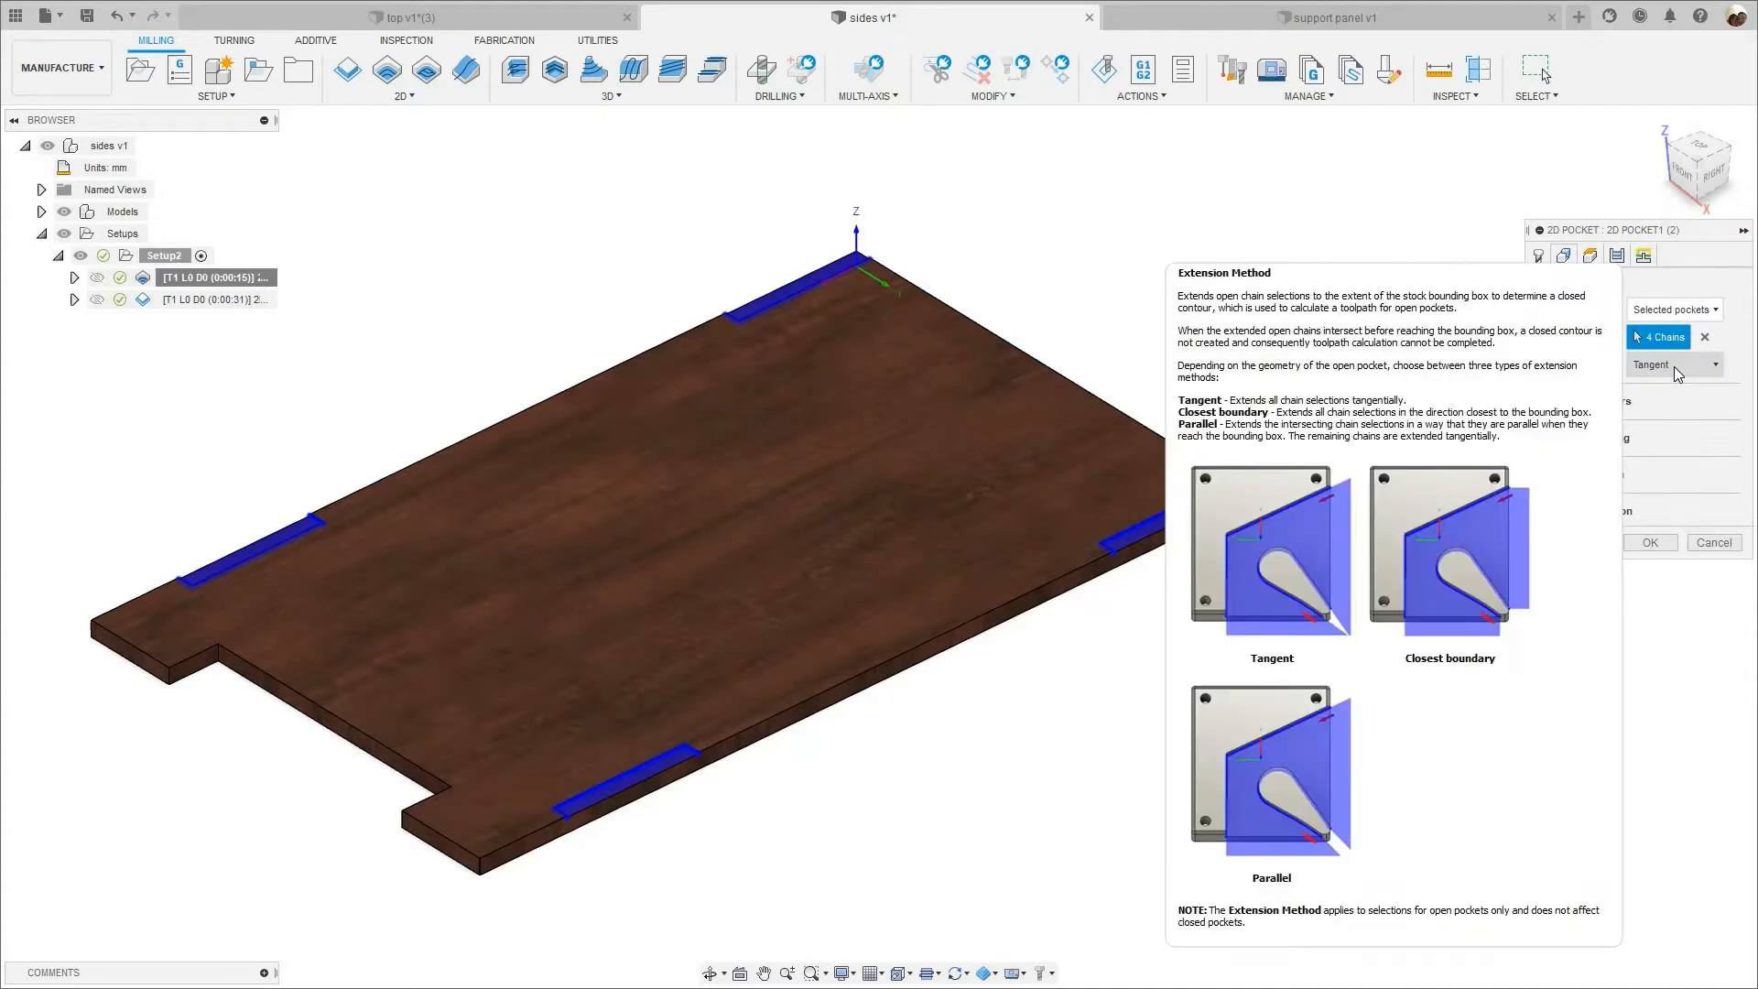
{"action": "left_click", "coordinate": [1589, 255]}
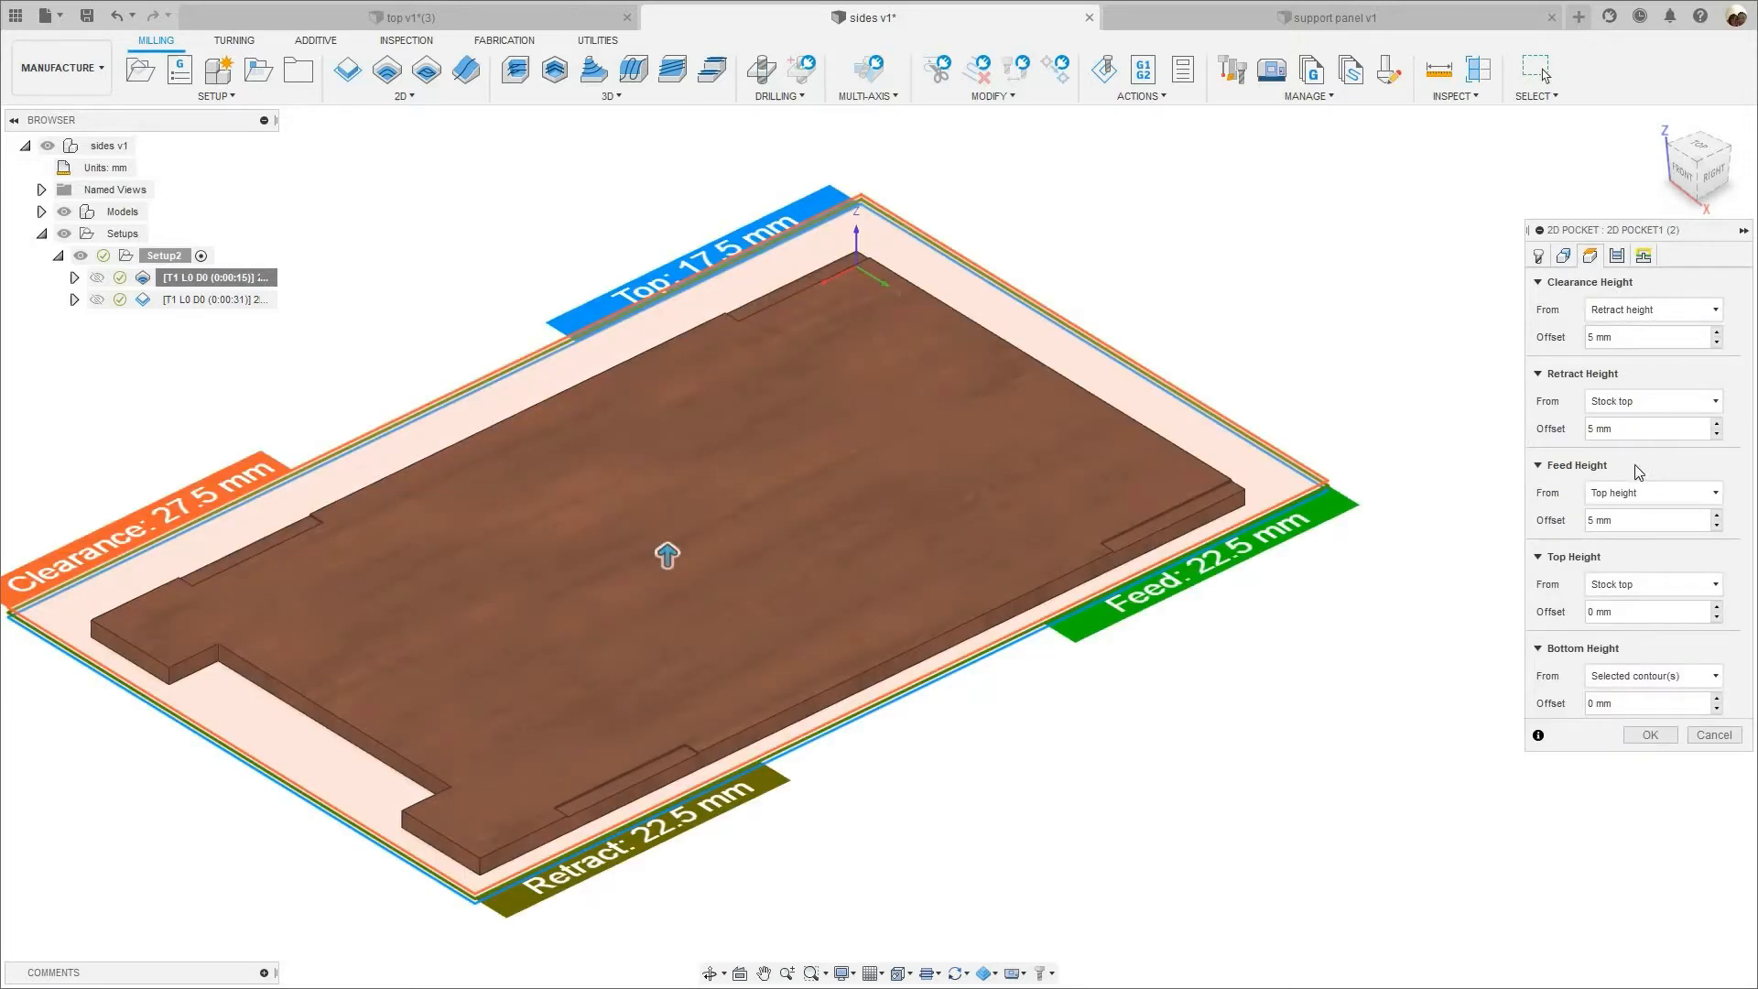
- Check the 2D Pocket's passes settings, switching Both Ways off and on again
{"action": "left_click", "coordinate": [1617, 259]}
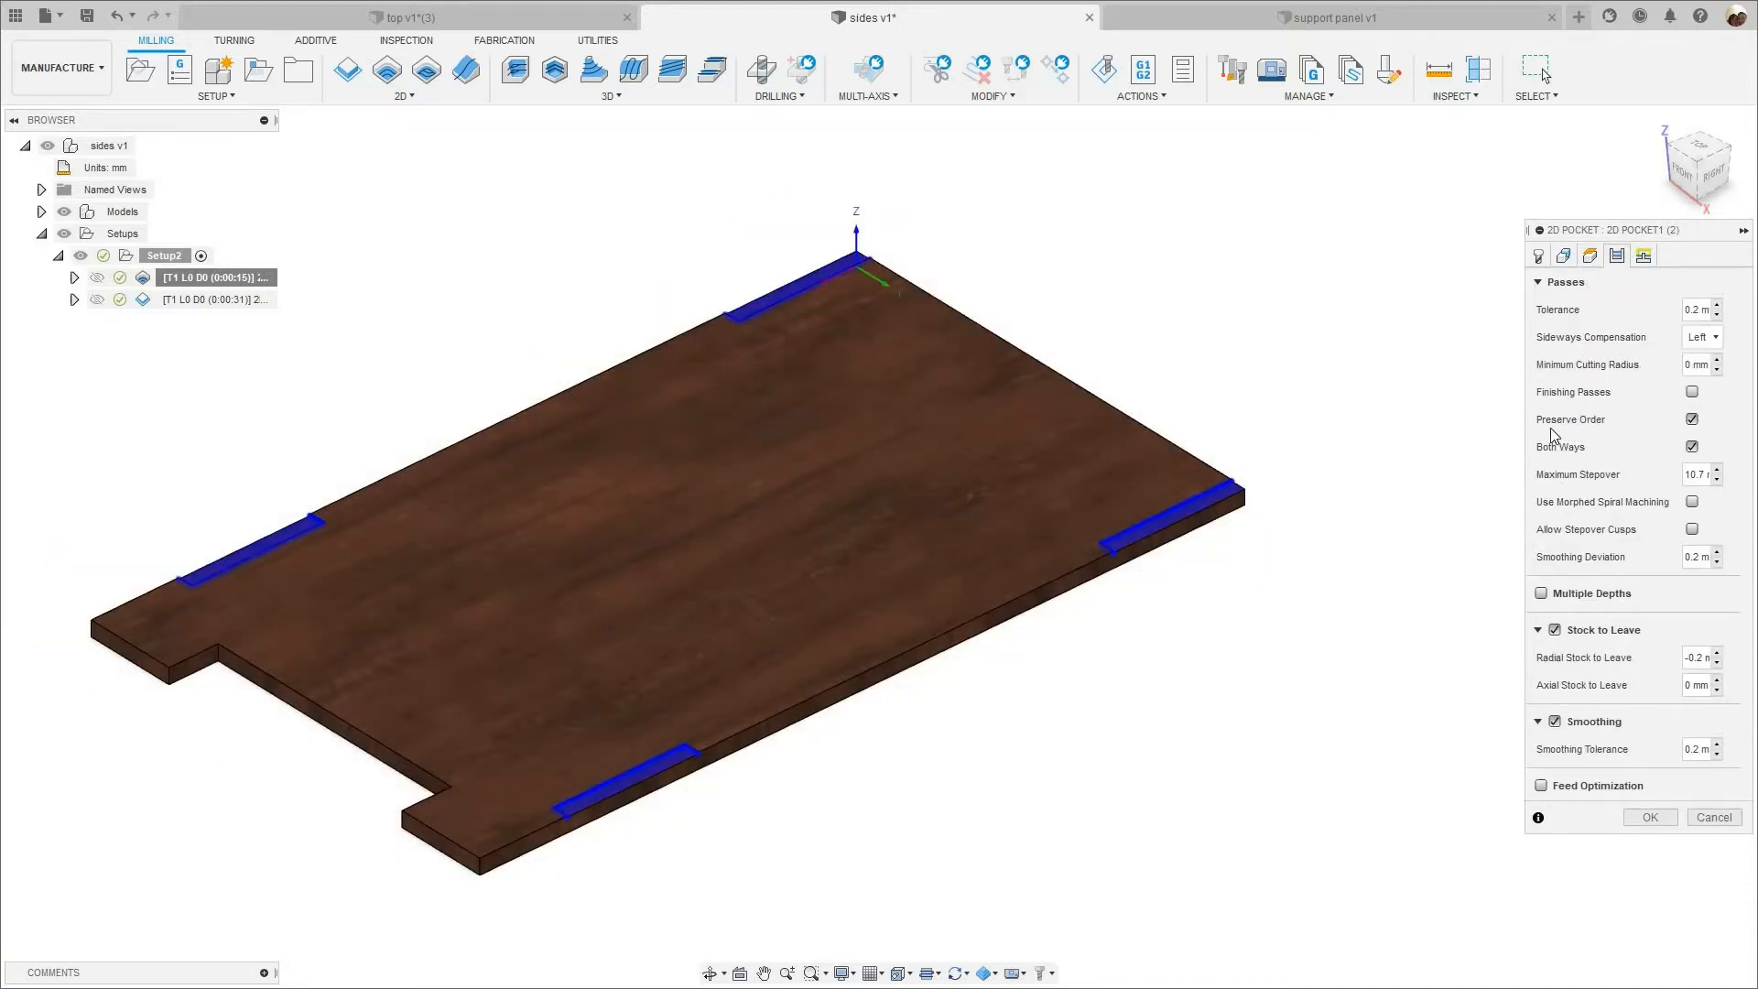
{"action": "left_click", "coordinate": [1690, 446]}
{"action": "left_click", "coordinate": [1690, 446]}
- Inspect the expression that defines the 2D Pocket's Maximum Stepover and keep it as it is
{"action": "left_click", "coordinate": [1699, 476]}
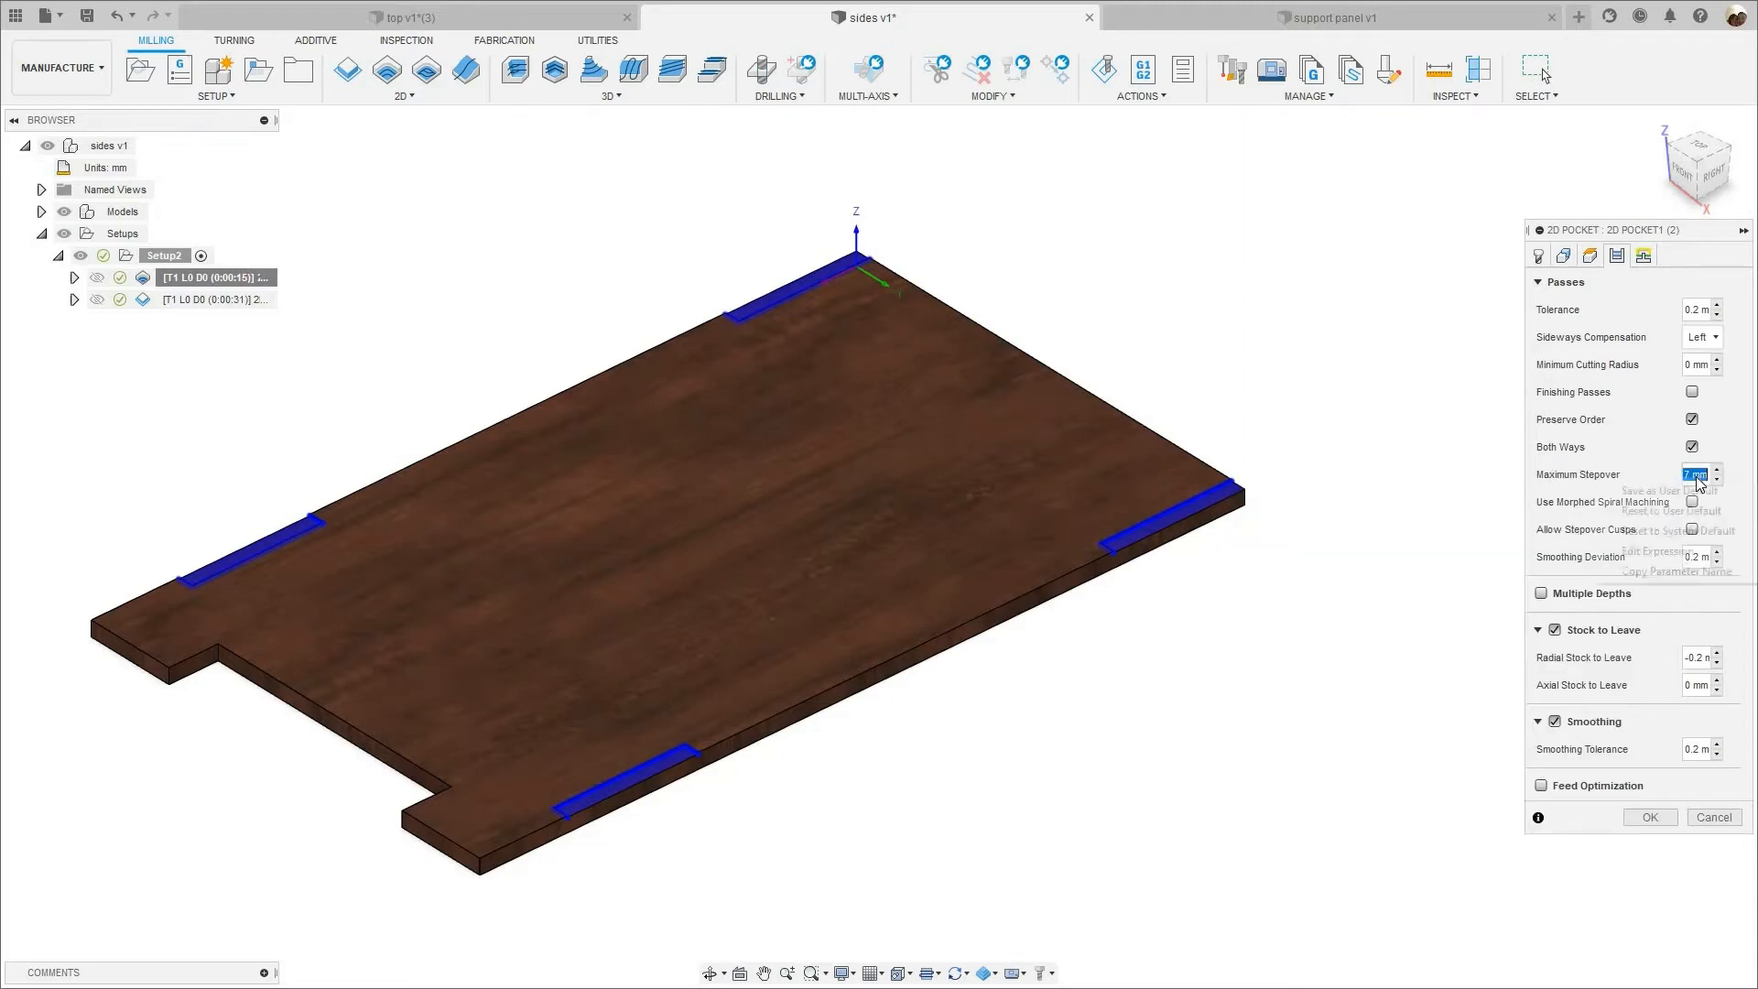
{"action": "right_click", "coordinate": [1699, 478]}
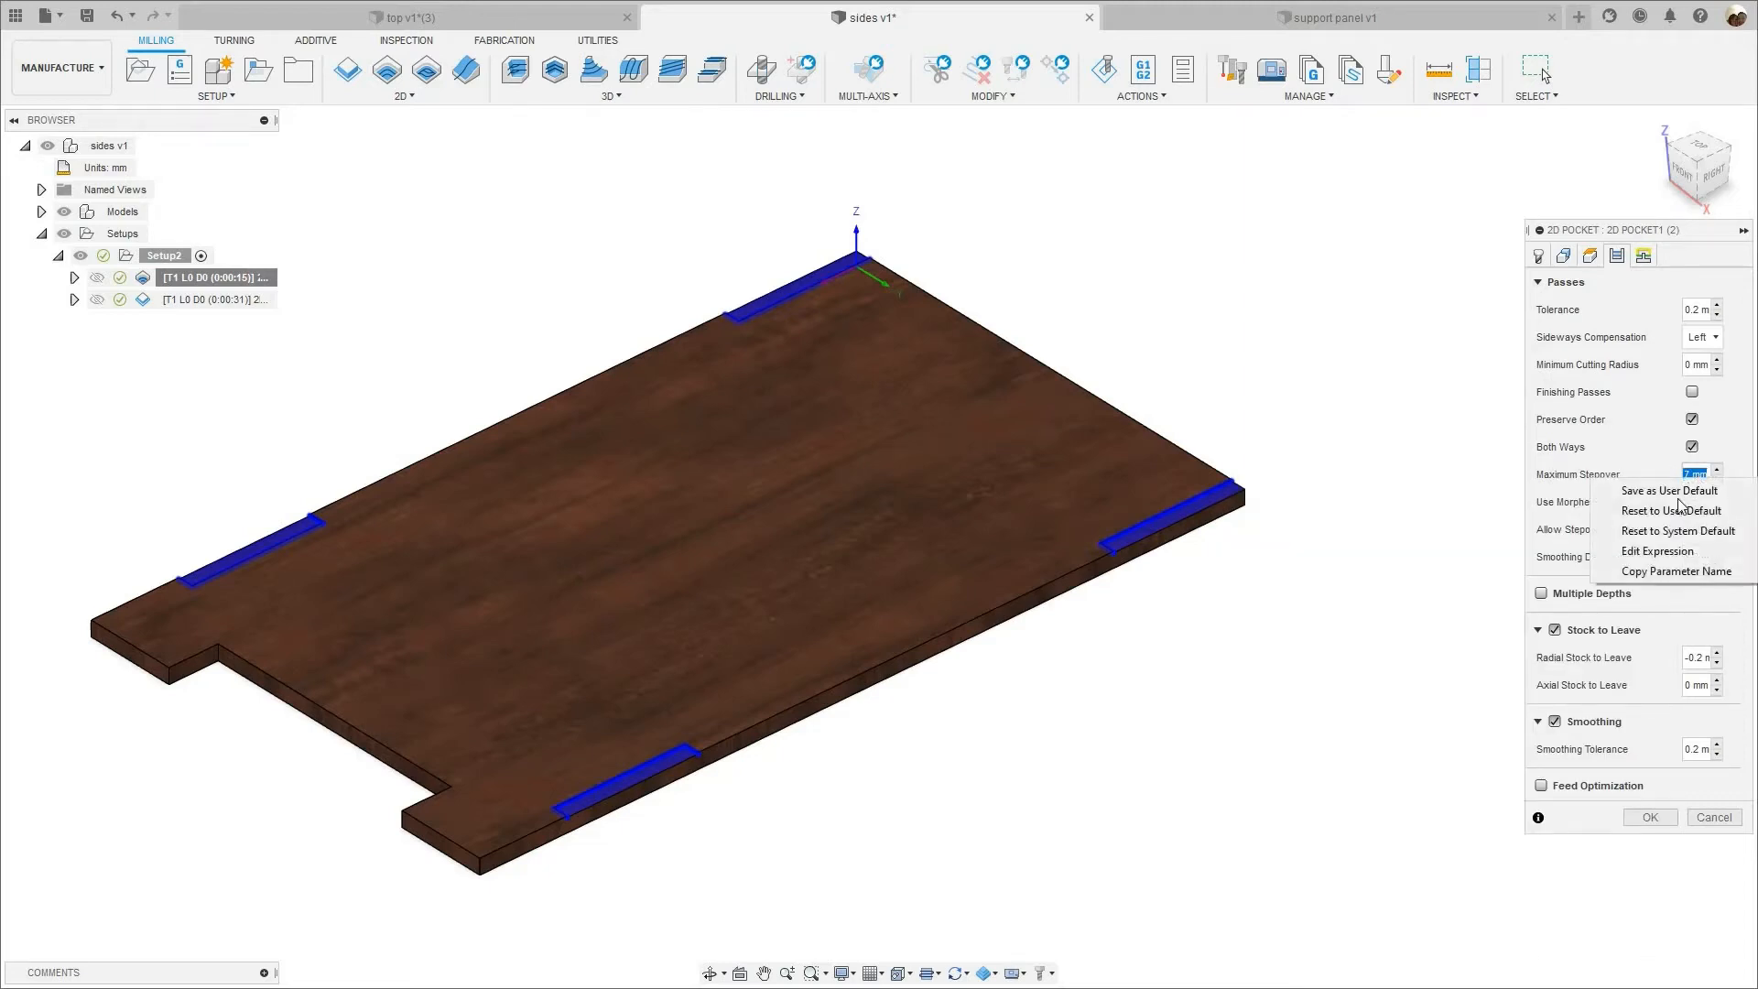
{"action": "left_click", "coordinate": [1657, 551]}
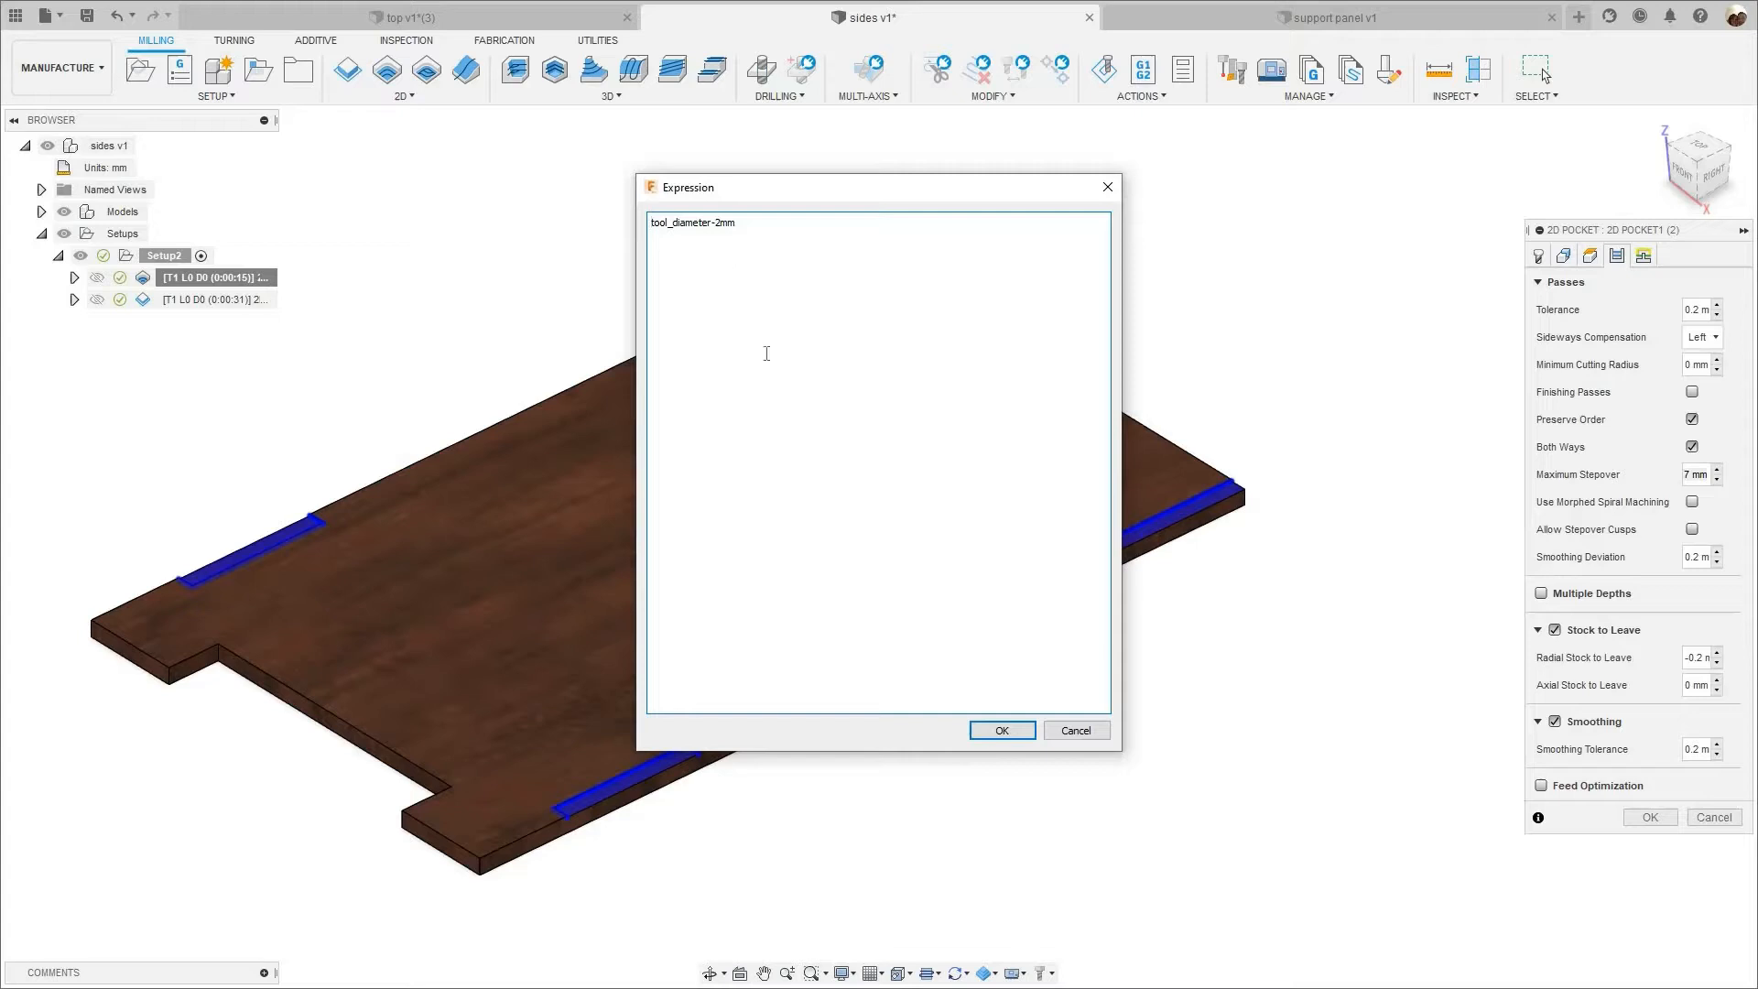
{"action": "key", "text": "Return"}
{"action": "right_click", "coordinate": [1680, 482]}
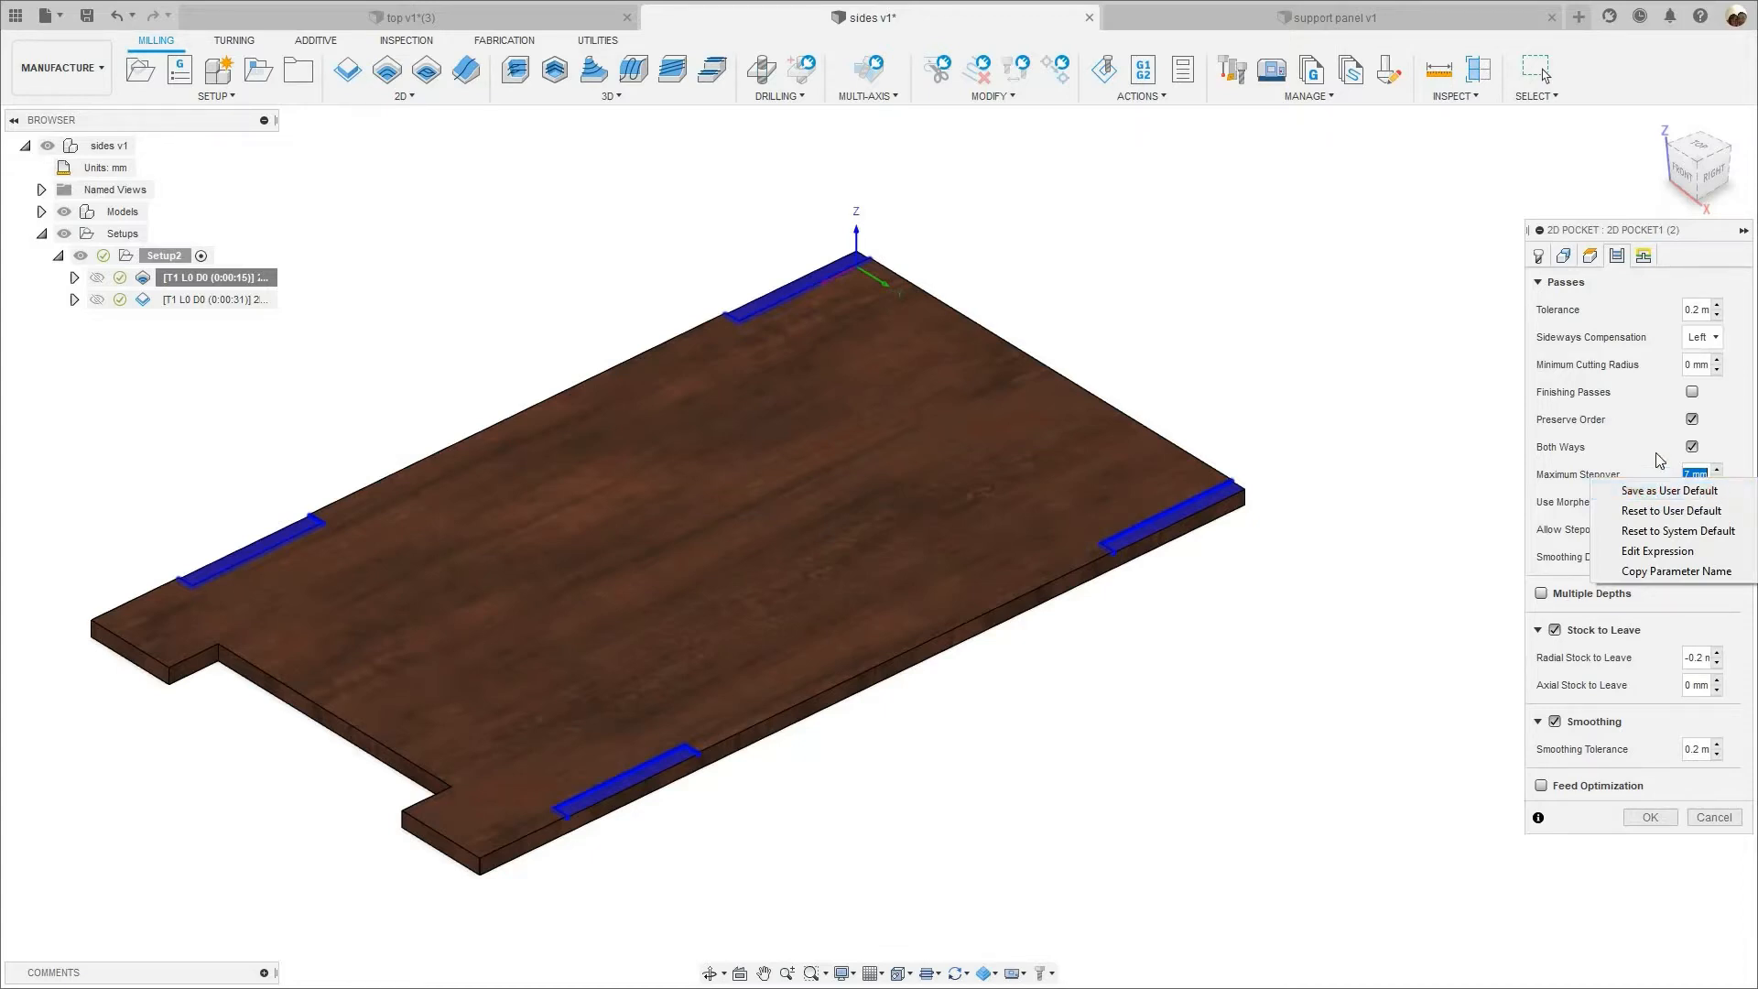
{"action": "left_click", "coordinate": [1603, 556]}
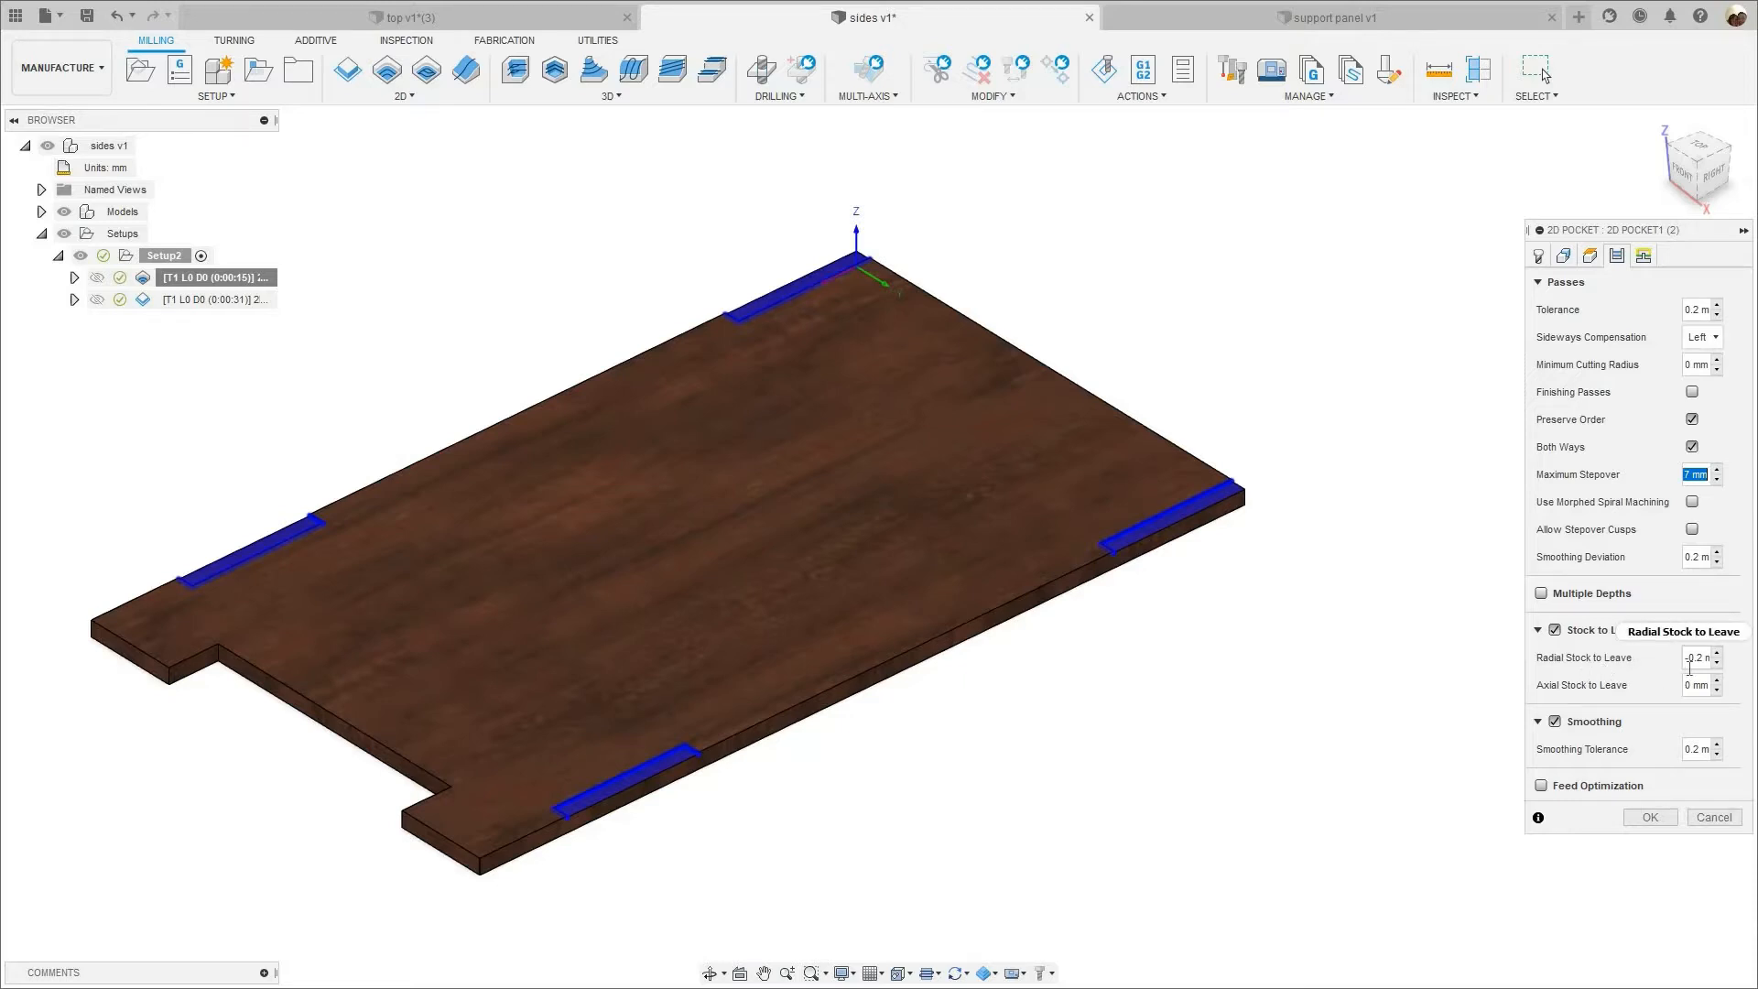
- Examine the Radial Stock to Leave setting and the ends of the corner pocket it affects
{"action": "mouse_move", "coordinate": [1689, 668]}
{"action": "scroll", "coordinate": [1236, 499], "scroll_direction": "up", "scroll_amount": 5}
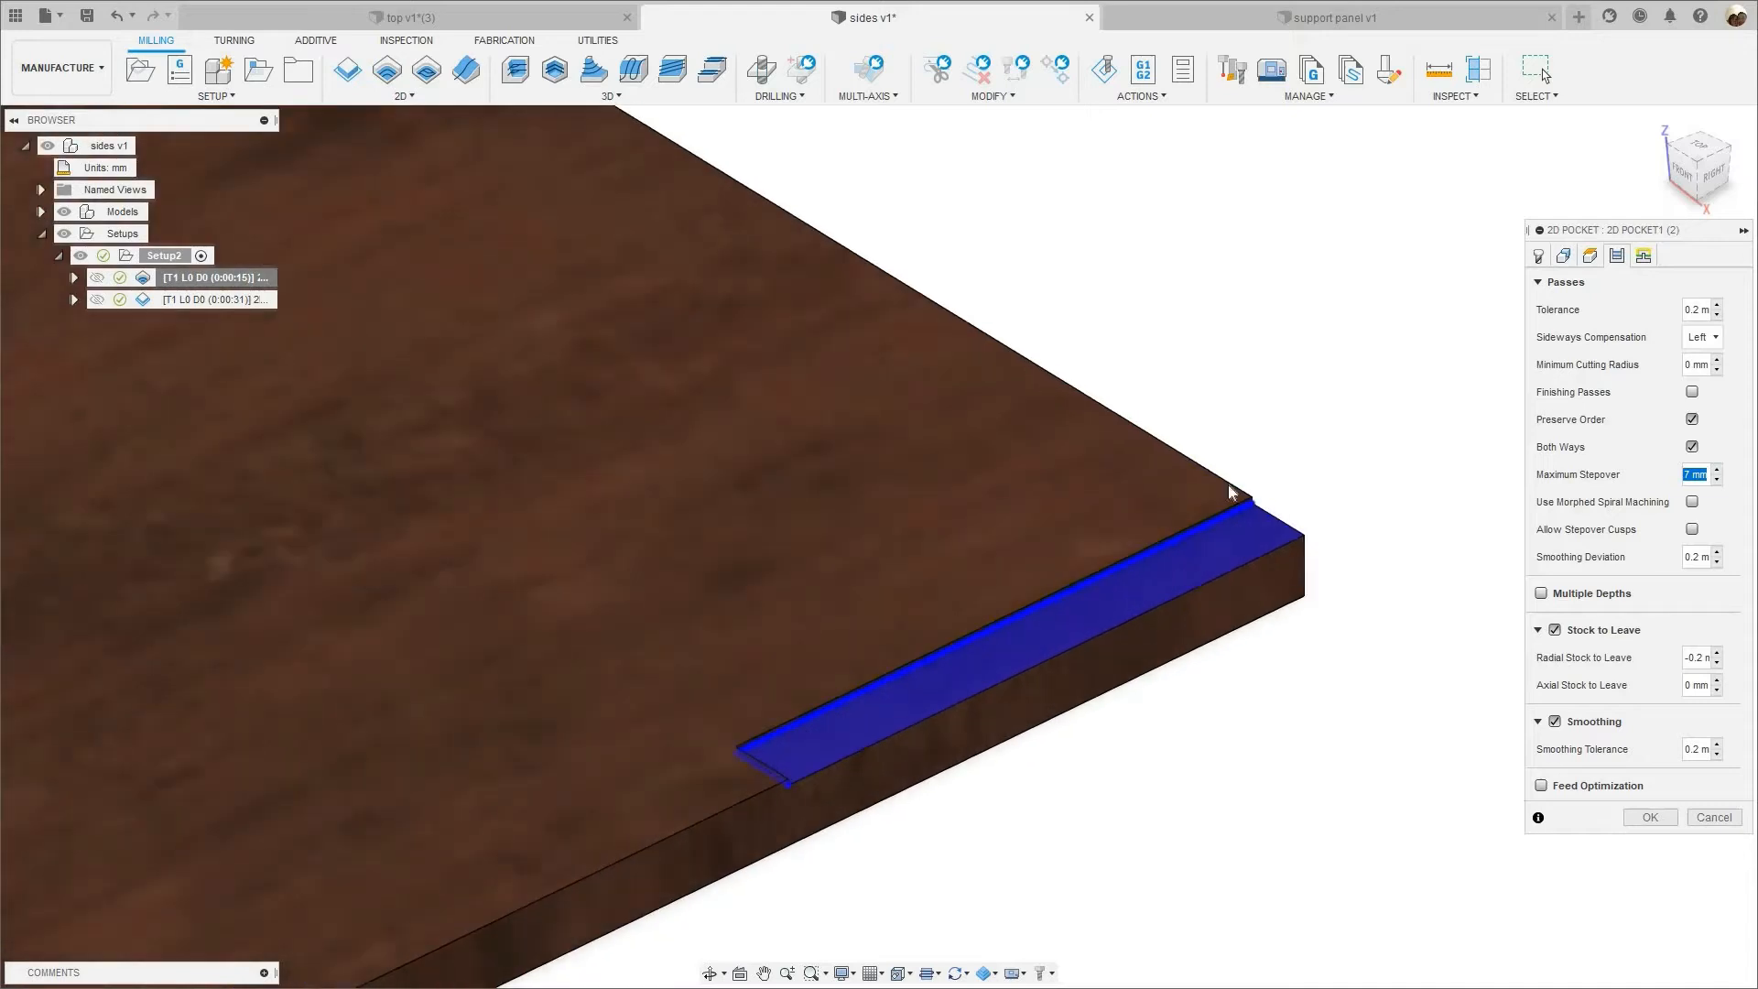
{"action": "scroll", "coordinate": [1024, 601], "scroll_direction": "down", "scroll_amount": 2}
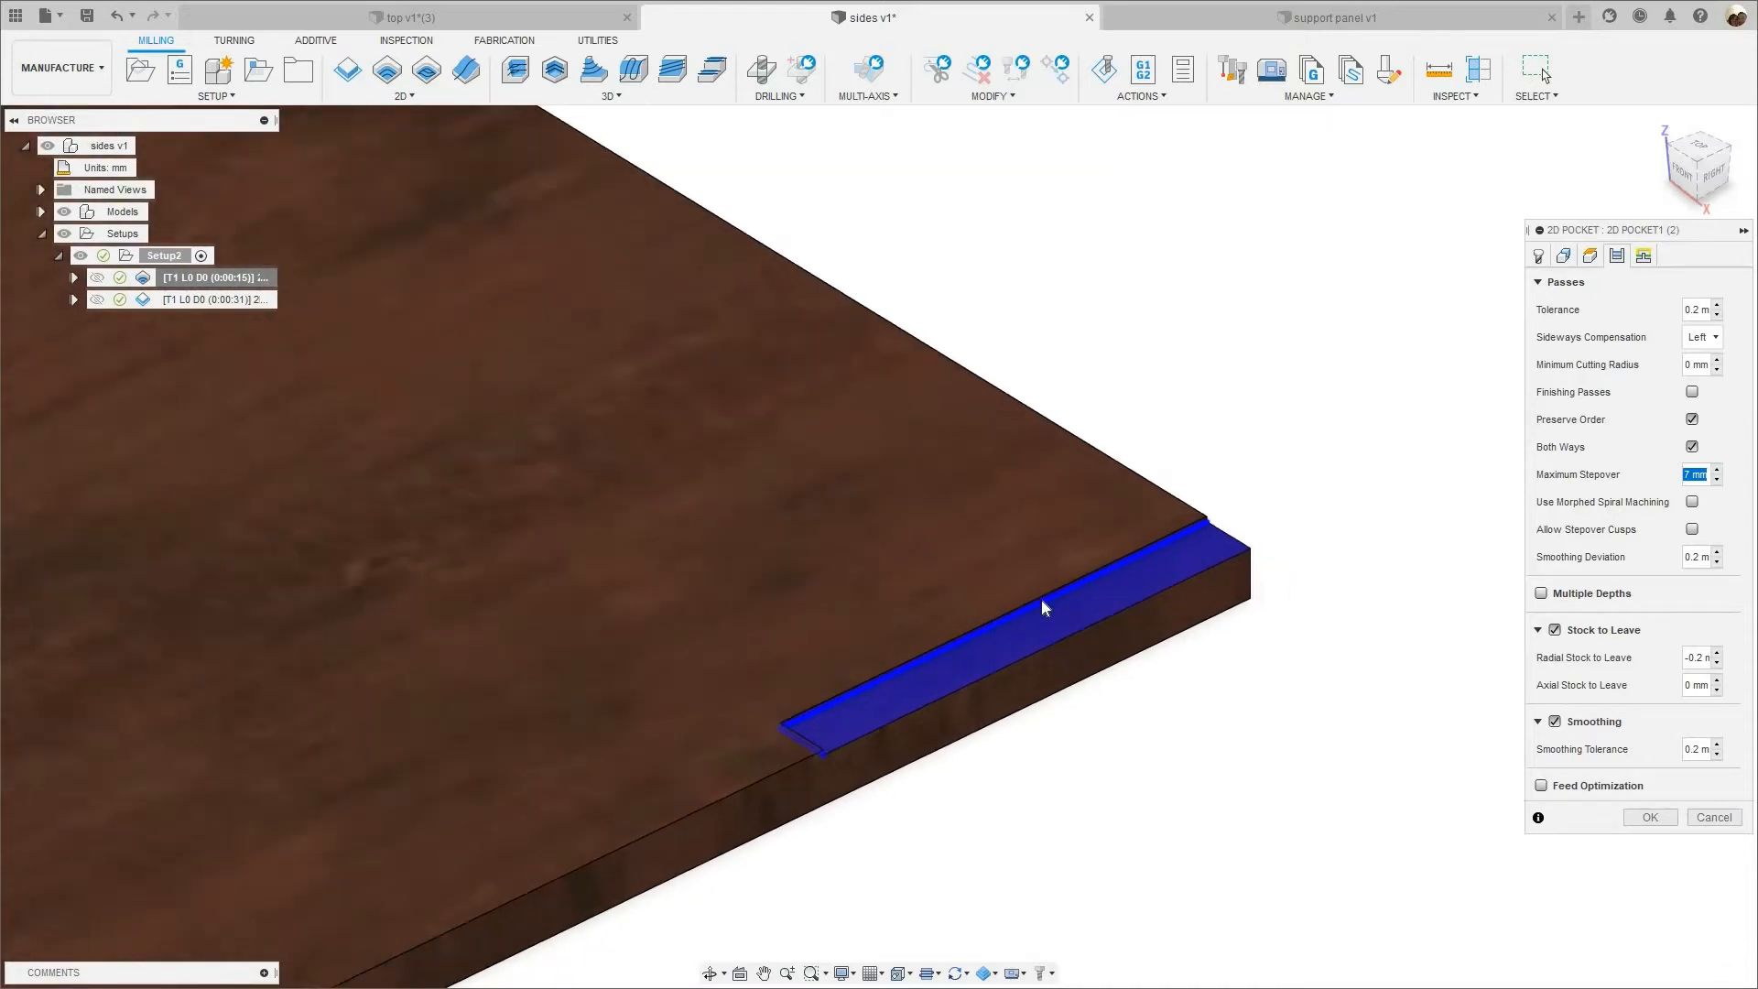
{"action": "scroll", "coordinate": [1056, 597], "scroll_direction": "down", "scroll_amount": 3}
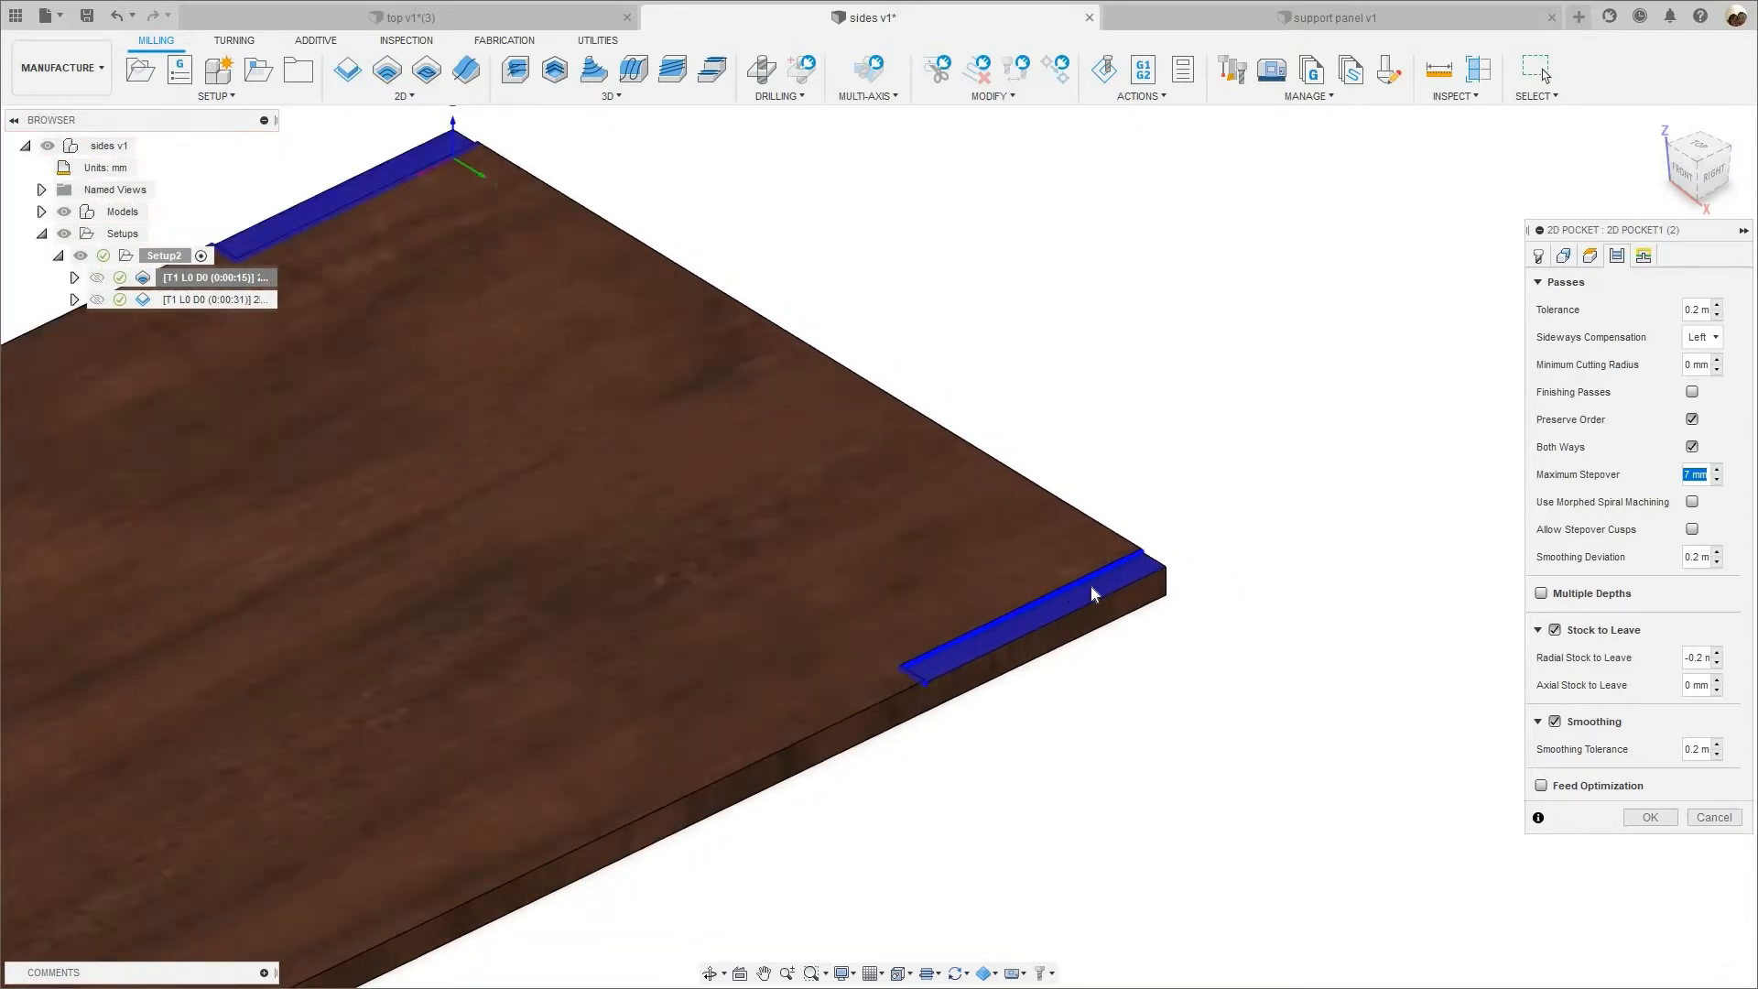
- Examine the selected corner pocket up close along its inner wall and at both ends
{"action": "scroll", "coordinate": [1105, 586], "scroll_direction": "down", "scroll_amount": 2}
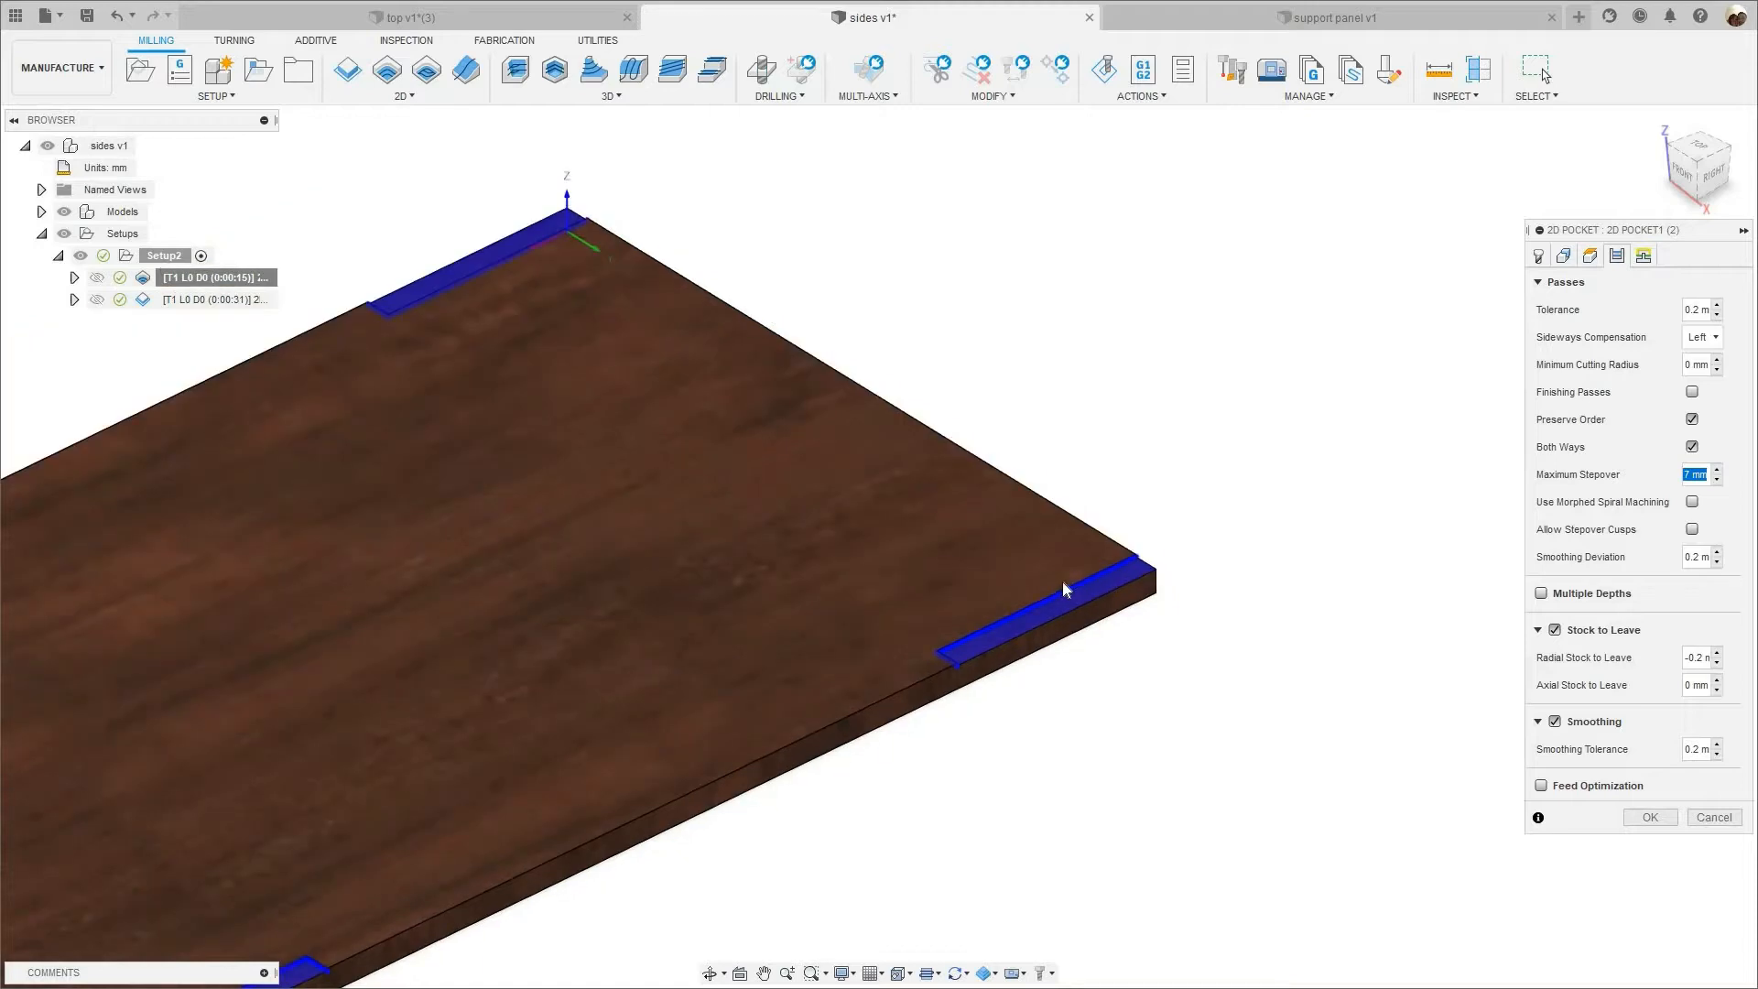
{"action": "scroll", "coordinate": [1102, 476], "scroll_direction": "up", "scroll_amount": 3}
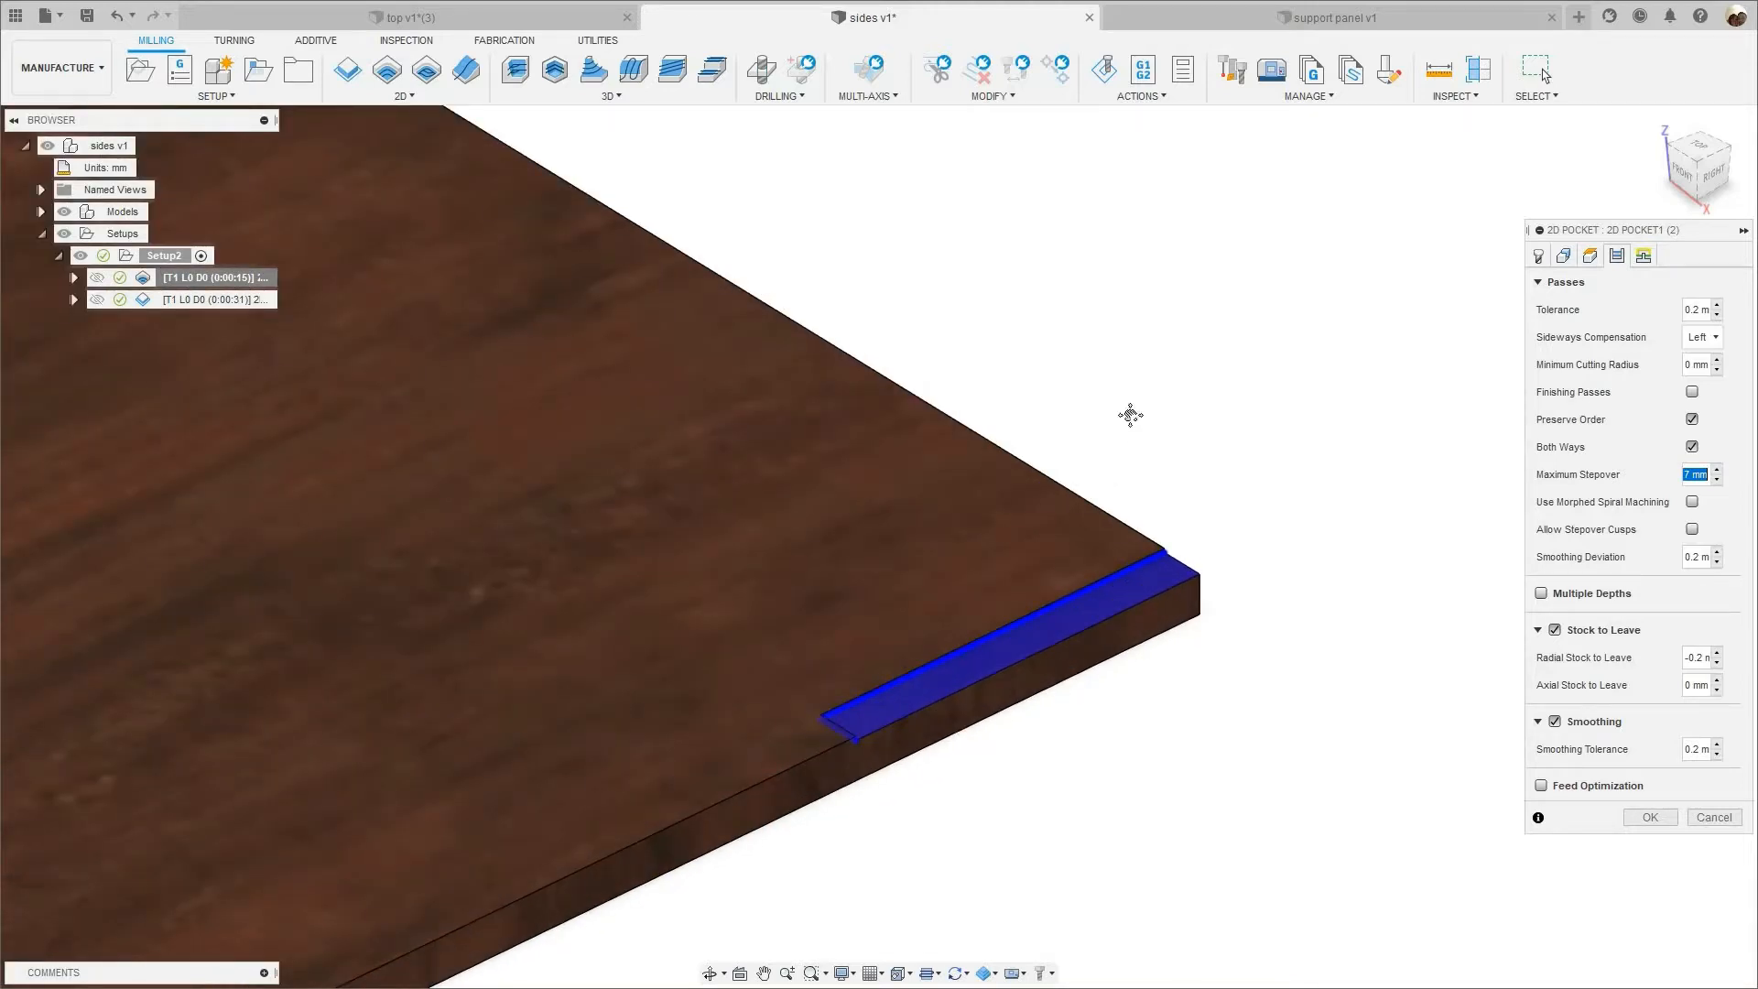
{"action": "scroll", "coordinate": [1132, 414], "scroll_direction": "down", "scroll_amount": 2}
{"action": "middle_click_drag", "start_coordinate": [1075, 296], "coordinate": [1053, 383]}
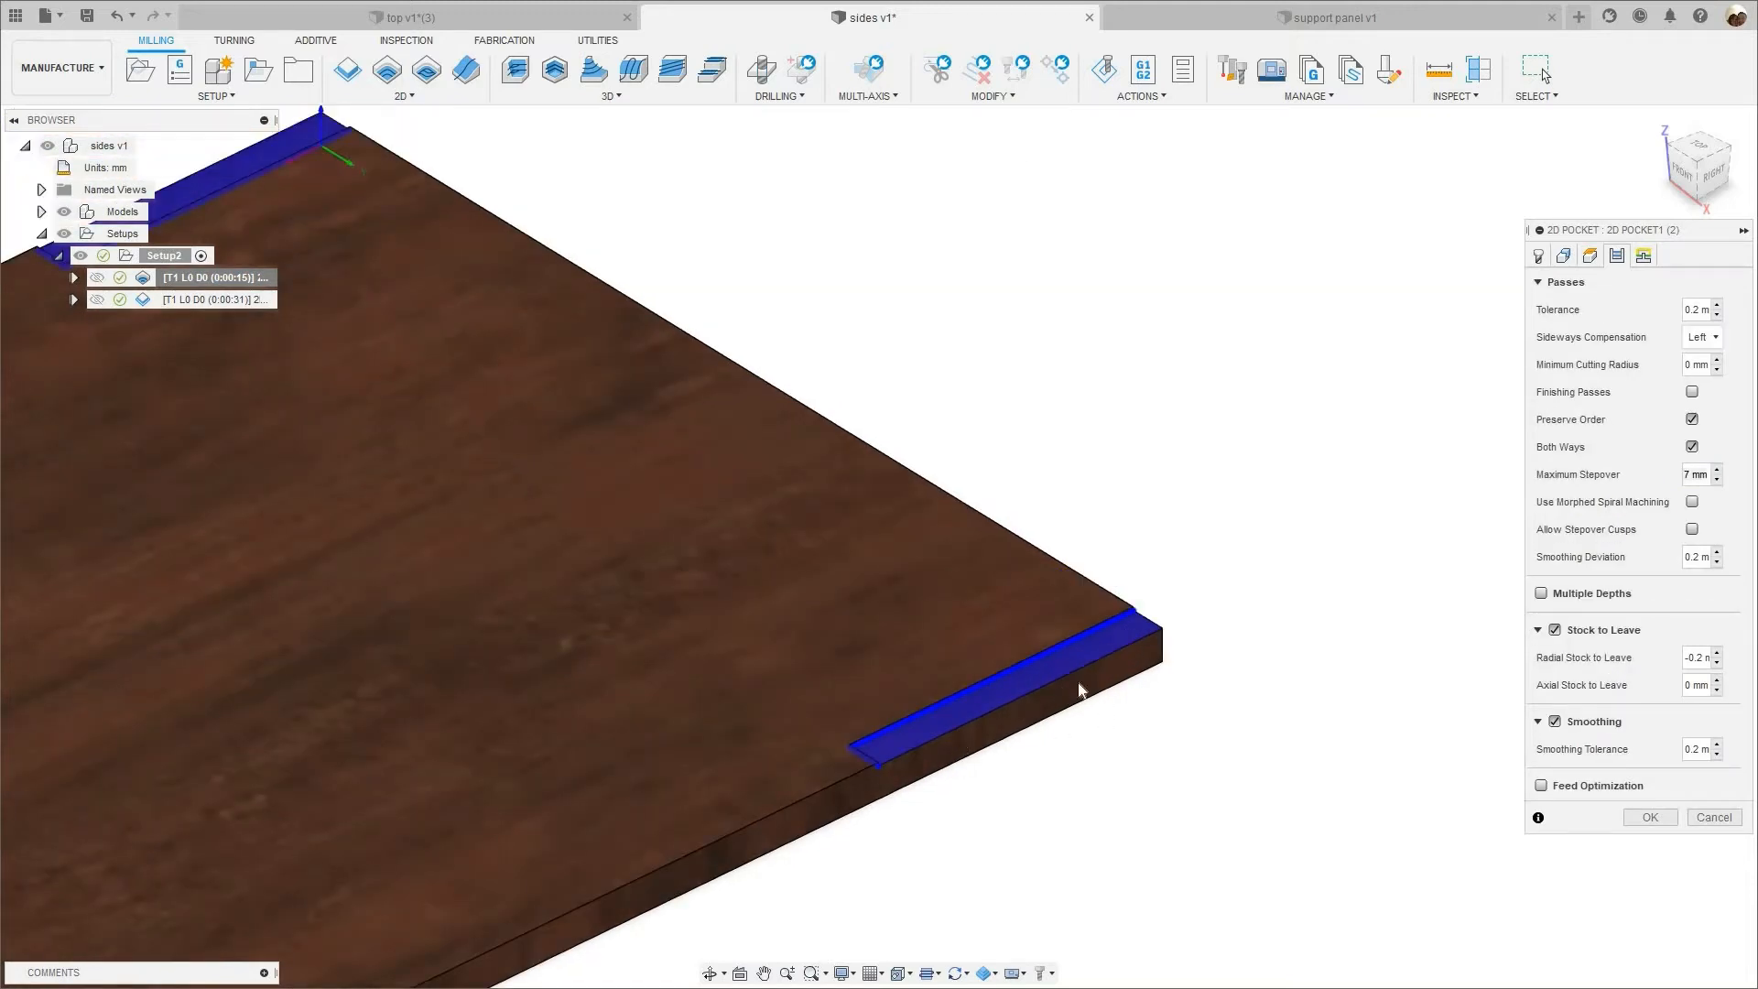
{"action": "scroll", "coordinate": [1078, 689], "scroll_direction": "up", "scroll_amount": 1}
{"action": "scroll", "coordinate": [1075, 698], "scroll_direction": "up", "scroll_amount": 1}
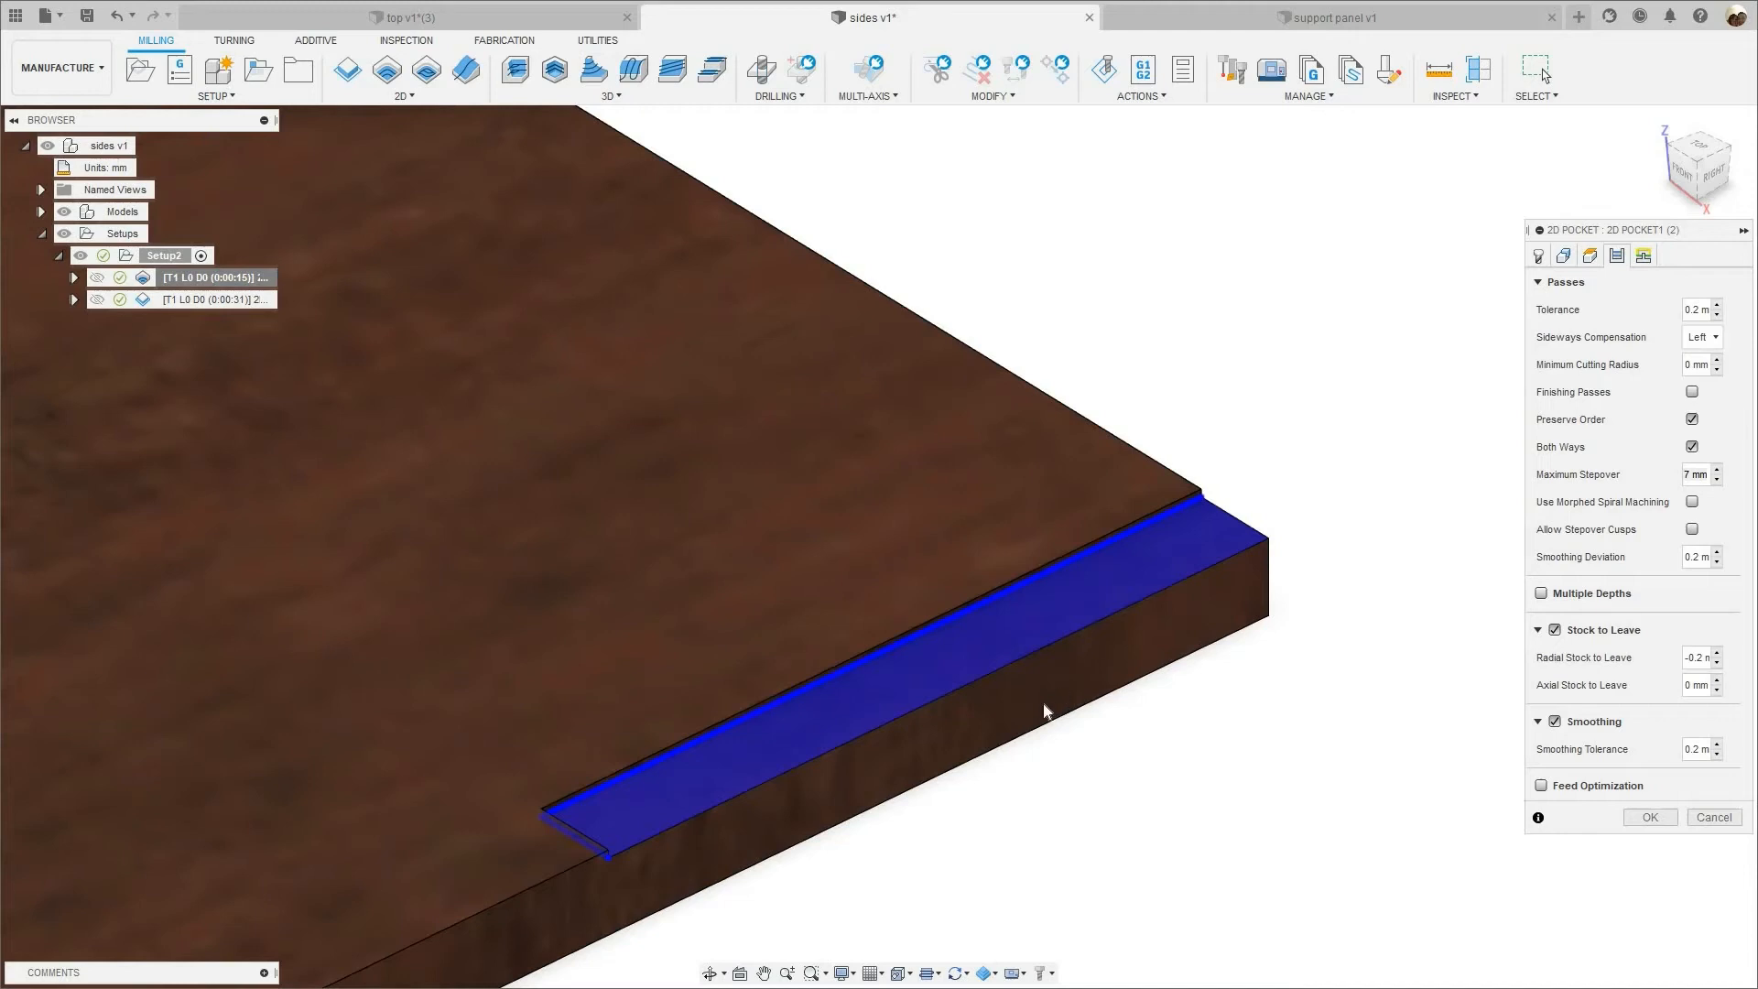
{"action": "scroll", "coordinate": [1062, 704], "scroll_direction": "down", "scroll_amount": 1}
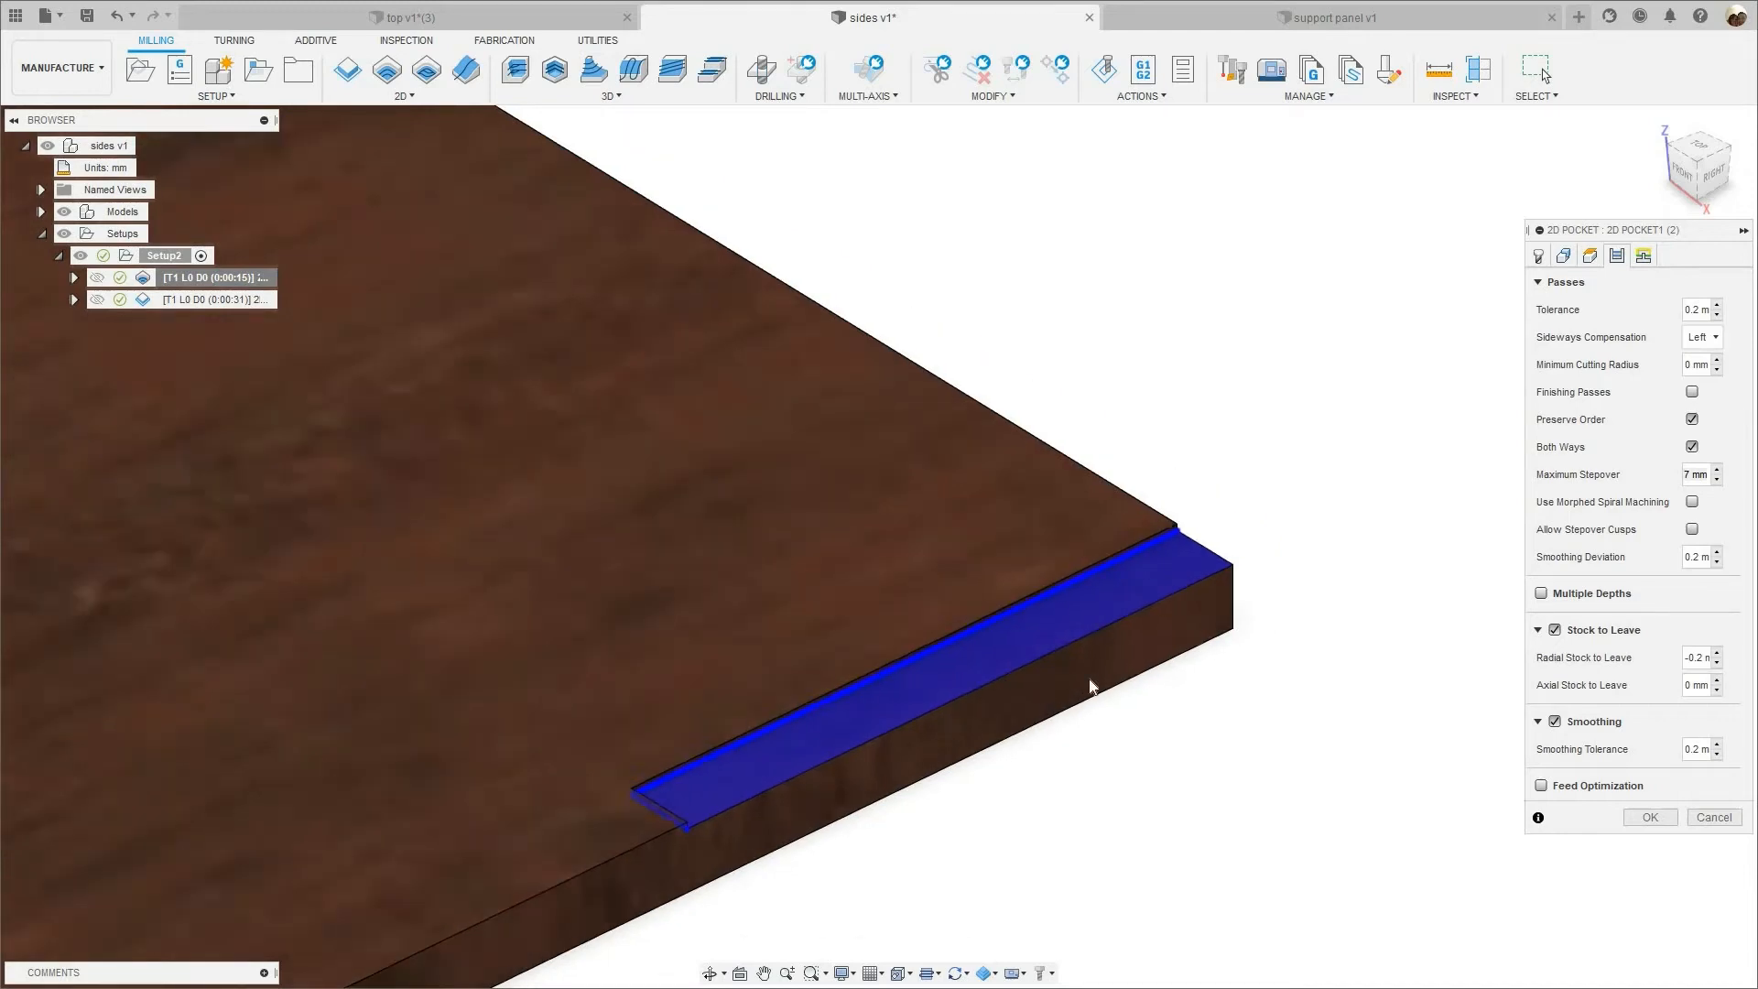
{"action": "scroll", "coordinate": [969, 377], "scroll_direction": "down", "scroll_amount": 1}
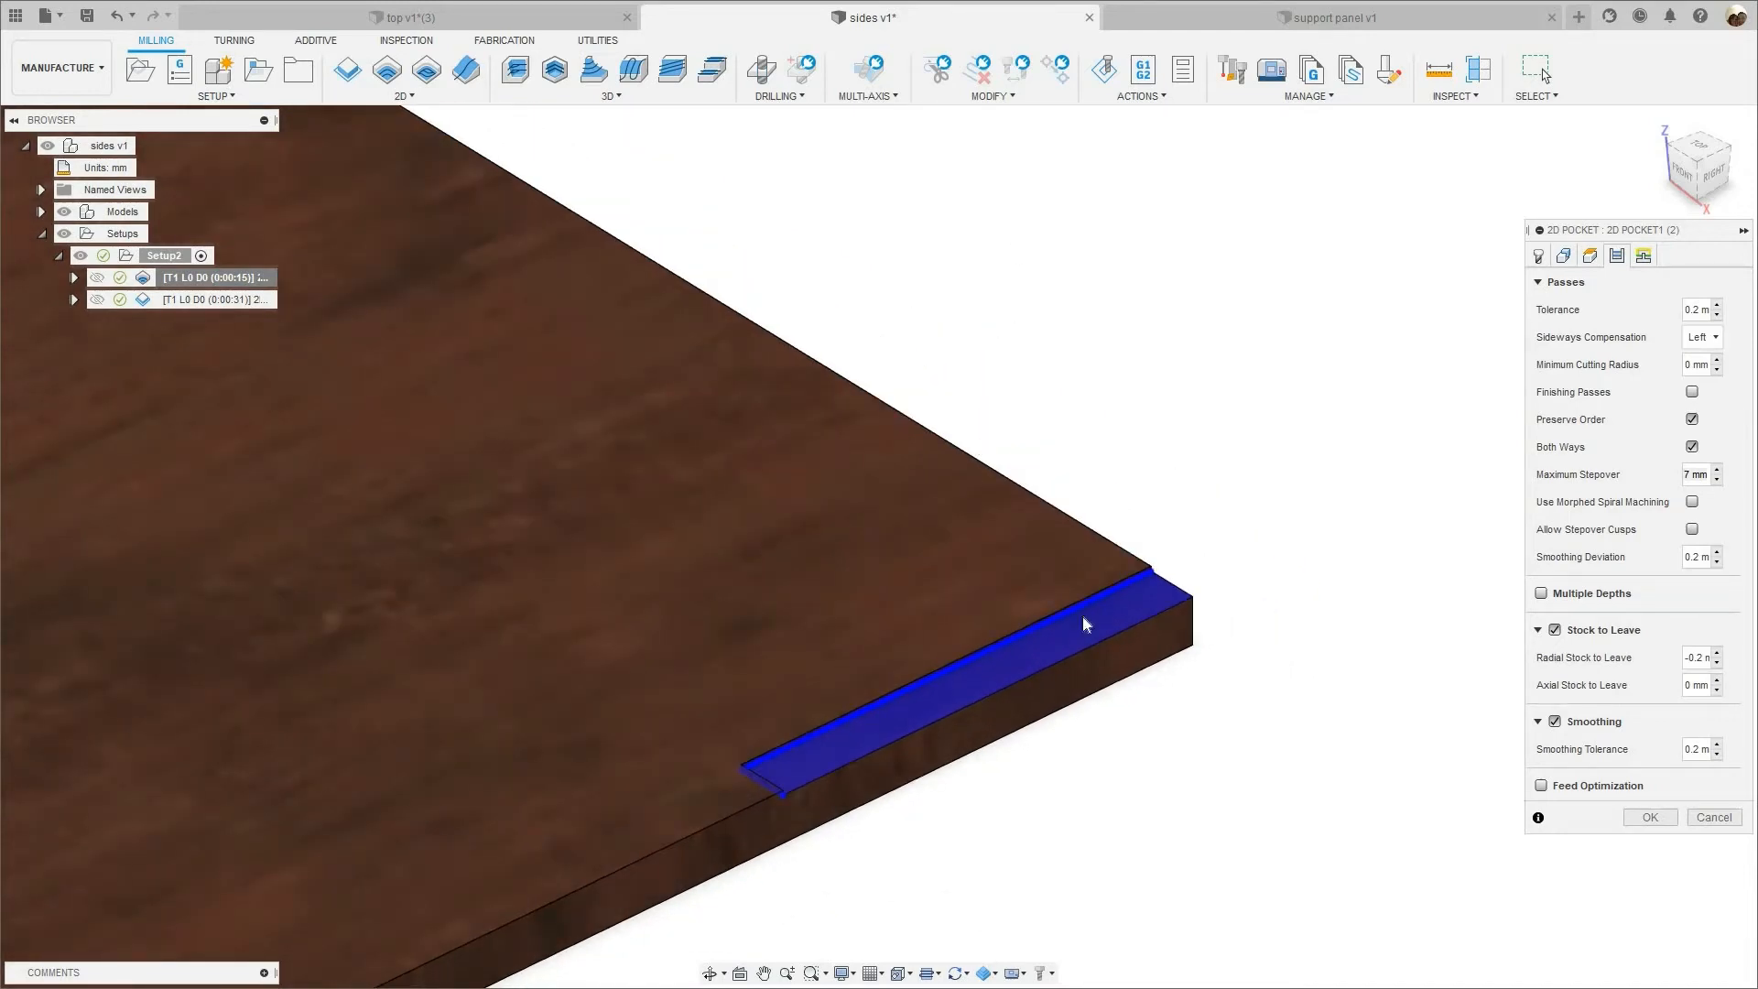
{"action": "scroll", "coordinate": [1132, 714], "scroll_direction": "up", "scroll_amount": 1}
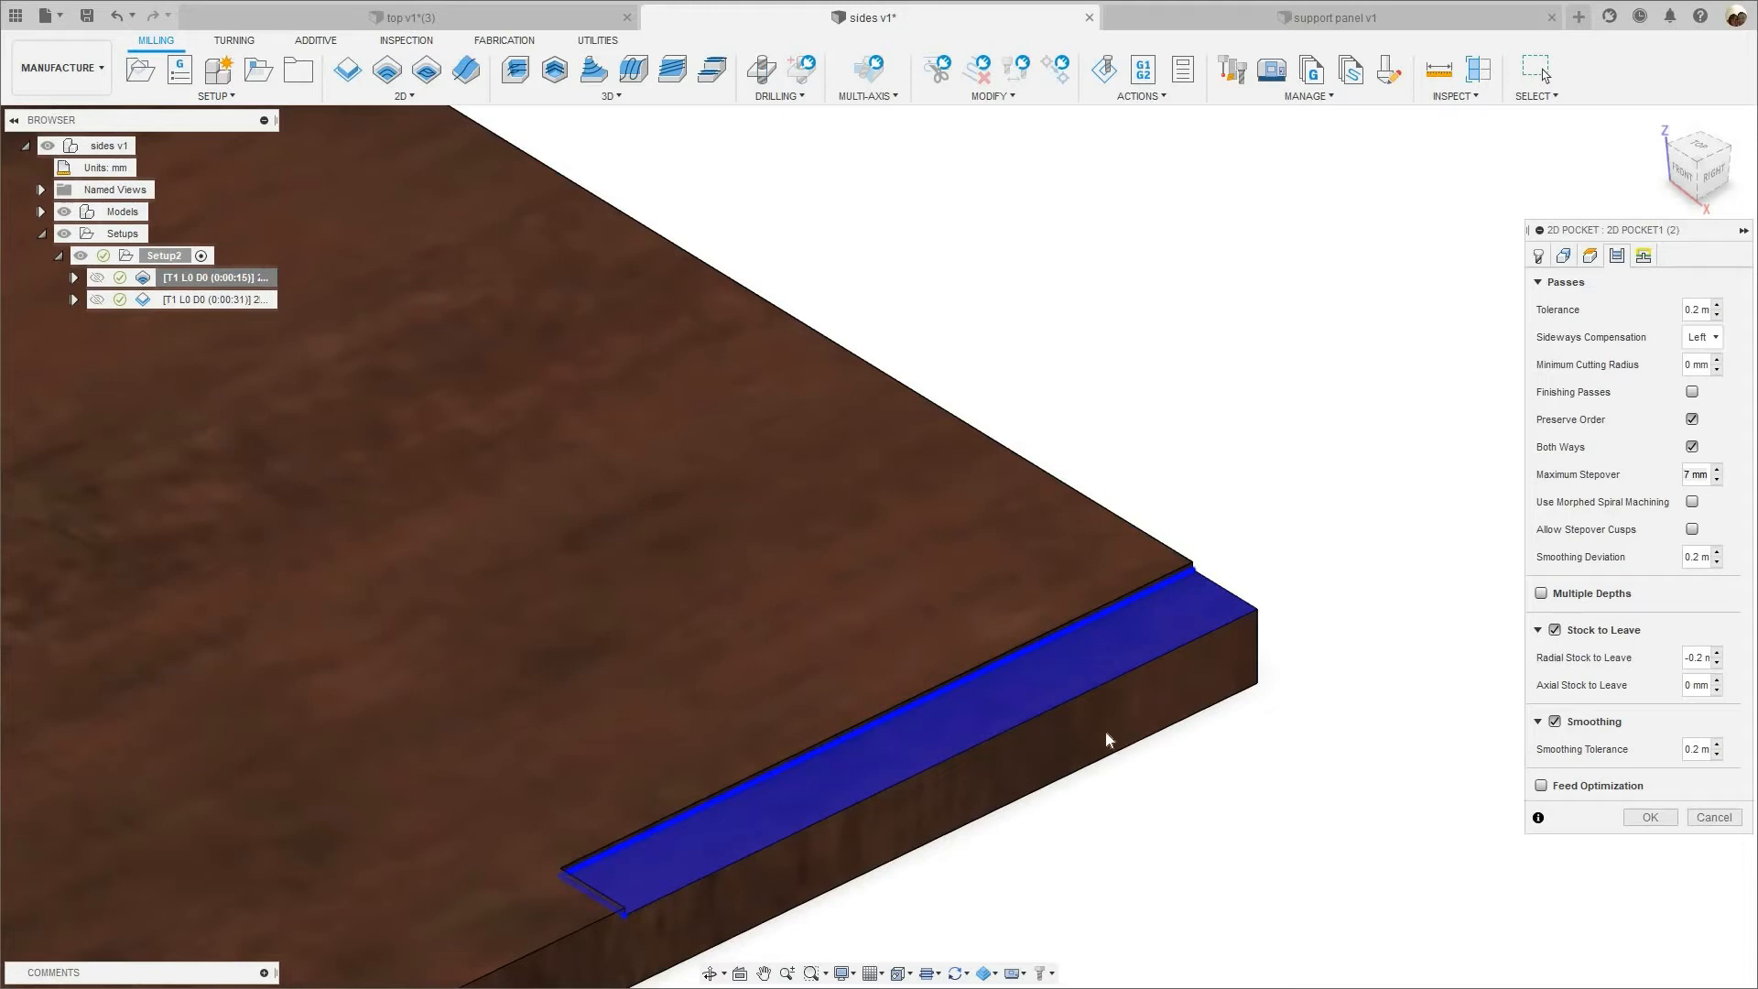
- Review the 2D Pocket's linking, lead-in and ramp settings and accept the operation
{"action": "scroll", "coordinate": [1110, 740], "scroll_direction": "down", "scroll_amount": 1}
{"action": "scroll", "coordinate": [1217, 675], "scroll_direction": "down", "scroll_amount": 5}
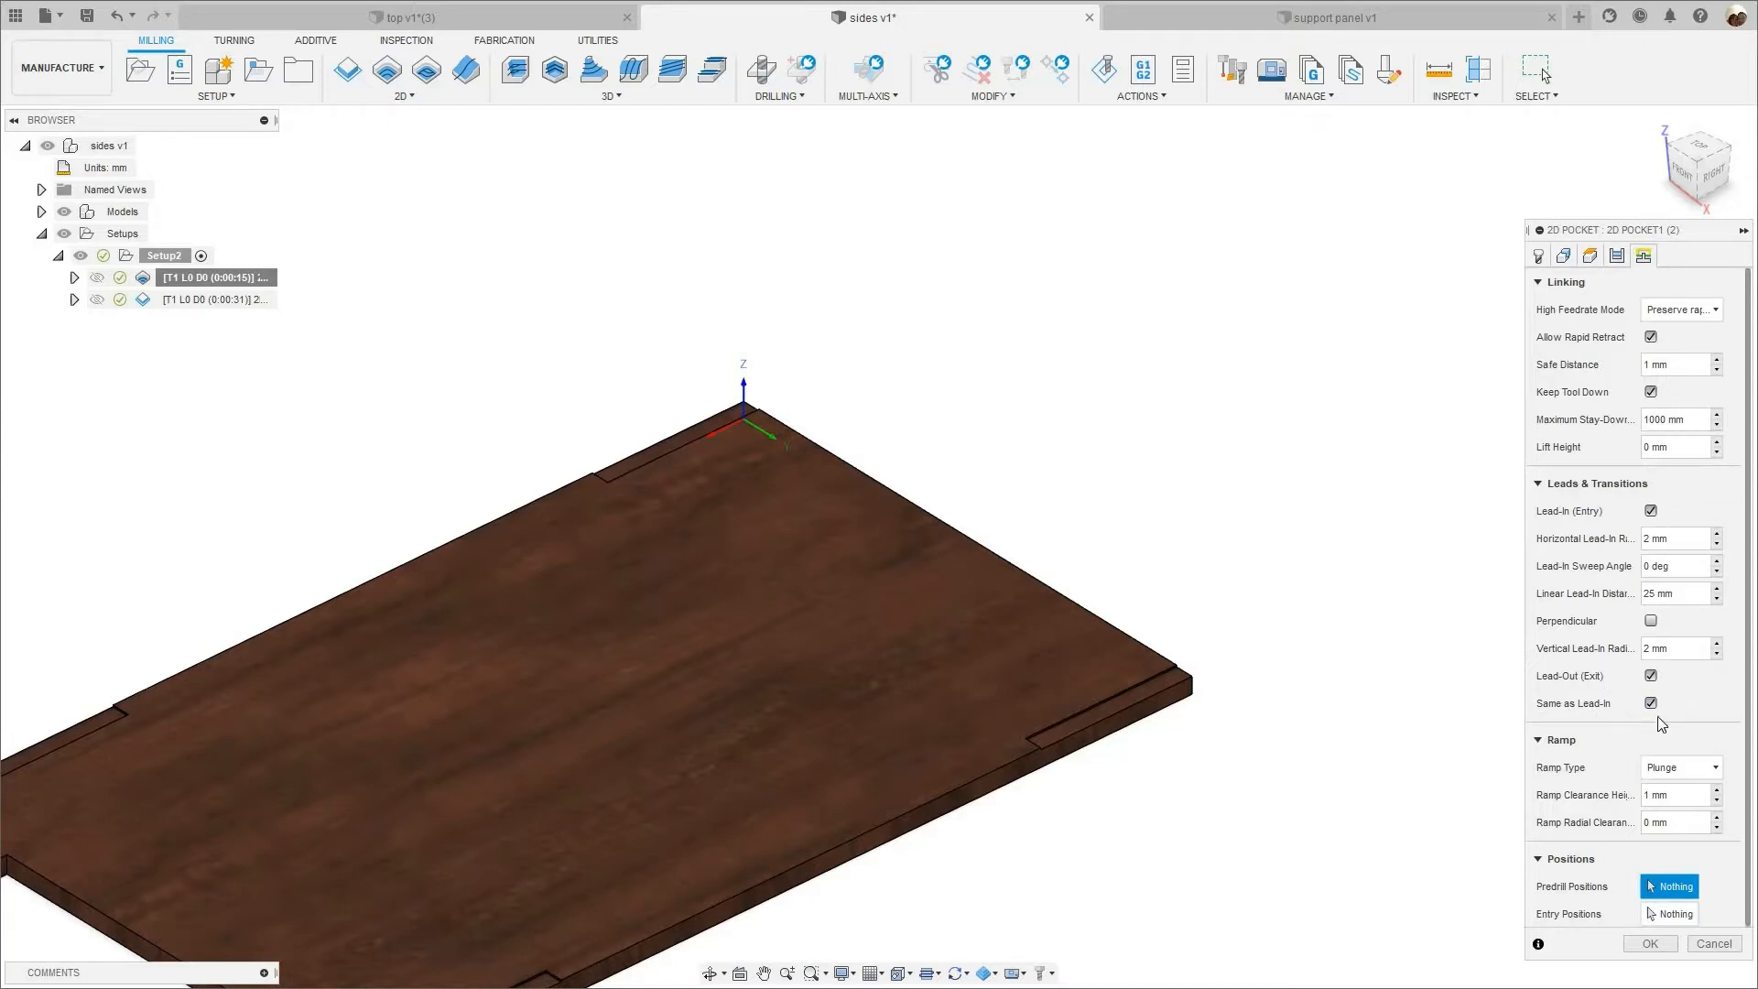
{"action": "left_click", "coordinate": [1648, 944]}
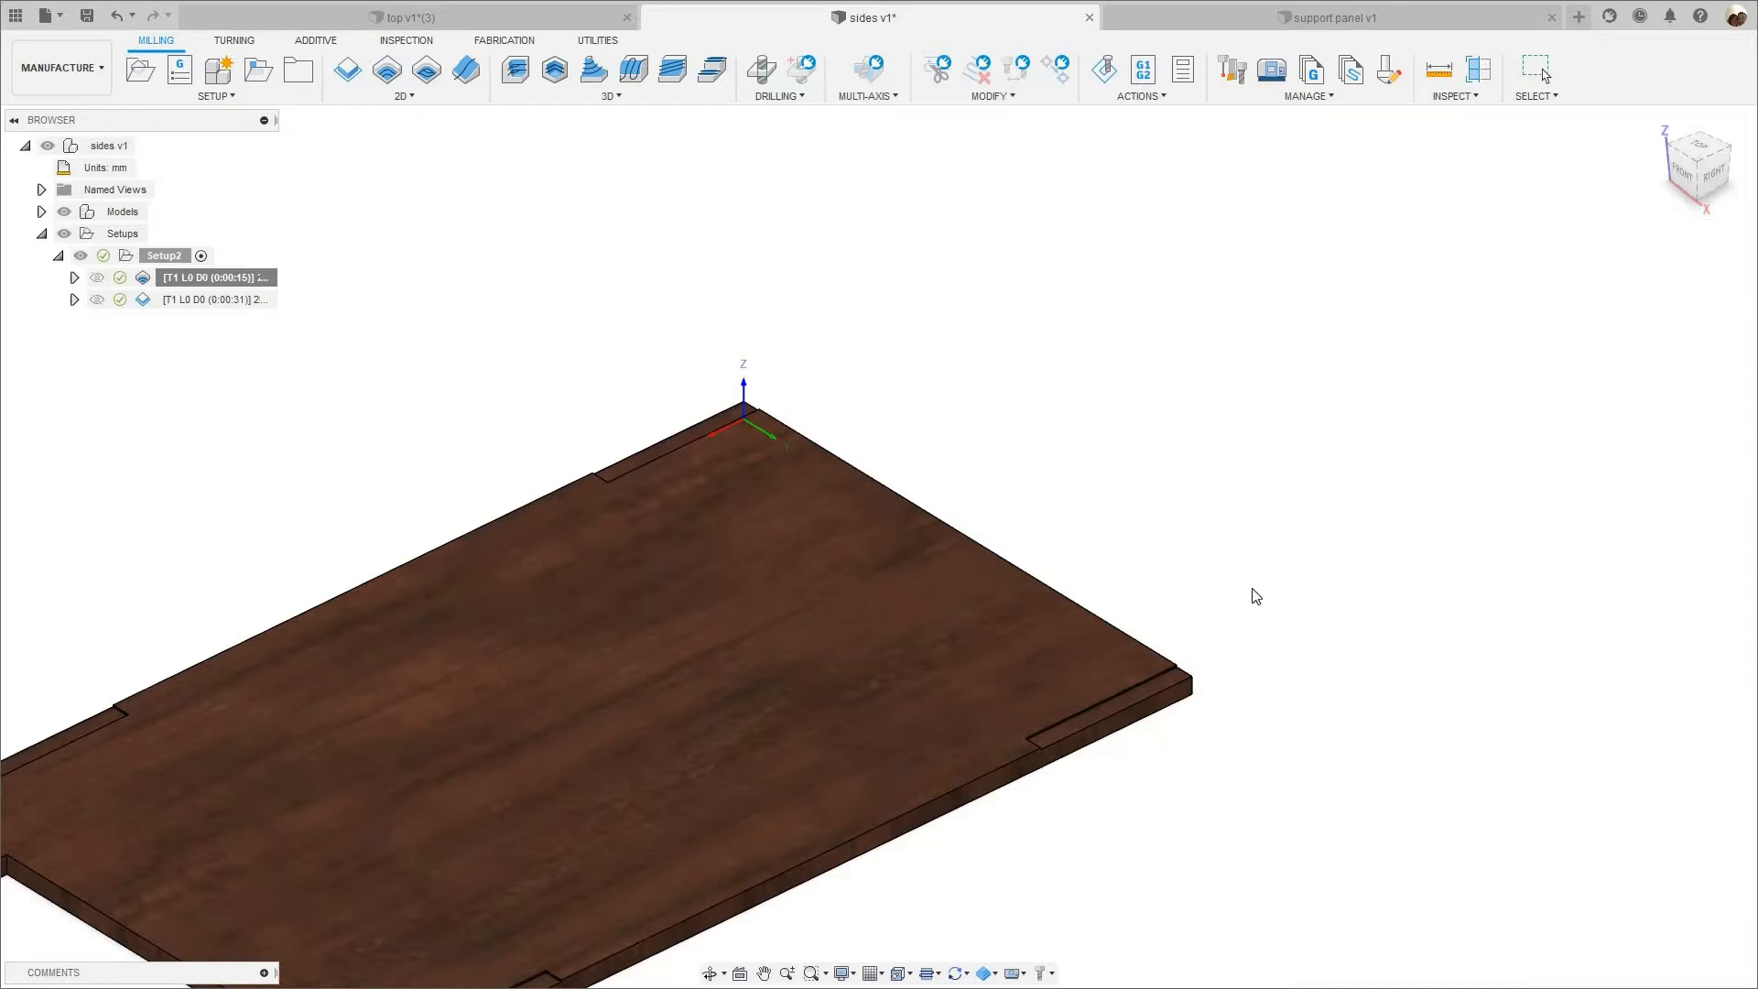
- Simulate the 2D Pocket operation and pause it while the first corner pocket is being cut
{"action": "left_click", "coordinate": [270, 277]}
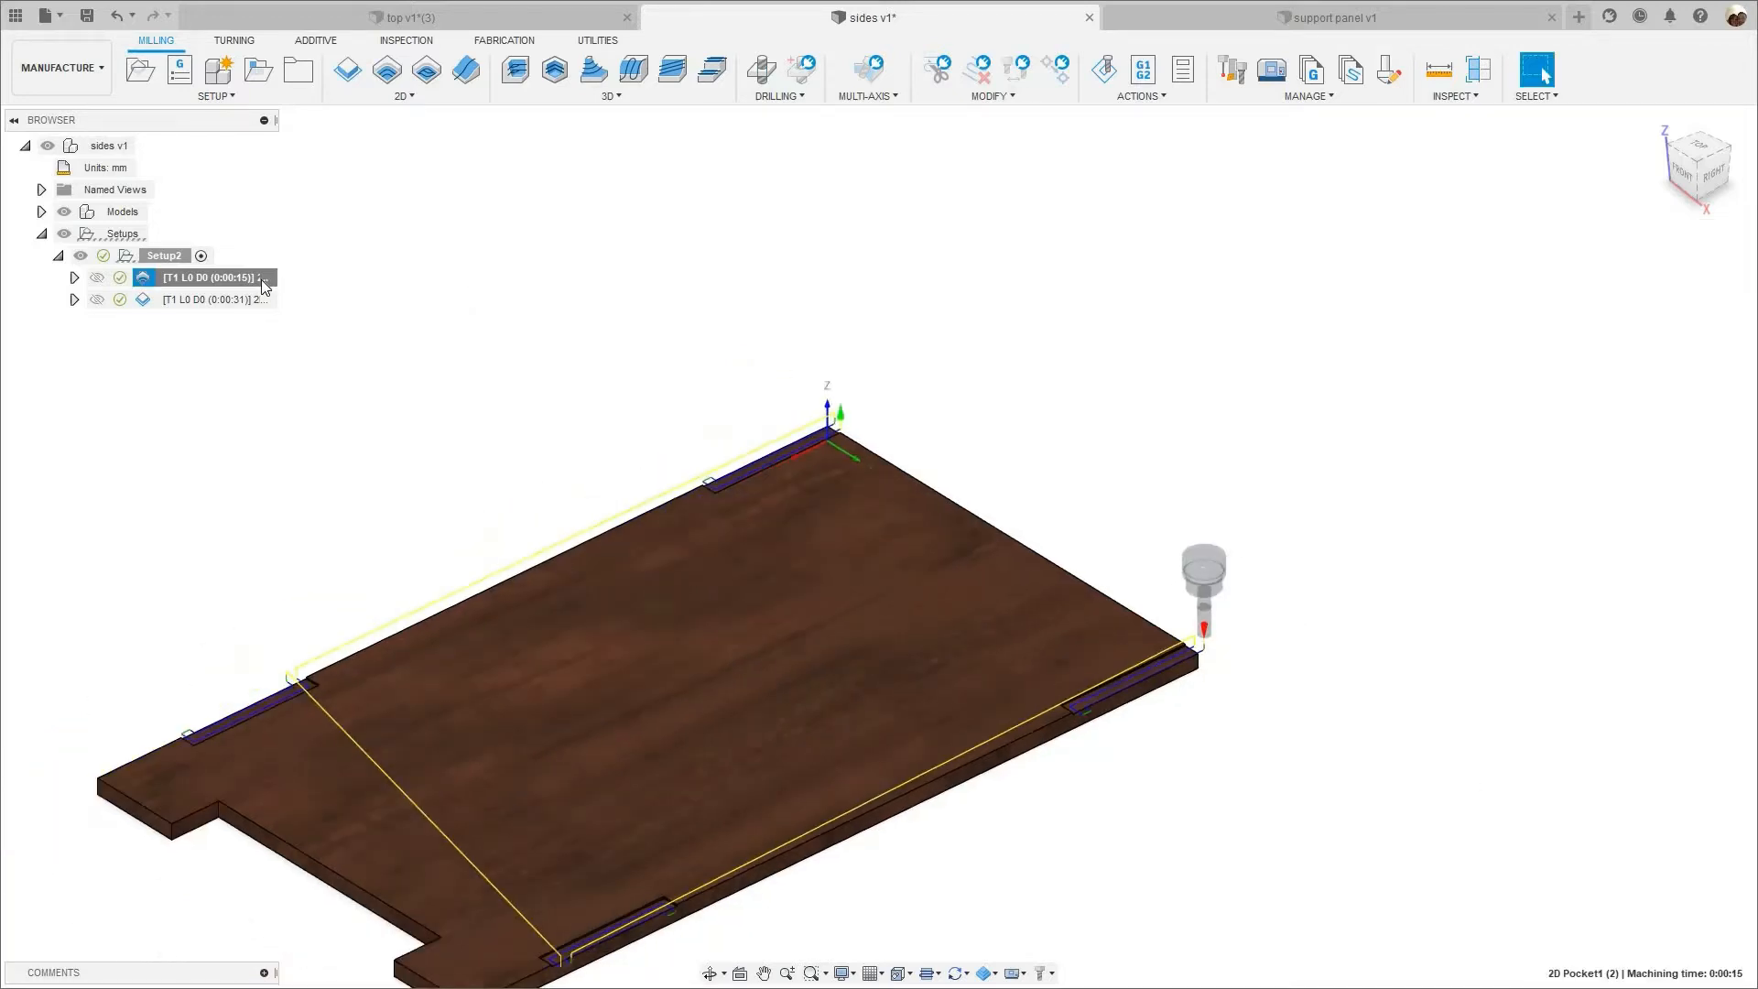
{"action": "right_click", "coordinate": [264, 285]}
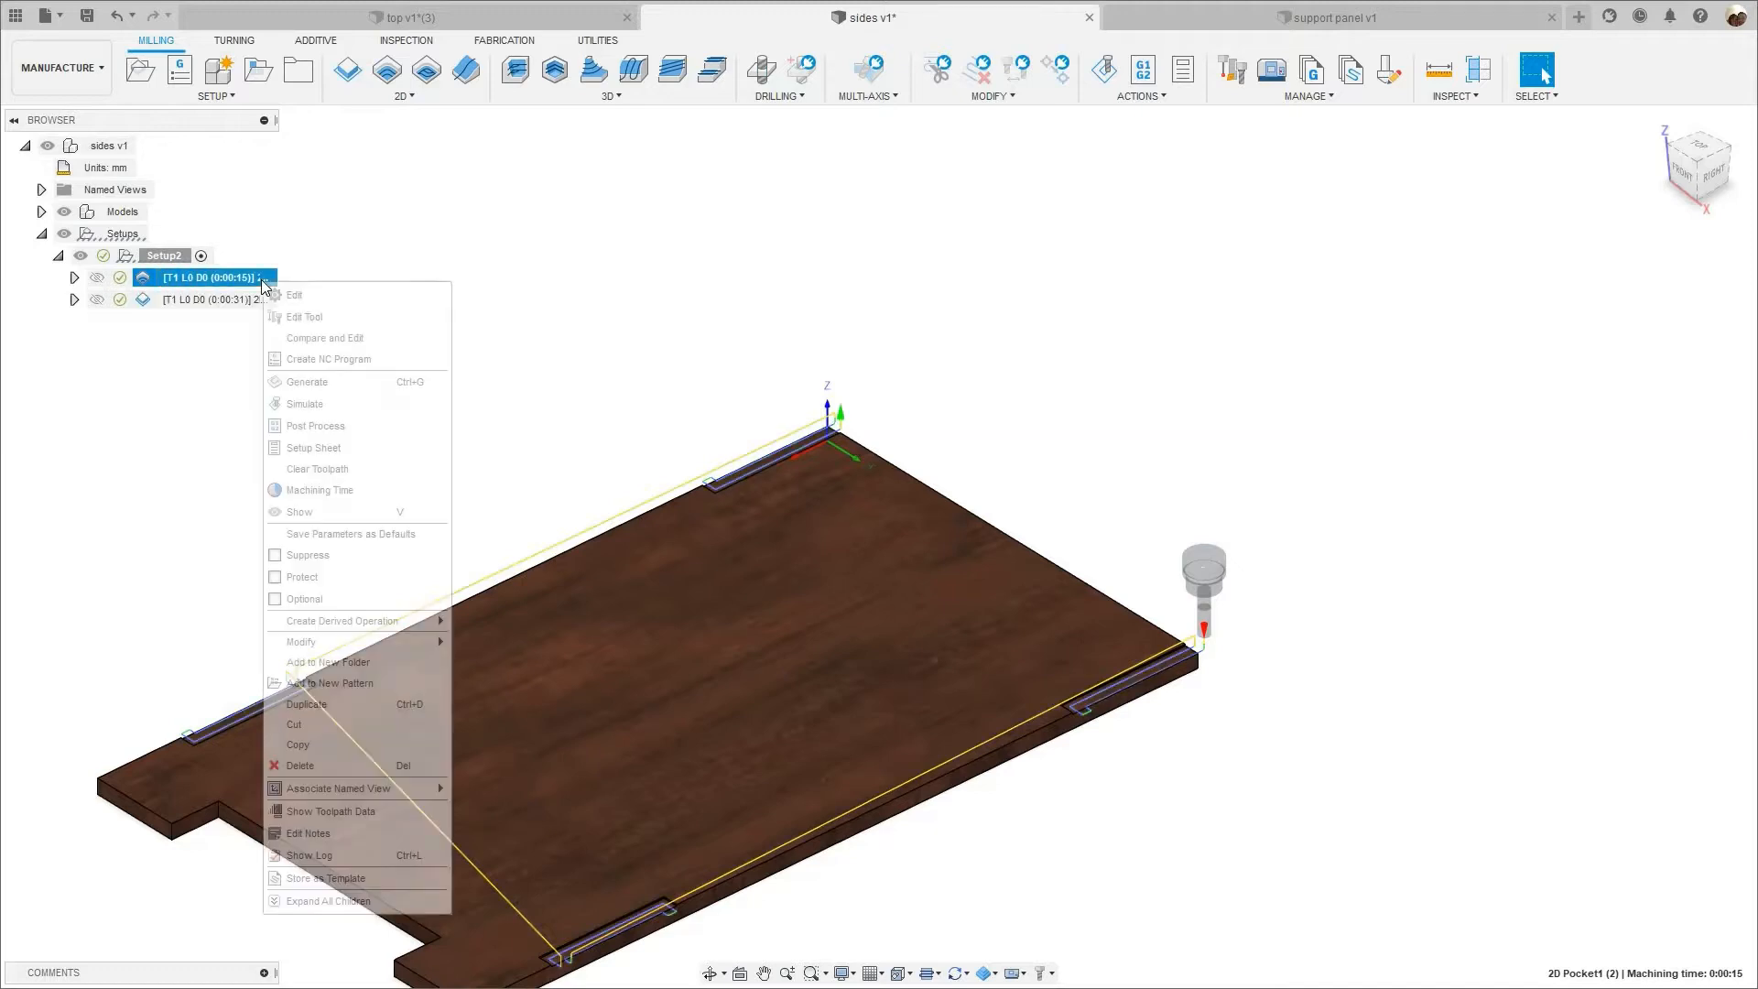
{"action": "left_click", "coordinate": [312, 404]}
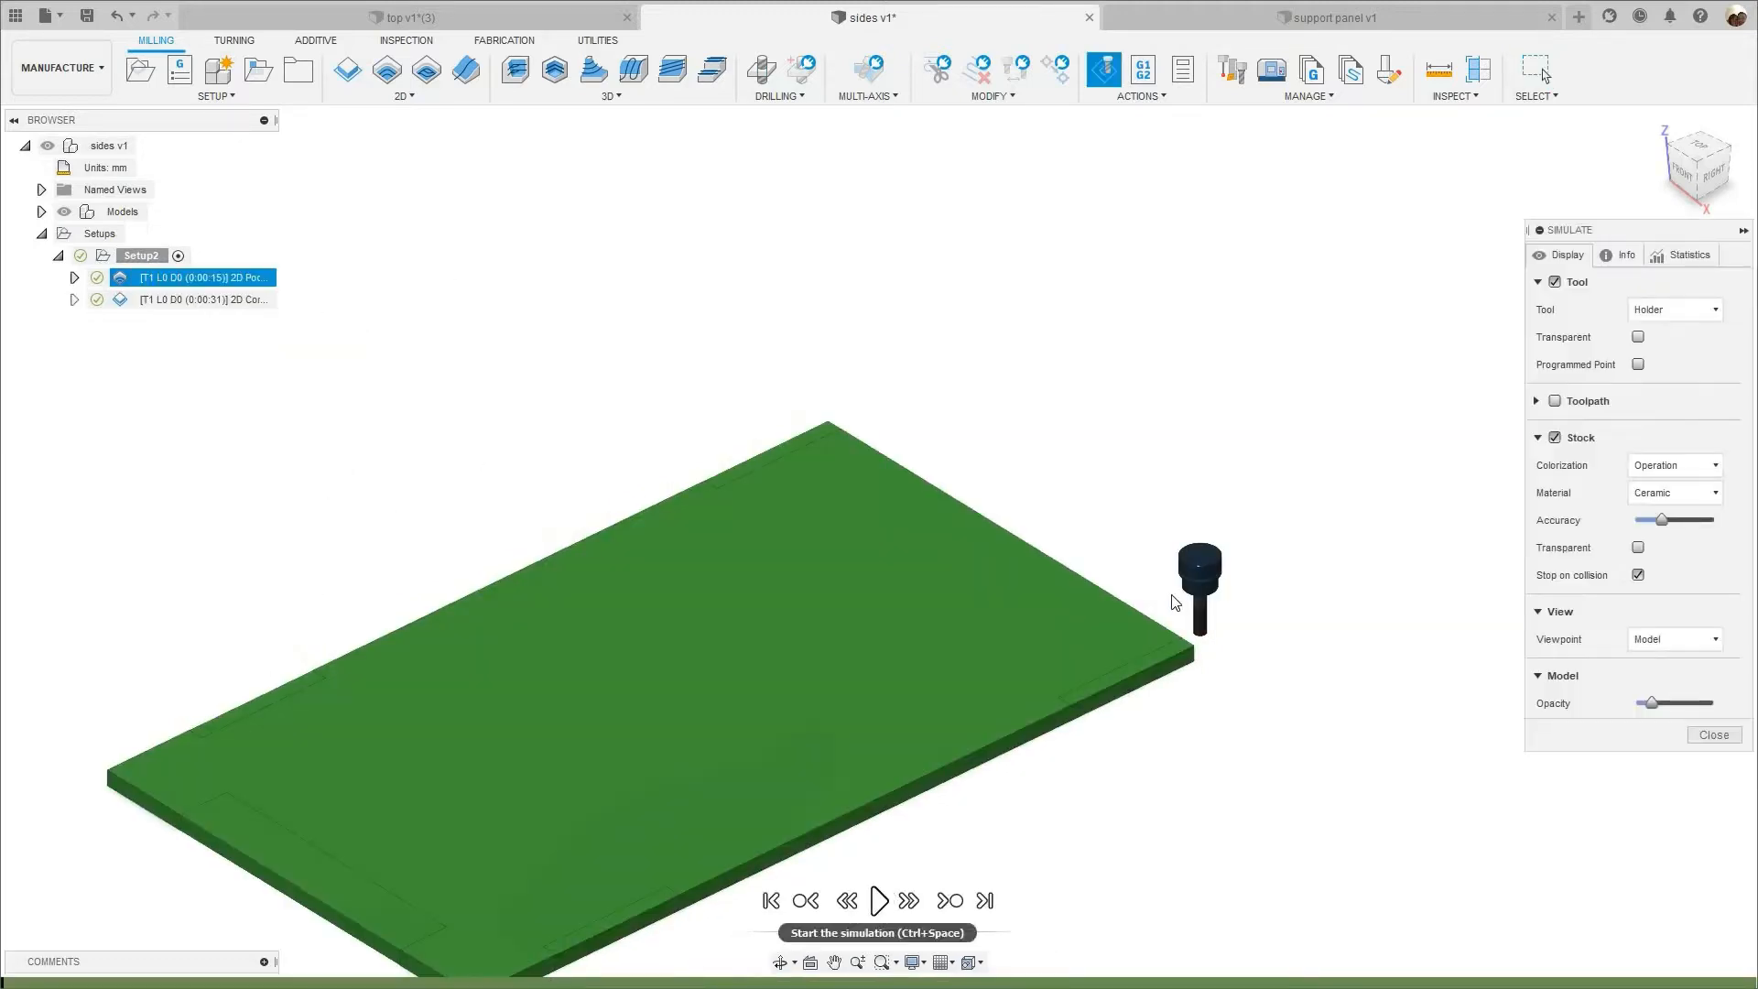
{"action": "left_click", "coordinate": [879, 900]}
{"action": "scroll", "coordinate": [1175, 635], "scroll_direction": "up", "scroll_amount": 2}
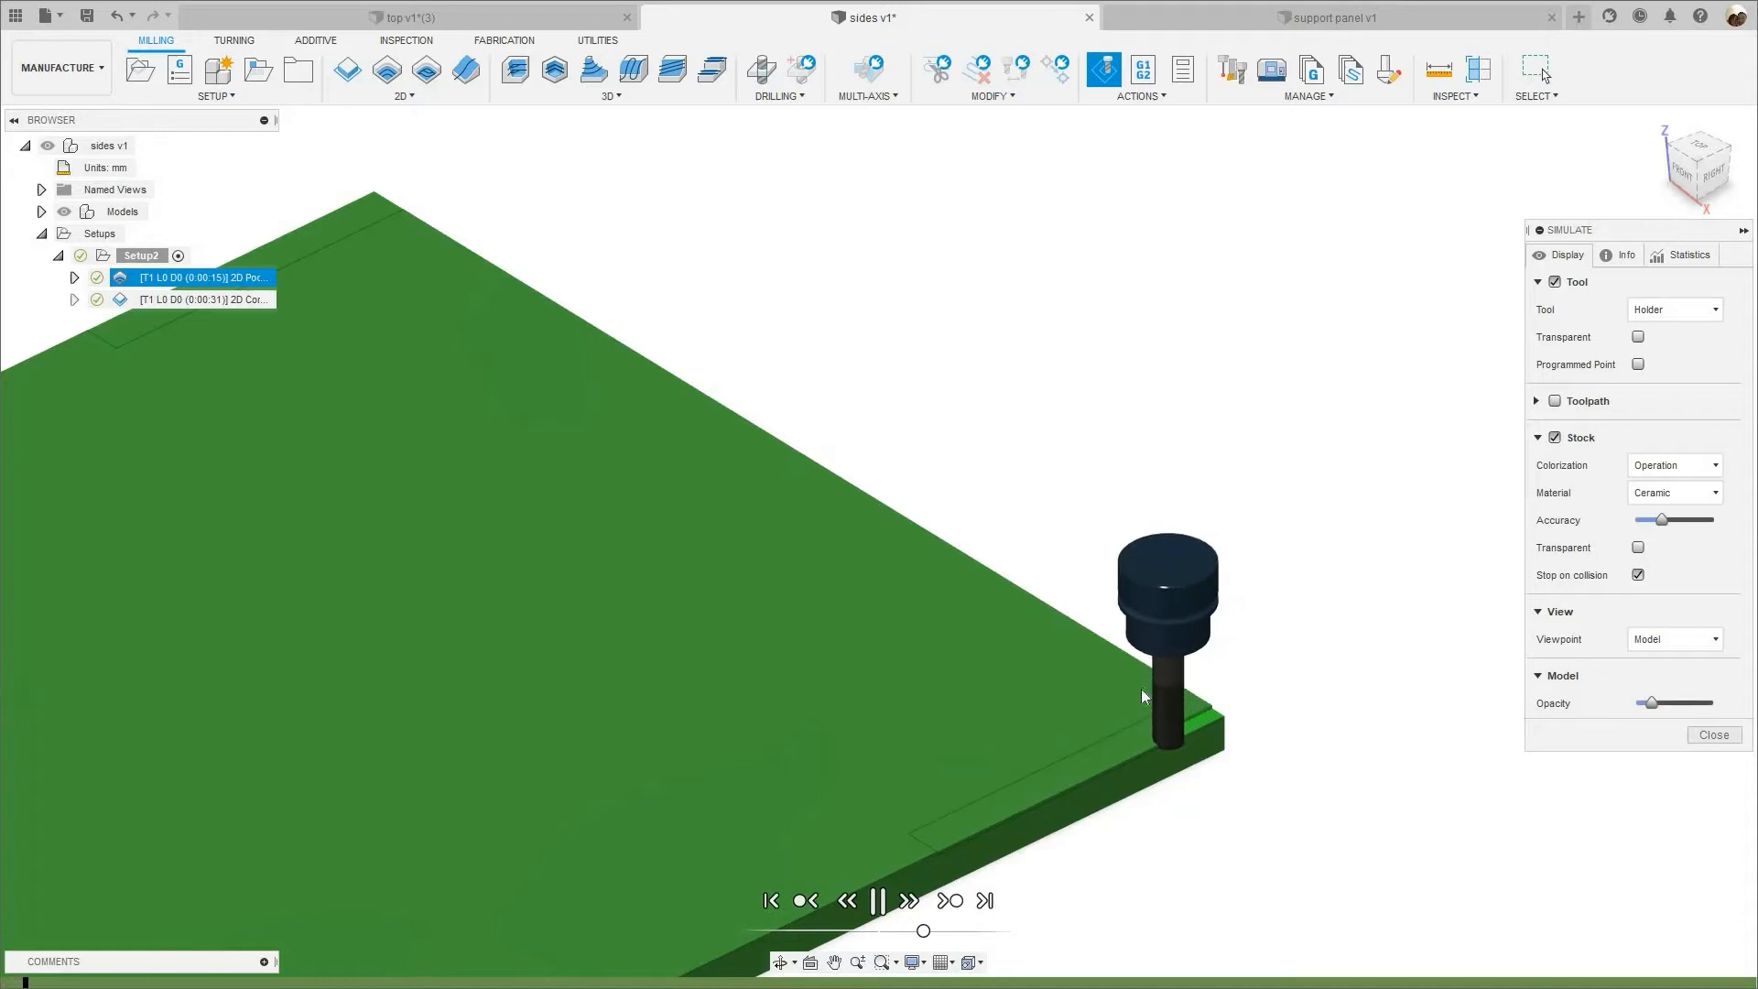
{"action": "scroll", "coordinate": [1124, 699], "scroll_direction": "up", "scroll_amount": 2}
{"action": "scroll", "coordinate": [1101, 713], "scroll_direction": "up", "scroll_amount": 1}
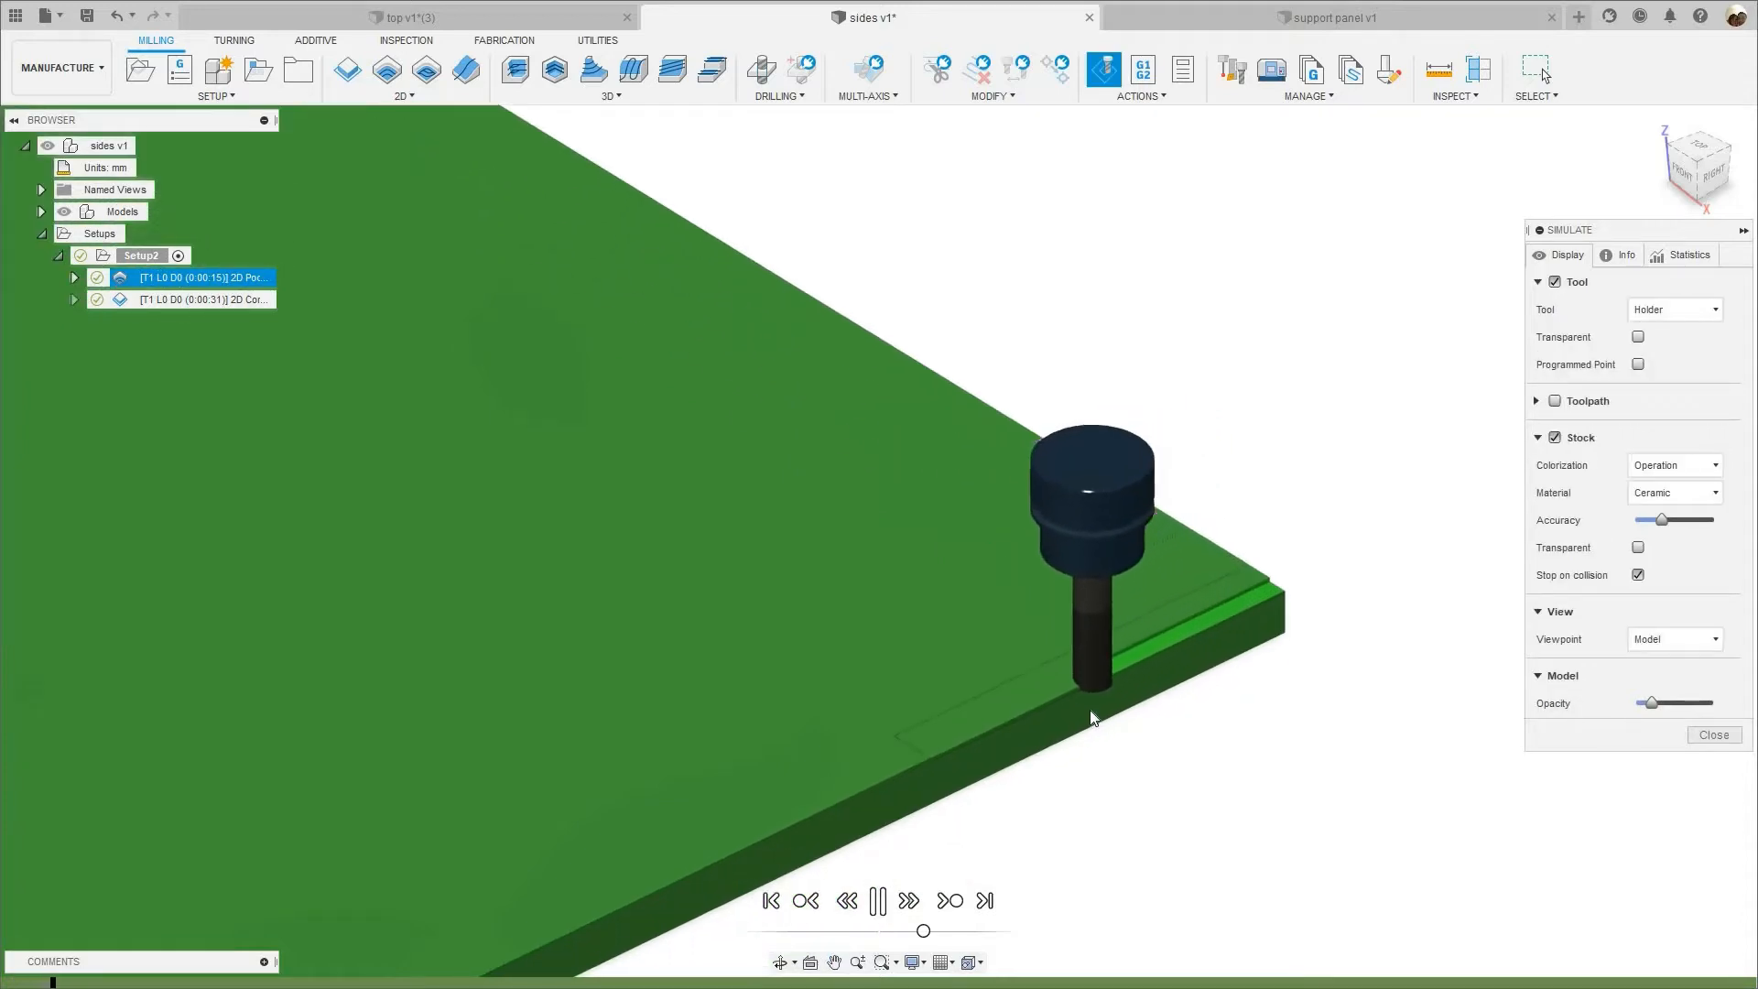
{"action": "scroll", "coordinate": [969, 746], "scroll_direction": "up", "scroll_amount": 1}
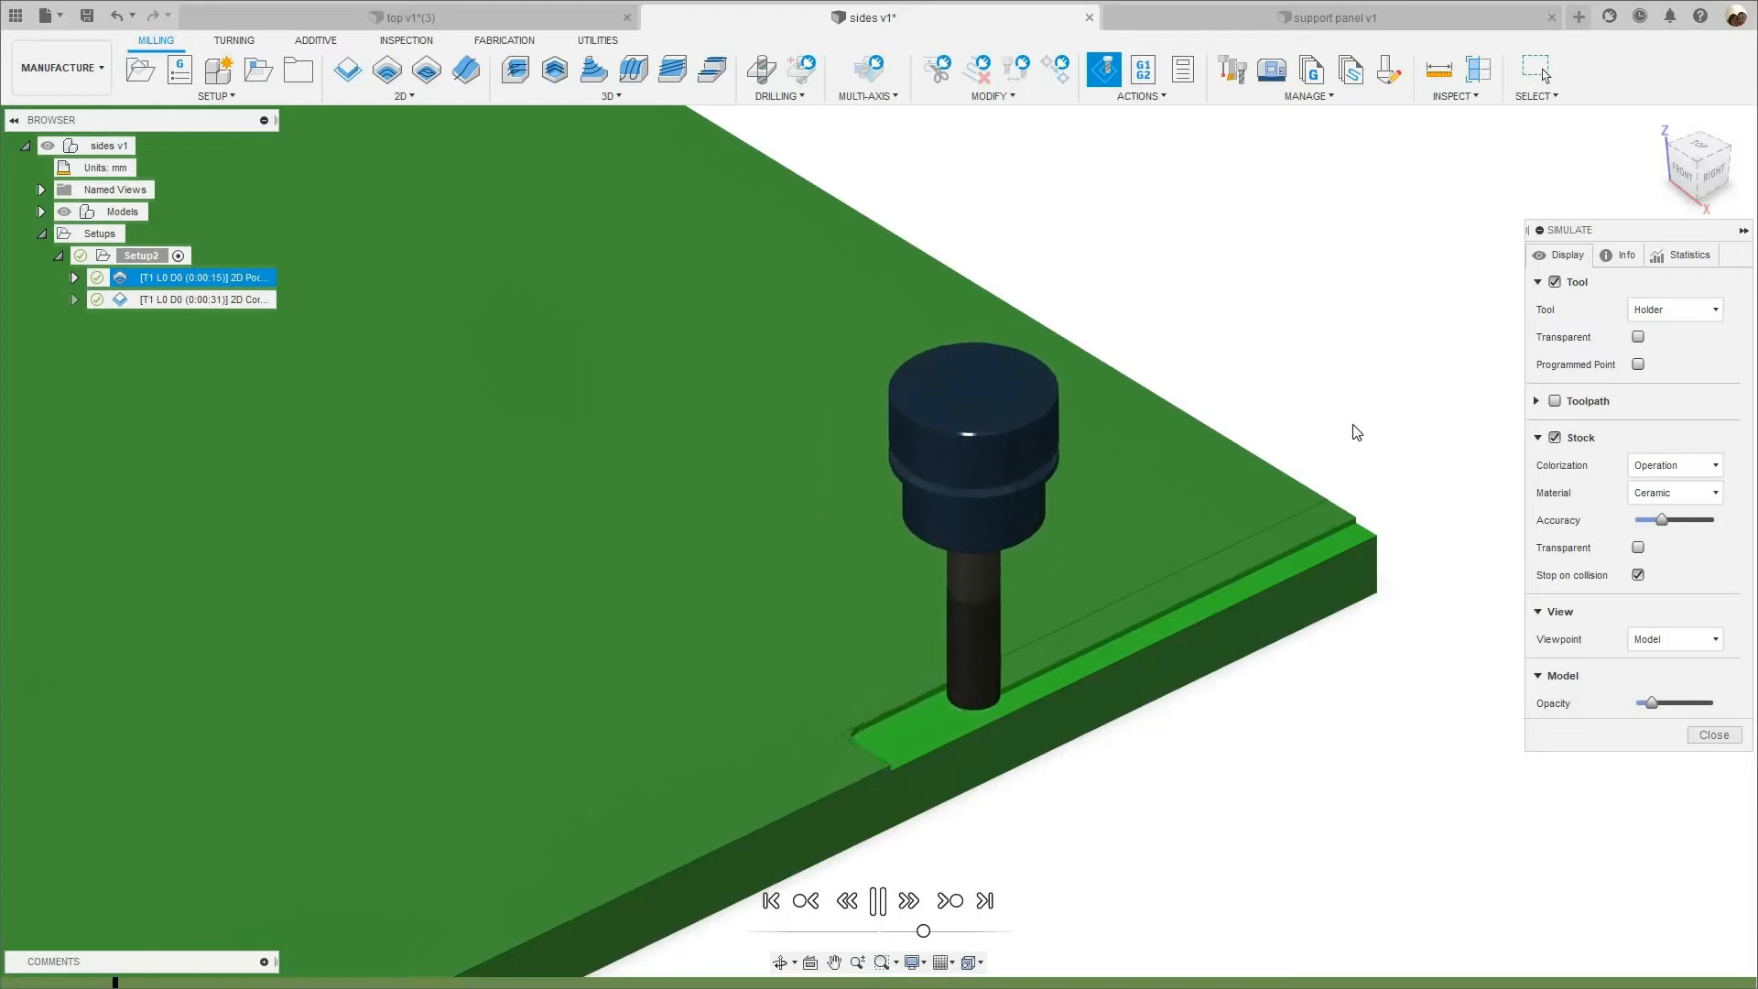
{"action": "left_click", "coordinate": [877, 902]}
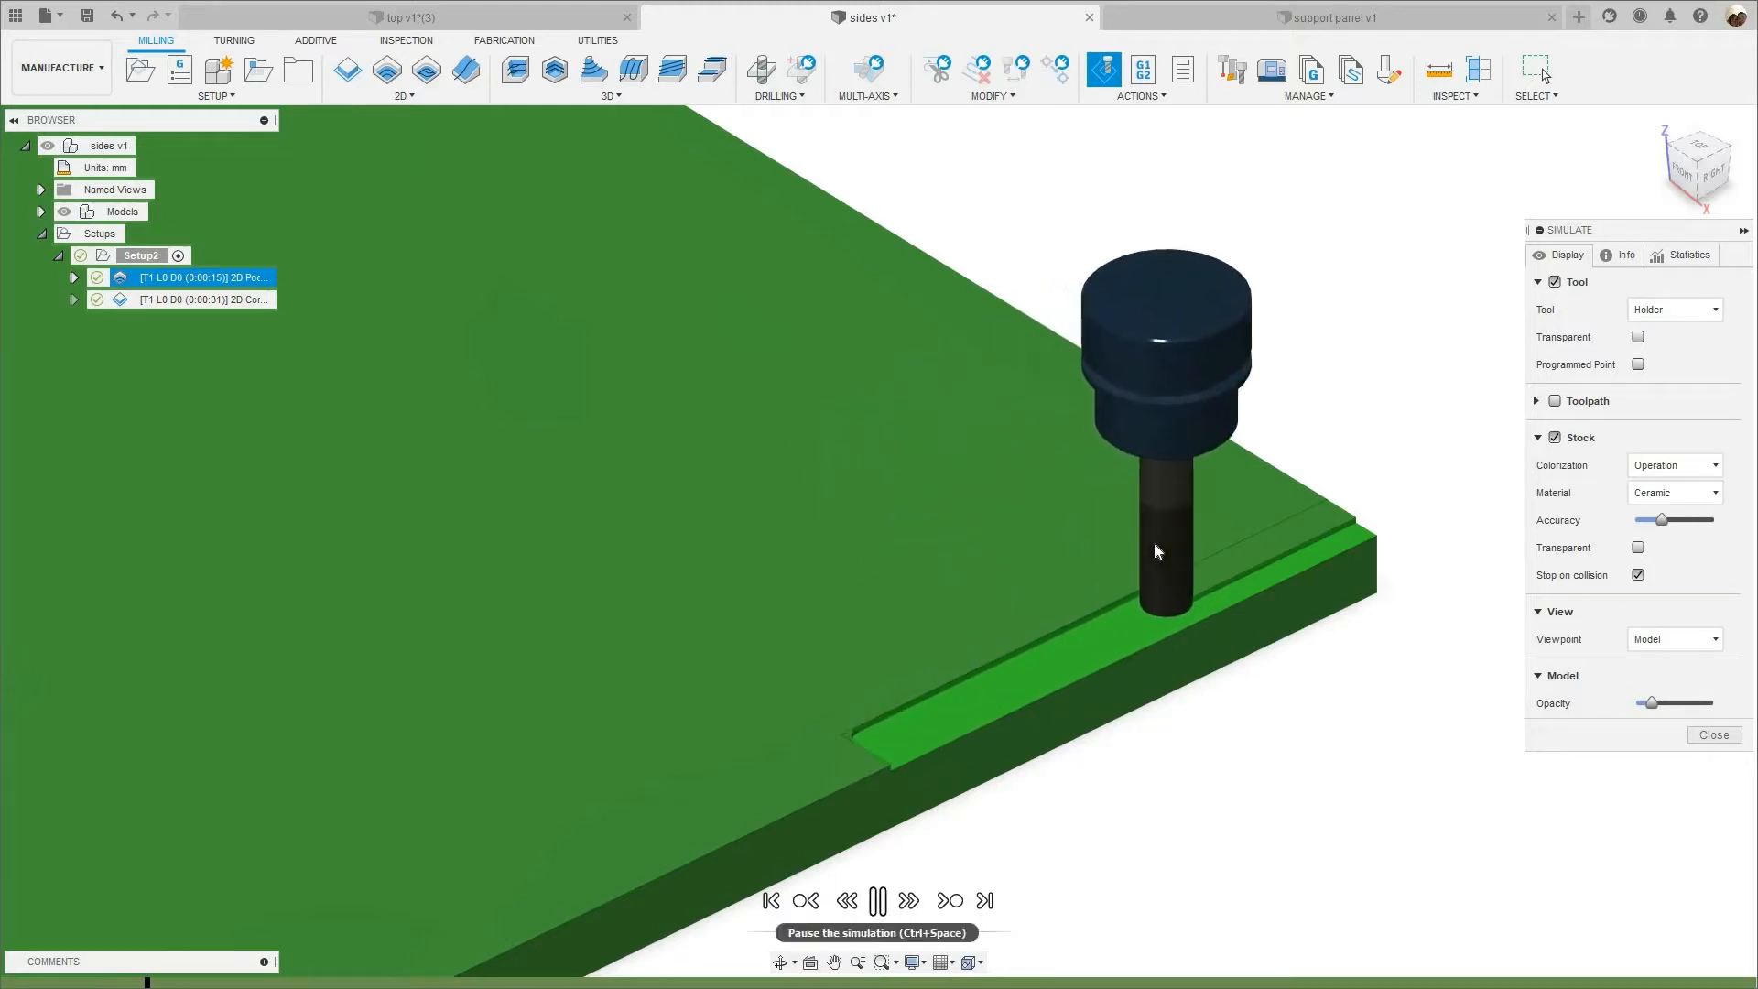
- Inspect the cut wall and the rounded closed end of the first pocket in the paused simulation
{"action": "scroll", "coordinate": [1105, 677], "scroll_direction": "up", "scroll_amount": 1}
{"action": "scroll", "coordinate": [1019, 620], "scroll_direction": "up", "scroll_amount": 4}
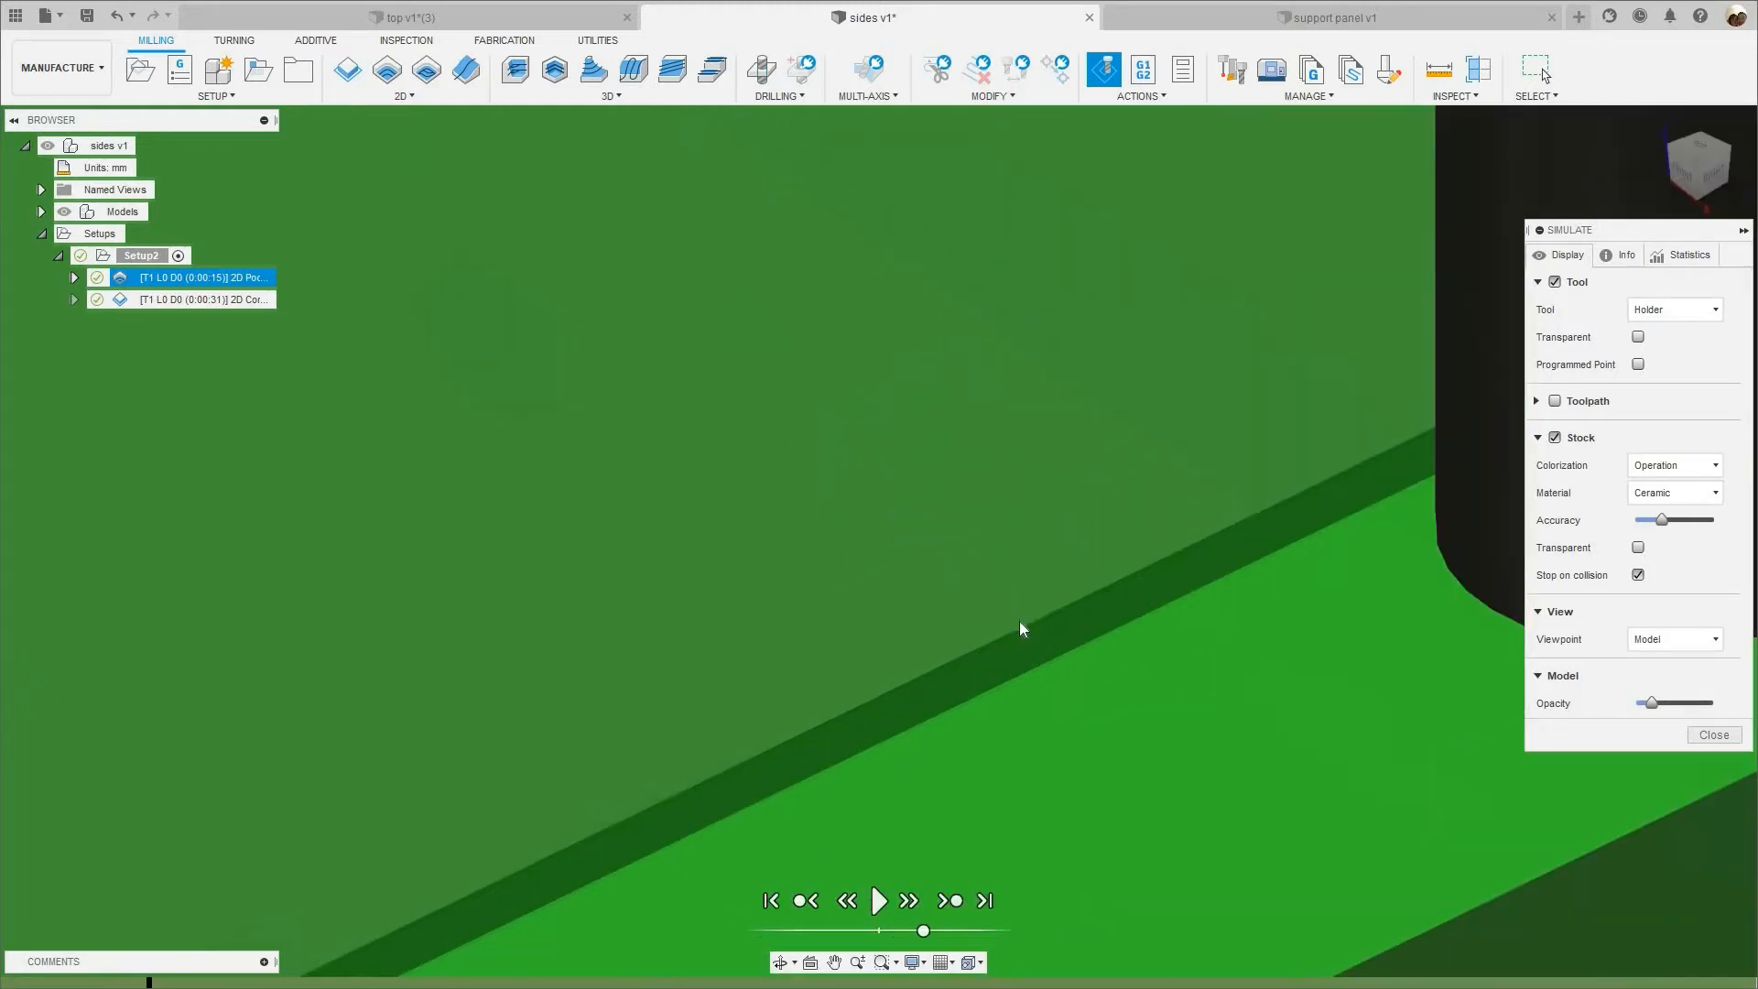
{"action": "scroll", "coordinate": [827, 753], "scroll_direction": "down", "scroll_amount": 1}
{"action": "middle_click_drag", "start_coordinate": [827, 753], "coordinate": [1190, 440]}
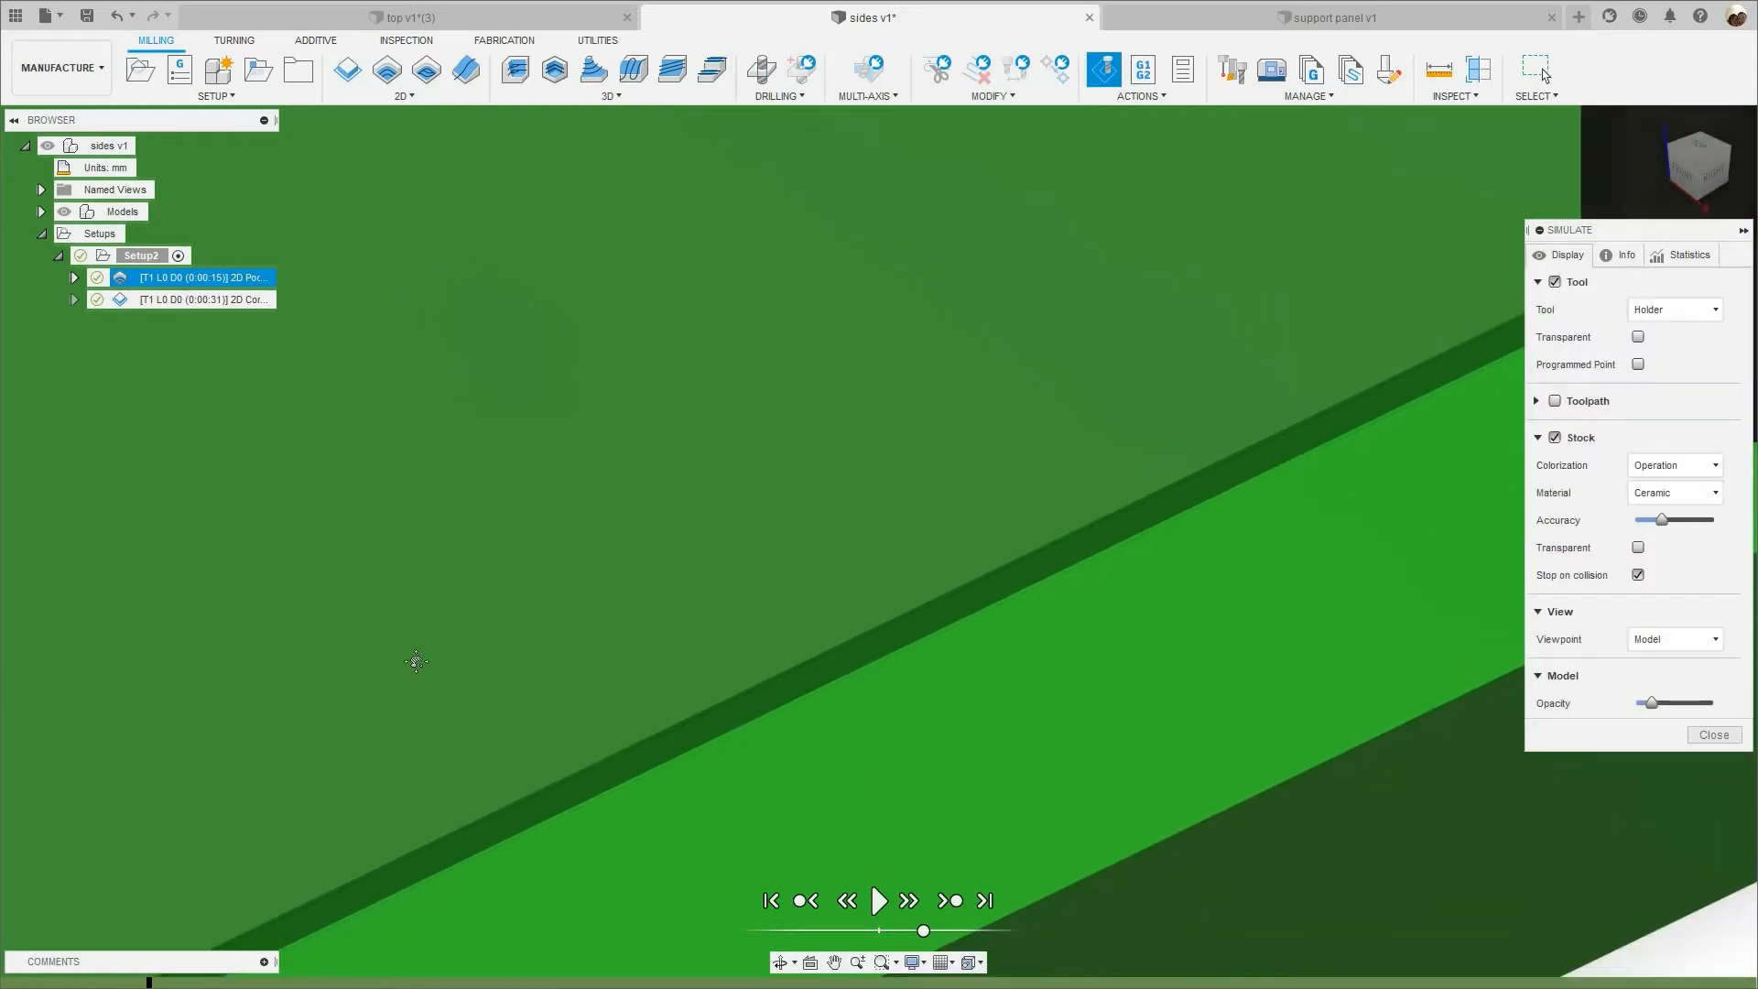
{"action": "middle_click_drag", "start_coordinate": [412, 663], "coordinate": [705, 431]}
{"action": "middle_click_drag", "start_coordinate": [358, 692], "coordinate": [528, 555]}
{"action": "scroll", "coordinate": [351, 681], "scroll_direction": "up", "scroll_amount": 4}
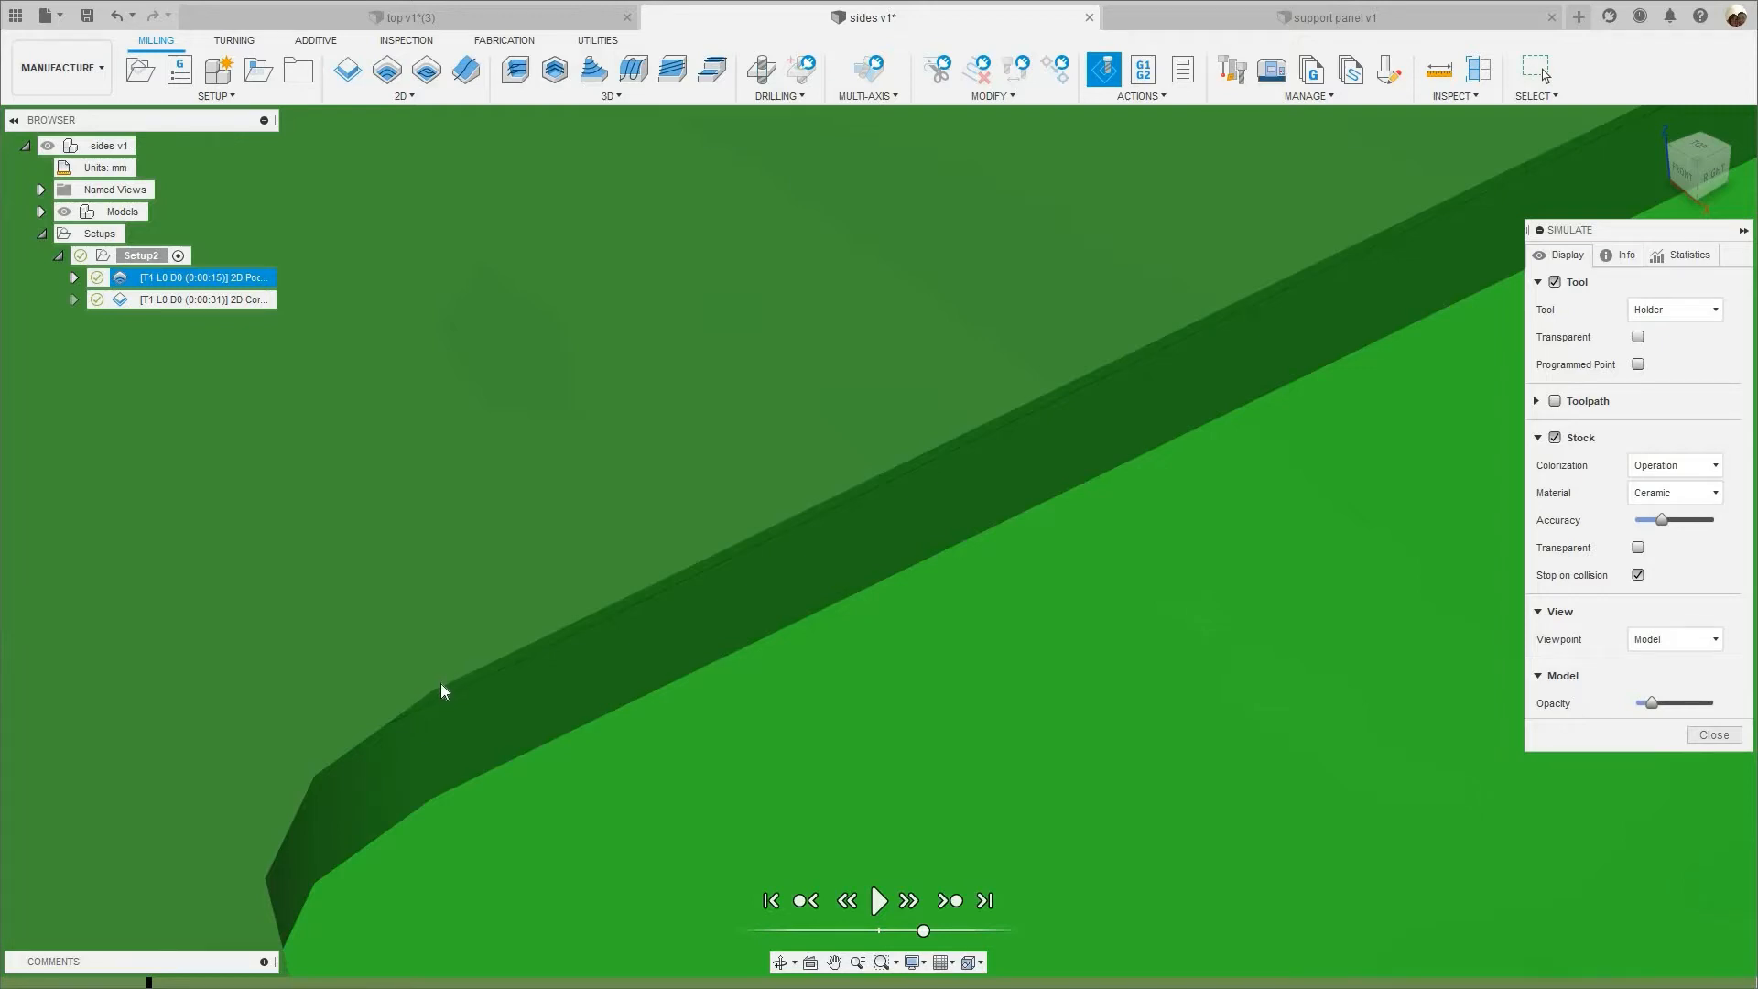
{"action": "scroll", "coordinate": [439, 691], "scroll_direction": "down", "scroll_amount": 5}
- Resume the simulation and inspect the first pocket's open end at the panel corner
{"action": "left_click", "coordinate": [877, 900]}
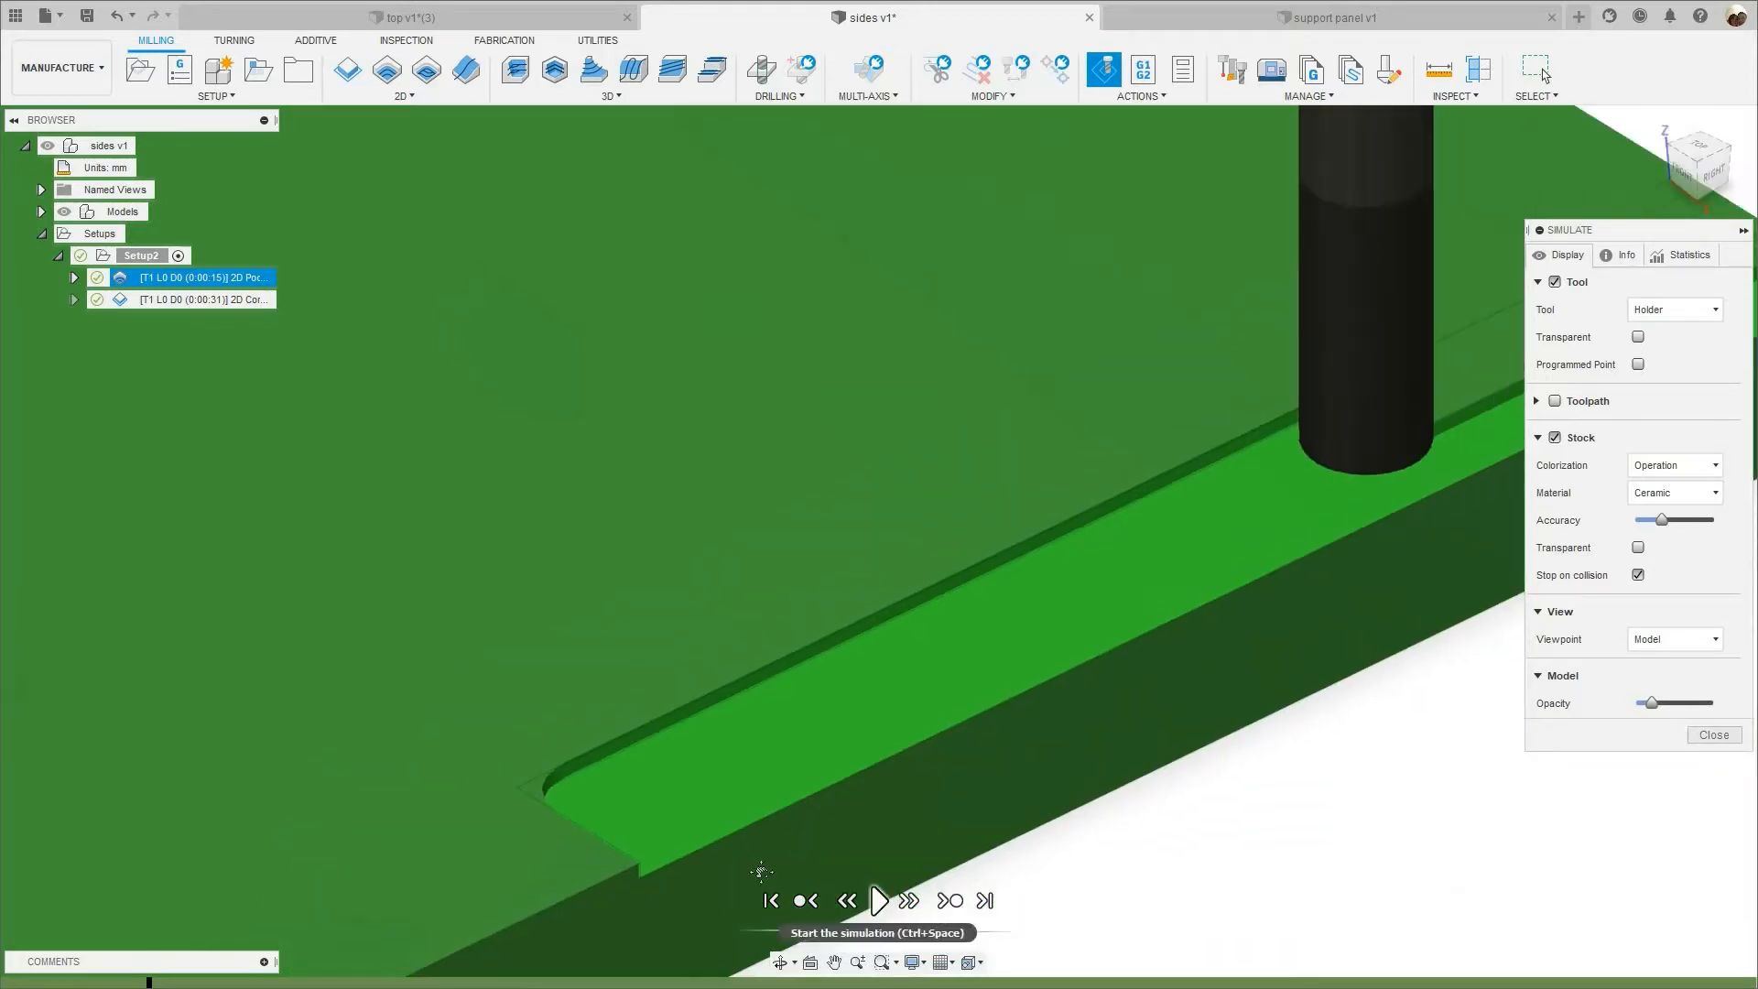
{"action": "scroll", "coordinate": [997, 398], "scroll_direction": "up", "scroll_amount": 3}
{"action": "middle_click_drag", "start_coordinate": [997, 397], "coordinate": [1185, 414]}
{"action": "scroll", "coordinate": [1185, 414], "scroll_direction": "up", "scroll_amount": 5}
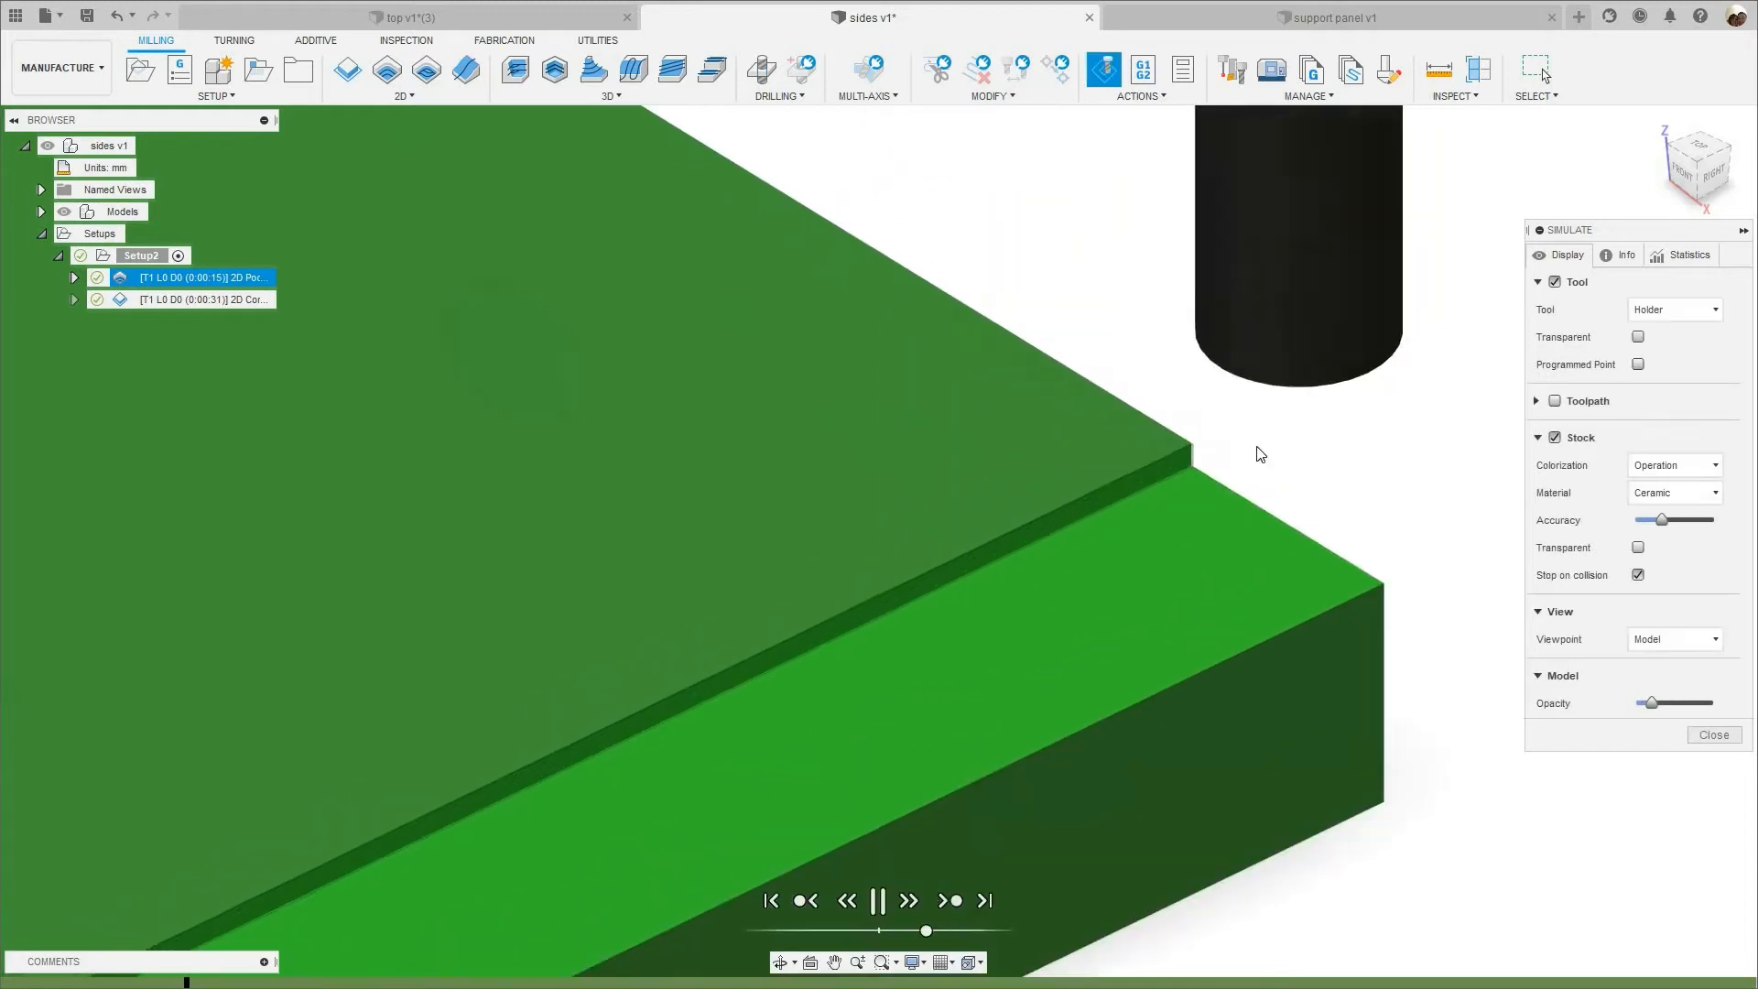
{"action": "scroll", "coordinate": [1186, 614], "scroll_direction": "up", "scroll_amount": 3}
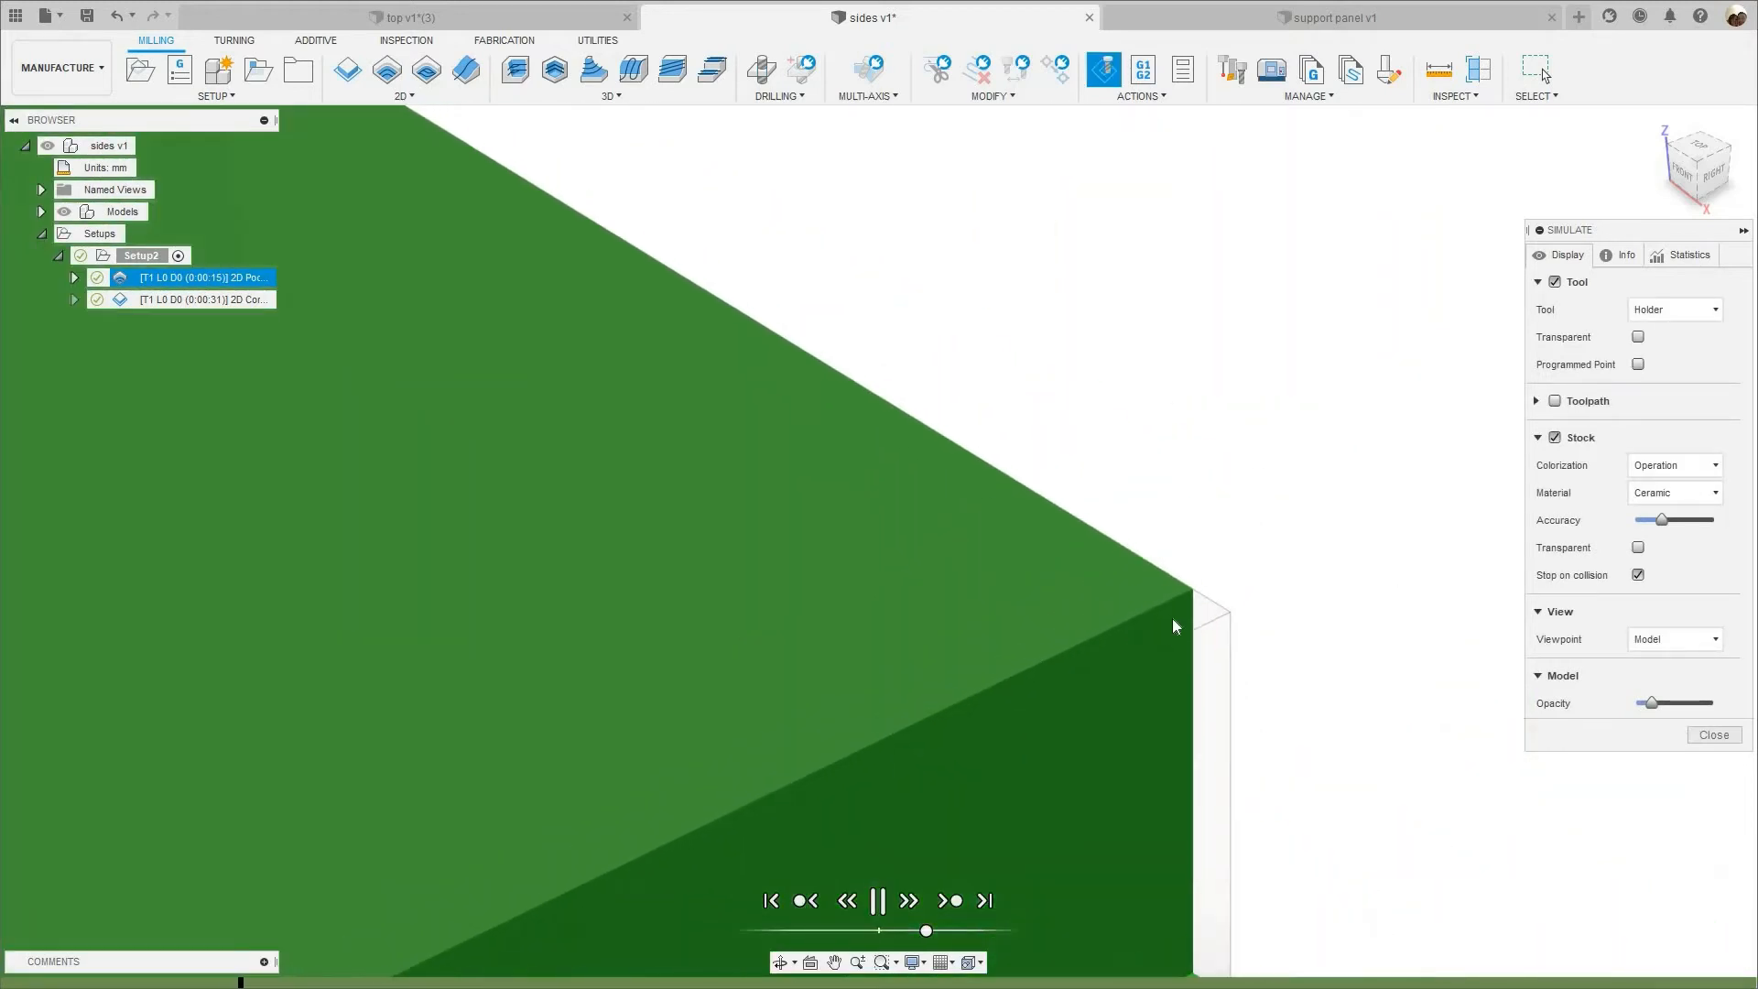
{"action": "scroll", "coordinate": [1173, 558], "scroll_direction": "down", "scroll_amount": 5}
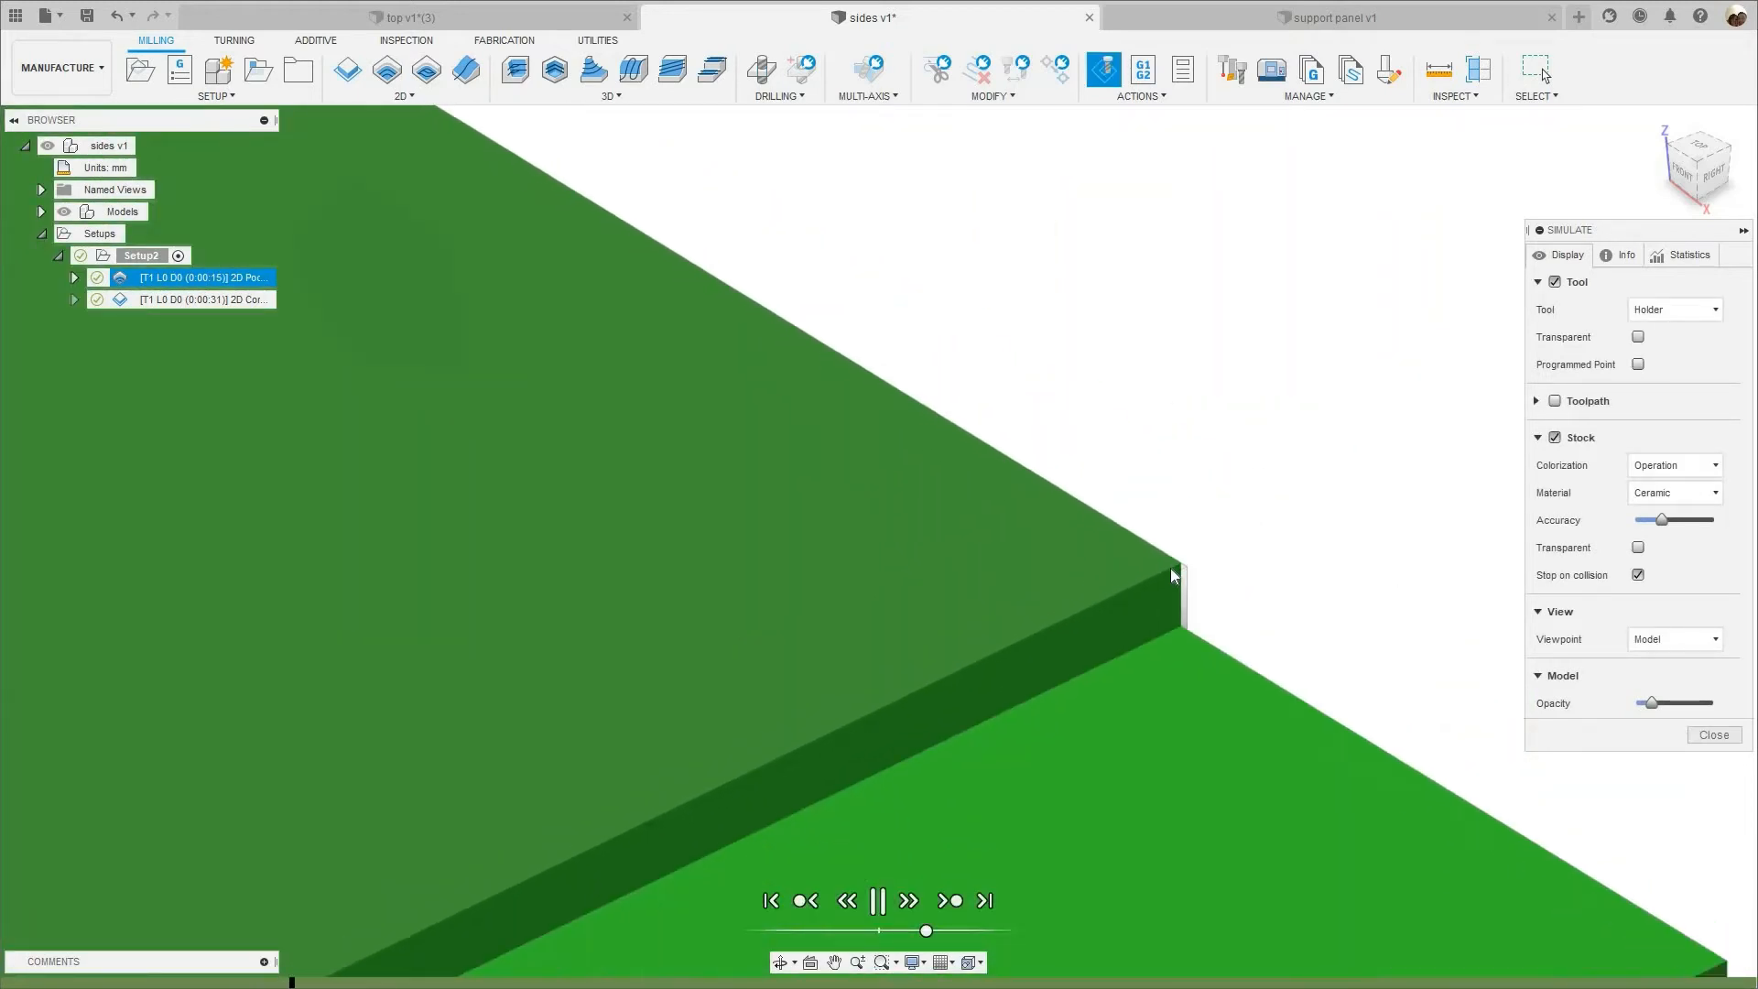
{"action": "middle_click_drag", "start_coordinate": [1177, 597], "coordinate": [1036, 714]}
{"action": "scroll", "coordinate": [1052, 737], "scroll_direction": "down", "scroll_amount": 5}
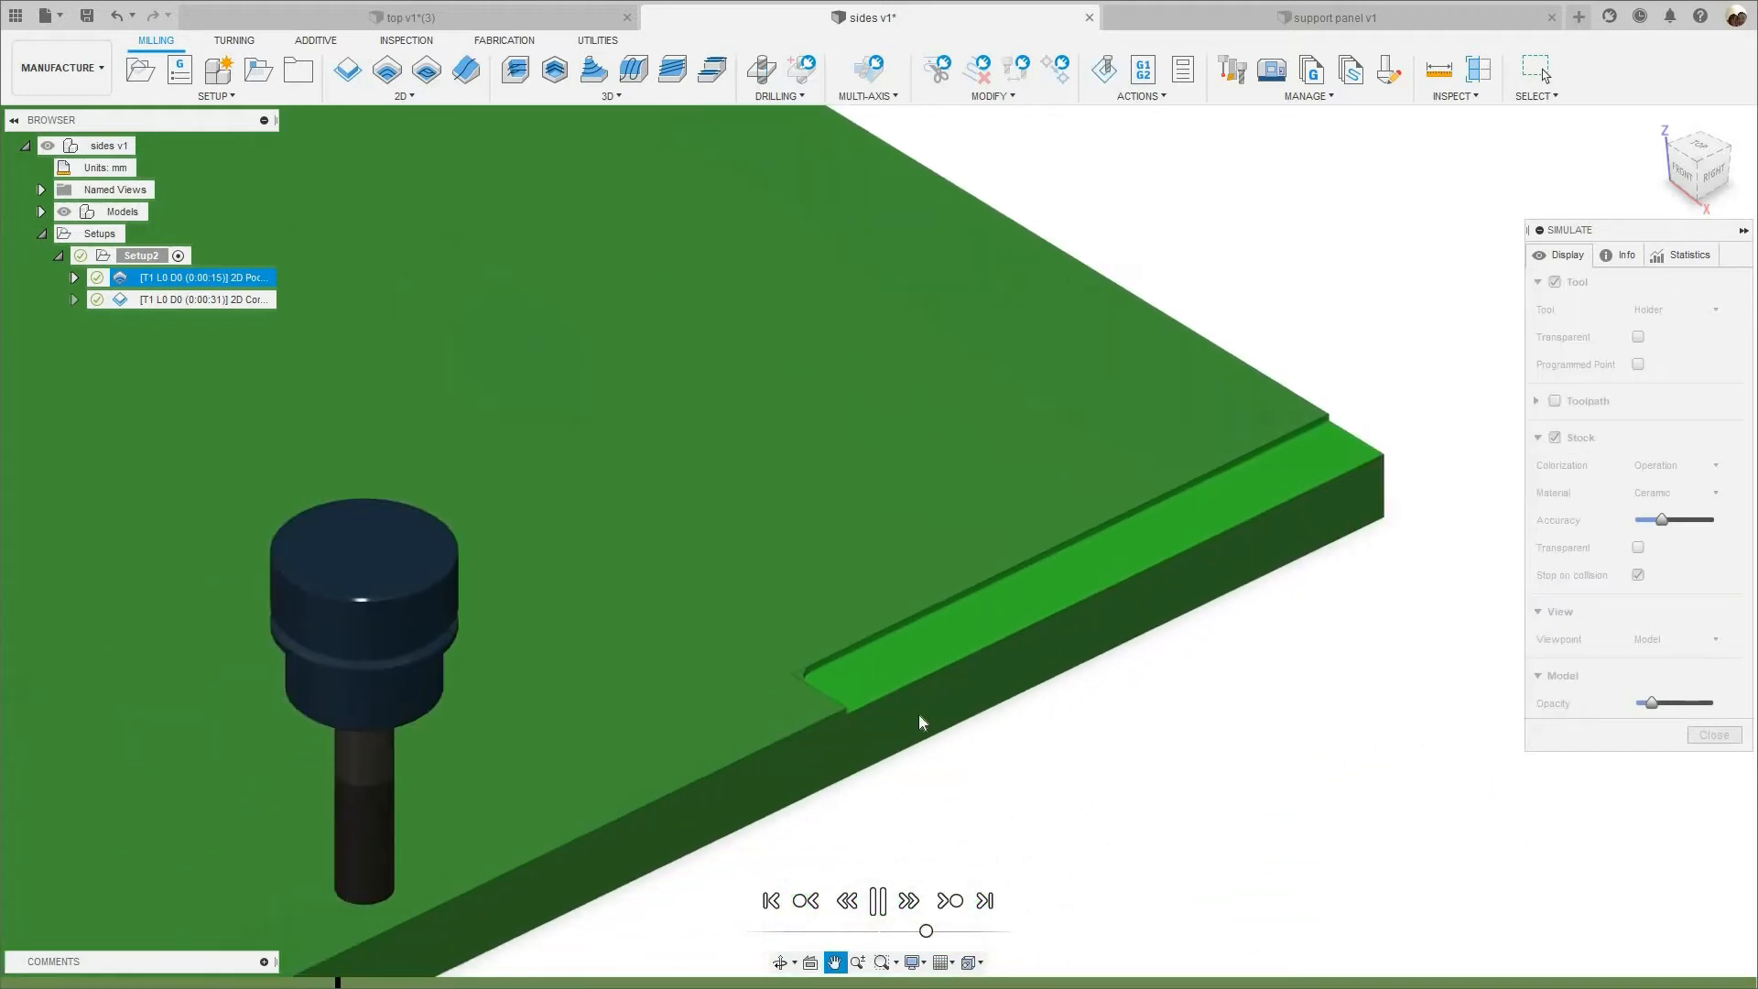
- Follow the simulated tool along the front edge and watch it cut the second pocket
{"action": "middle_click_drag", "start_coordinate": [918, 718], "coordinate": [1032, 606]}
{"action": "scroll", "coordinate": [1016, 622], "scroll_direction": "down", "scroll_amount": 3}
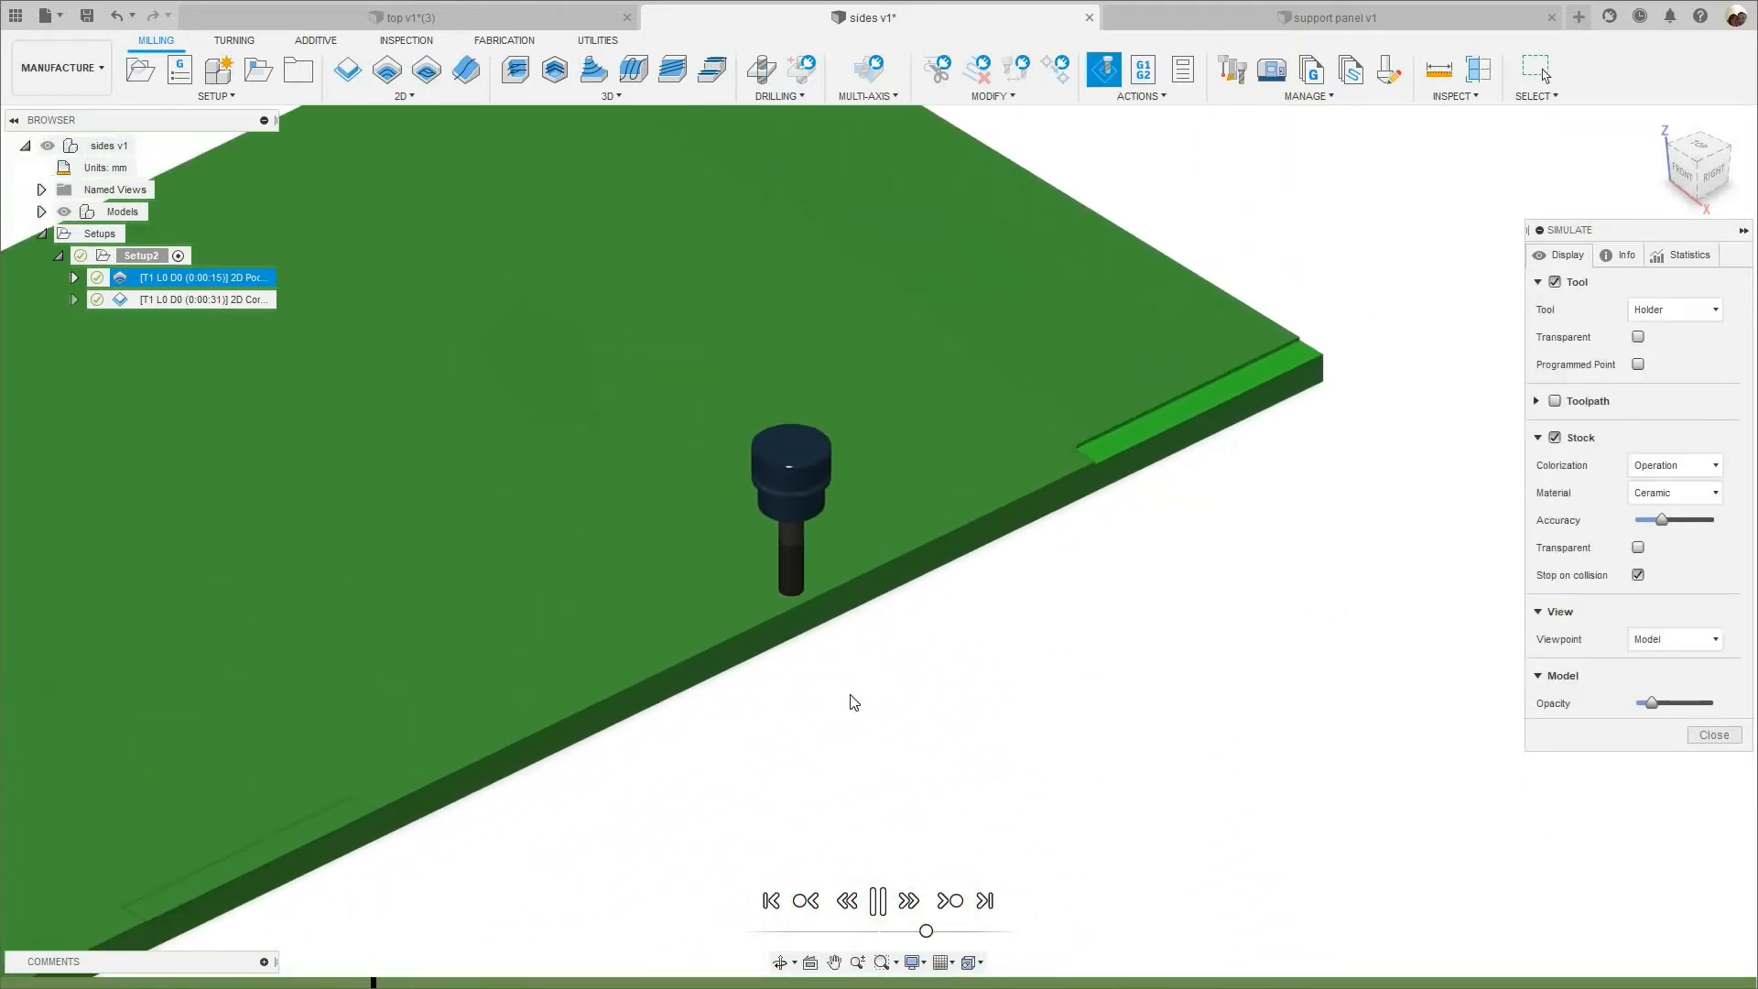
{"action": "scroll", "coordinate": [1004, 677], "scroll_direction": "up", "scroll_amount": 1}
{"action": "middle_click_drag", "start_coordinate": [1019, 671], "coordinate": [1063, 621]}
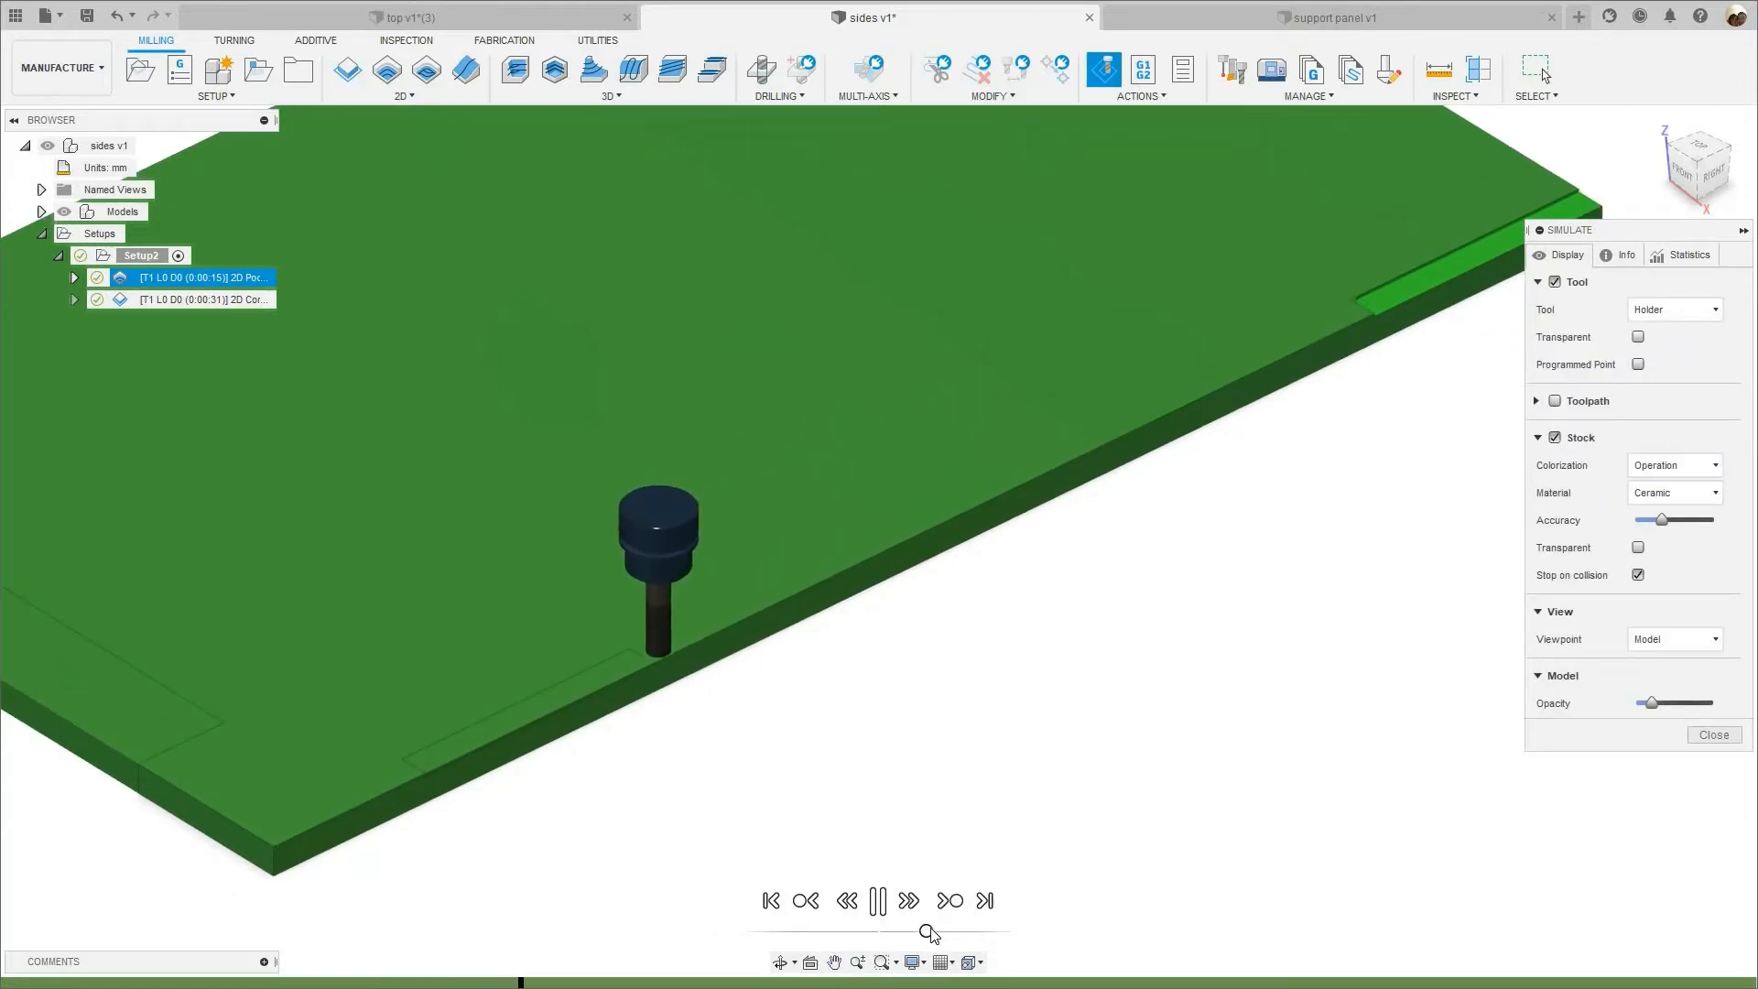
{"action": "scroll", "coordinate": [404, 745], "scroll_direction": "up", "scroll_amount": 5}
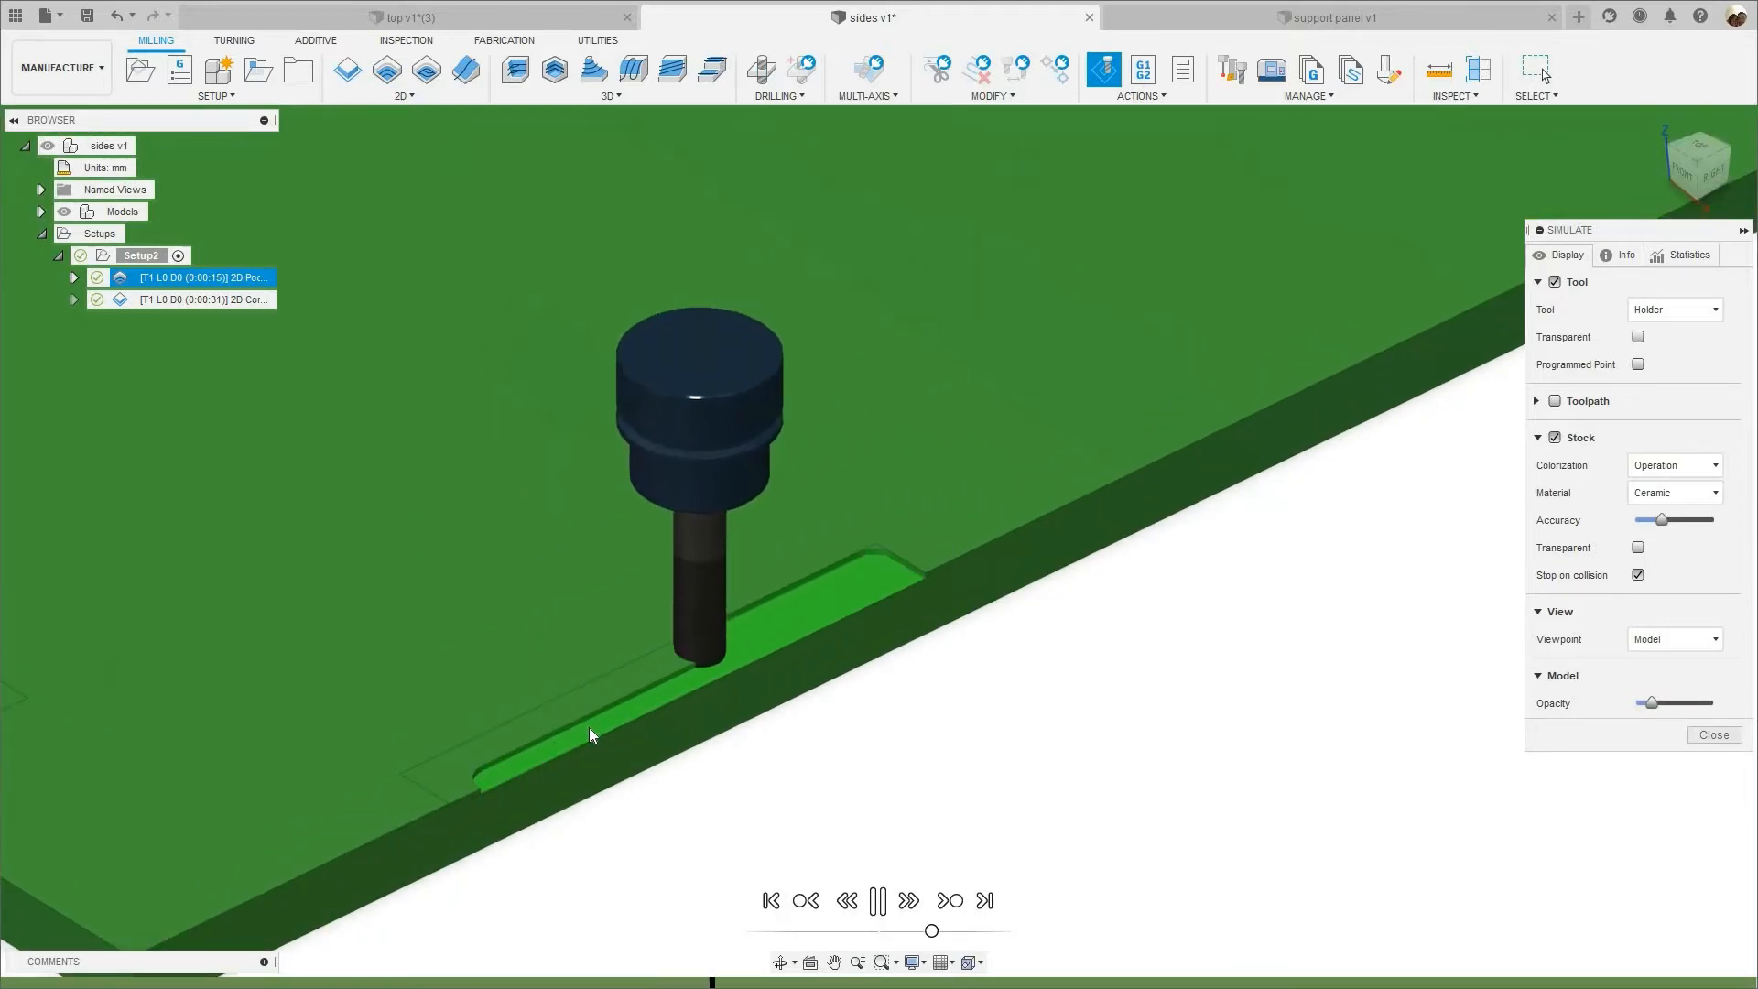
{"action": "scroll", "coordinate": [589, 727], "scroll_direction": "down", "scroll_amount": 6}
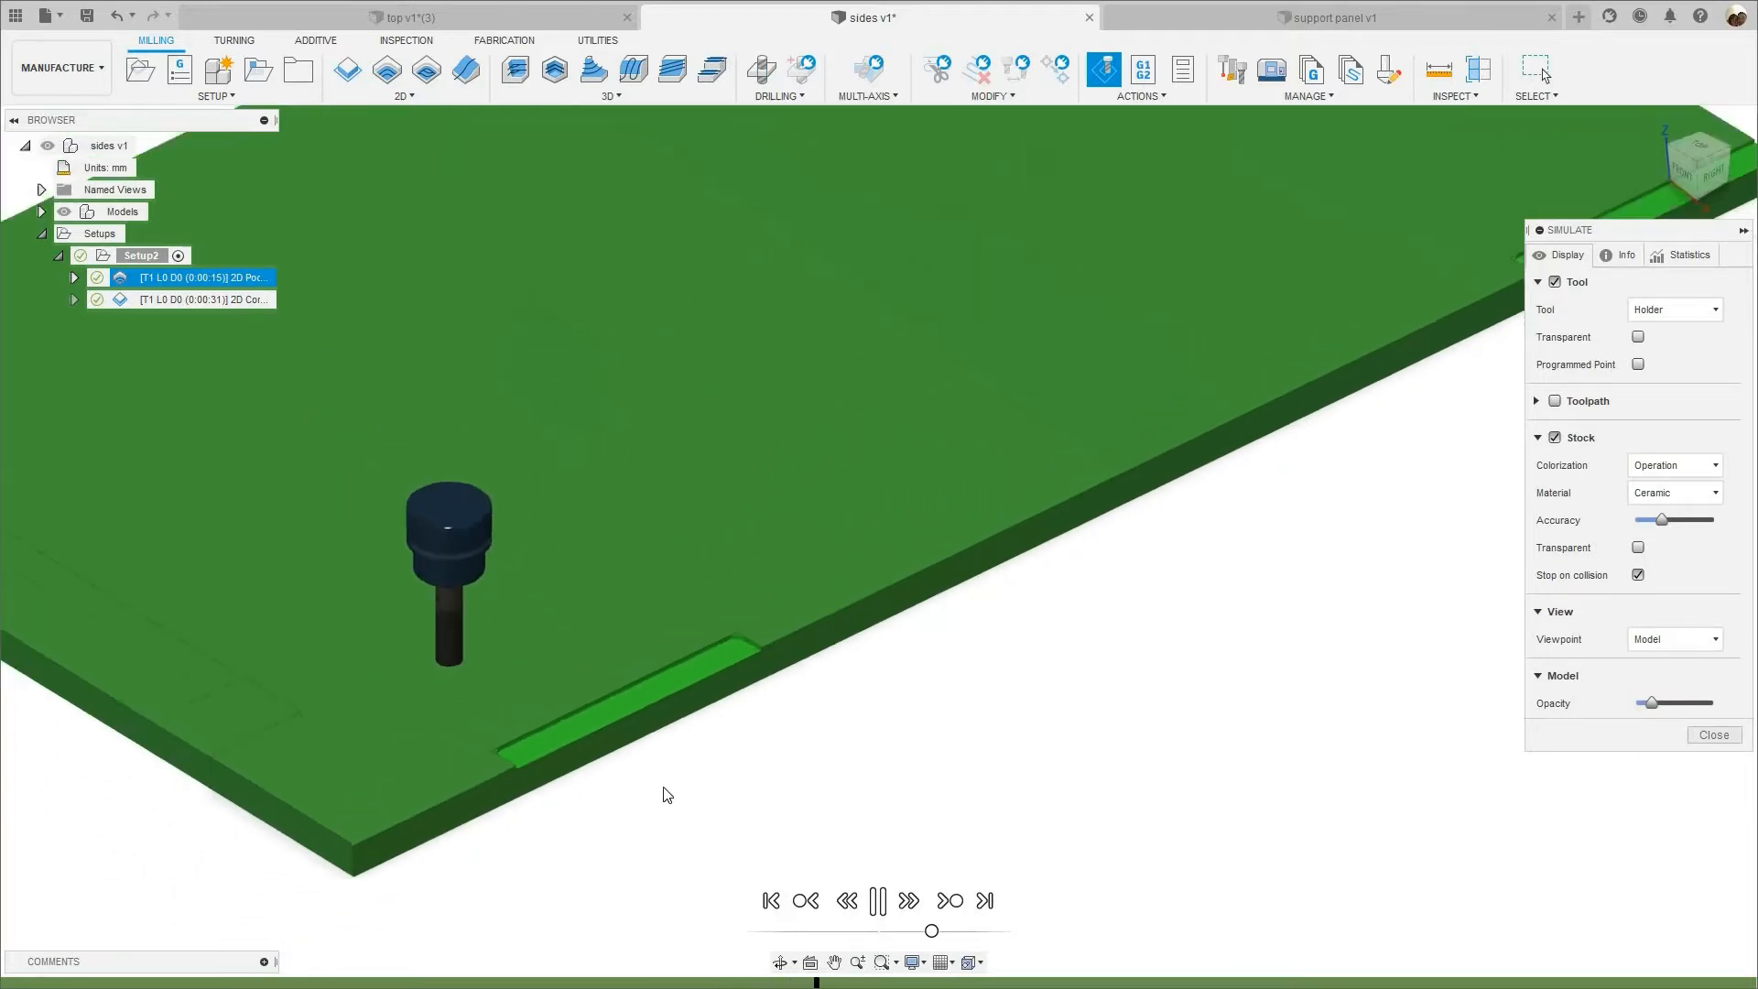
- Watch the simulation cut the two pockets on the opposite edge, up to the end of the operation
{"action": "scroll", "coordinate": [581, 665], "scroll_direction": "up", "scroll_amount": 5}
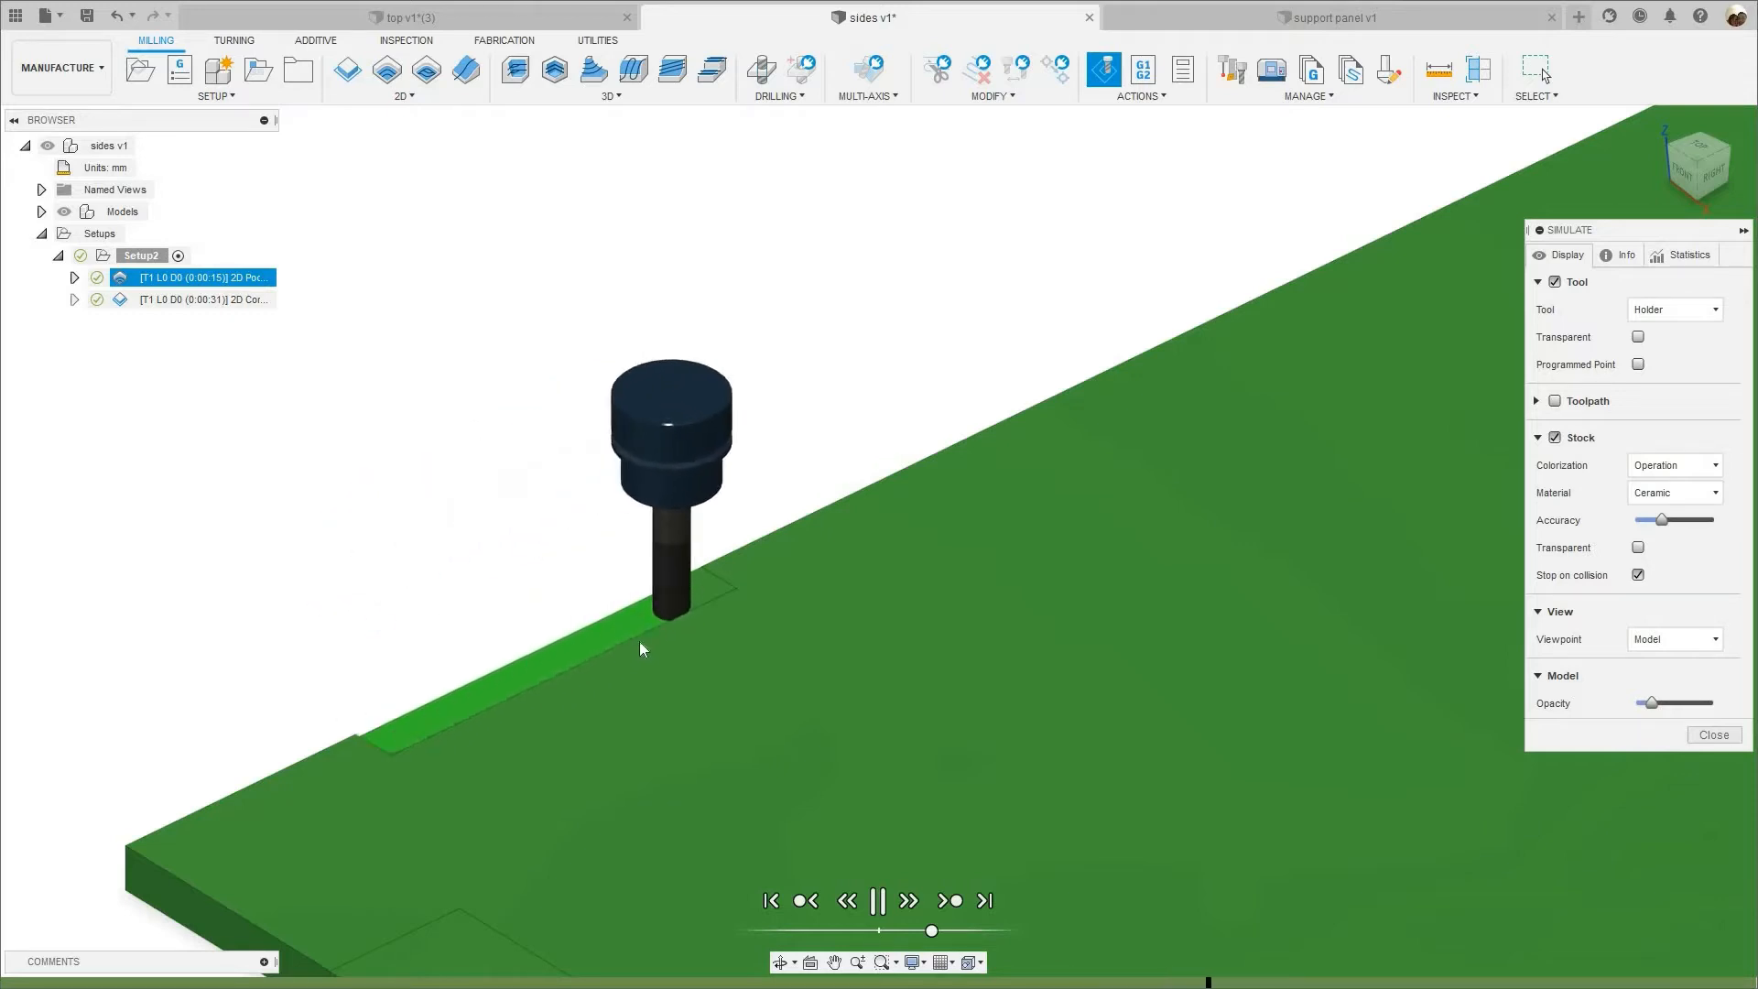
{"action": "scroll", "coordinate": [668, 612], "scroll_direction": "down", "scroll_amount": 2}
{"action": "scroll", "coordinate": [824, 457], "scroll_direction": "down", "scroll_amount": 2}
{"action": "scroll", "coordinate": [757, 427], "scroll_direction": "up", "scroll_amount": 5}
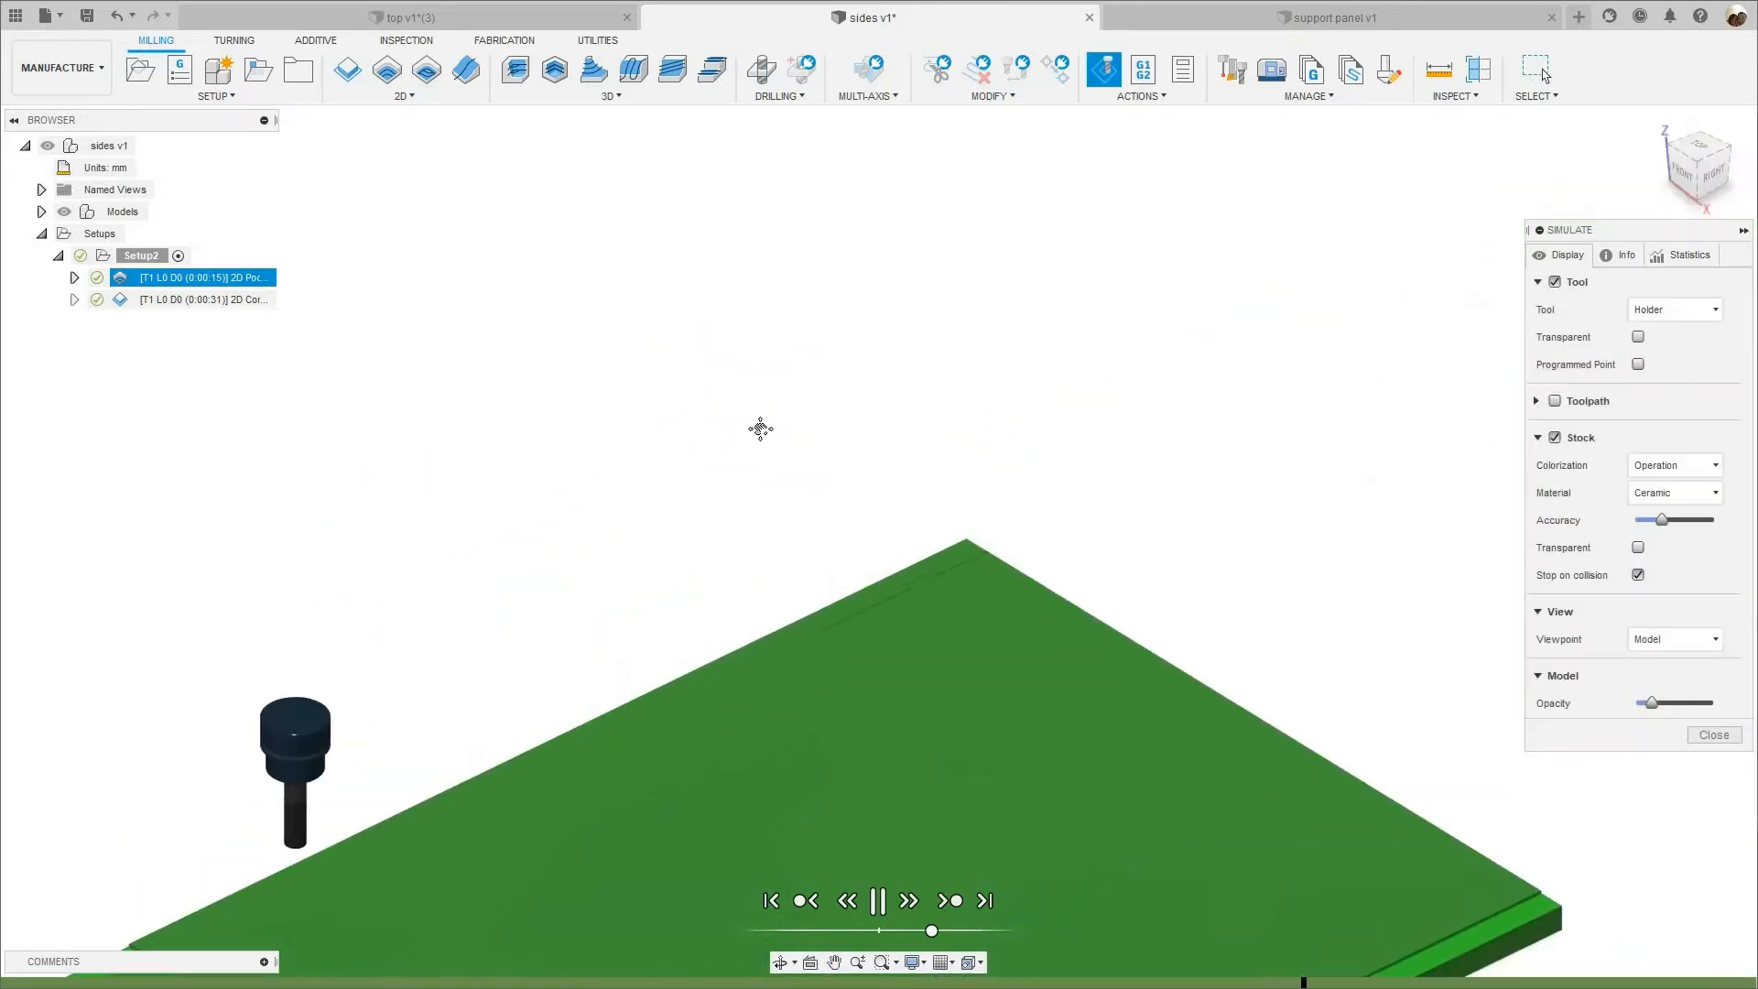
{"action": "scroll", "coordinate": [404, 470], "scroll_direction": "up", "scroll_amount": 2}
{"action": "scroll", "coordinate": [486, 498], "scroll_direction": "down", "scroll_amount": 4}
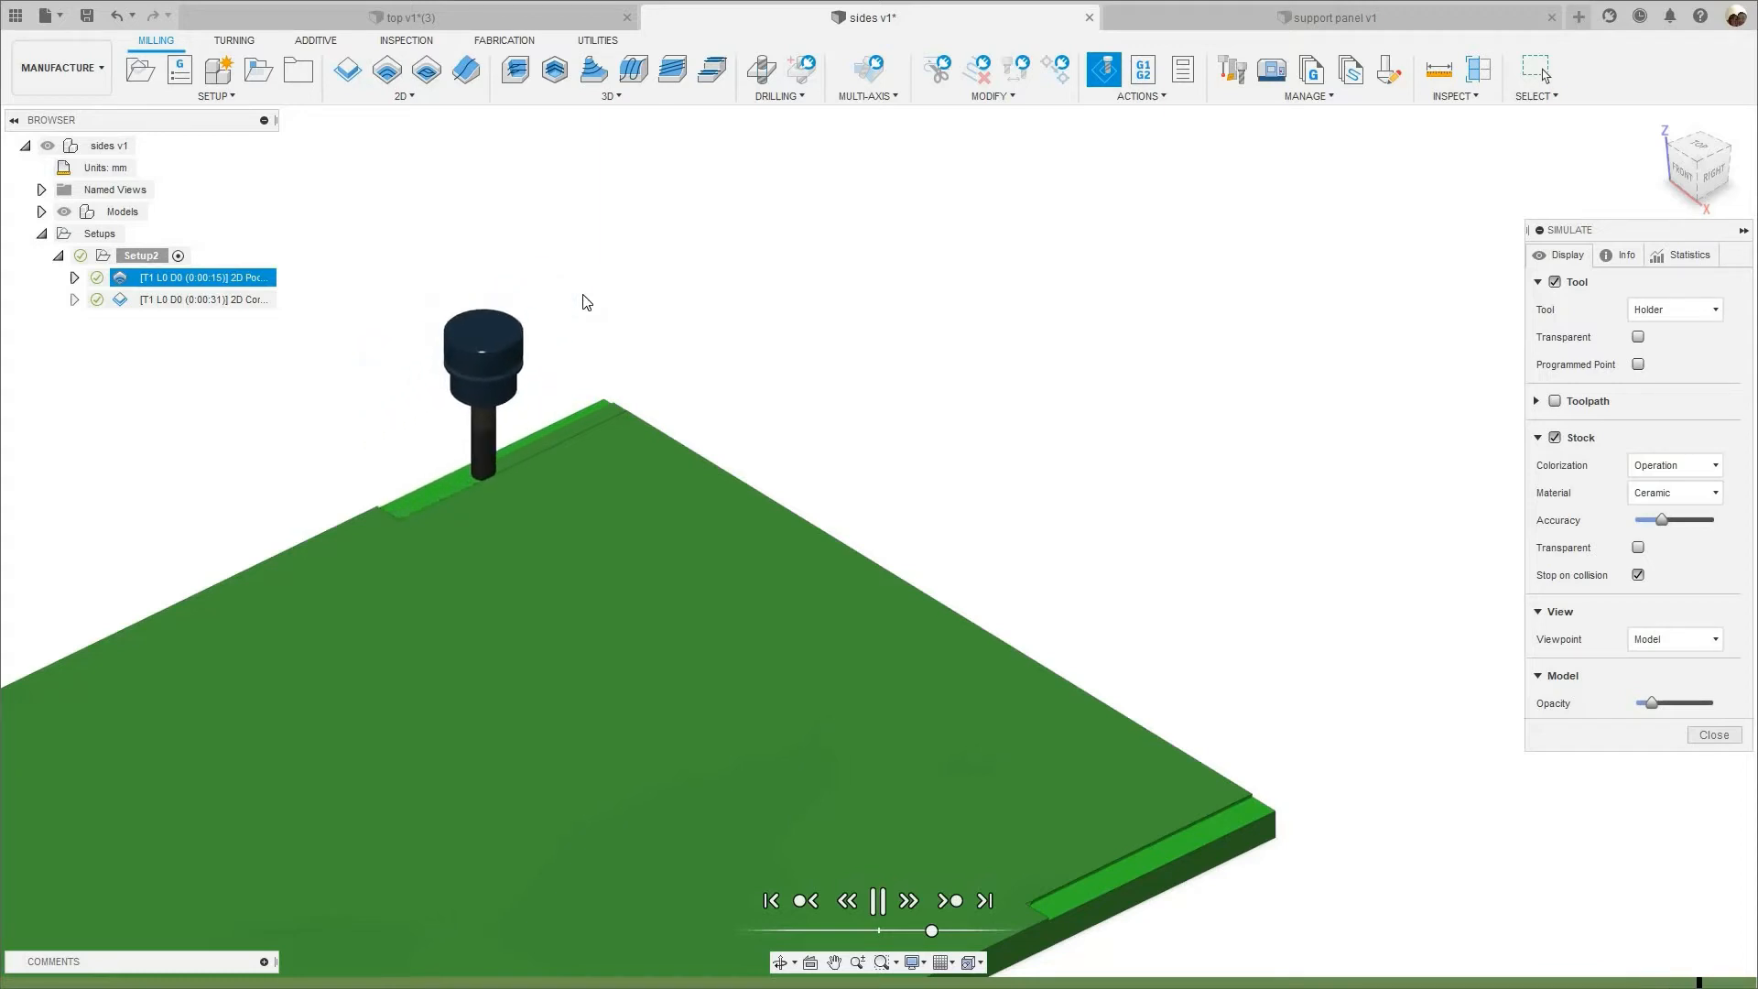
{"action": "scroll", "coordinate": [1006, 567], "scroll_direction": "down", "scroll_amount": 6}
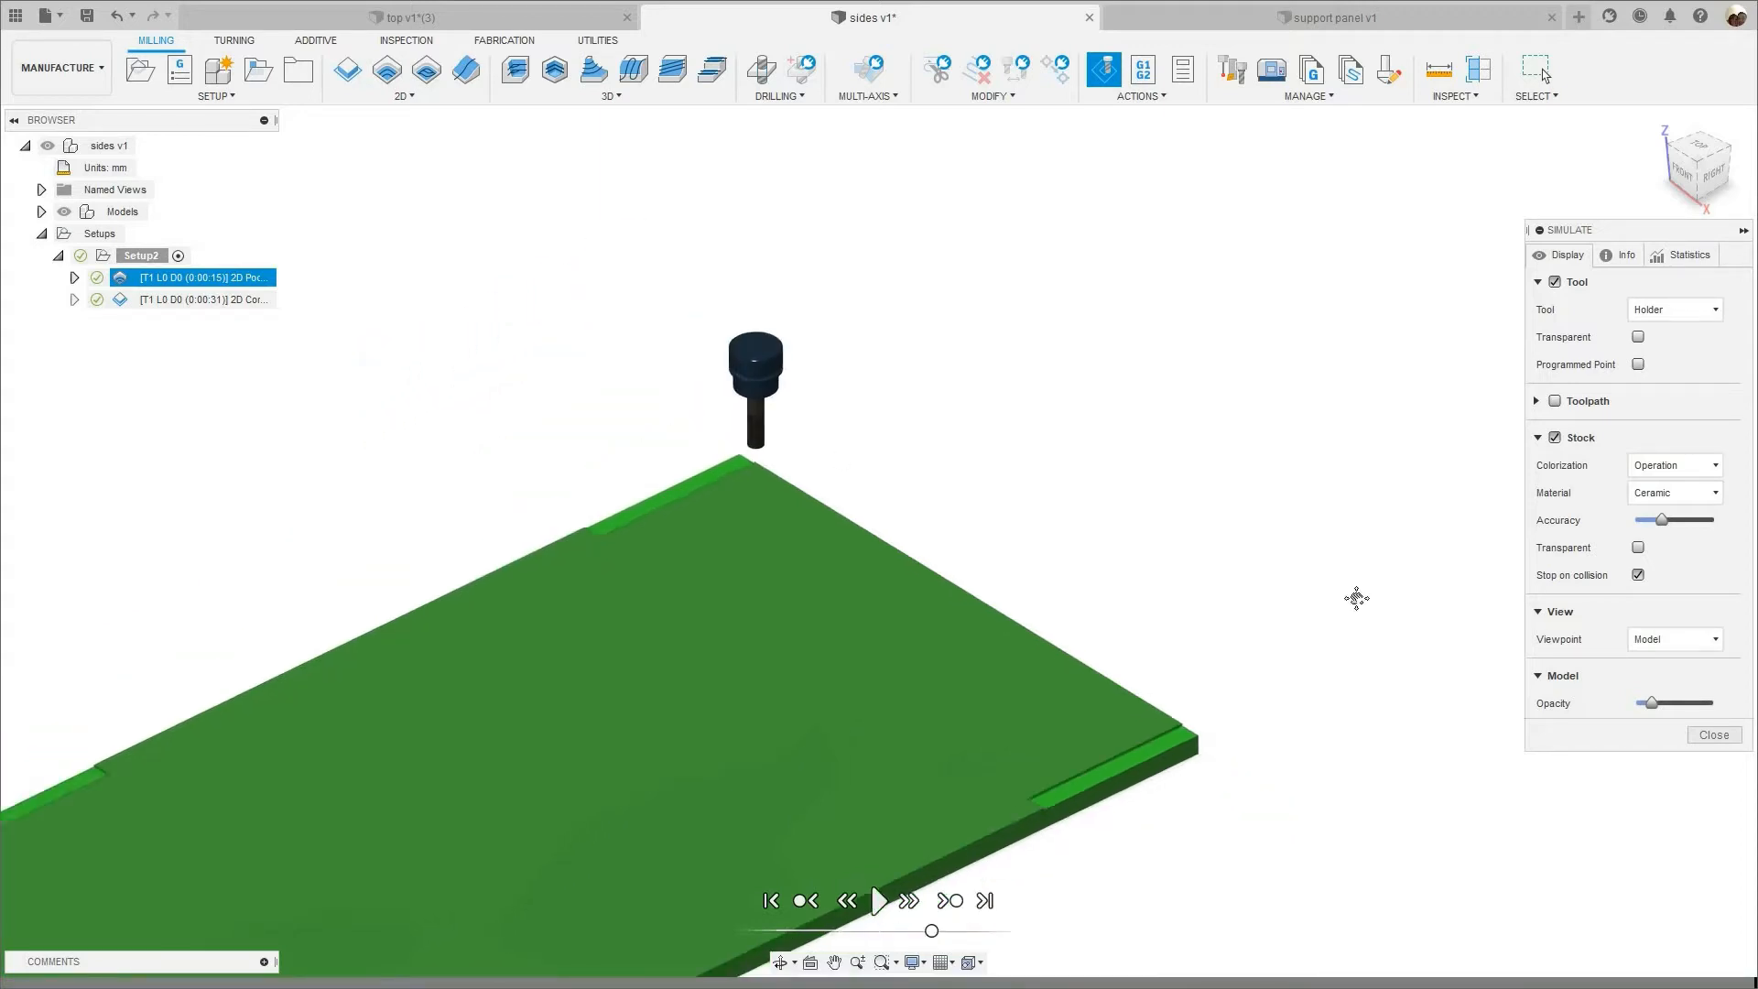
{"action": "middle_click_drag", "start_coordinate": [710, 497], "coordinate": [584, 458]}
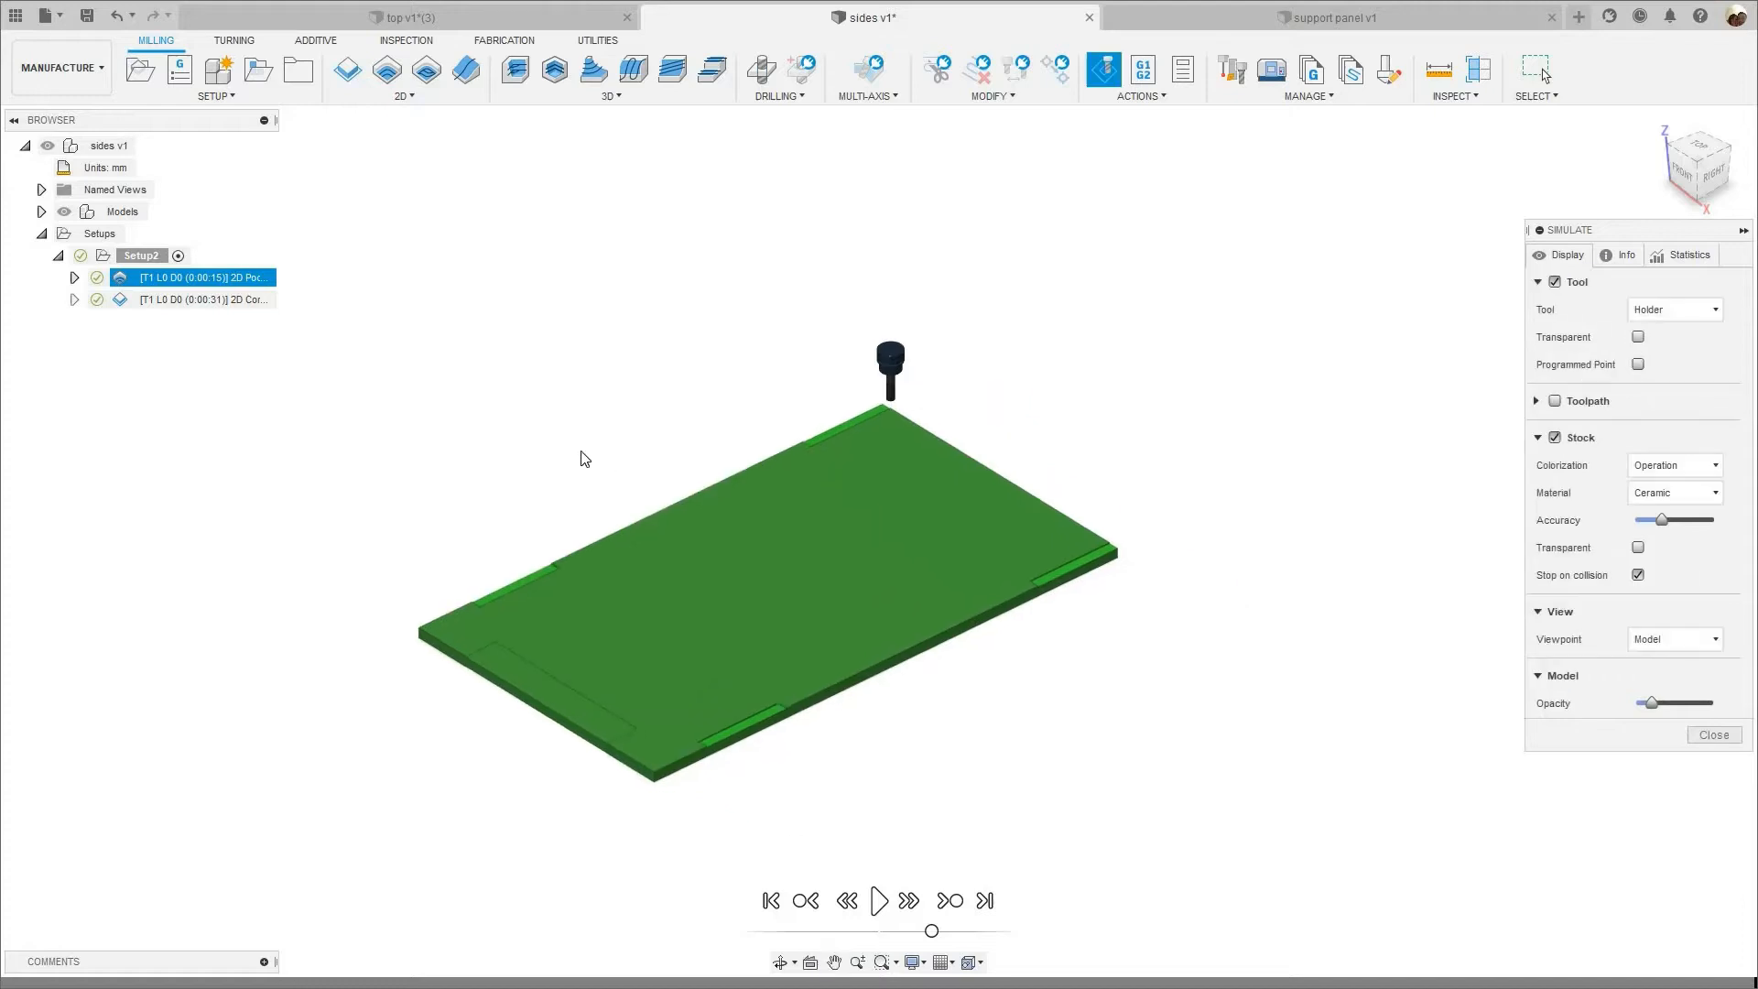
- Exit the simulation and select the 2D Contour operation in Setup2 to show its toolpath
{"action": "left_click", "coordinate": [1714, 735]}
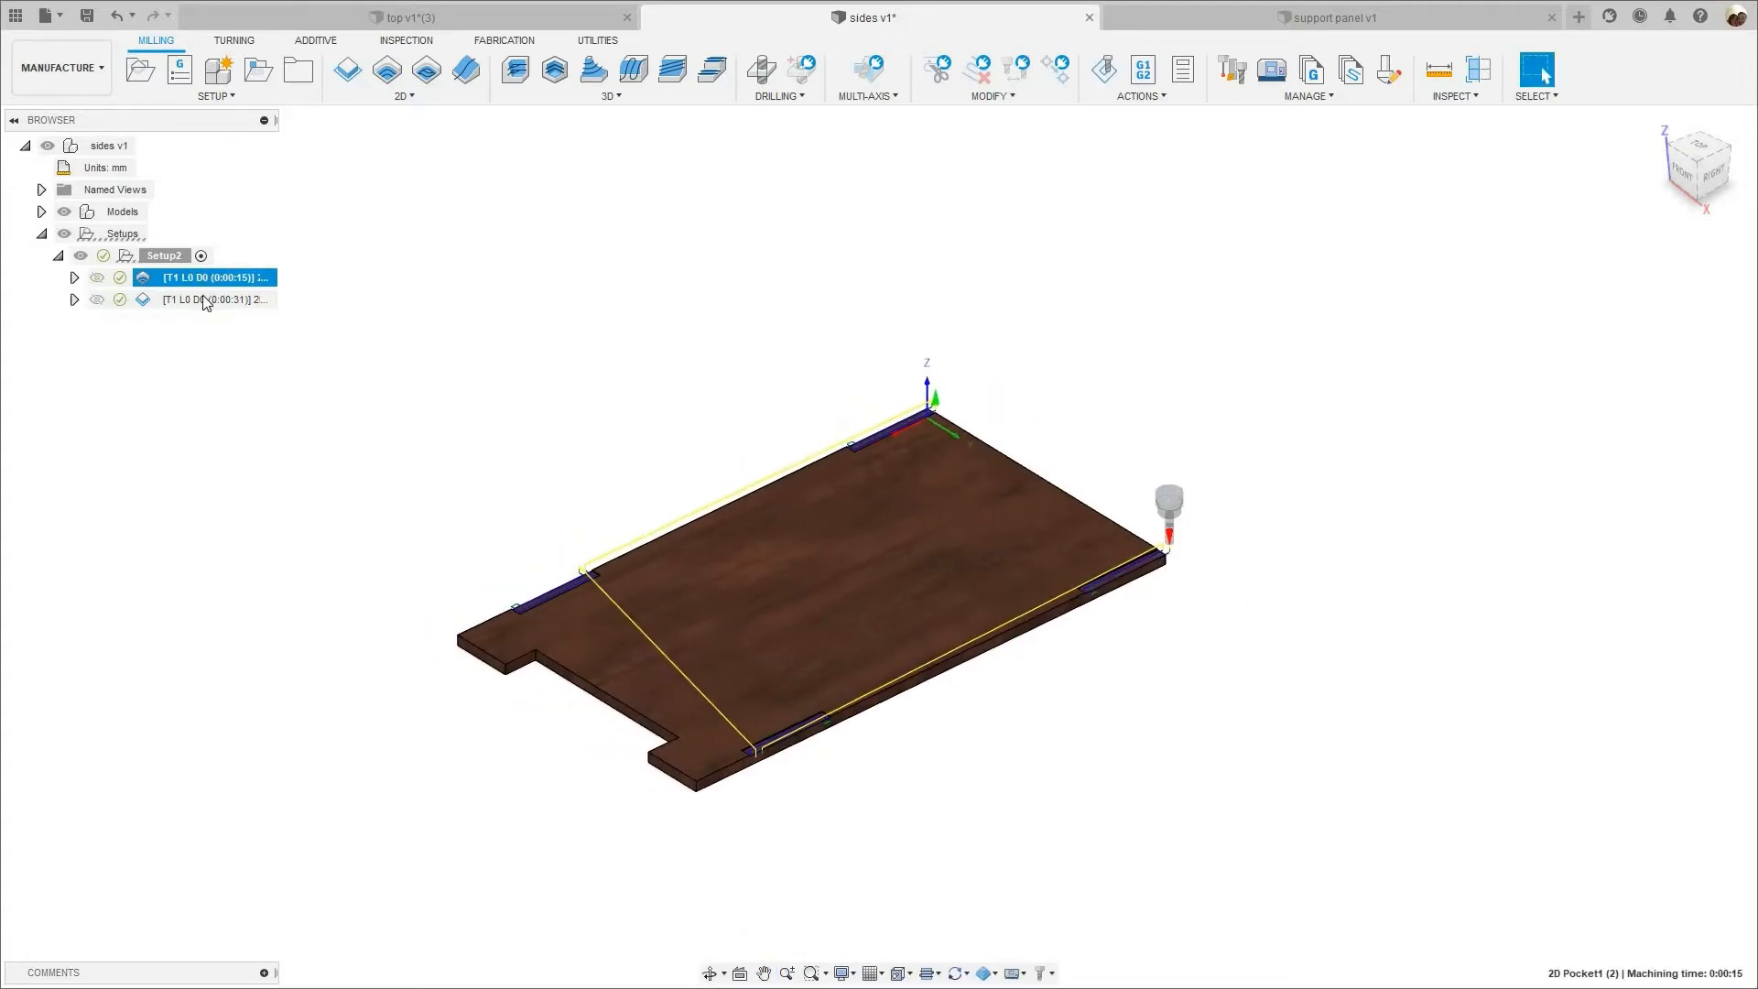
{"action": "left_click", "coordinate": [205, 300]}
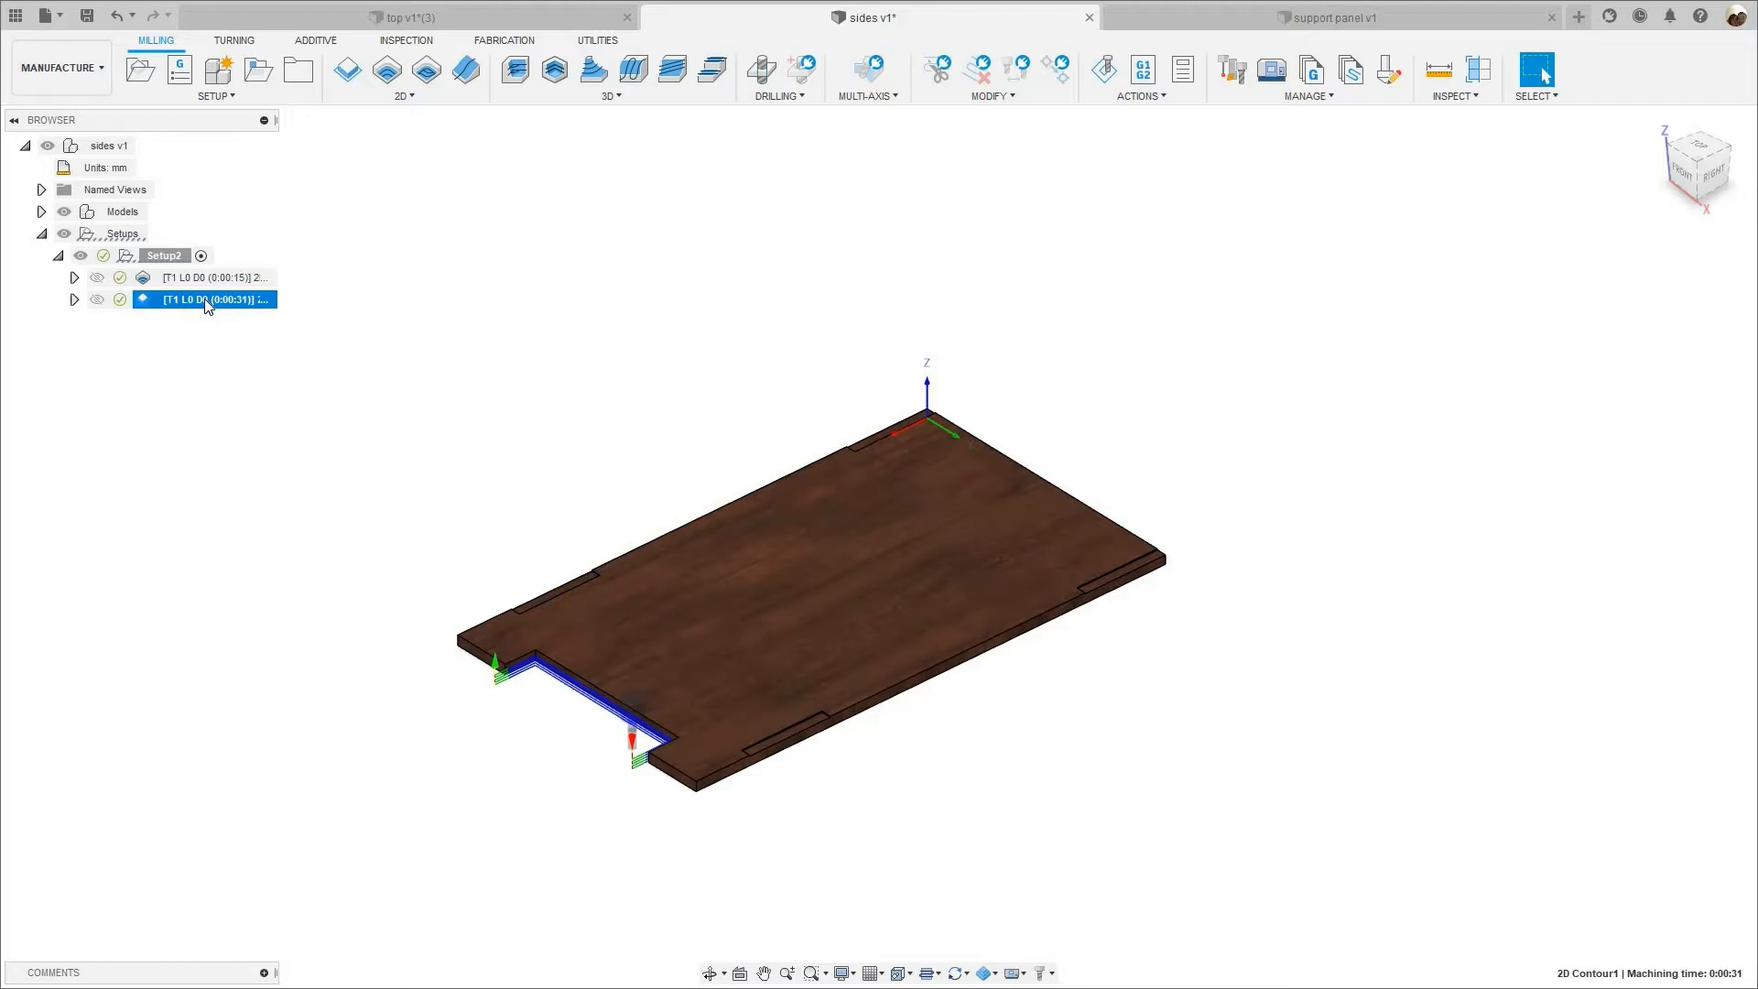
- Open the 2D Contour operation for editing and inspect the contour selection along the notch's lower edges
{"action": "right_click", "coordinate": [201, 302]}
{"action": "left_click", "coordinate": [224, 318]}
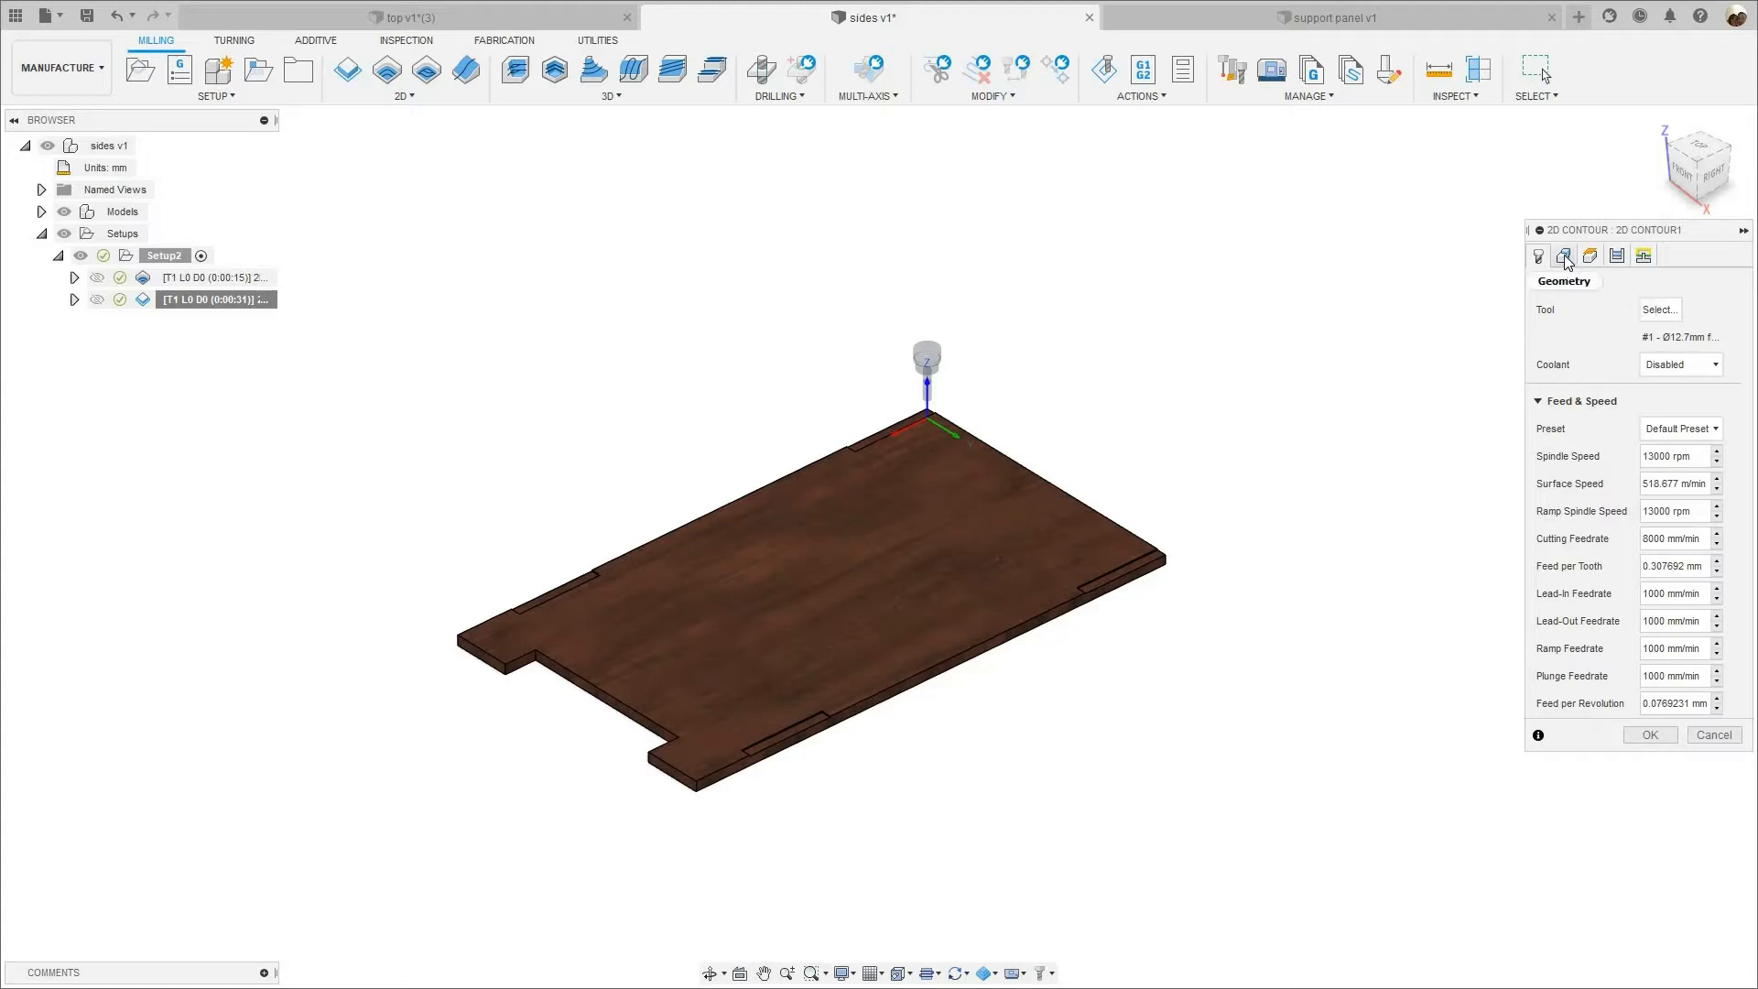
{"action": "scroll", "coordinate": [517, 678], "scroll_direction": "up", "scroll_amount": 5}
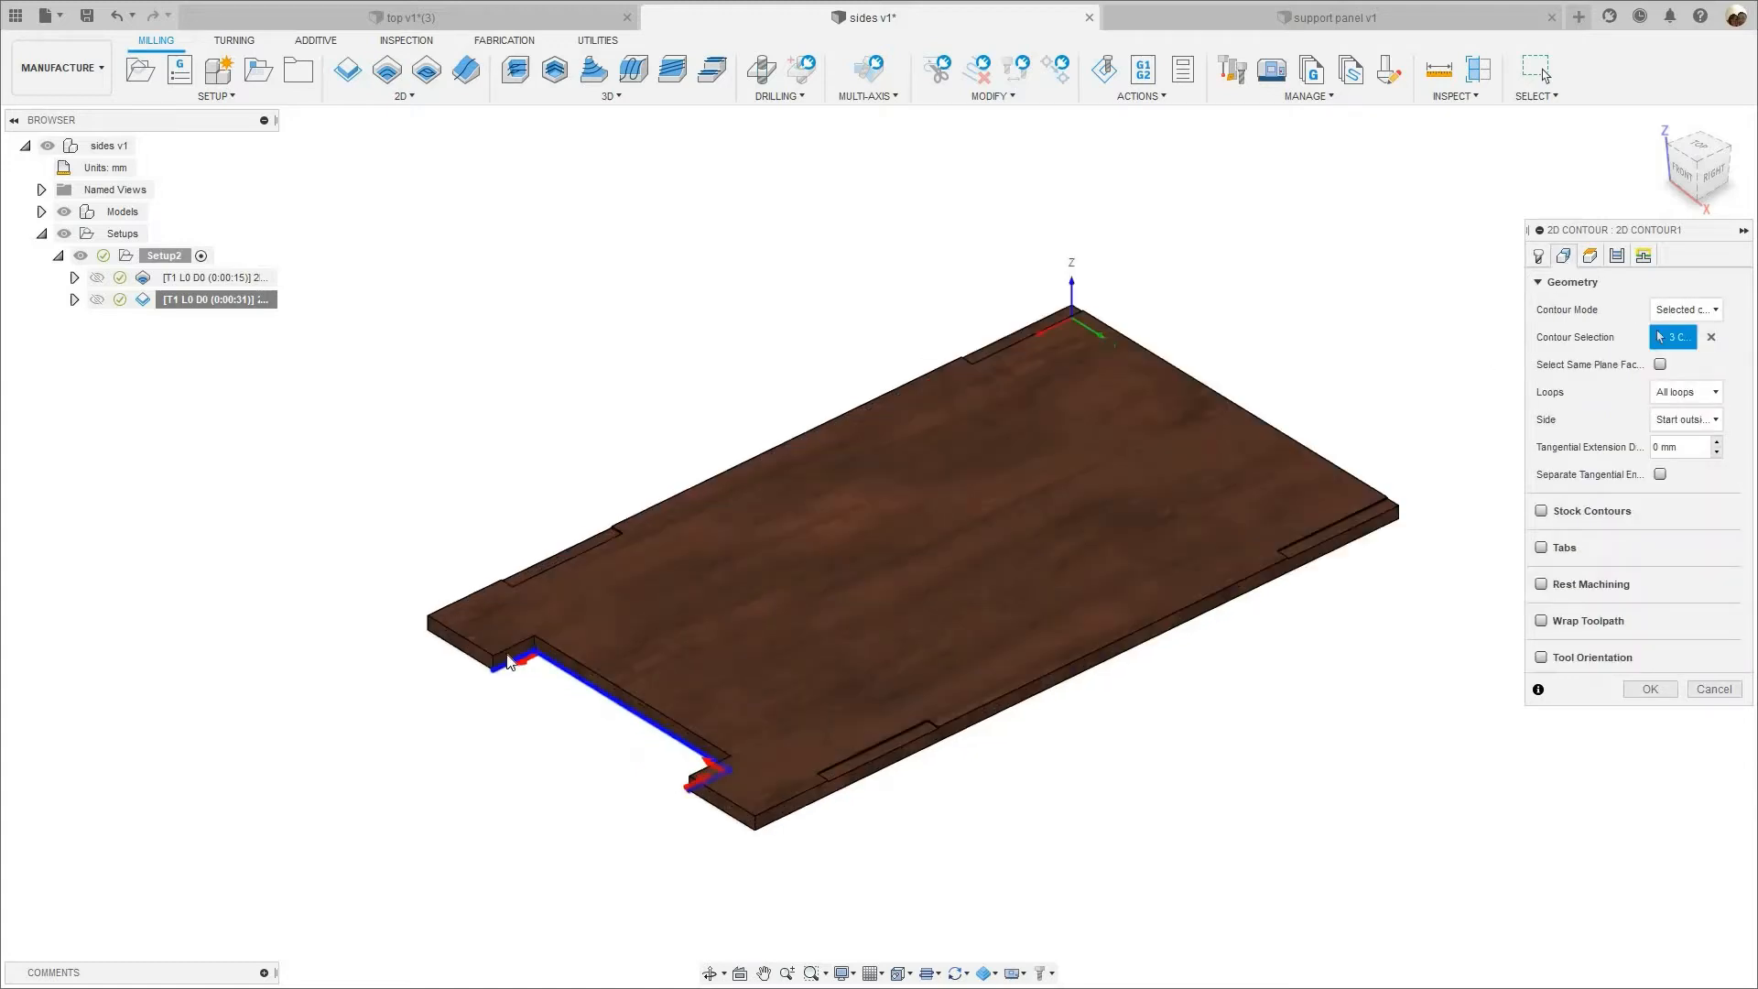
{"action": "scroll", "coordinate": [522, 609], "scroll_direction": "up", "scroll_amount": 2}
{"action": "scroll", "coordinate": [549, 544], "scroll_direction": "up", "scroll_amount": 3}
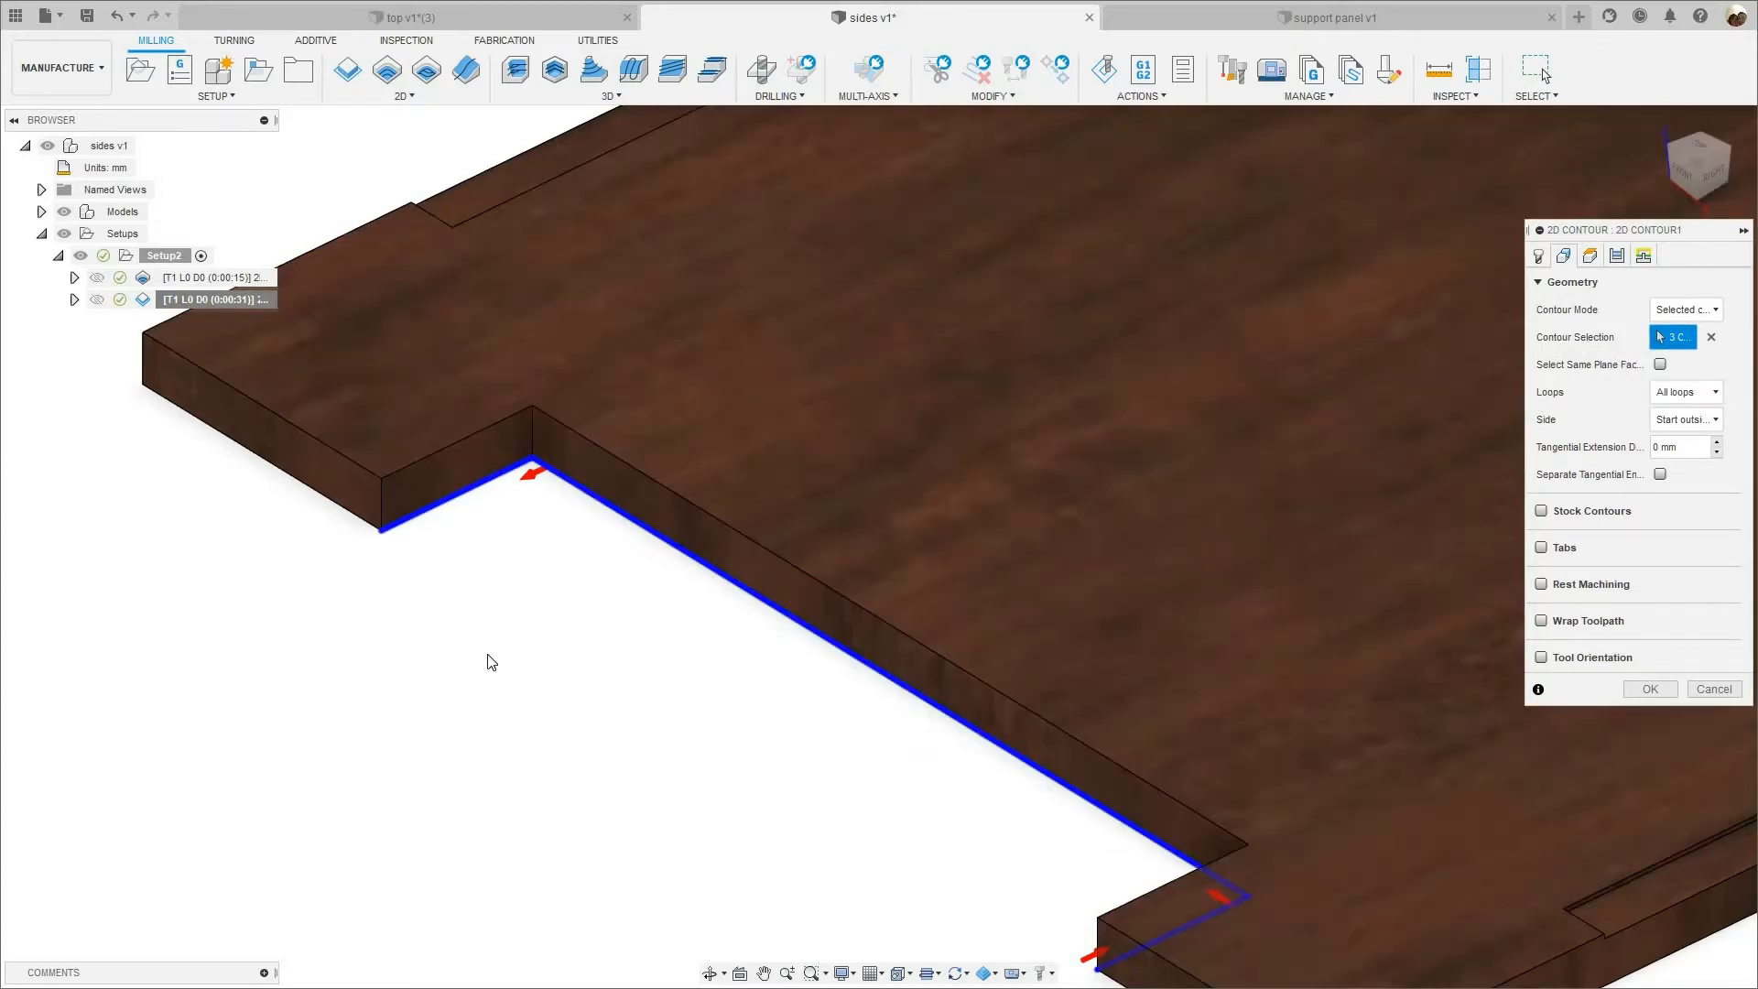
{"action": "scroll", "coordinate": [491, 661], "scroll_direction": "down", "scroll_amount": 3}
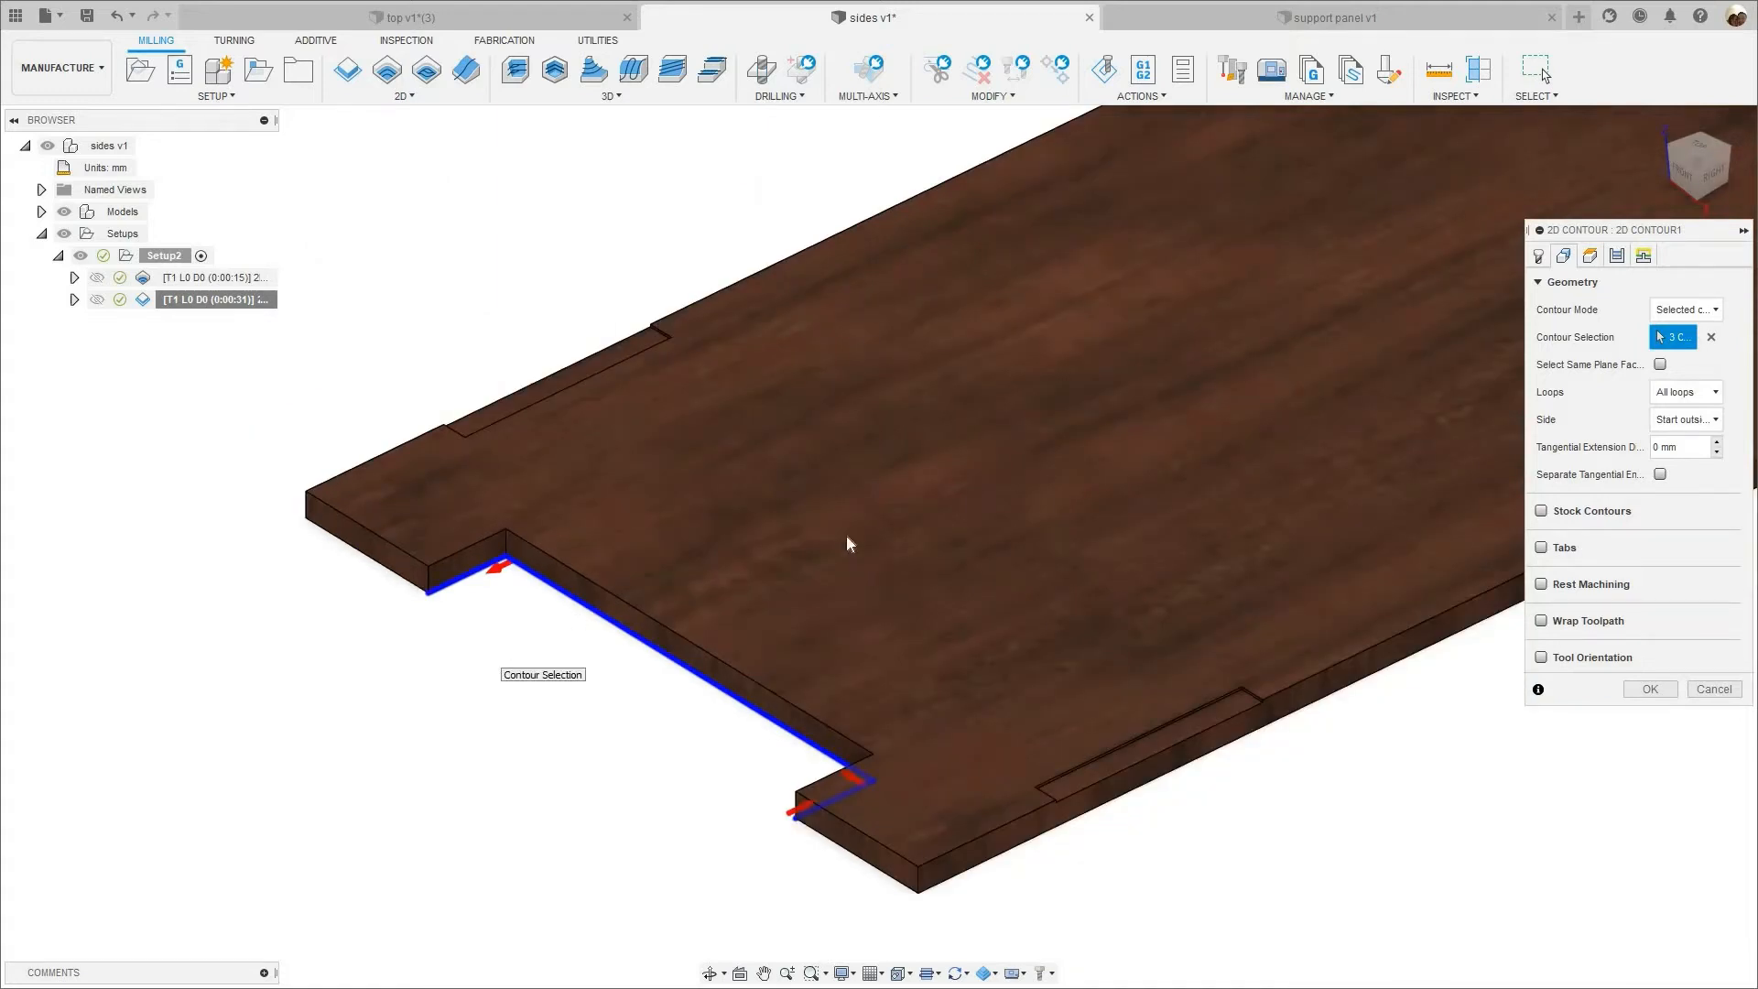
{"action": "scroll", "coordinate": [514, 623], "scroll_direction": "down", "scroll_amount": 3}
{"action": "scroll", "coordinate": [871, 620], "scroll_direction": "up", "scroll_amount": 2}
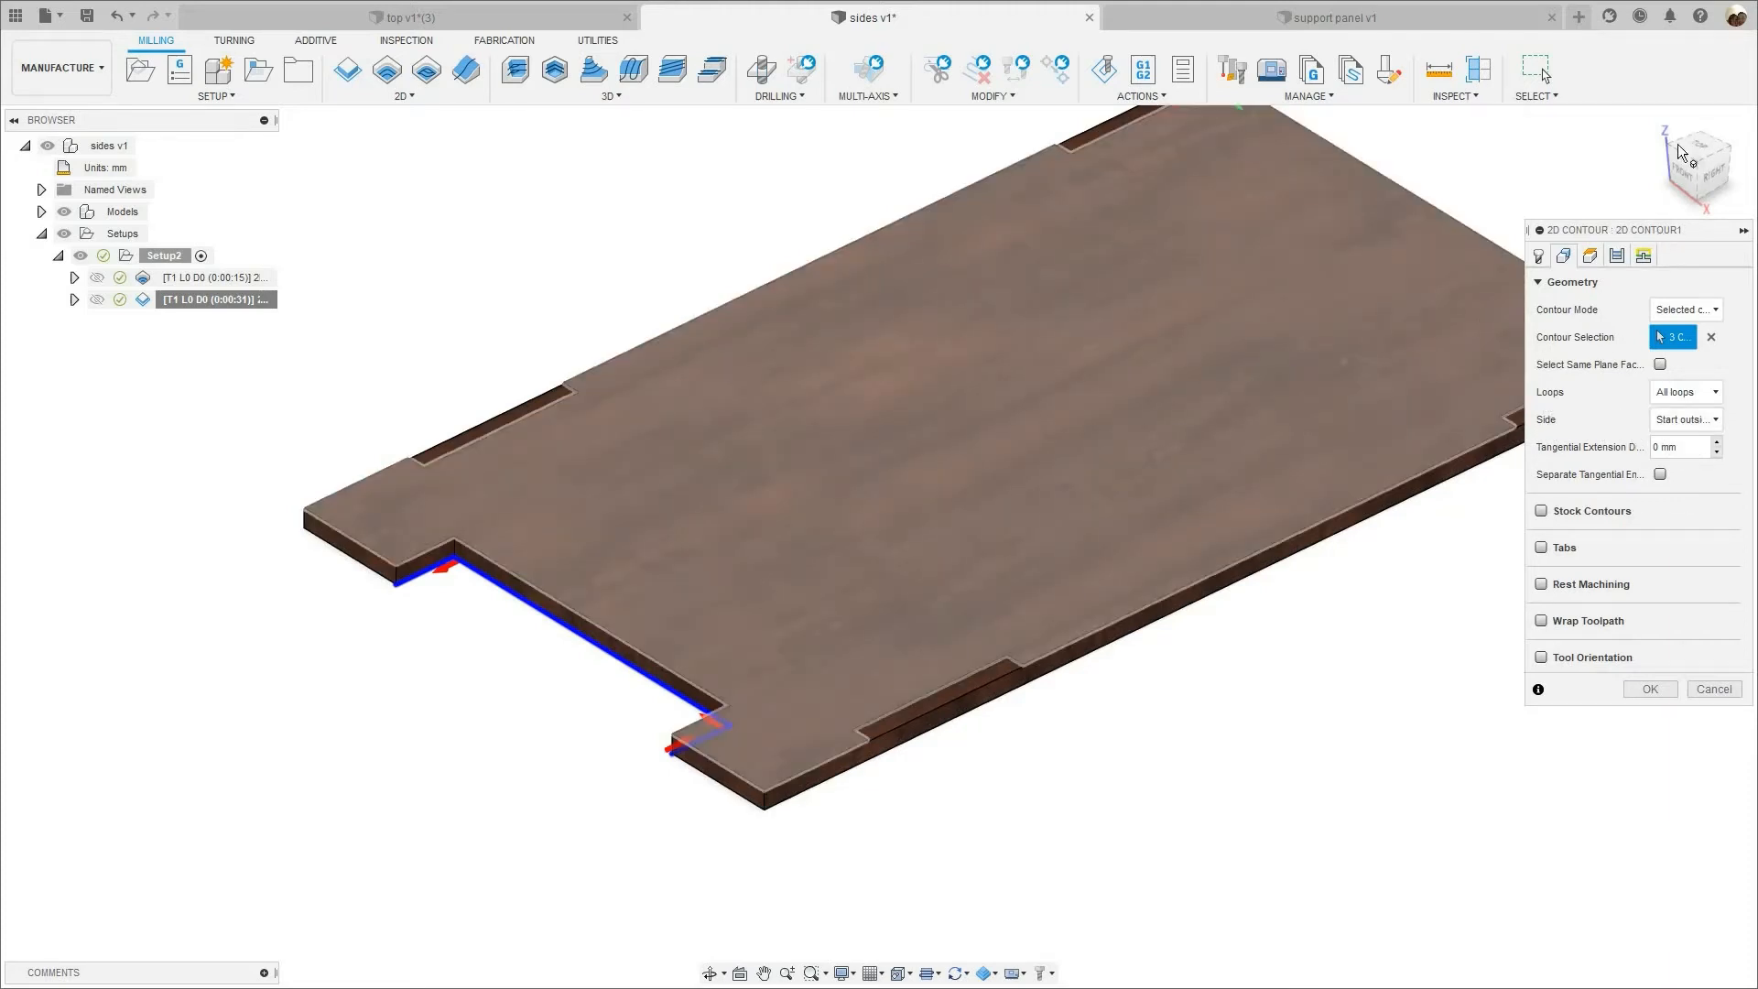
- Show the 2D Contour's height settings and examine the bottom height offset against the lower edge of the notch's long wall
{"action": "left_click", "coordinate": [1590, 258]}
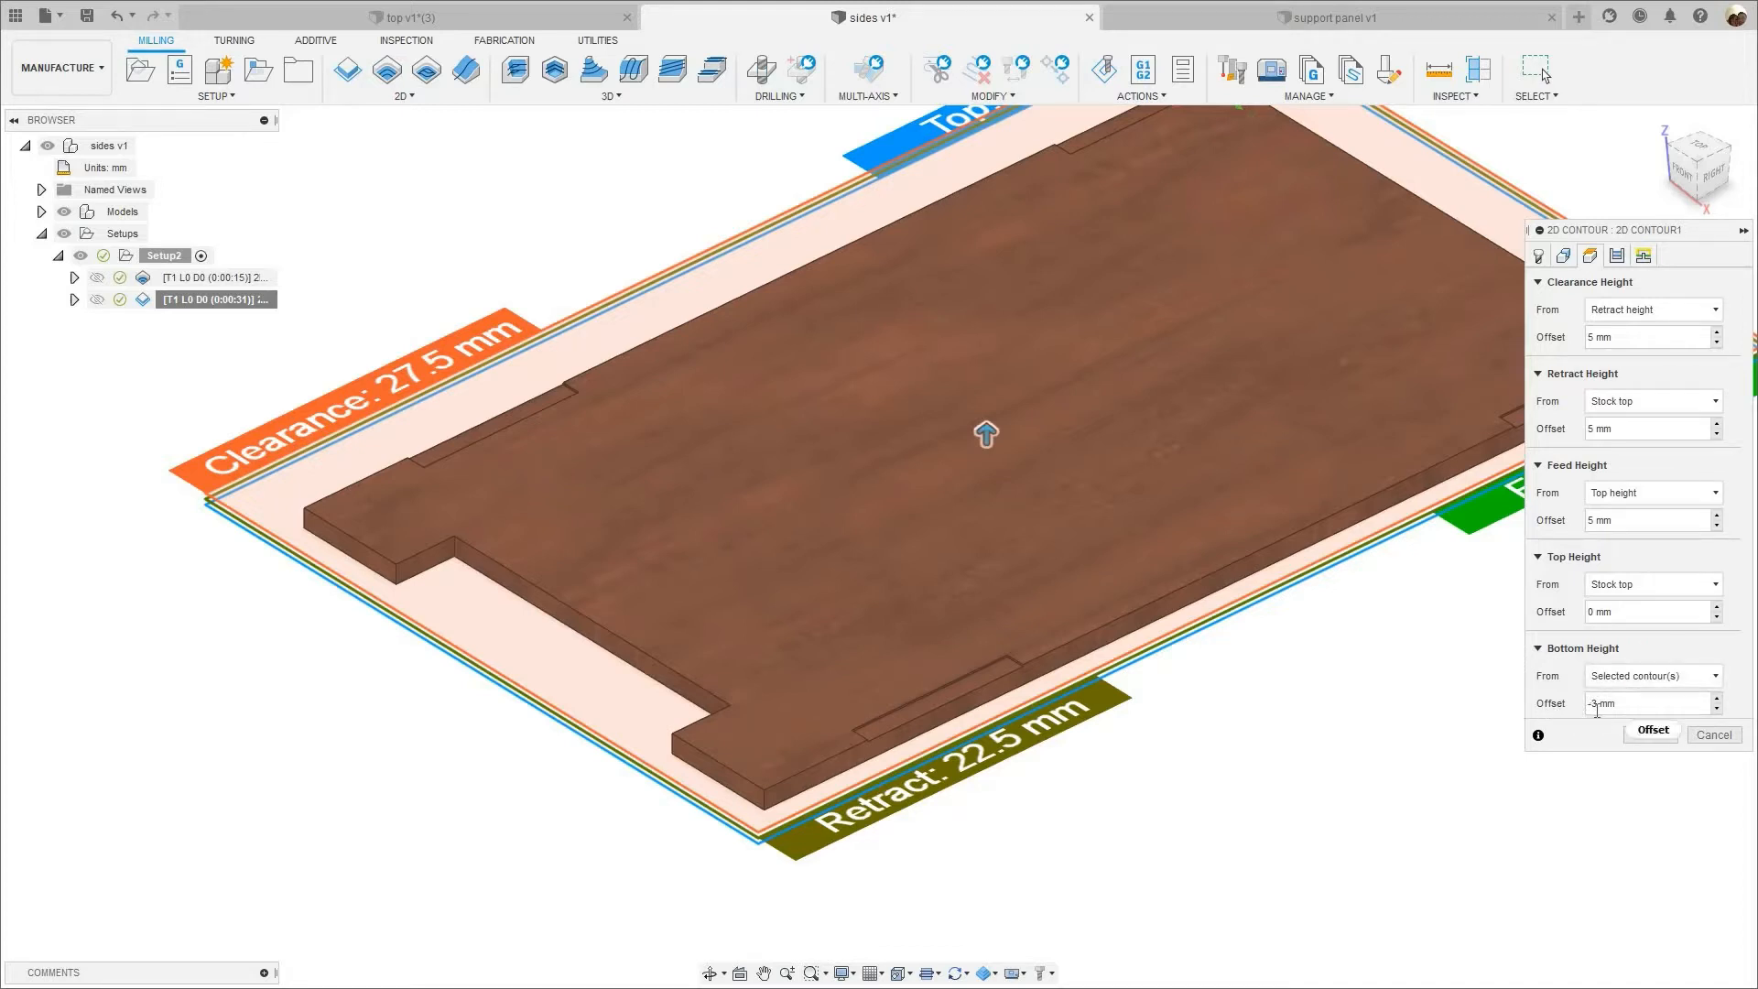
{"action": "scroll", "coordinate": [531, 614], "scroll_direction": "up", "scroll_amount": 5}
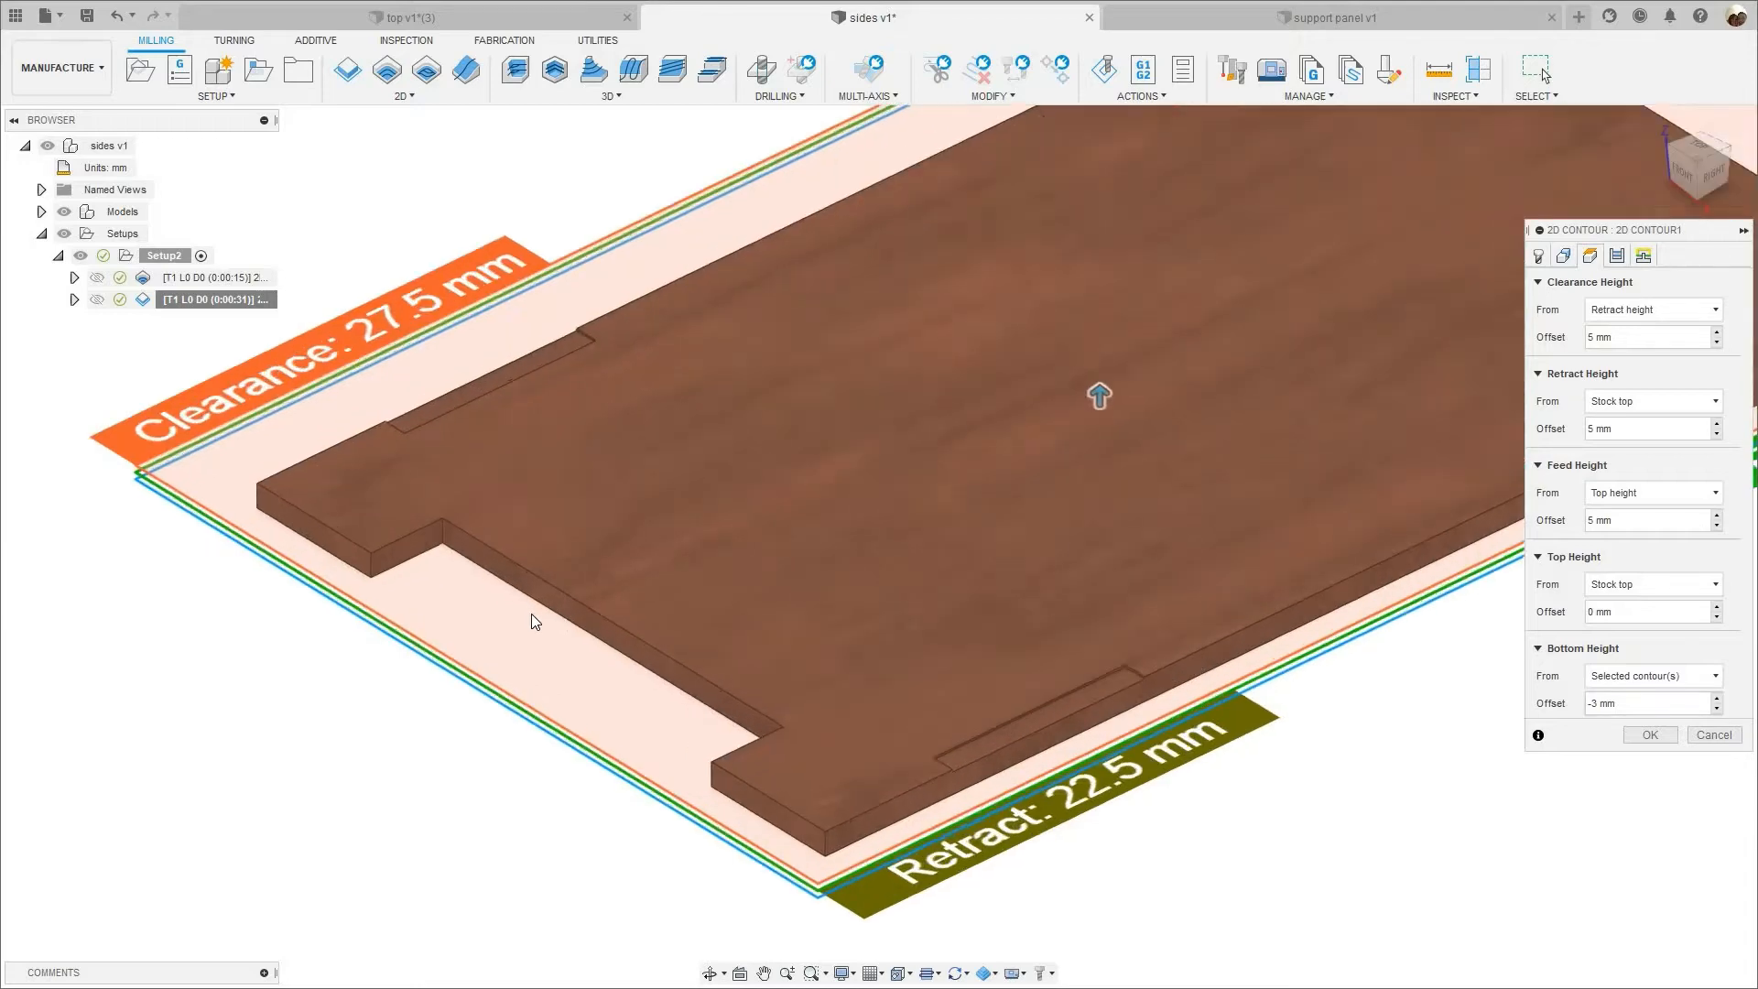
{"action": "scroll", "coordinate": [548, 563], "scroll_direction": "up", "scroll_amount": 2}
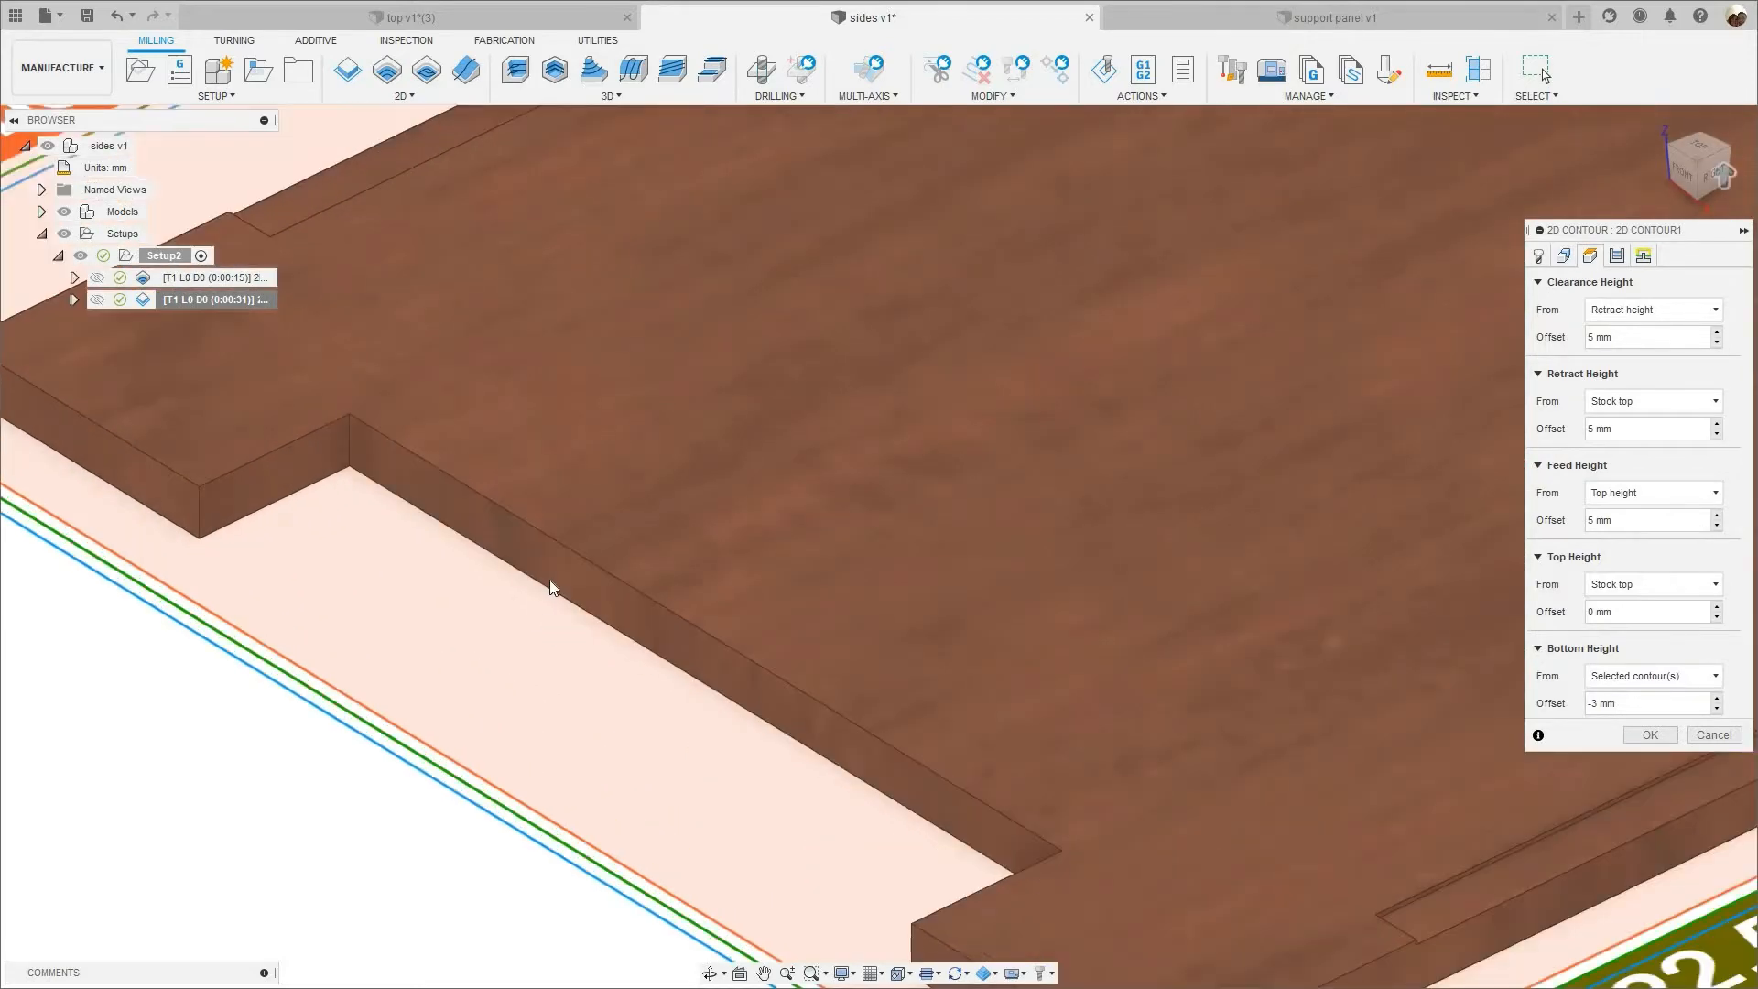
{"action": "scroll", "coordinate": [549, 580], "scroll_direction": "up", "scroll_amount": 2}
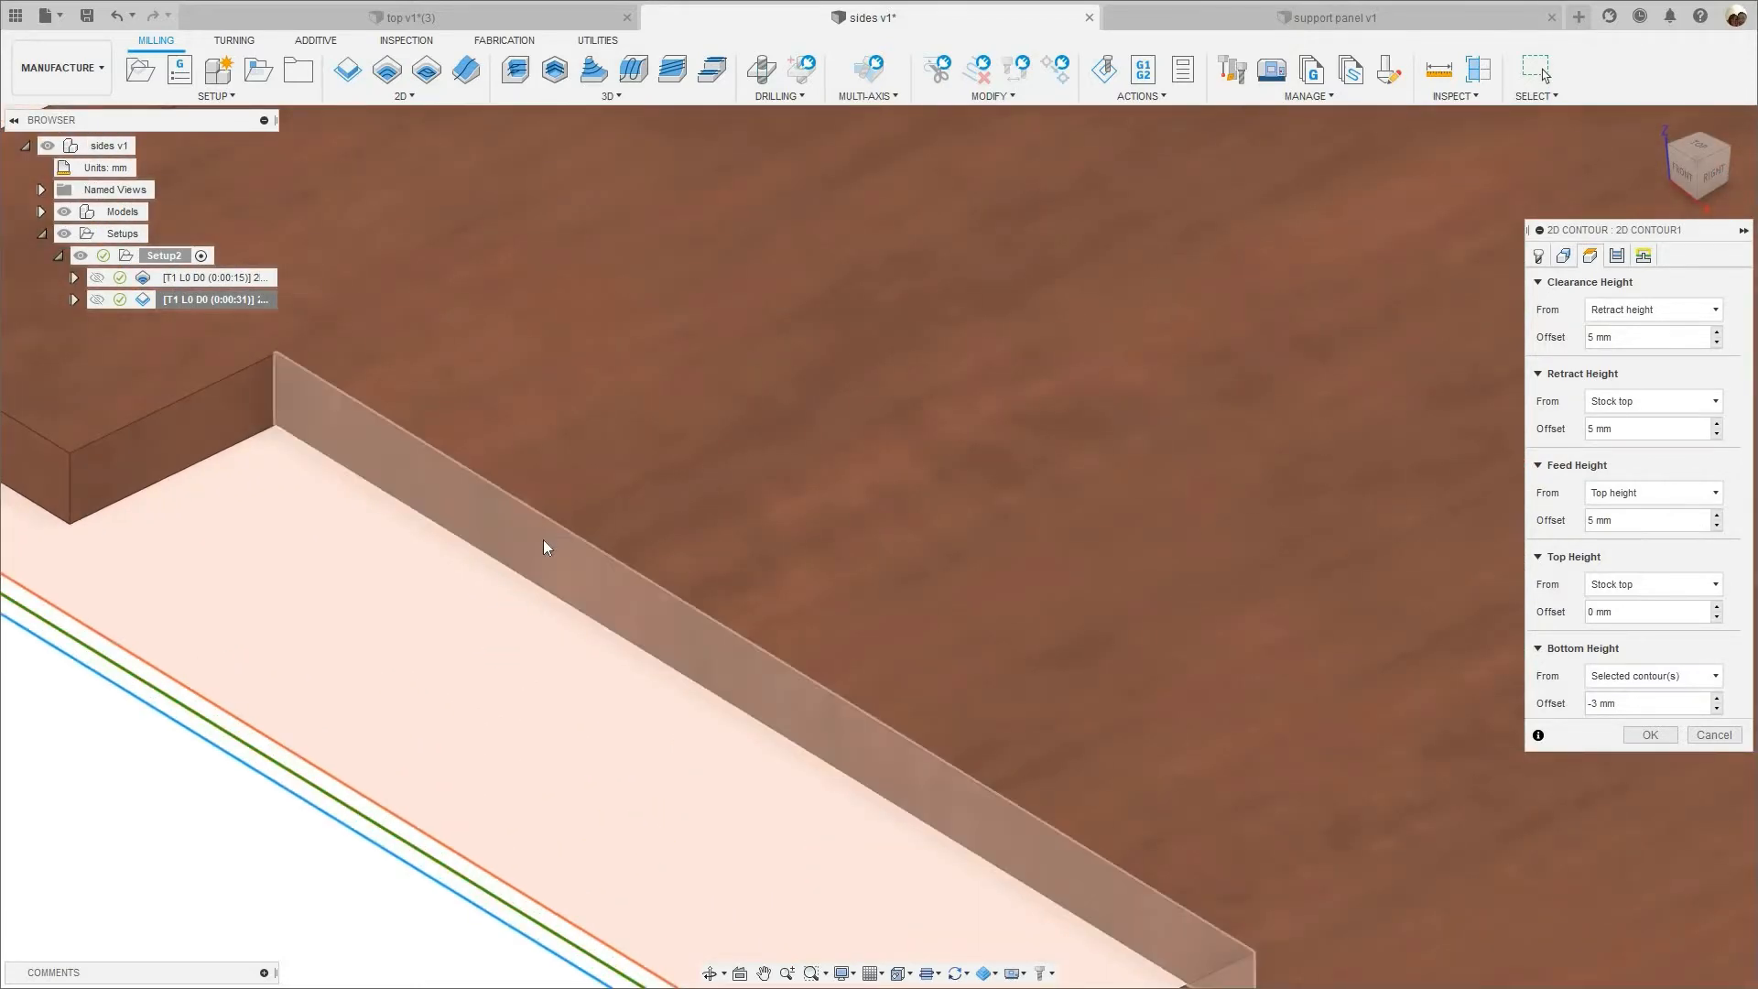
{"action": "scroll", "coordinate": [519, 546], "scroll_direction": "up", "scroll_amount": 1}
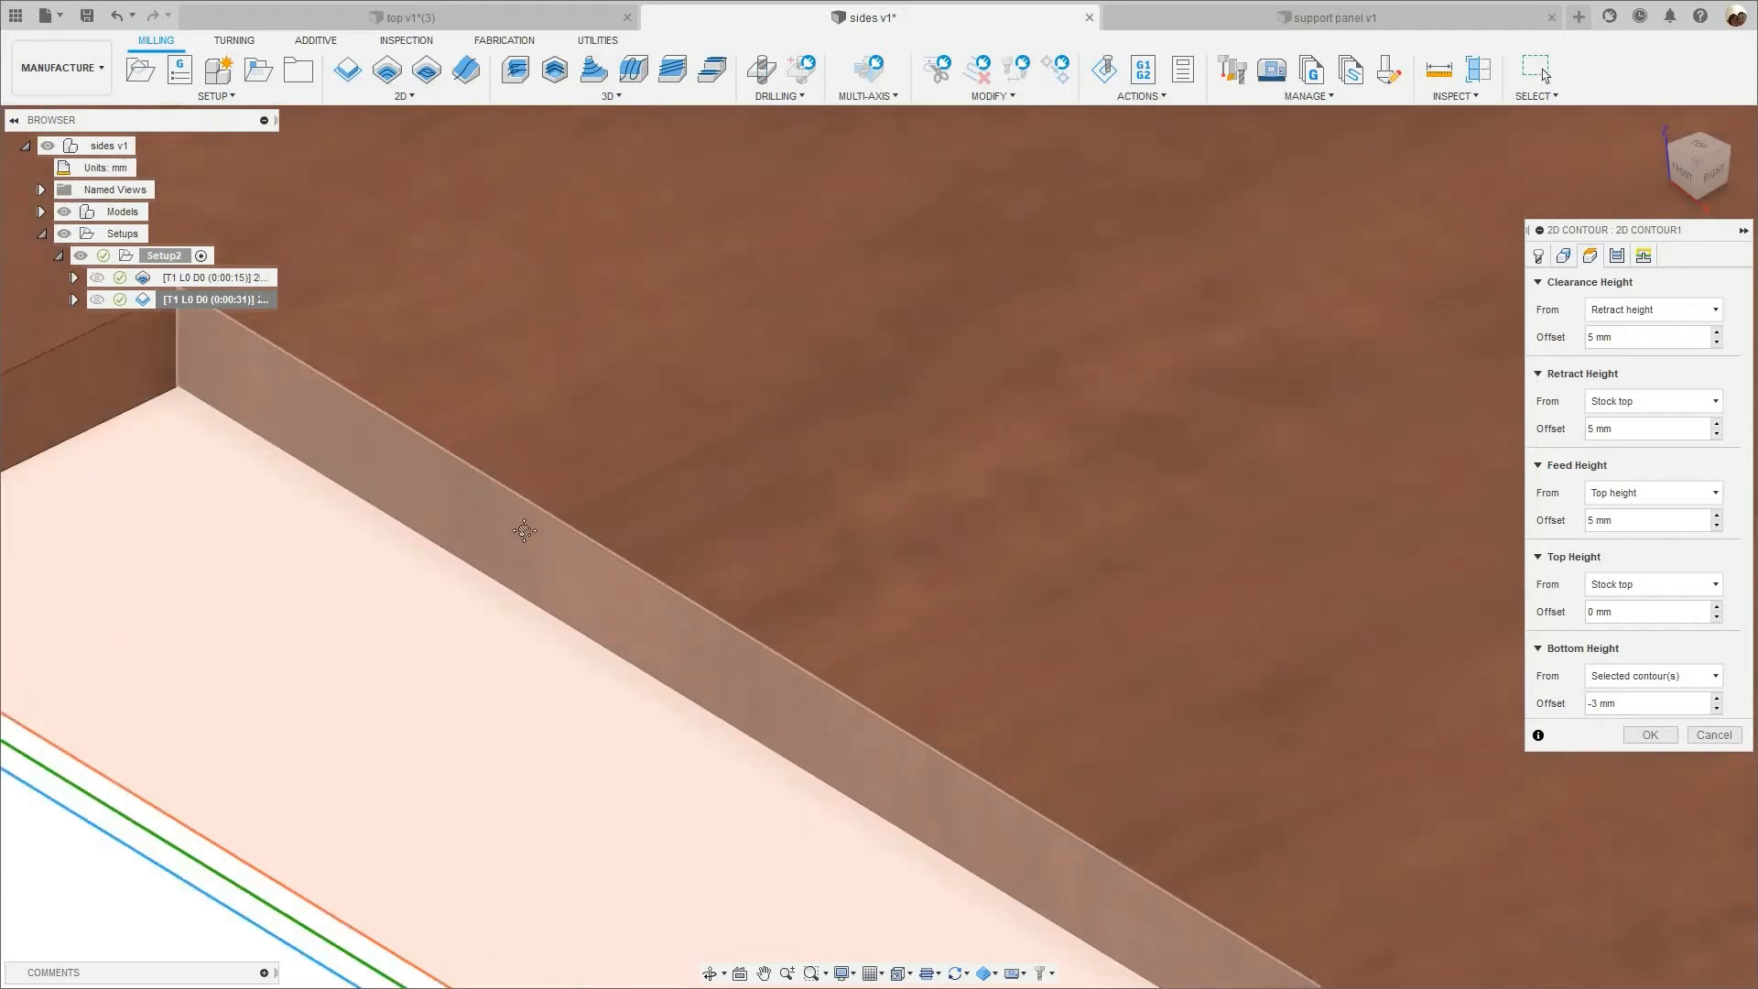
{"action": "middle_click_drag", "start_coordinate": [523, 530], "coordinate": [579, 418]}
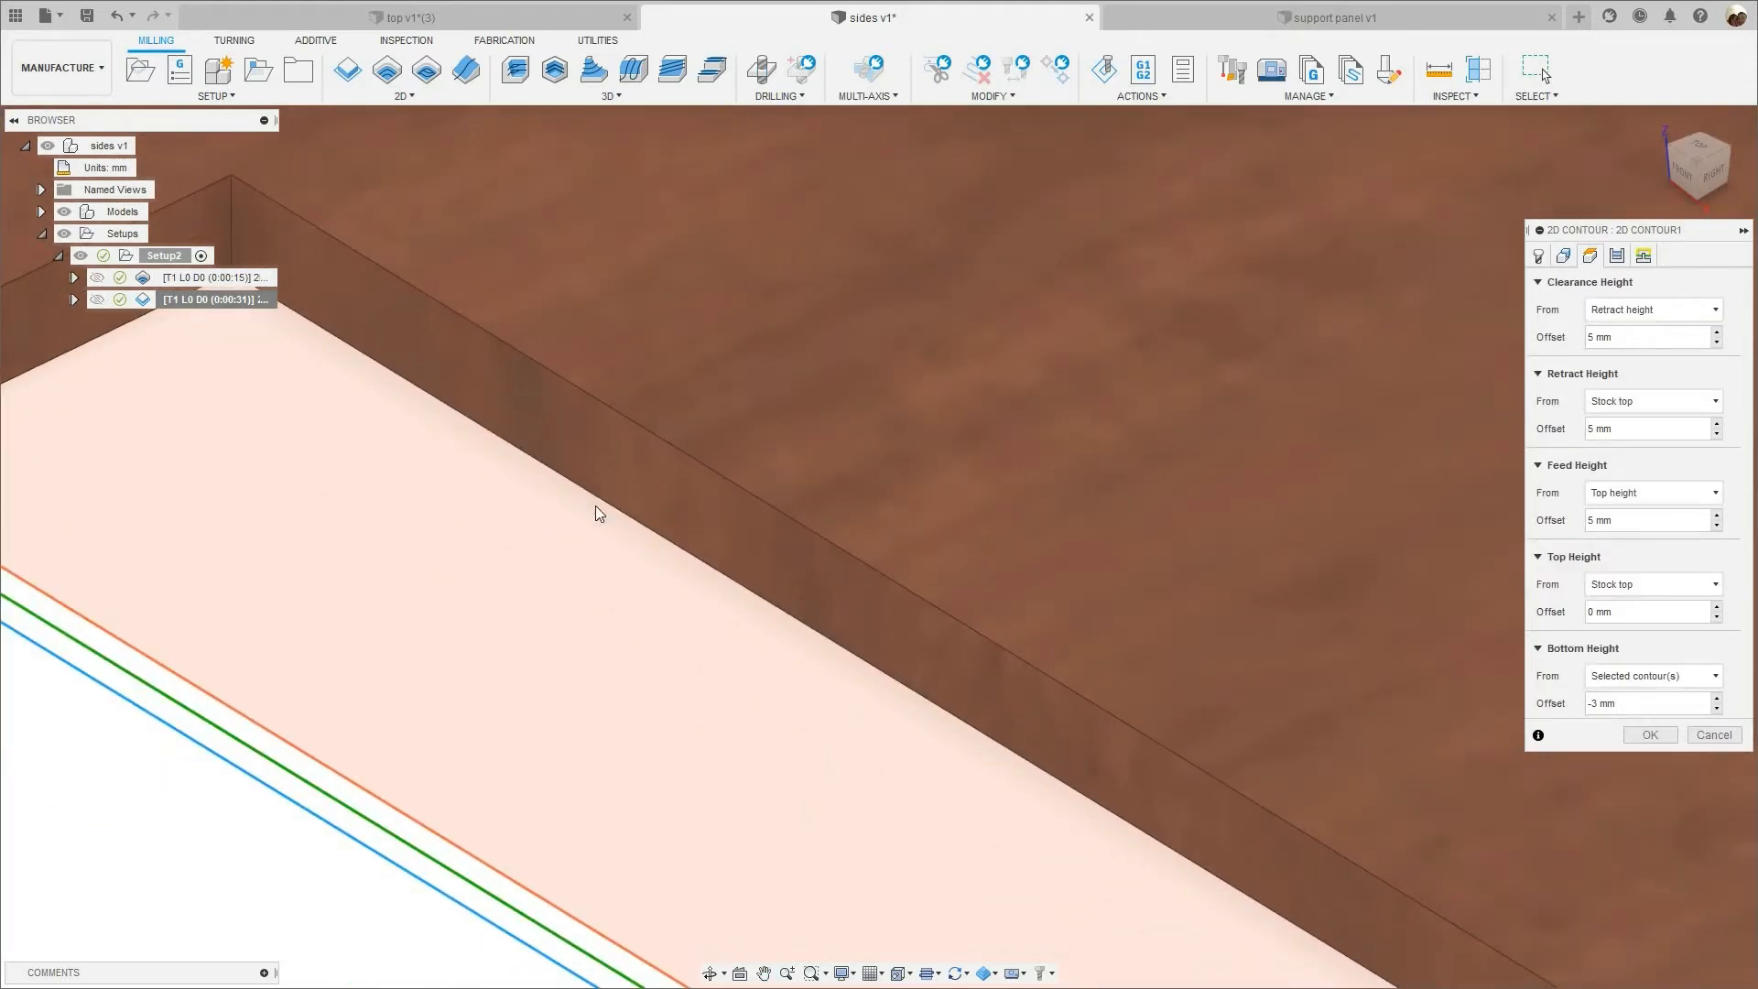
{"action": "scroll", "coordinate": [608, 538], "scroll_direction": "down", "scroll_amount": 1}
{"action": "scroll", "coordinate": [614, 520], "scroll_direction": "up", "scroll_amount": 1}
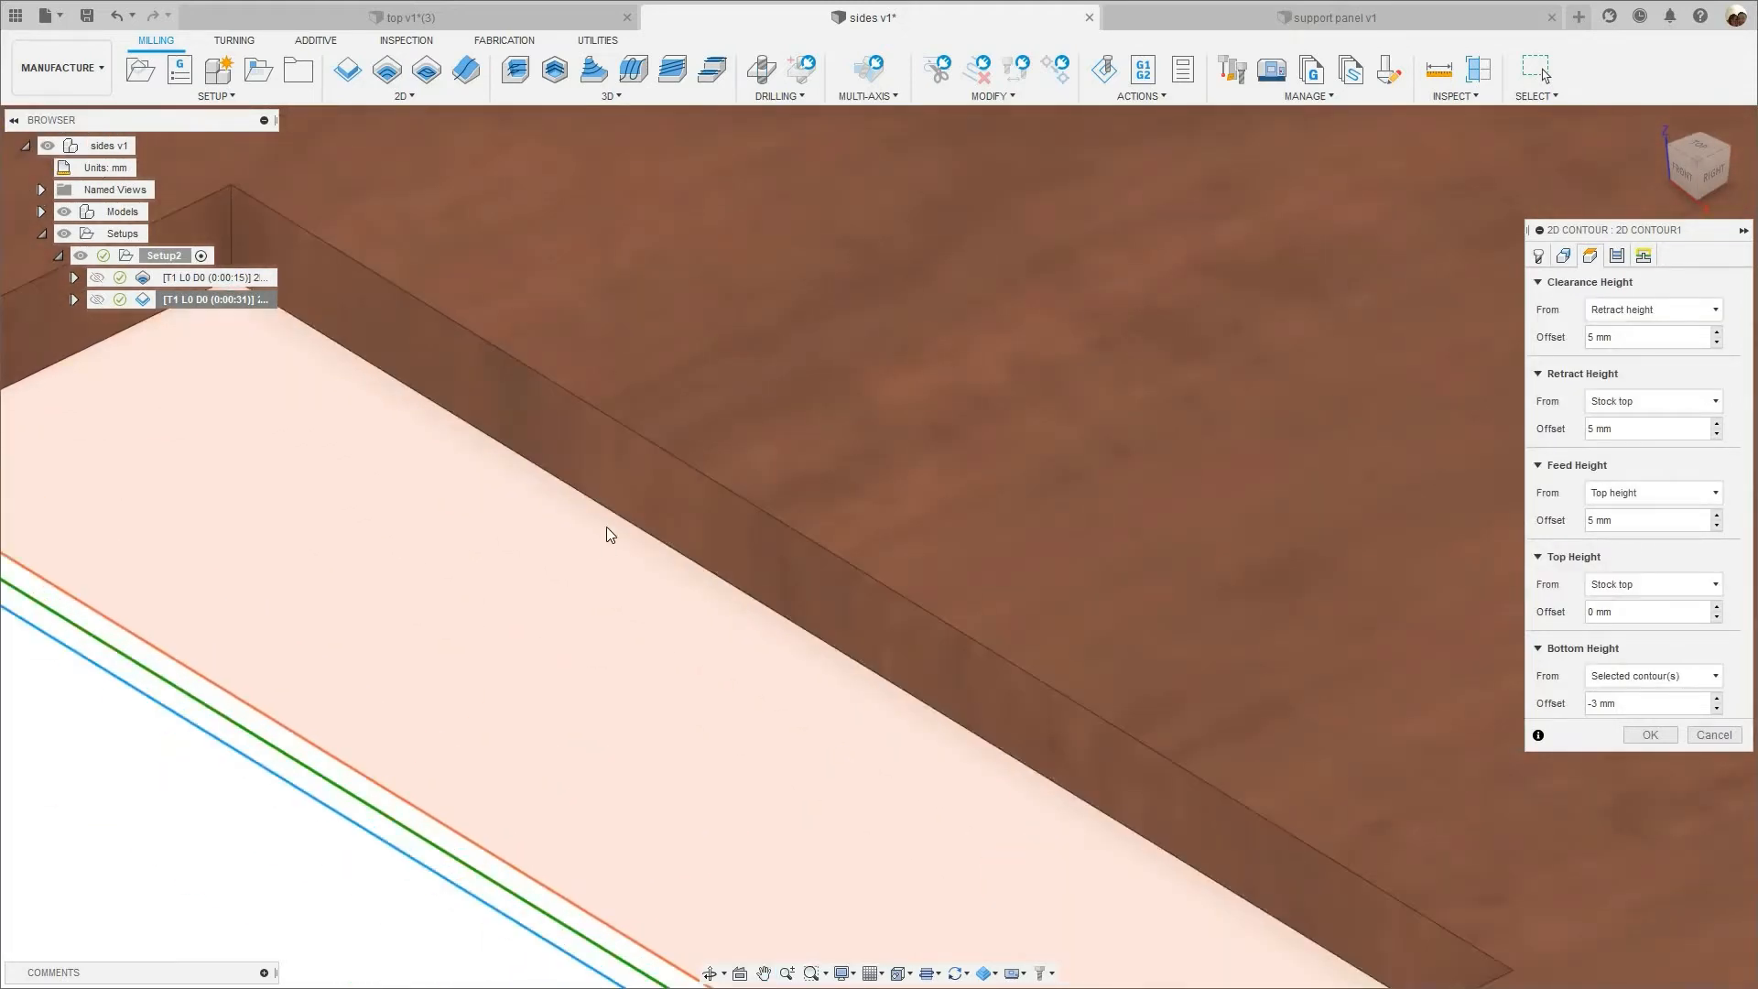
{"action": "scroll", "coordinate": [611, 529], "scroll_direction": "down", "scroll_amount": 2}
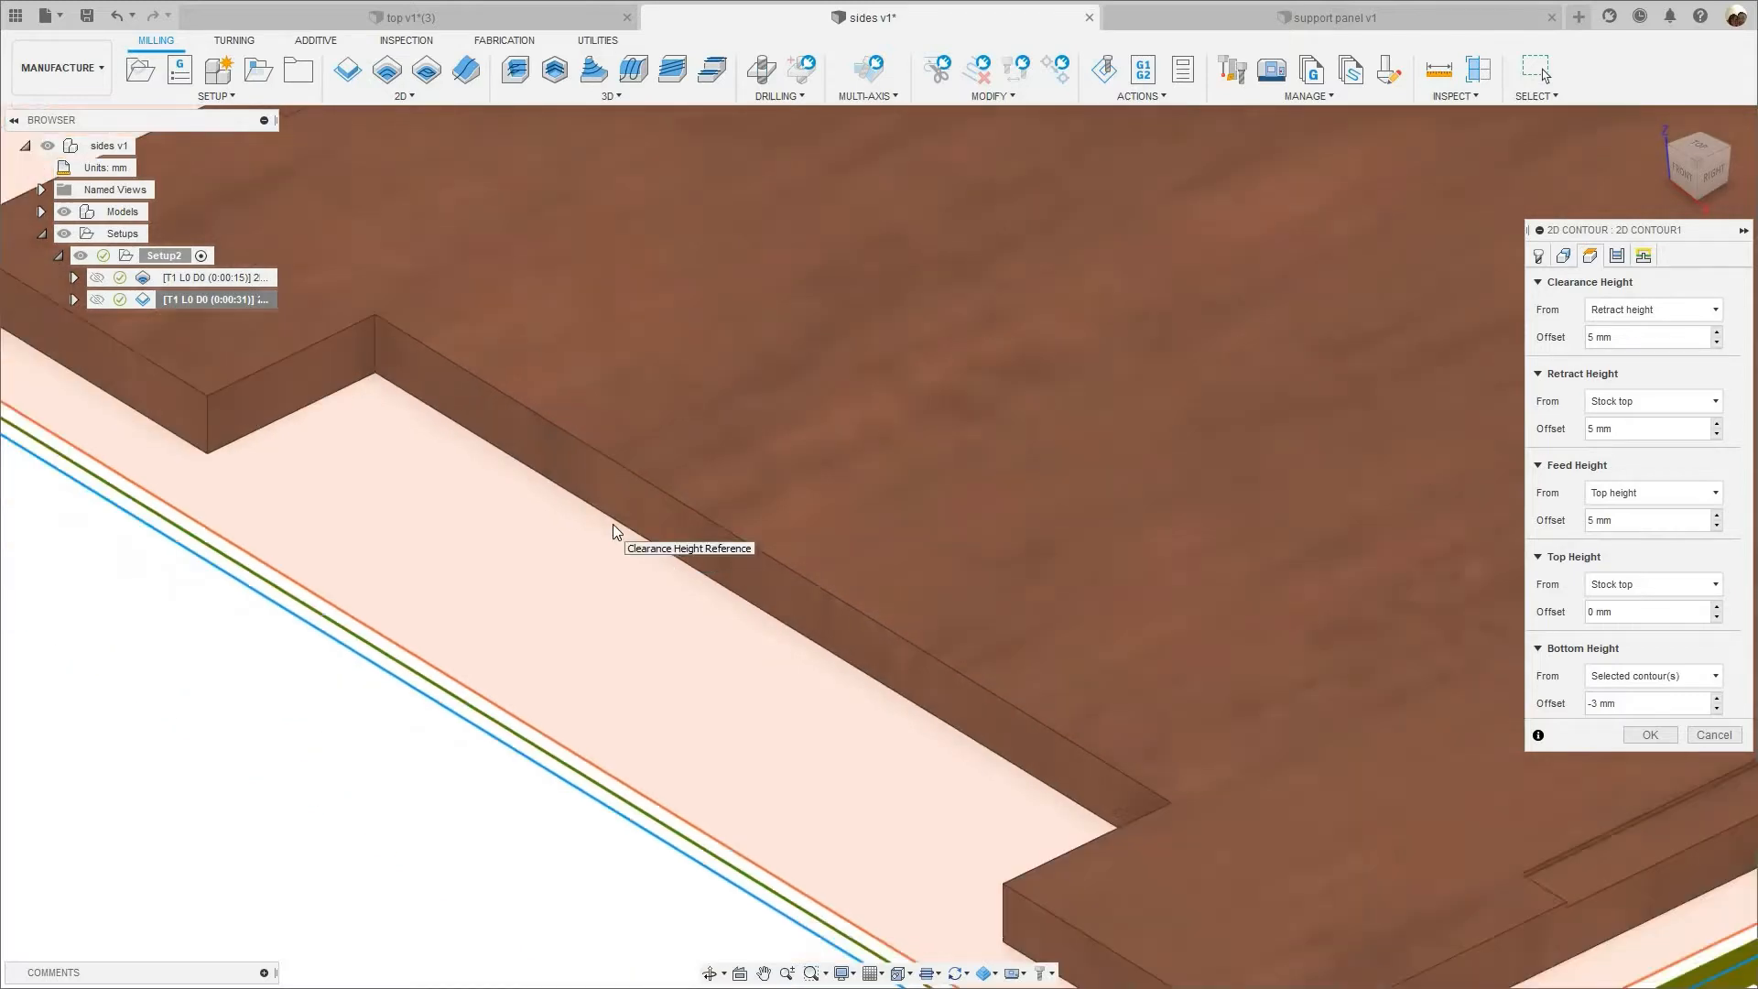
- Check the clearance, retract, feed and top height planes around the whole panel
{"action": "scroll", "coordinate": [612, 529], "scroll_direction": "down", "scroll_amount": 3}
{"action": "scroll", "coordinate": [641, 512], "scroll_direction": "up", "scroll_amount": 2}
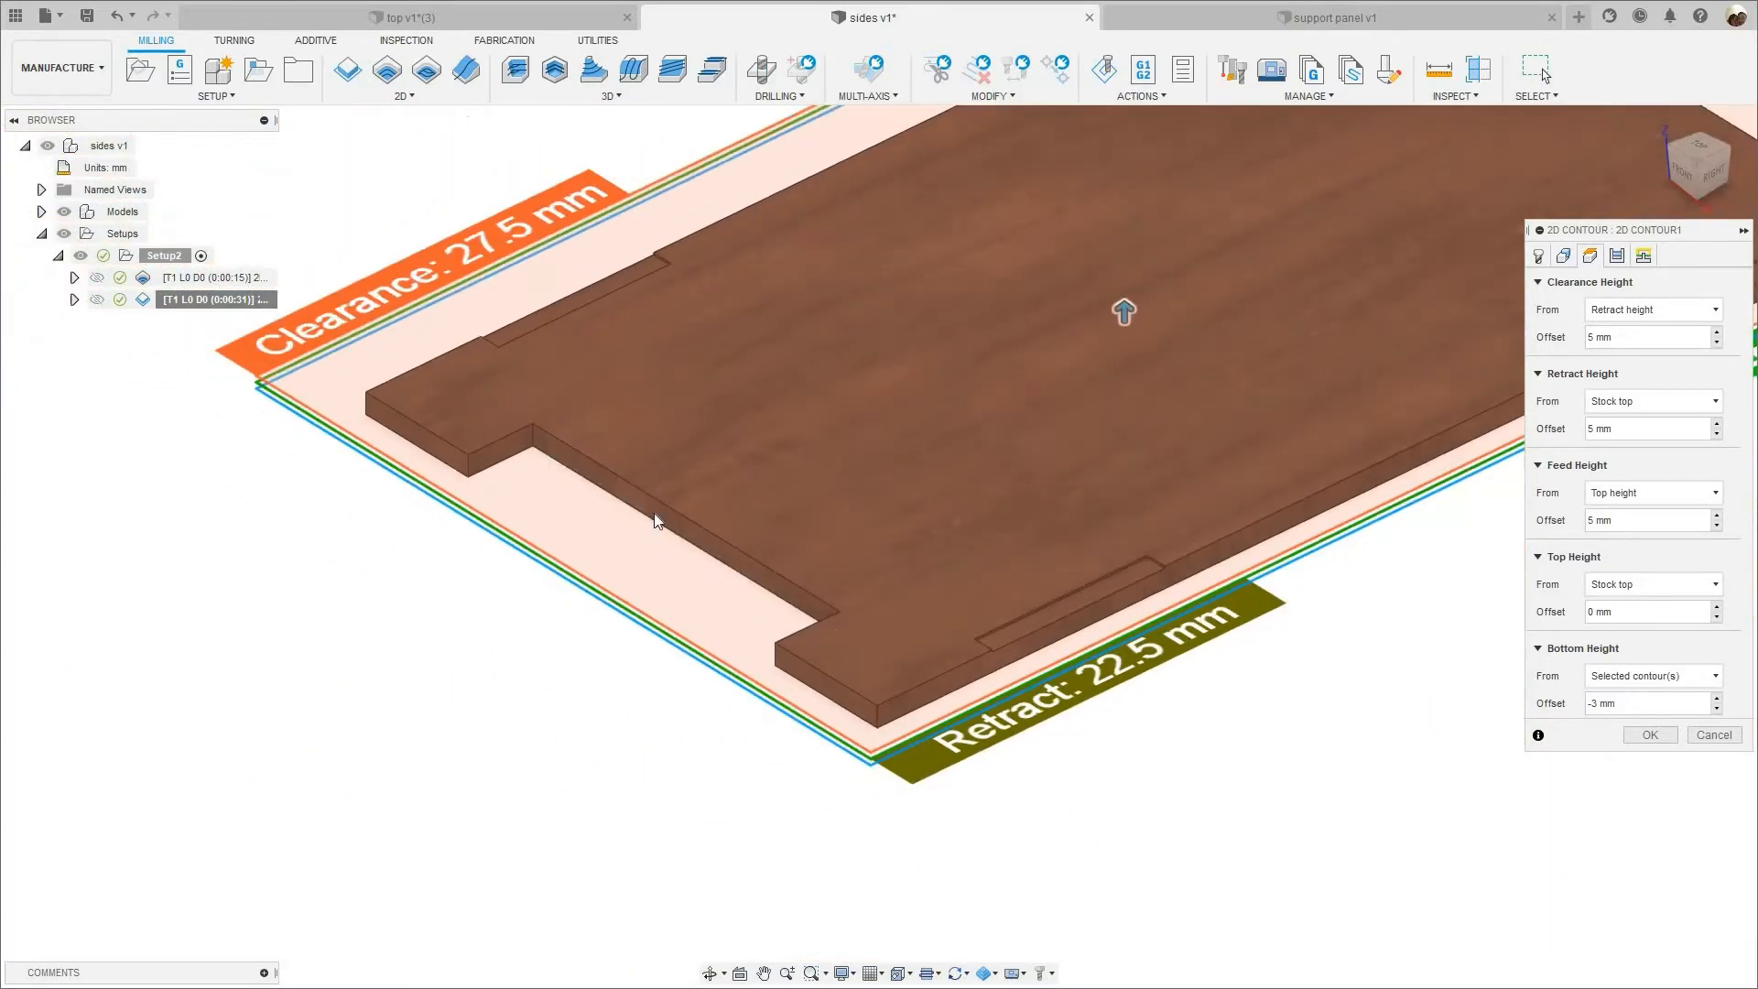
{"action": "middle_click_drag", "start_coordinate": [654, 512], "coordinate": [565, 608]}
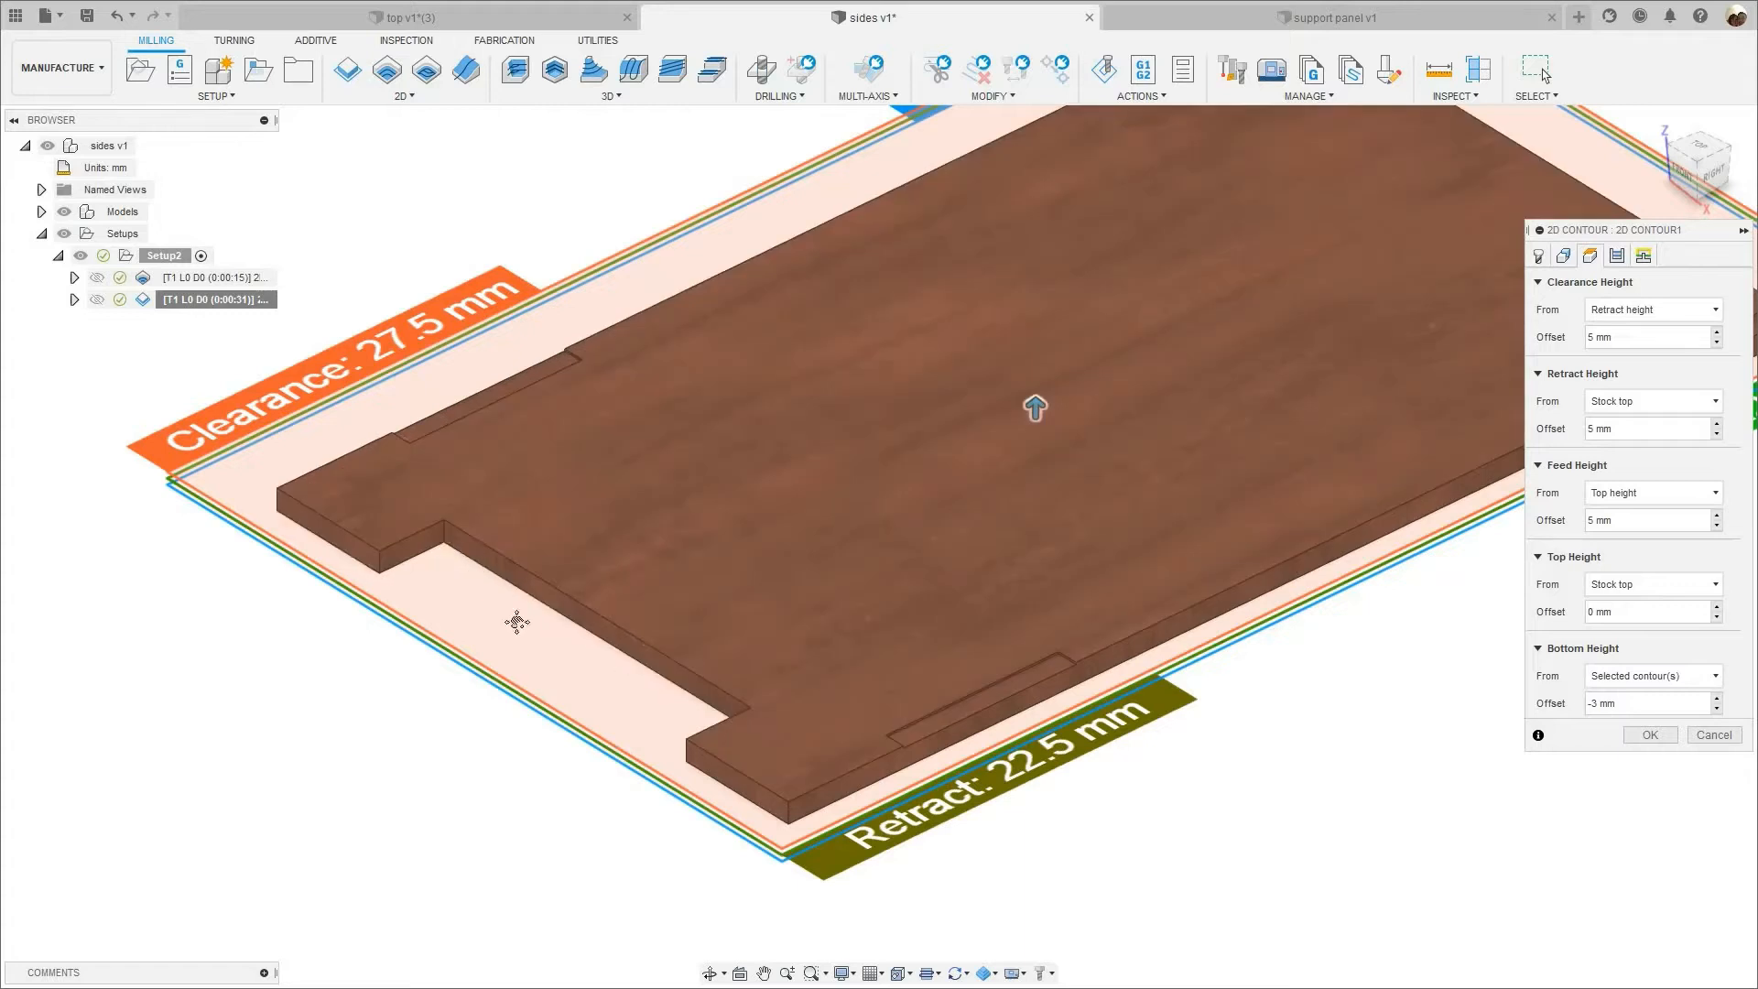
{"action": "middle_click_drag", "start_coordinate": [1515, 644], "coordinate": [1581, 705]}
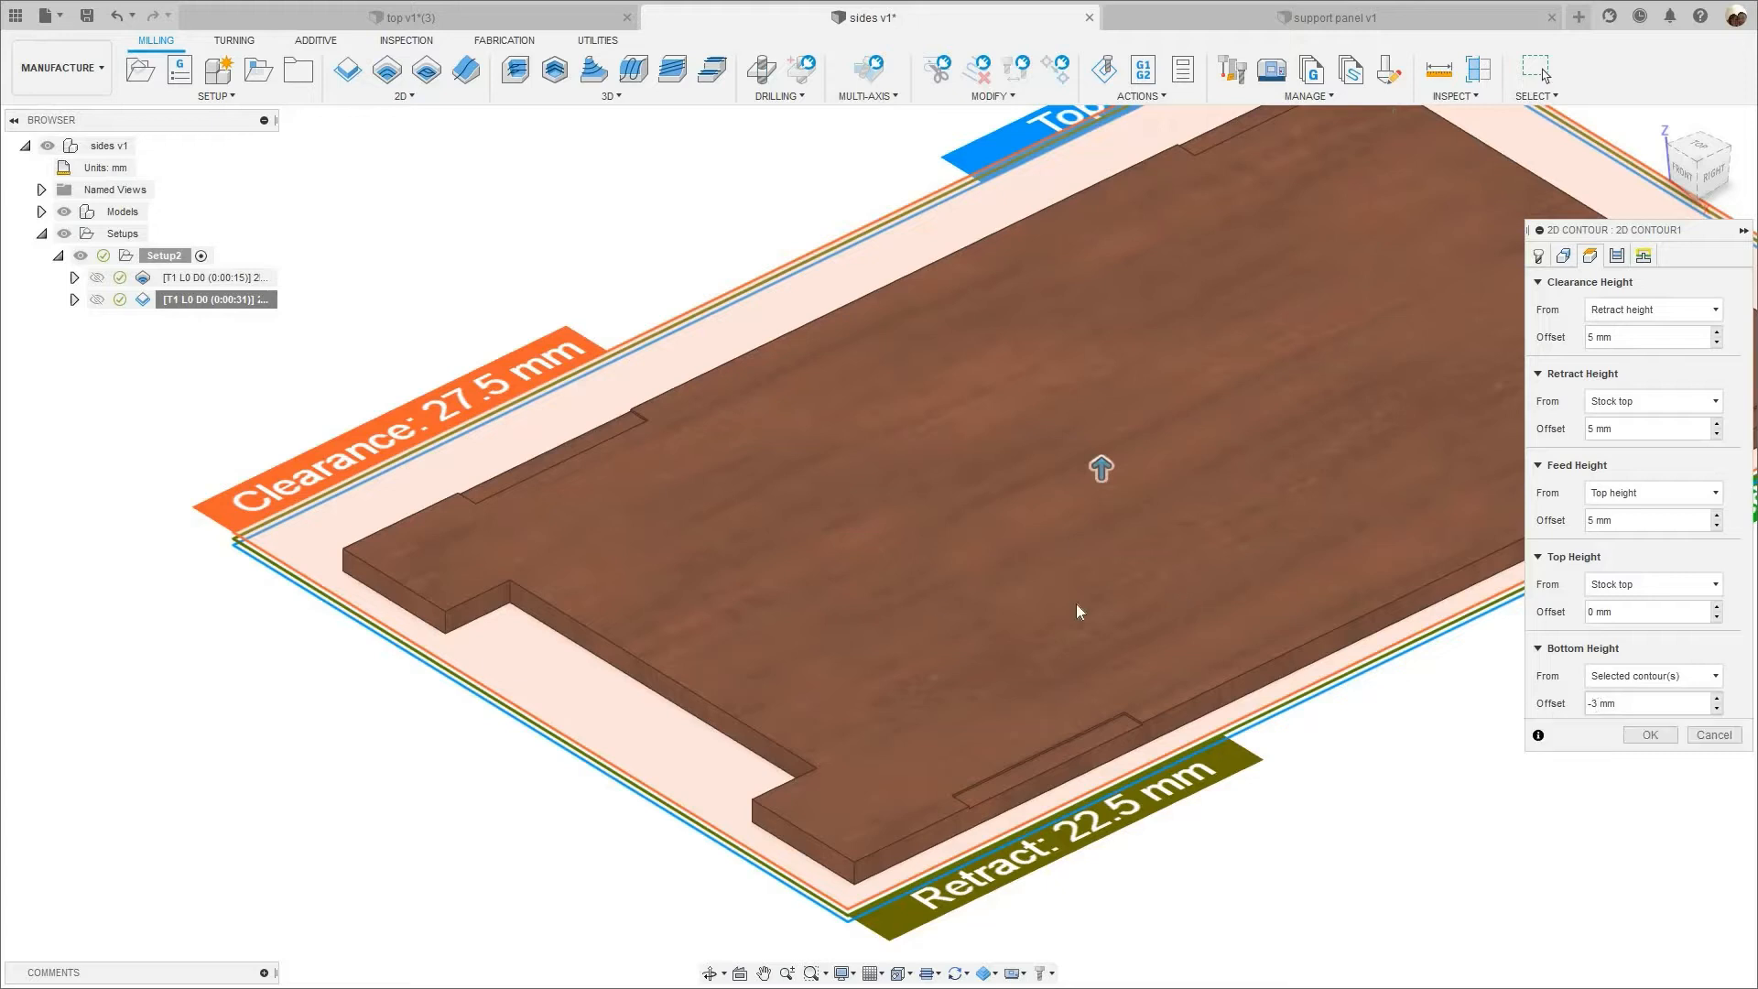
{"action": "scroll", "coordinate": [837, 547], "scroll_direction": "down", "scroll_amount": 2}
{"action": "middle_click_drag", "start_coordinate": [1182, 413], "coordinate": [1147, 394]}
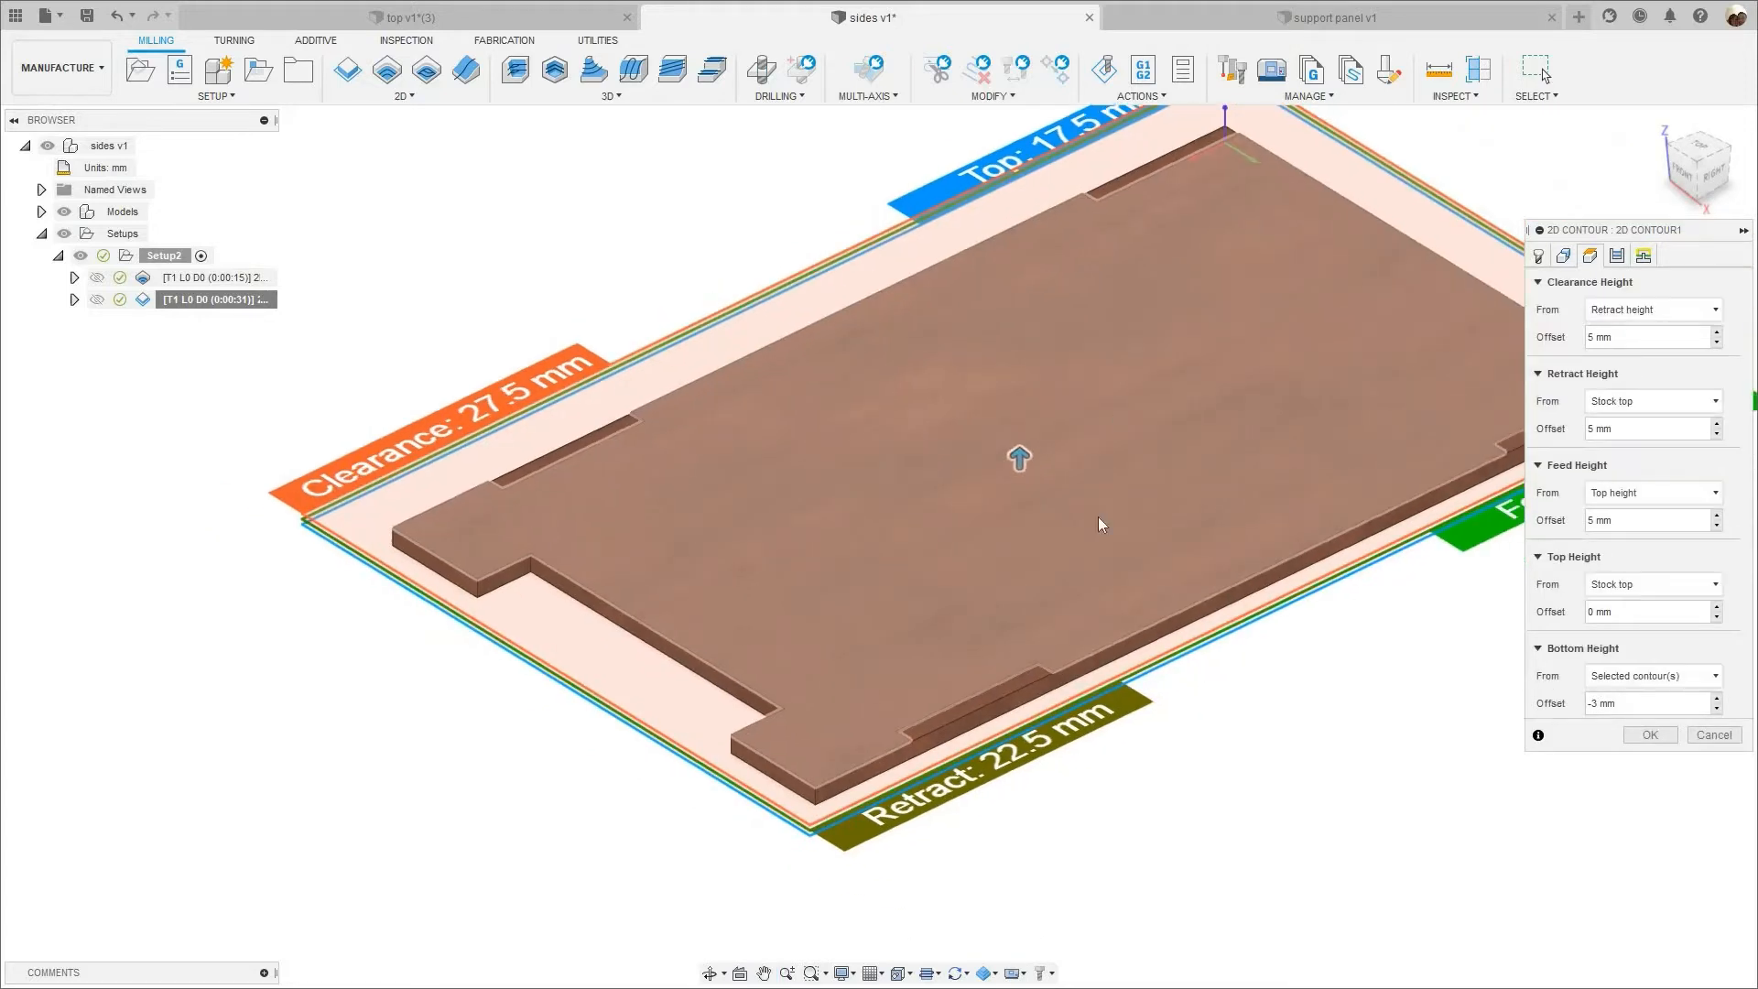
{"action": "middle_click_drag", "start_coordinate": [1097, 516], "coordinate": [922, 513]}
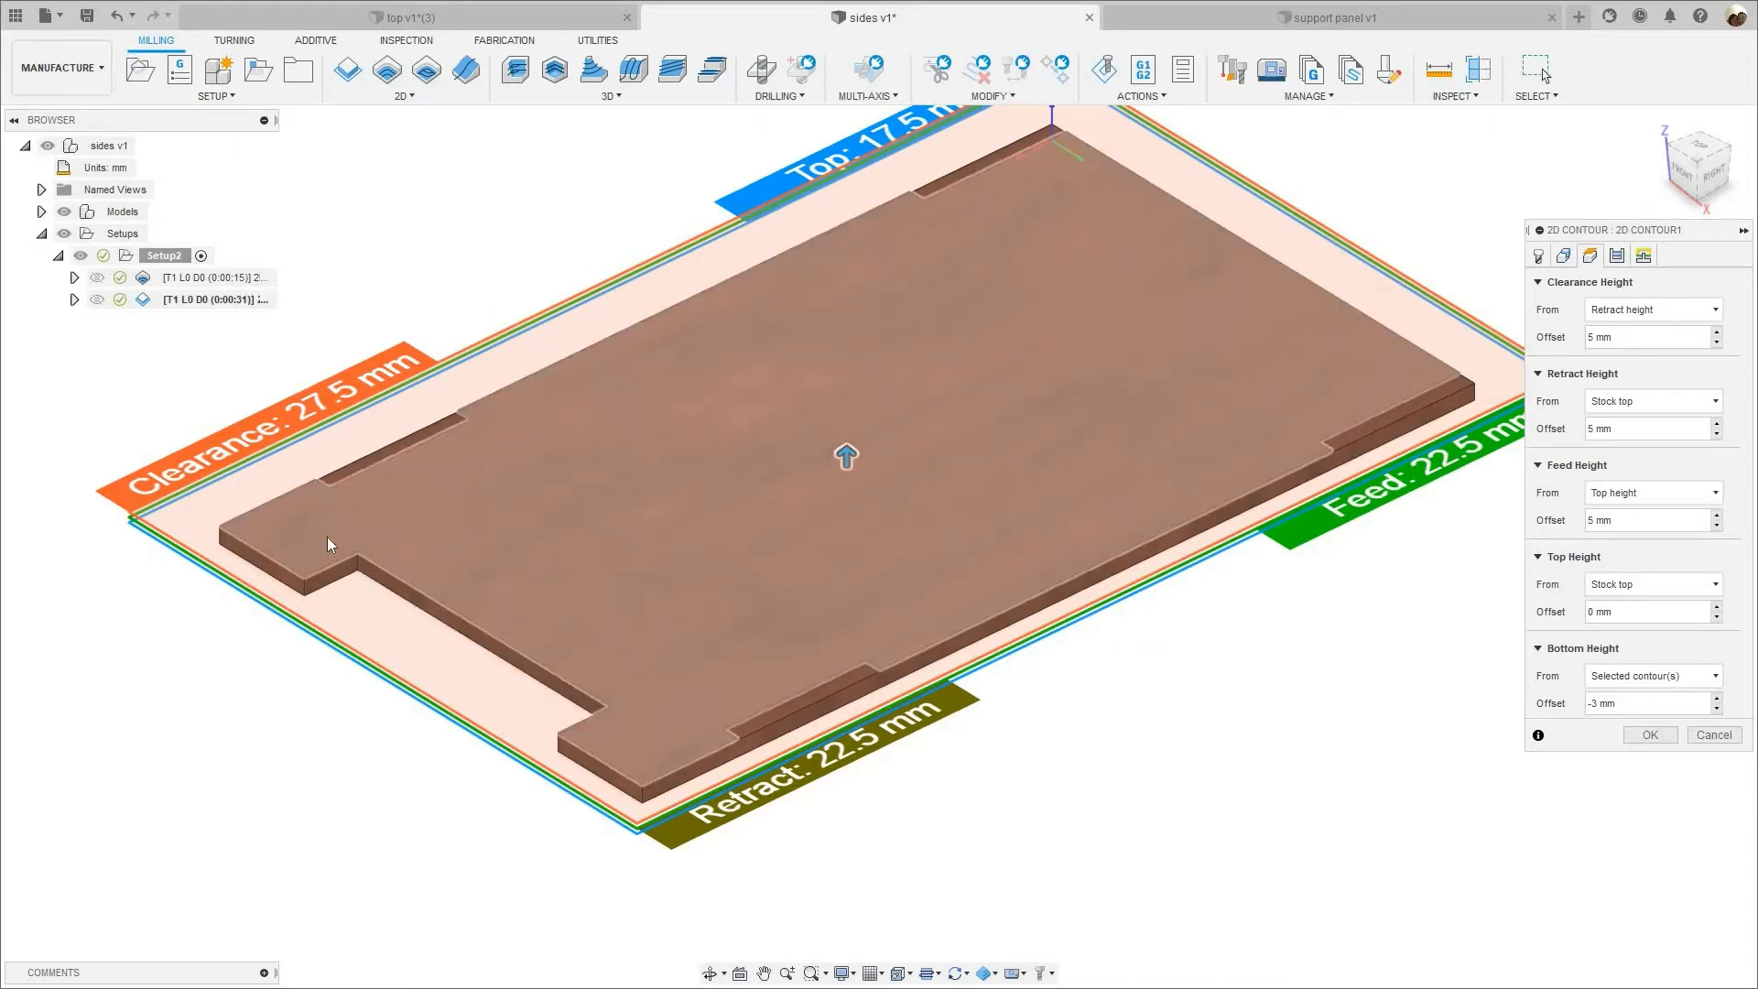
- Inspect the notch's inner corner and side walls where the contour cuts through the panel
{"action": "scroll", "coordinate": [327, 537], "scroll_direction": "up", "scroll_amount": 3}
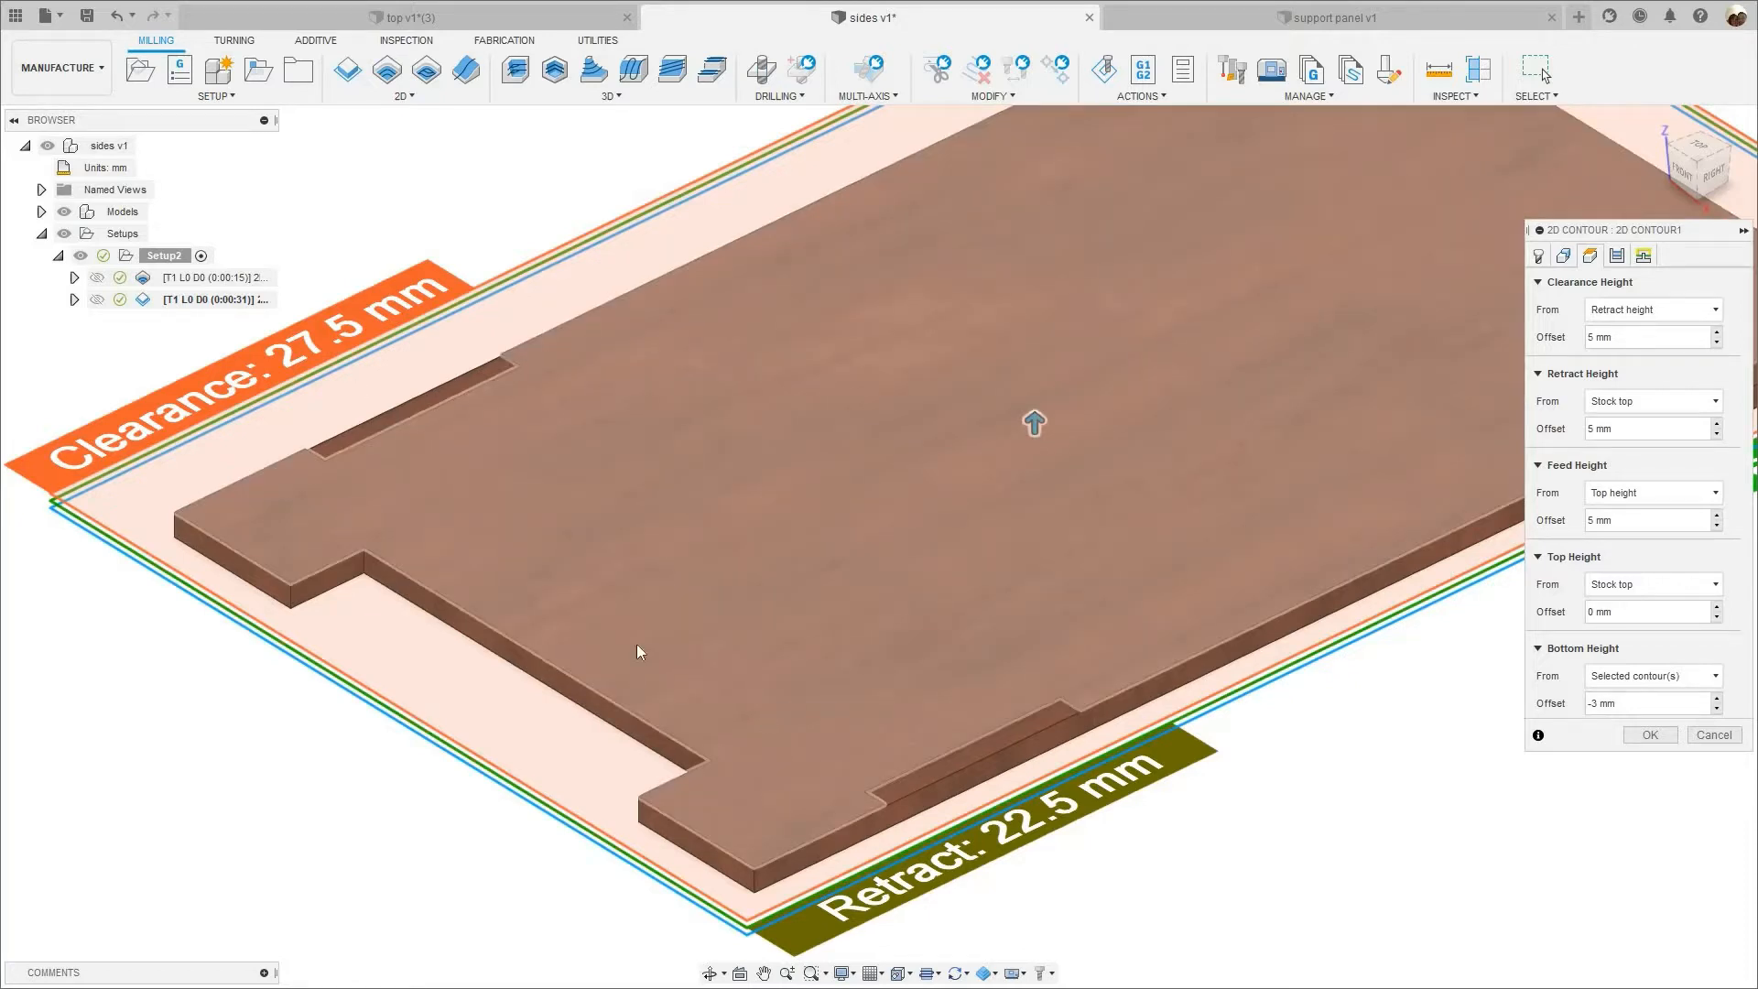
{"action": "scroll", "coordinate": [658, 646], "scroll_direction": "down", "scroll_amount": 2}
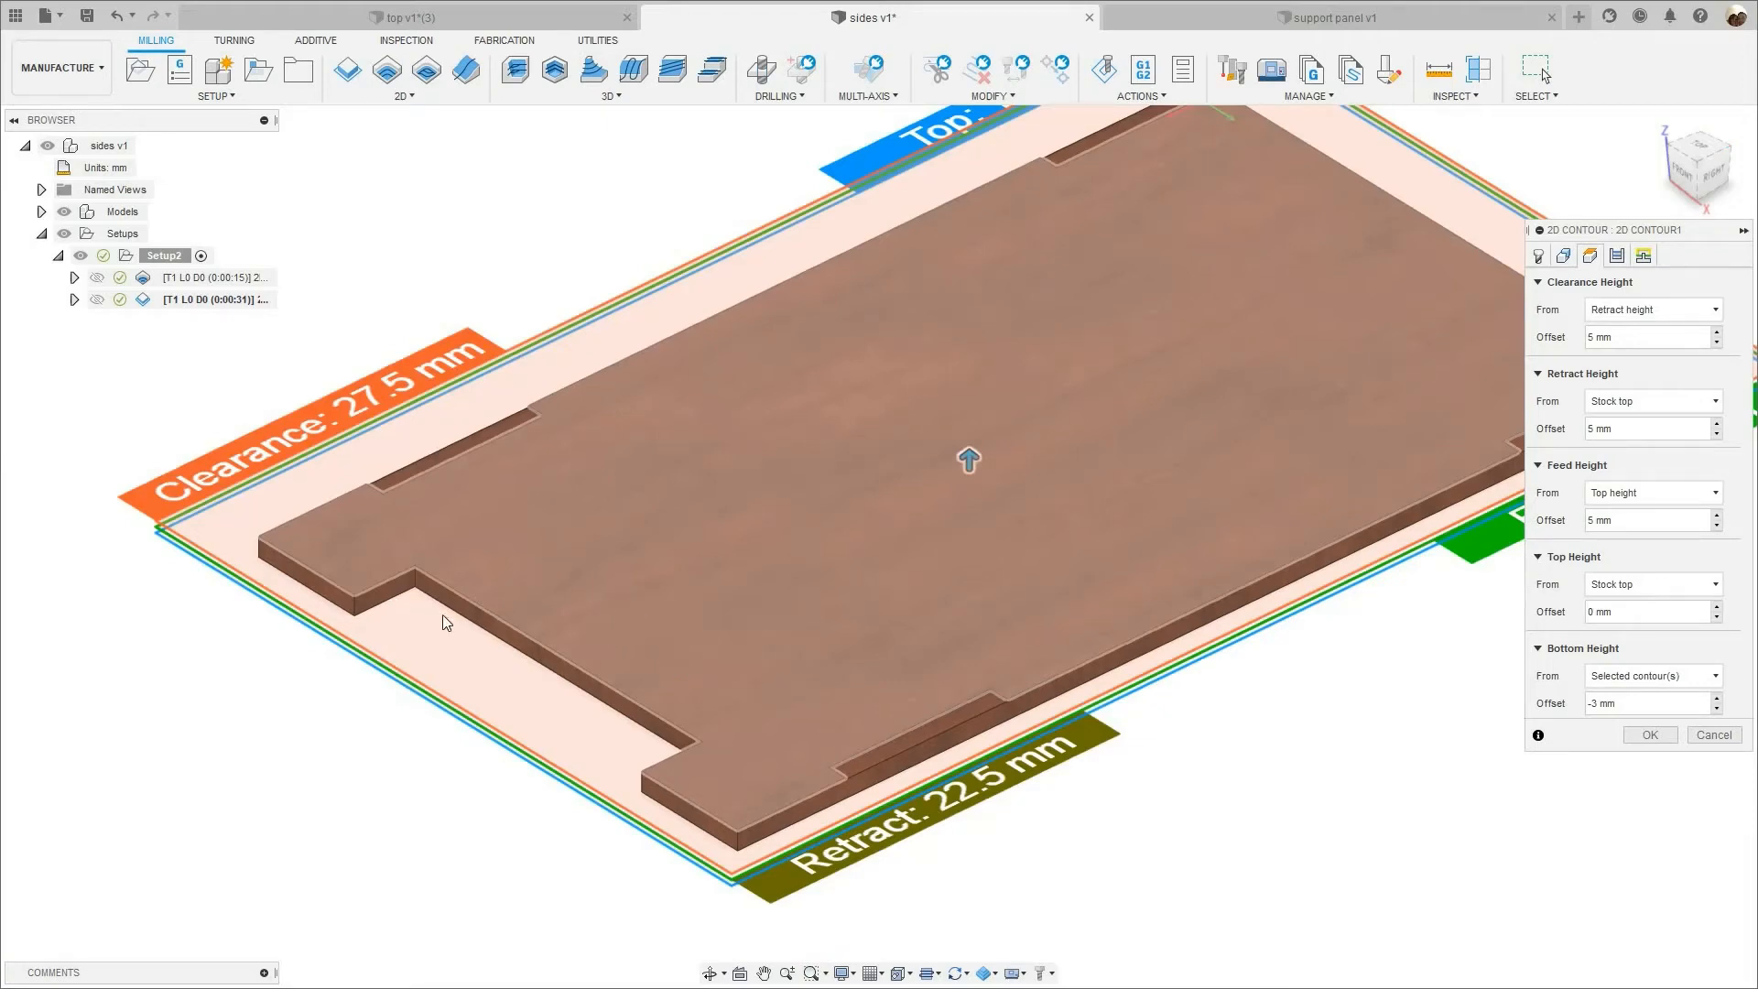
{"action": "scroll", "coordinate": [403, 615], "scroll_direction": "up", "scroll_amount": 1}
{"action": "scroll", "coordinate": [469, 617], "scroll_direction": "up", "scroll_amount": 1}
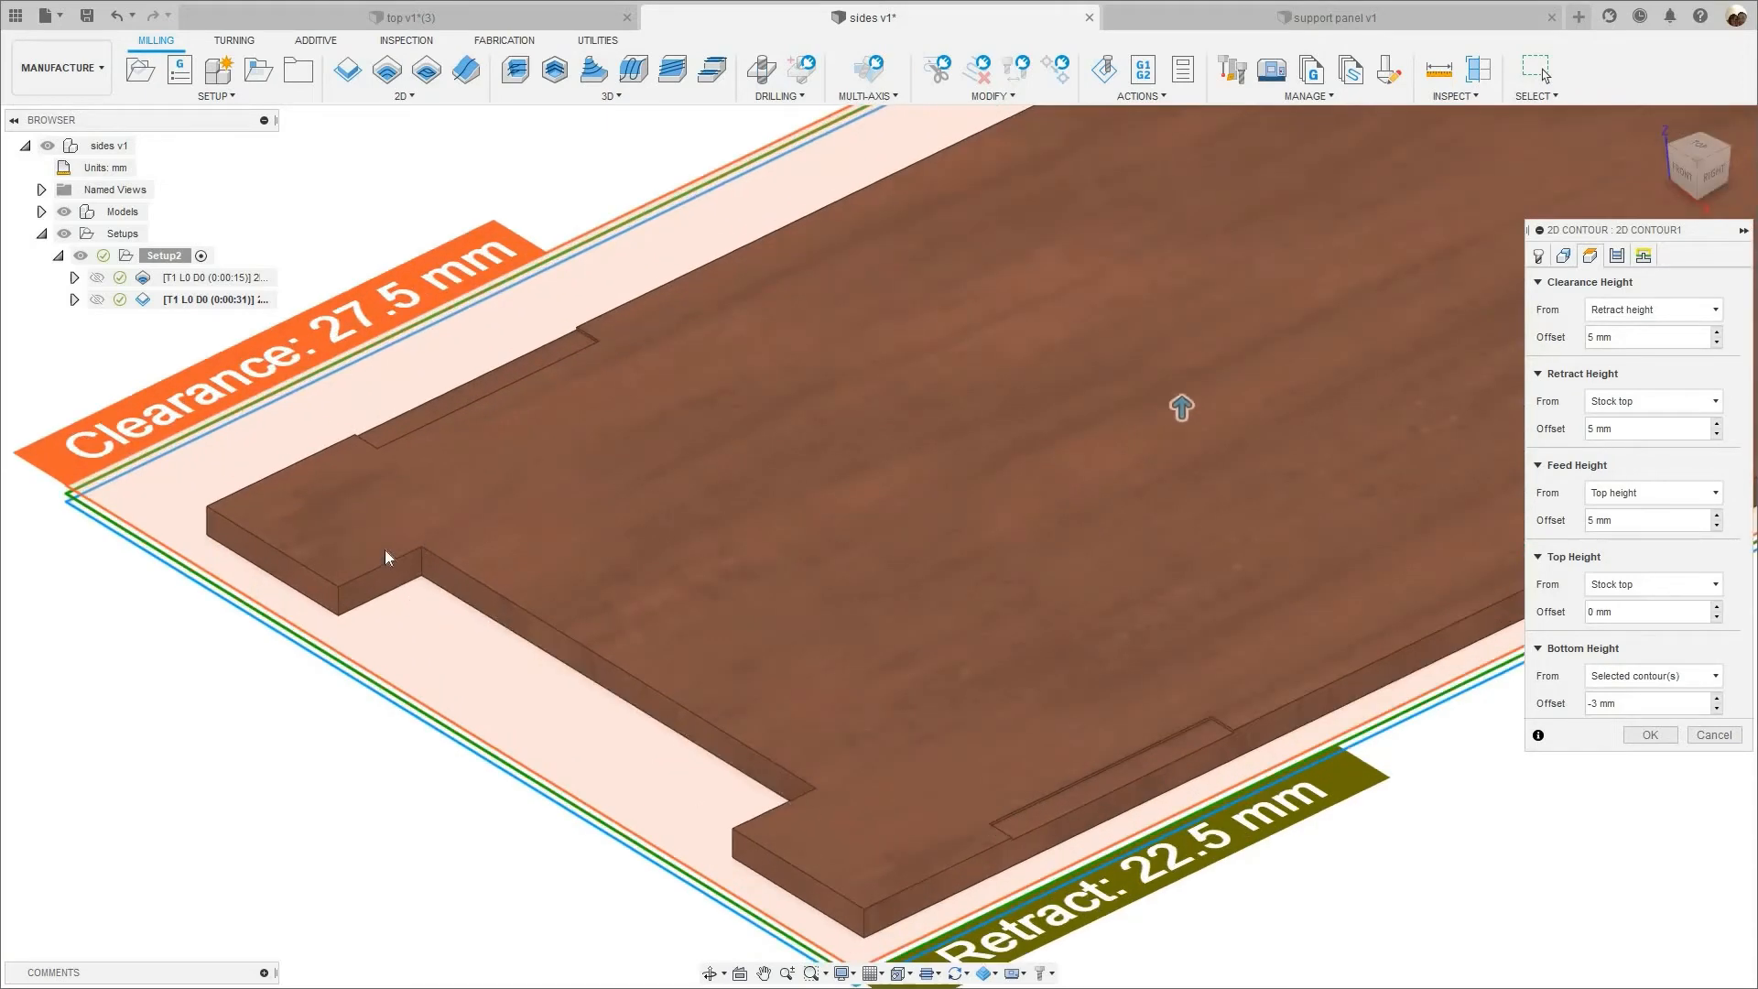
{"action": "scroll", "coordinate": [384, 550], "scroll_direction": "up", "scroll_amount": 1}
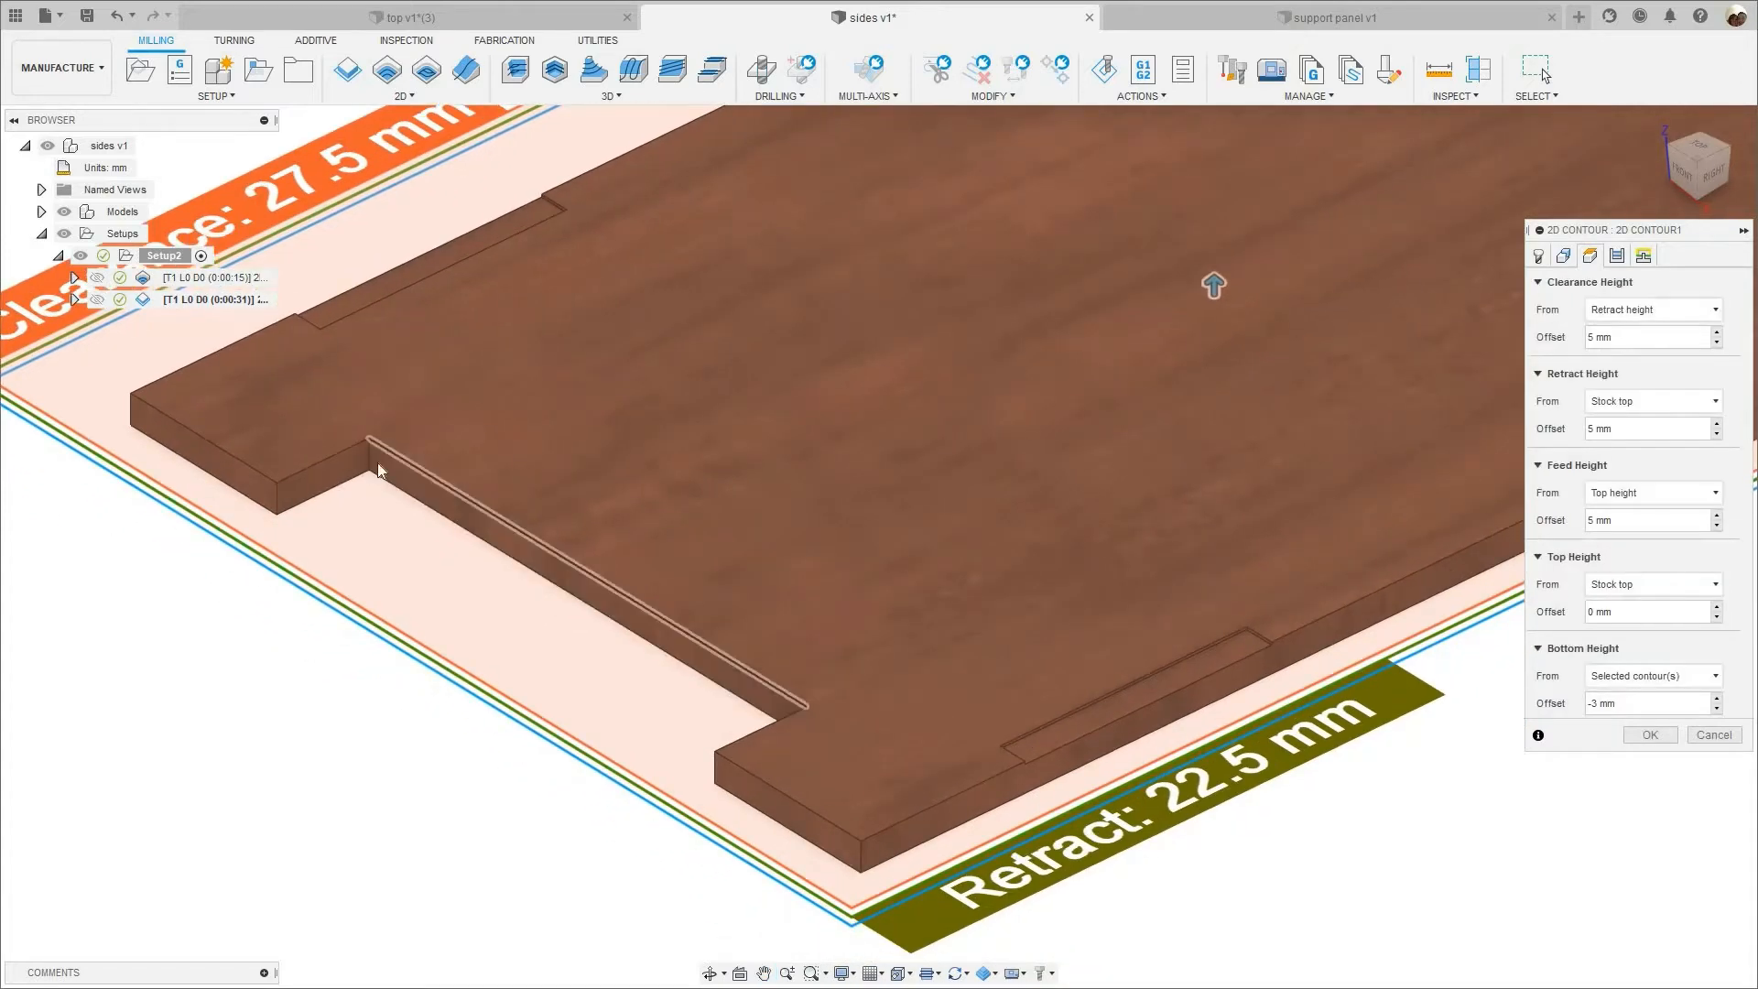
{"action": "scroll", "coordinate": [449, 535], "scroll_direction": "up", "scroll_amount": 2}
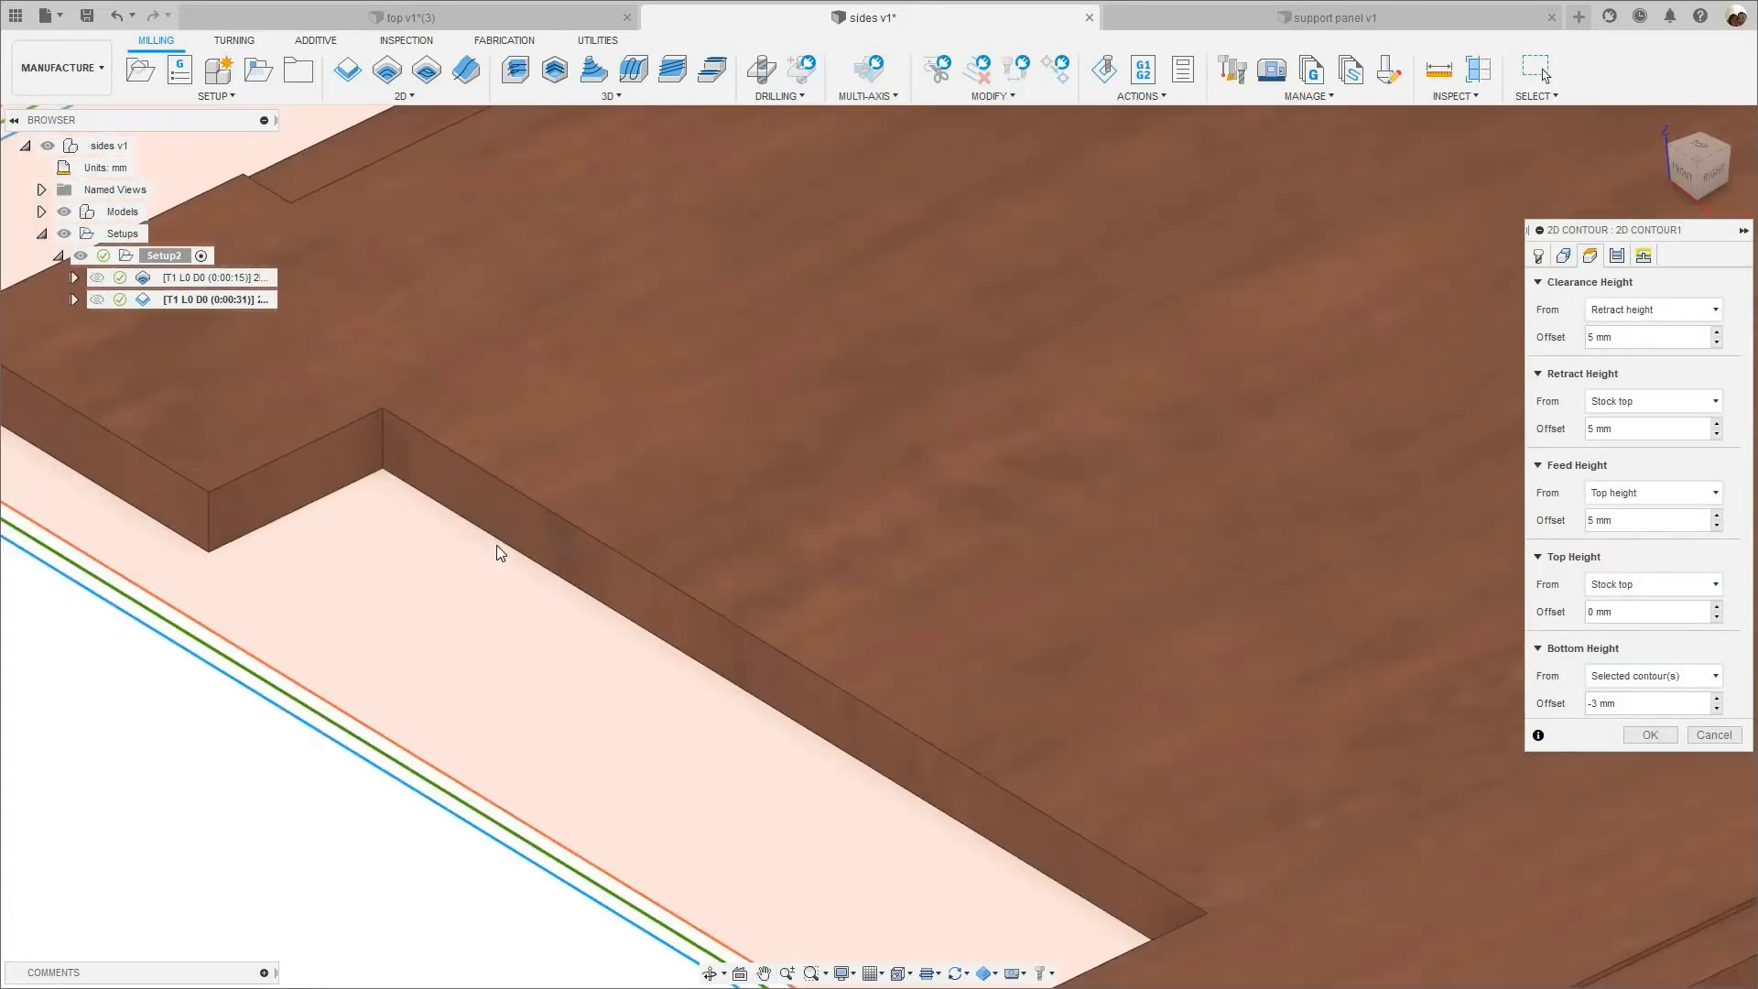
{"action": "scroll", "coordinate": [559, 595], "scroll_direction": "up", "scroll_amount": 1}
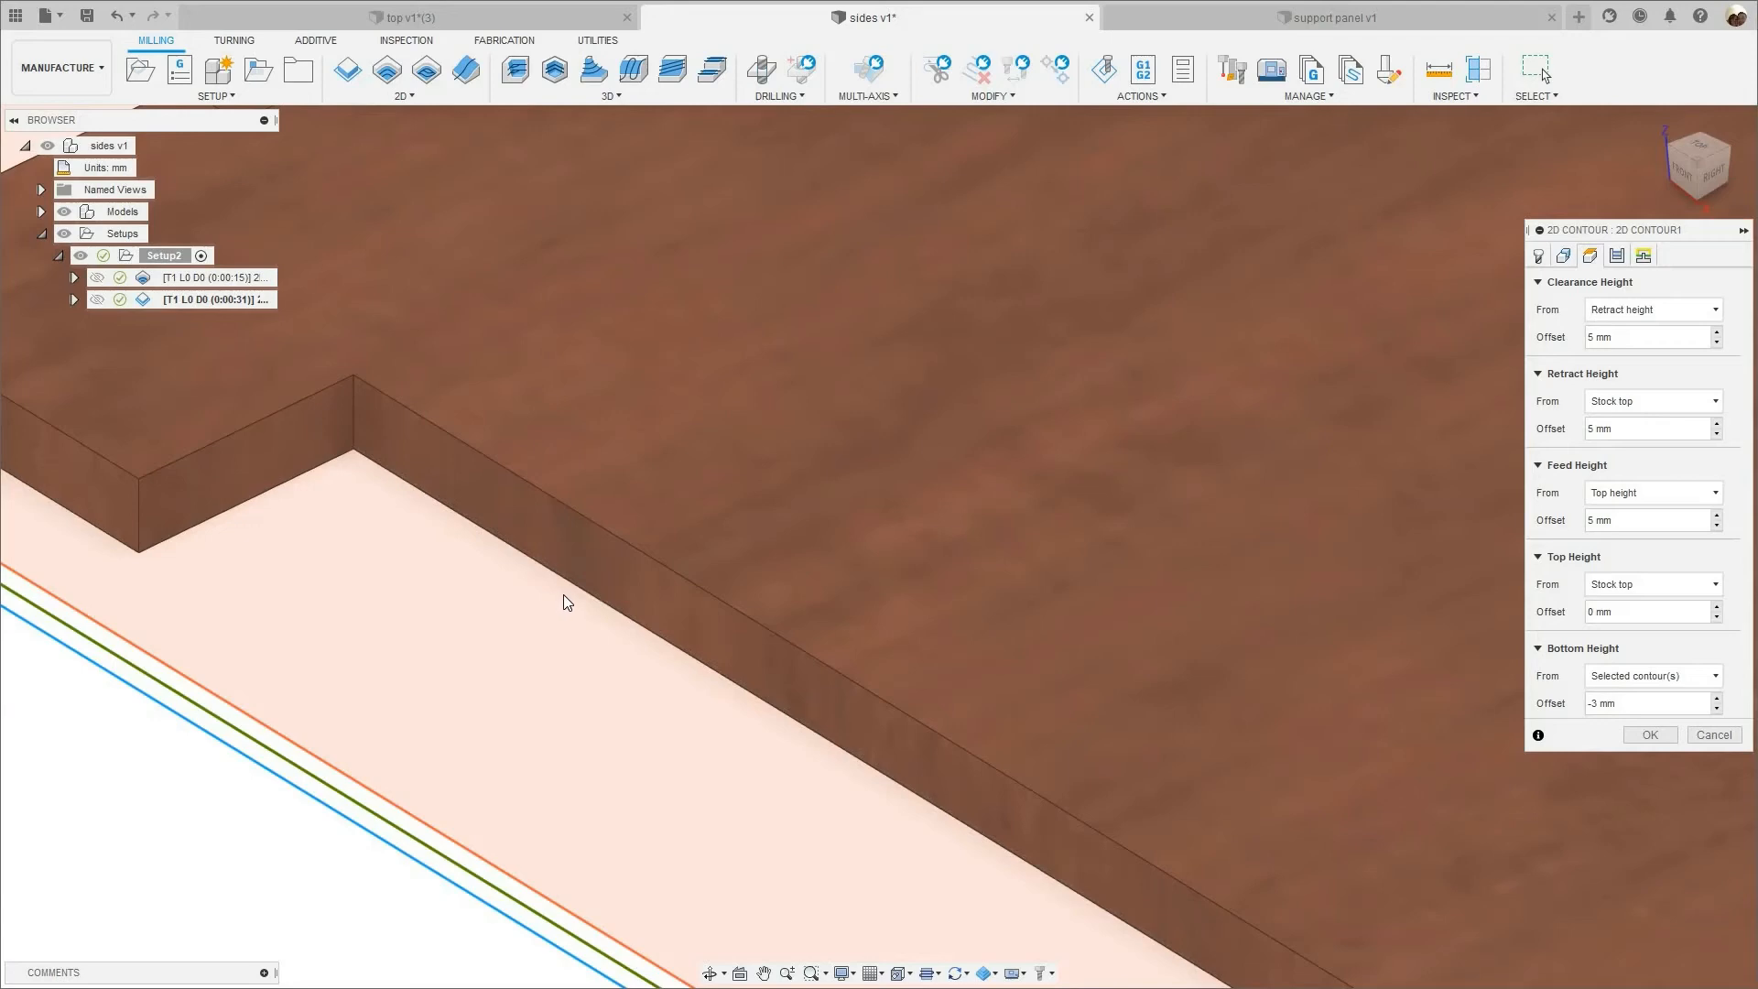
{"action": "scroll", "coordinate": [563, 595], "scroll_direction": "down", "scroll_amount": 4}
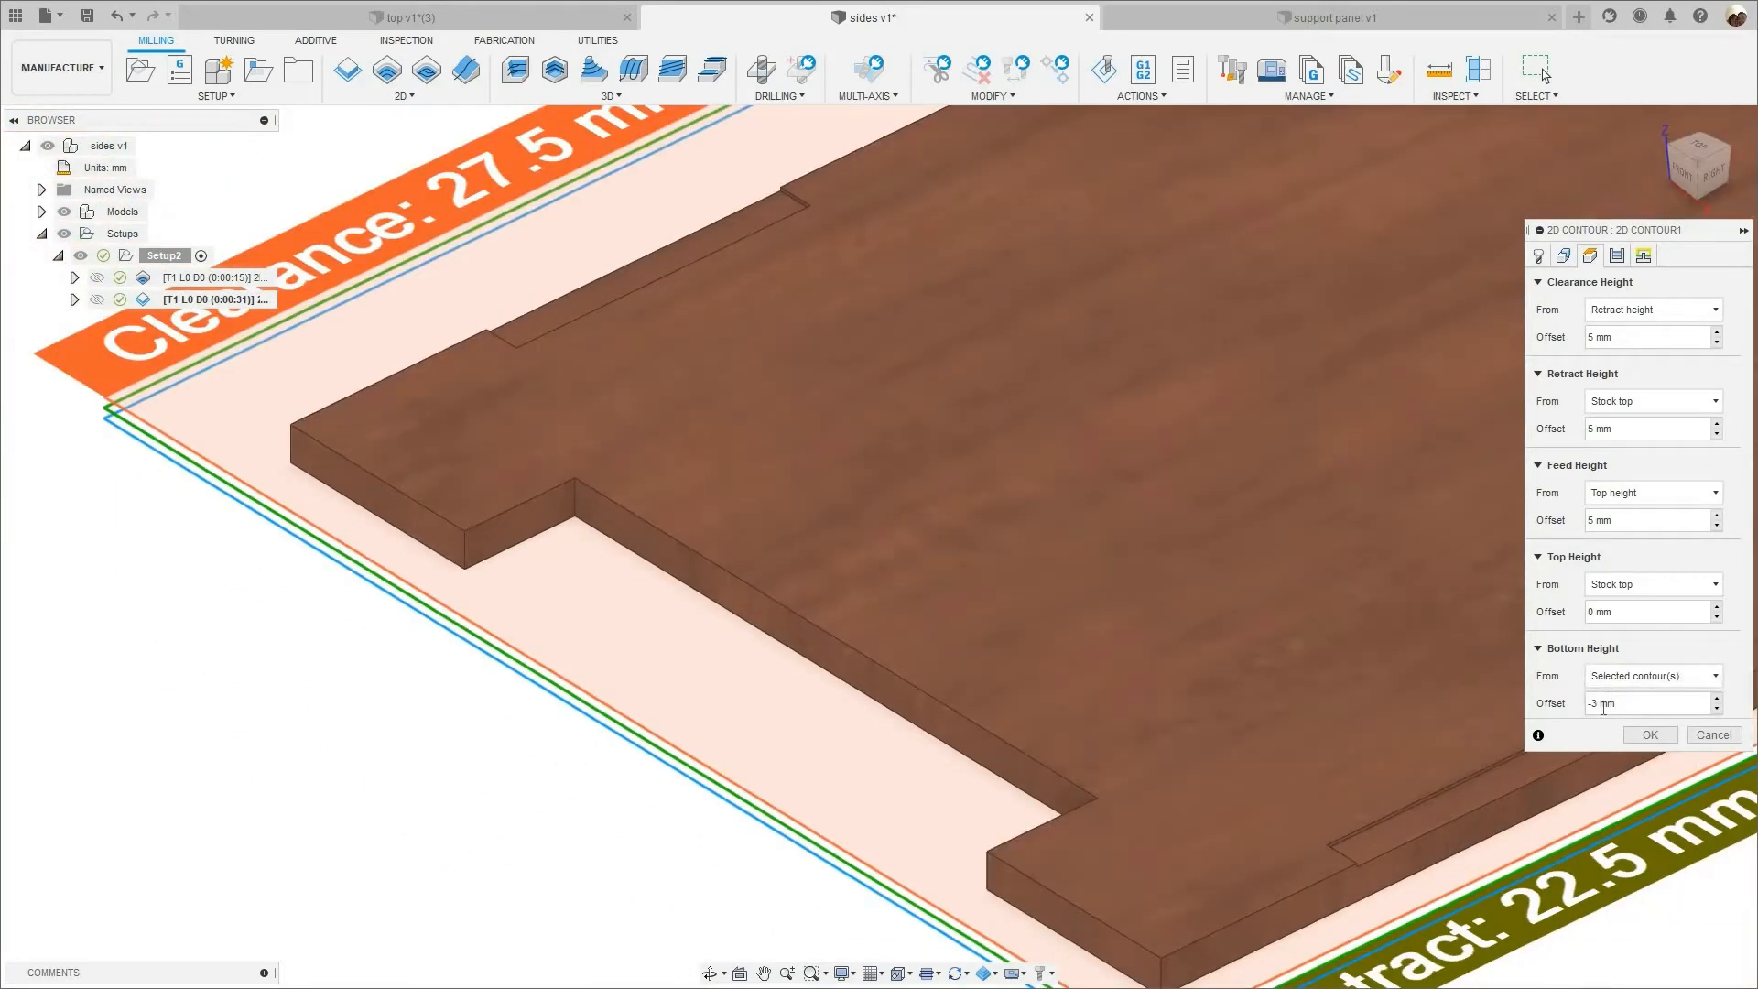
- Compare the notched end of the panel and its edge pockets with the contour's height planes
{"action": "scroll", "coordinate": [902, 560], "scroll_direction": "down", "scroll_amount": 2}
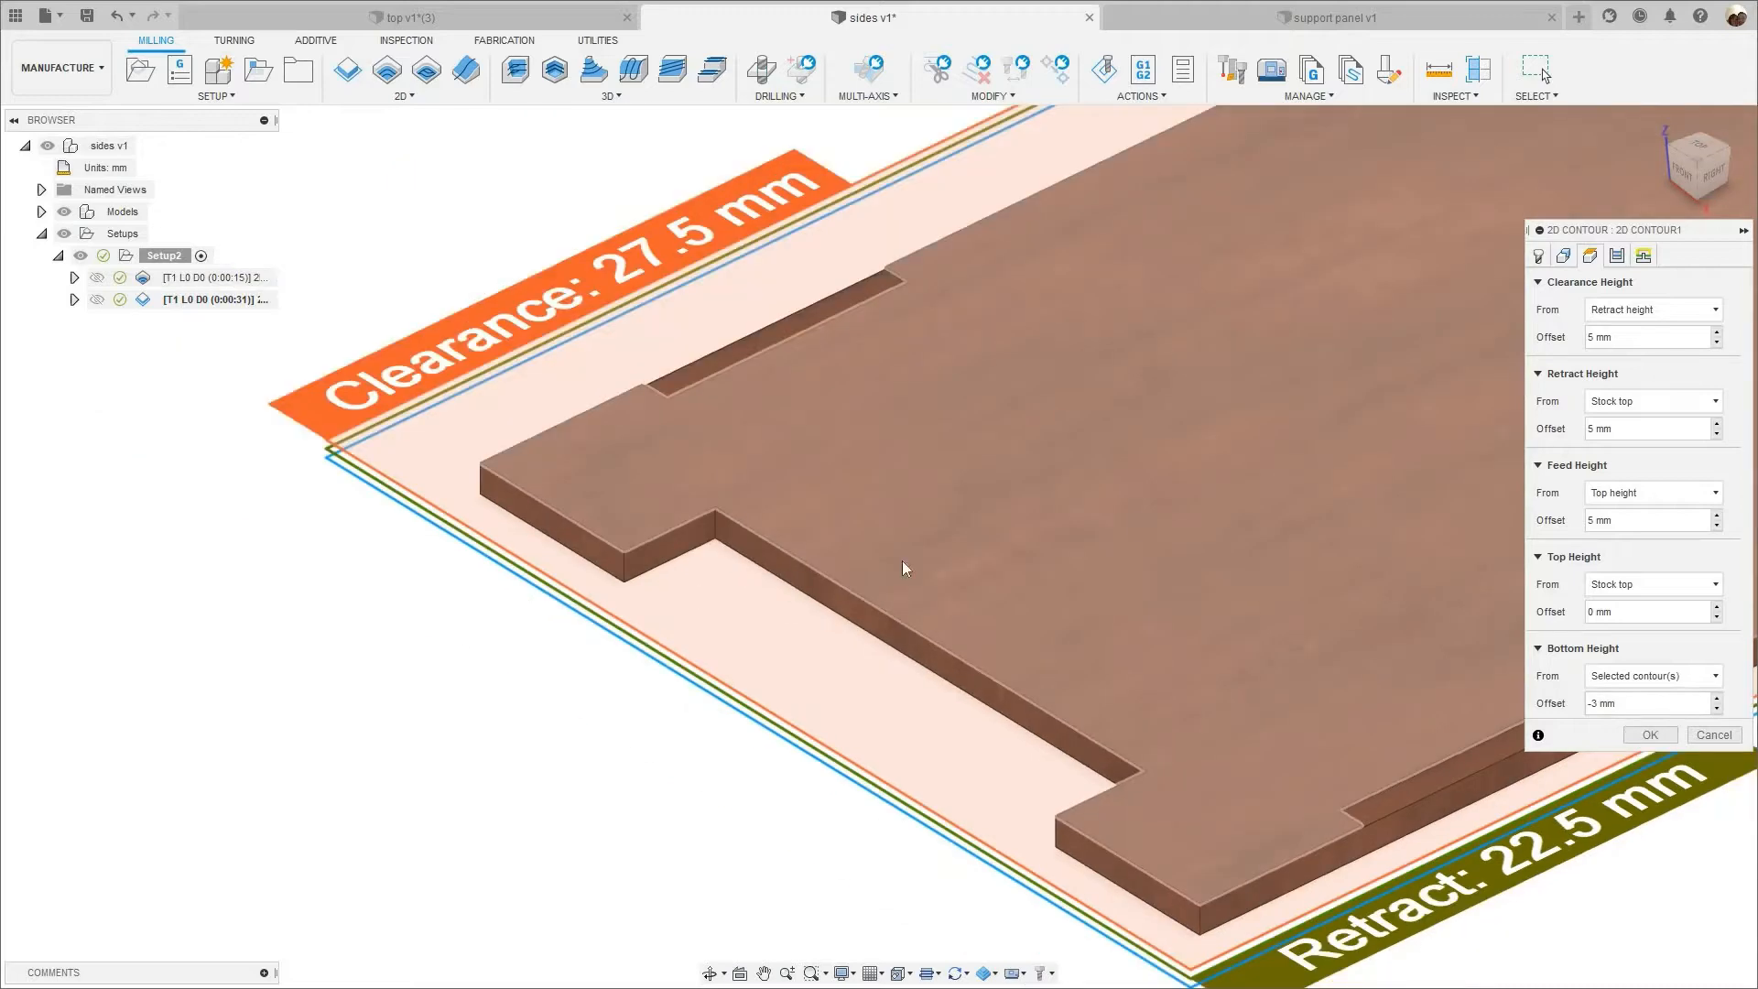
{"action": "middle_click_drag", "start_coordinate": [903, 560], "coordinate": [728, 532]}
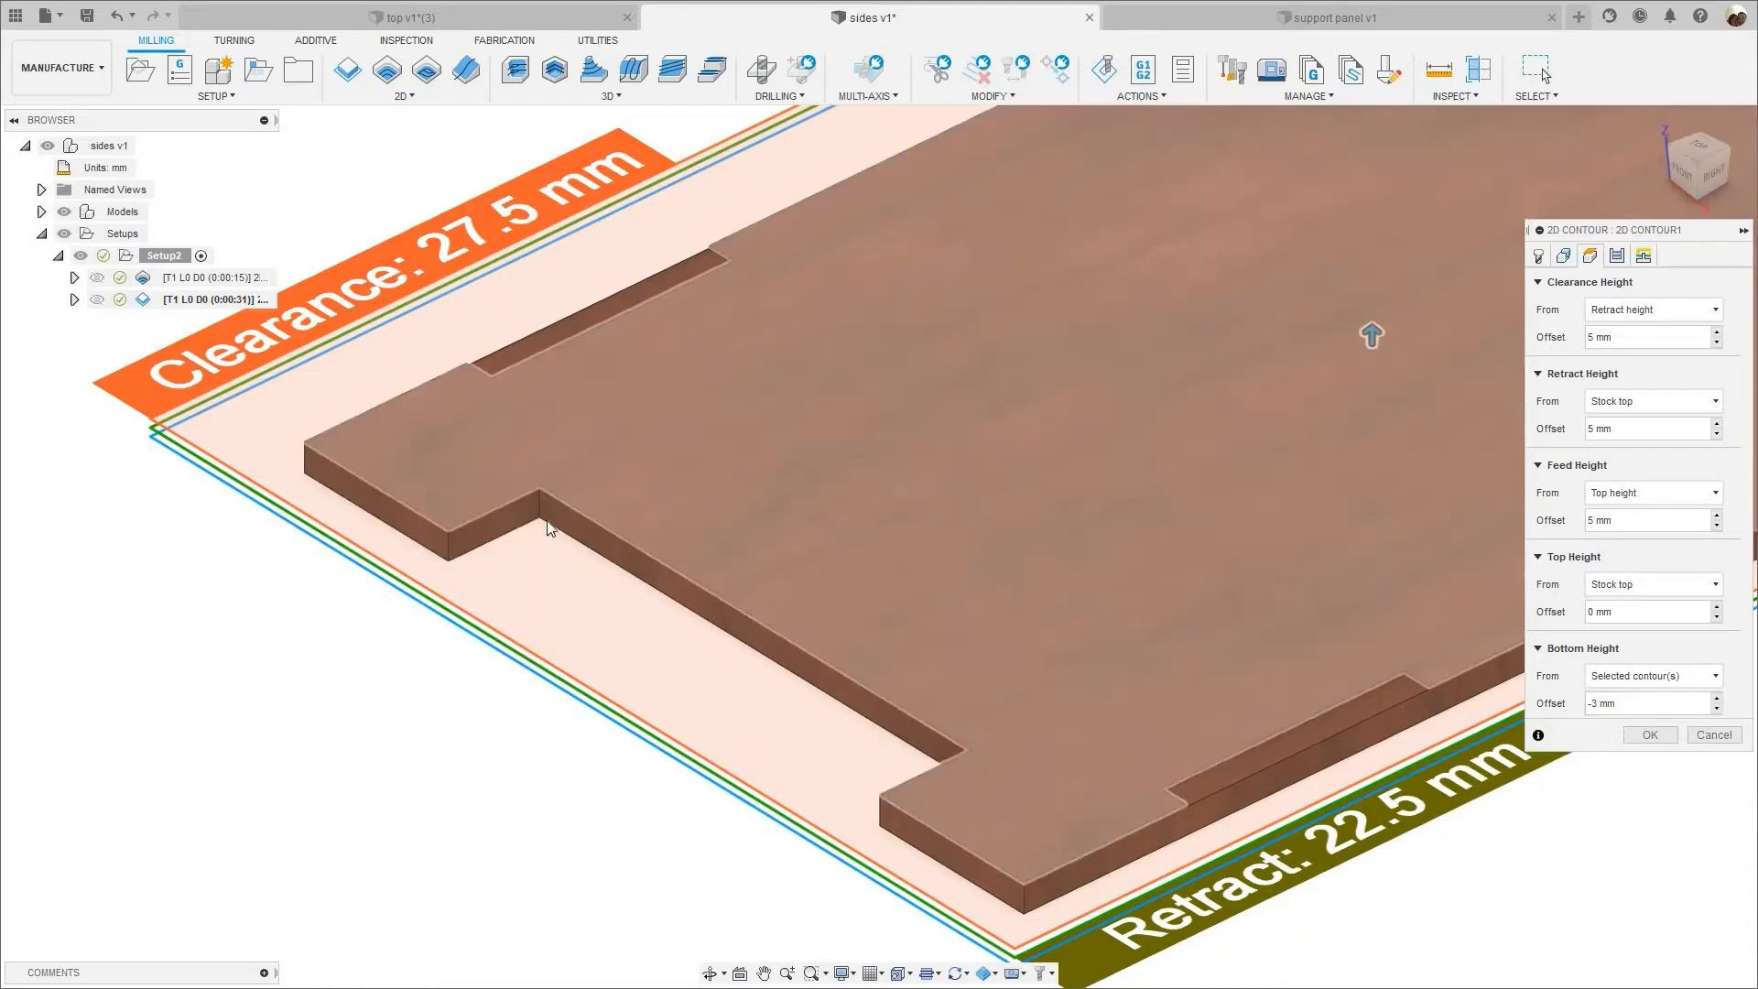
{"action": "middle_click_drag", "start_coordinate": [631, 353], "coordinate": [363, 479]}
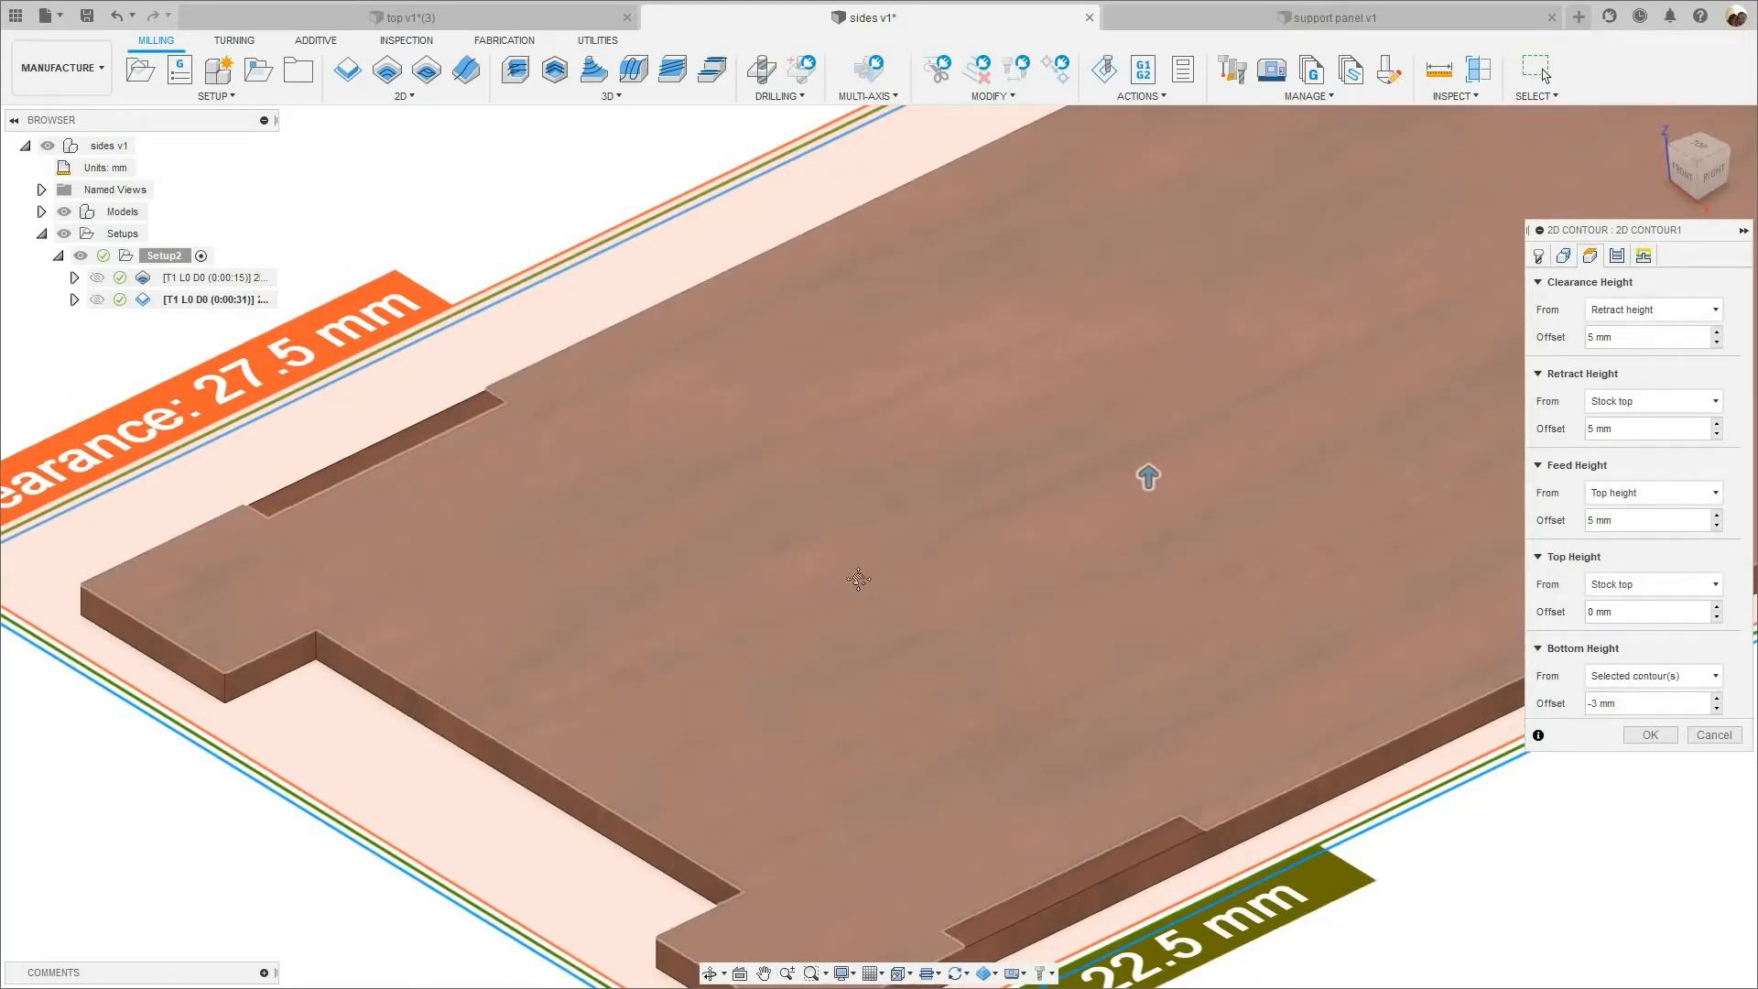
{"action": "scroll", "coordinate": [451, 655], "scroll_direction": "down", "scroll_amount": 2}
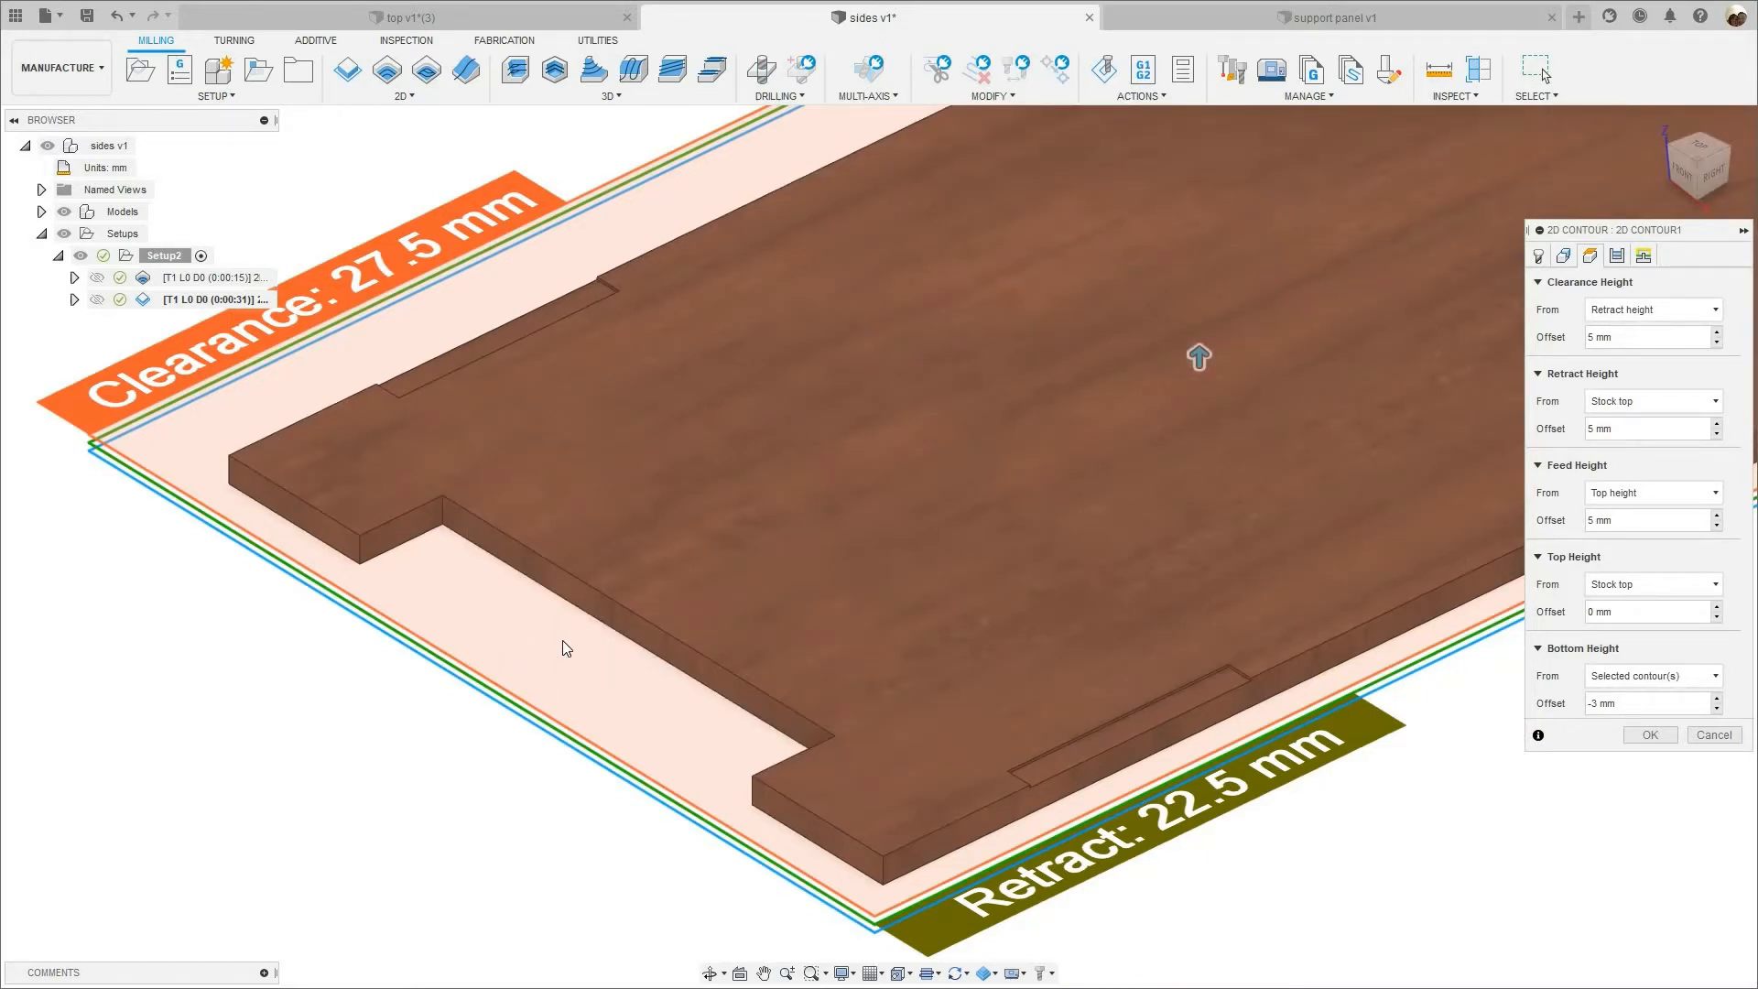
{"action": "scroll", "coordinate": [562, 640], "scroll_direction": "up", "scroll_amount": 2}
{"action": "scroll", "coordinate": [562, 639], "scroll_direction": "down", "scroll_amount": 3}
{"action": "scroll", "coordinate": [1126, 498], "scroll_direction": "down", "scroll_amount": 2}
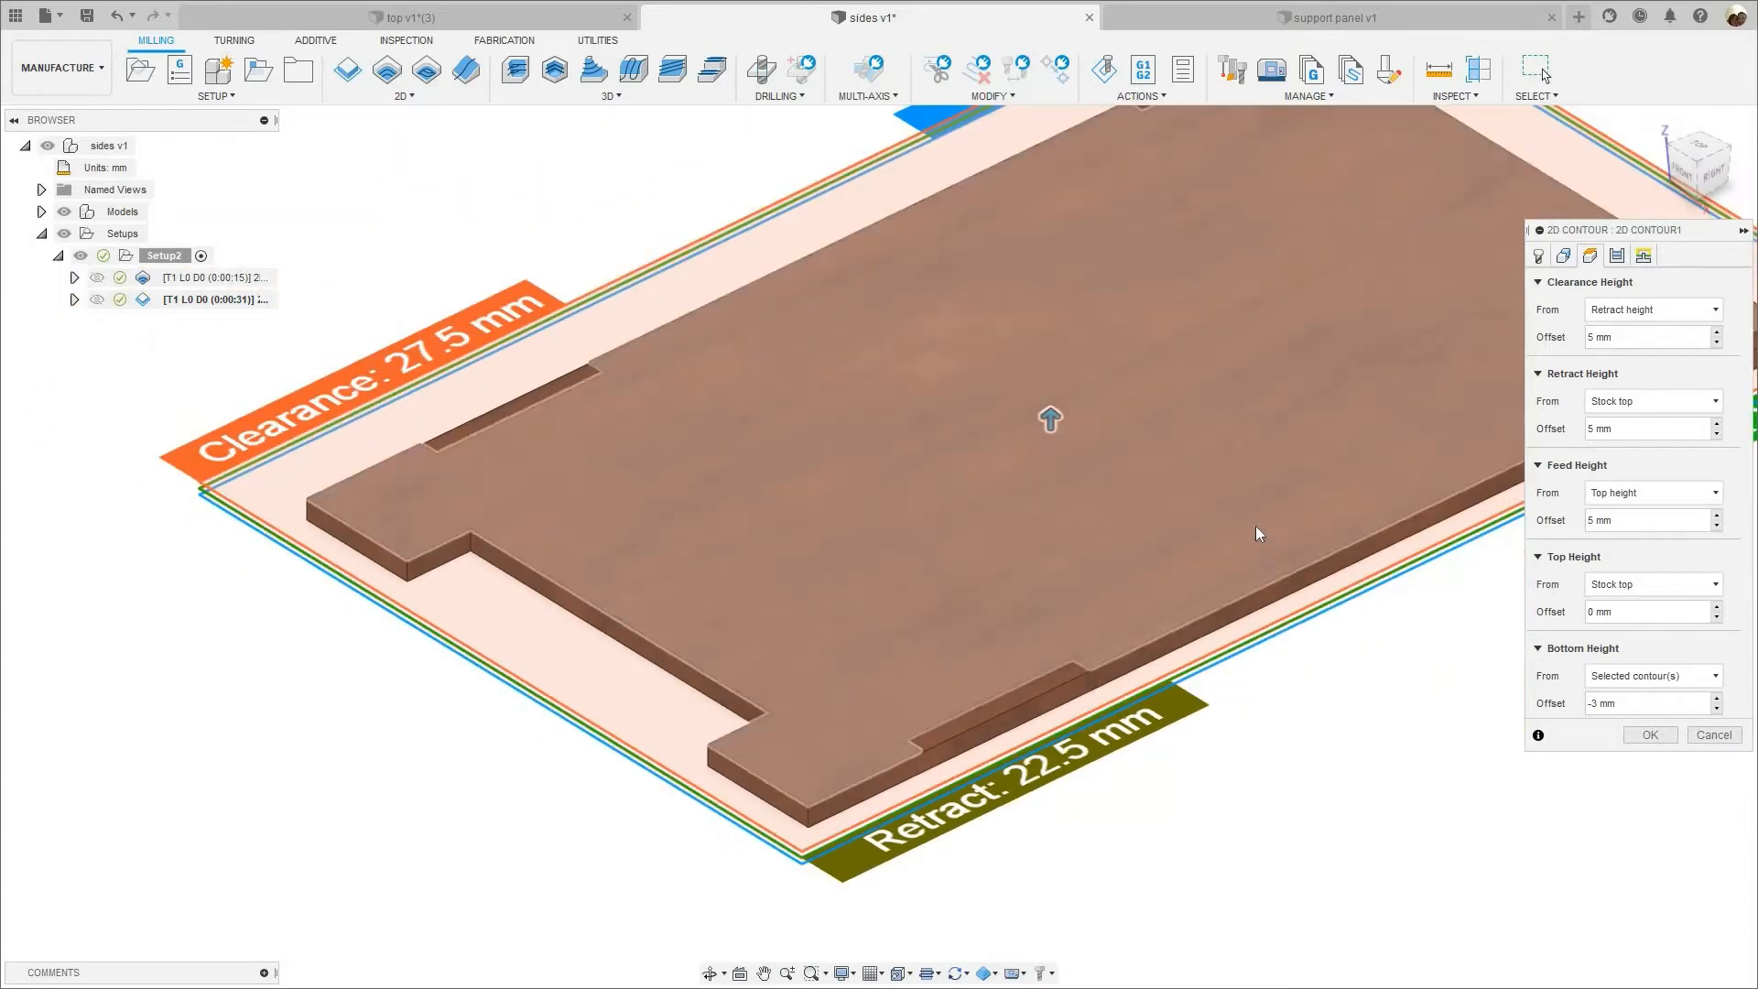
- Review the 2D Contour's passes settings, including Multiple Depths and Smoothing, and show its linking settings
{"action": "scroll", "coordinate": [1124, 456], "scroll_direction": "down", "scroll_amount": 3}
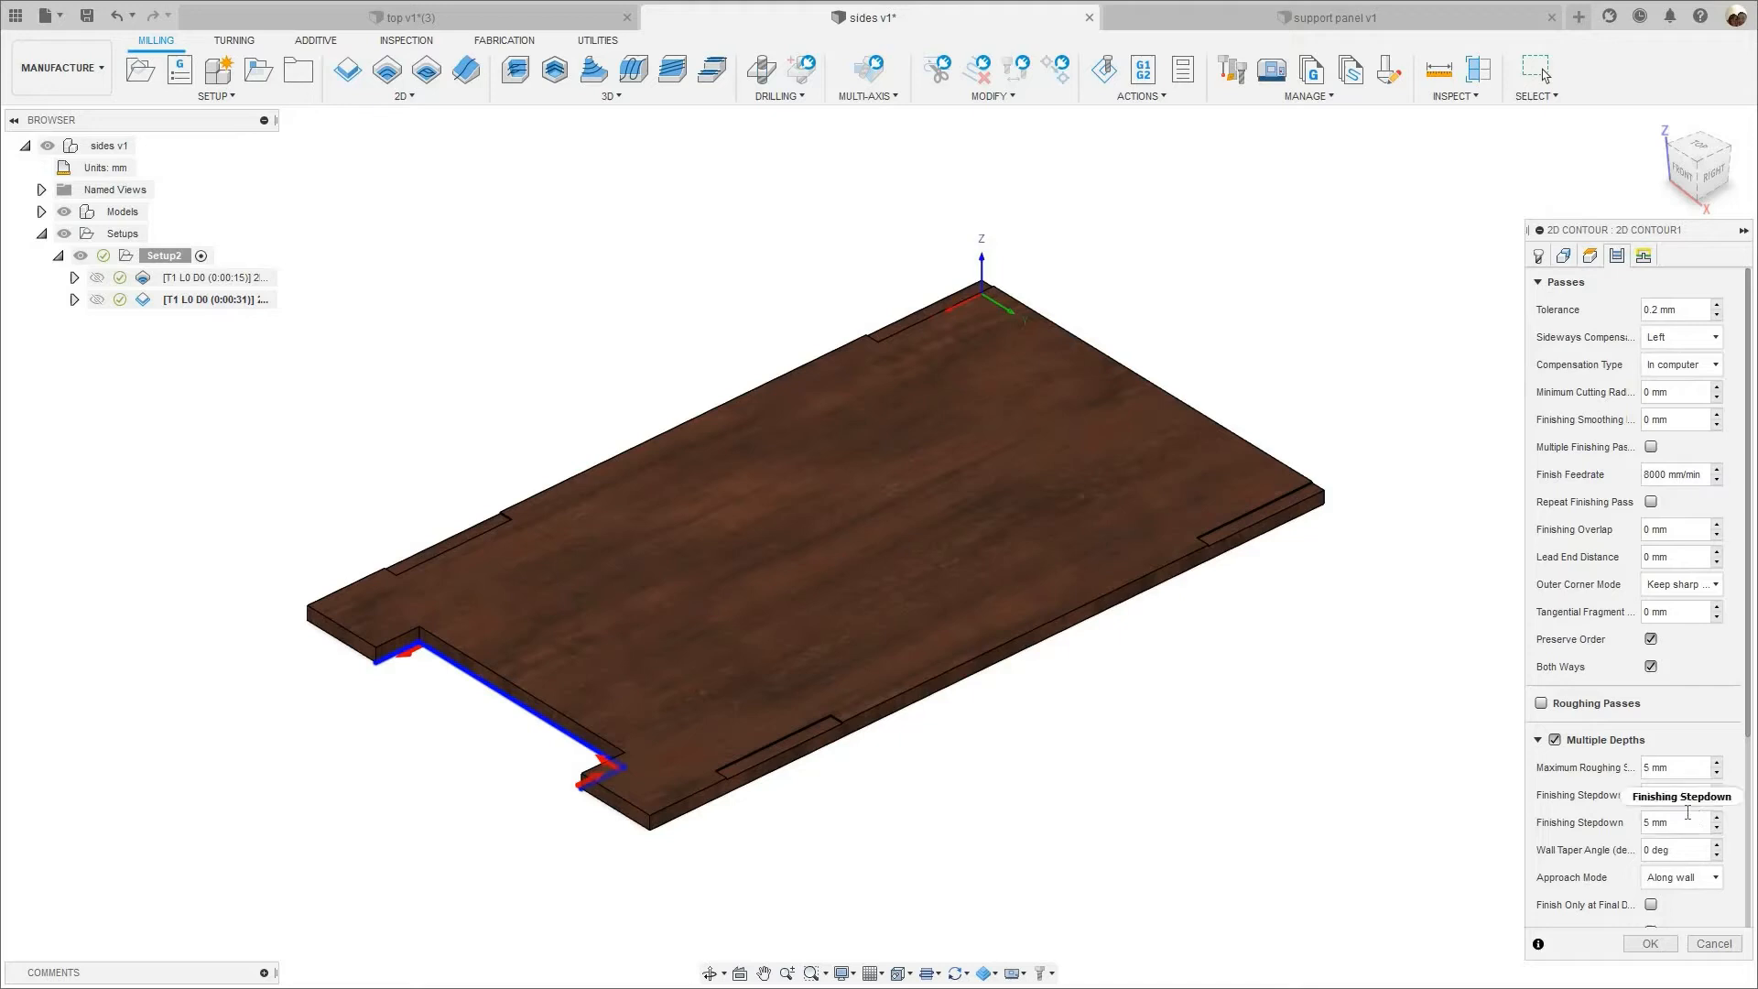
{"action": "scroll", "coordinate": [1575, 778], "scroll_direction": "down", "scroll_amount": 3}
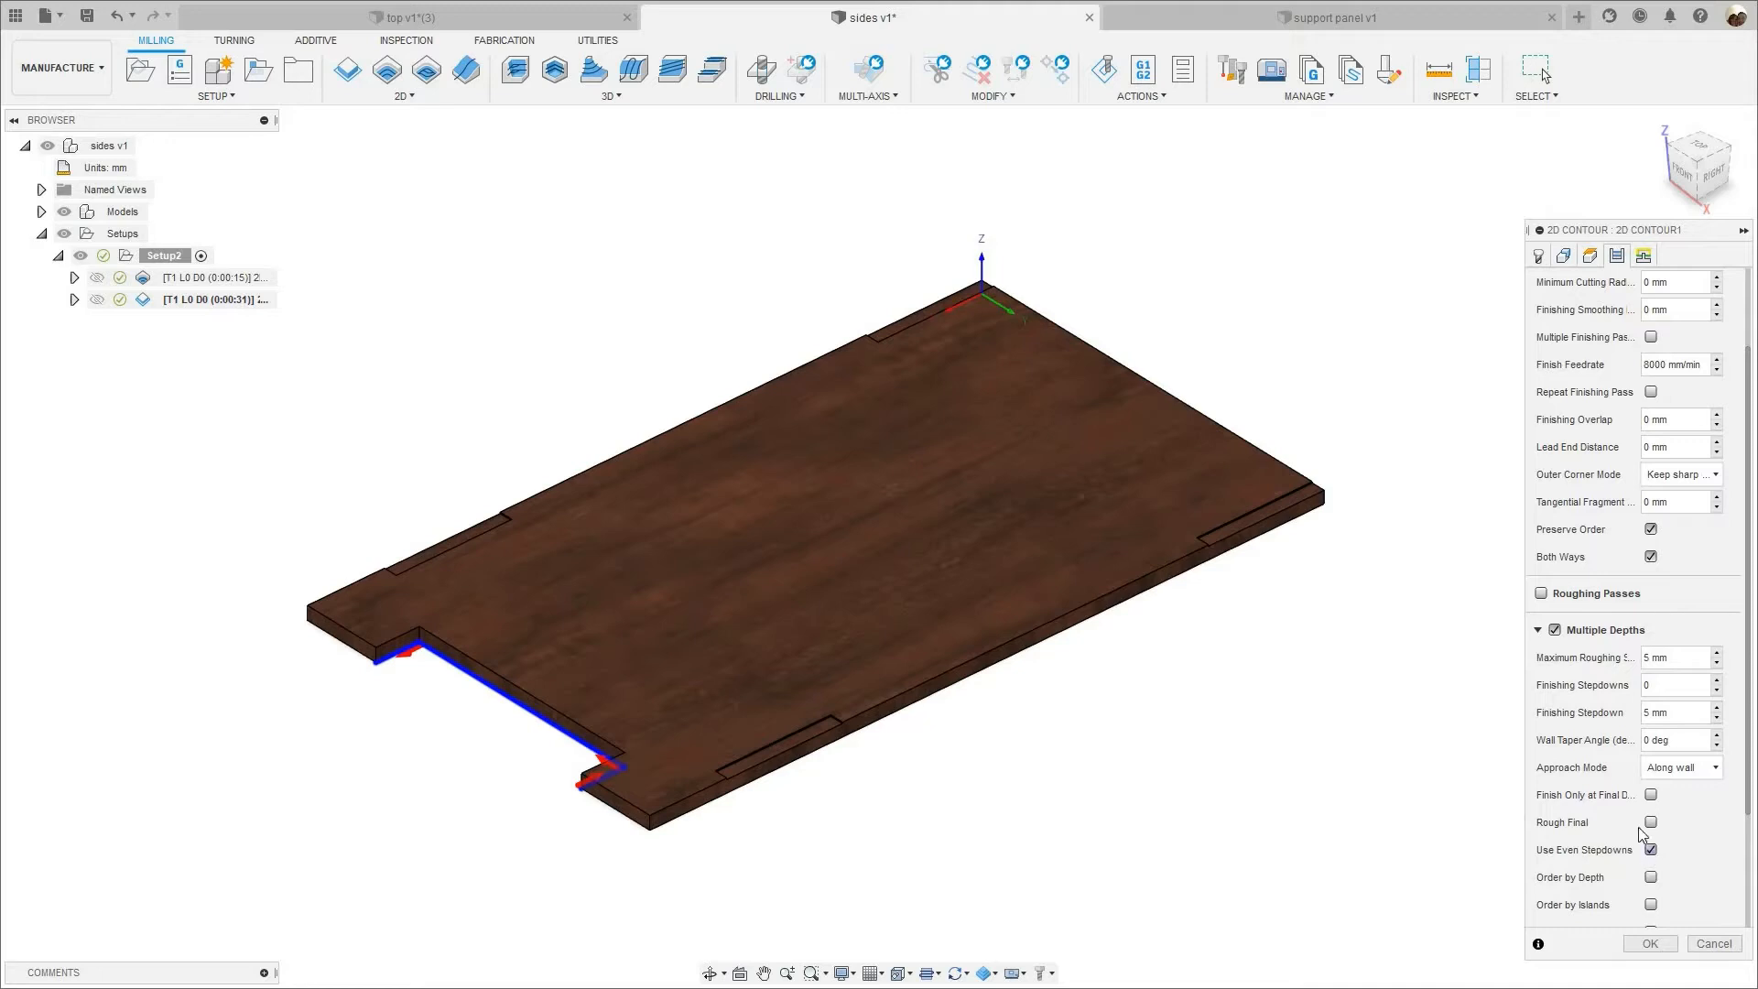
{"action": "scroll", "coordinate": [1684, 774], "scroll_direction": "down", "scroll_amount": 3}
{"action": "scroll", "coordinate": [1689, 783], "scroll_direction": "down", "scroll_amount": 2}
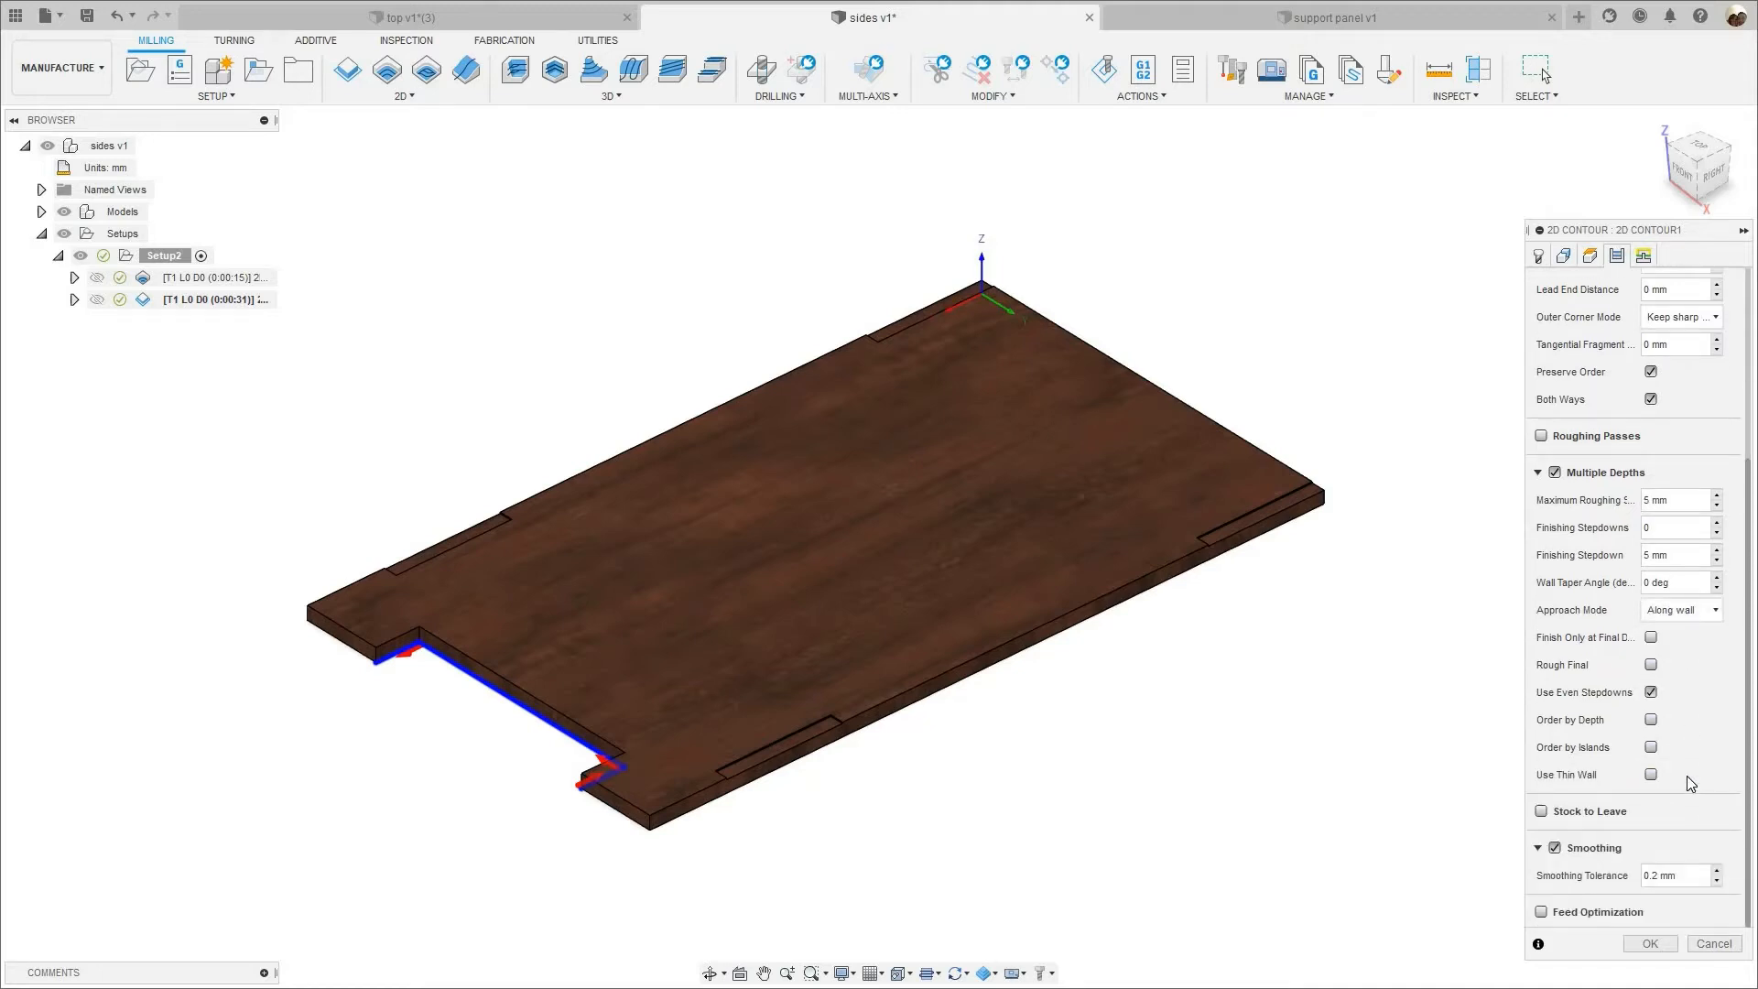
{"action": "scroll", "coordinate": [1686, 776], "scroll_direction": "up", "scroll_amount": 4}
{"action": "scroll", "coordinate": [1629, 366], "scroll_direction": "up", "scroll_amount": 1}
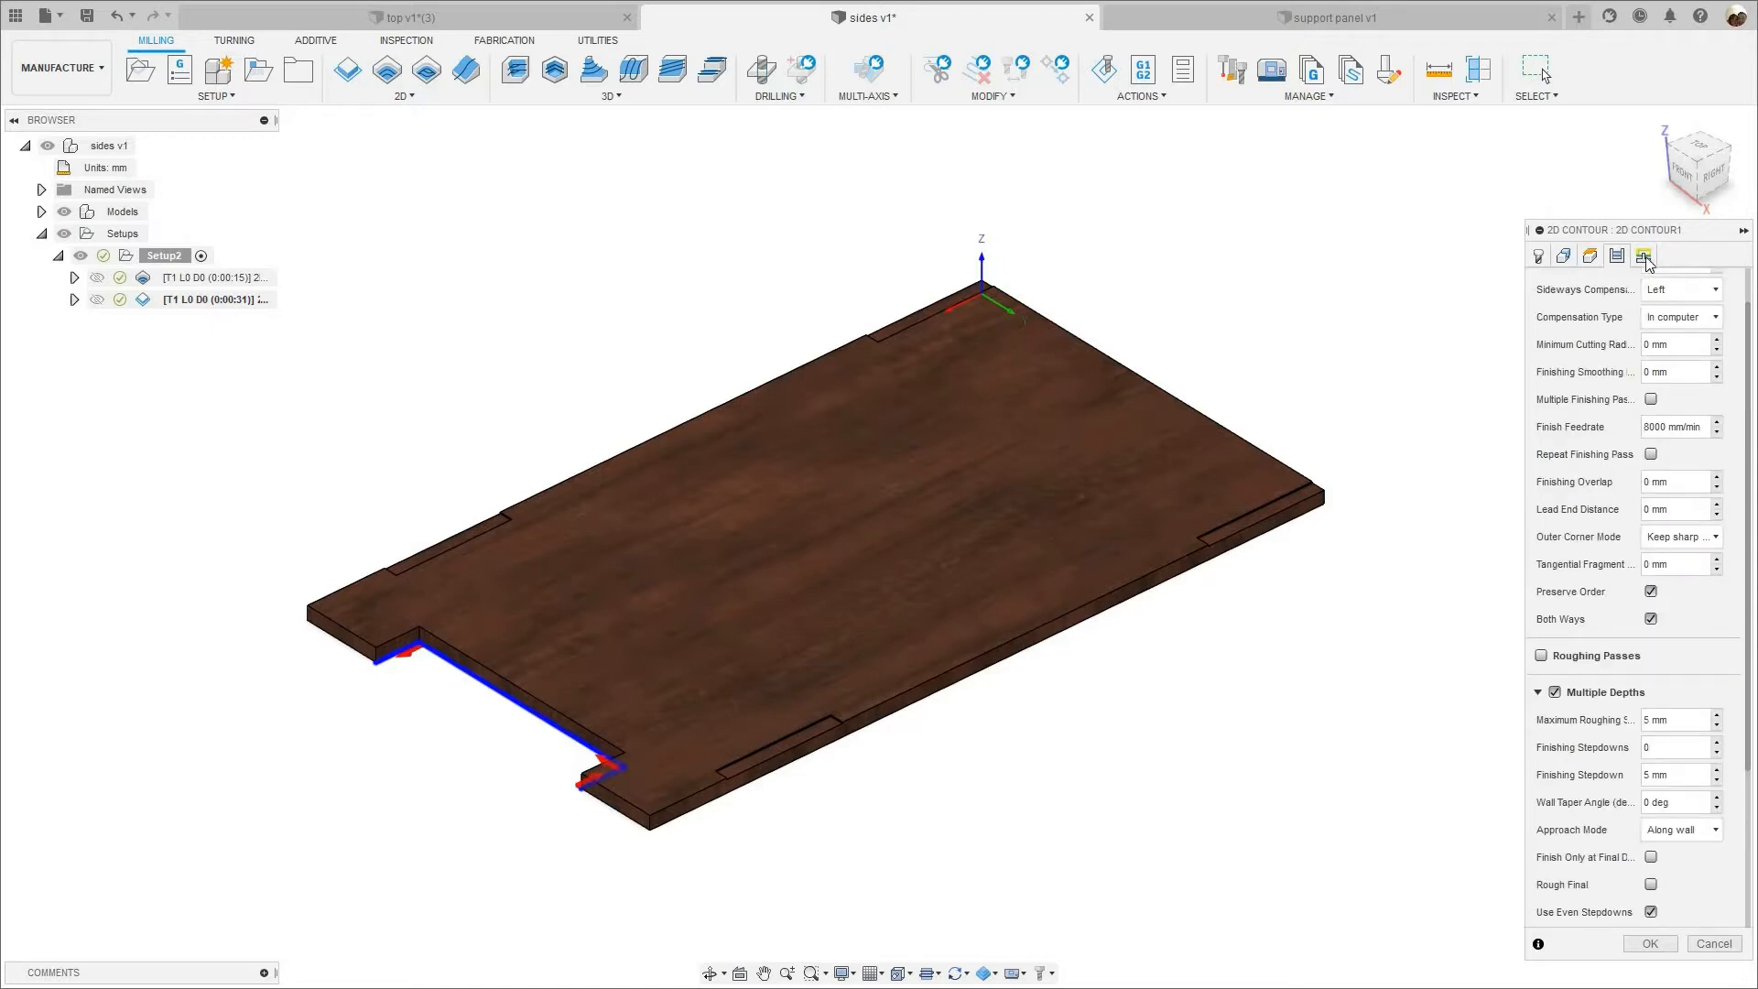
{"action": "left_click", "coordinate": [1644, 257]}
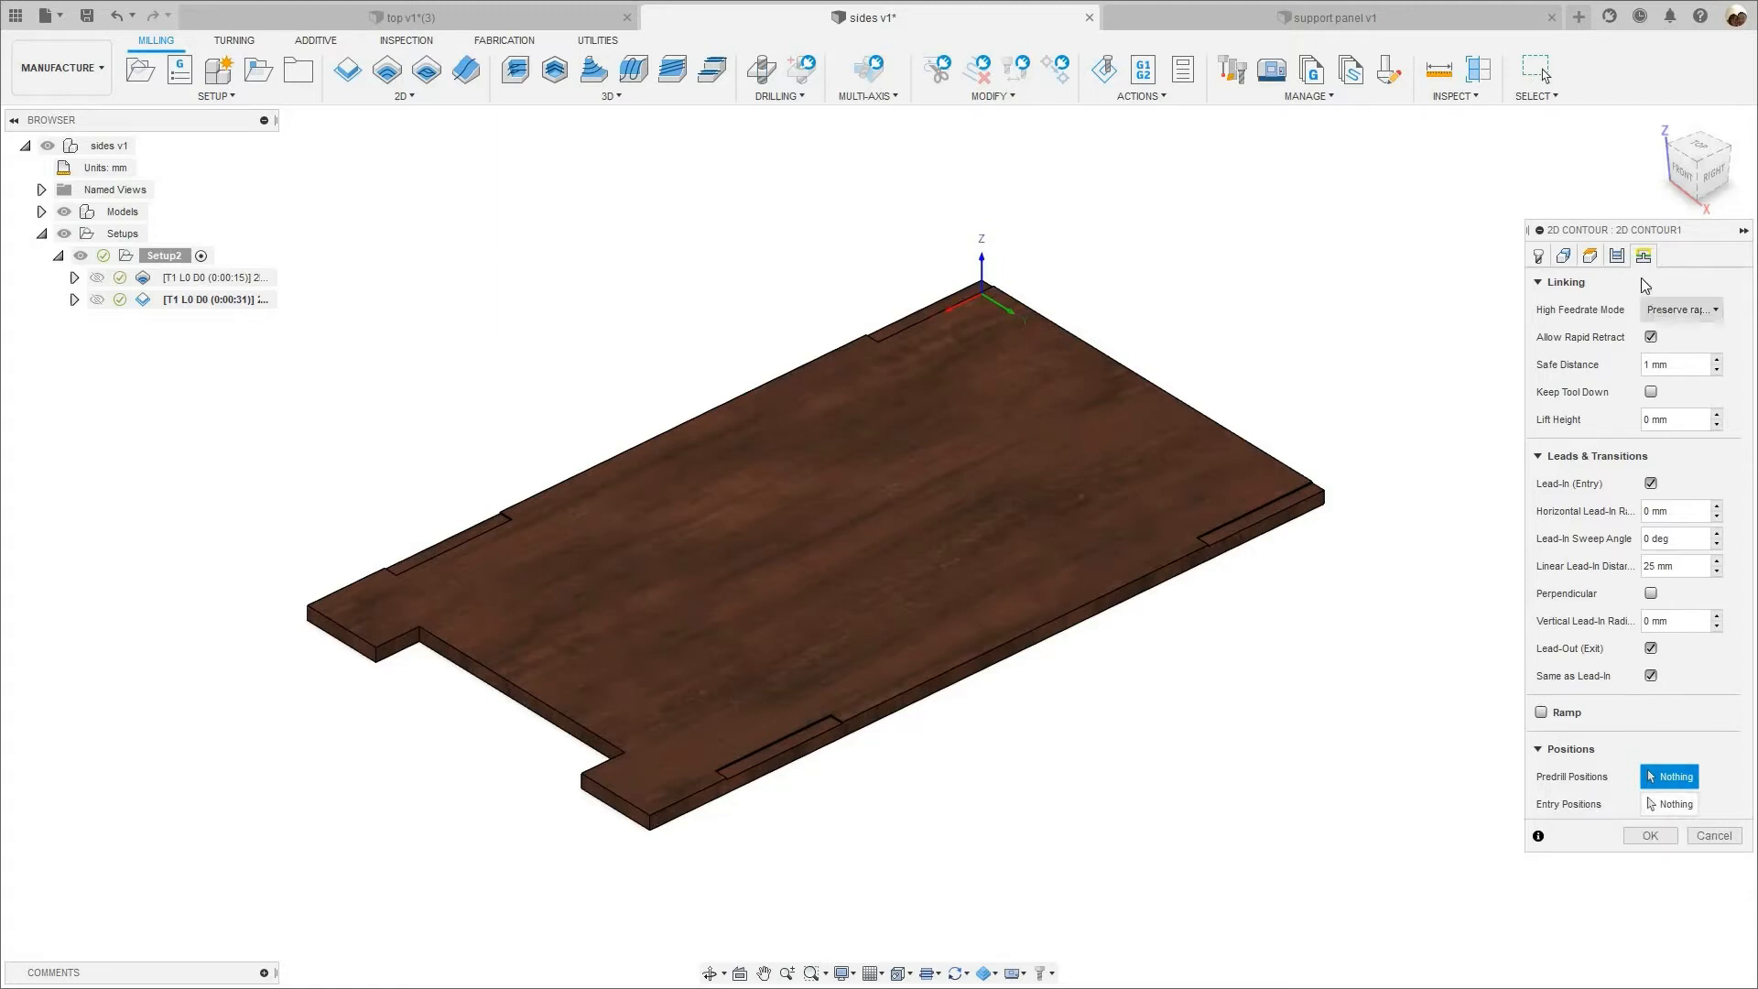
- Check the Both Ways option in the 2D Contour's passes settings and accept the operation
{"action": "left_click", "coordinate": [1615, 256]}
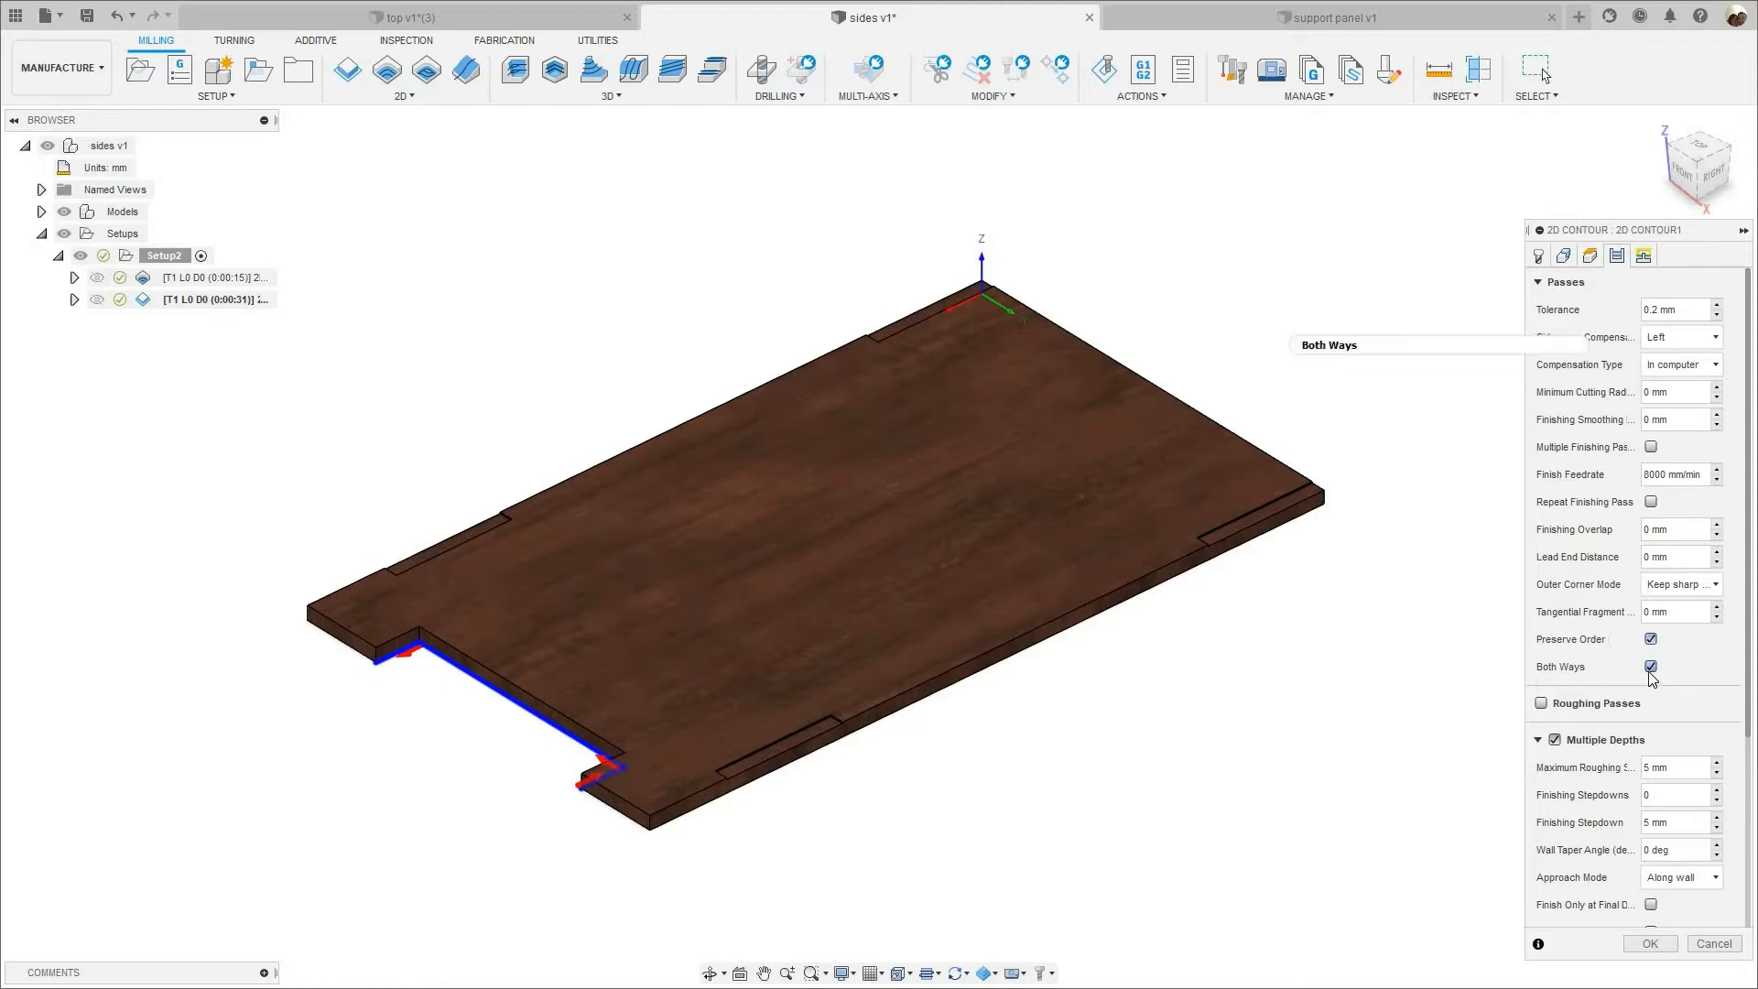
{"action": "mouse_move", "coordinate": [1650, 675]}
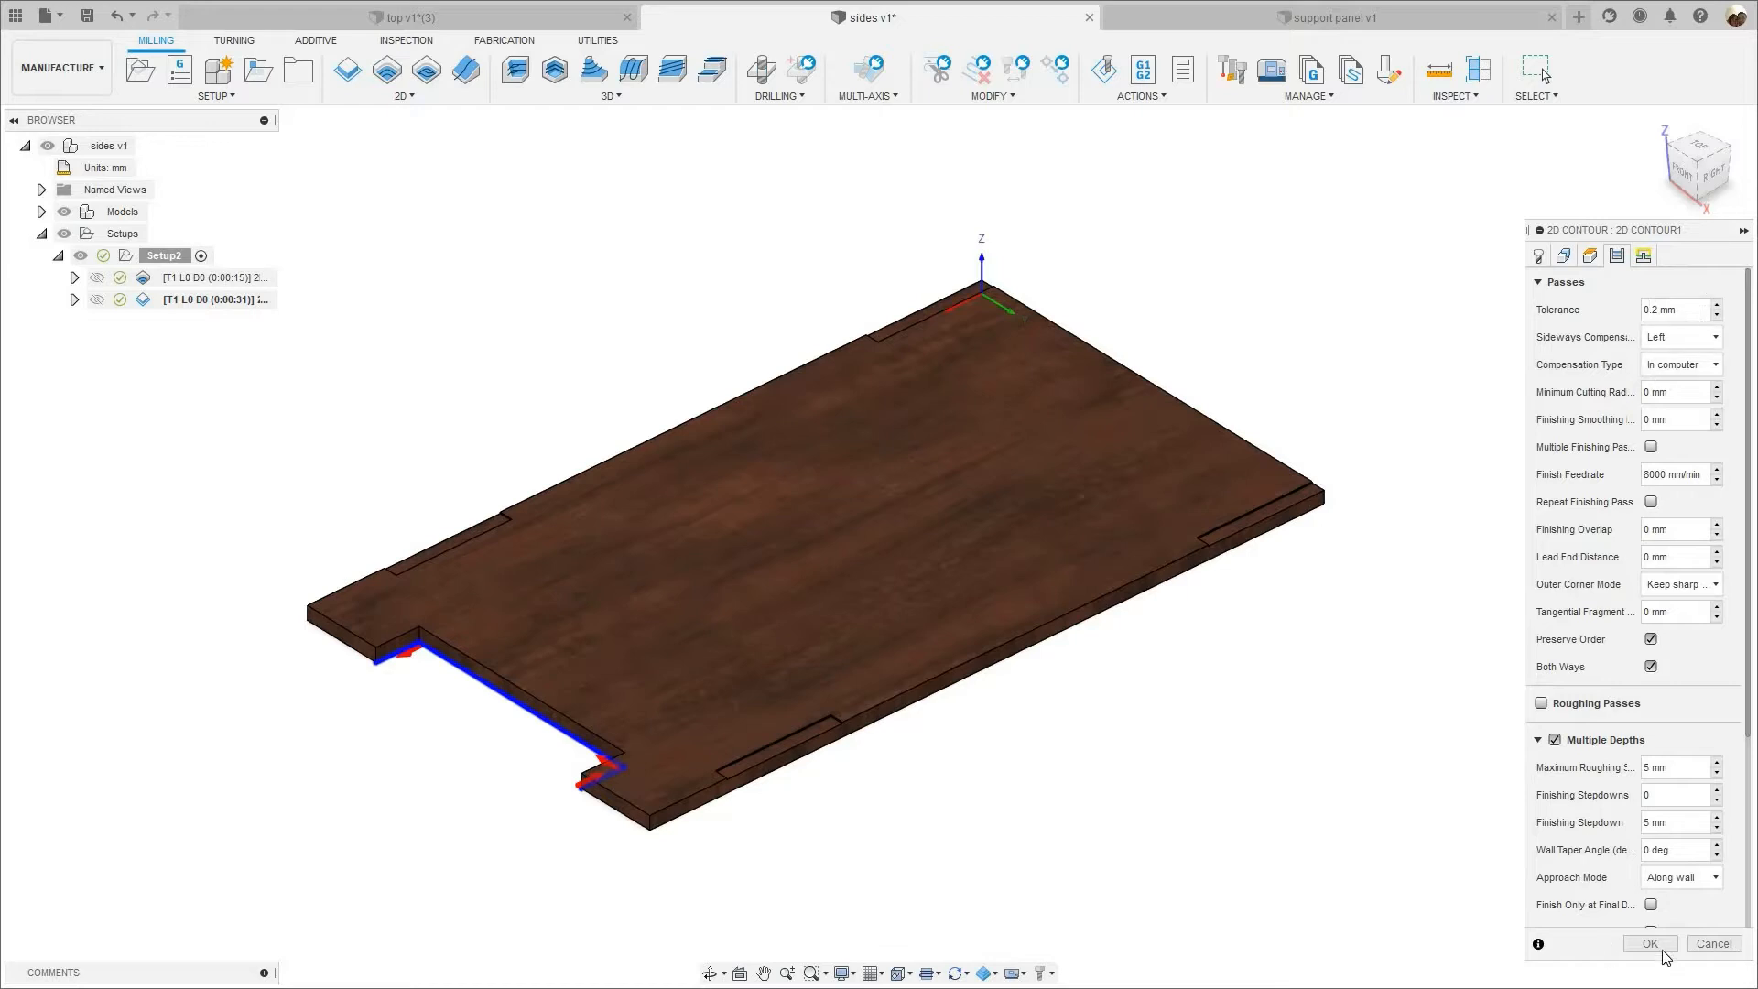
{"action": "key", "text": "Return"}
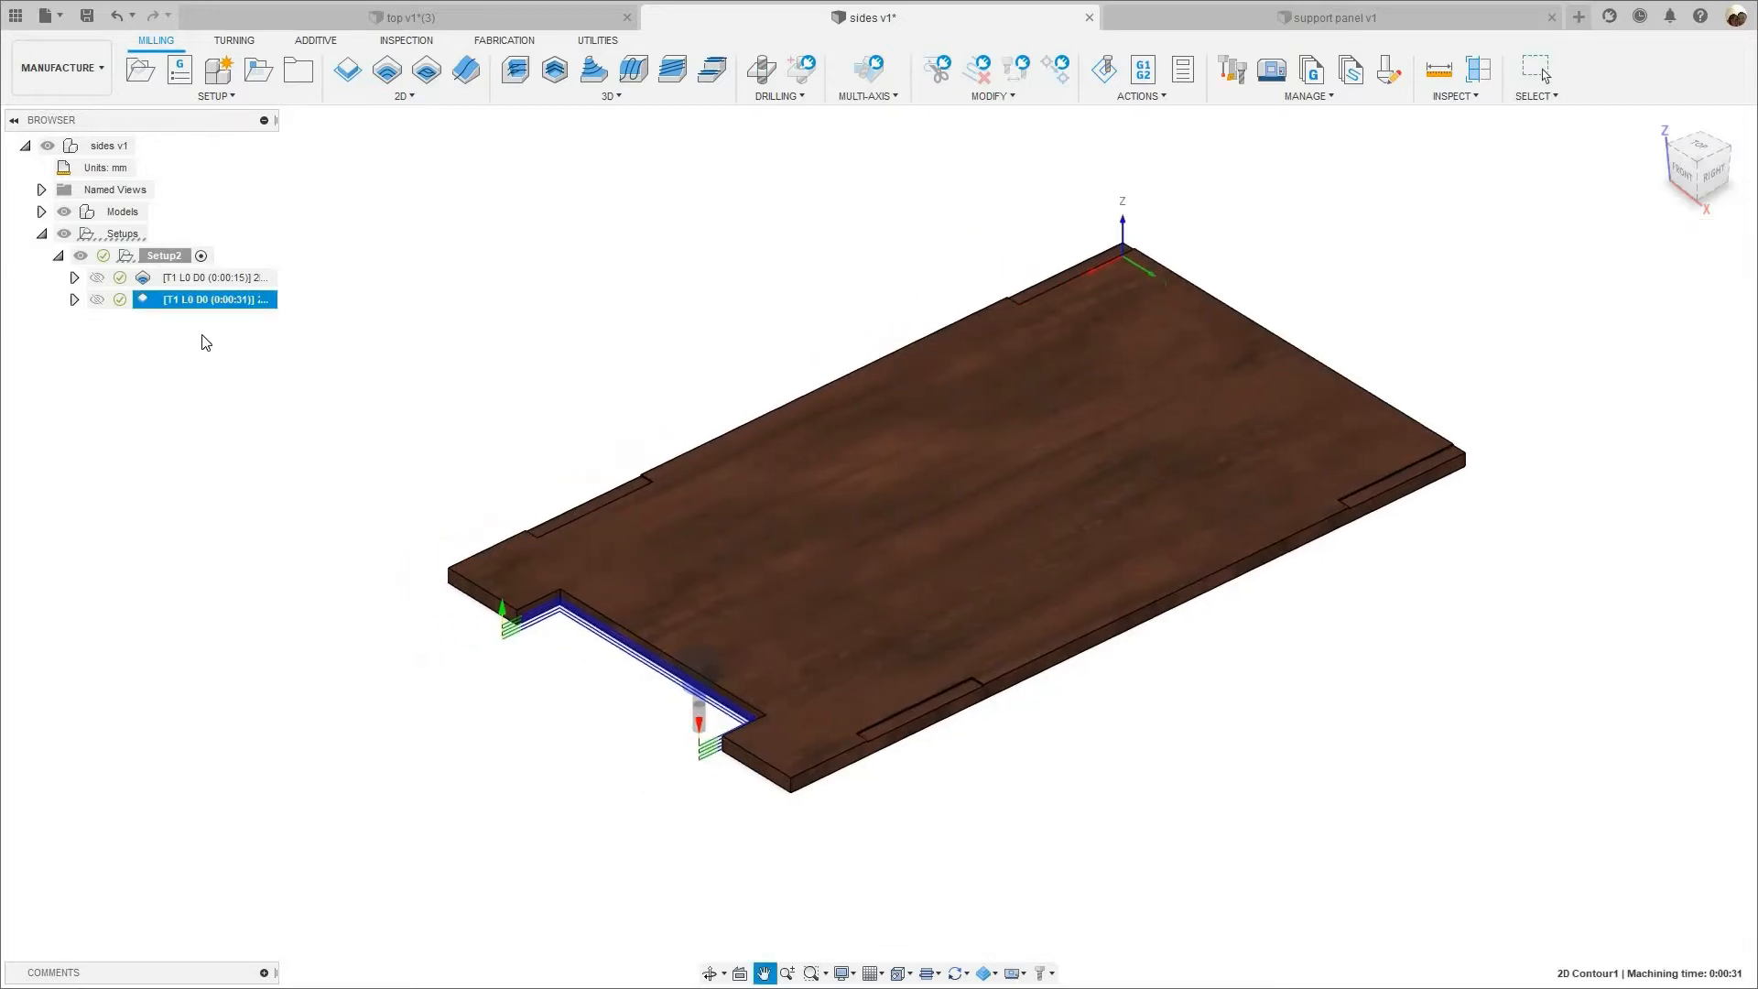
- Simulate the 2D Contour on the stock with Both Ways enabled and slow the playback slightly
{"action": "right_click", "coordinate": [205, 309]}
{"action": "left_click", "coordinate": [253, 432]}
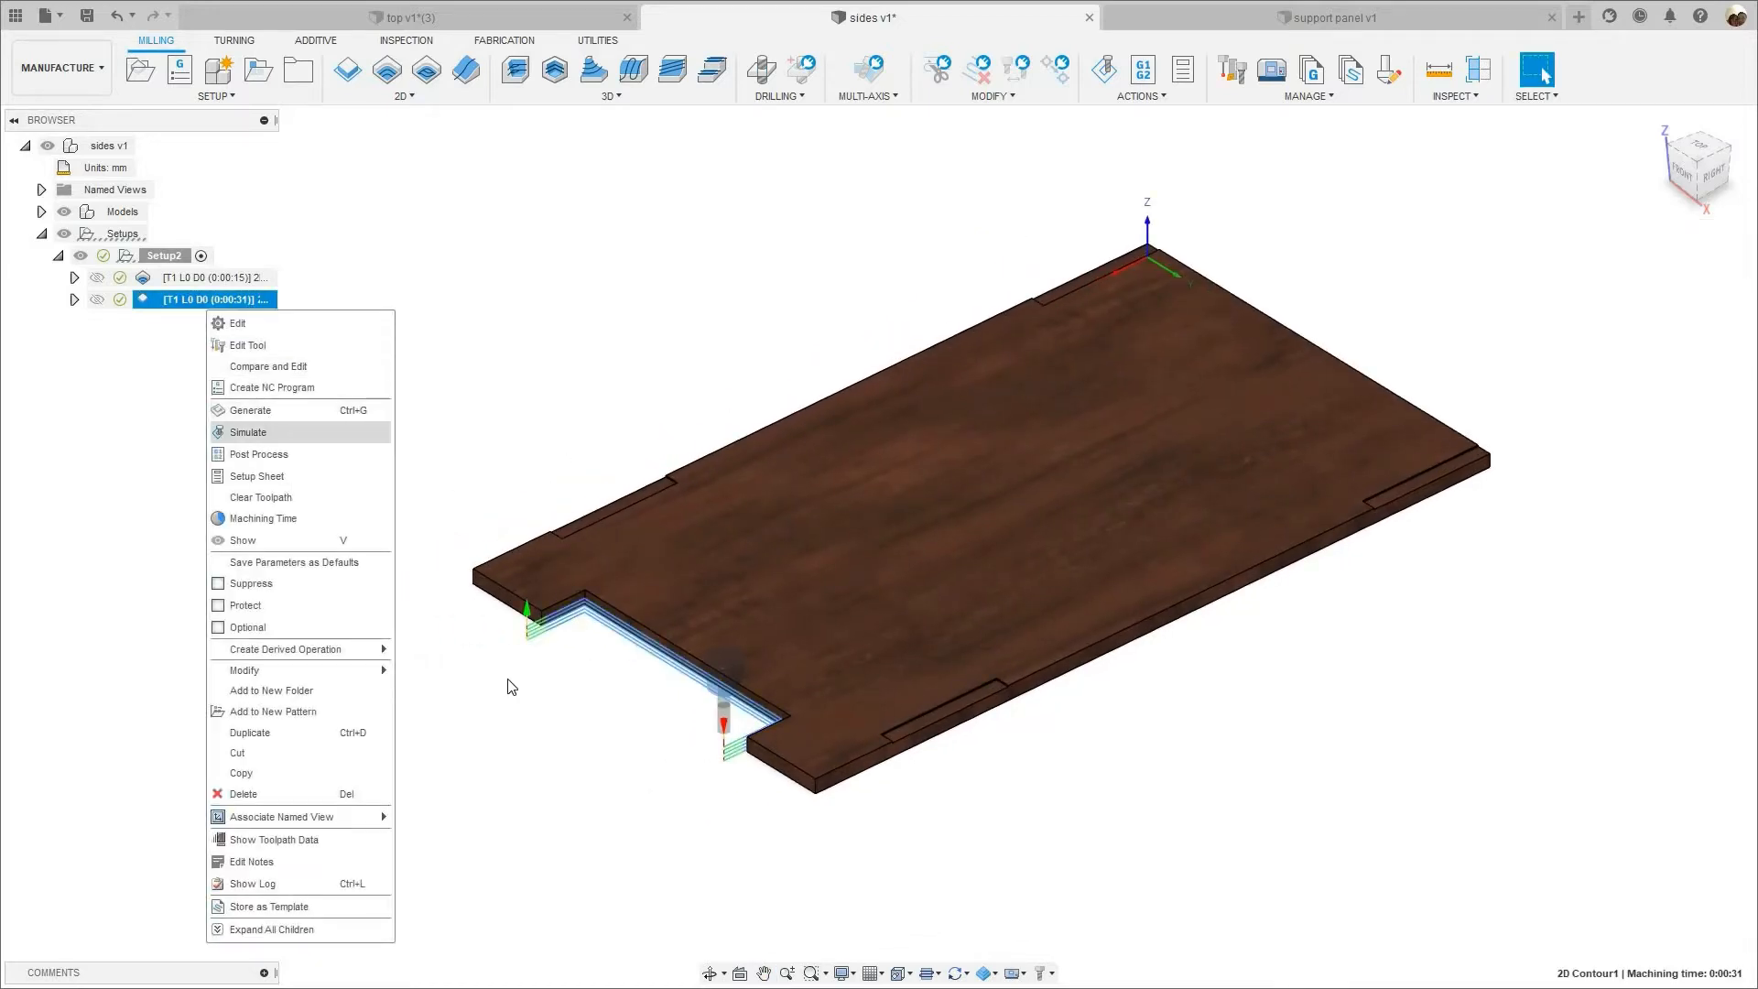
{"action": "scroll", "coordinate": [778, 815], "scroll_direction": "up", "scroll_amount": 5}
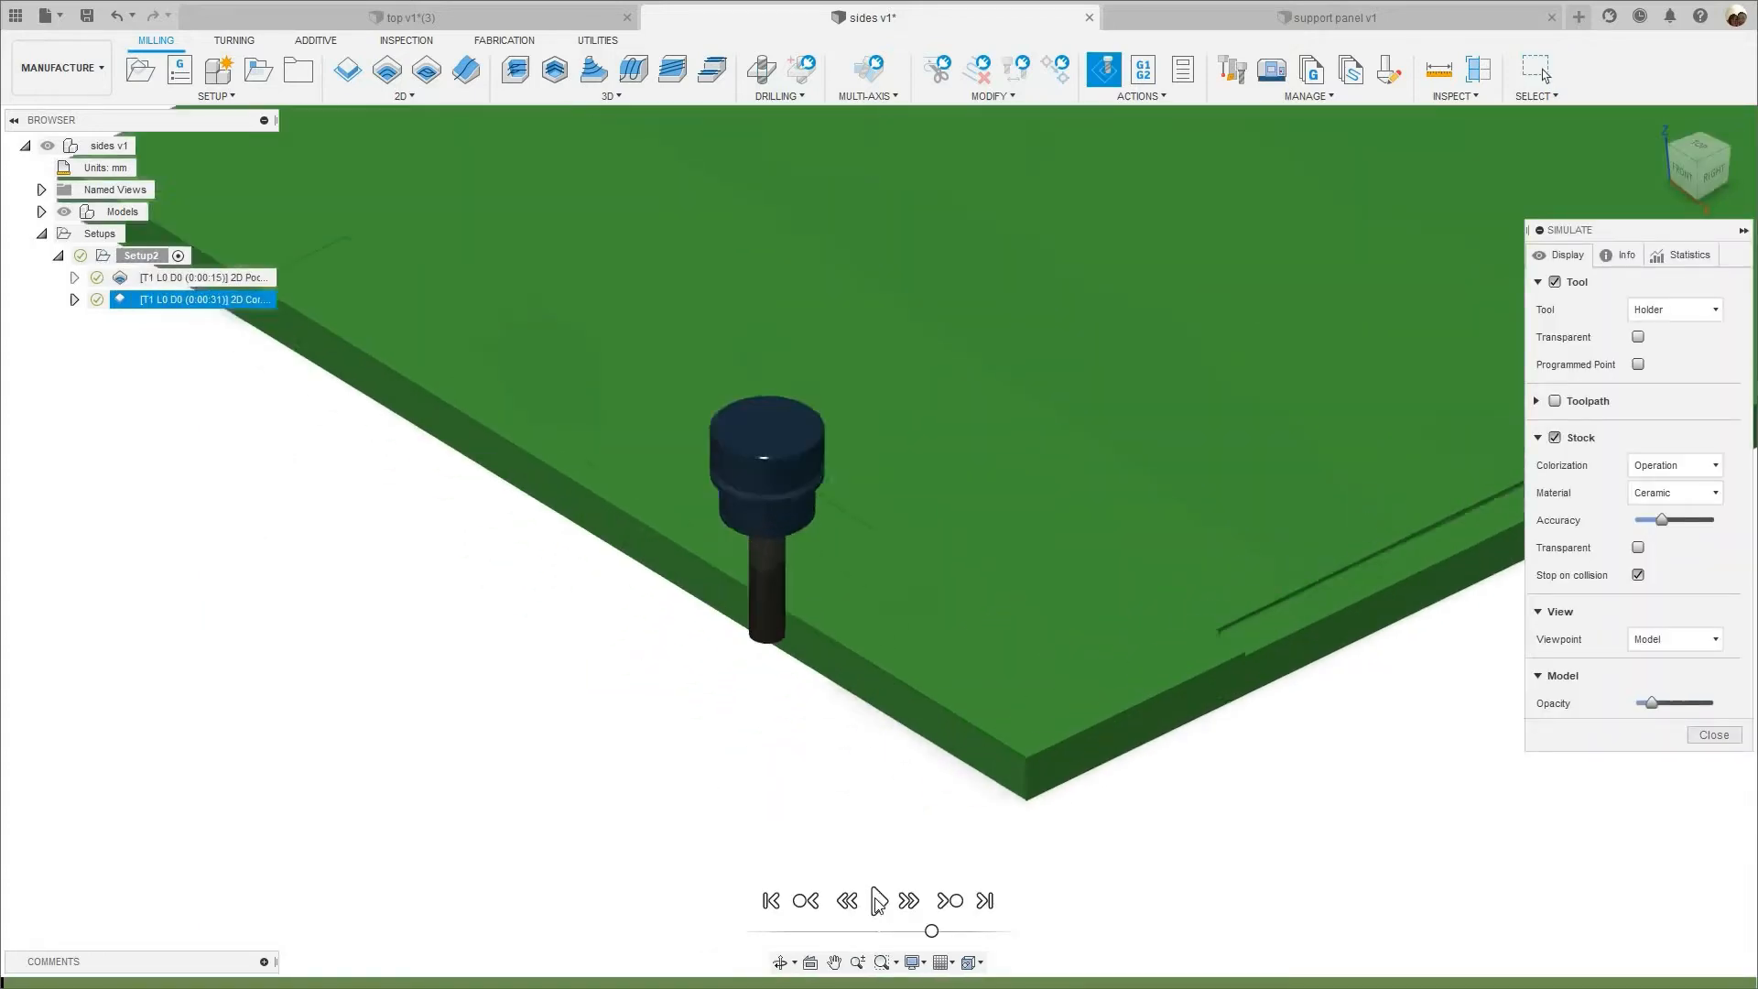
{"action": "left_click", "coordinate": [876, 900]}
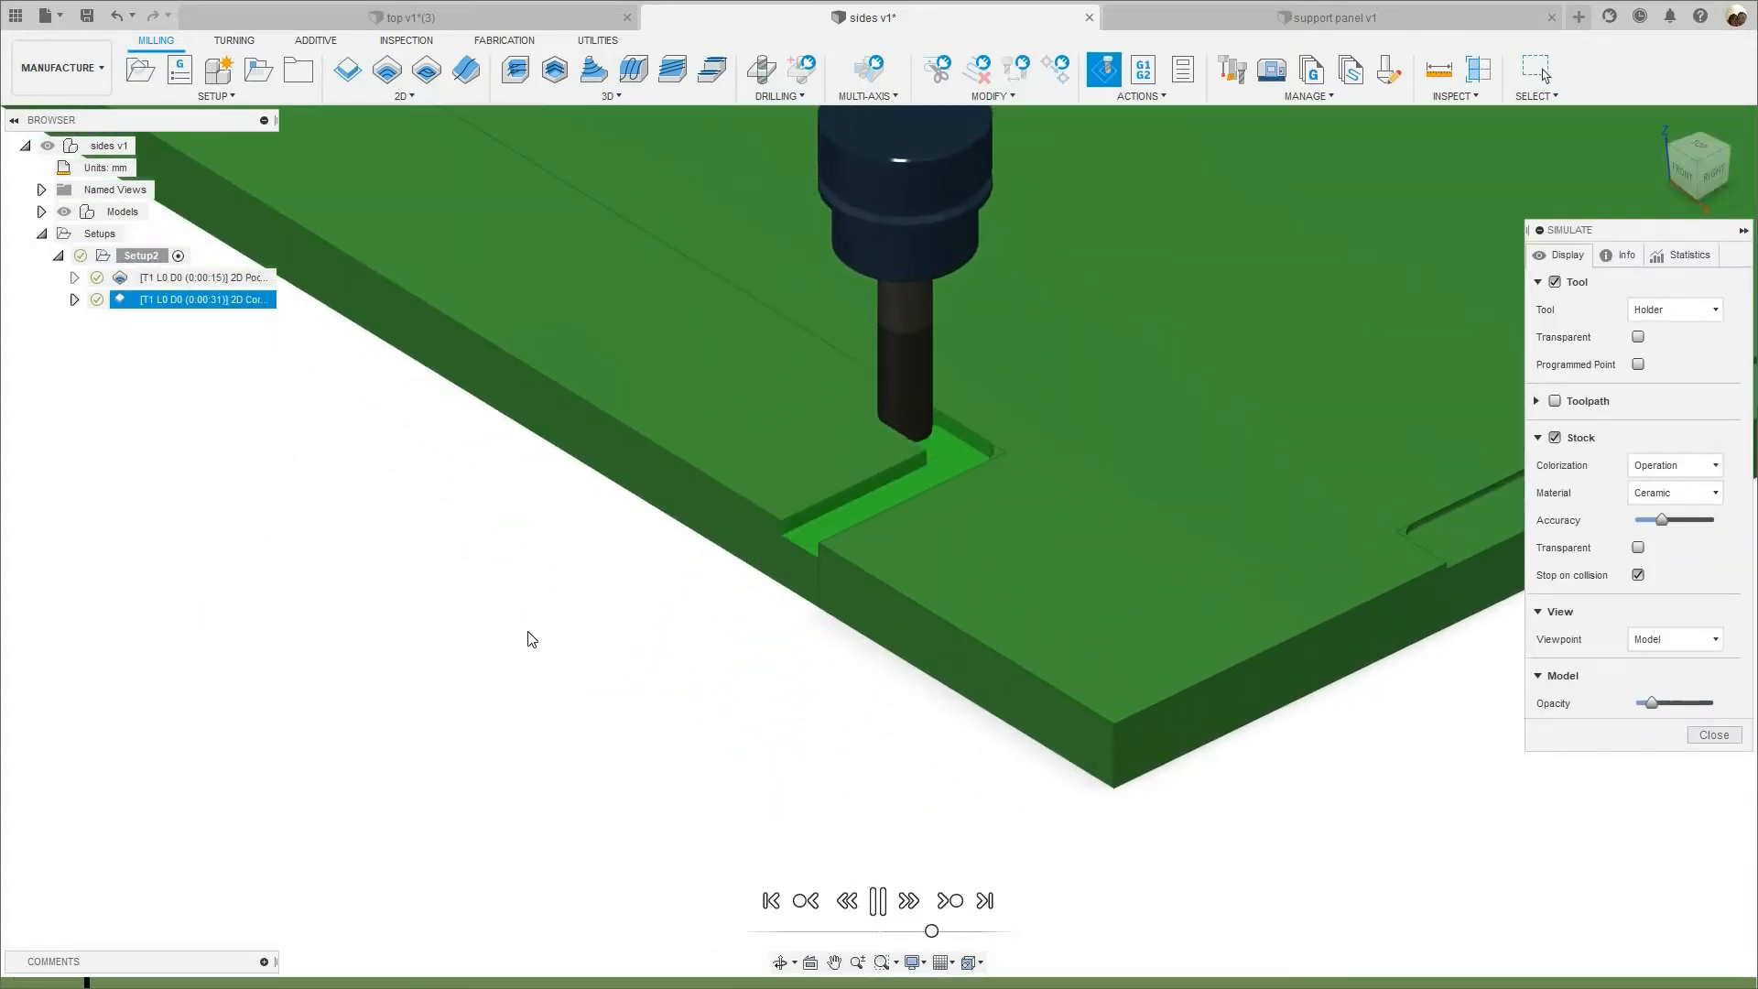
{"action": "middle_click_drag", "start_coordinate": [825, 888], "coordinate": [914, 930]}
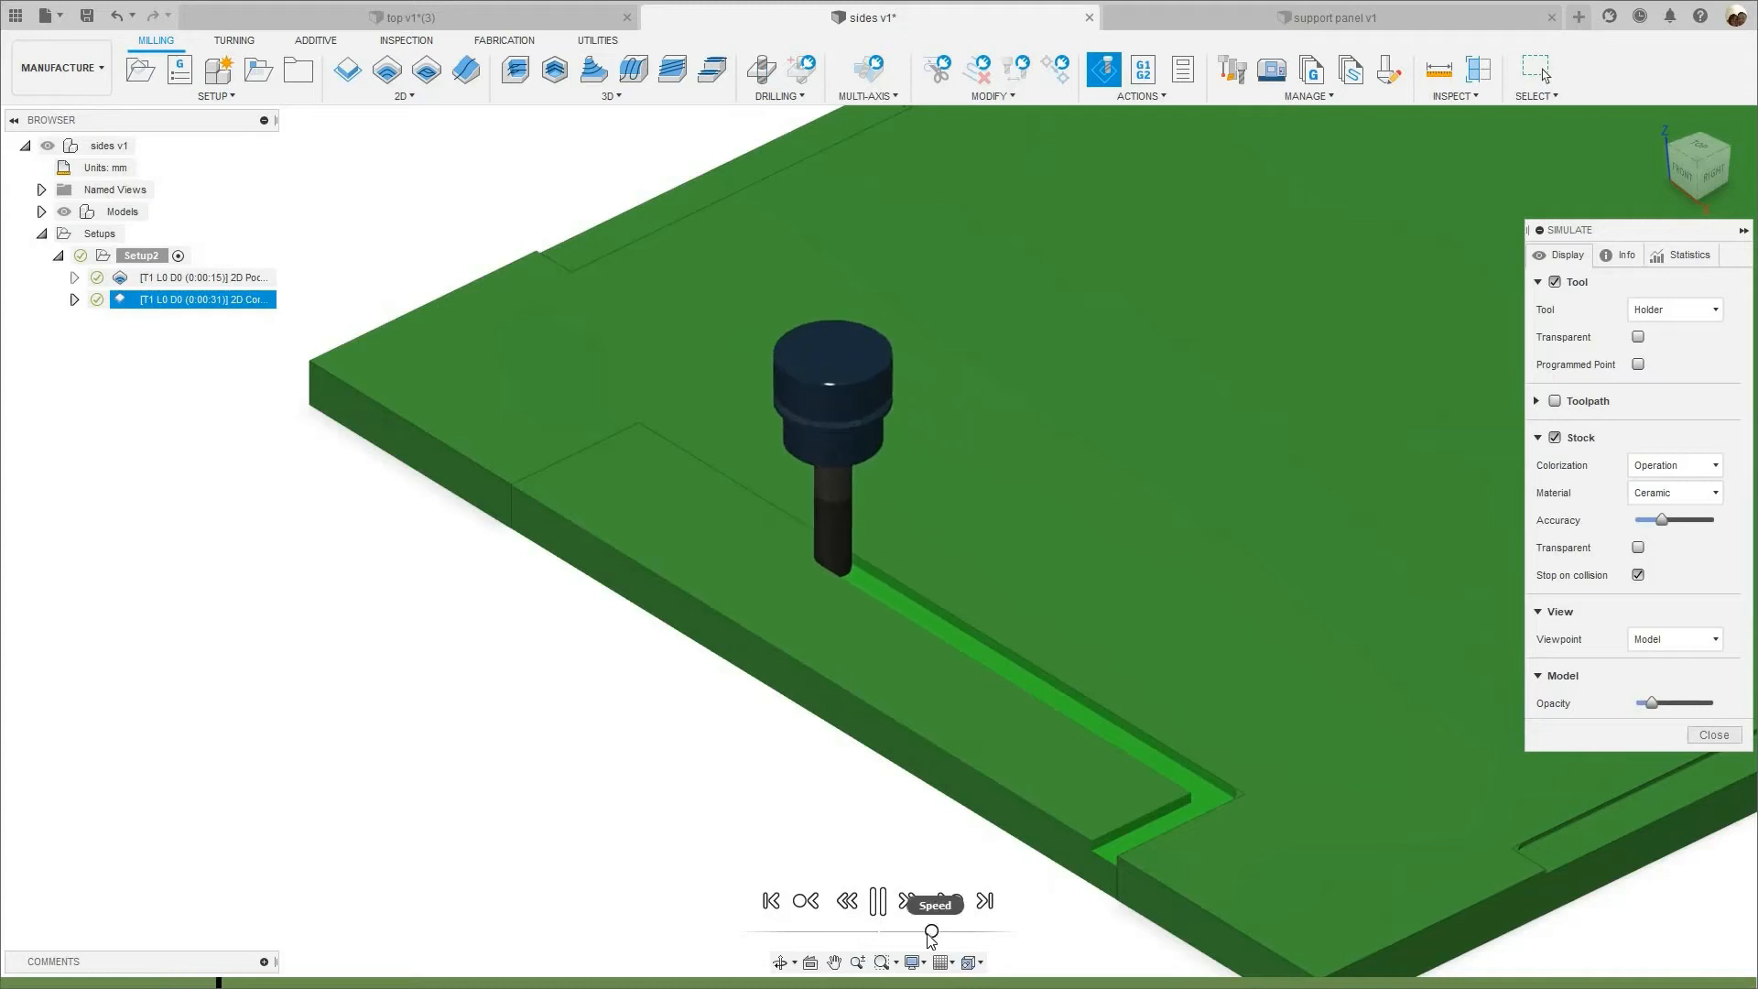
{"action": "left_click_drag", "start_coordinate": [931, 931], "coordinate": [928, 931]}
- Follow the cutter's back-and-forth depth passes around the notch until the cut is complete, and exit the simulation
{"action": "scroll", "coordinate": [482, 556], "scroll_direction": "up", "scroll_amount": 2}
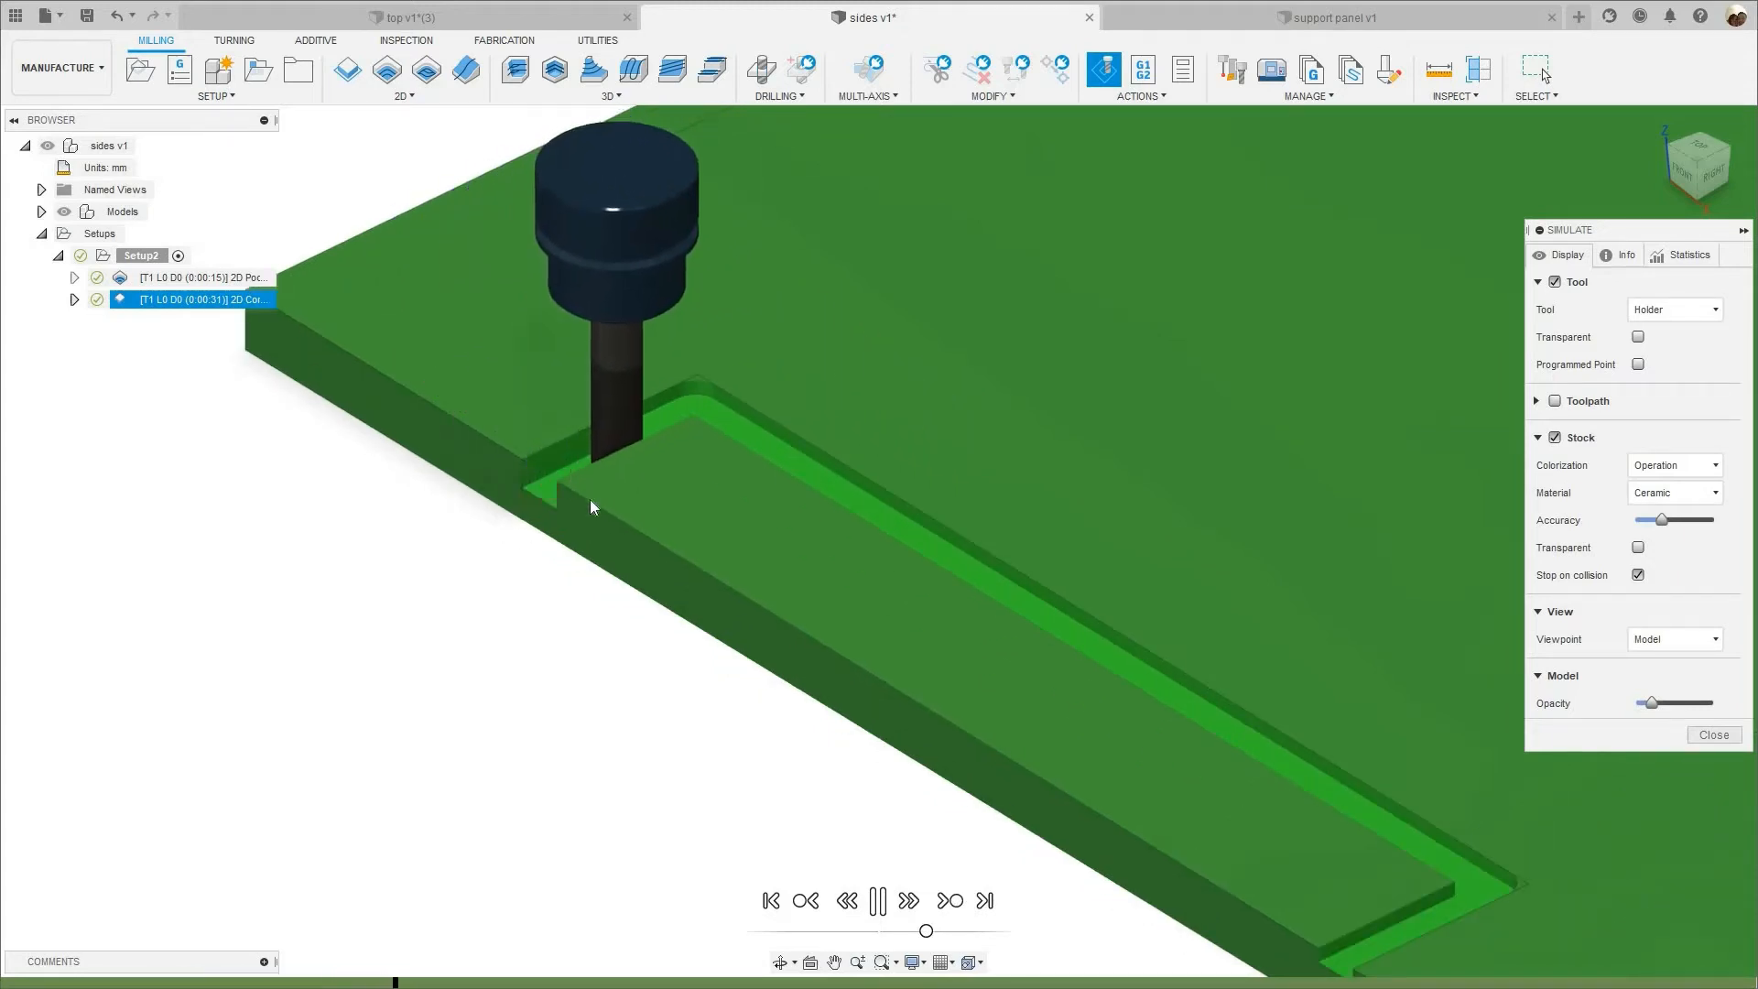
{"action": "scroll", "coordinate": [567, 457], "scroll_direction": "down", "scroll_amount": 3}
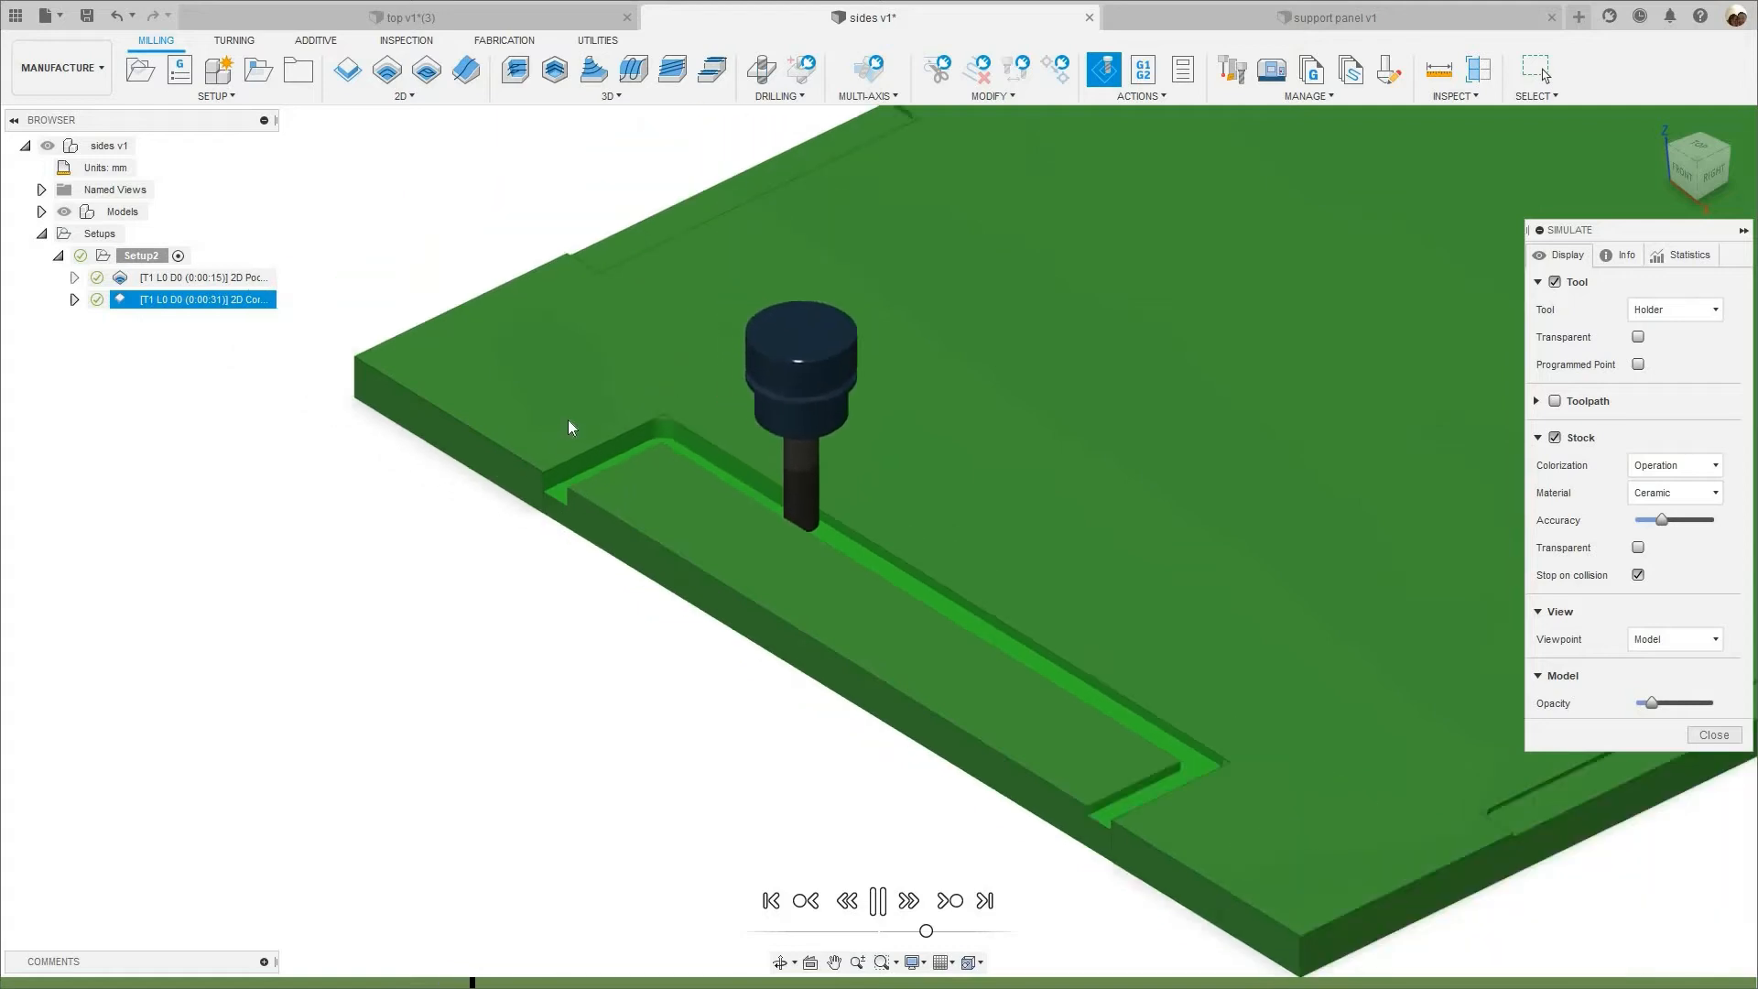
{"action": "scroll", "coordinate": [545, 474], "scroll_direction": "up", "scroll_amount": 1}
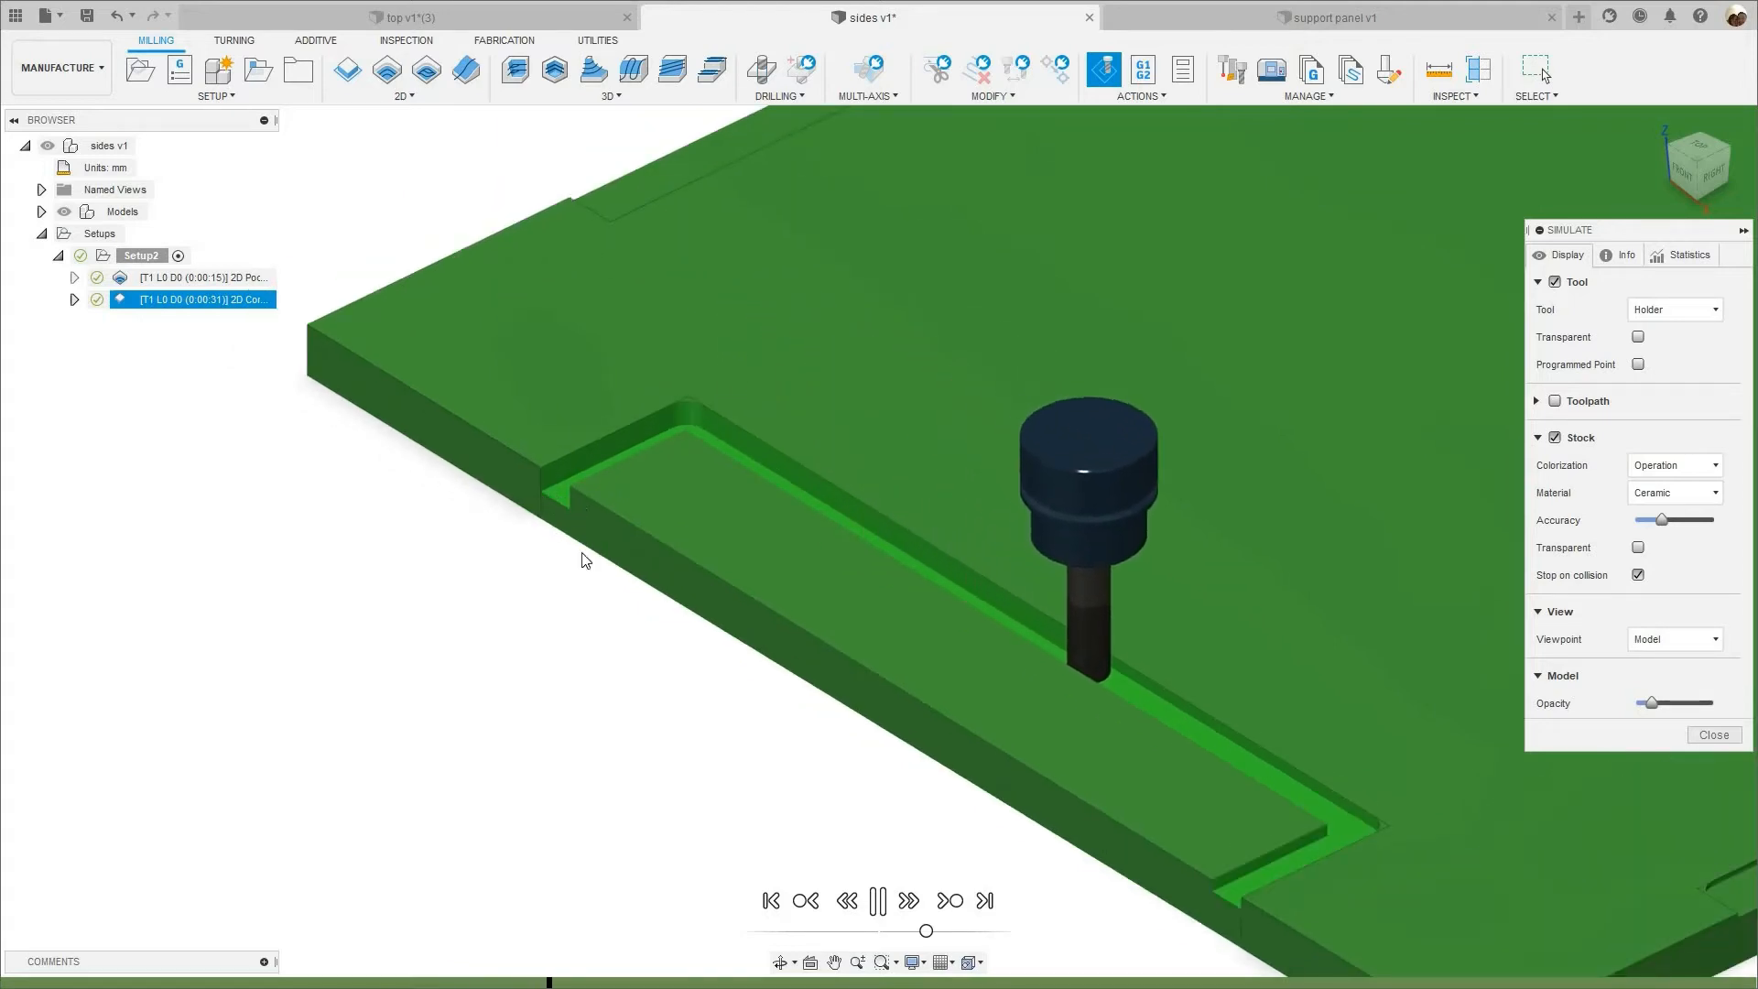
{"action": "scroll", "coordinate": [595, 577], "scroll_direction": "down", "scroll_amount": 2}
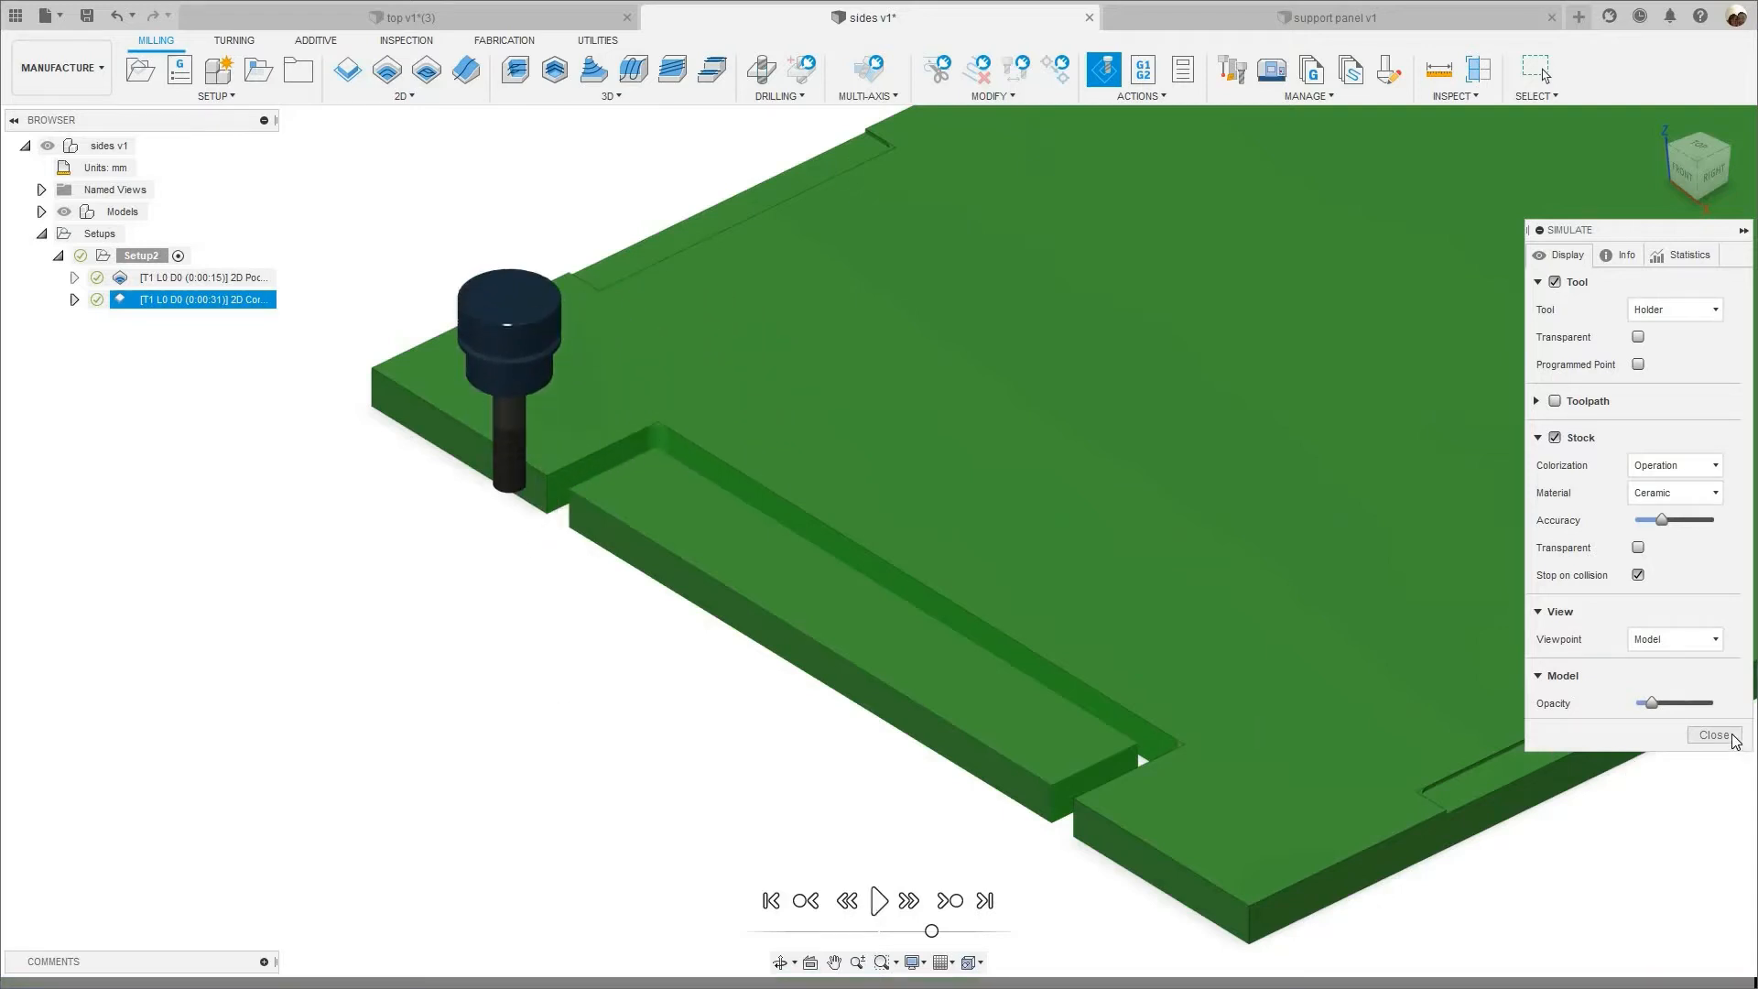
{"action": "key", "text": "Escape"}
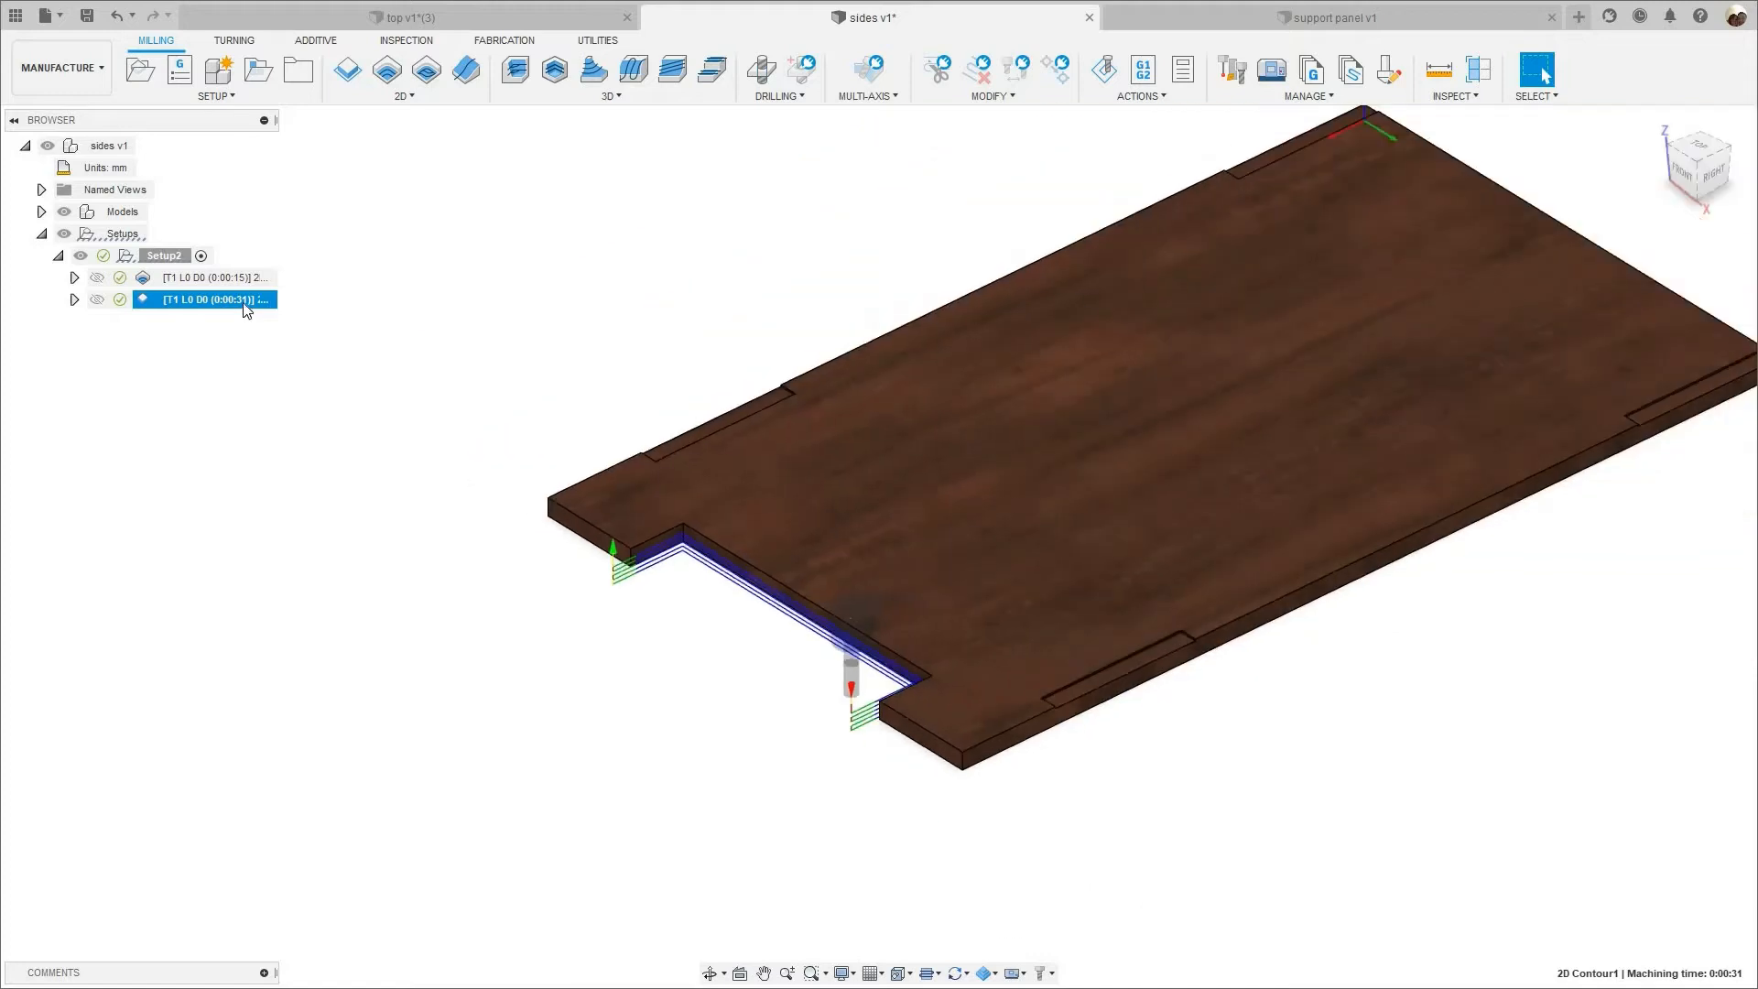
- Turn off Both Ways in the 2D Contour's passes settings and accept the change
{"action": "right_click", "coordinate": [252, 303]}
{"action": "left_click", "coordinate": [293, 319]}
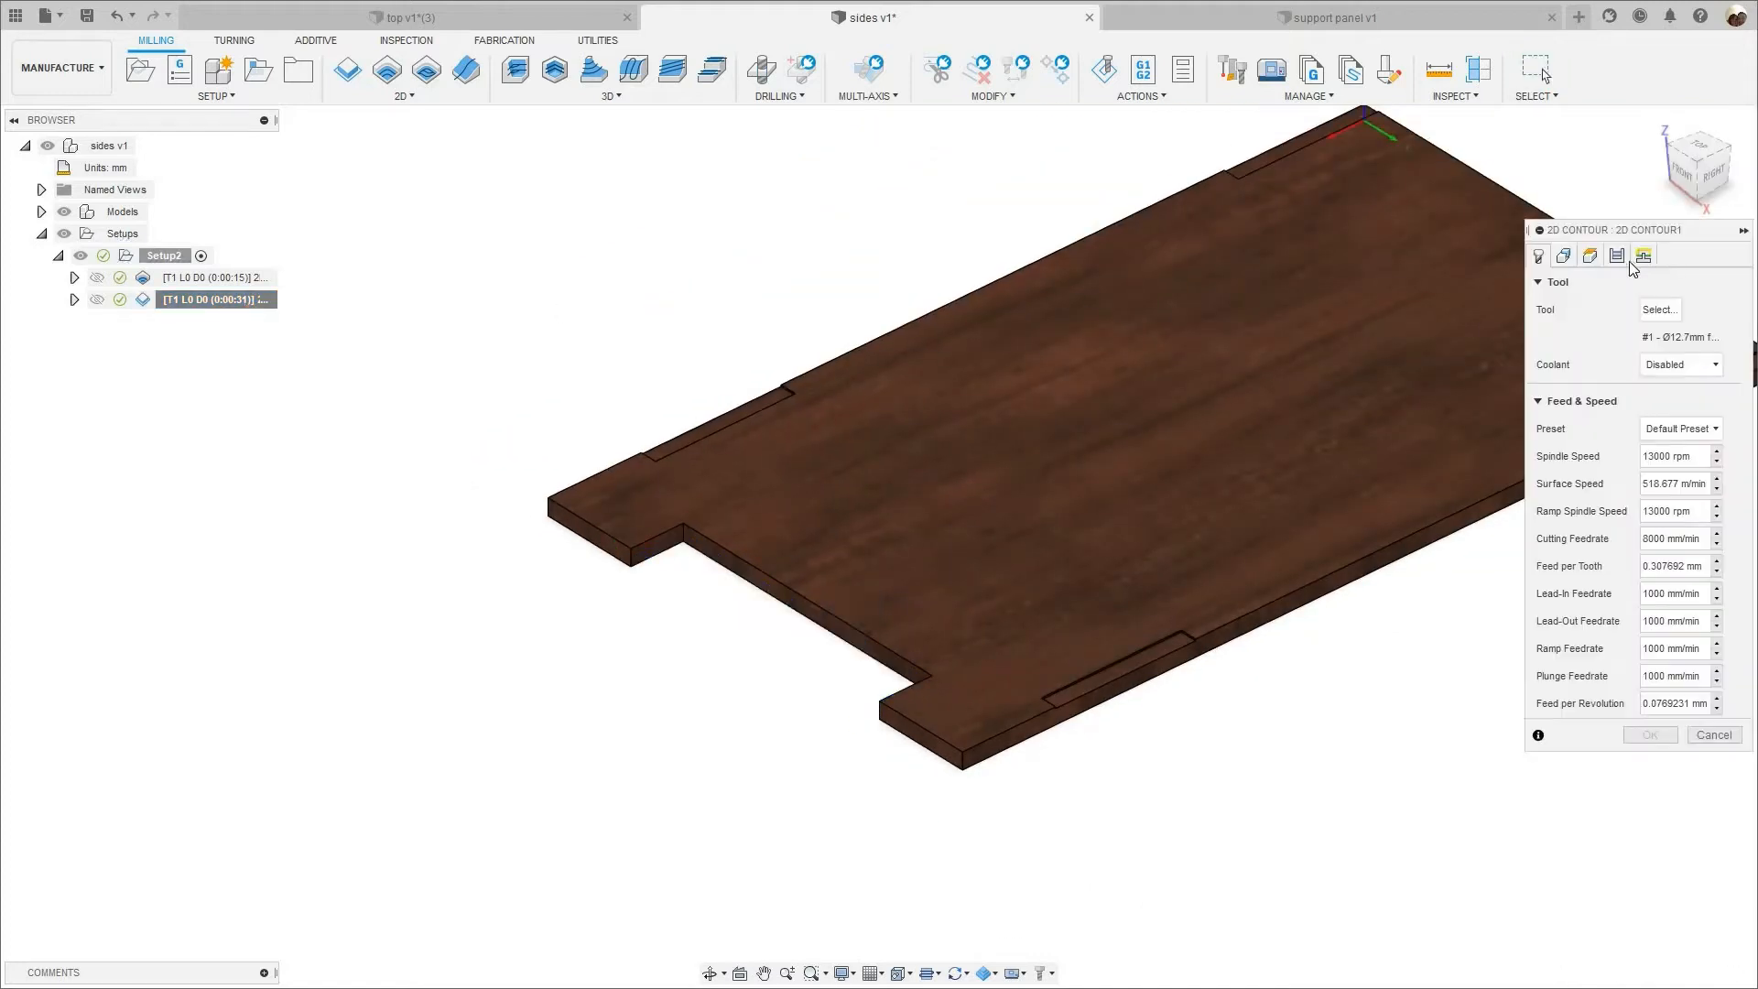
{"action": "left_click", "coordinate": [1617, 257]}
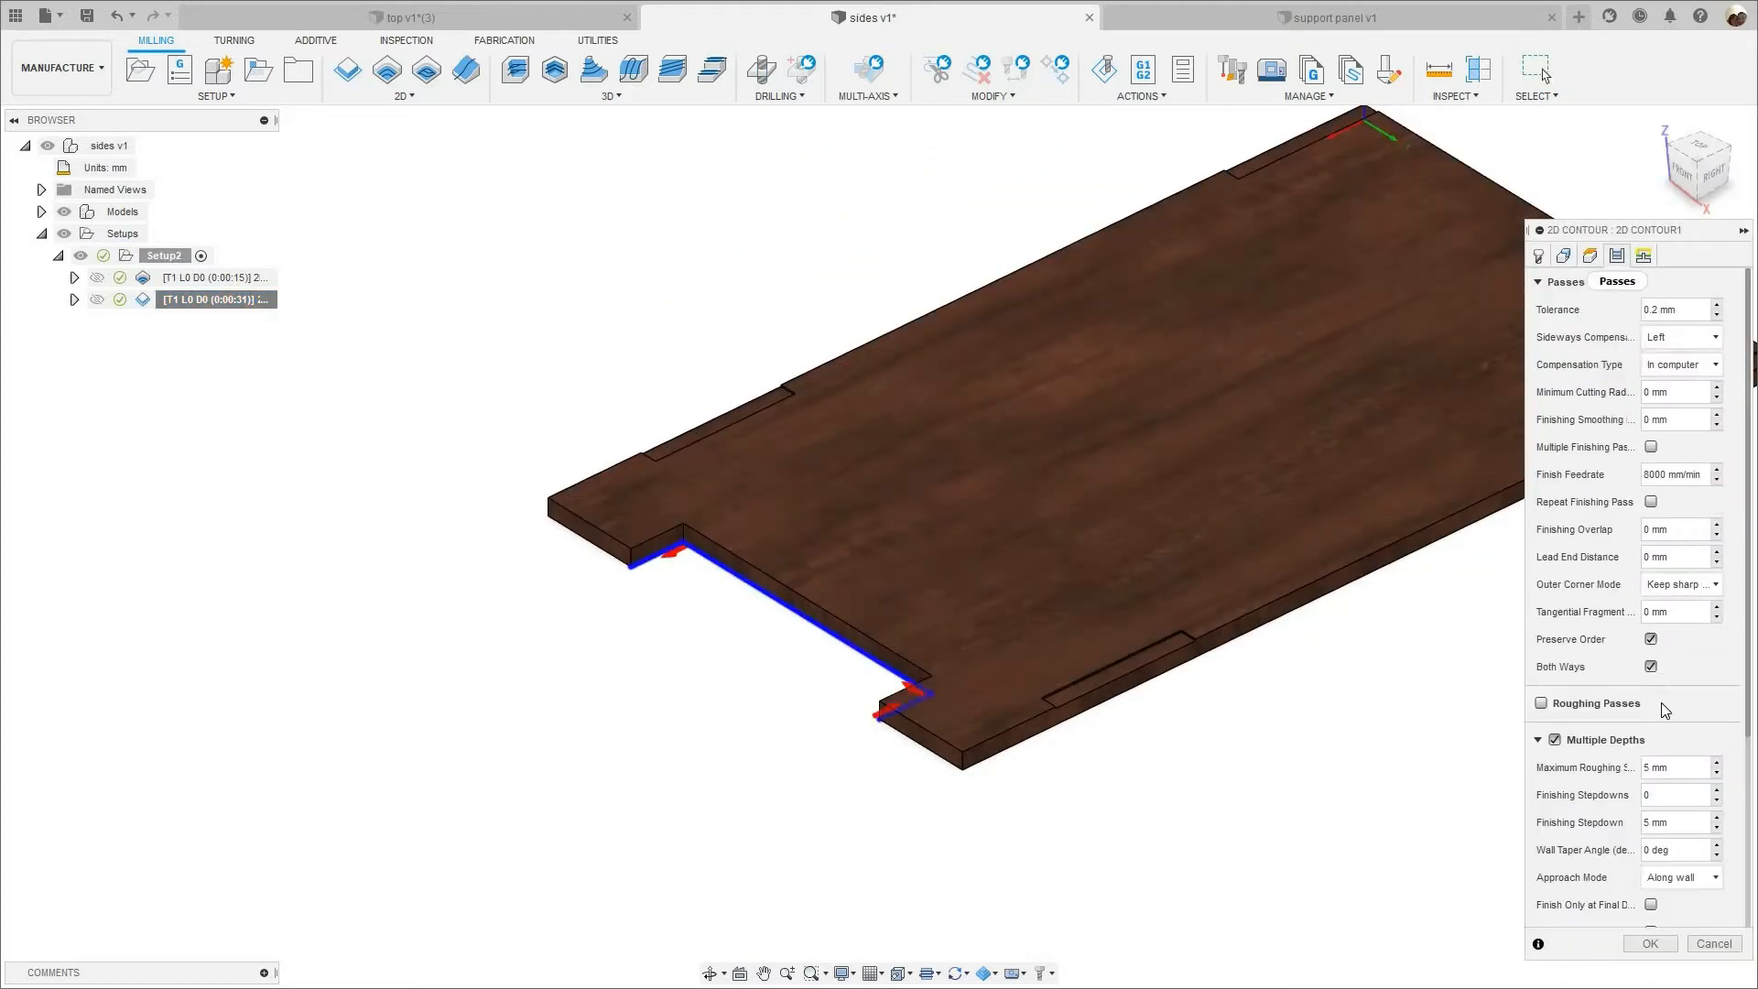
{"action": "left_click", "coordinate": [1651, 666]}
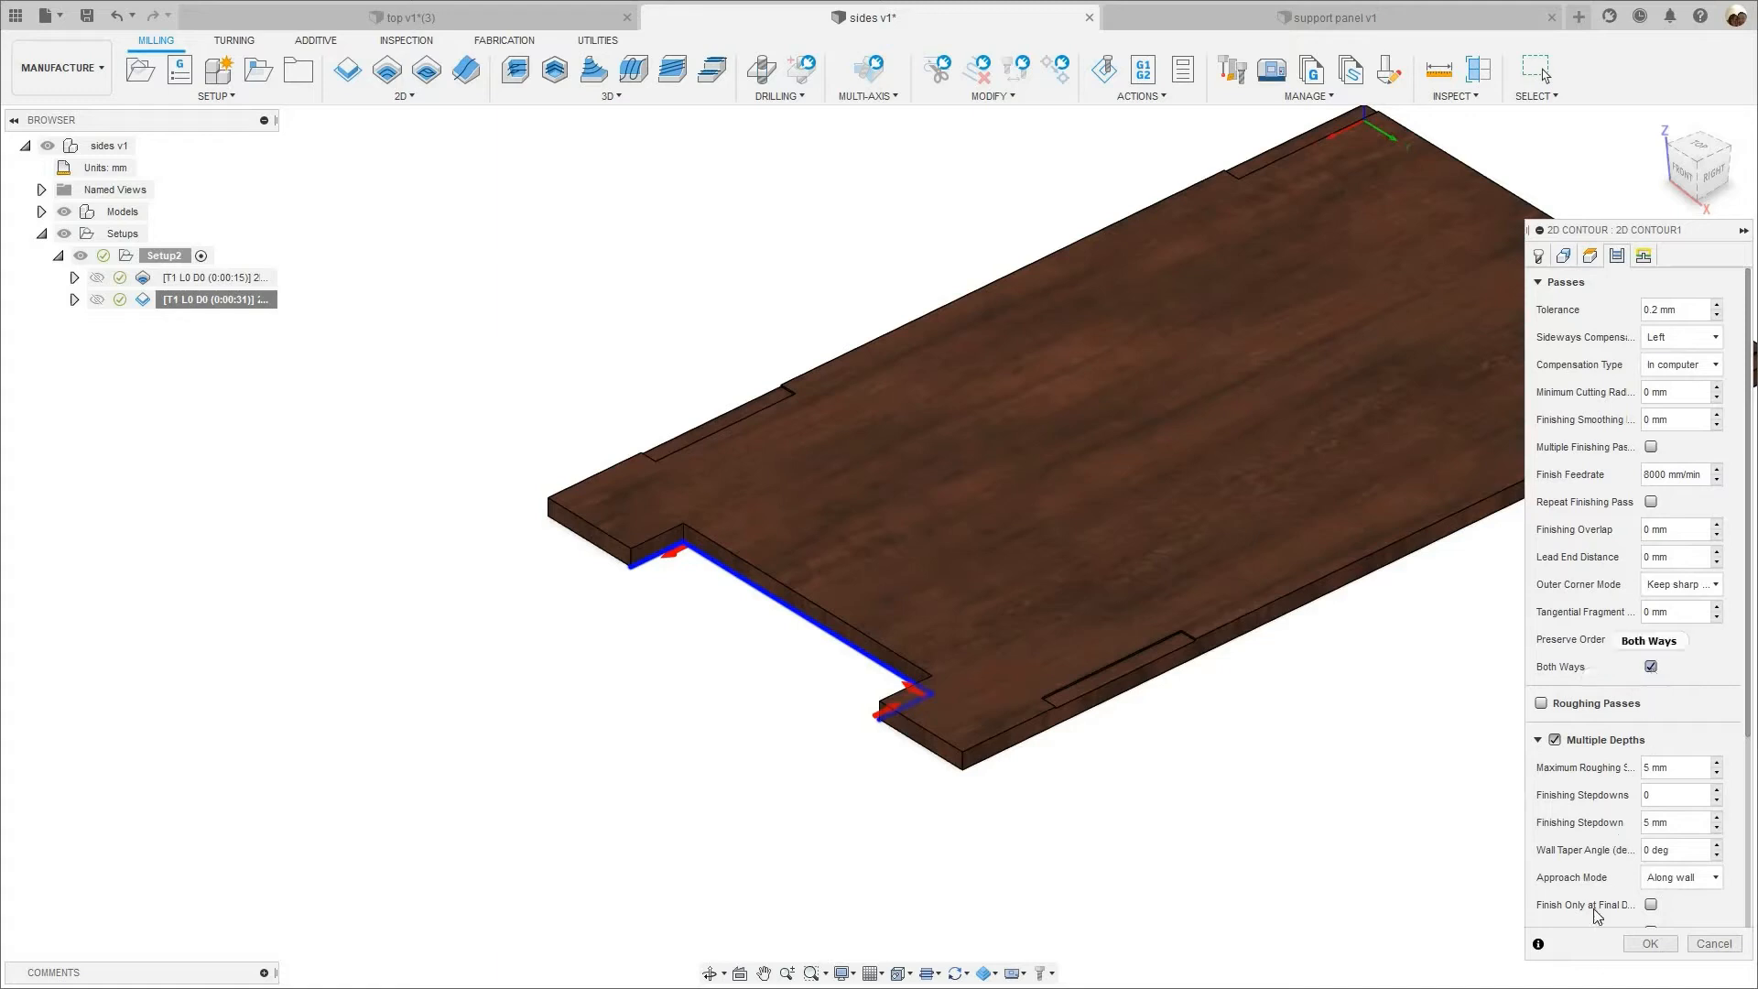
{"action": "left_click", "coordinate": [1649, 943]}
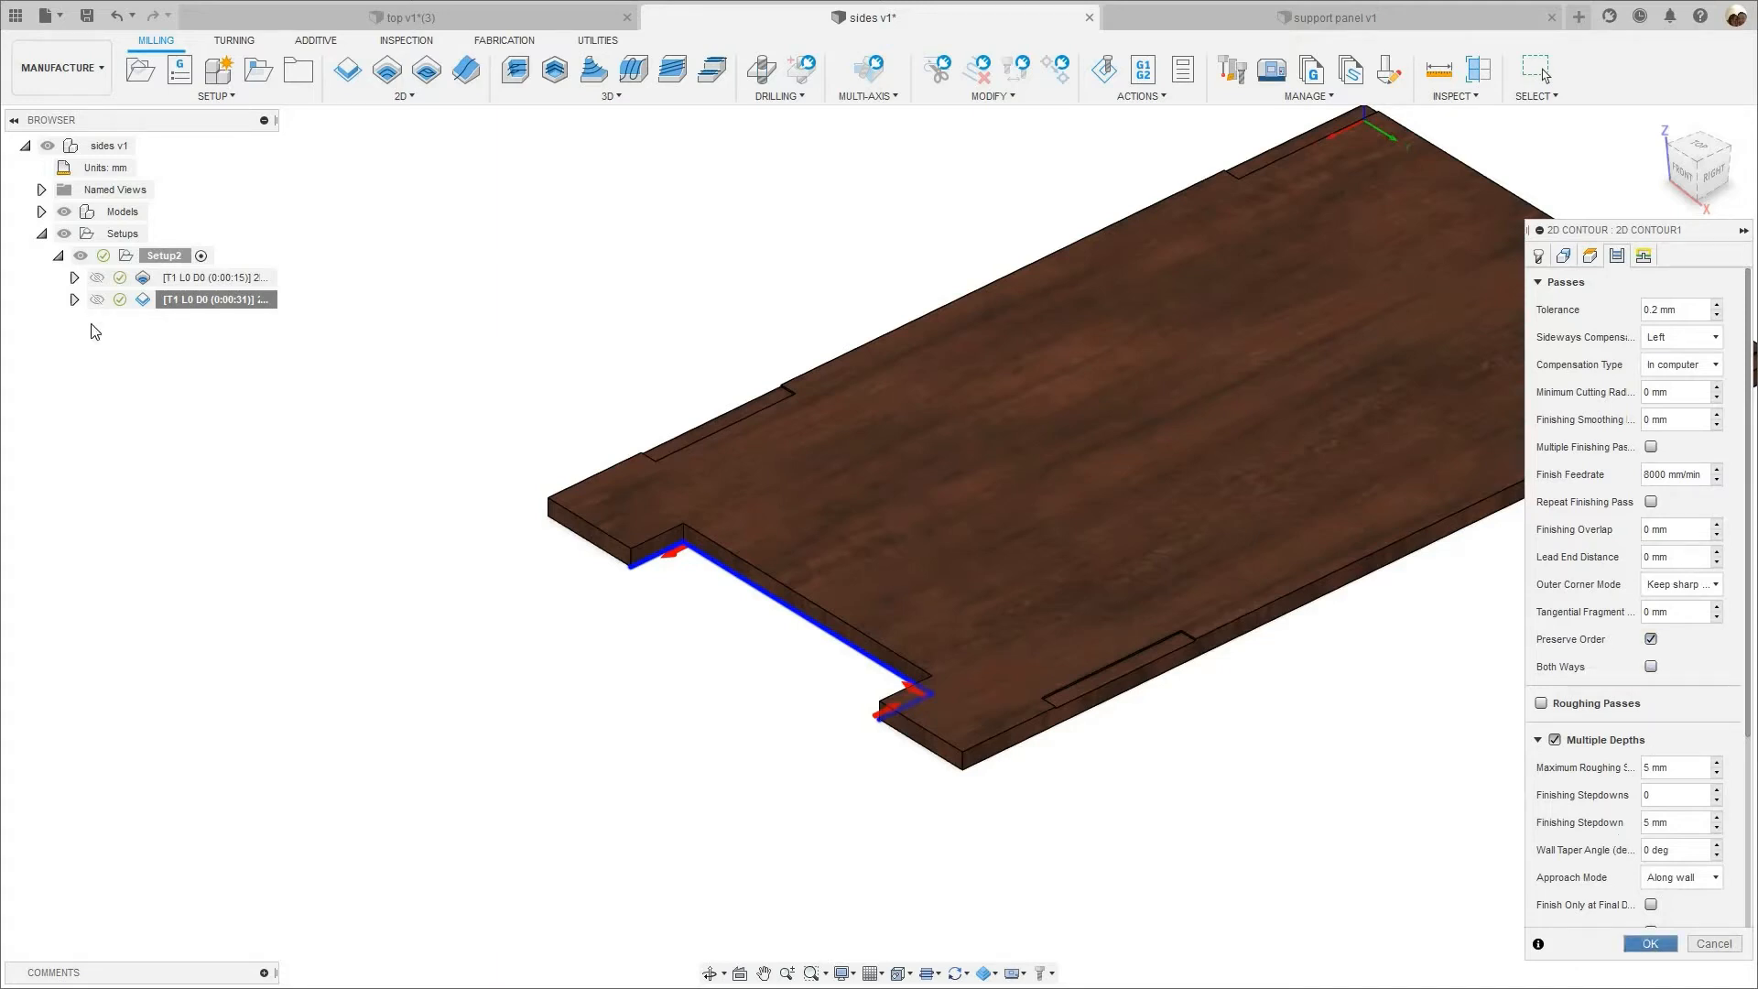
- Inspect the notch's regenerated toolpath, including the rapid return move between the contour's exit and entry
{"action": "scroll", "coordinate": [690, 660], "scroll_direction": "up", "scroll_amount": 3}
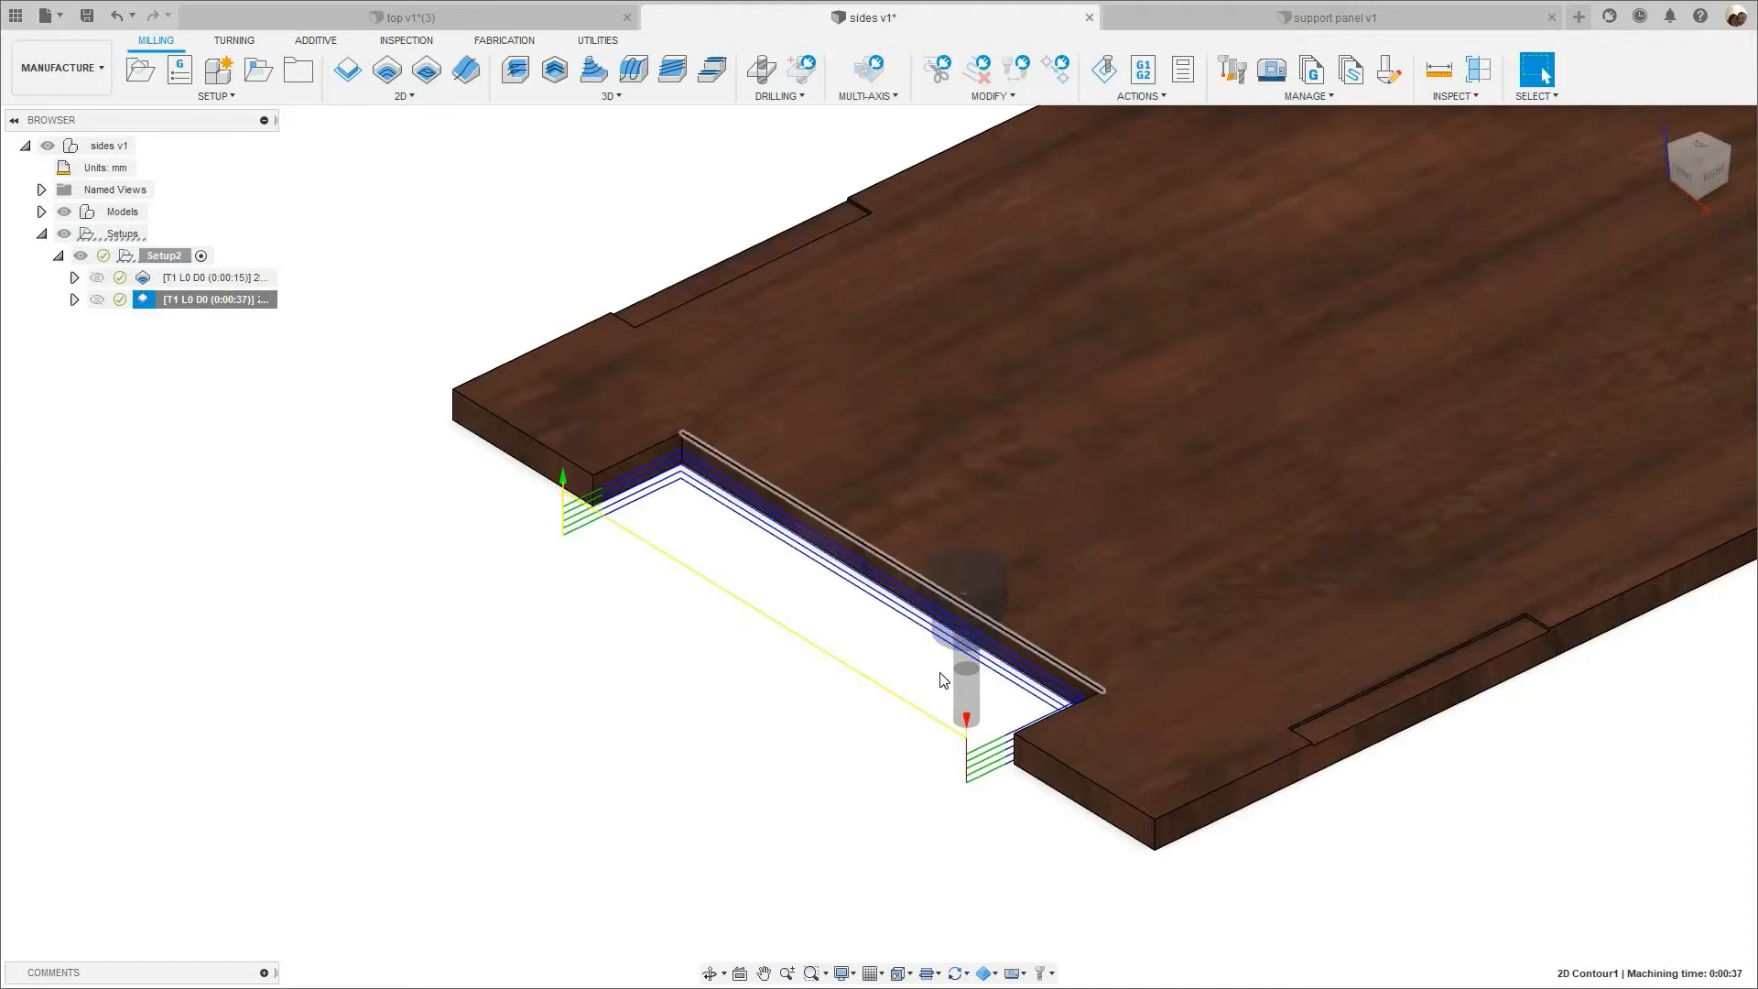
{"action": "scroll", "coordinate": [869, 696], "scroll_direction": "up", "scroll_amount": 2}
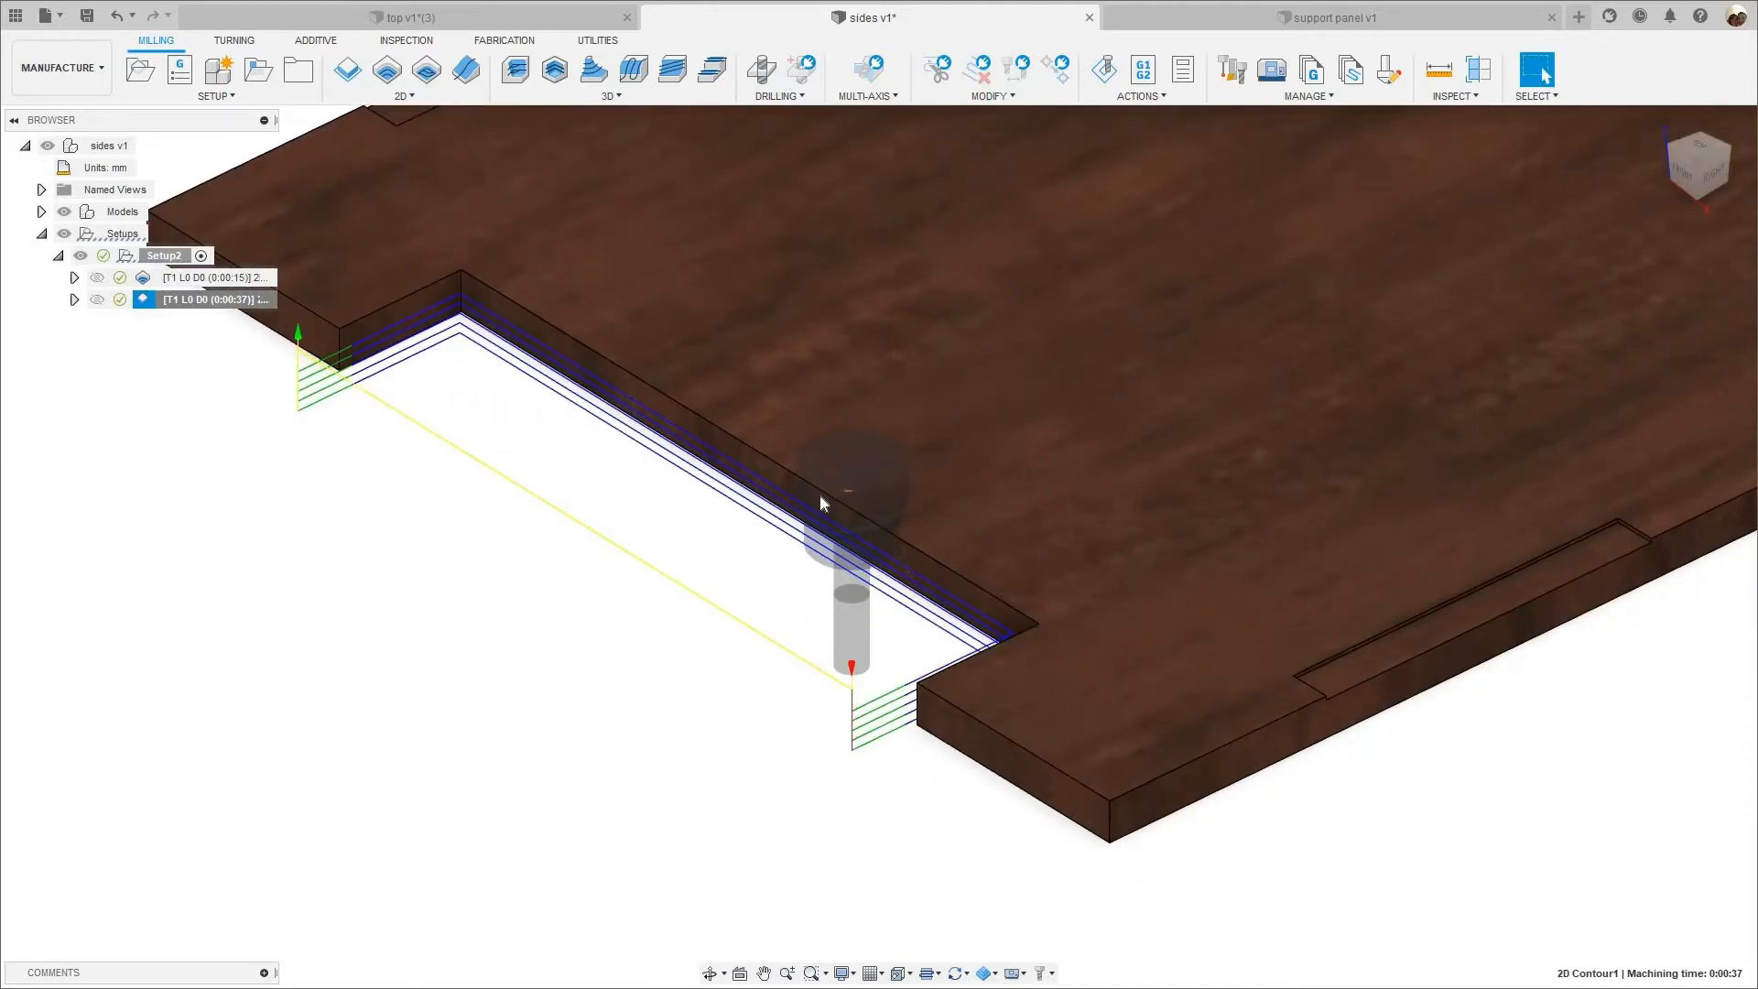
{"action": "scroll", "coordinate": [851, 580], "scroll_direction": "down", "scroll_amount": 2}
{"action": "scroll", "coordinate": [846, 575], "scroll_direction": "up", "scroll_amount": 1}
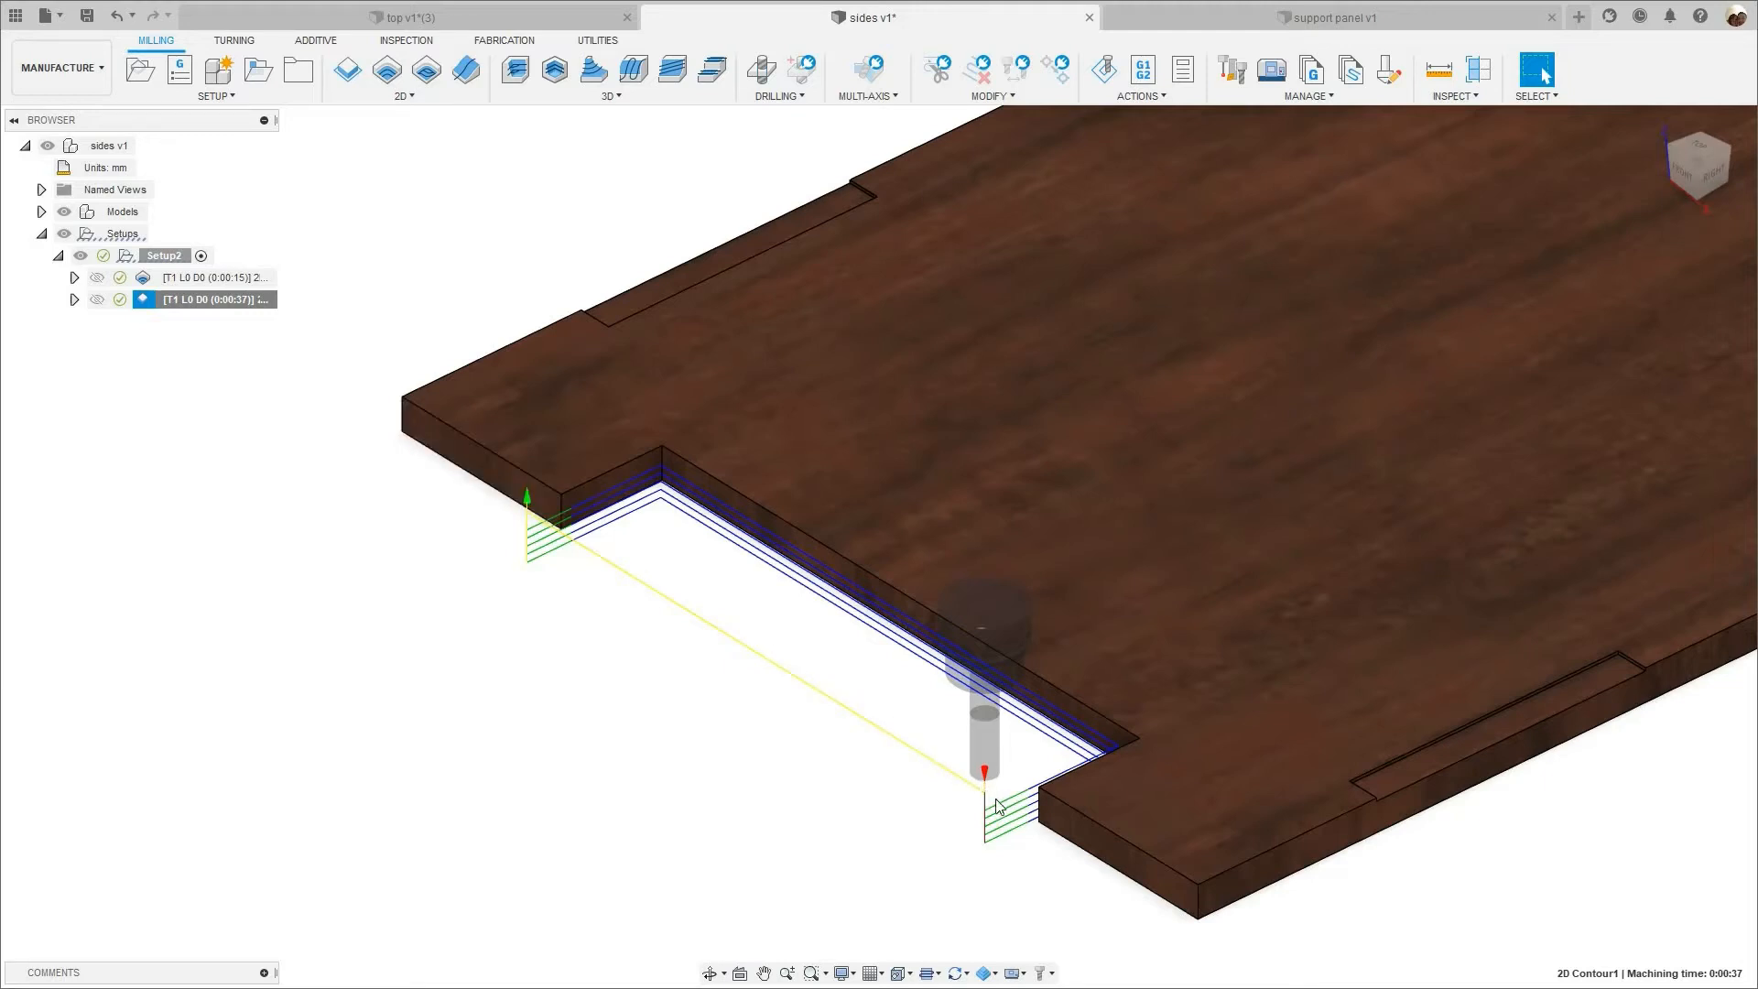
{"action": "scroll", "coordinate": [261, 394], "scroll_direction": "down", "scroll_amount": 2}
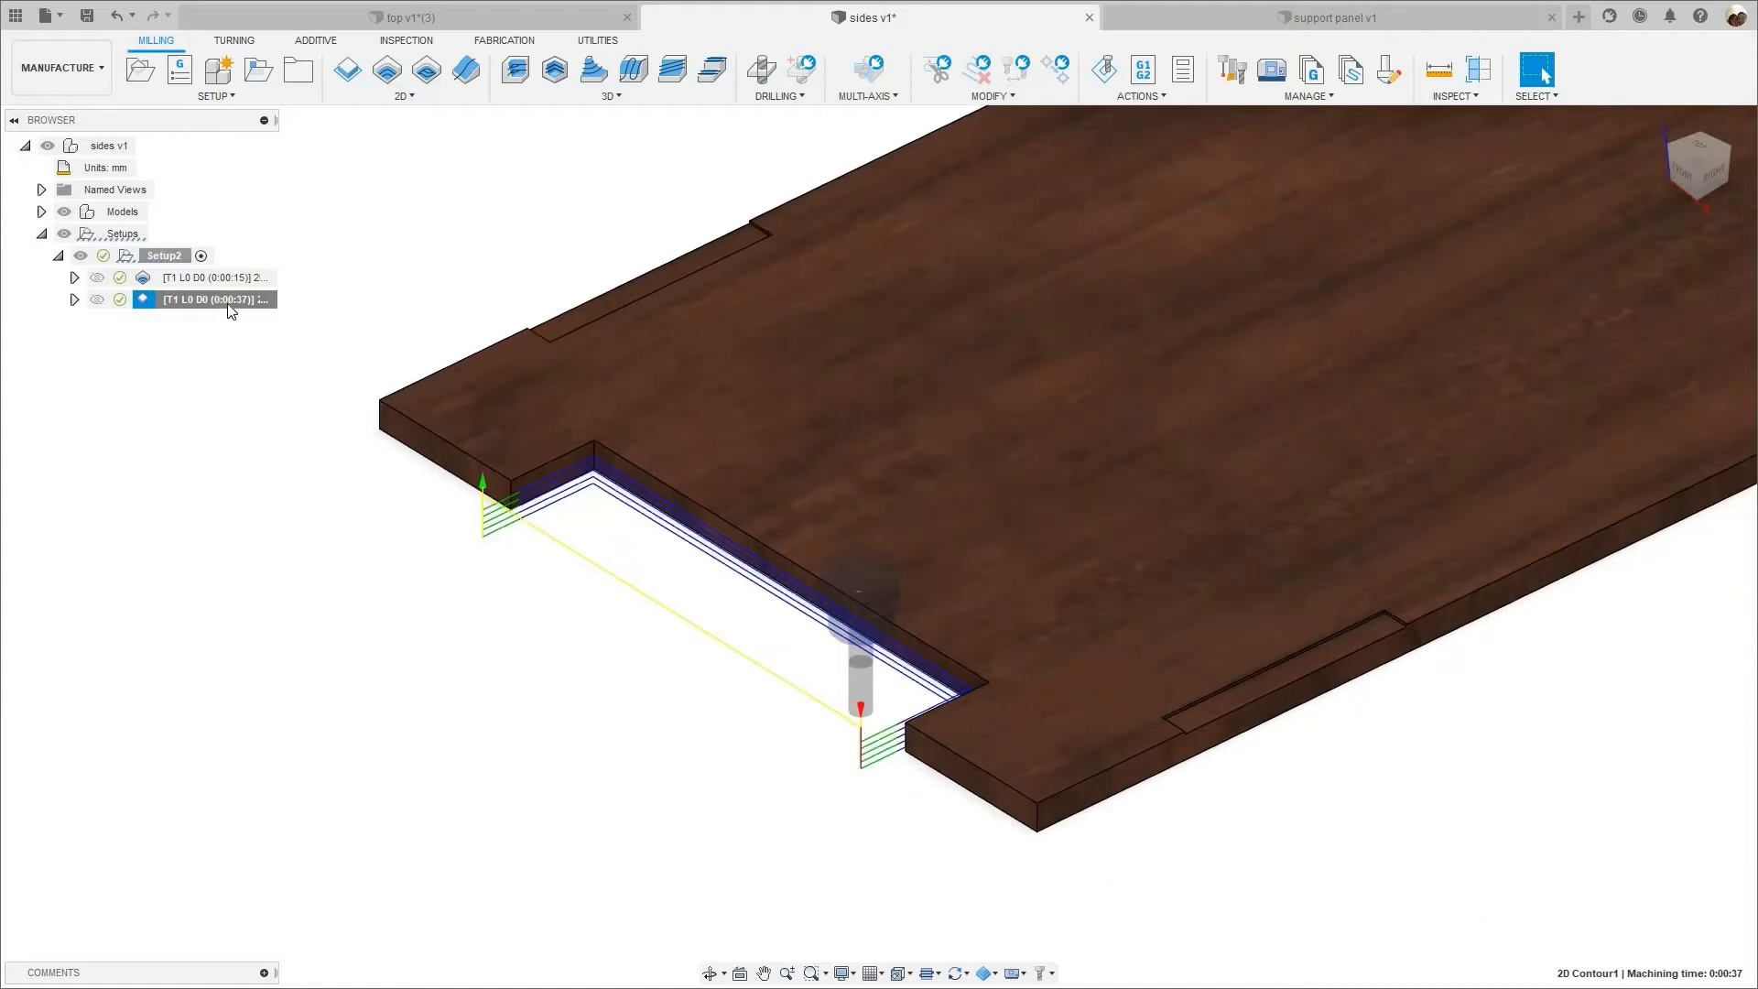
- Simulate the one-way 2D Contour and watch its first depth pass around the notch at slower playback
{"action": "right_click", "coordinate": [236, 301]}
{"action": "left_click", "coordinate": [284, 426]}
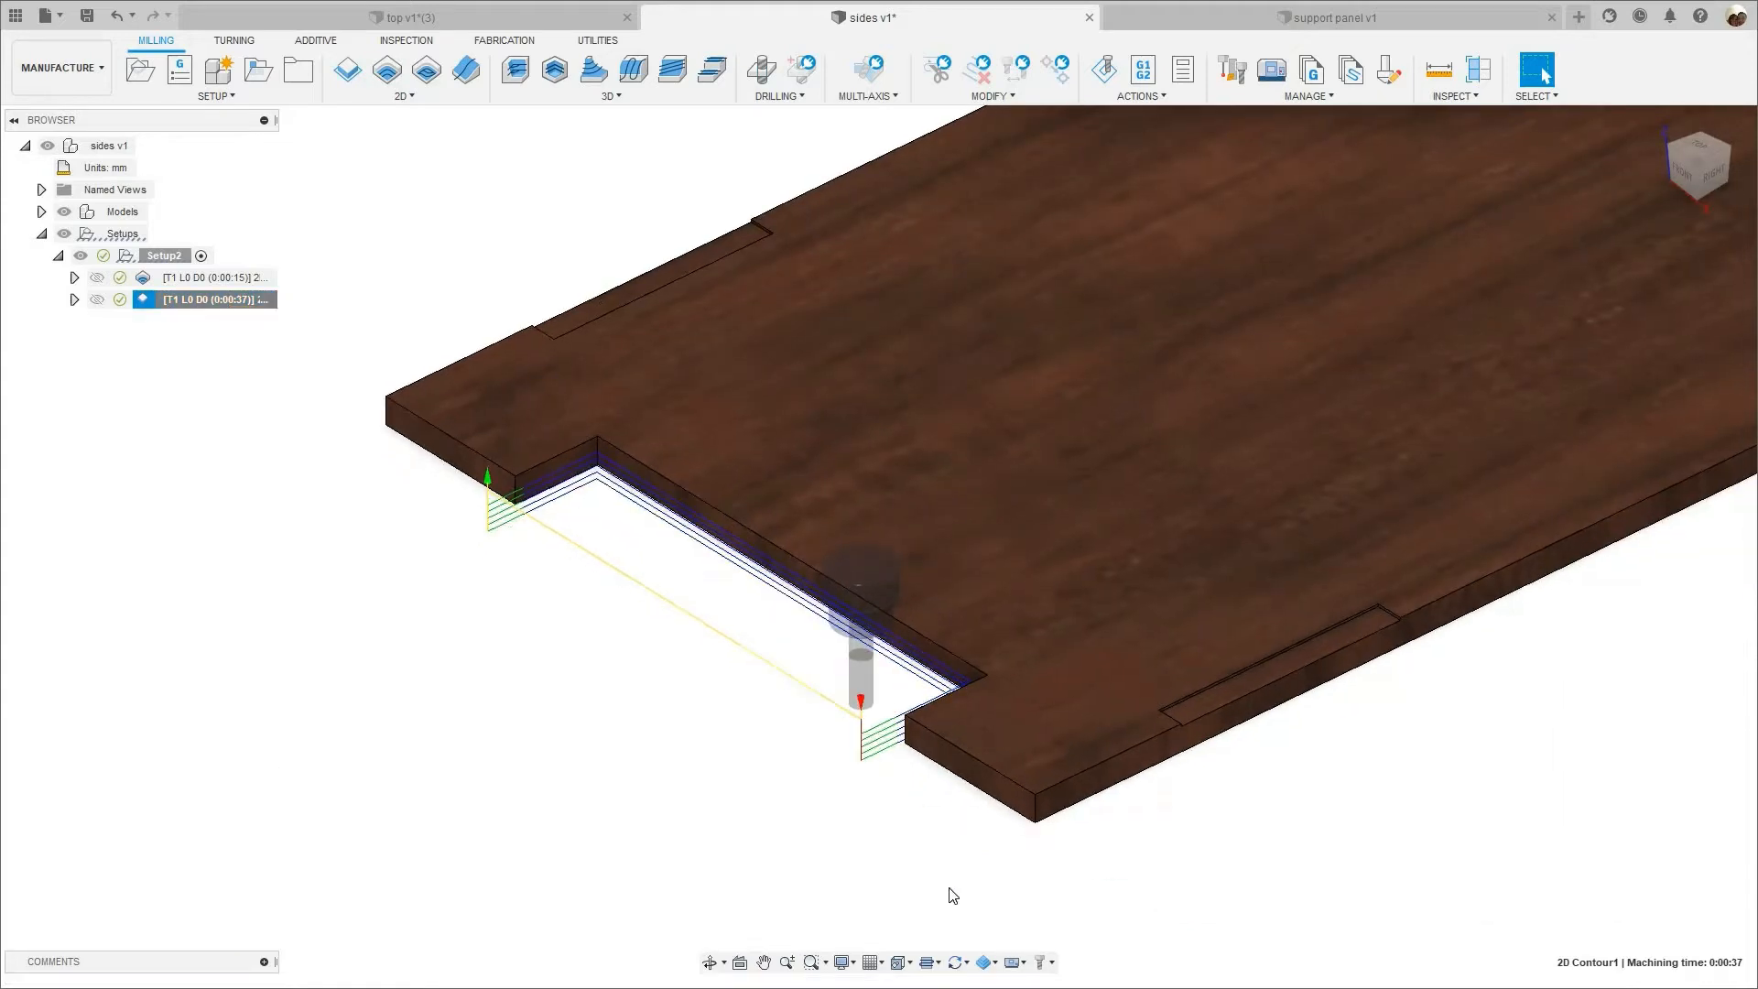
{"action": "scroll", "coordinate": [934, 906], "scroll_direction": "up", "scroll_amount": 3}
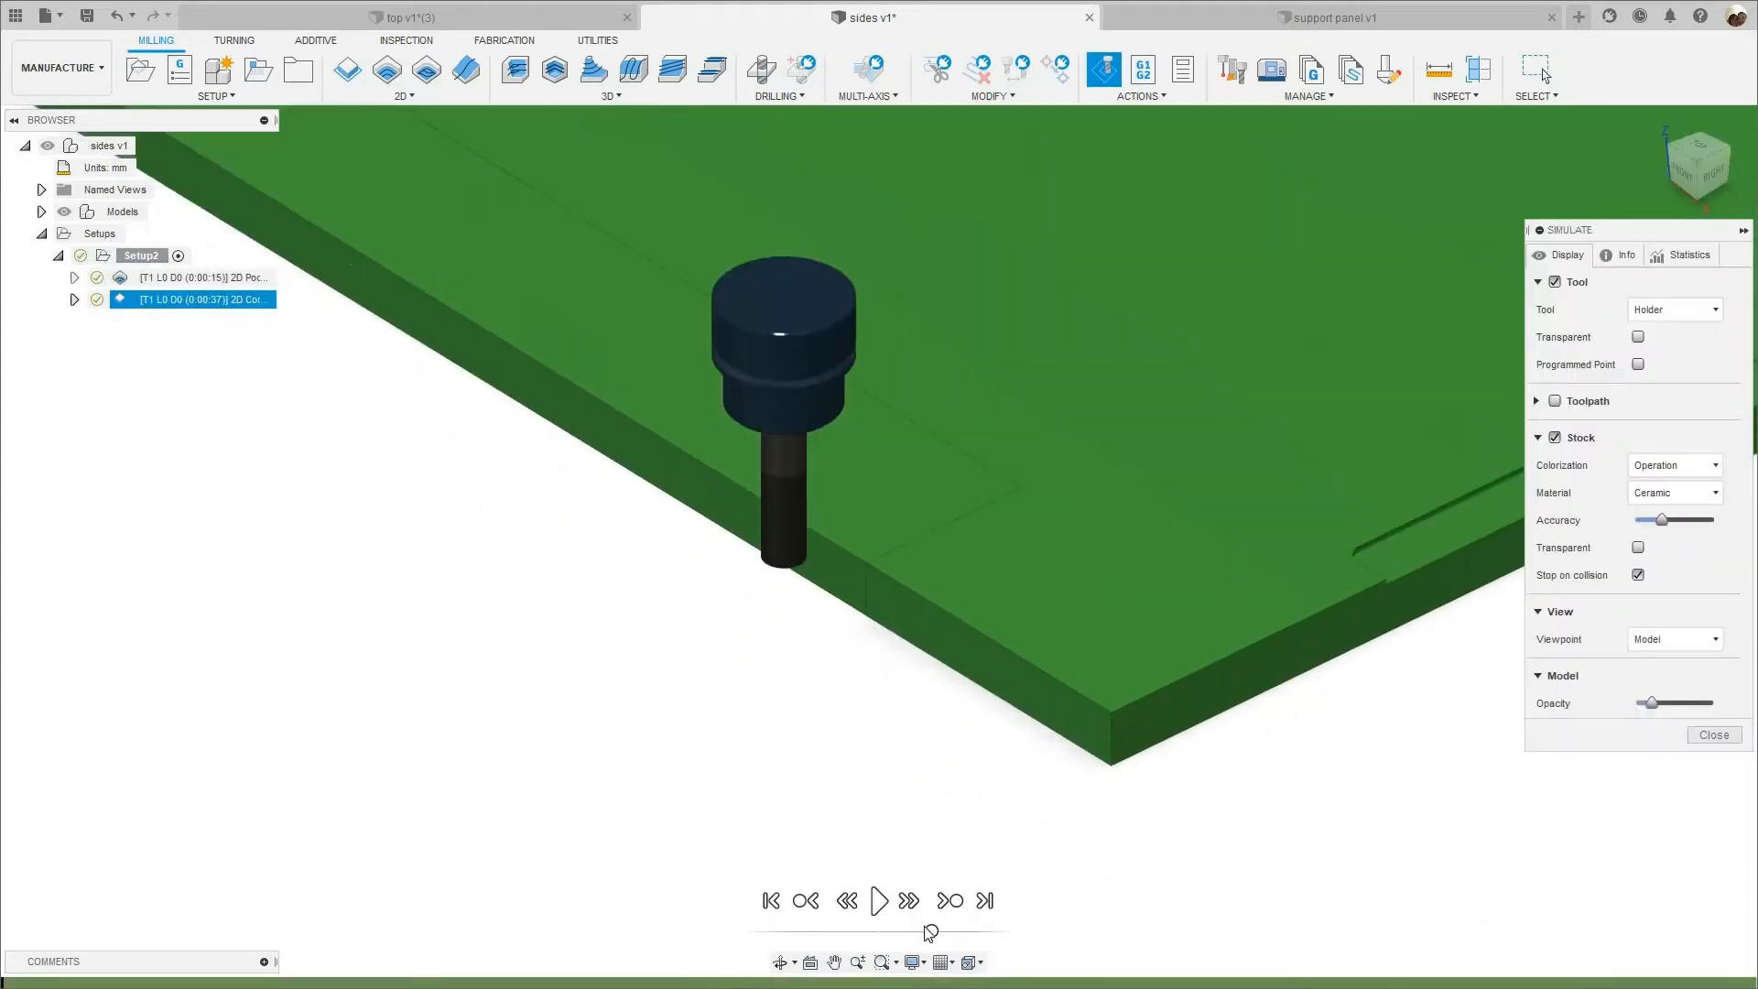
{"action": "left_click", "coordinate": [879, 900]}
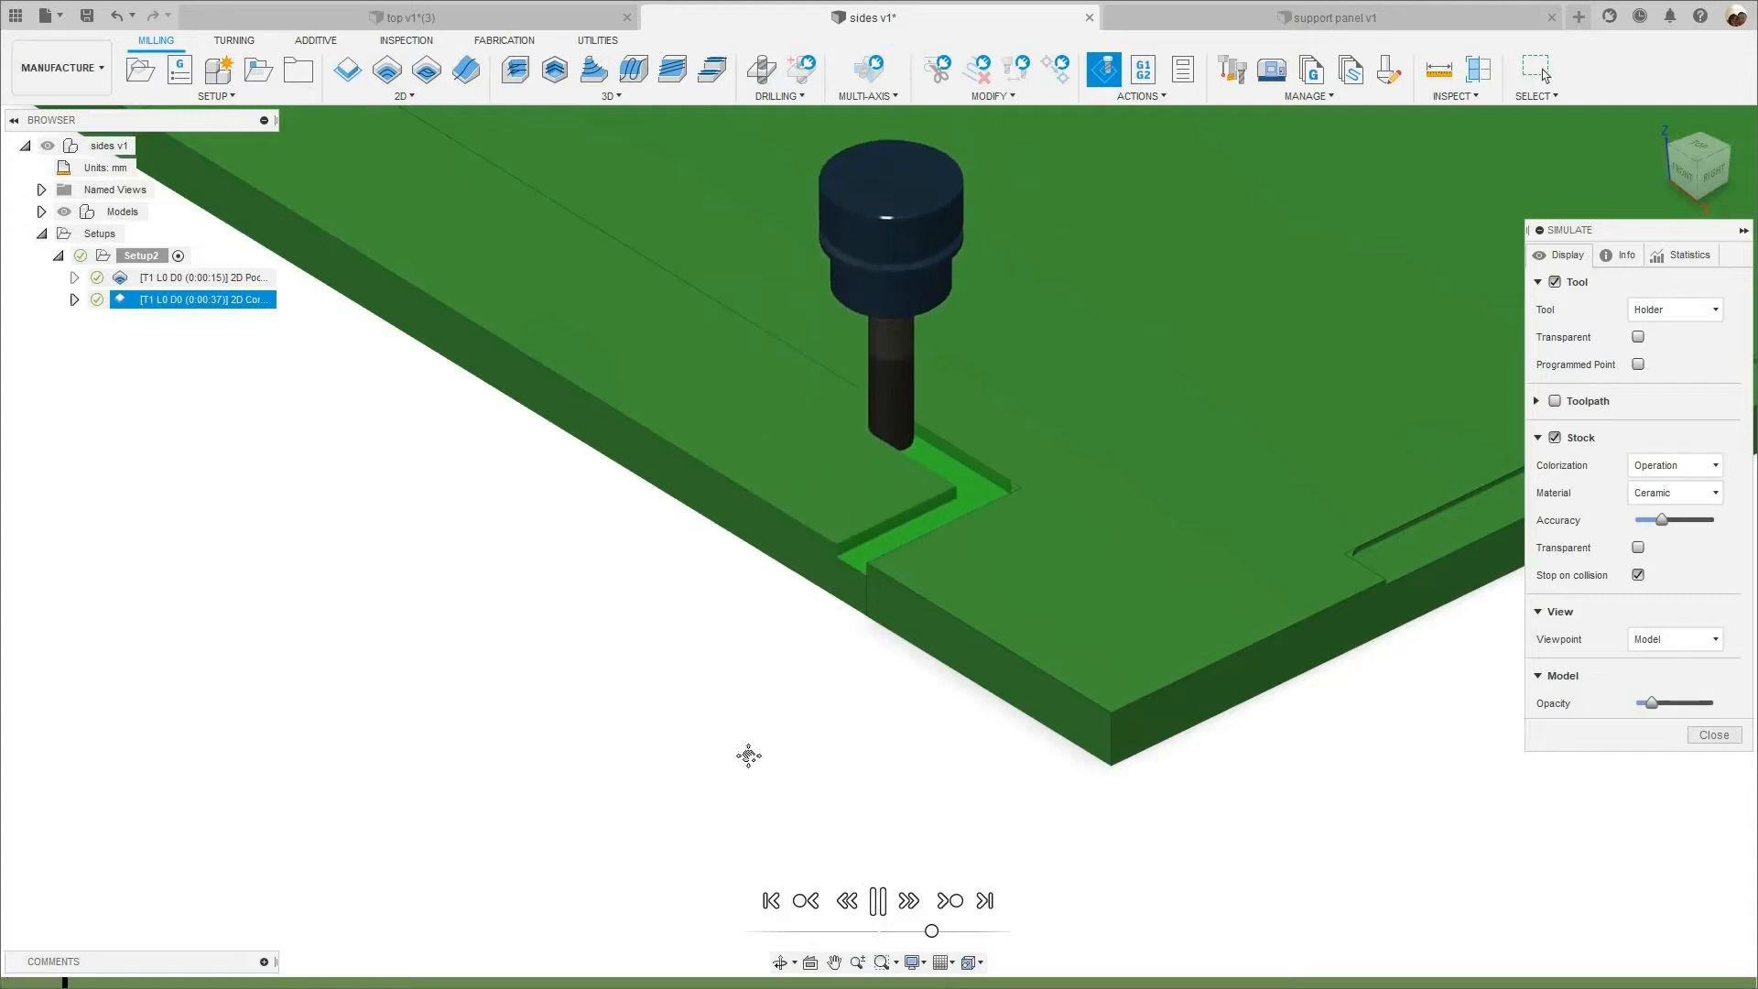
{"action": "scroll", "coordinate": [747, 755], "scroll_direction": "down", "scroll_amount": 3}
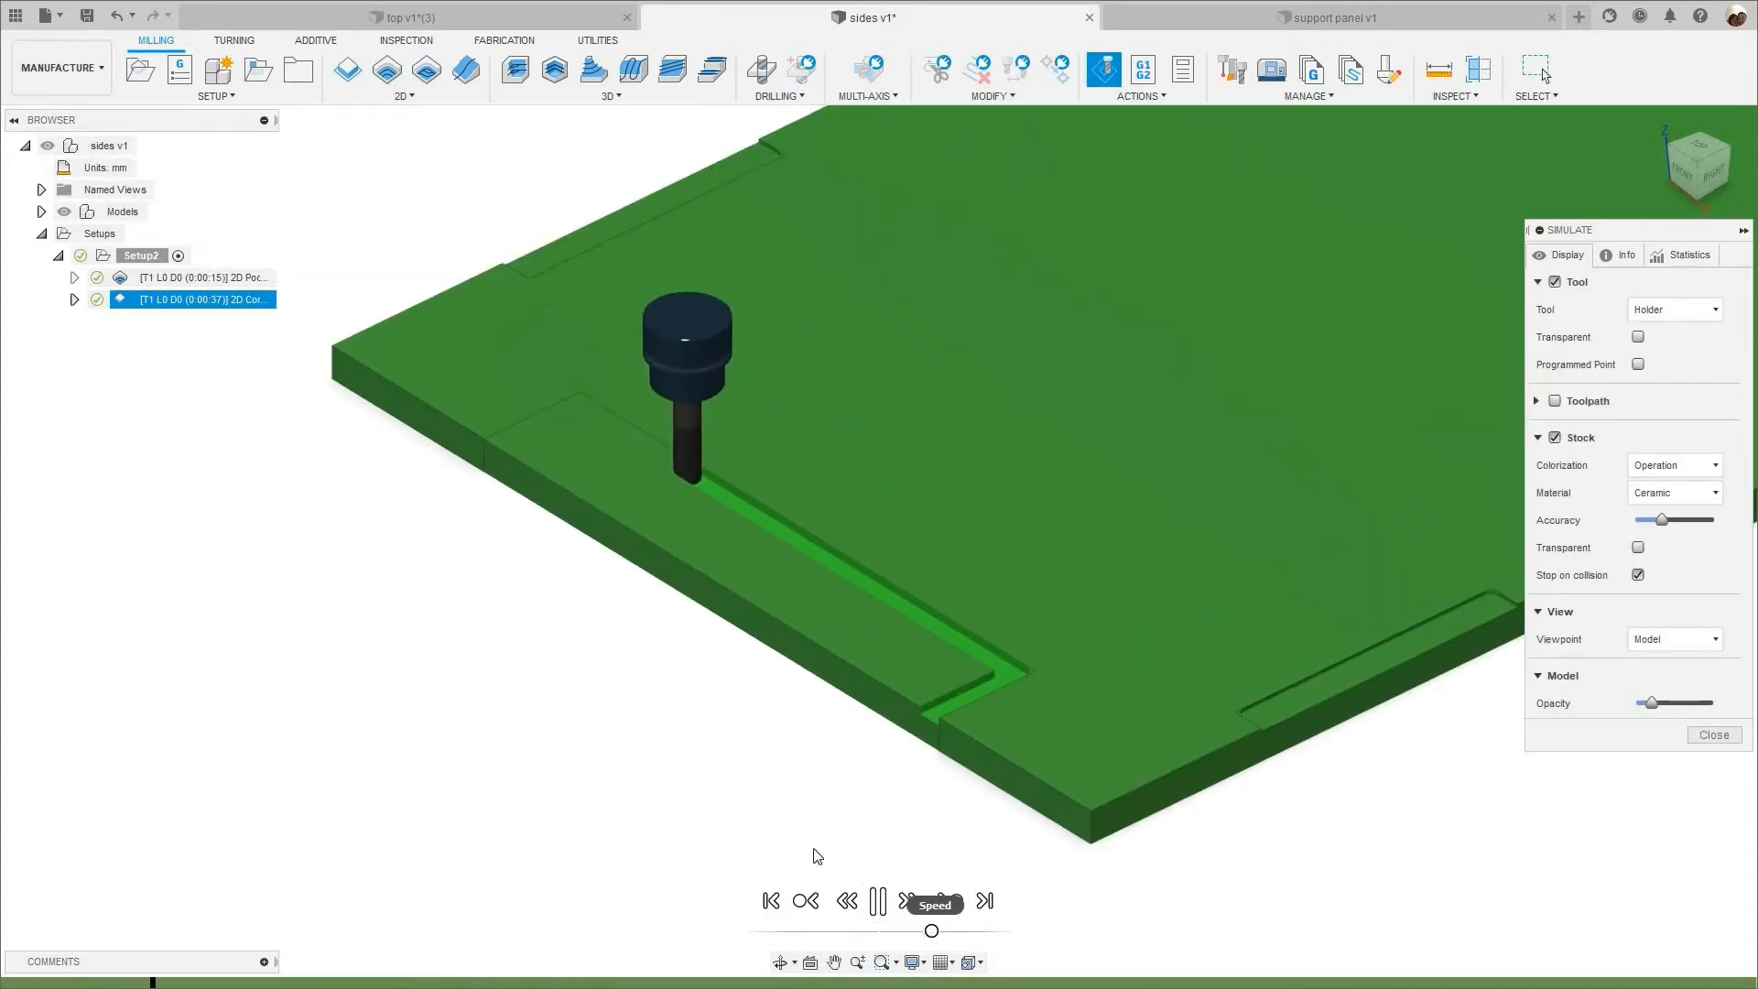
{"action": "scroll", "coordinate": [567, 503], "scroll_direction": "up", "scroll_amount": 3}
{"action": "scroll", "coordinate": [556, 501], "scroll_direction": "up", "scroll_amount": 3}
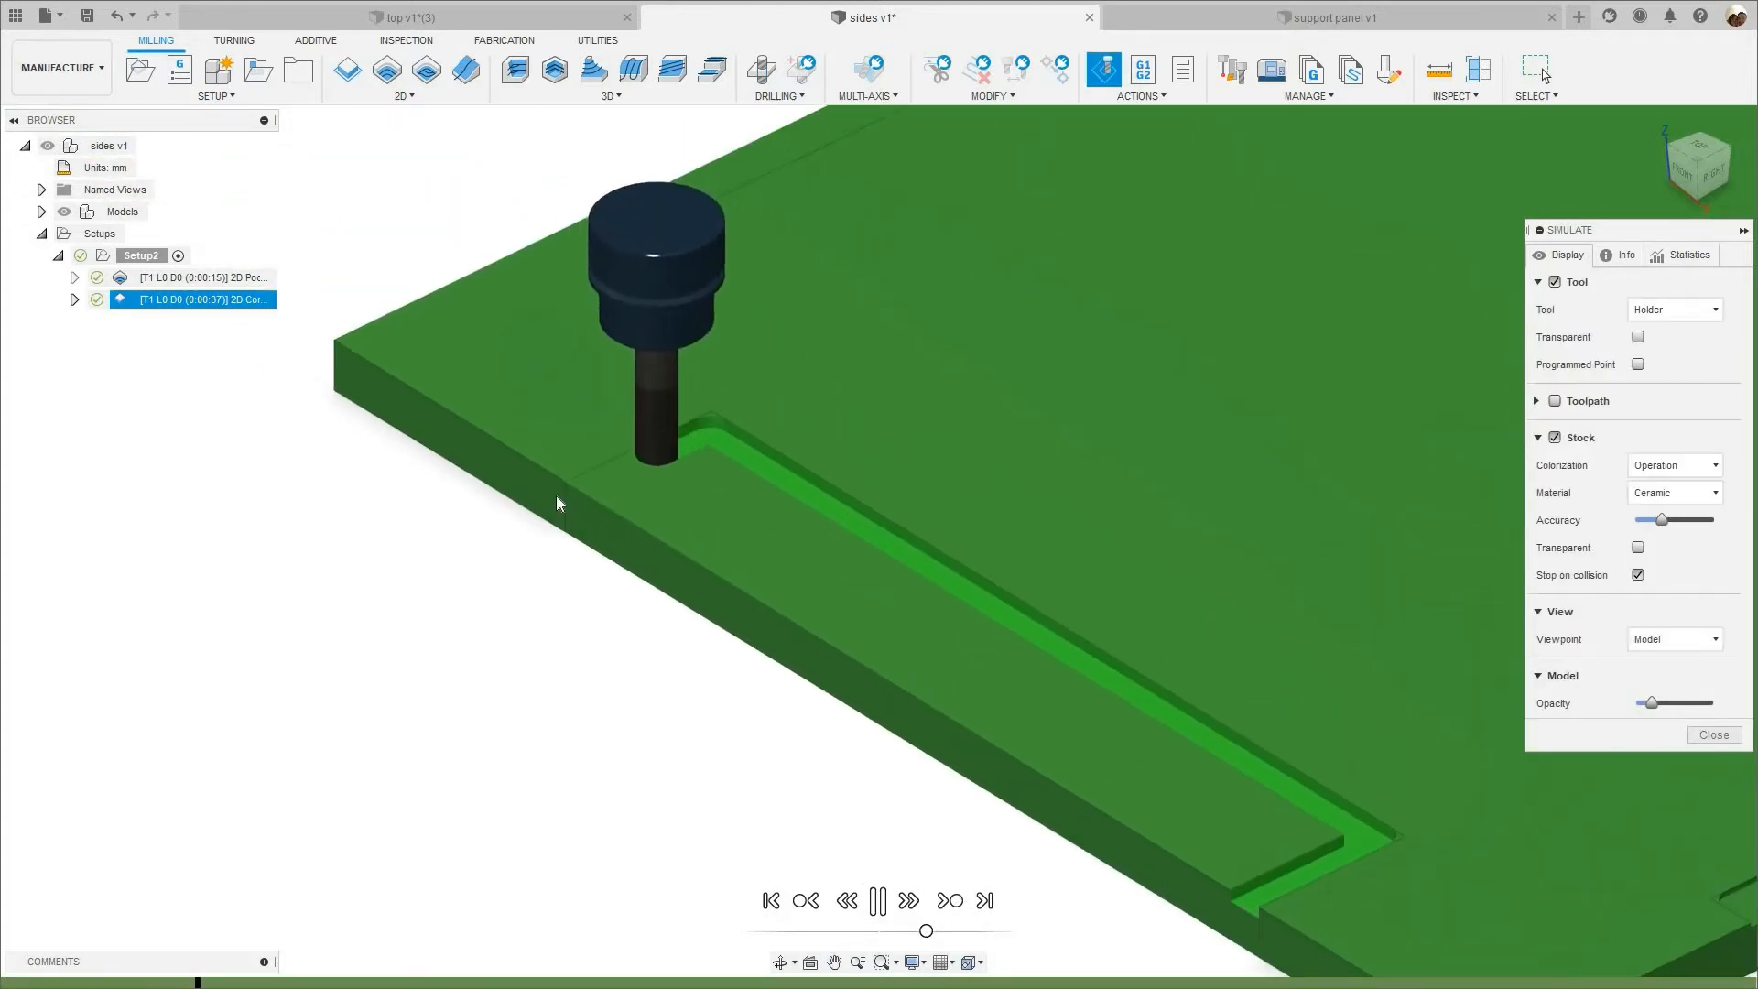
- Follow the cutter as it returns to the notch's entry side for each further depth pass, and close the simulation
{"action": "scroll", "coordinate": [554, 526], "scroll_direction": "down", "scroll_amount": 3}
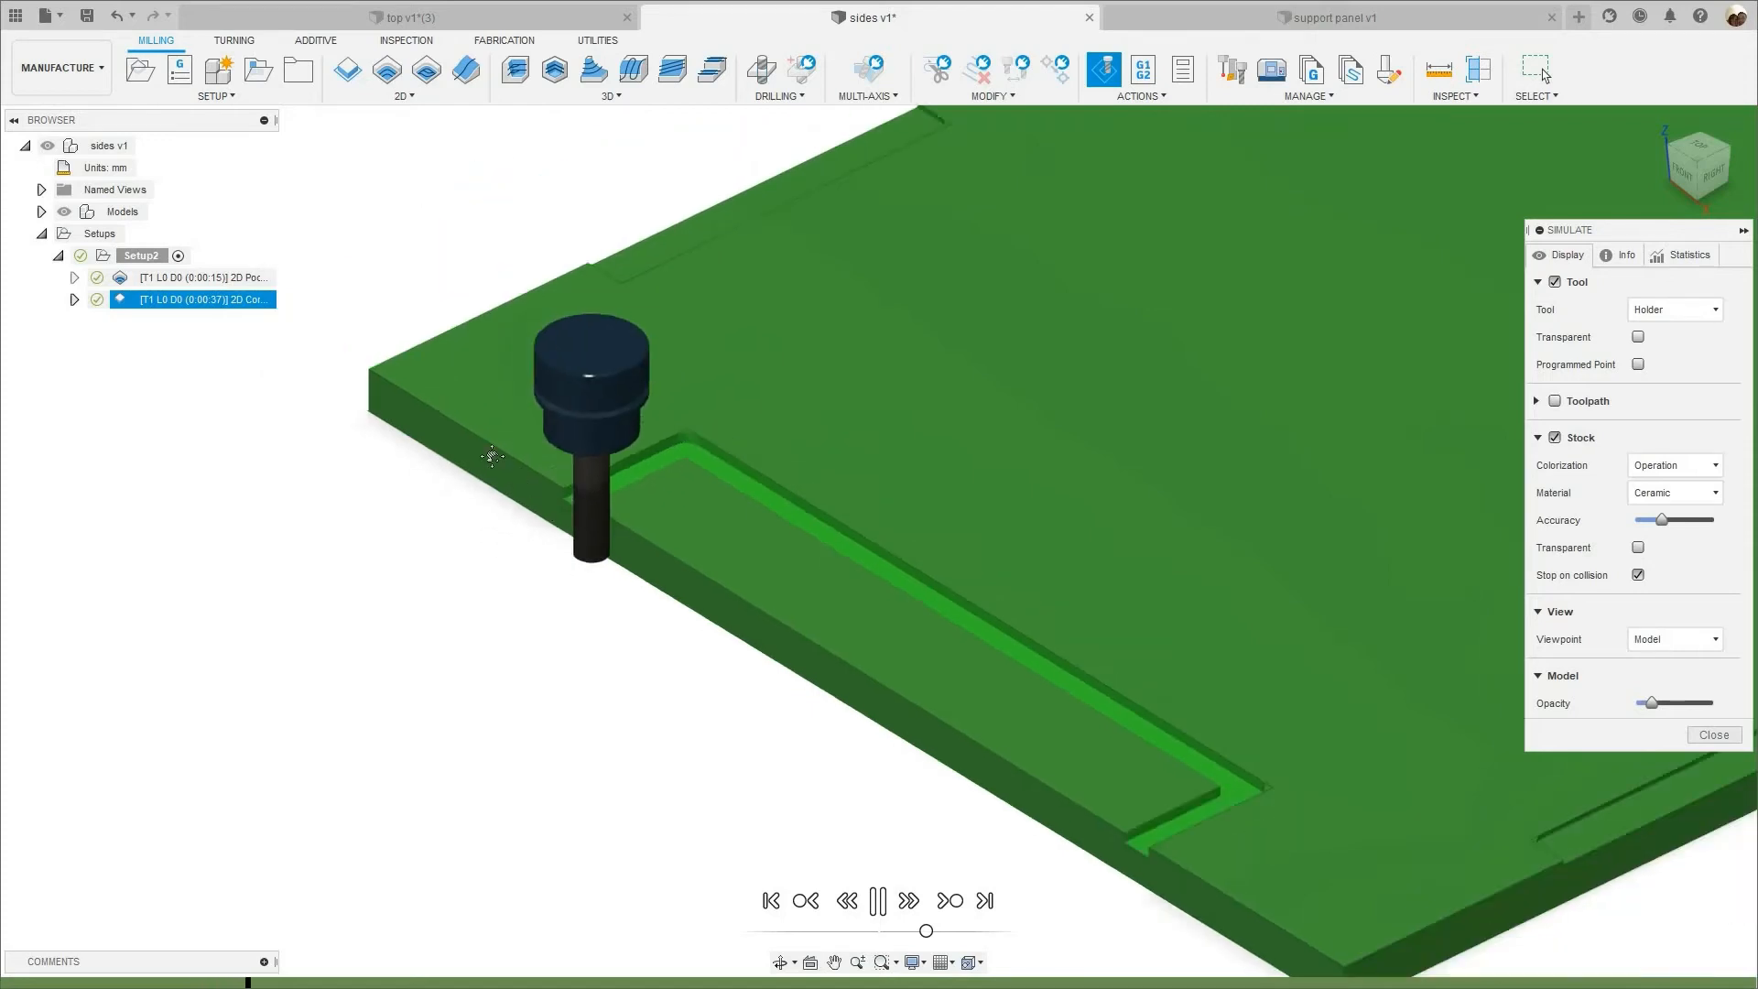
{"action": "middle_click_drag", "start_coordinate": [572, 499], "coordinate": [519, 443]}
{"action": "scroll", "coordinate": [519, 443], "scroll_direction": "down", "scroll_amount": 1}
{"action": "middle_click_drag", "start_coordinate": [1046, 765], "coordinate": [988, 723]}
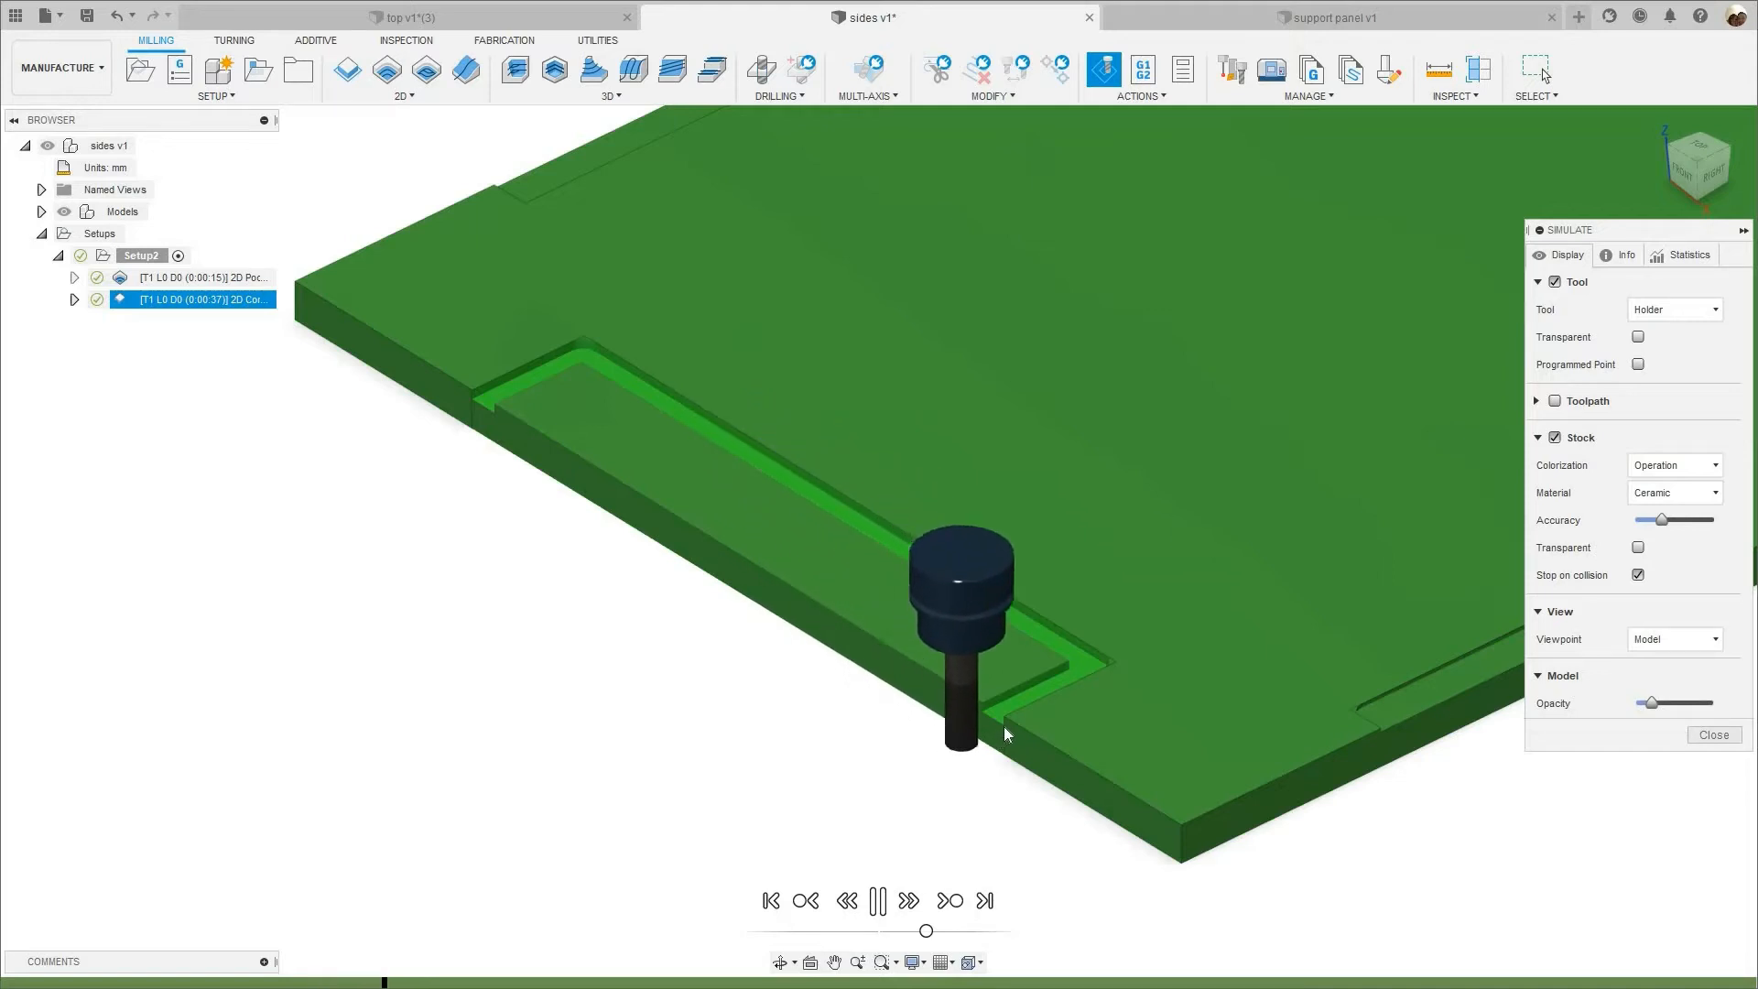
{"action": "scroll", "coordinate": [947, 641], "scroll_direction": "down", "scroll_amount": 2}
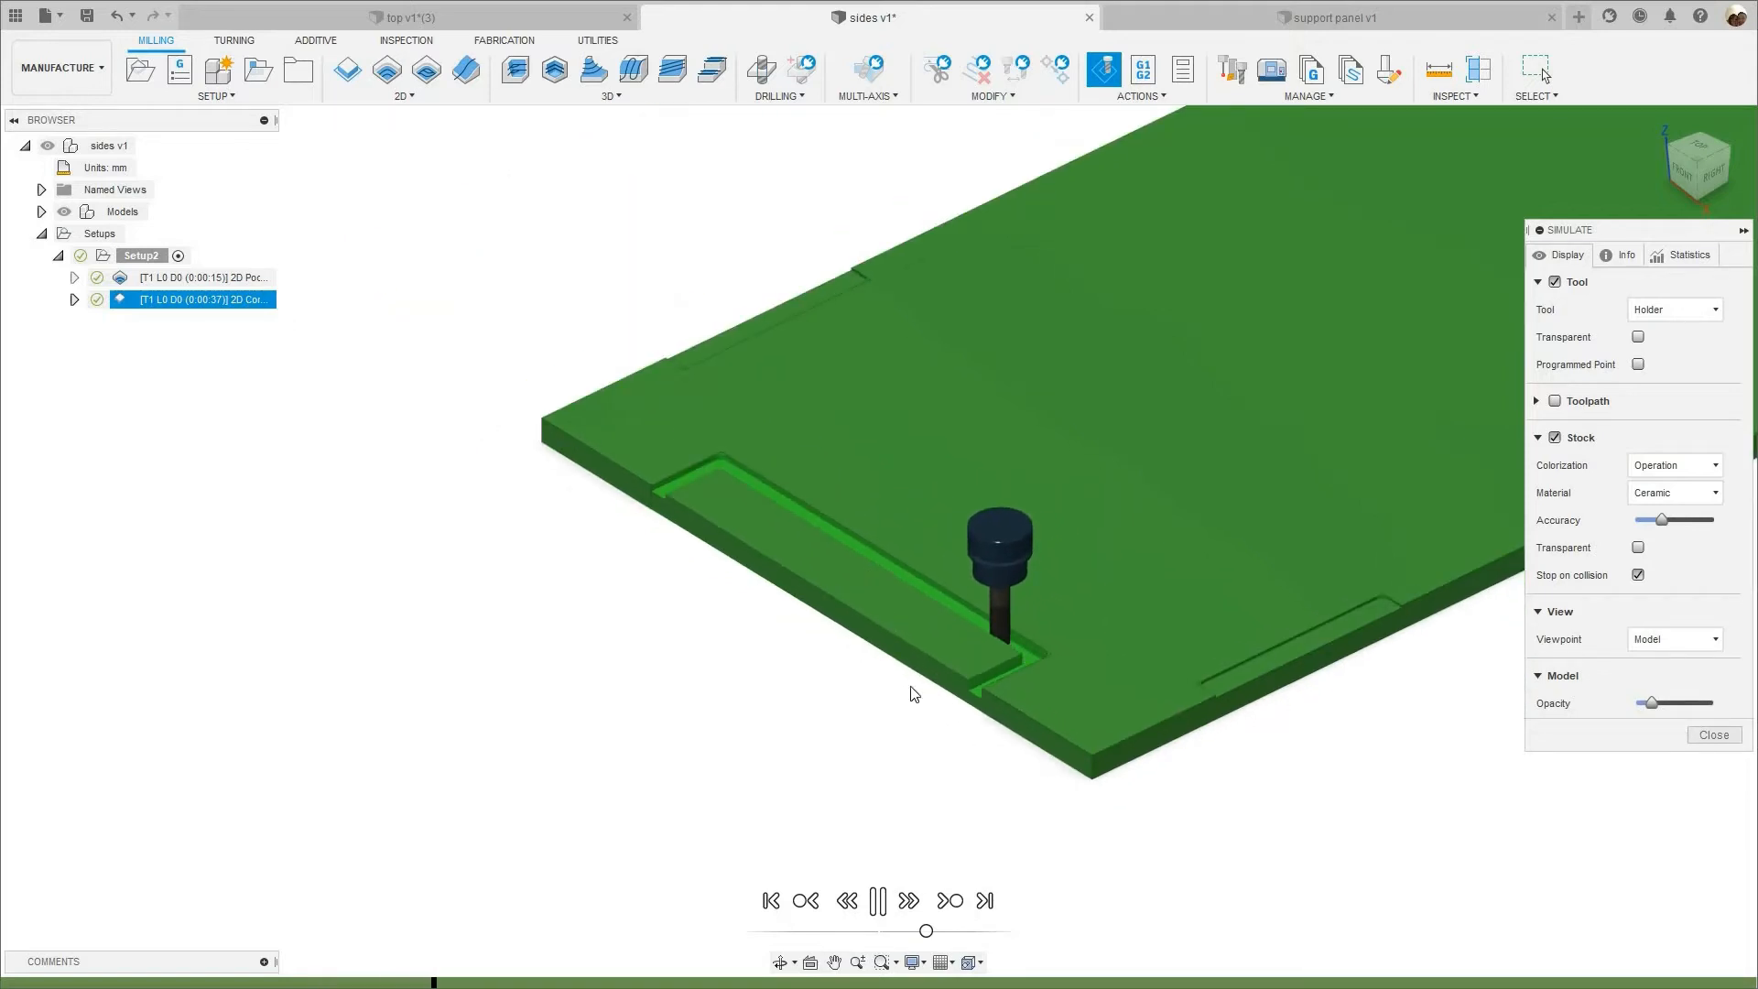
{"action": "scroll", "coordinate": [828, 620], "scroll_direction": "up", "scroll_amount": 3}
{"action": "scroll", "coordinate": [749, 560], "scroll_direction": "up", "scroll_amount": 2}
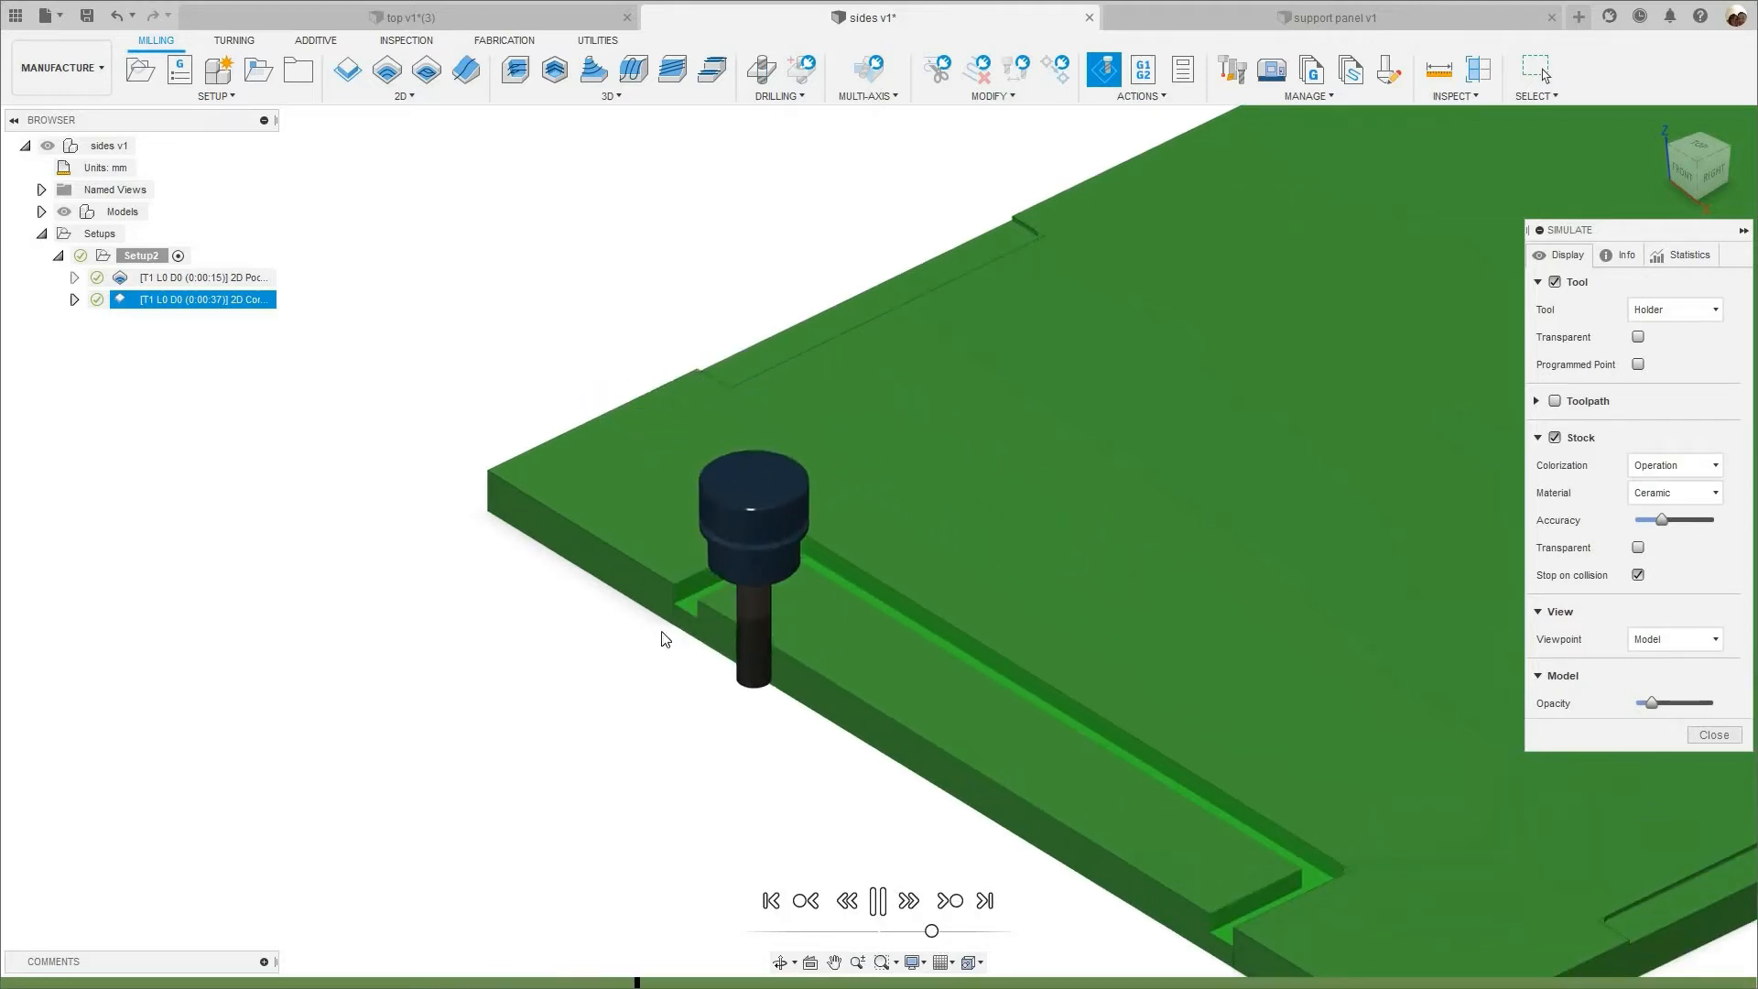
{"action": "scroll", "coordinate": [769, 683], "scroll_direction": "down", "scroll_amount": 2}
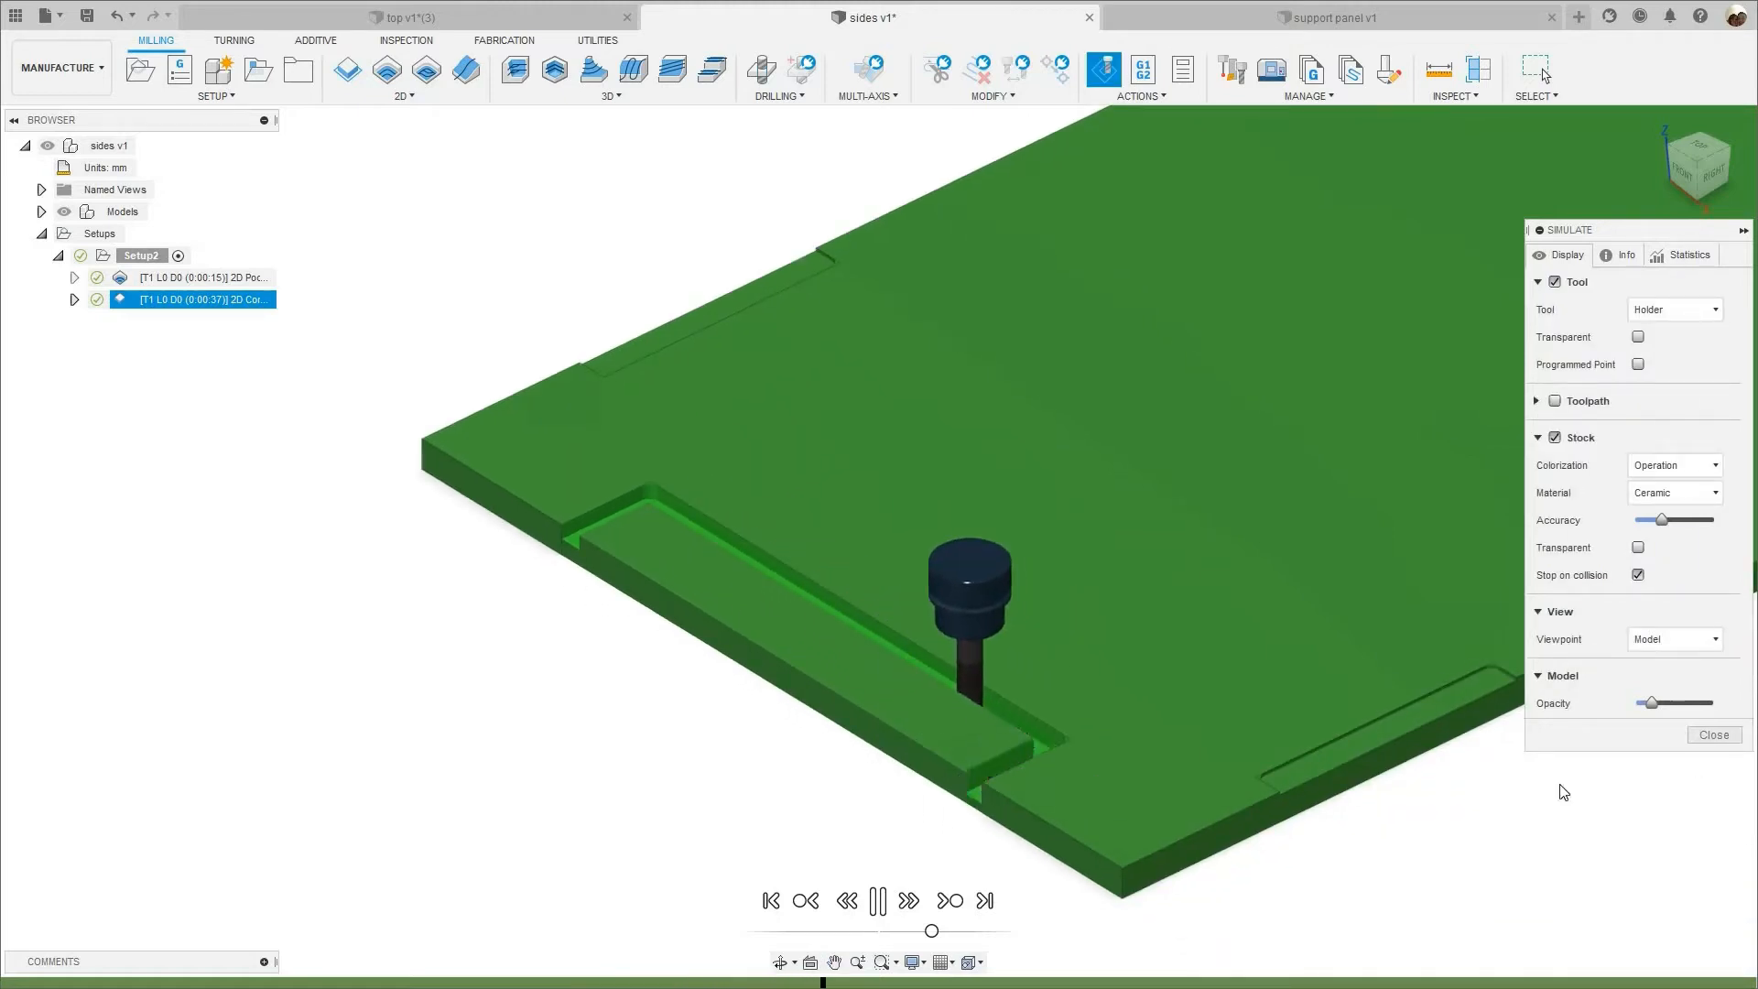
{"action": "scroll", "coordinate": [513, 600], "scroll_direction": "down", "scroll_amount": 3}
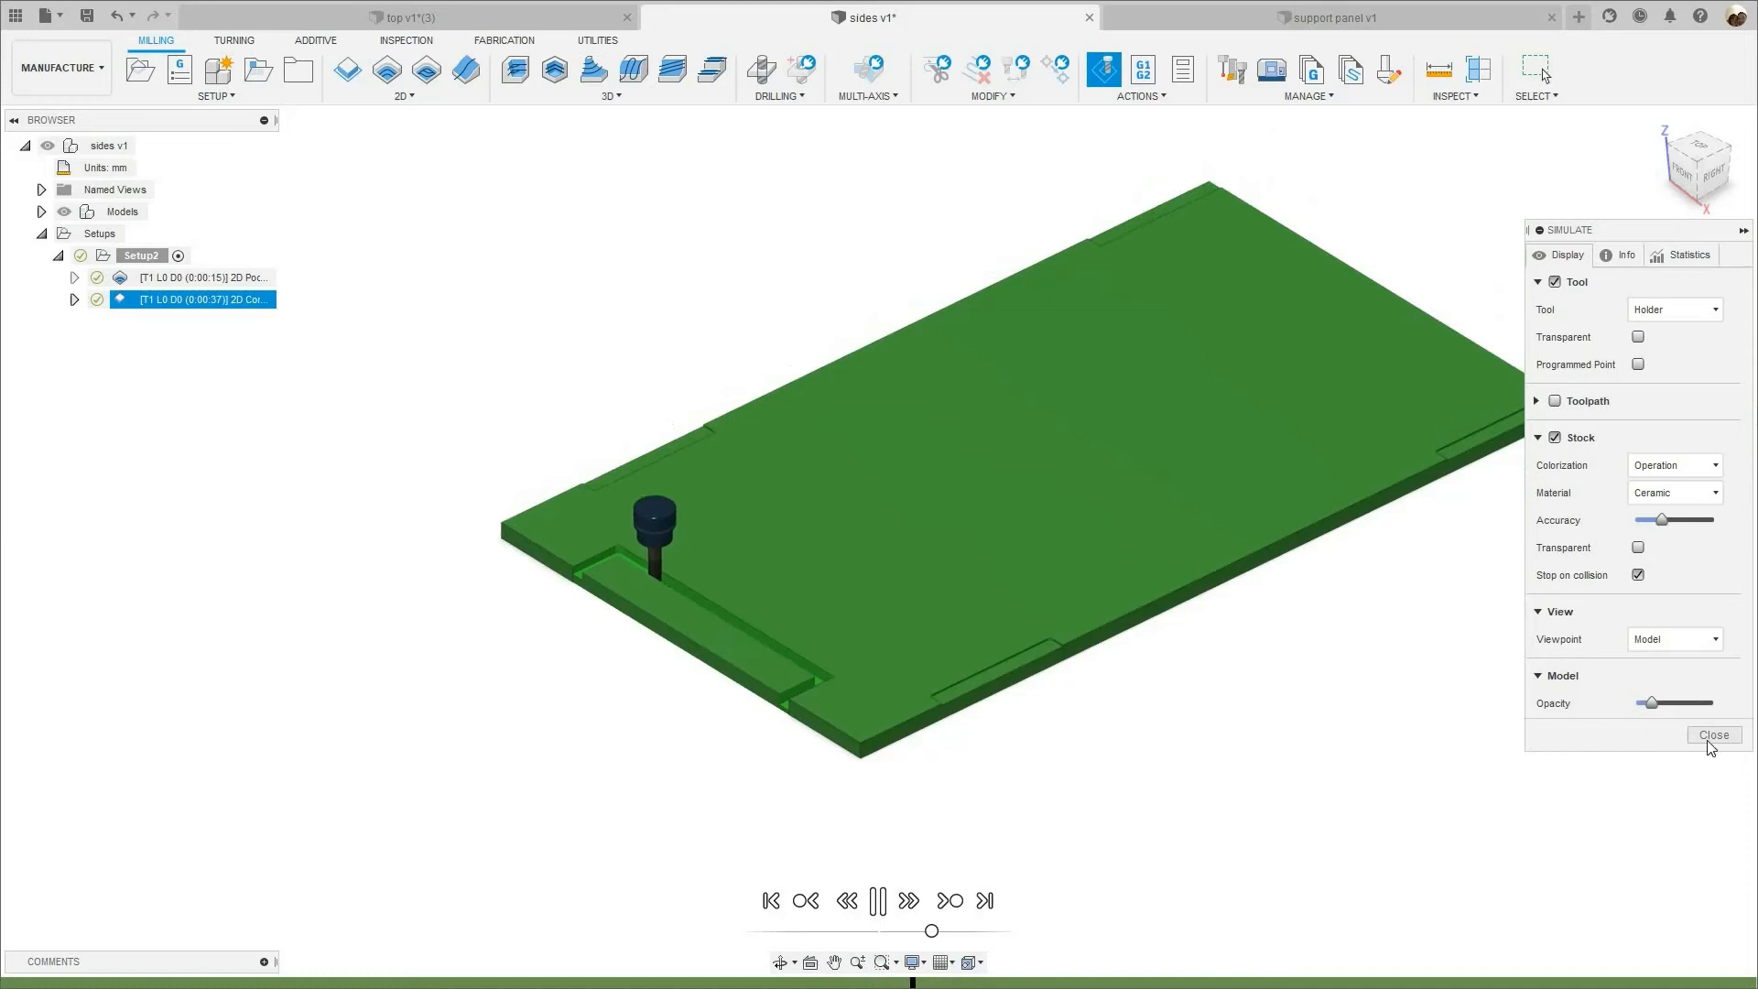
{"action": "left_click", "coordinate": [1710, 736]}
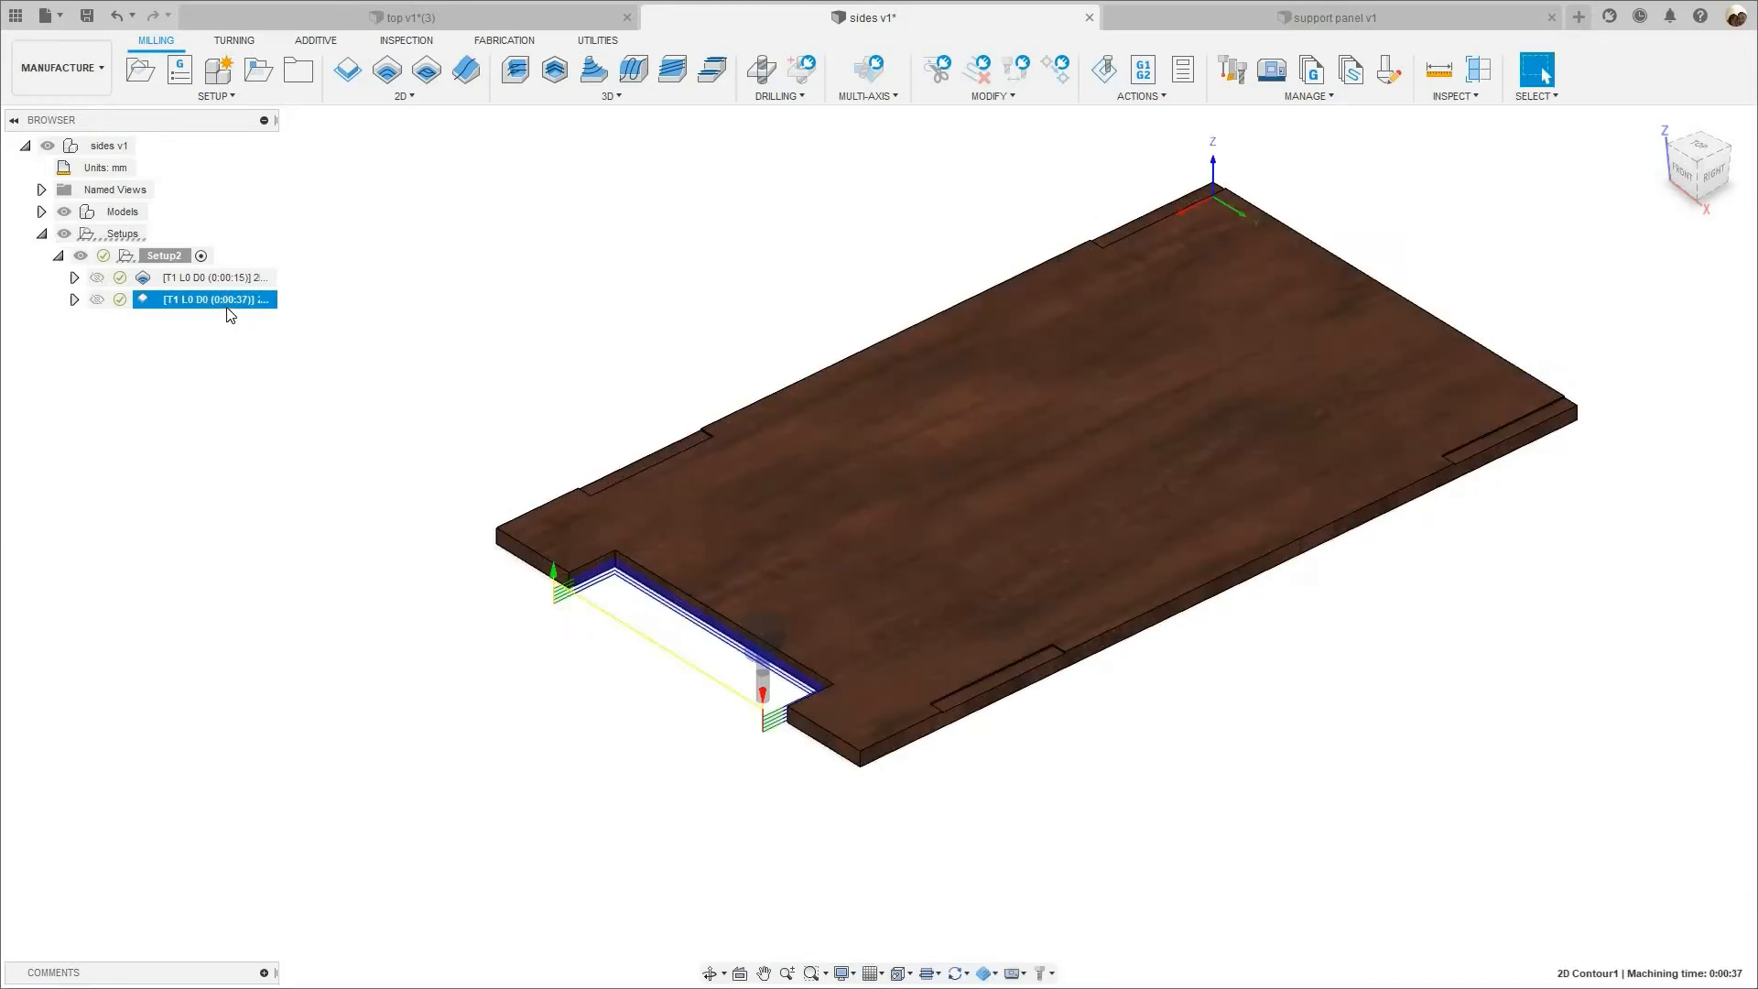
- Turn Both Ways back on in the notch's 2D Contour passes settings, accept it, and inspect the regenerated toolpath
{"action": "right_click", "coordinate": [227, 300]}
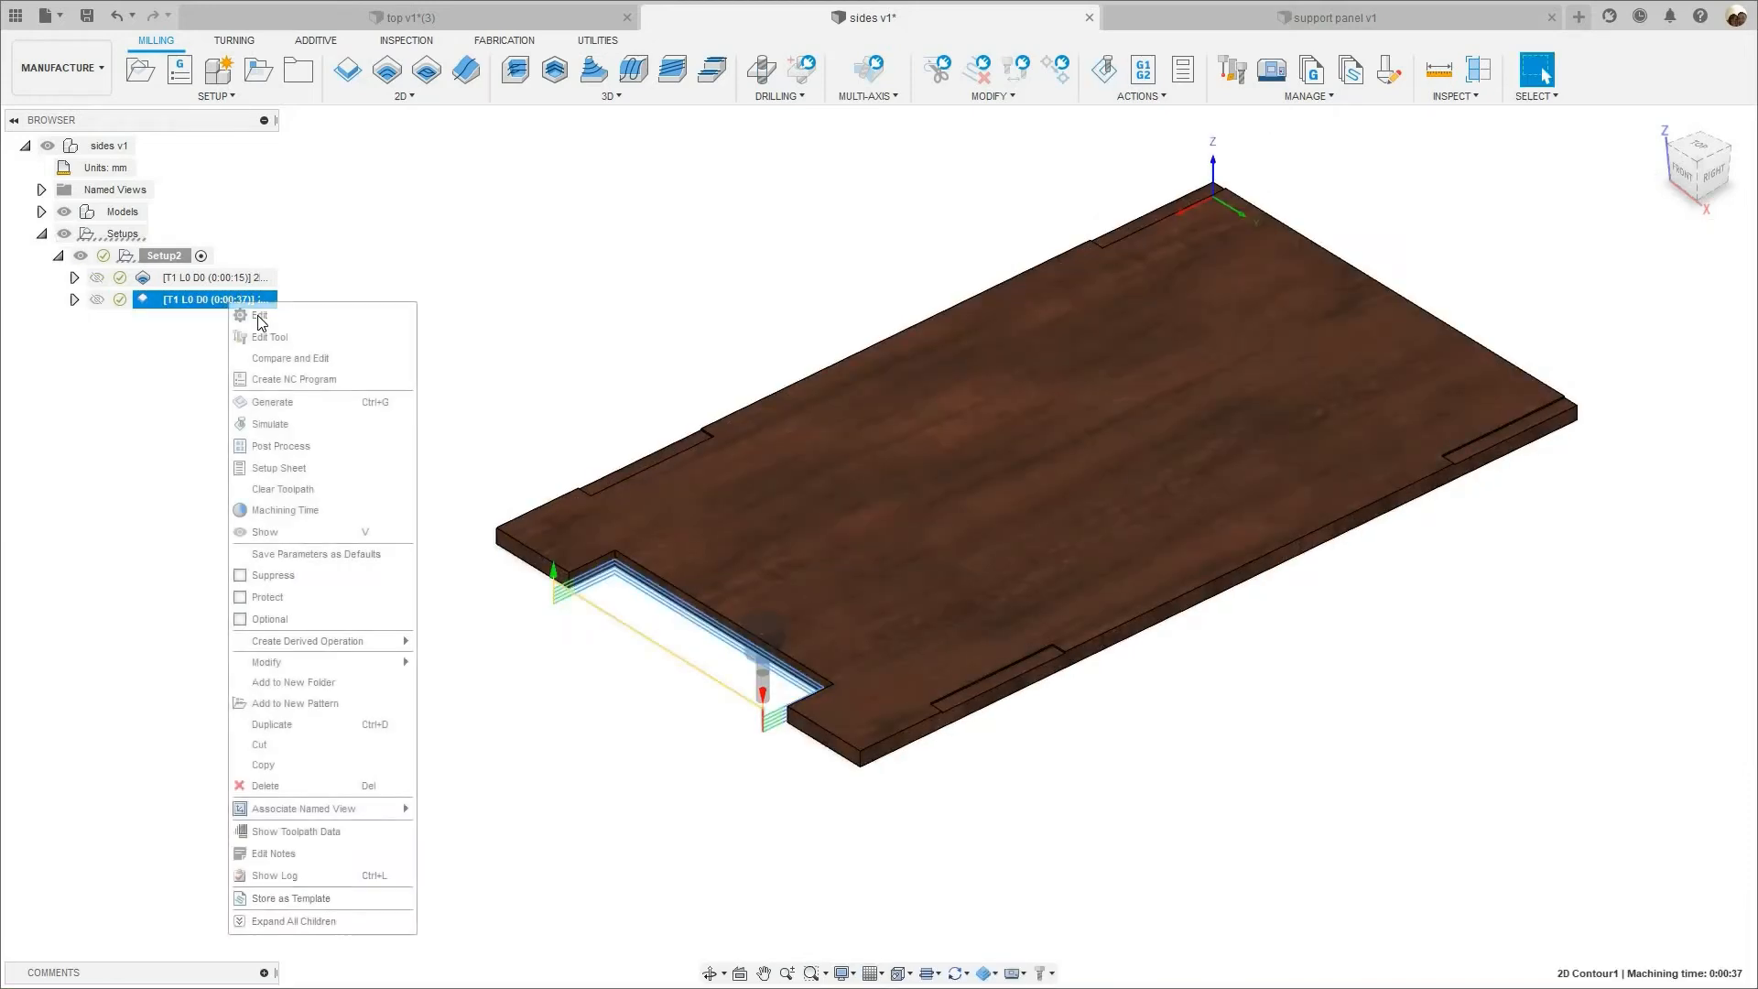
{"action": "left_click", "coordinate": [260, 316]}
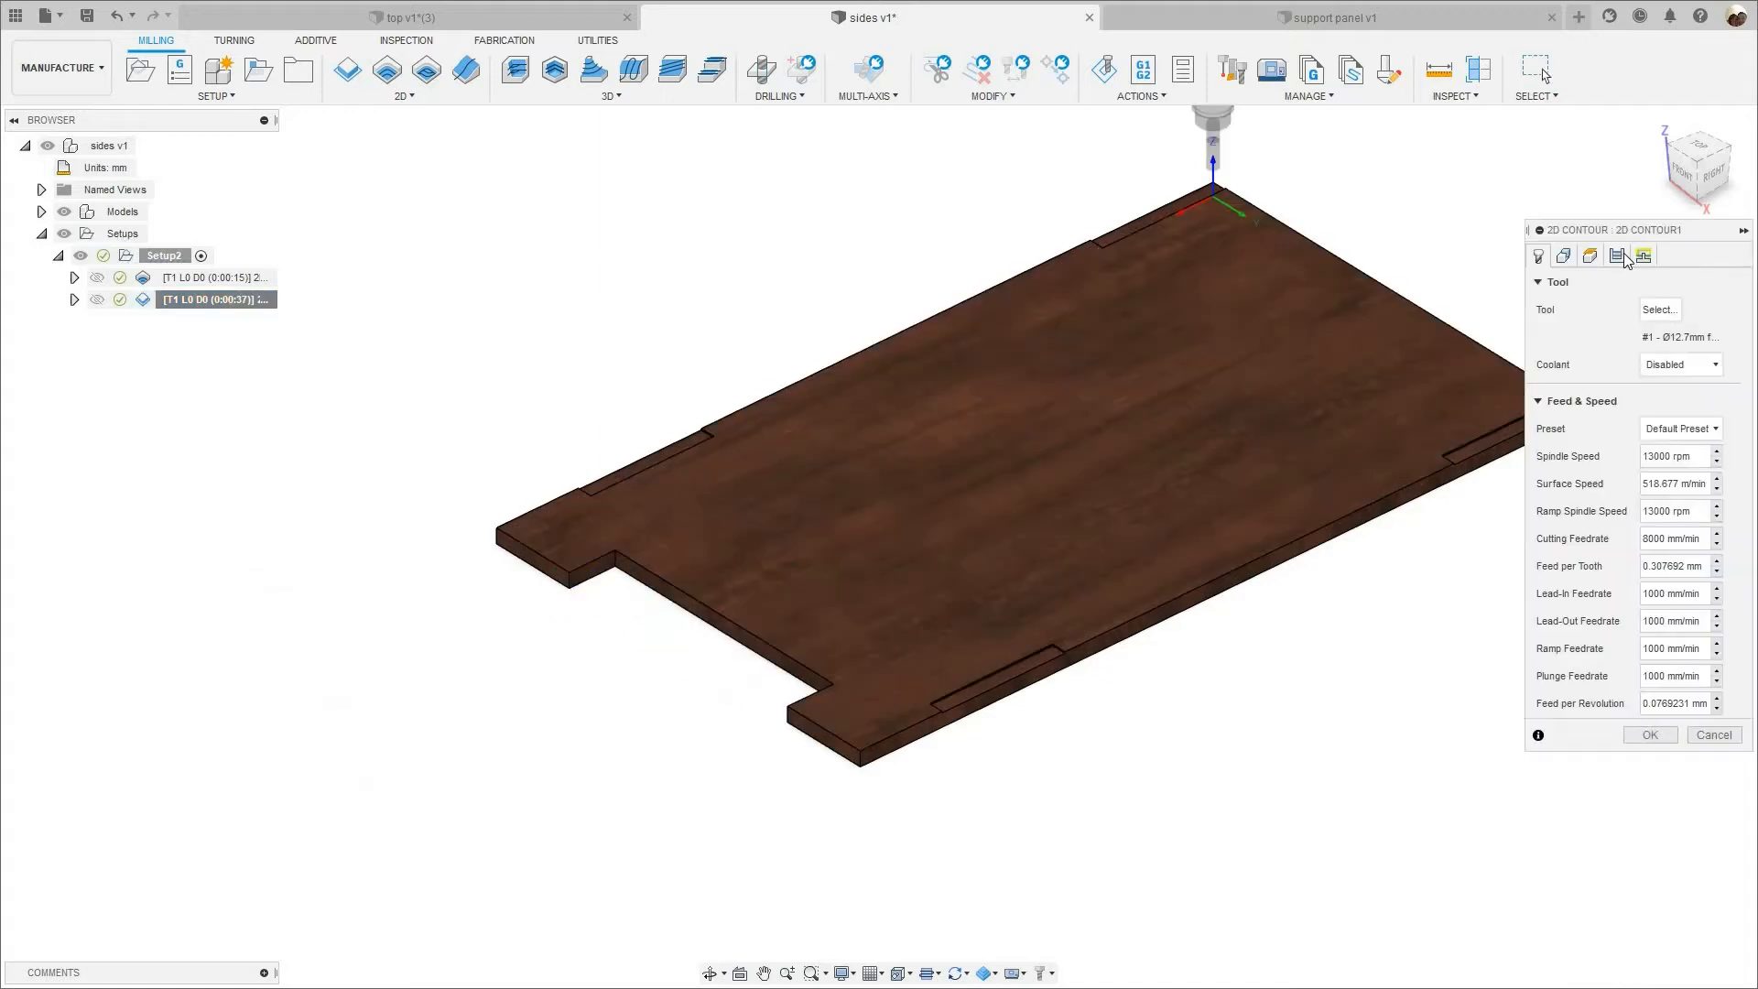
{"action": "left_click", "coordinate": [1620, 256]}
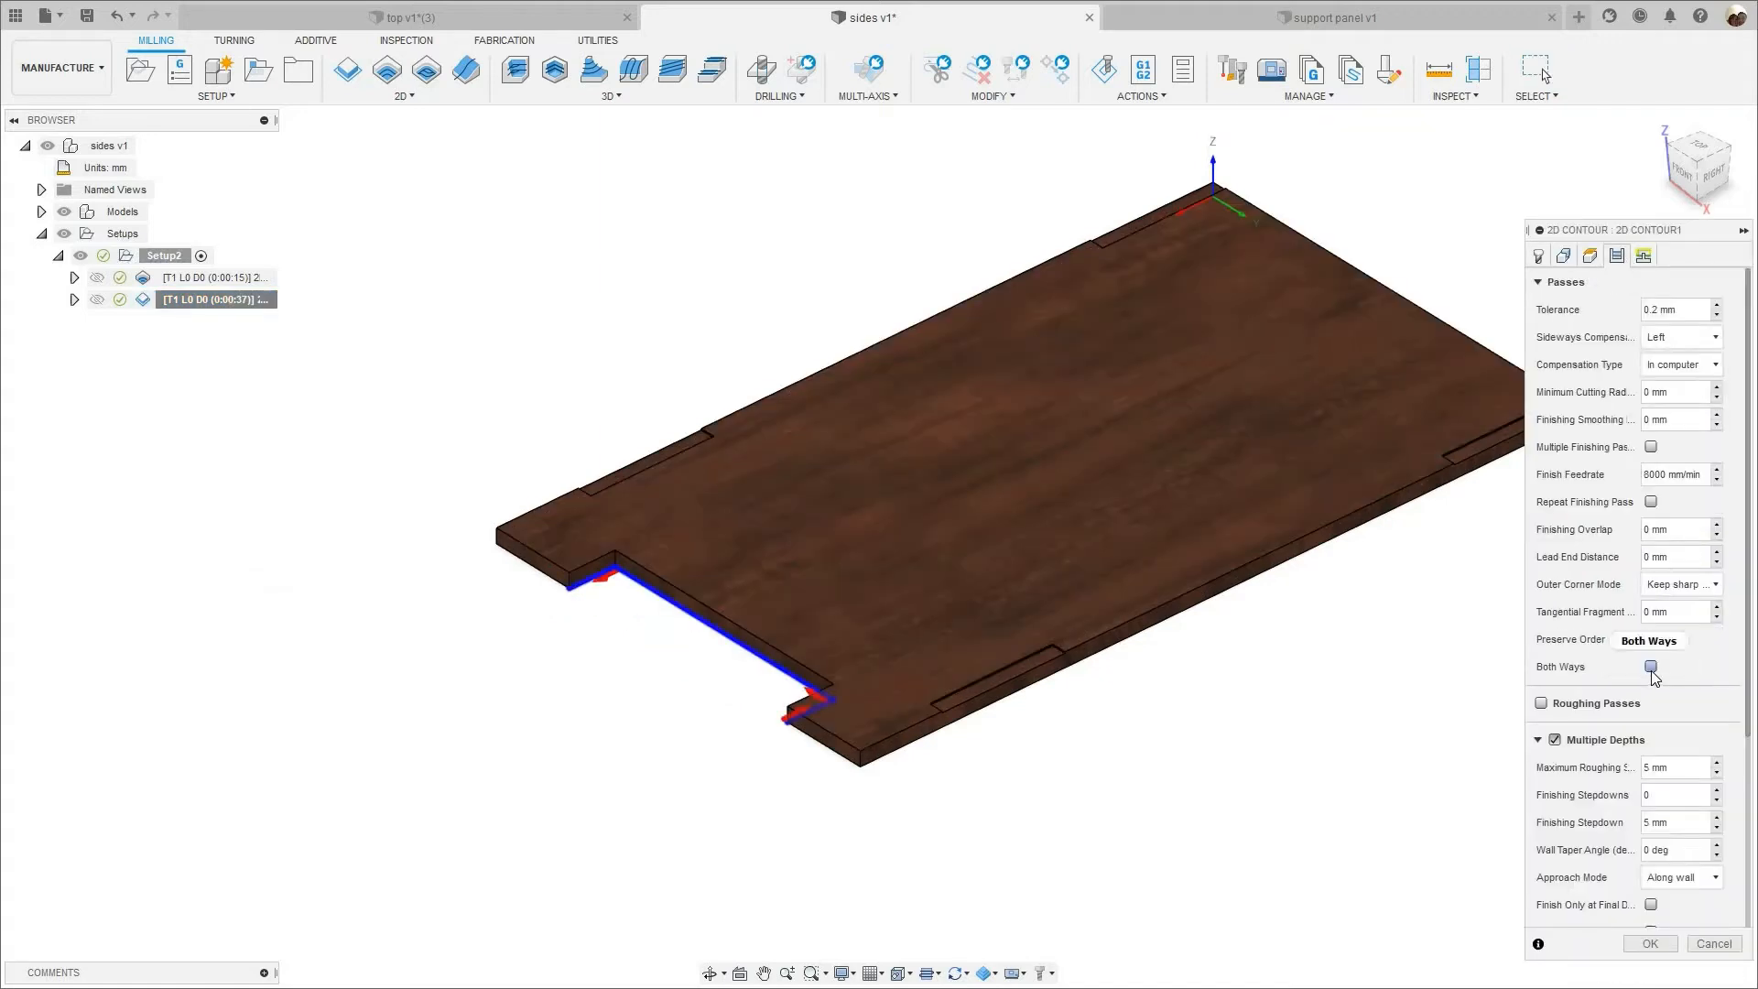
{"action": "left_click", "coordinate": [1646, 943]}
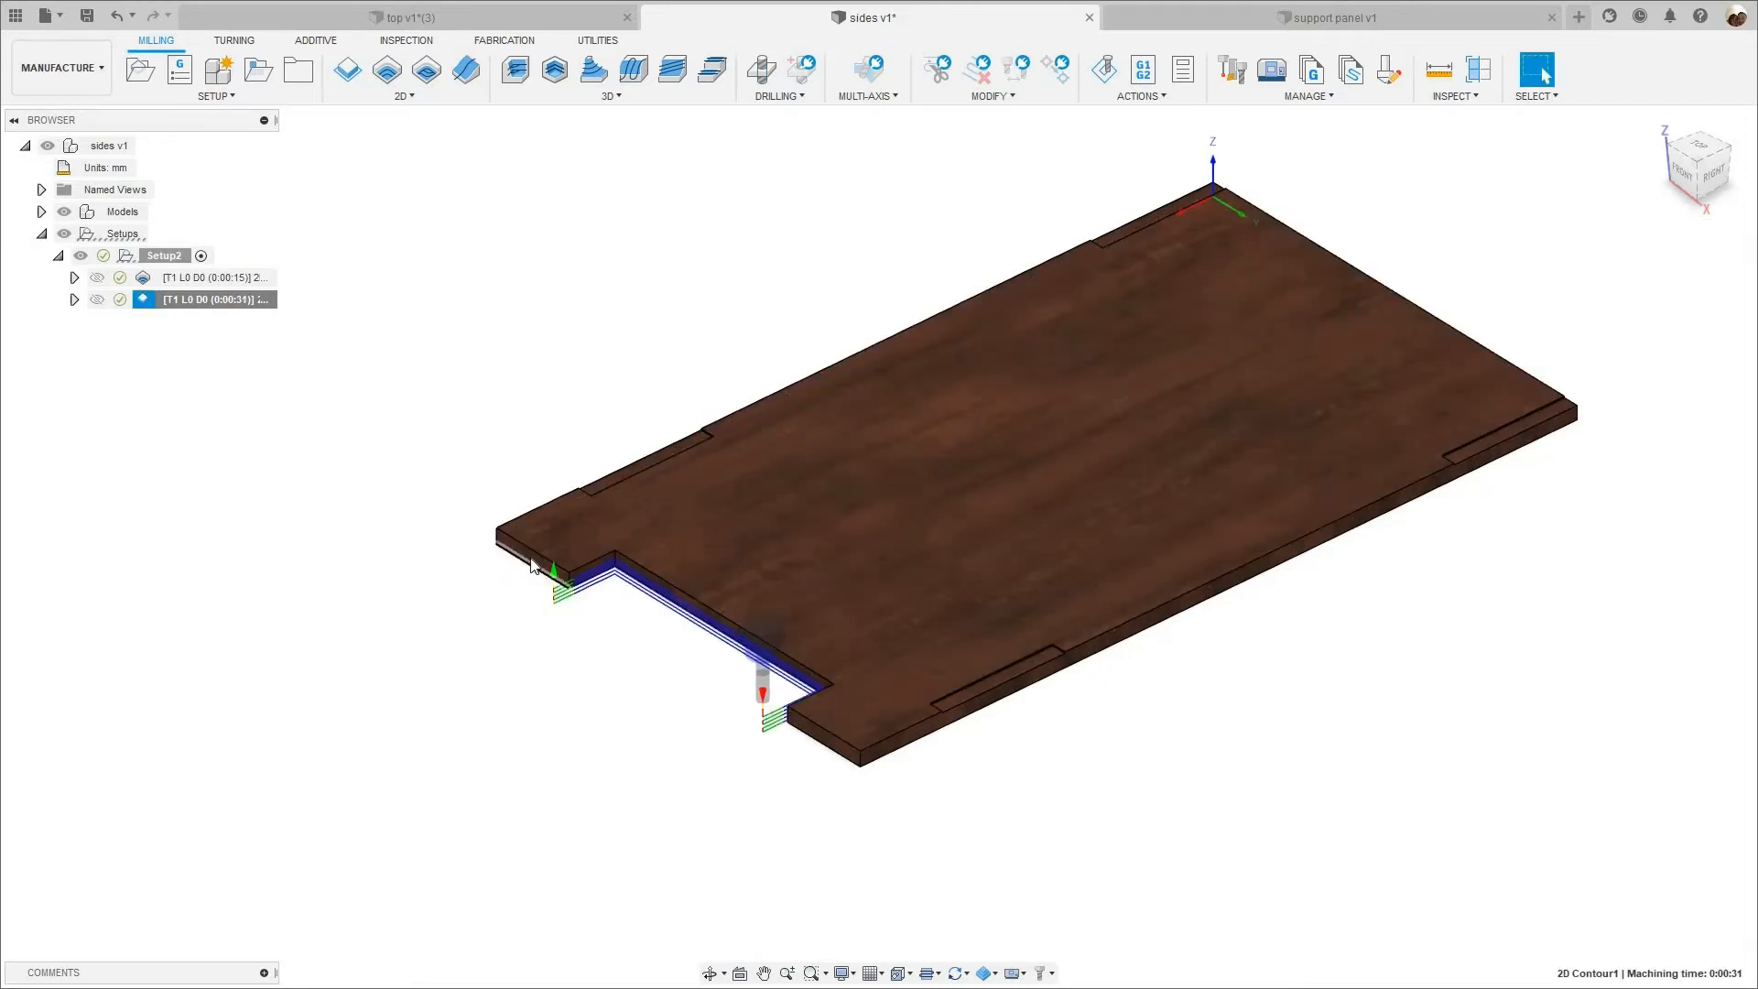
{"action": "scroll", "coordinate": [522, 514], "scroll_direction": "up", "scroll_amount": 2}
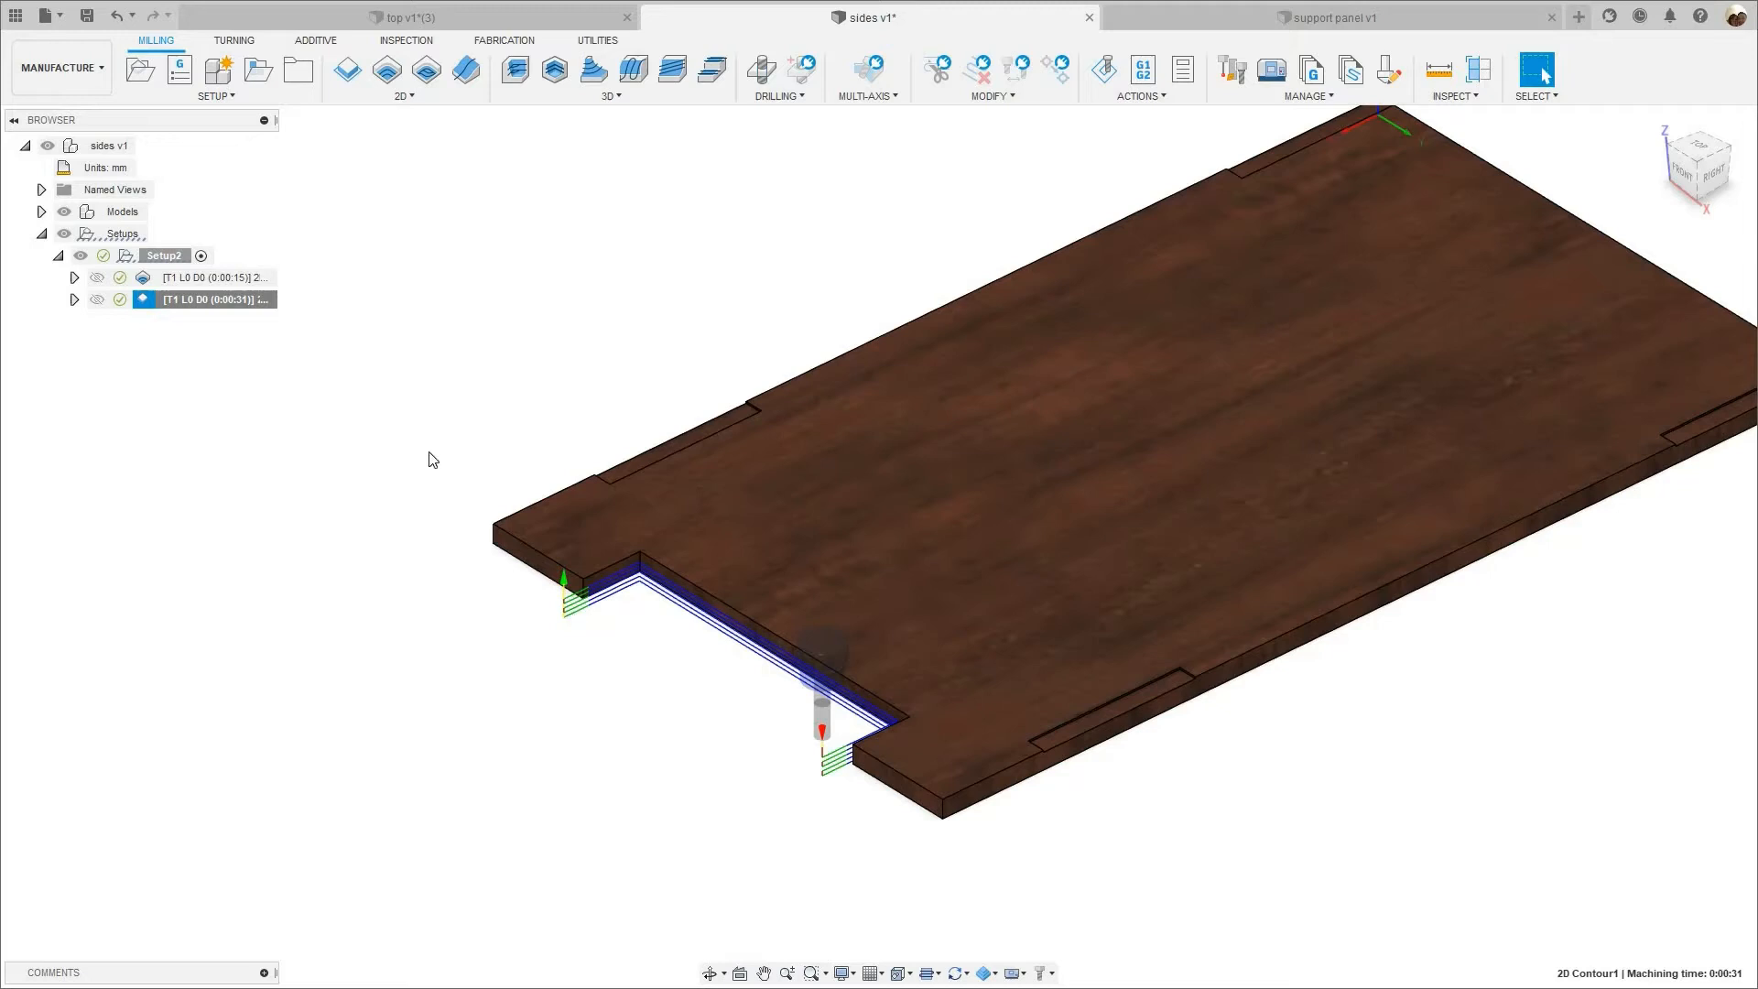
{"action": "scroll", "coordinate": [490, 440], "scroll_direction": "down", "scroll_amount": 5}
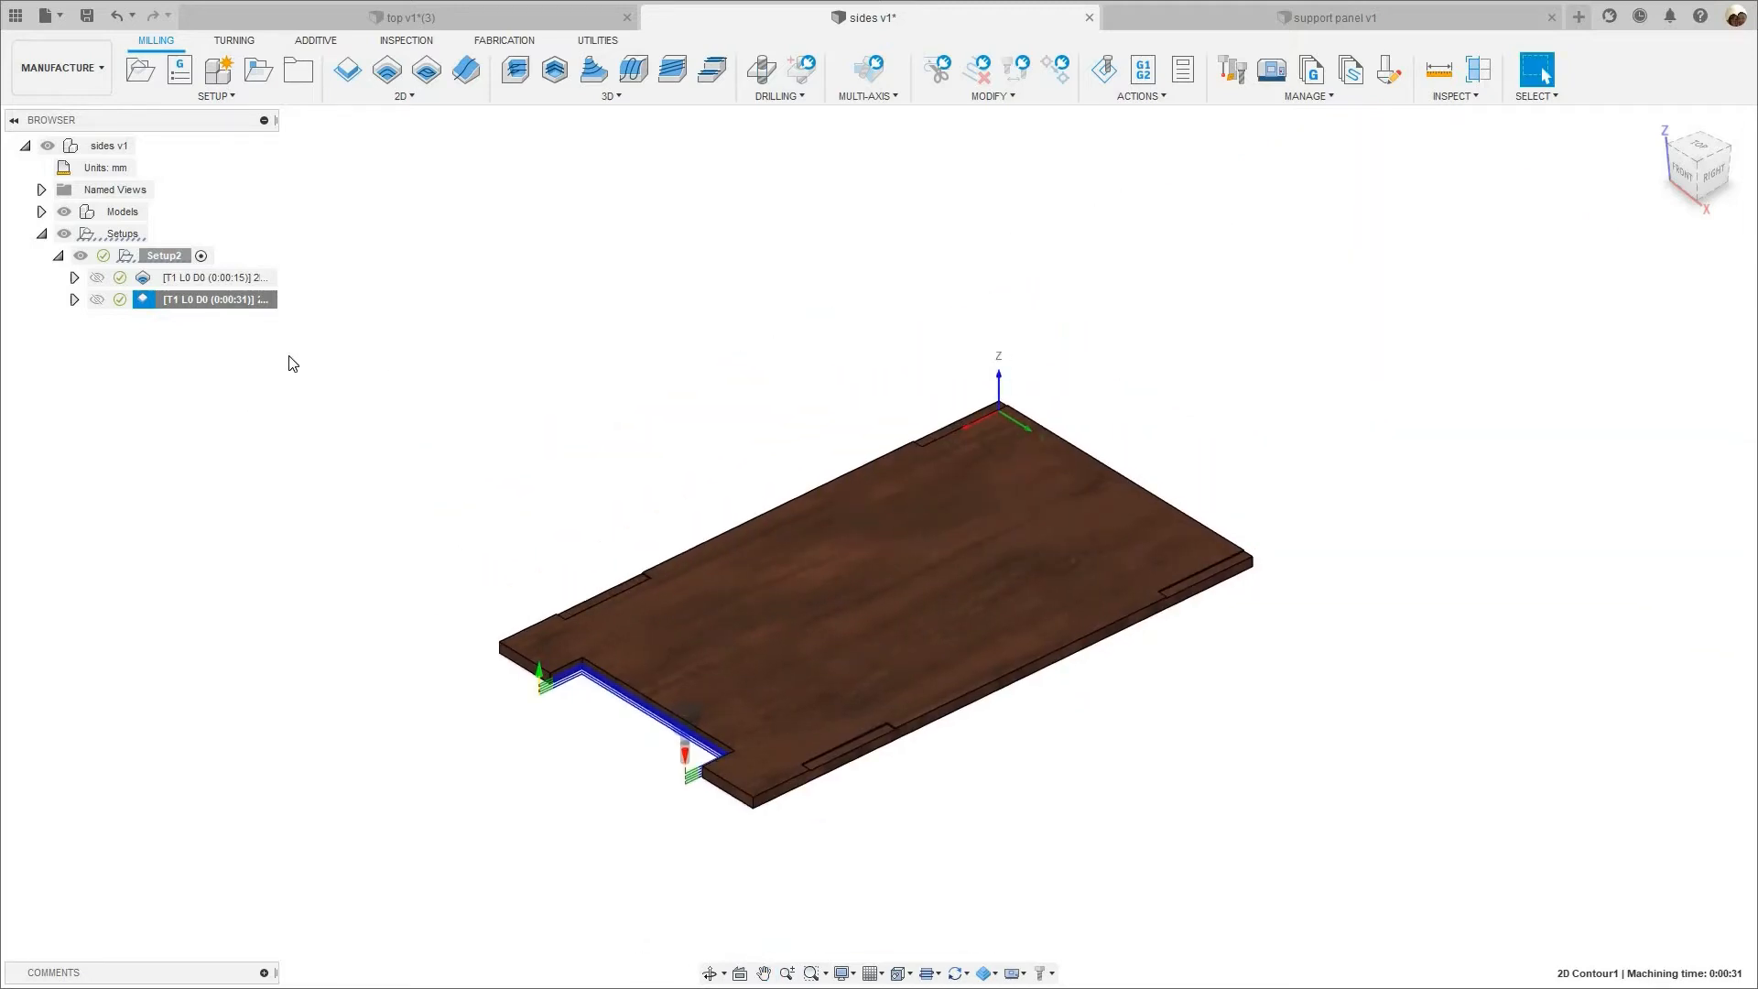
- Post-process Setup2 as the NC program "sides" with the woodWOP post, overwriting the existing sides.mpr
{"action": "left_click", "coordinate": [169, 258]}
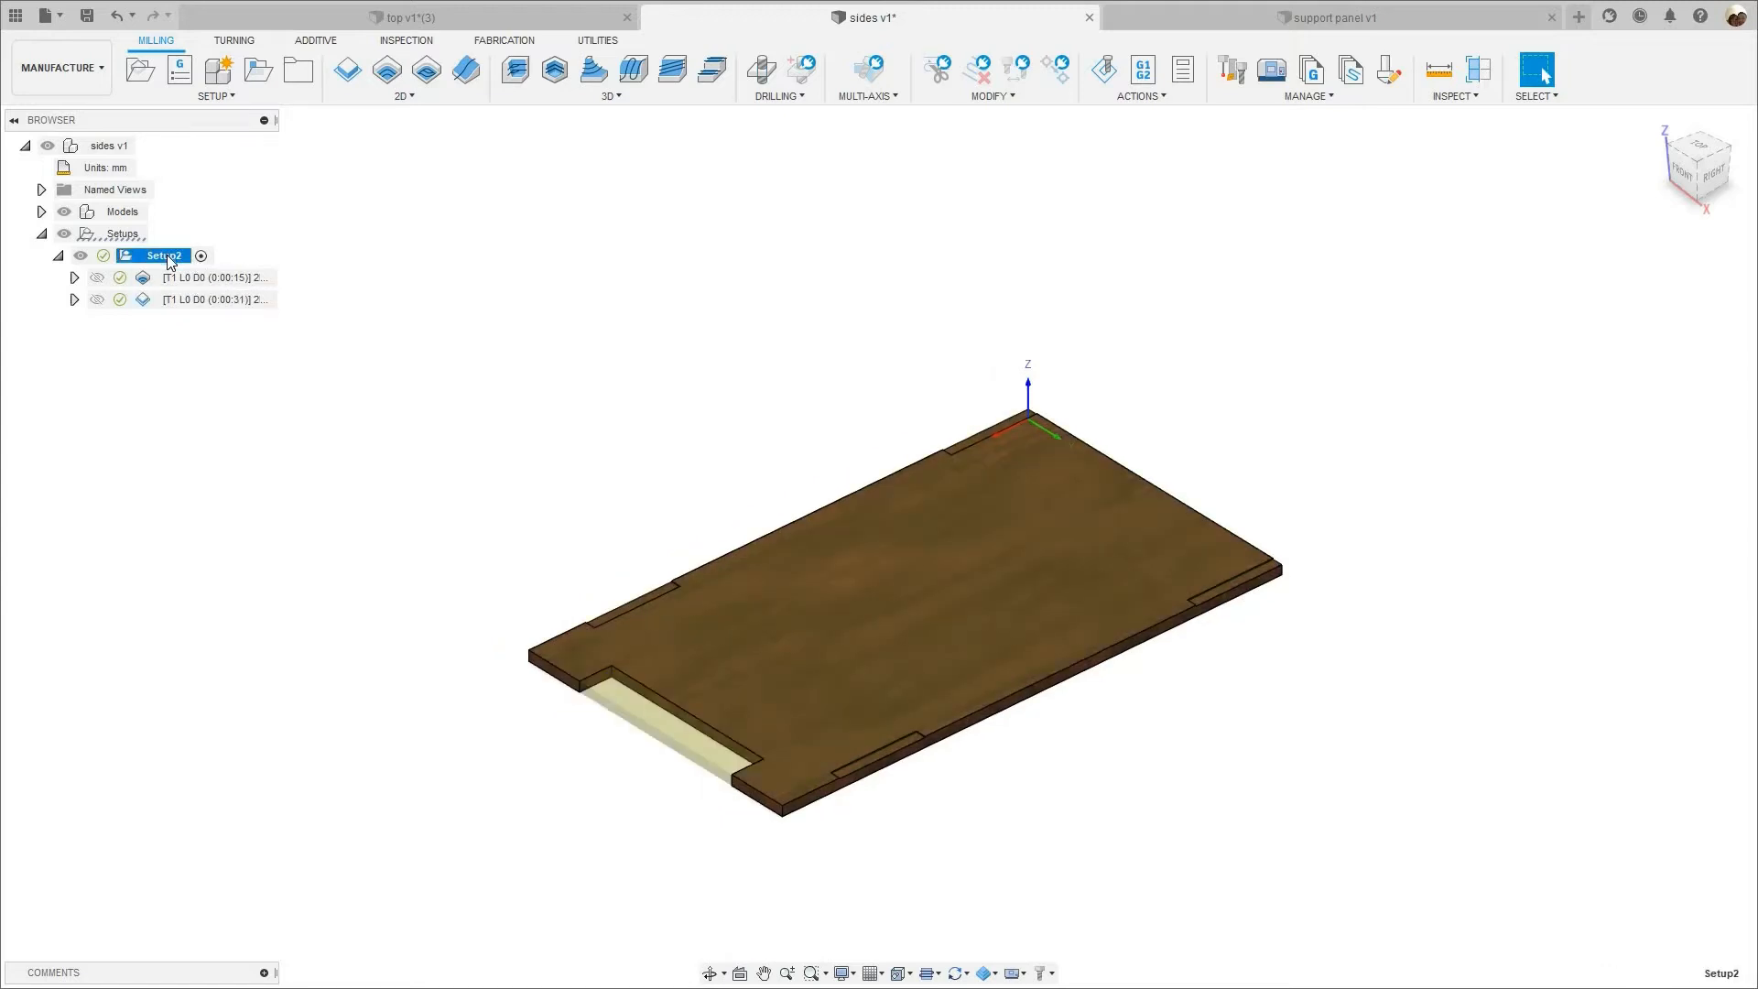
{"action": "right_click", "coordinate": [170, 261]}
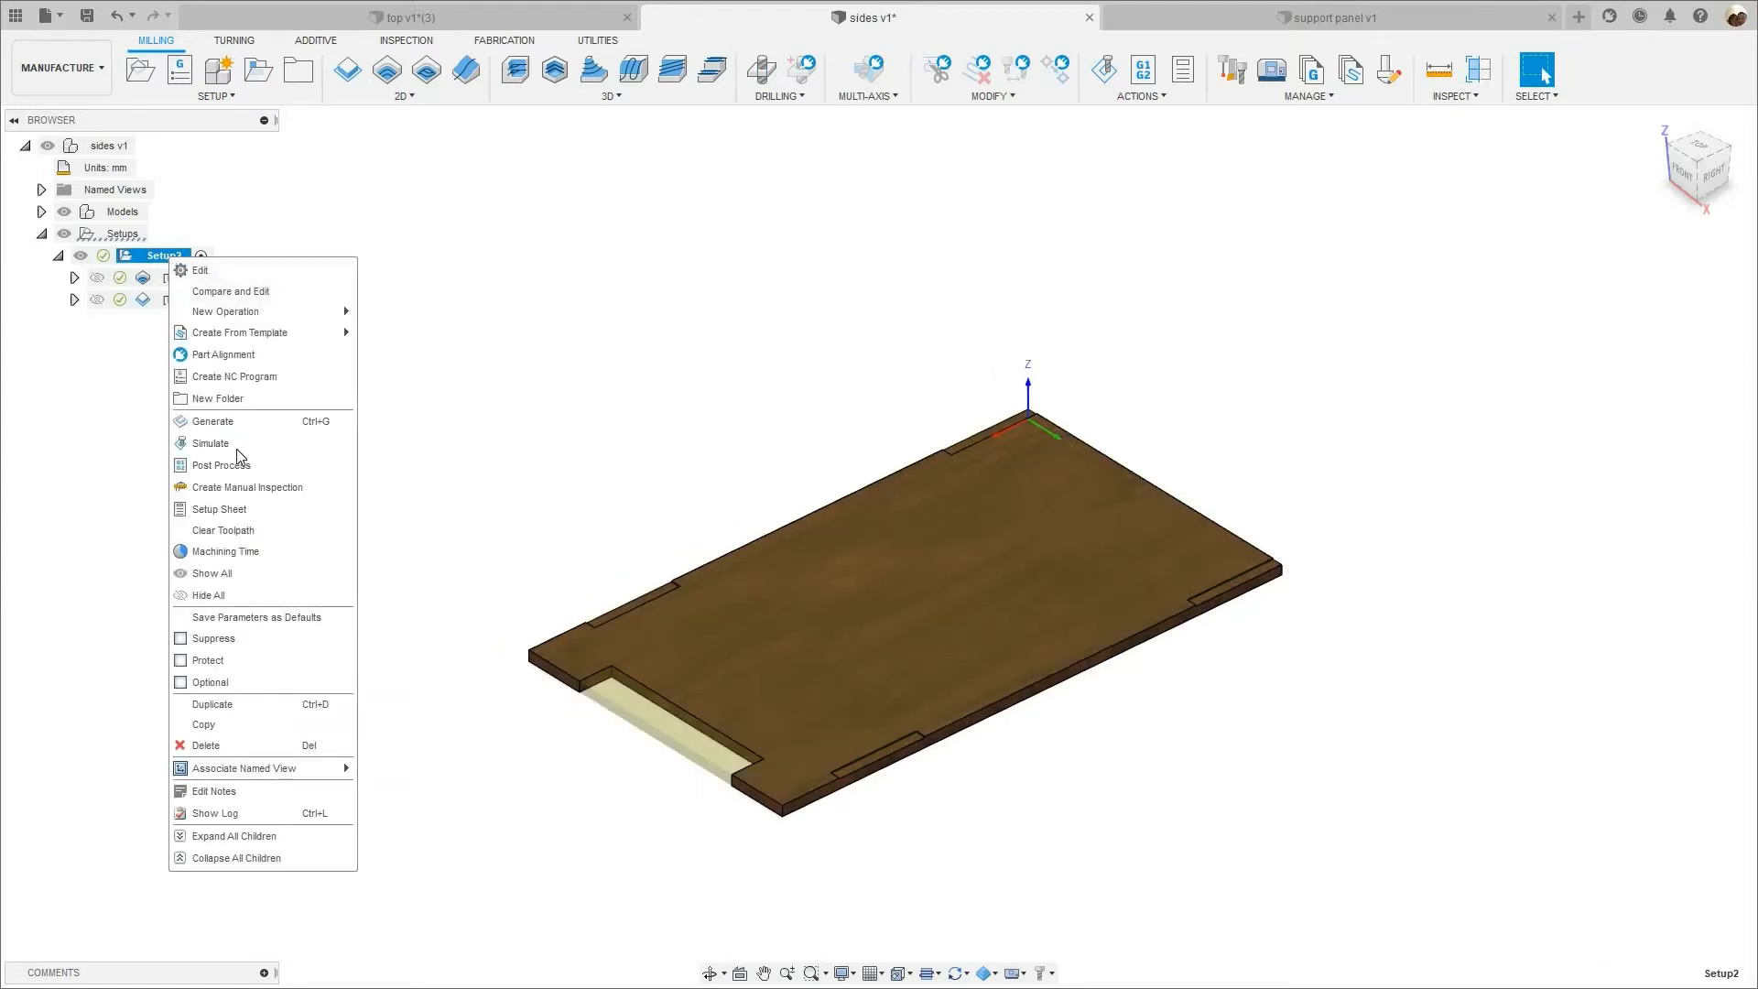
{"action": "left_click", "coordinate": [225, 464]}
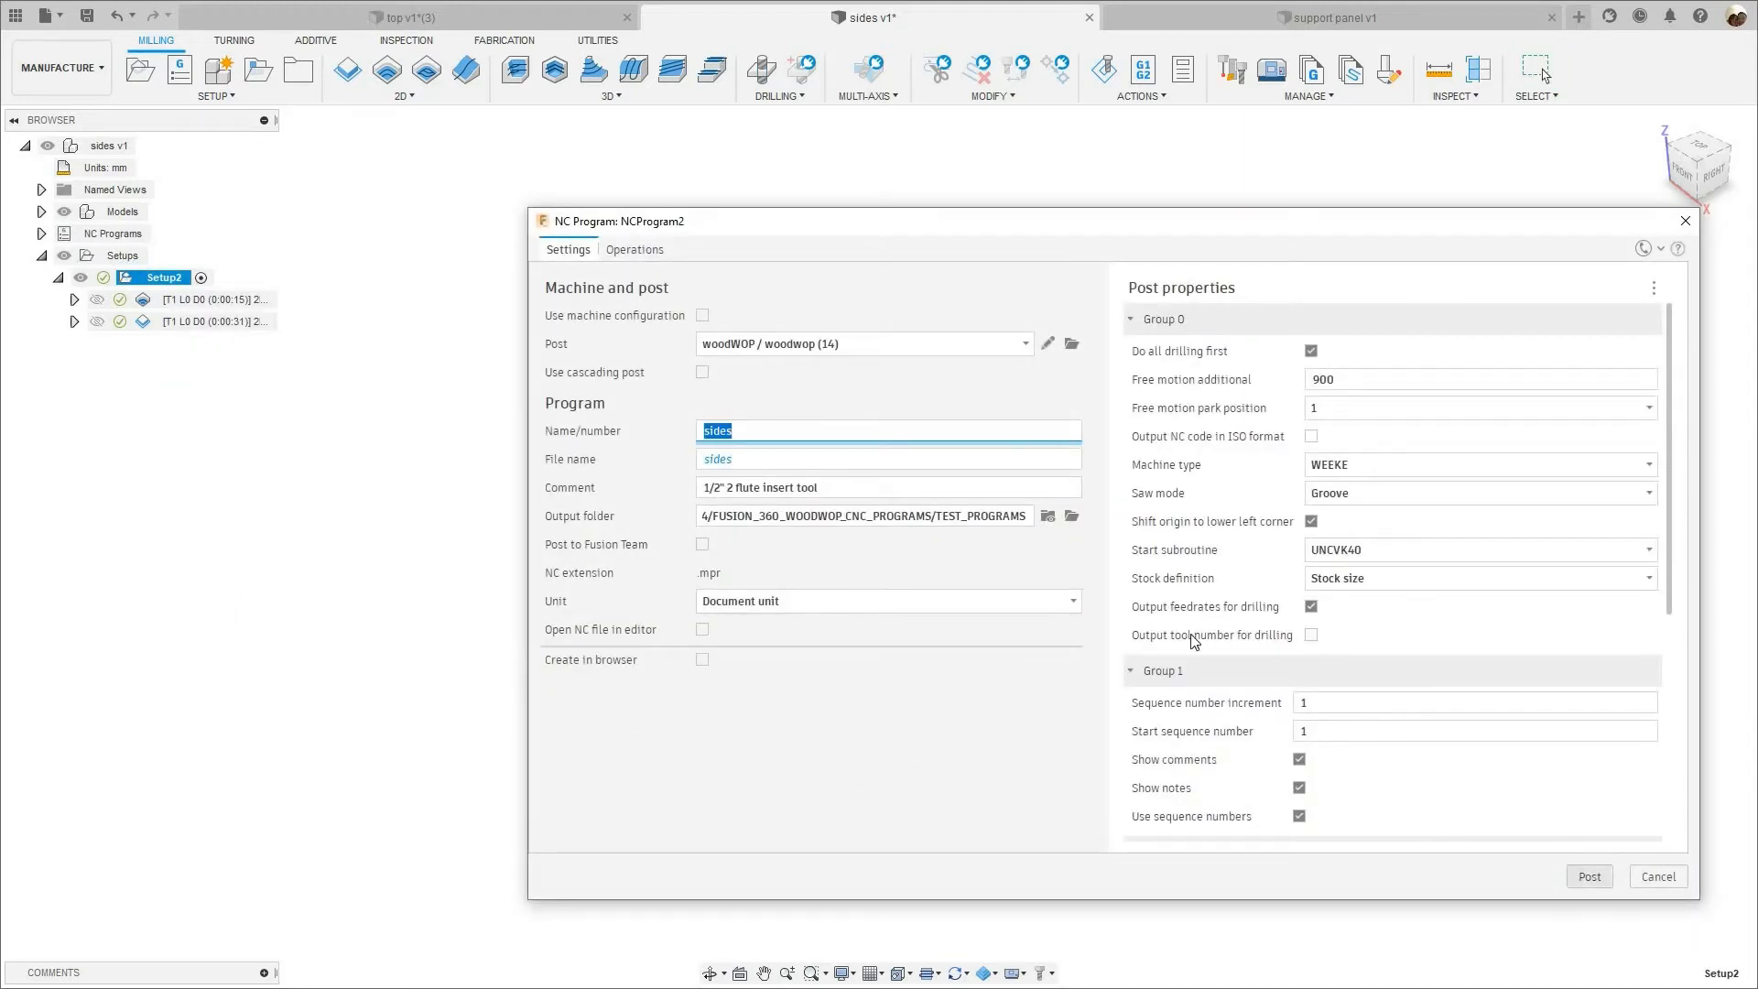
{"action": "key", "text": "Return"}
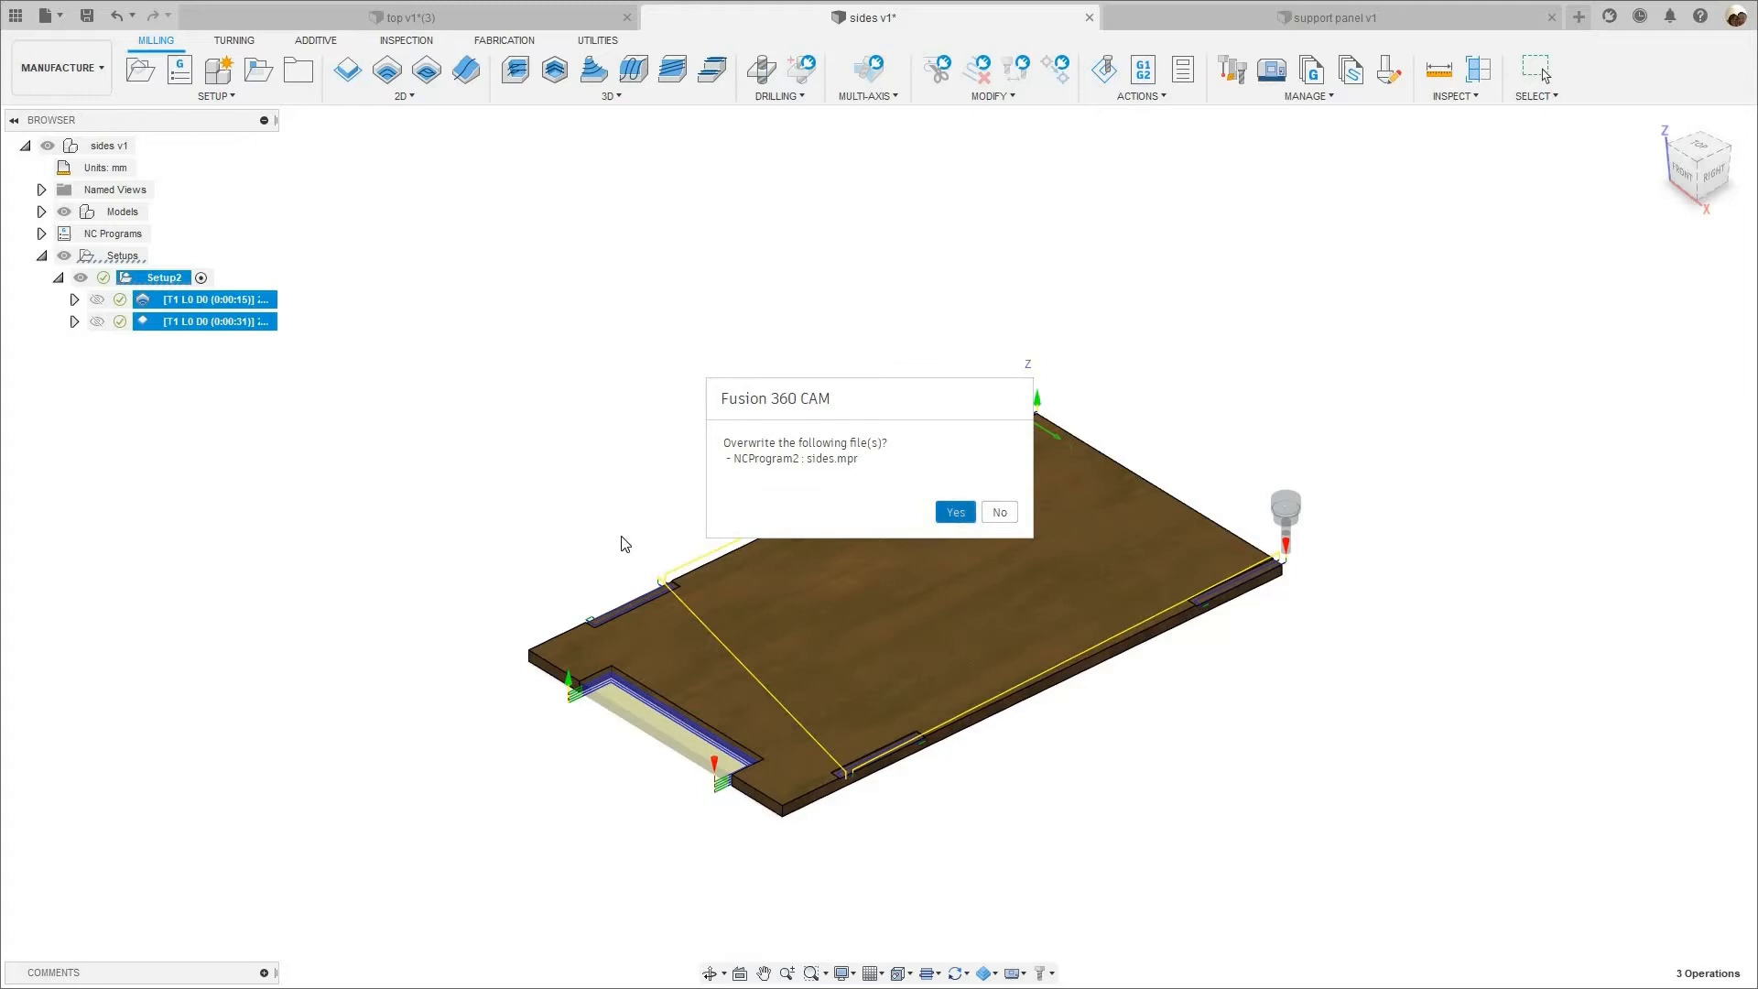
{"action": "key", "text": "Return"}
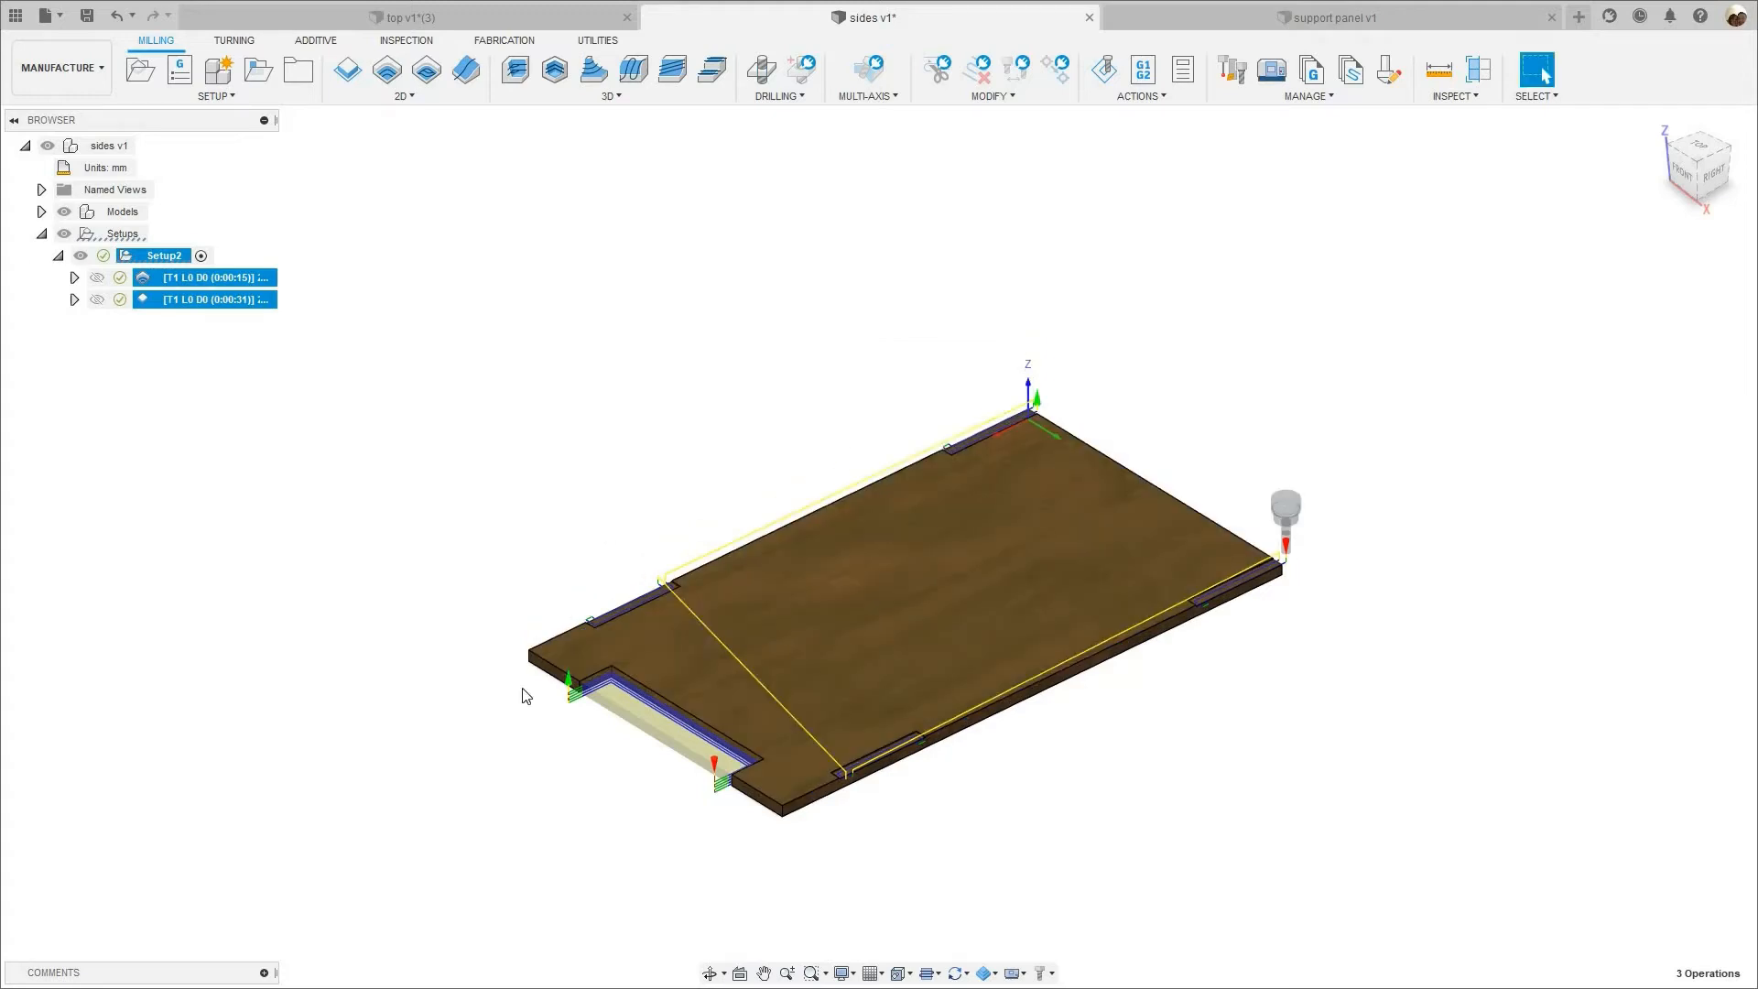
- Switch to woodWOP and open the sides program from the TEST_PROGRAMS folder
{"action": "key", "text": "super"}
{"action": "left_click", "coordinate": [341, 965]}
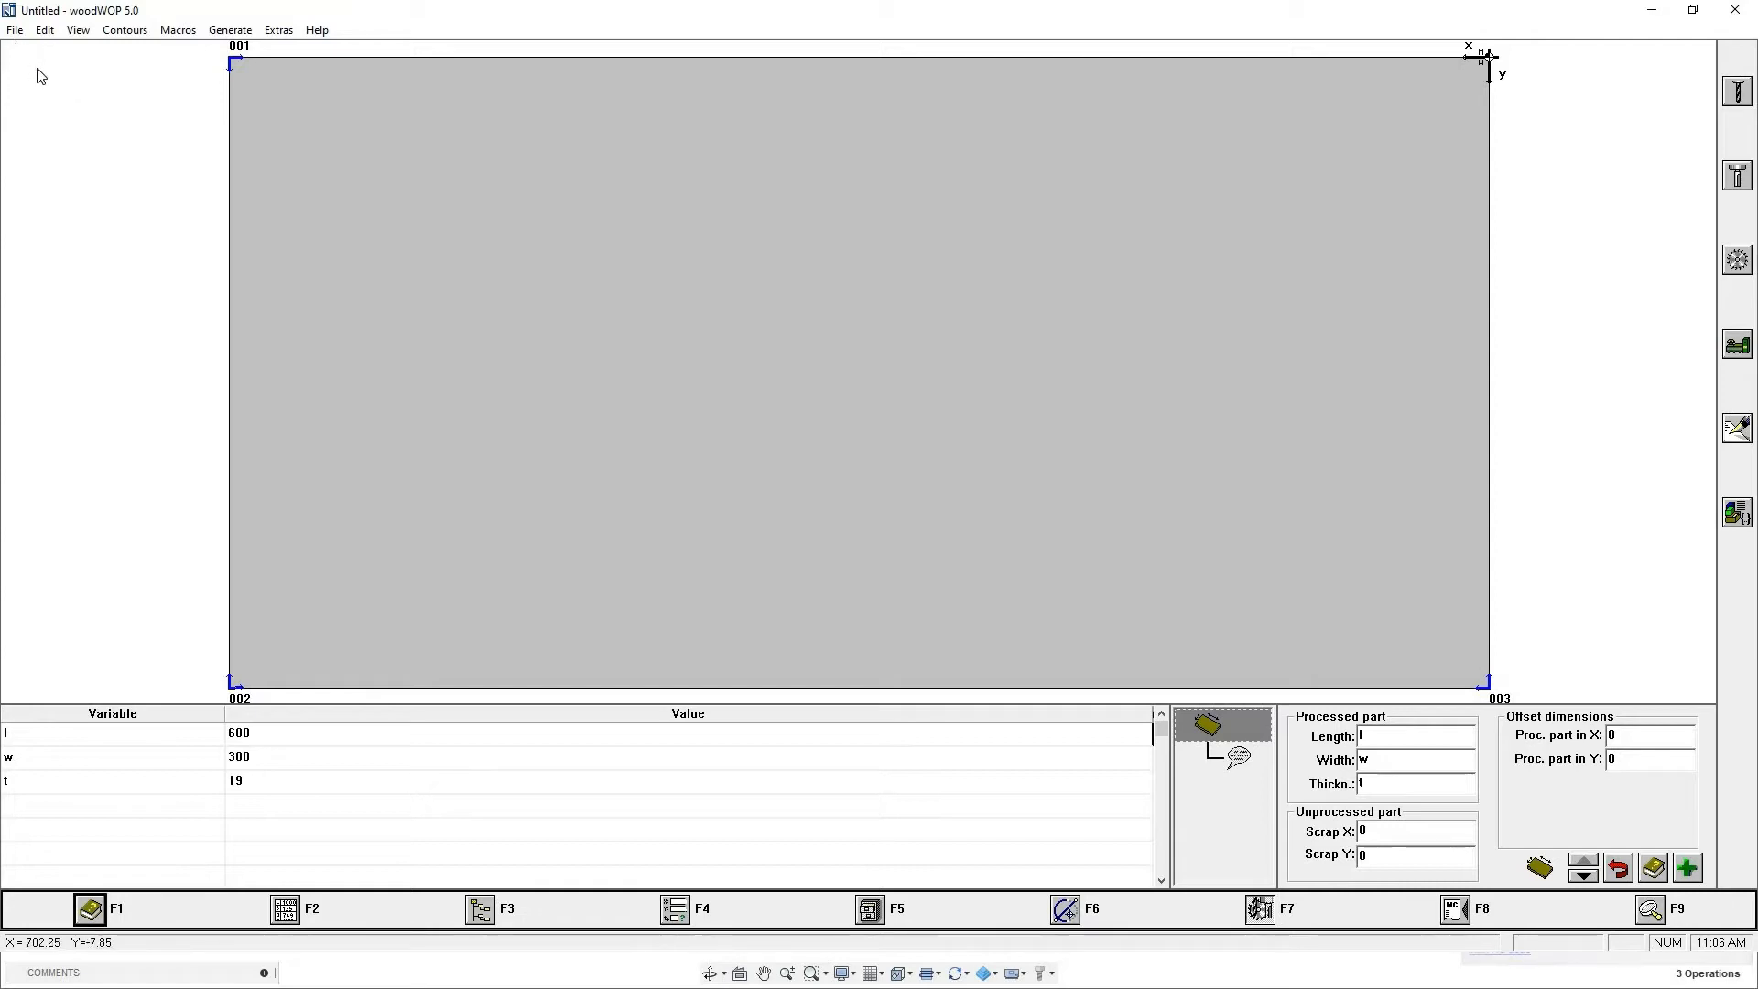
{"action": "left_click", "coordinate": [14, 29]}
{"action": "left_click", "coordinate": [41, 86]}
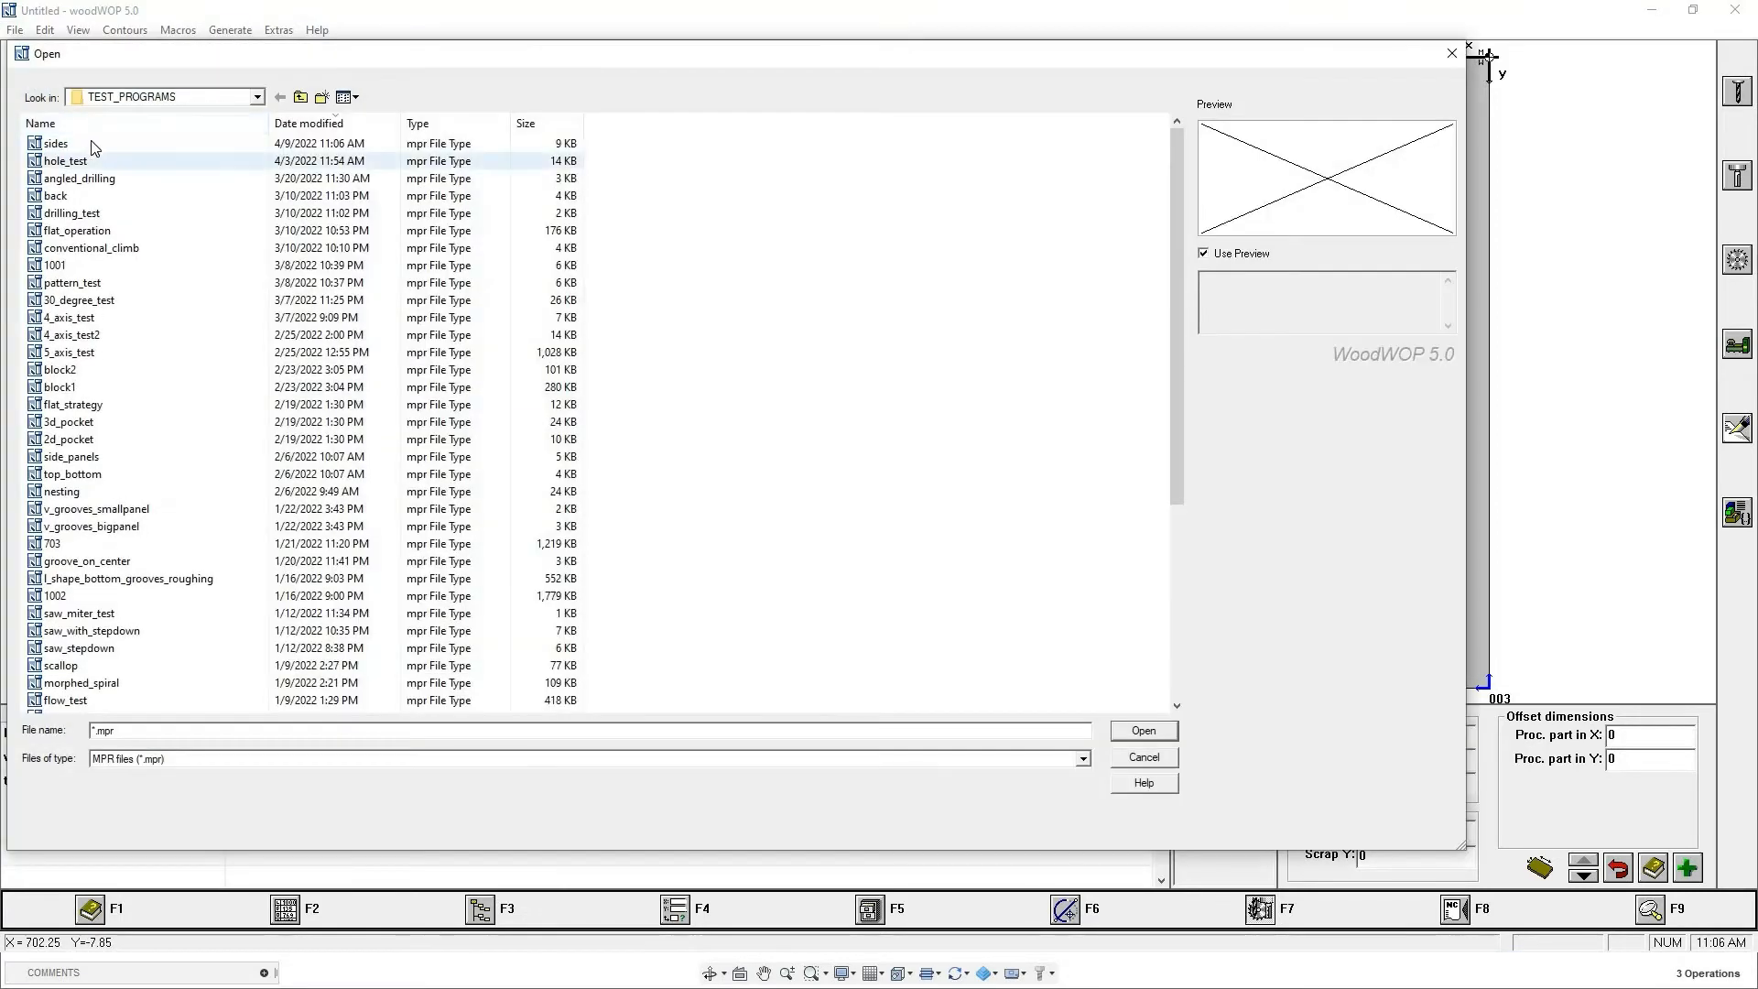
{"action": "left_click", "coordinate": [95, 148]}
{"action": "left_click", "coordinate": [1142, 729]}
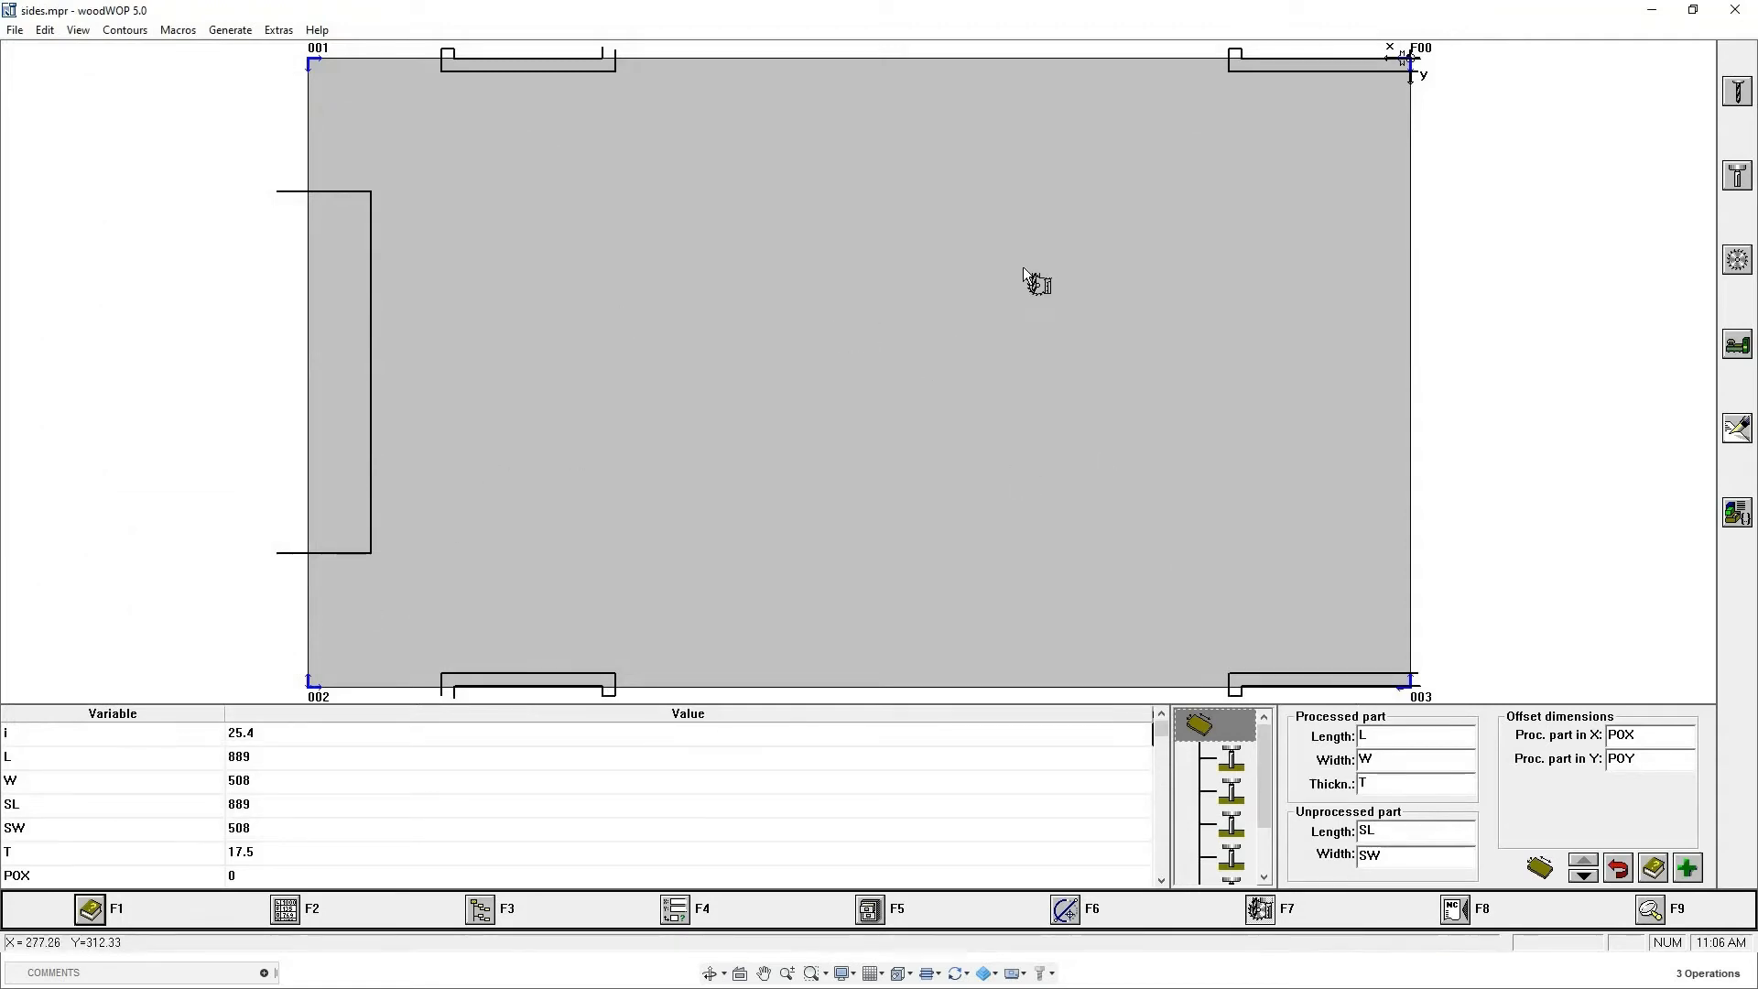
- Step through the sides program's contour milling macros up to the notch, and return to Fusion 360
{"action": "left_click", "coordinate": [1268, 778]}
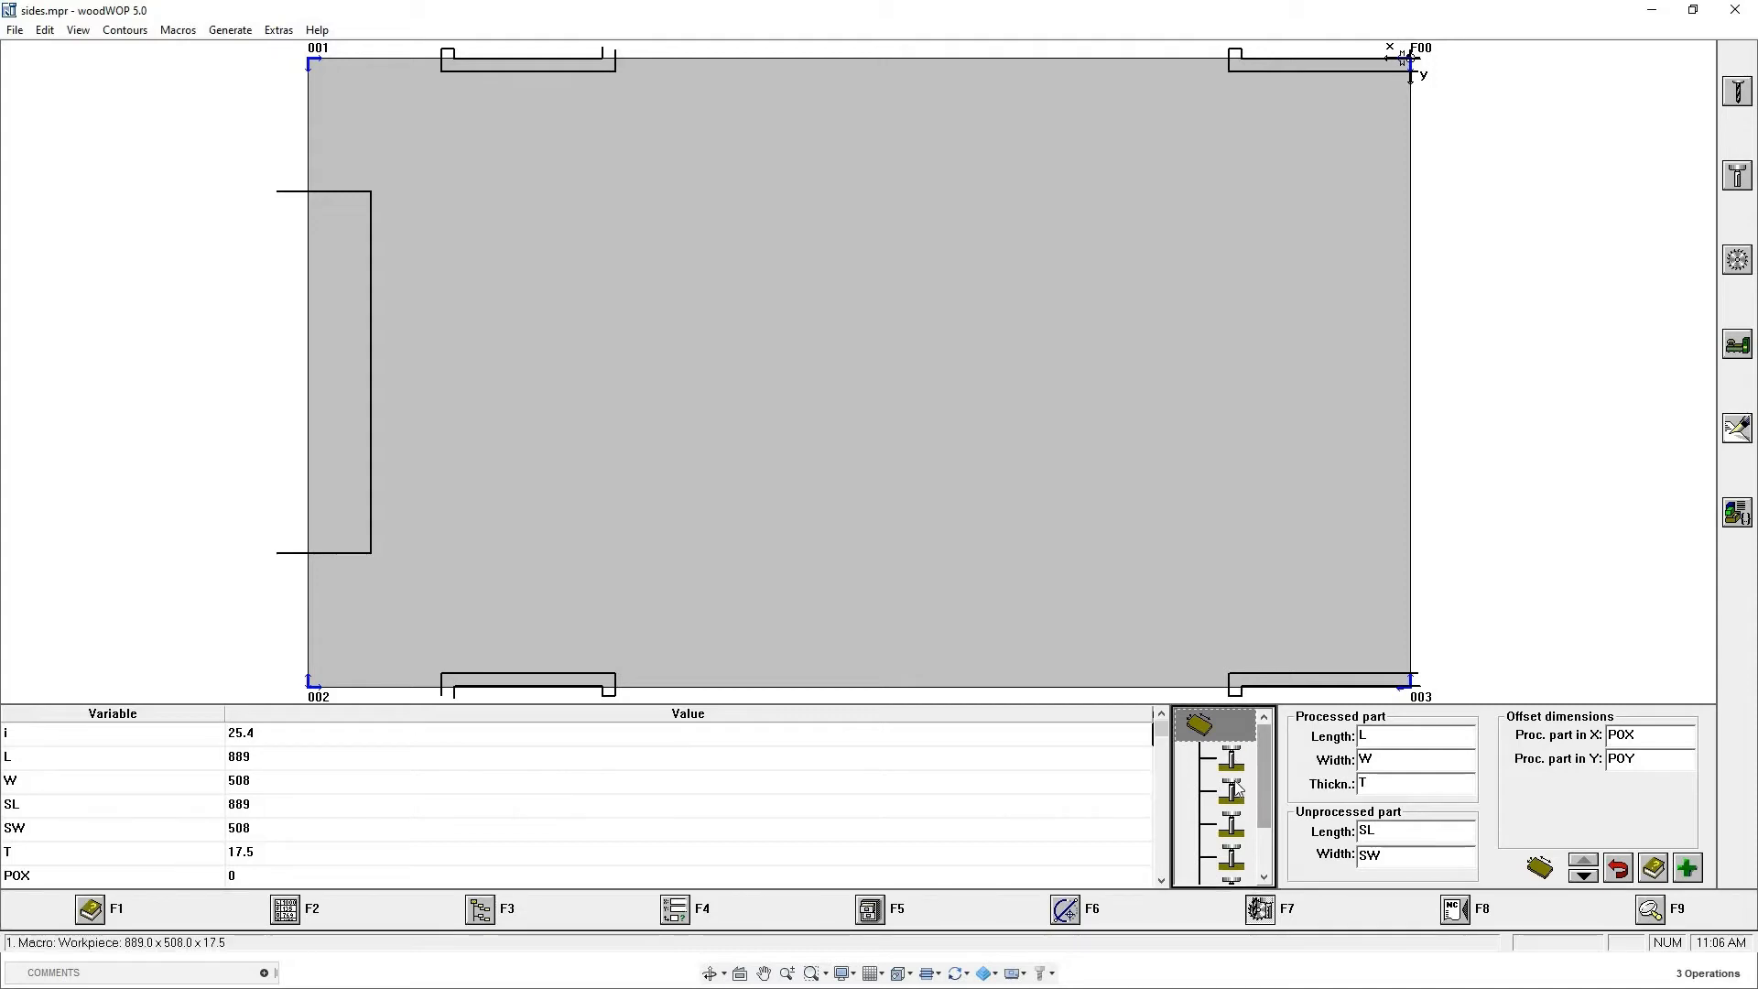
{"action": "left_click", "coordinate": [1231, 789]}
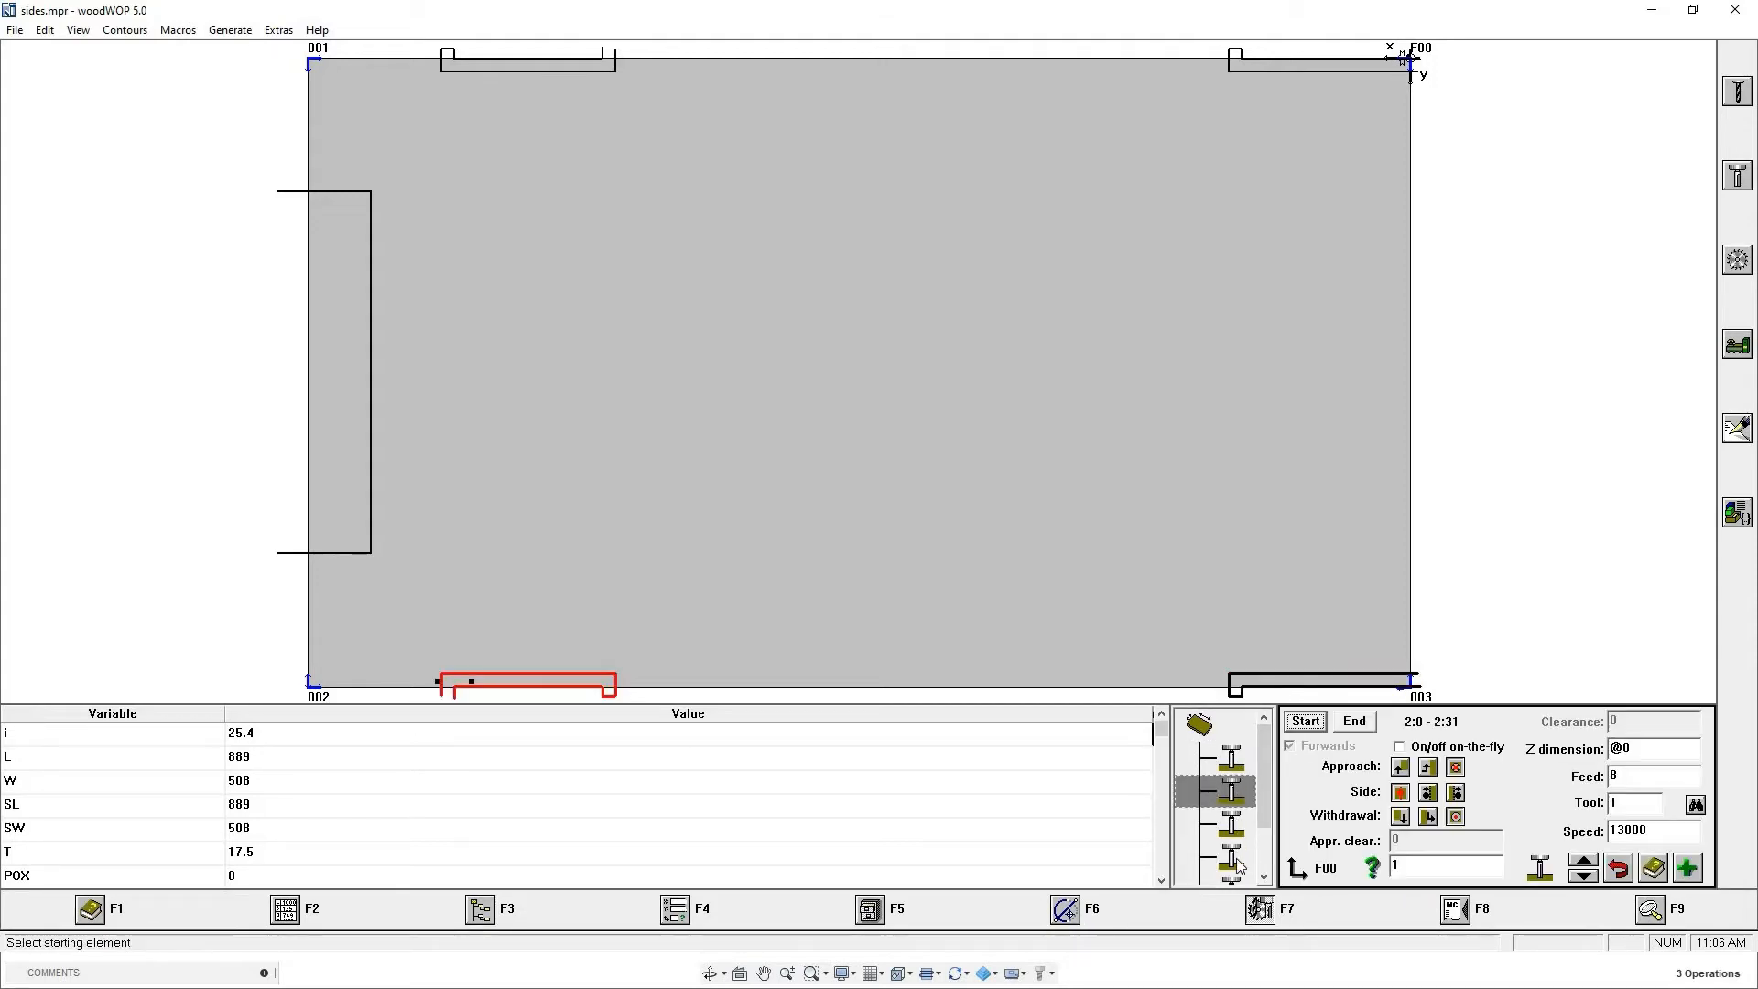
{"action": "key", "text": "Down"}
{"action": "key", "text": "Down"}
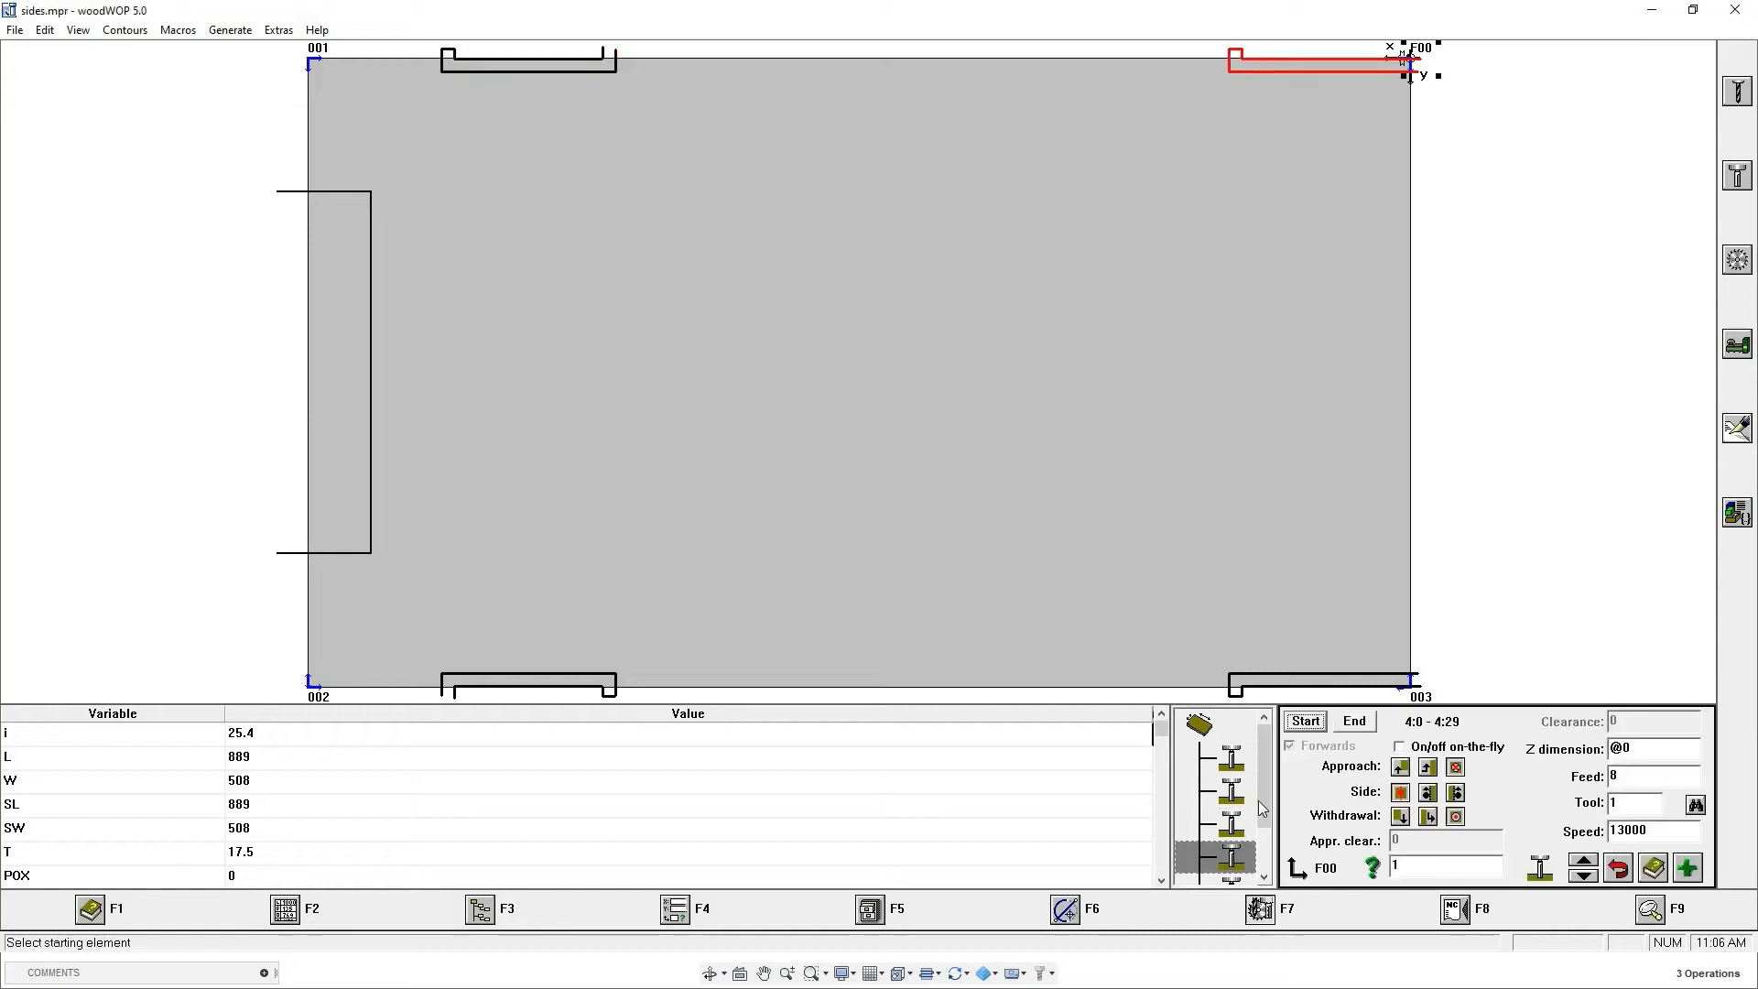
{"action": "key", "text": "Down"}
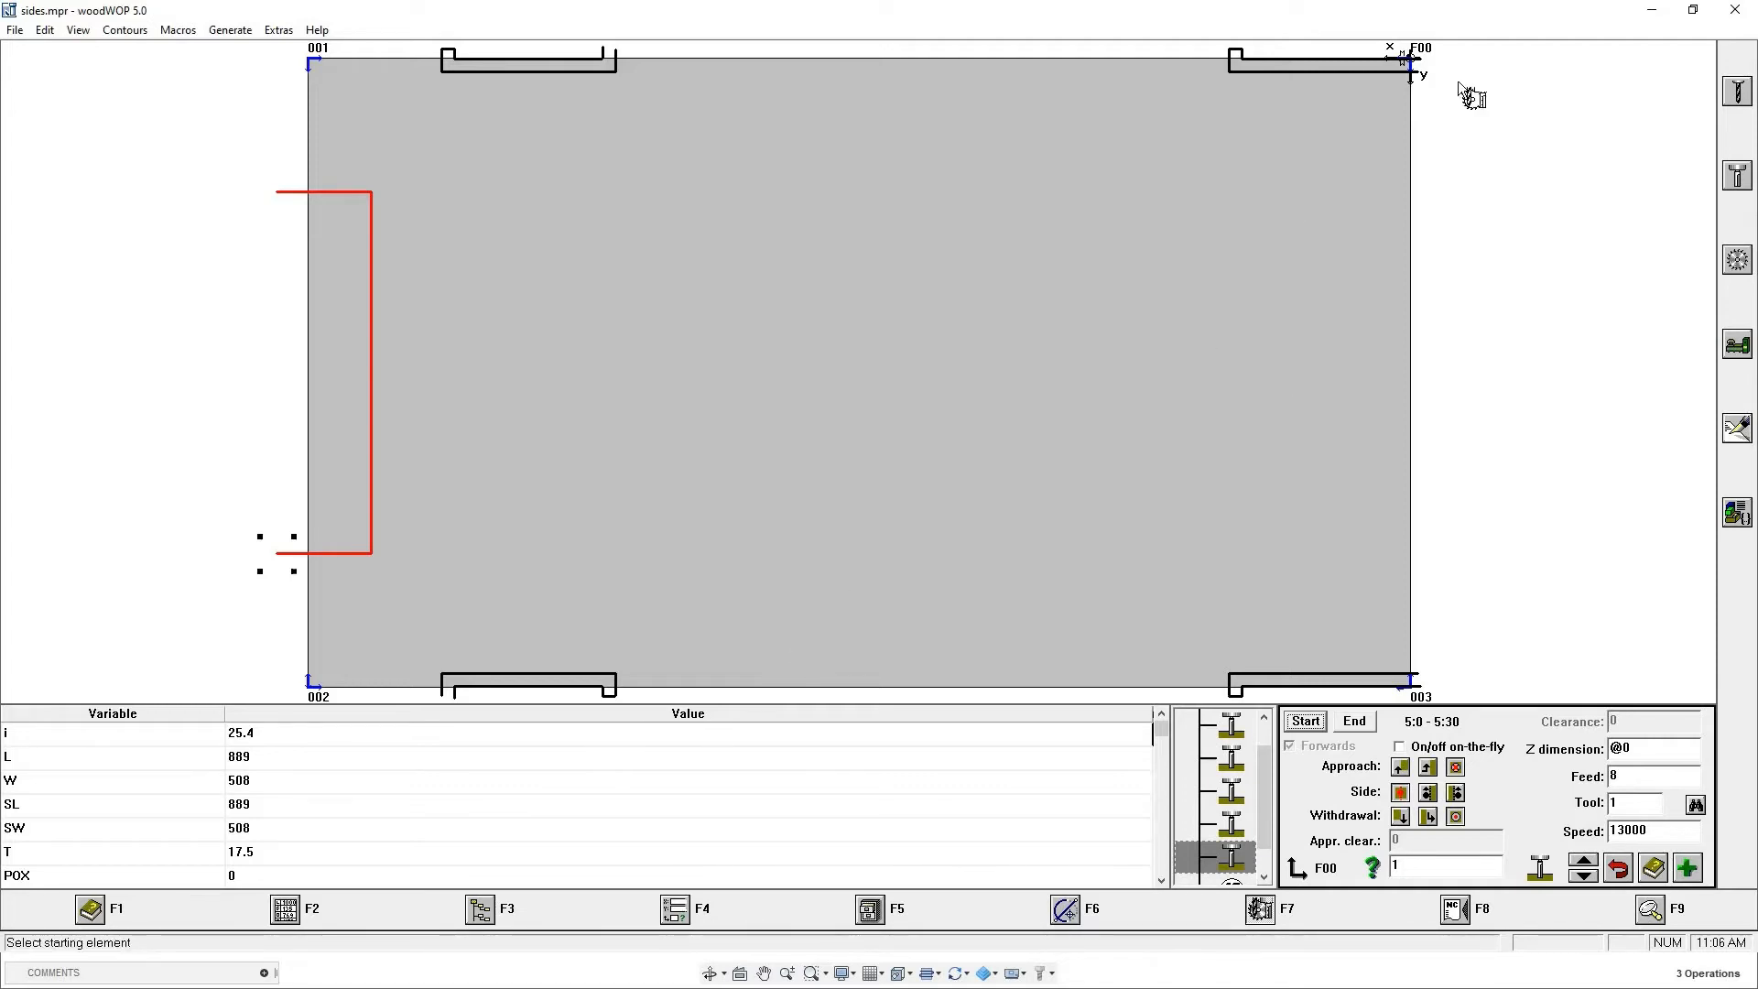
{"action": "left_click", "coordinate": [1648, 20]}
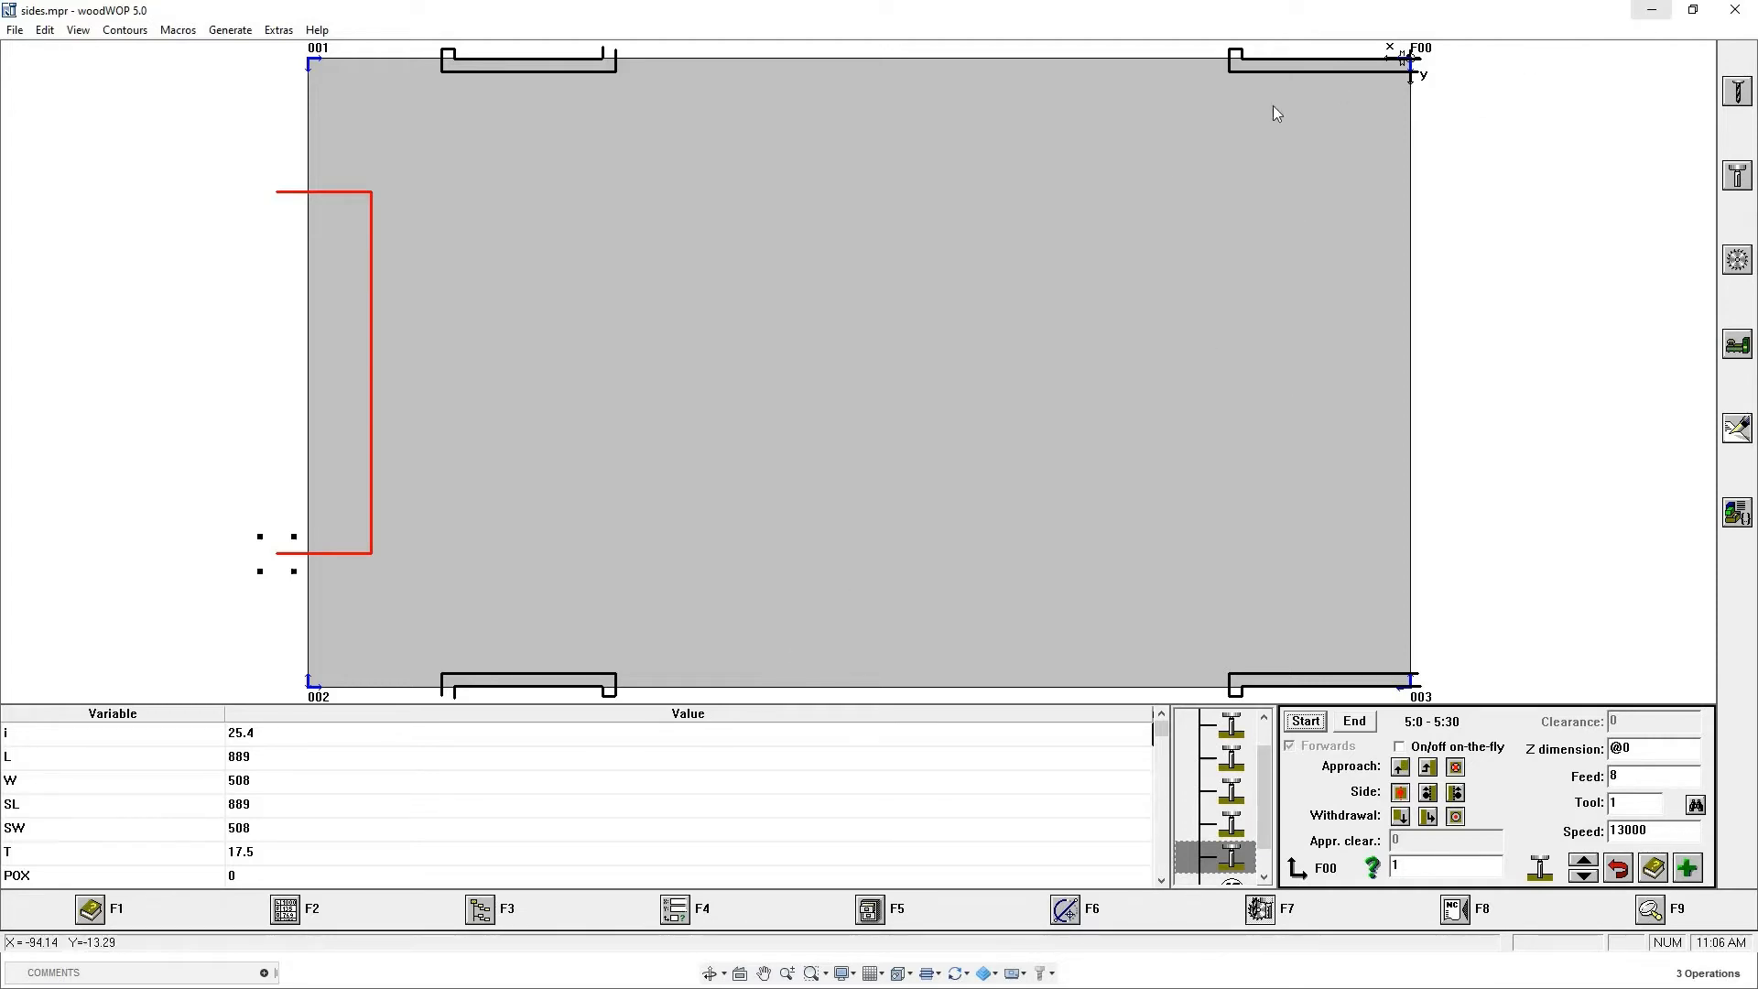
{"action": "left_click", "coordinate": [486, 154]}
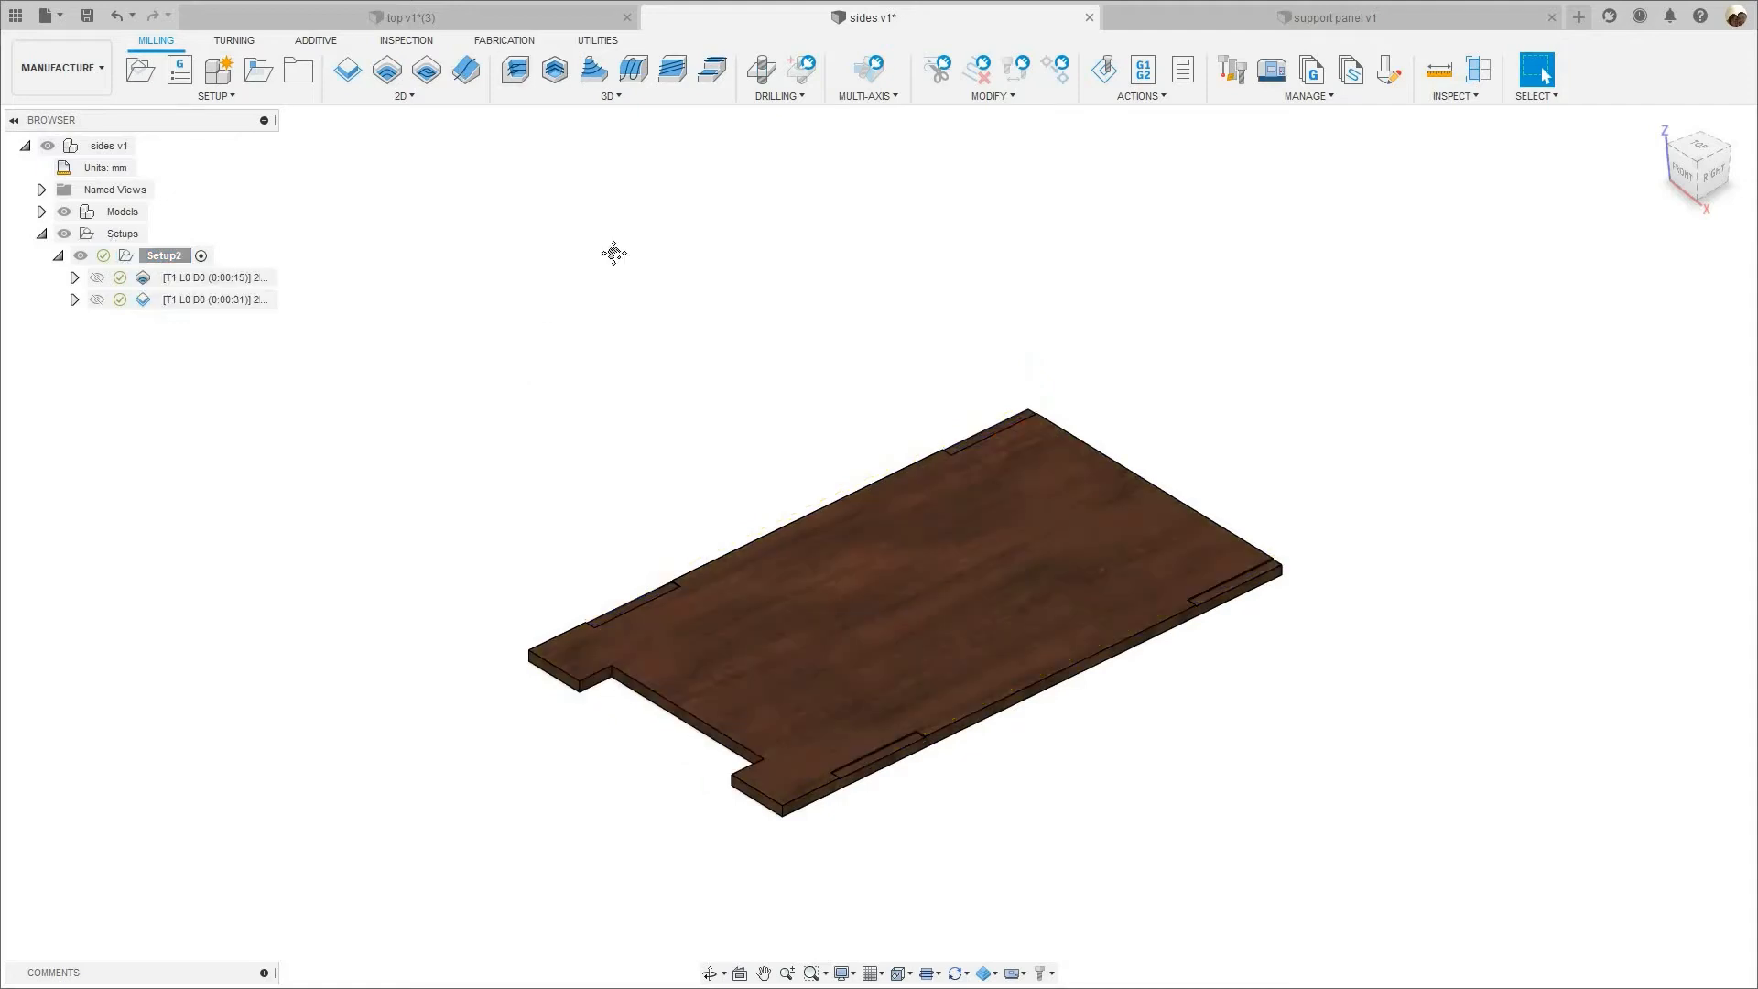
- Switch to the top panel's document and review its 2D Pocket's geometry, heights, passes and linking settings
{"action": "left_click", "coordinate": [448, 17]}
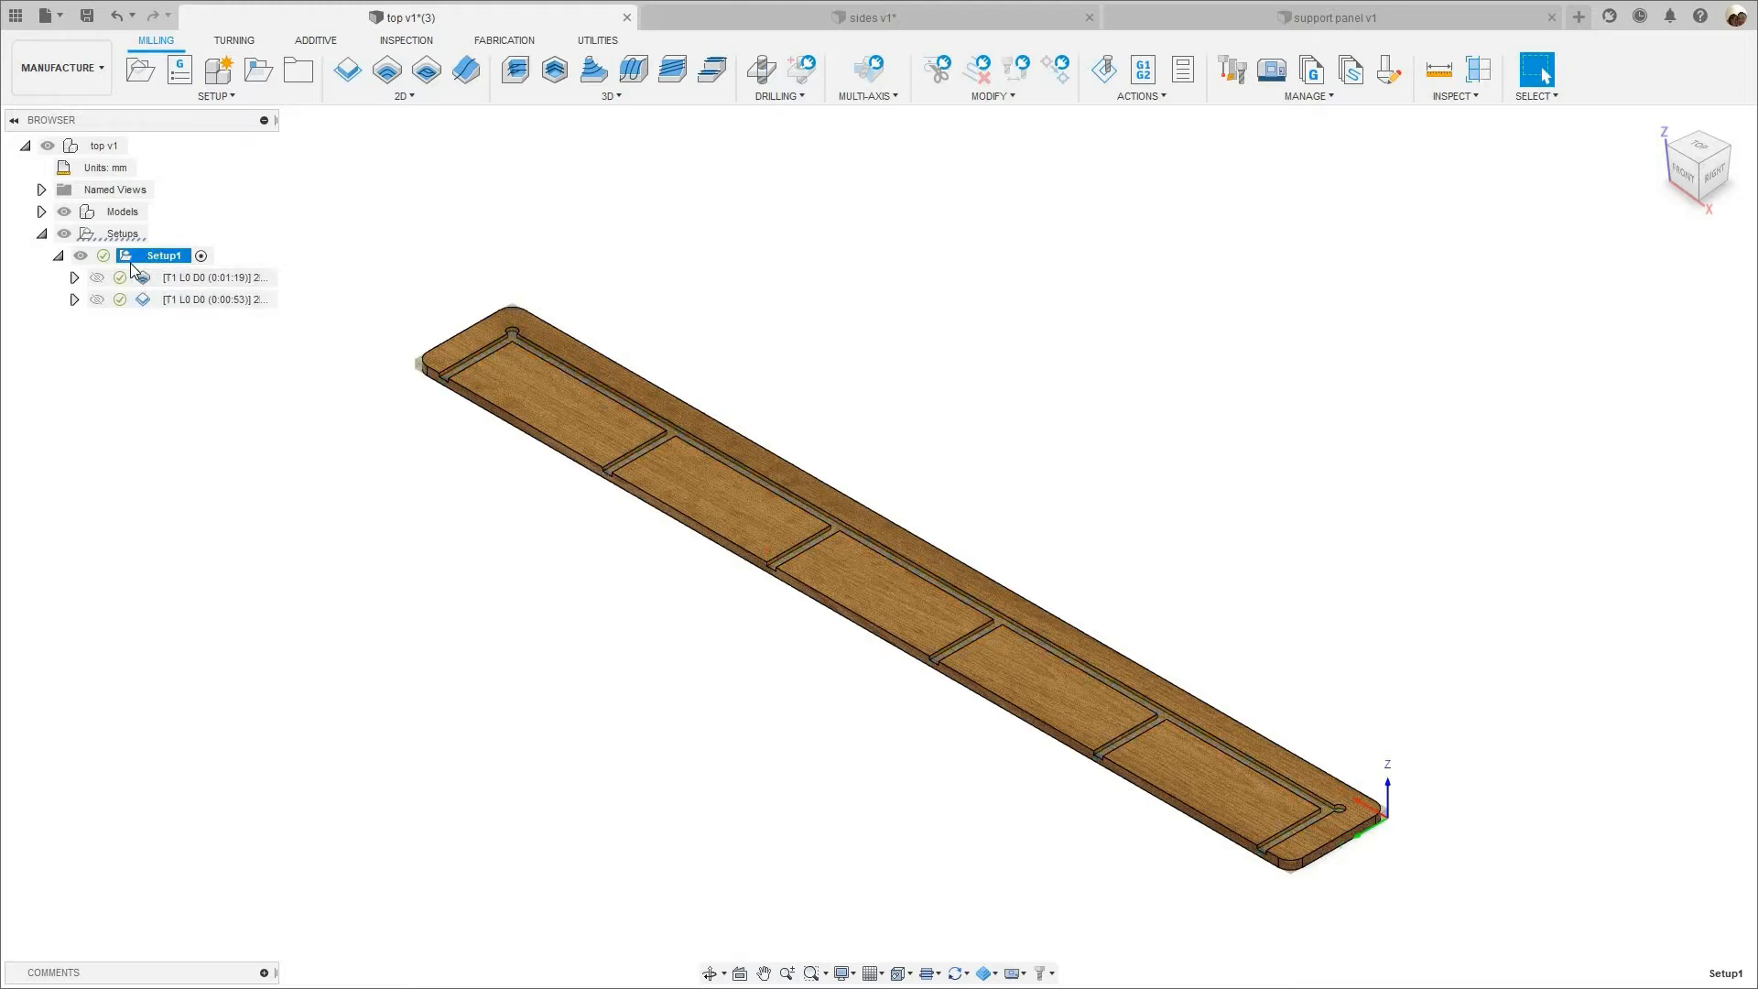
{"action": "left_click", "coordinate": [190, 283]}
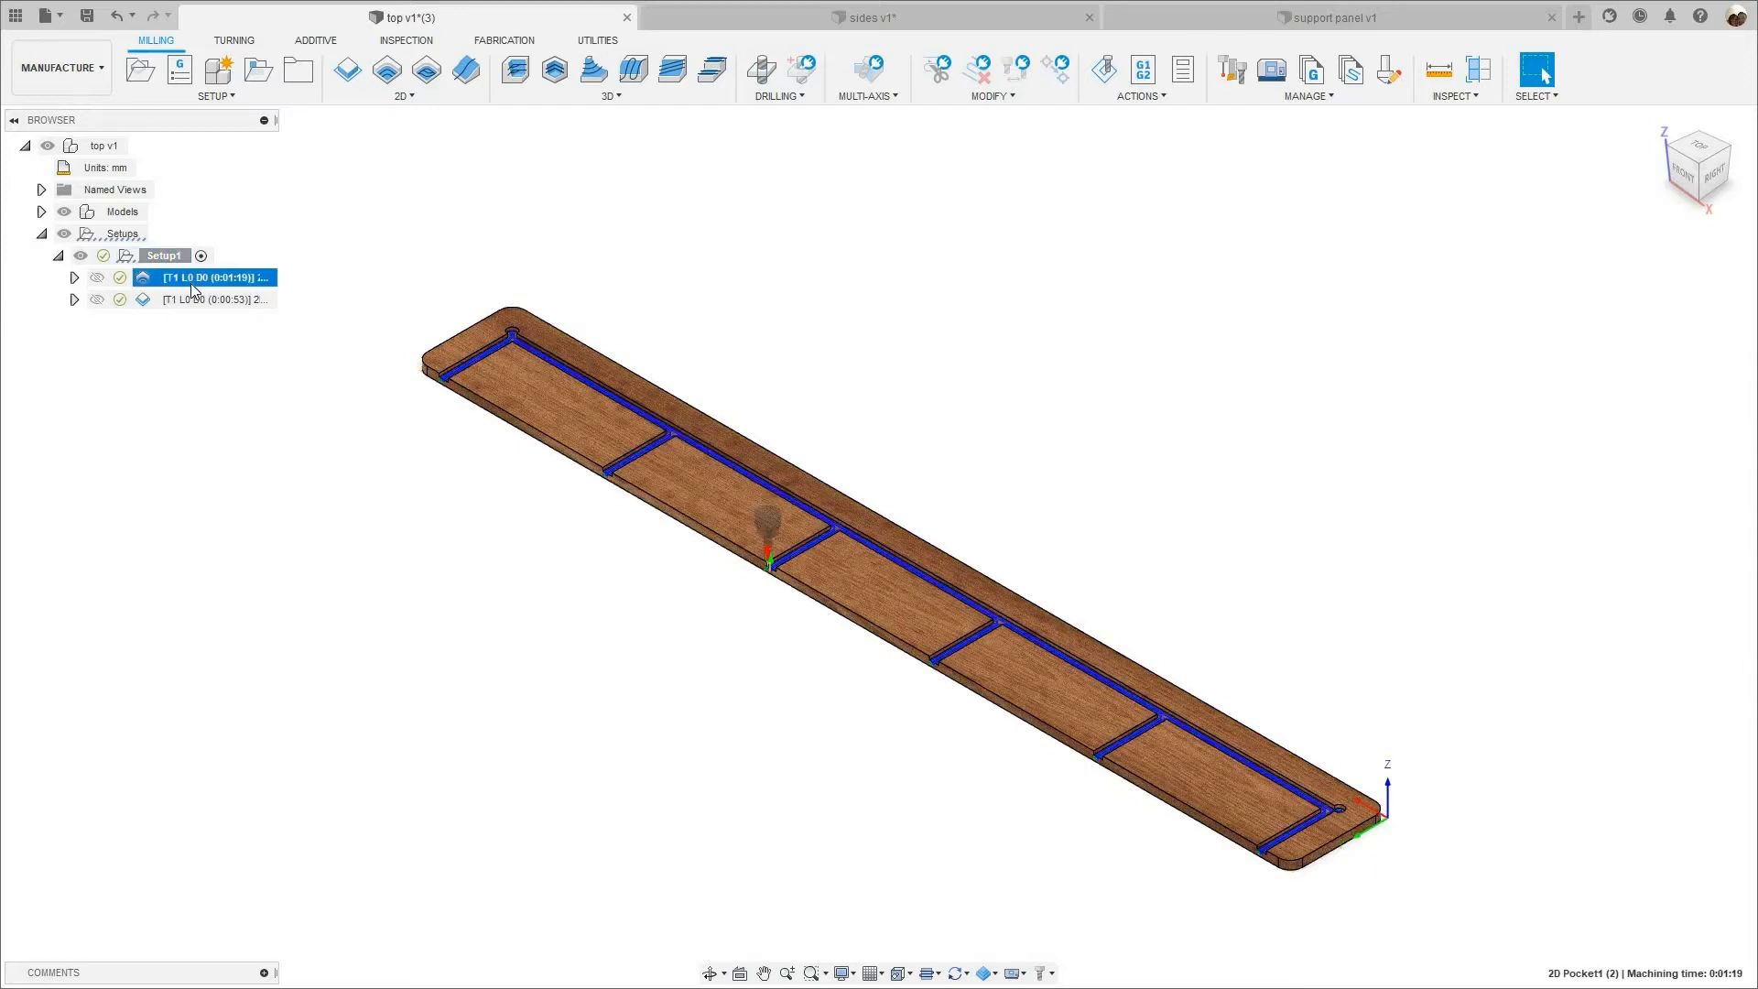
{"action": "right_click", "coordinate": [191, 283]}
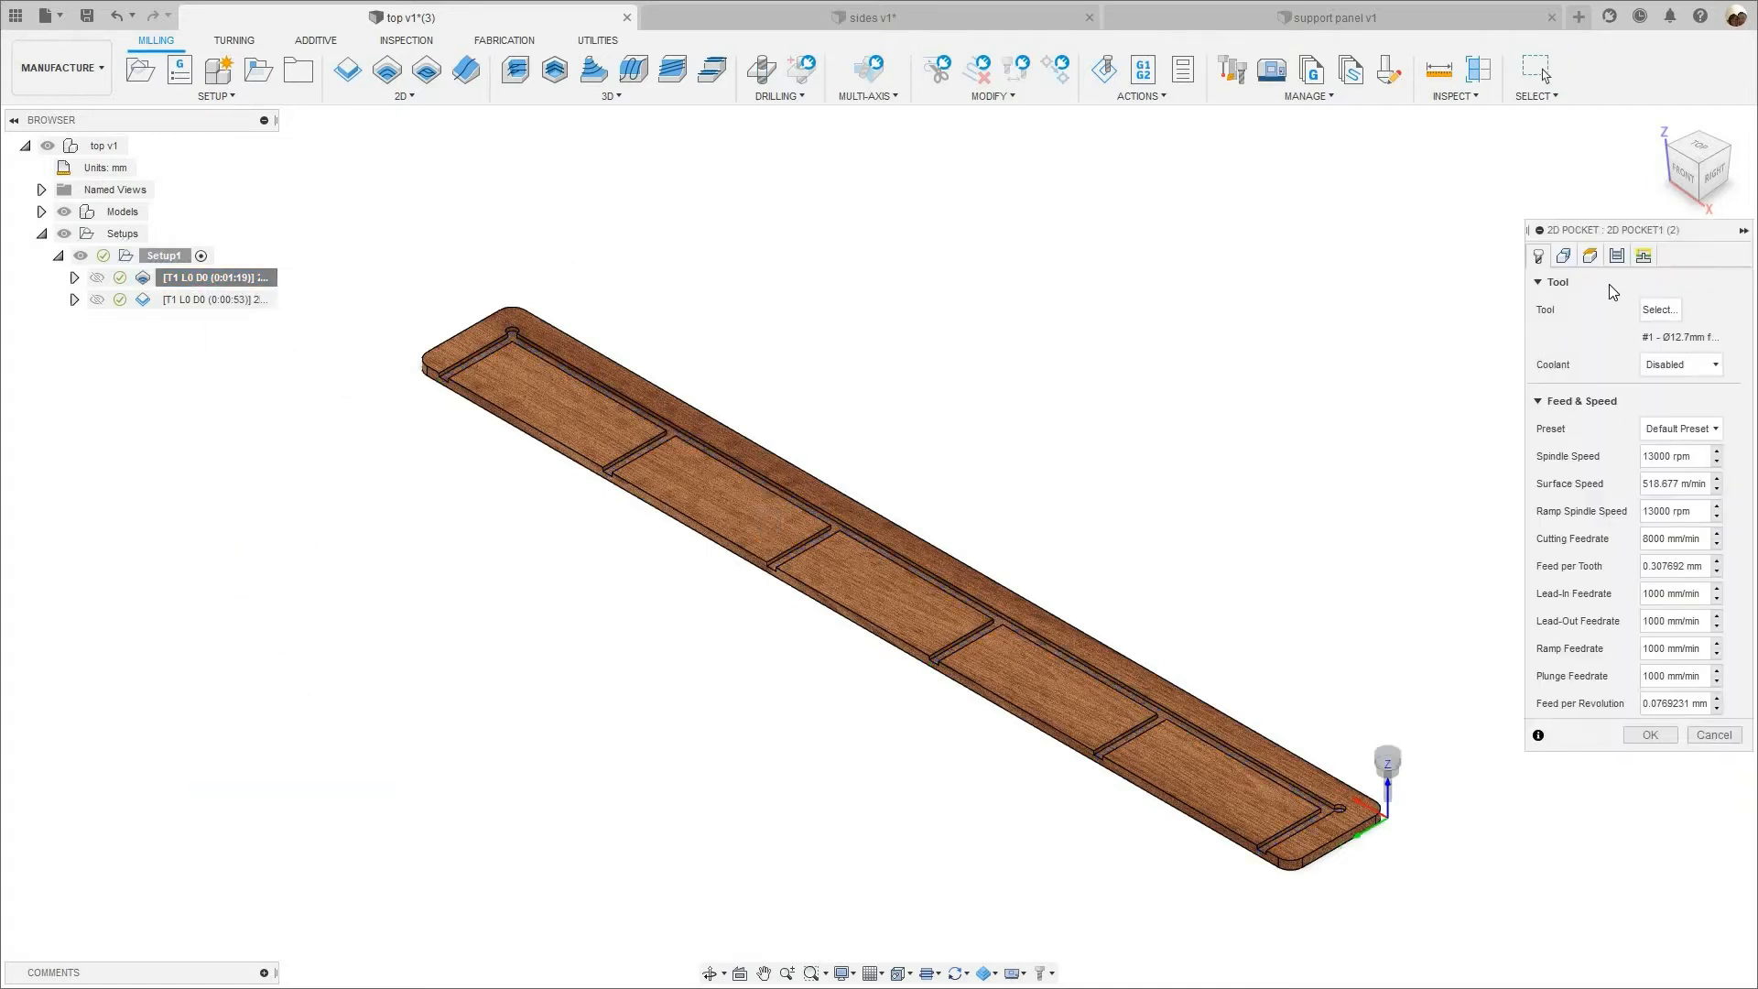
{"action": "left_click", "coordinate": [1618, 258]}
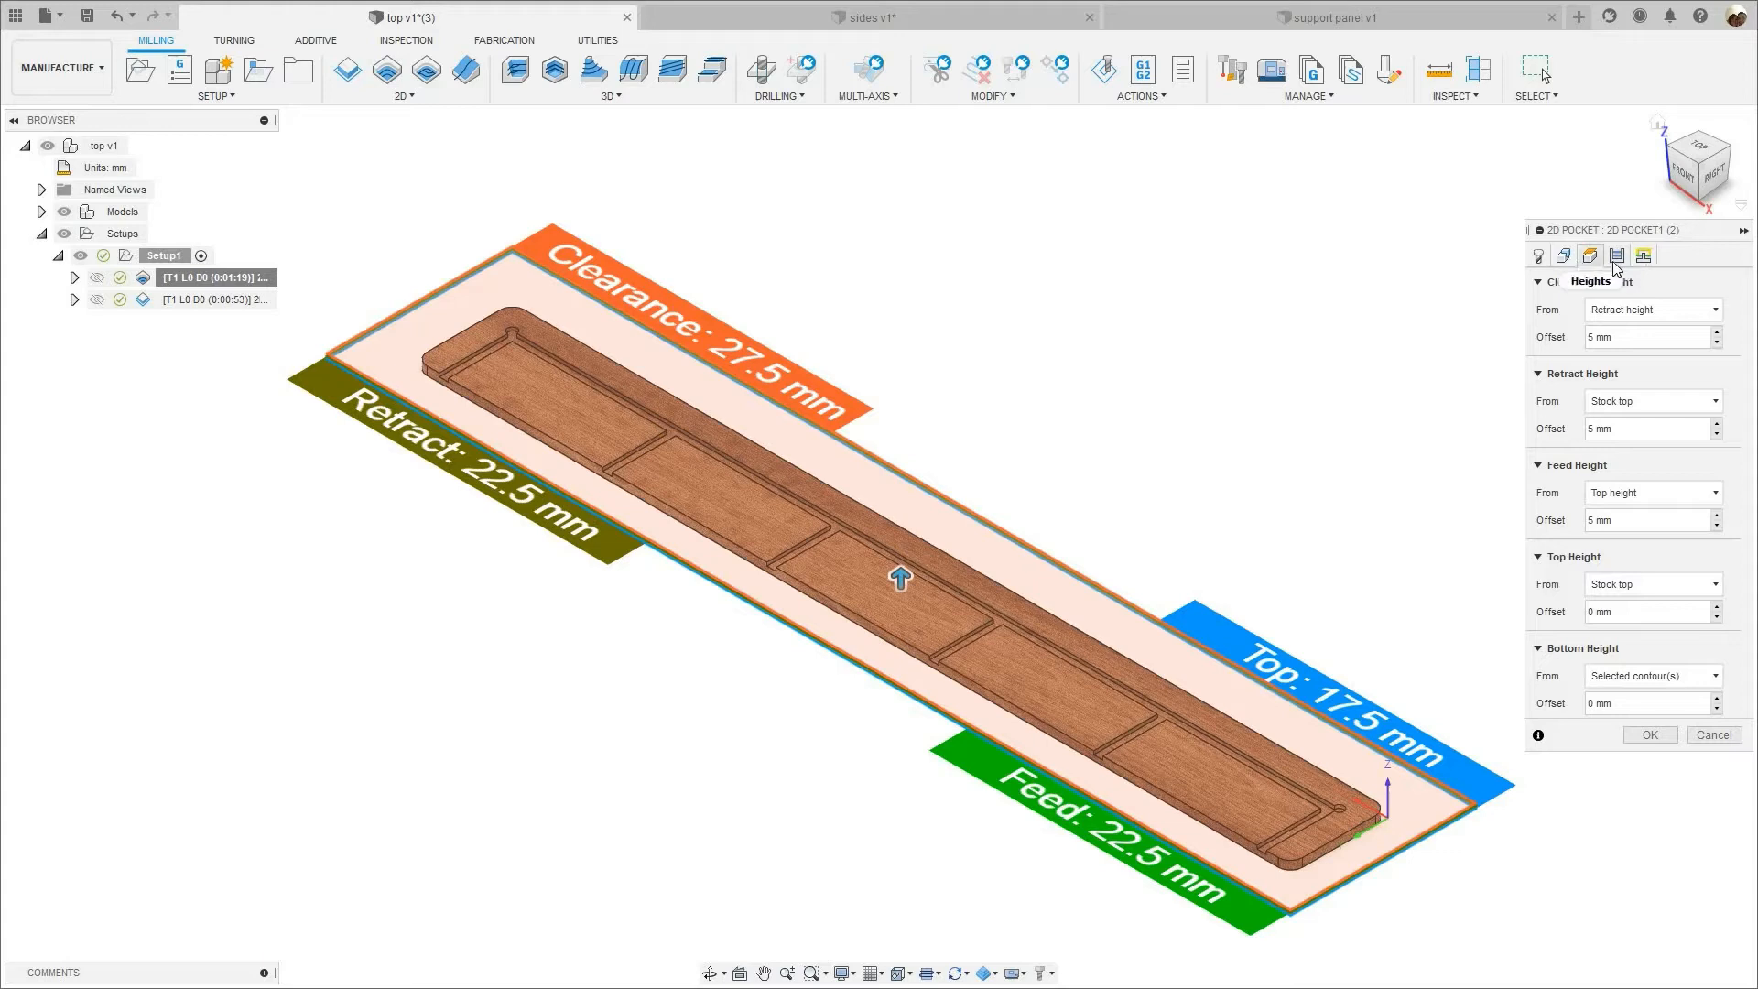
{"action": "left_click", "coordinate": [1540, 257]}
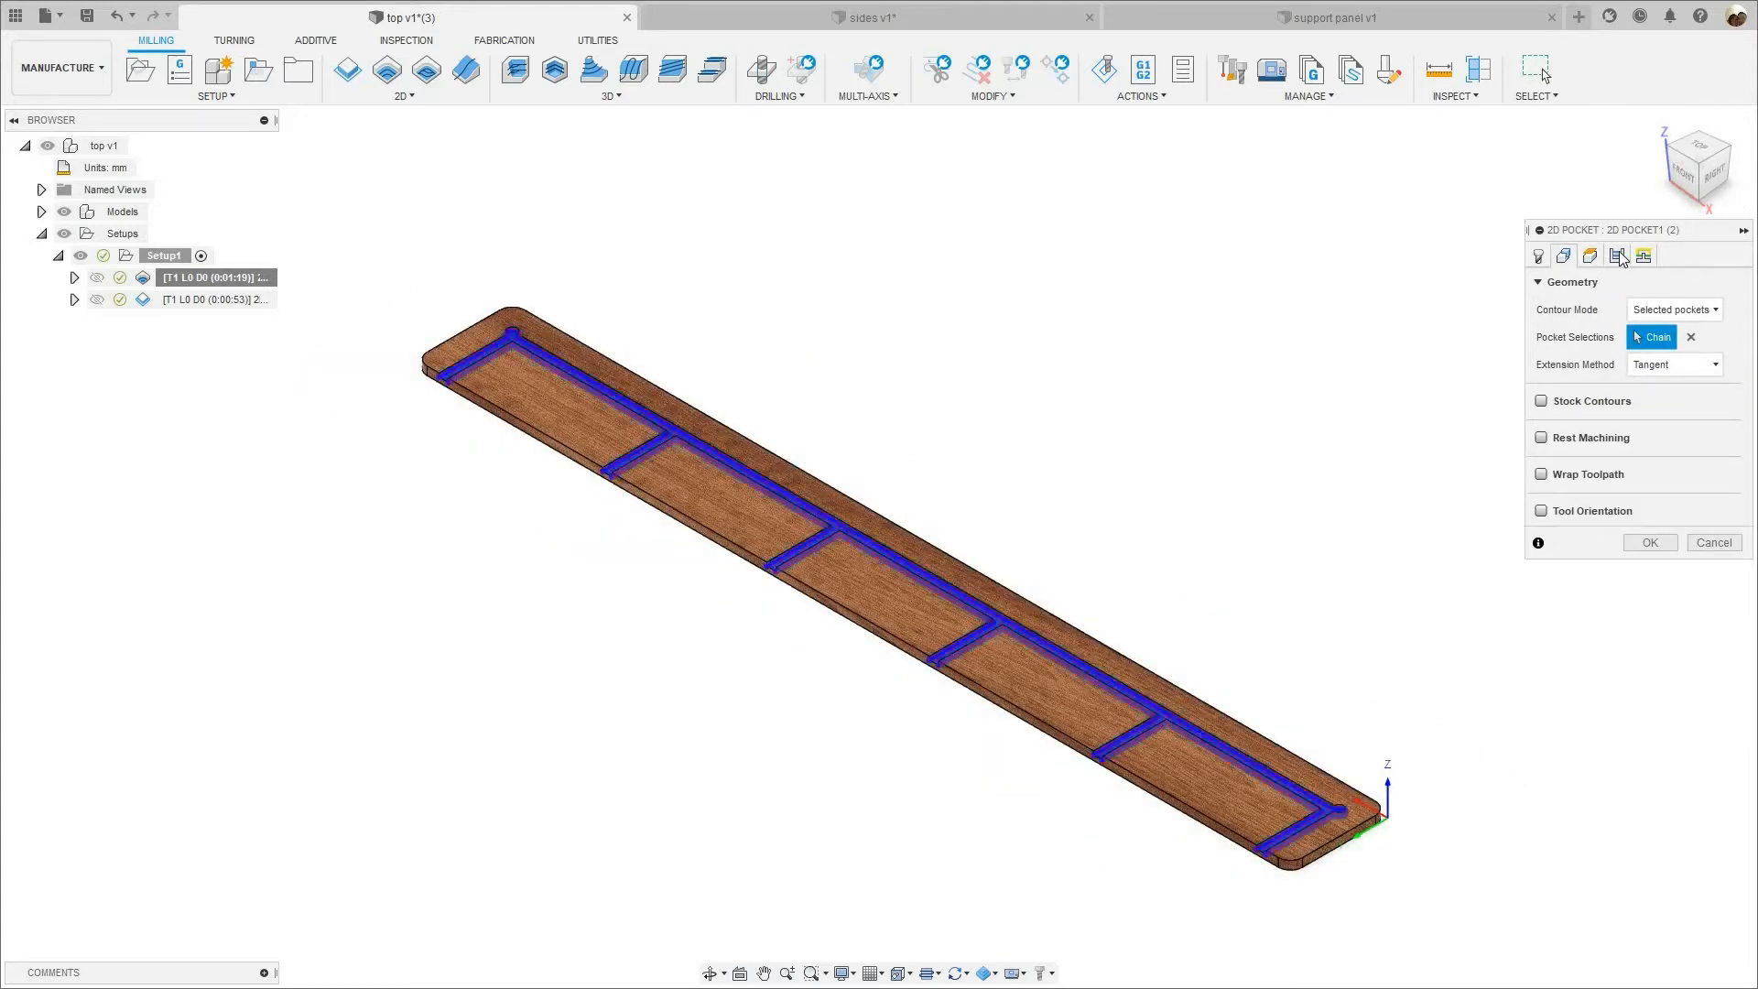
{"action": "left_click", "coordinate": [1616, 257]}
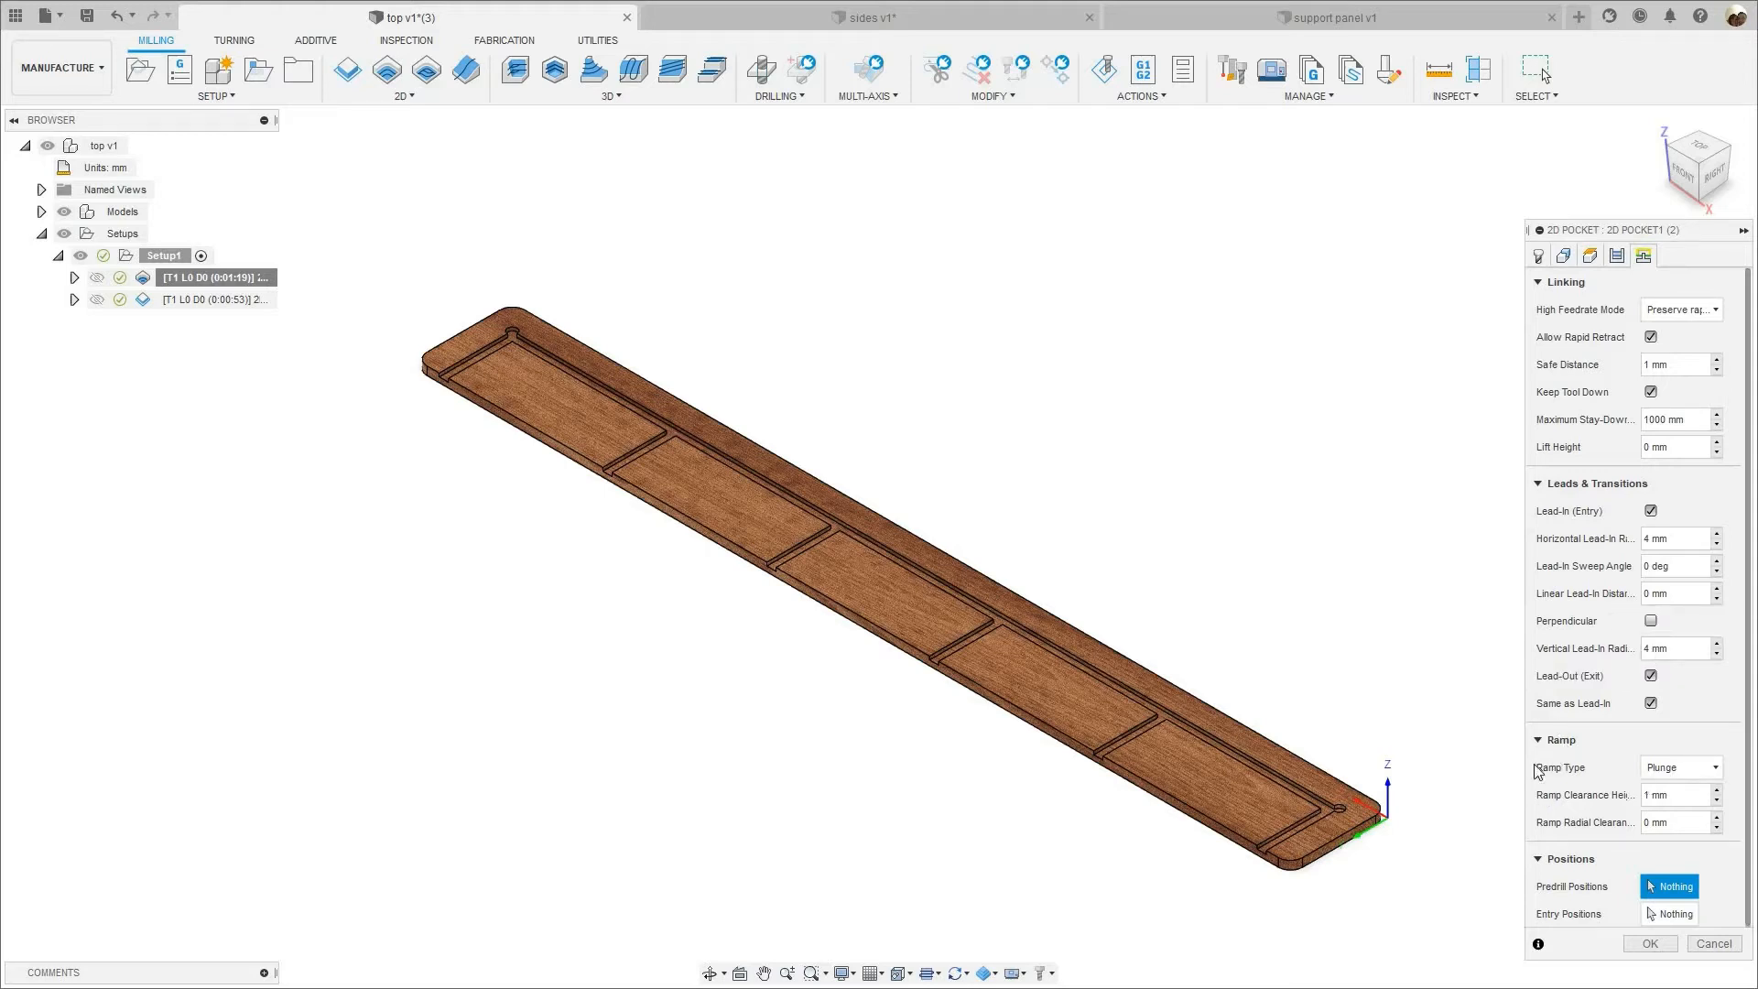
{"action": "scroll", "coordinate": [1659, 500], "scroll_direction": "down", "scroll_amount": 1}
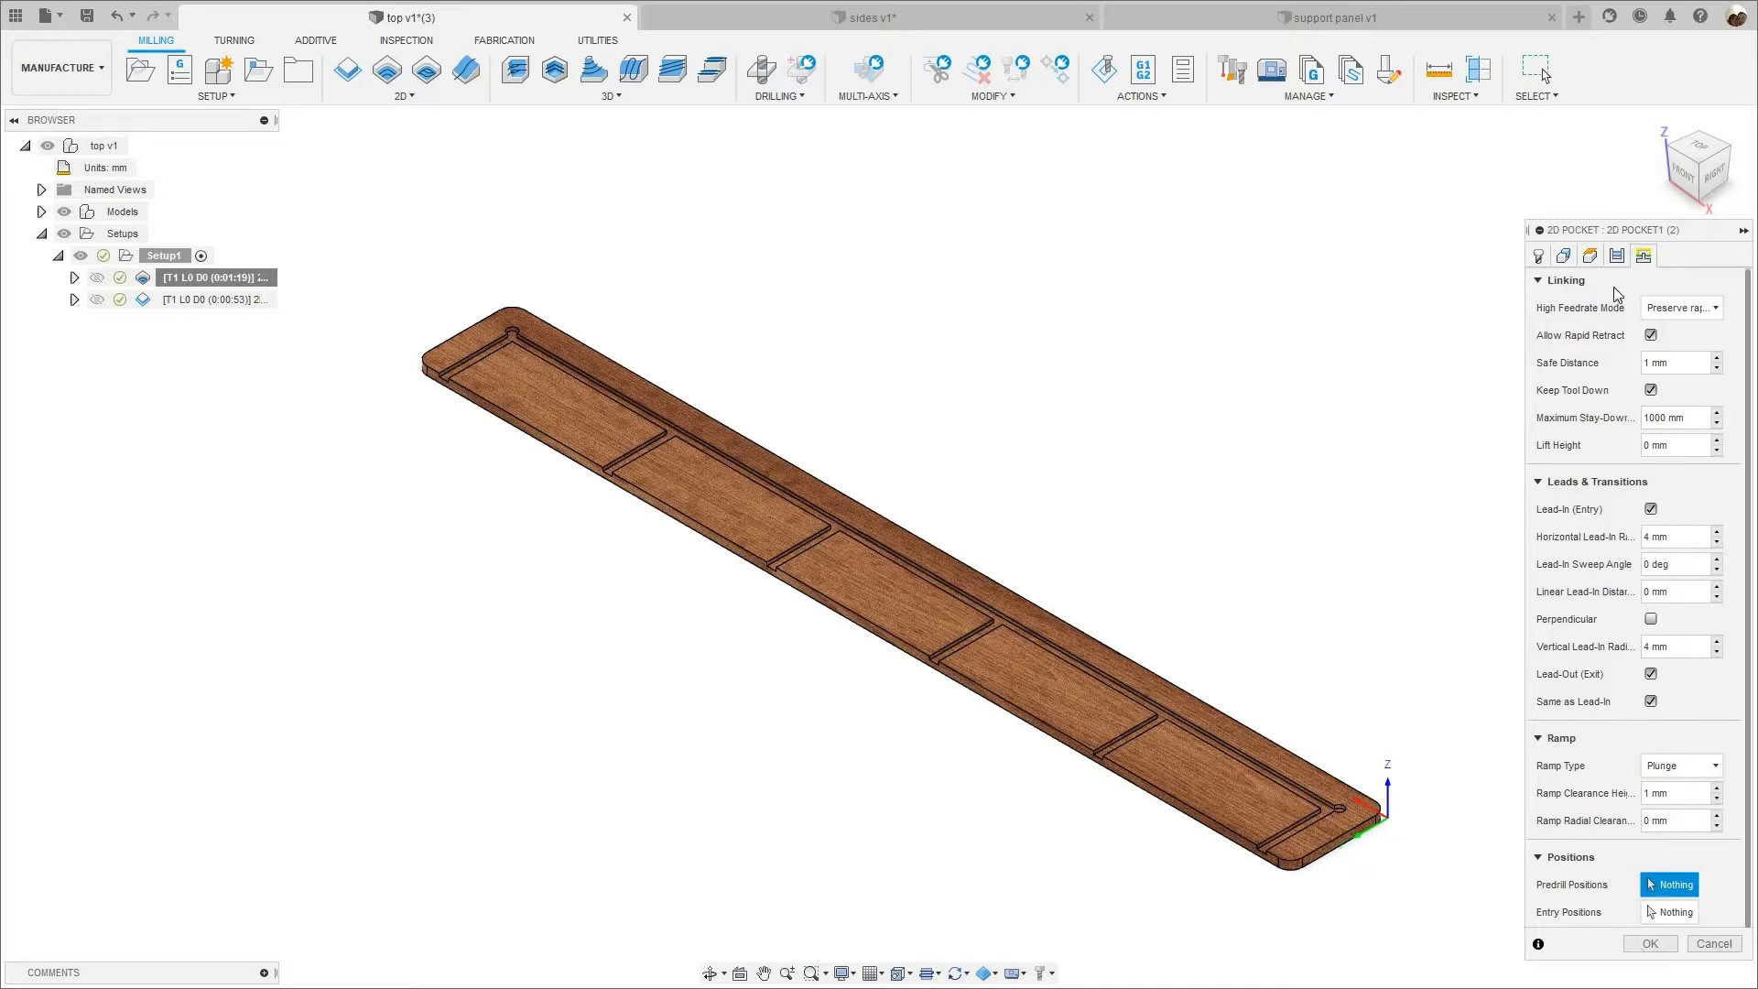
{"action": "left_click", "coordinate": [1648, 943]}
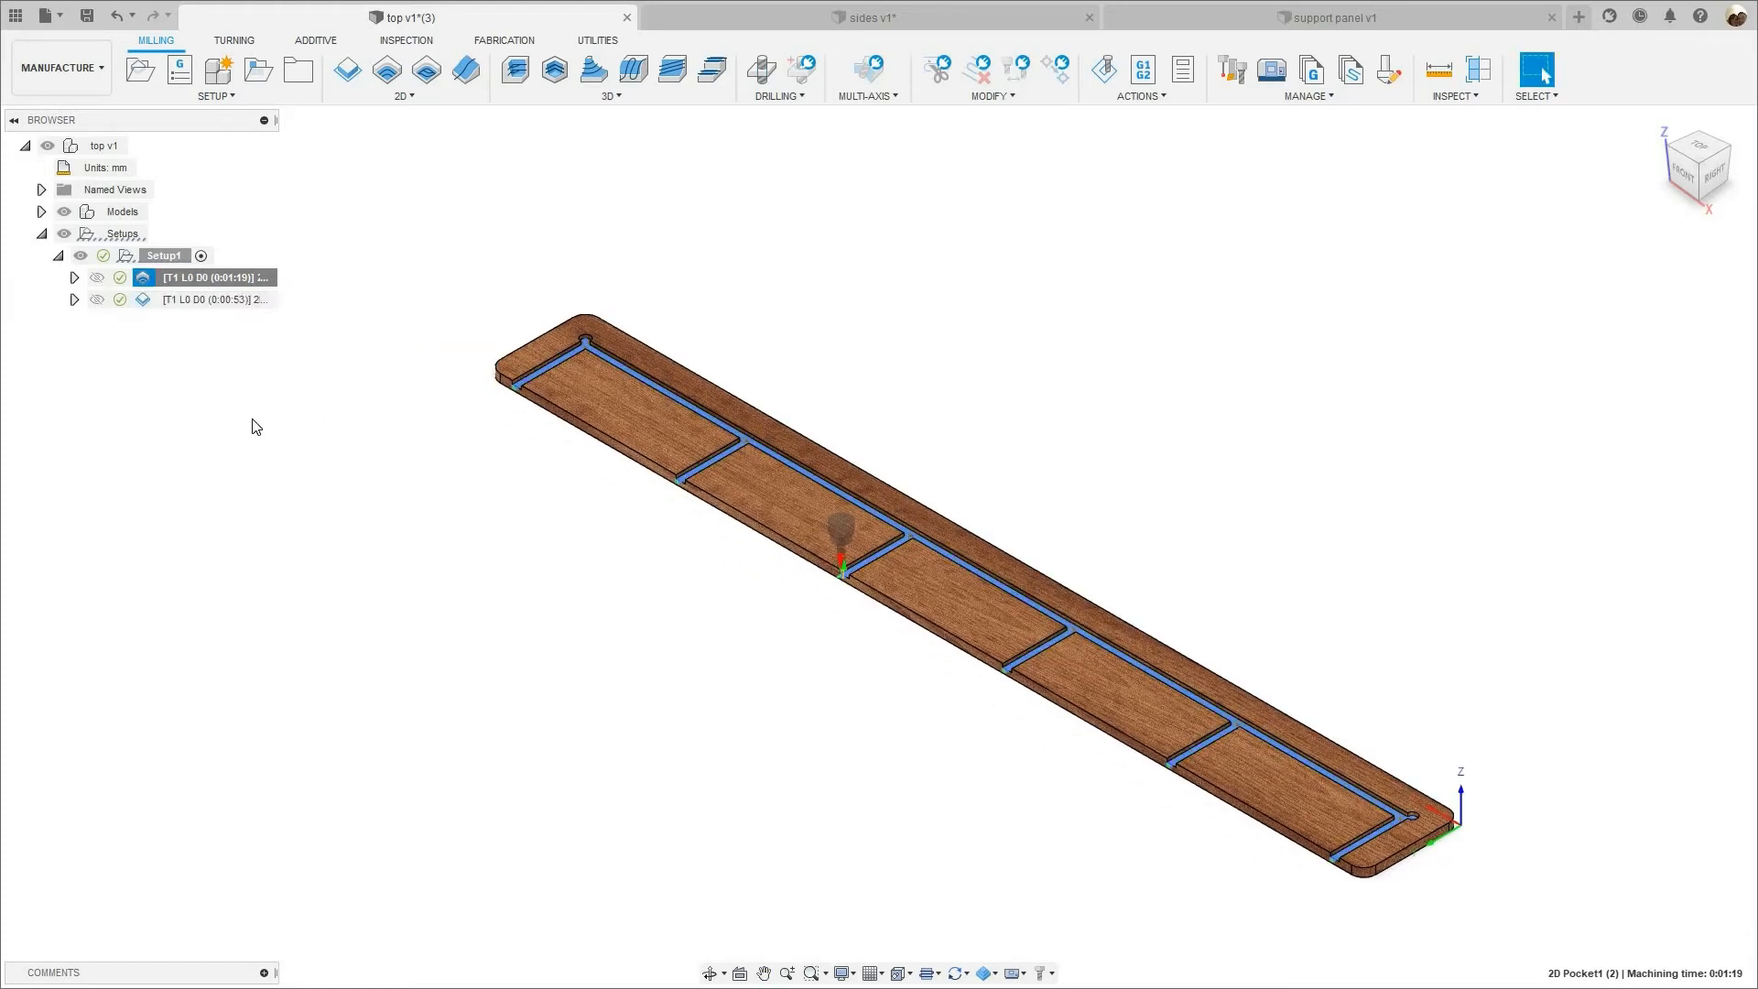
- Simulate the top panel's 2D Pocket with playback slowed down, viewed close to the cutter's entry point
{"action": "right_click", "coordinate": [253, 418]}
{"action": "left_click", "coordinate": [245, 402]}
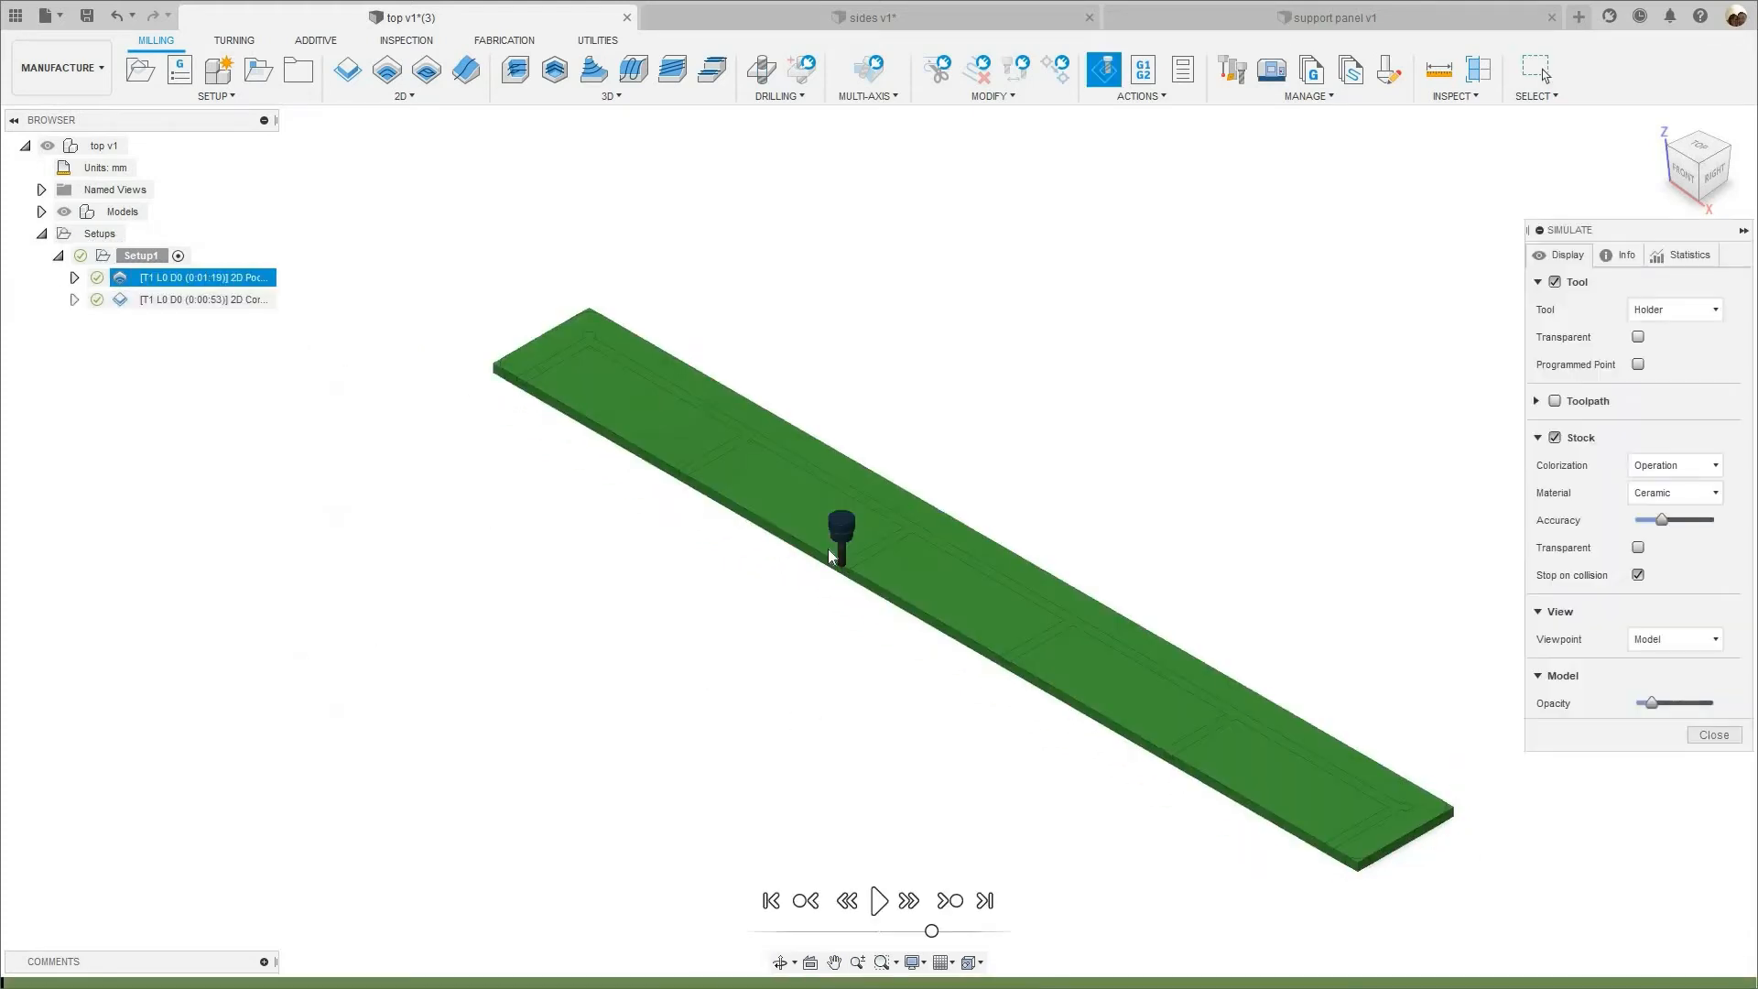
{"action": "scroll", "coordinate": [827, 551], "scroll_direction": "up", "scroll_amount": 3}
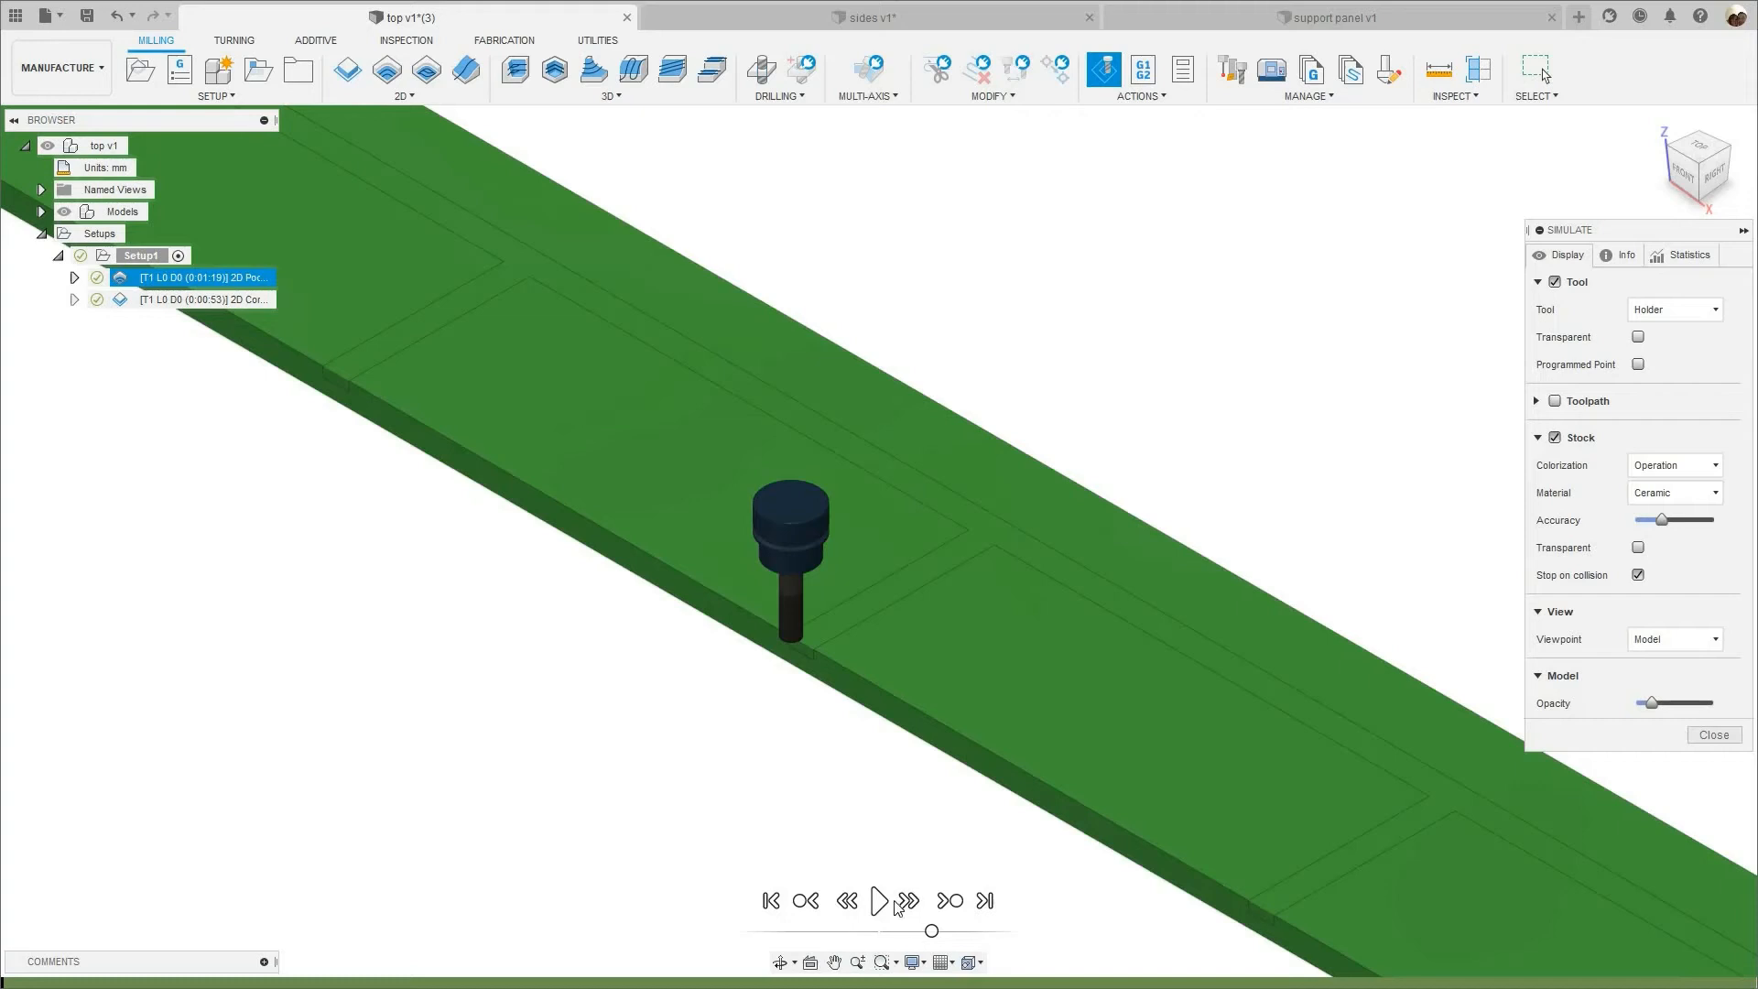
{"action": "left_click_drag", "start_coordinate": [895, 900], "coordinate": [872, 867]}
{"action": "left_click", "coordinate": [879, 900]}
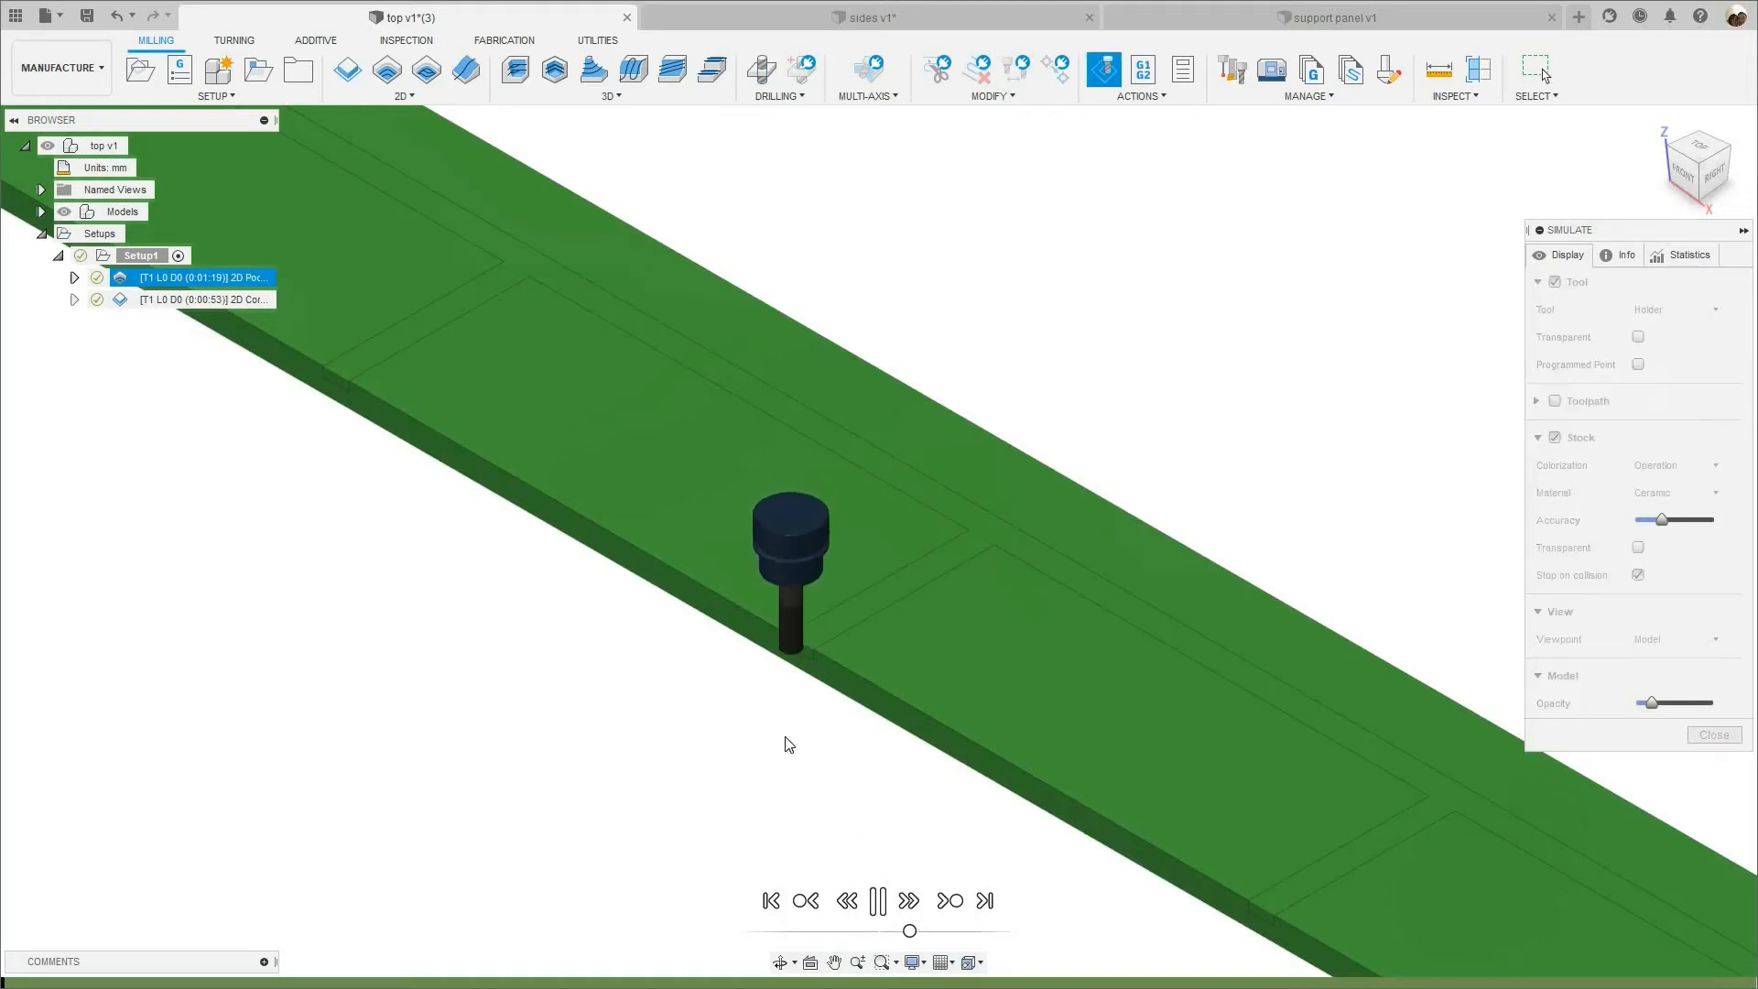
- Inspect the cutter's entry into the top panel's pocket, then speed up playback and follow the long groove between both panel ends
{"action": "middle_click_drag", "start_coordinate": [789, 743], "coordinate": [793, 641], "text": "shift"}
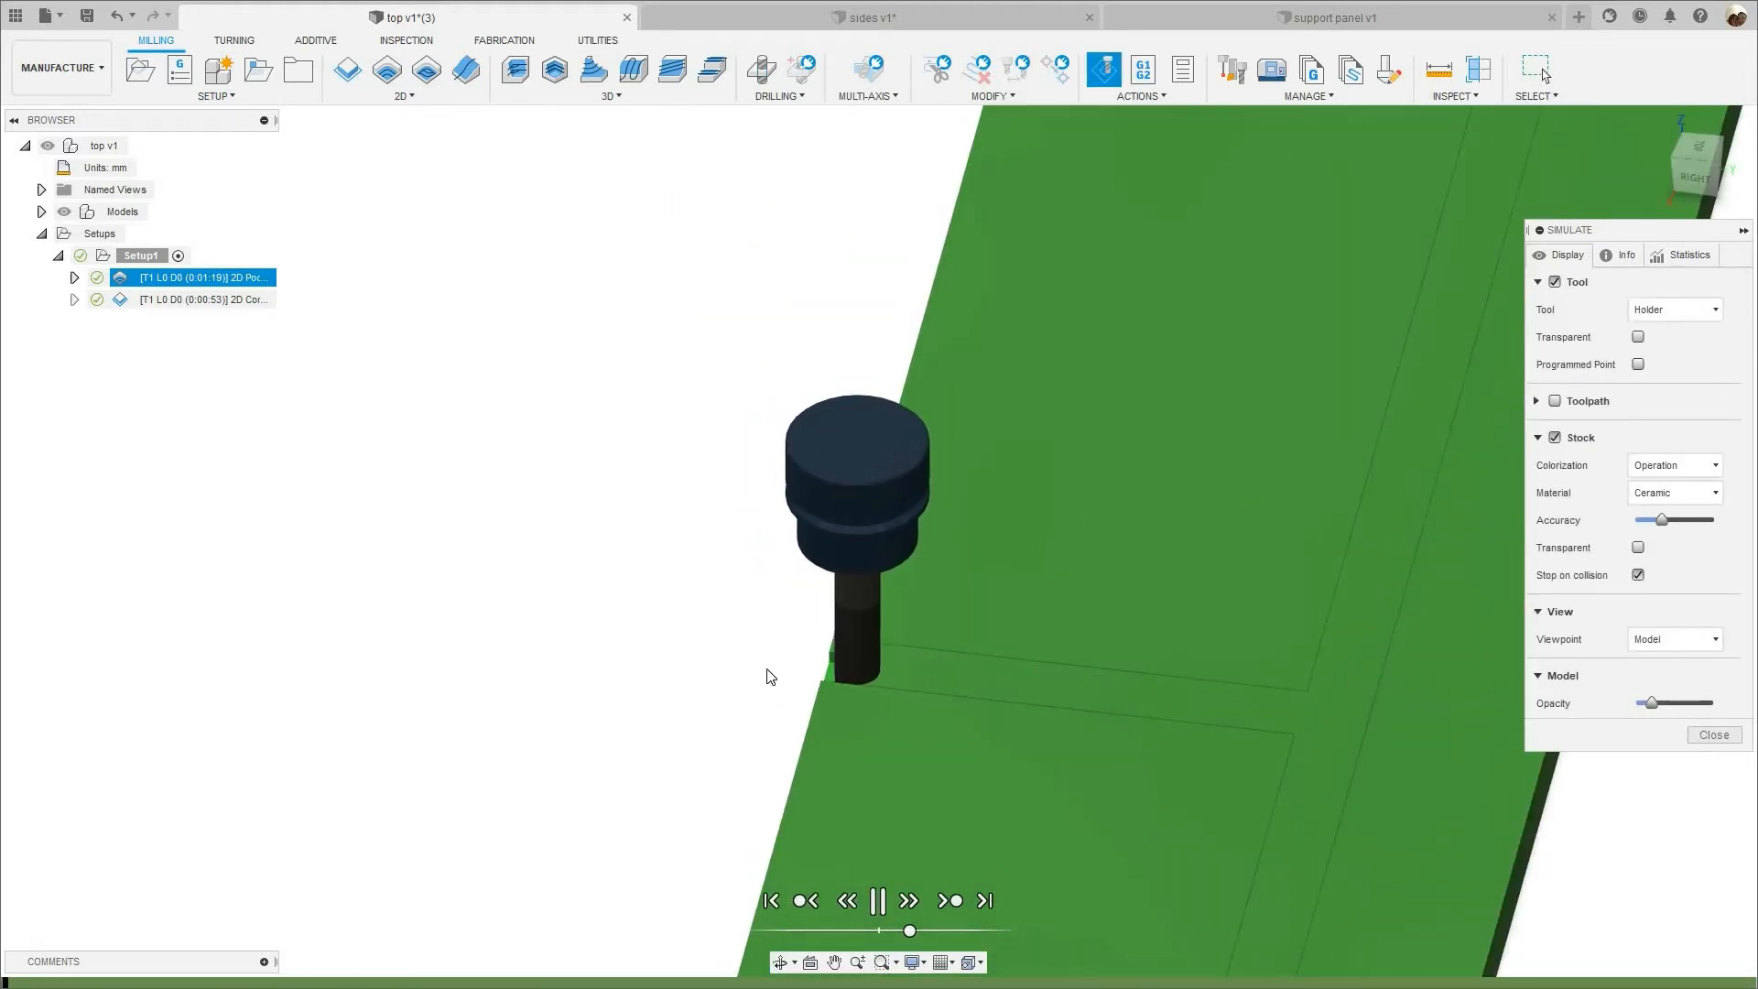
{"action": "middle_click_drag", "start_coordinate": [769, 676], "coordinate": [910, 933], "text": "shift"}
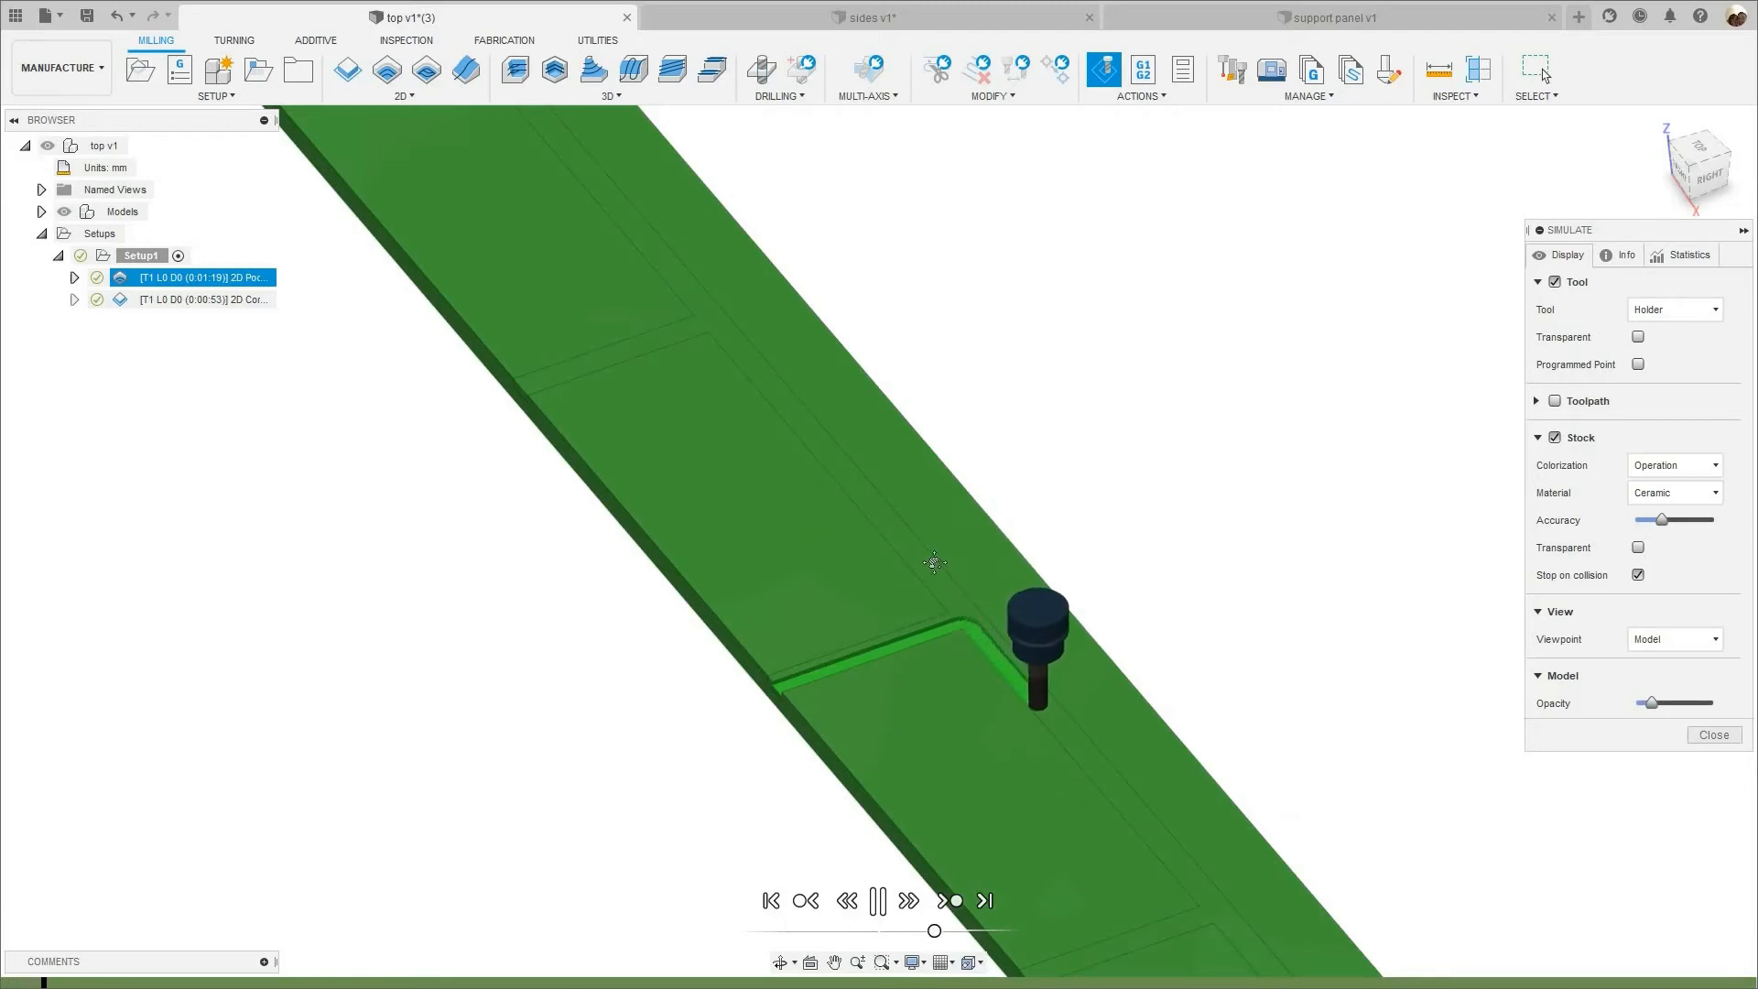
{"action": "scroll", "coordinate": [992, 871], "scroll_direction": "down", "scroll_amount": 3}
{"action": "left_click_drag", "start_coordinate": [933, 932], "coordinate": [943, 932]}
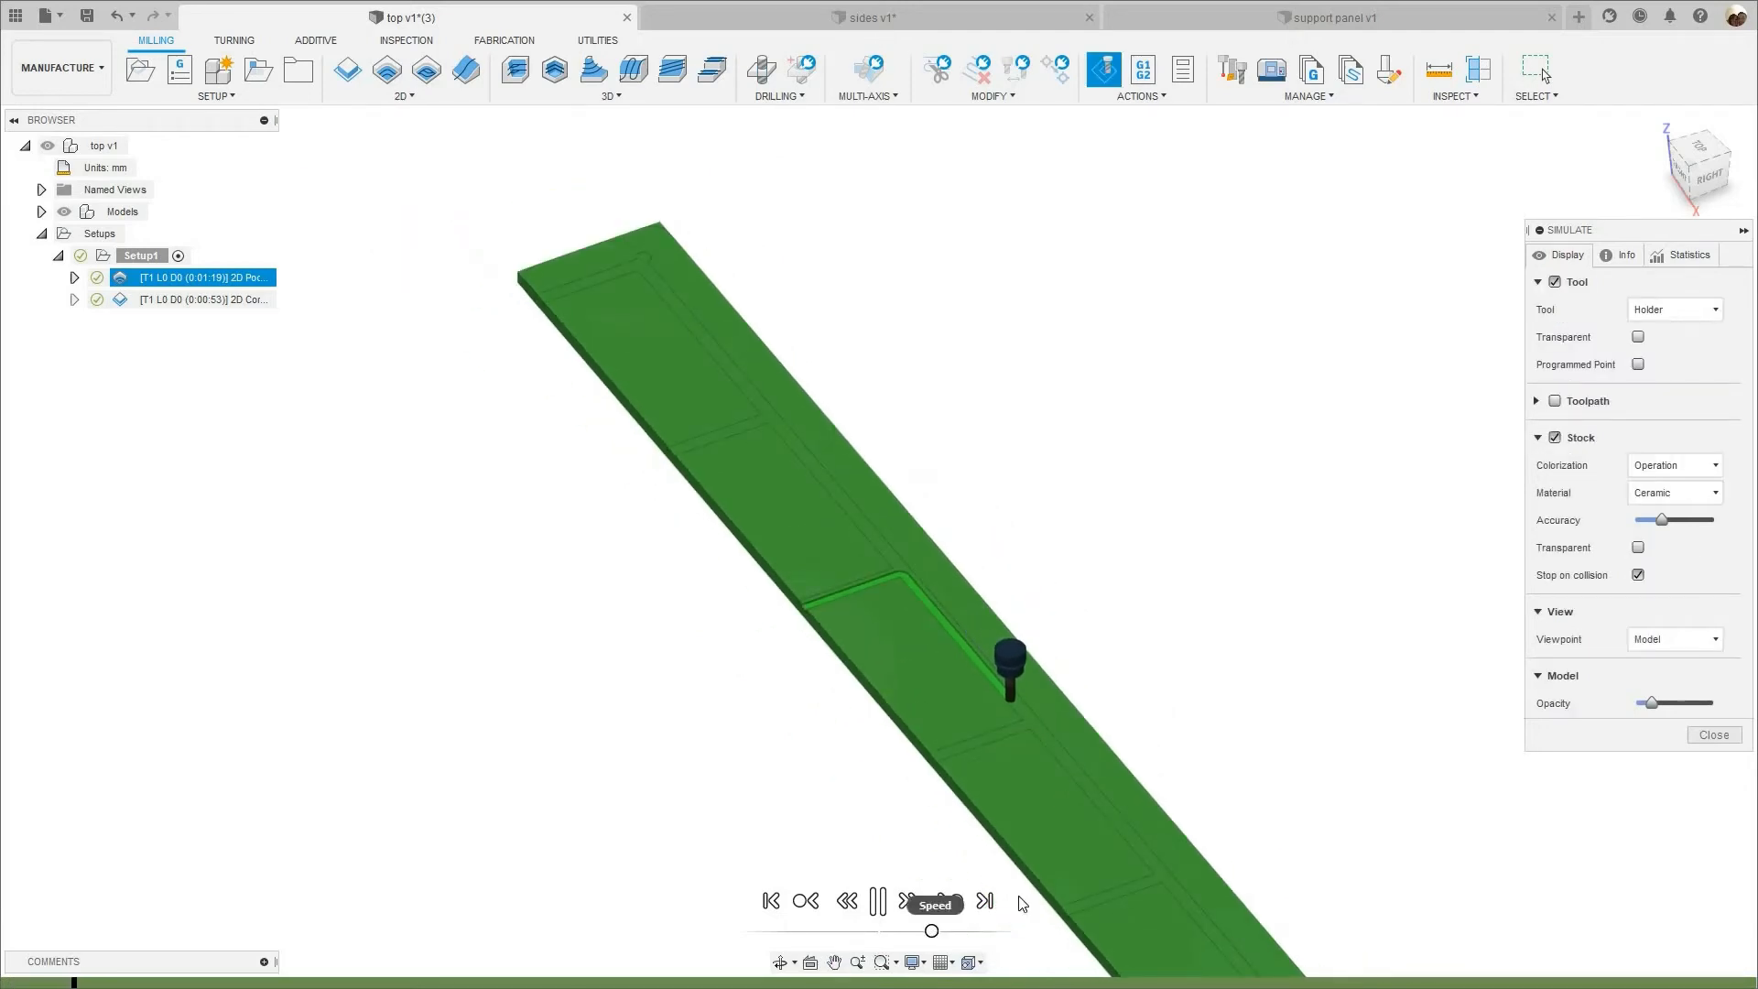
{"action": "middle_click_drag", "start_coordinate": [1070, 685], "coordinate": [902, 473]}
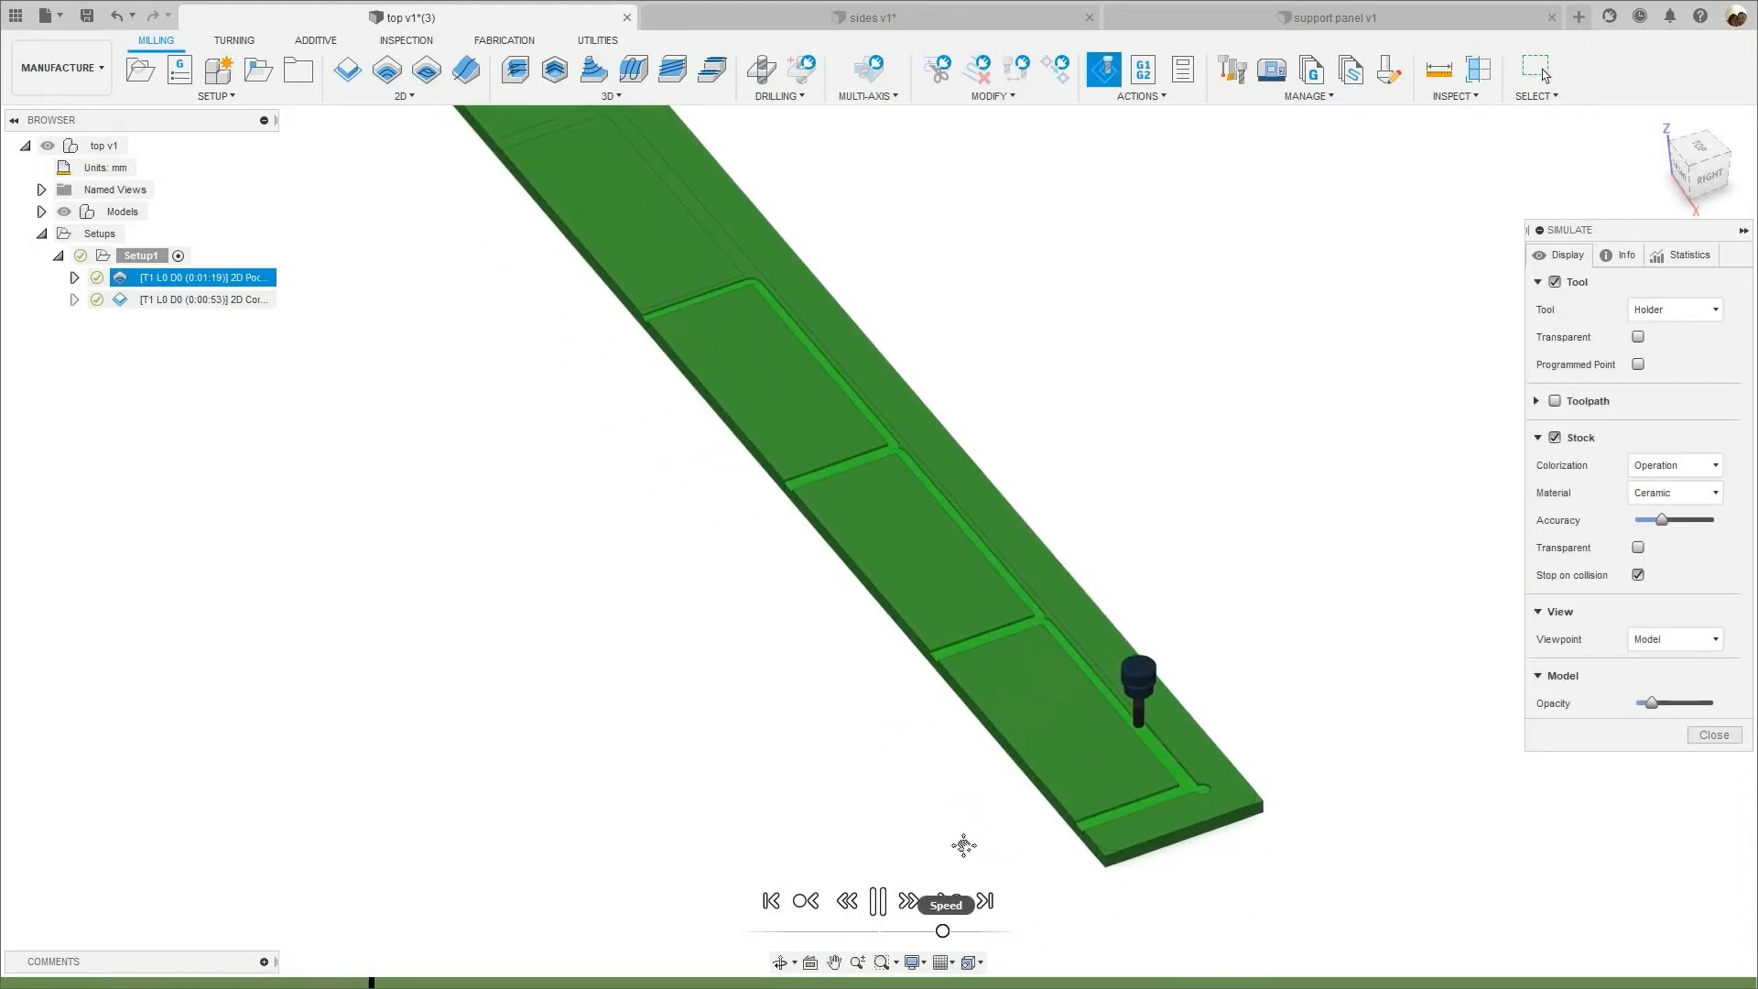
{"action": "middle_click_drag", "start_coordinate": [856, 510], "coordinate": [933, 620]}
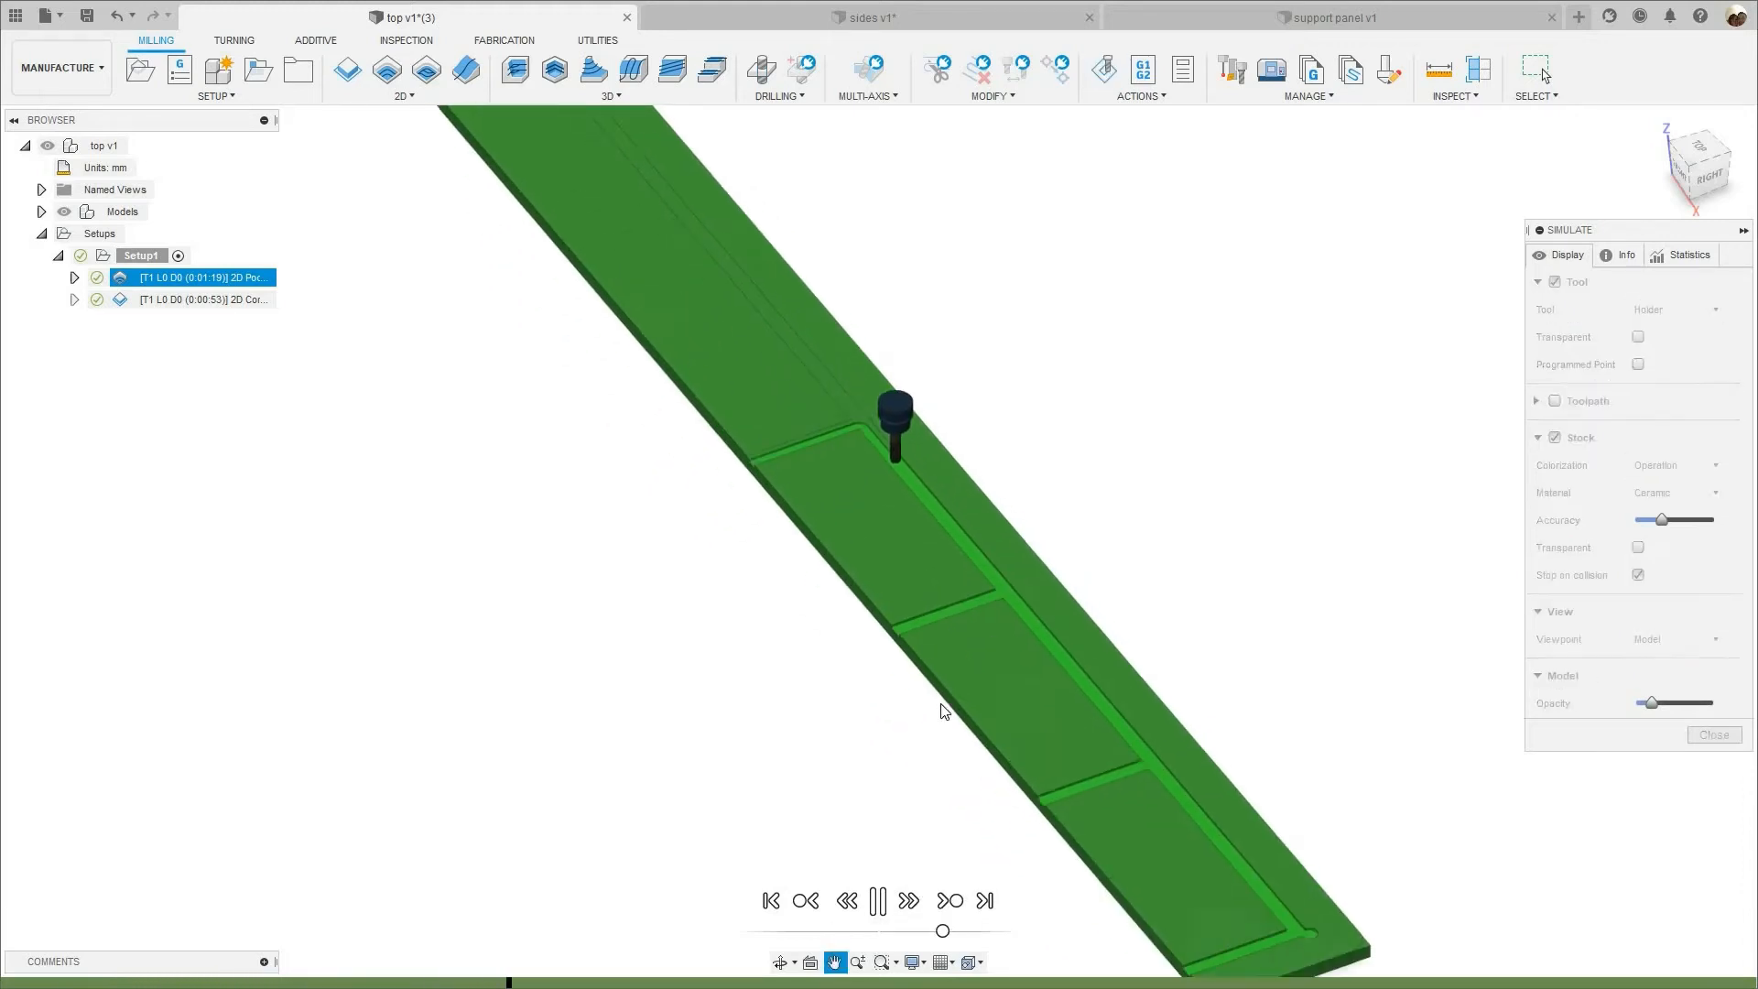
{"action": "middle_click_drag", "start_coordinate": [718, 512], "coordinate": [868, 913]}
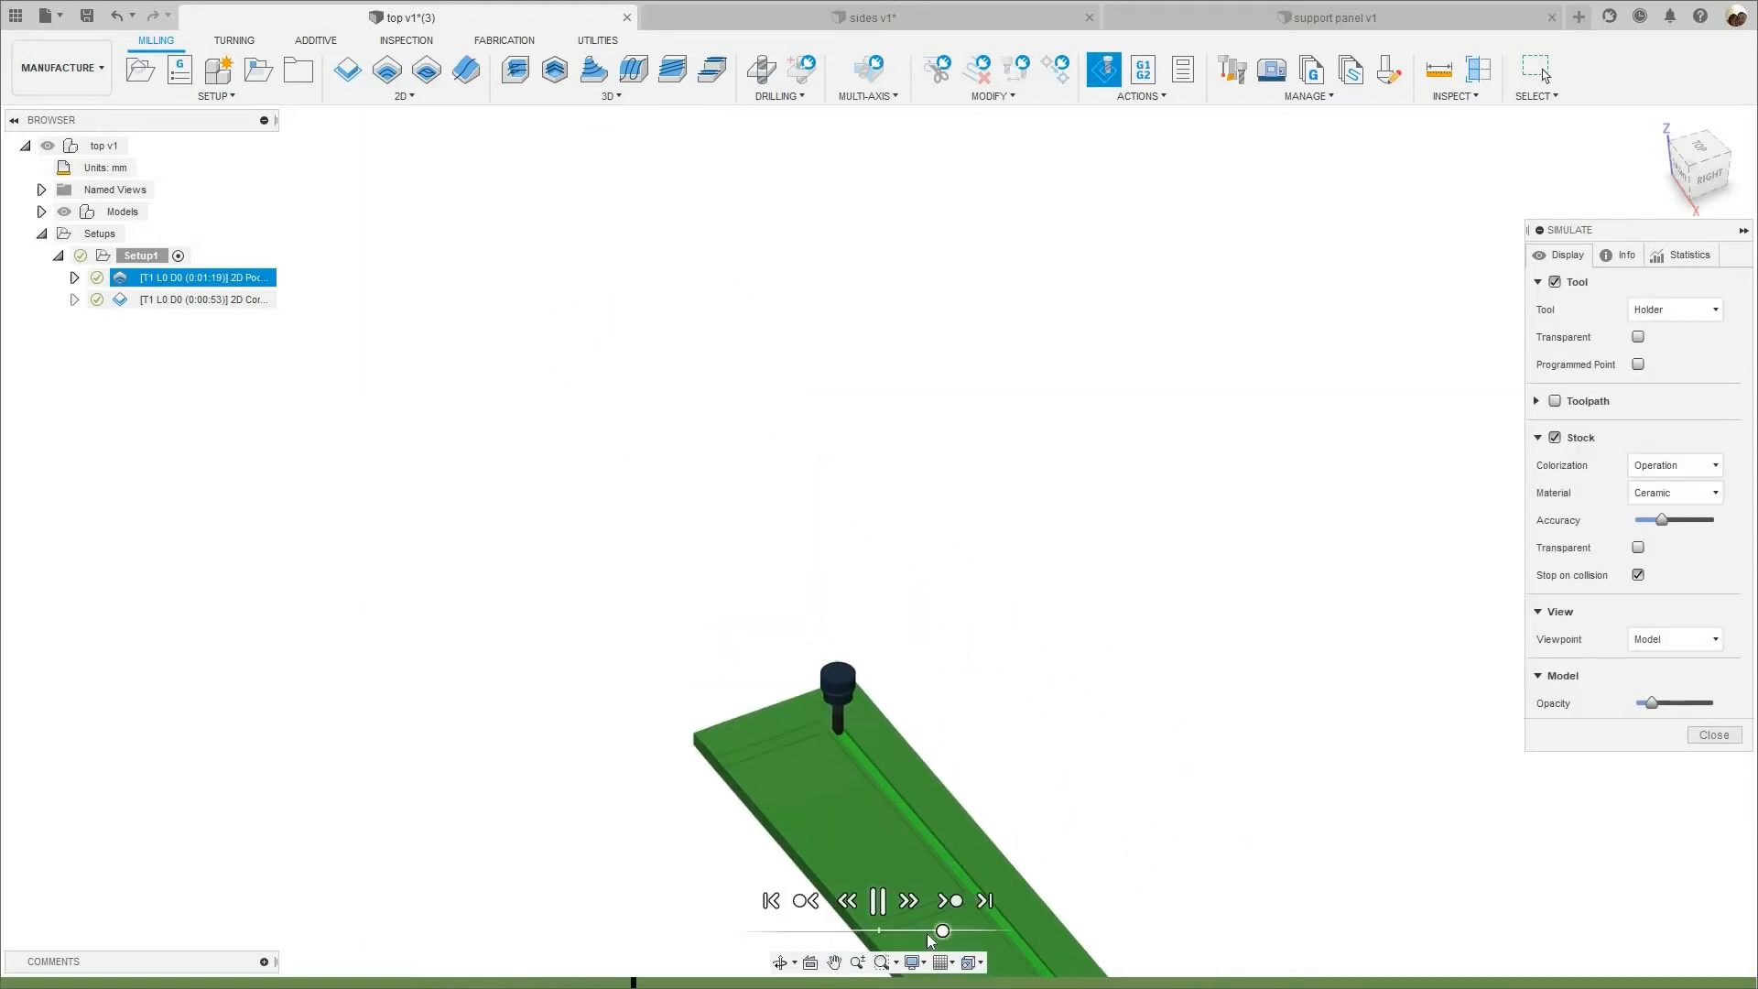
- Examine the simulated cut at the end groove and its round corner relief, adjusting the playback speed as the cutter returns along the panel
{"action": "scroll", "coordinate": [705, 749], "scroll_direction": "up", "scroll_amount": 5}
{"action": "scroll", "coordinate": [699, 741], "scroll_direction": "up", "scroll_amount": 3}
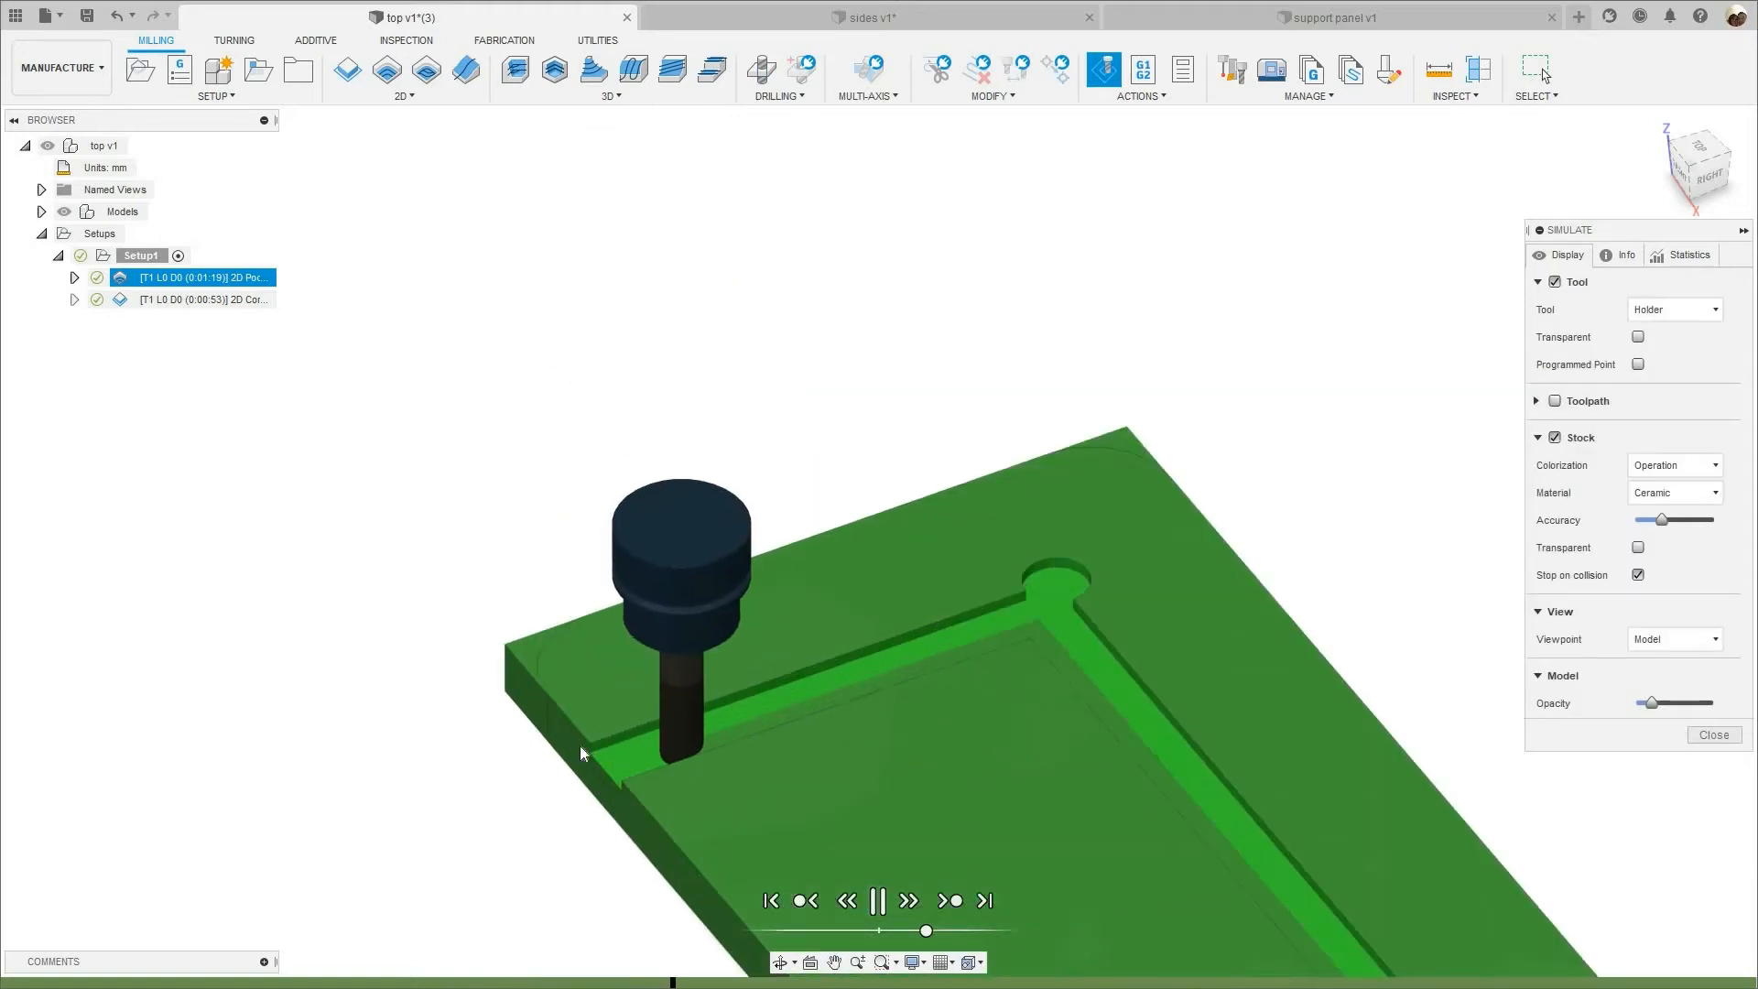
{"action": "scroll", "coordinate": [816, 577], "scroll_direction": "down", "scroll_amount": 5}
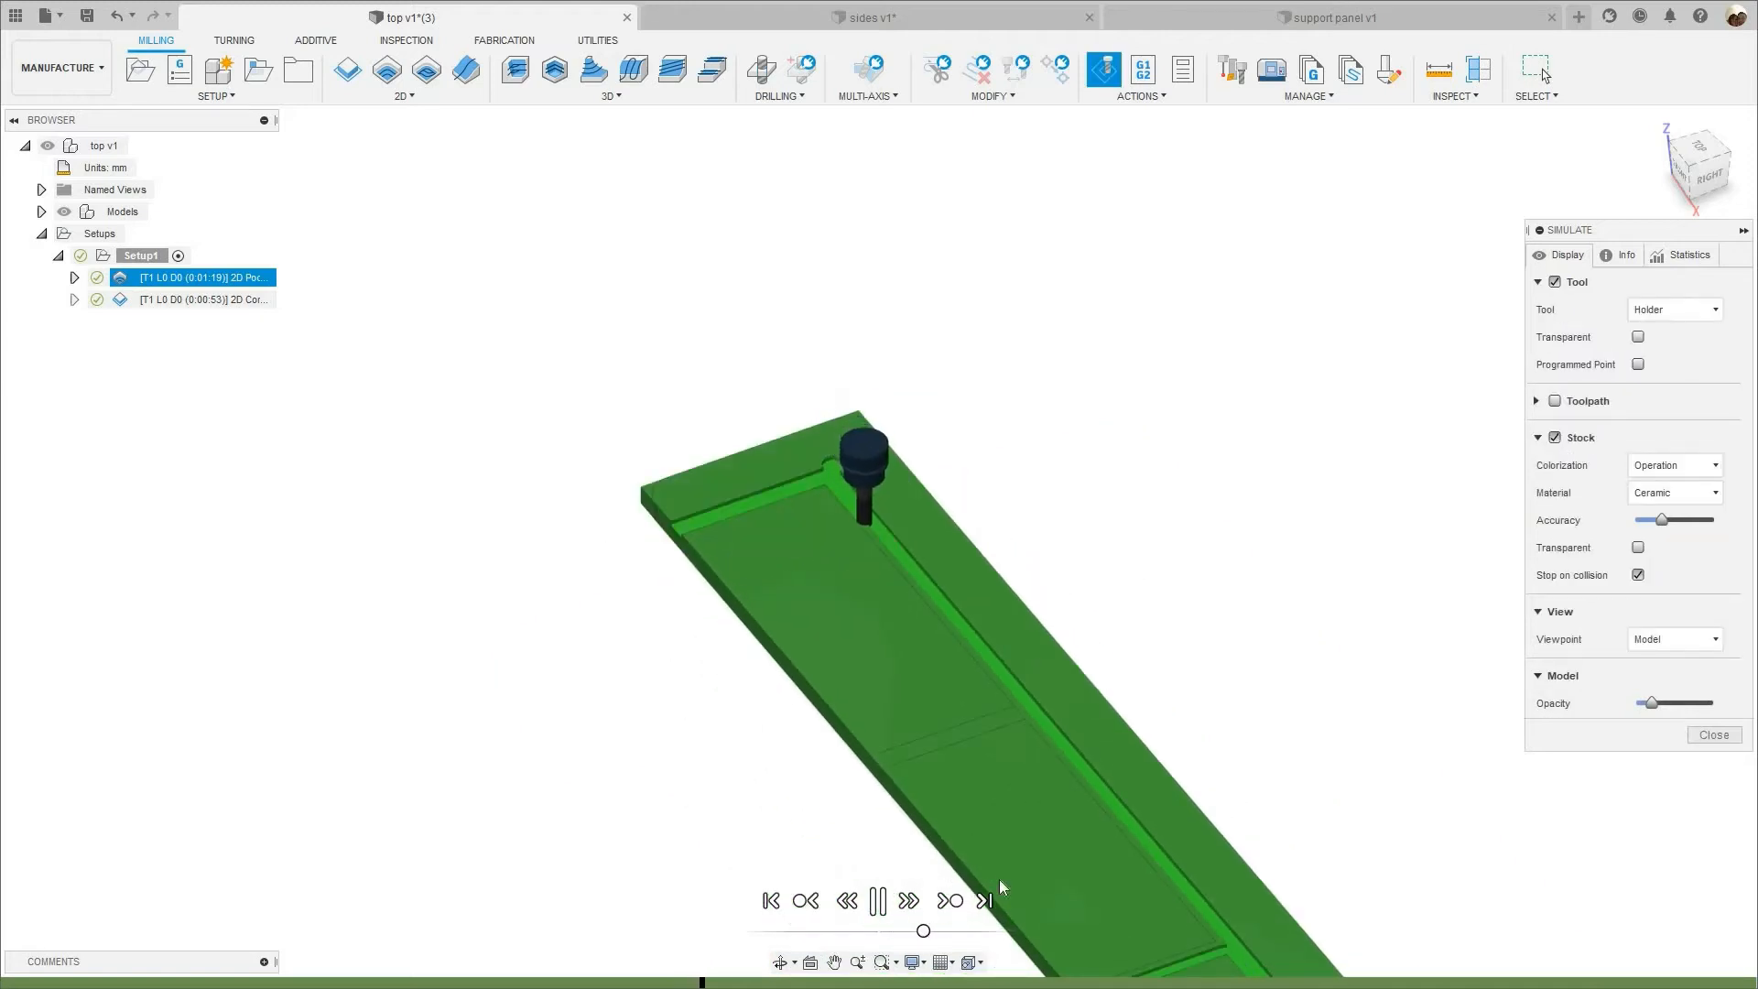
{"action": "scroll", "coordinate": [926, 939], "scroll_direction": "up", "scroll_amount": 2}
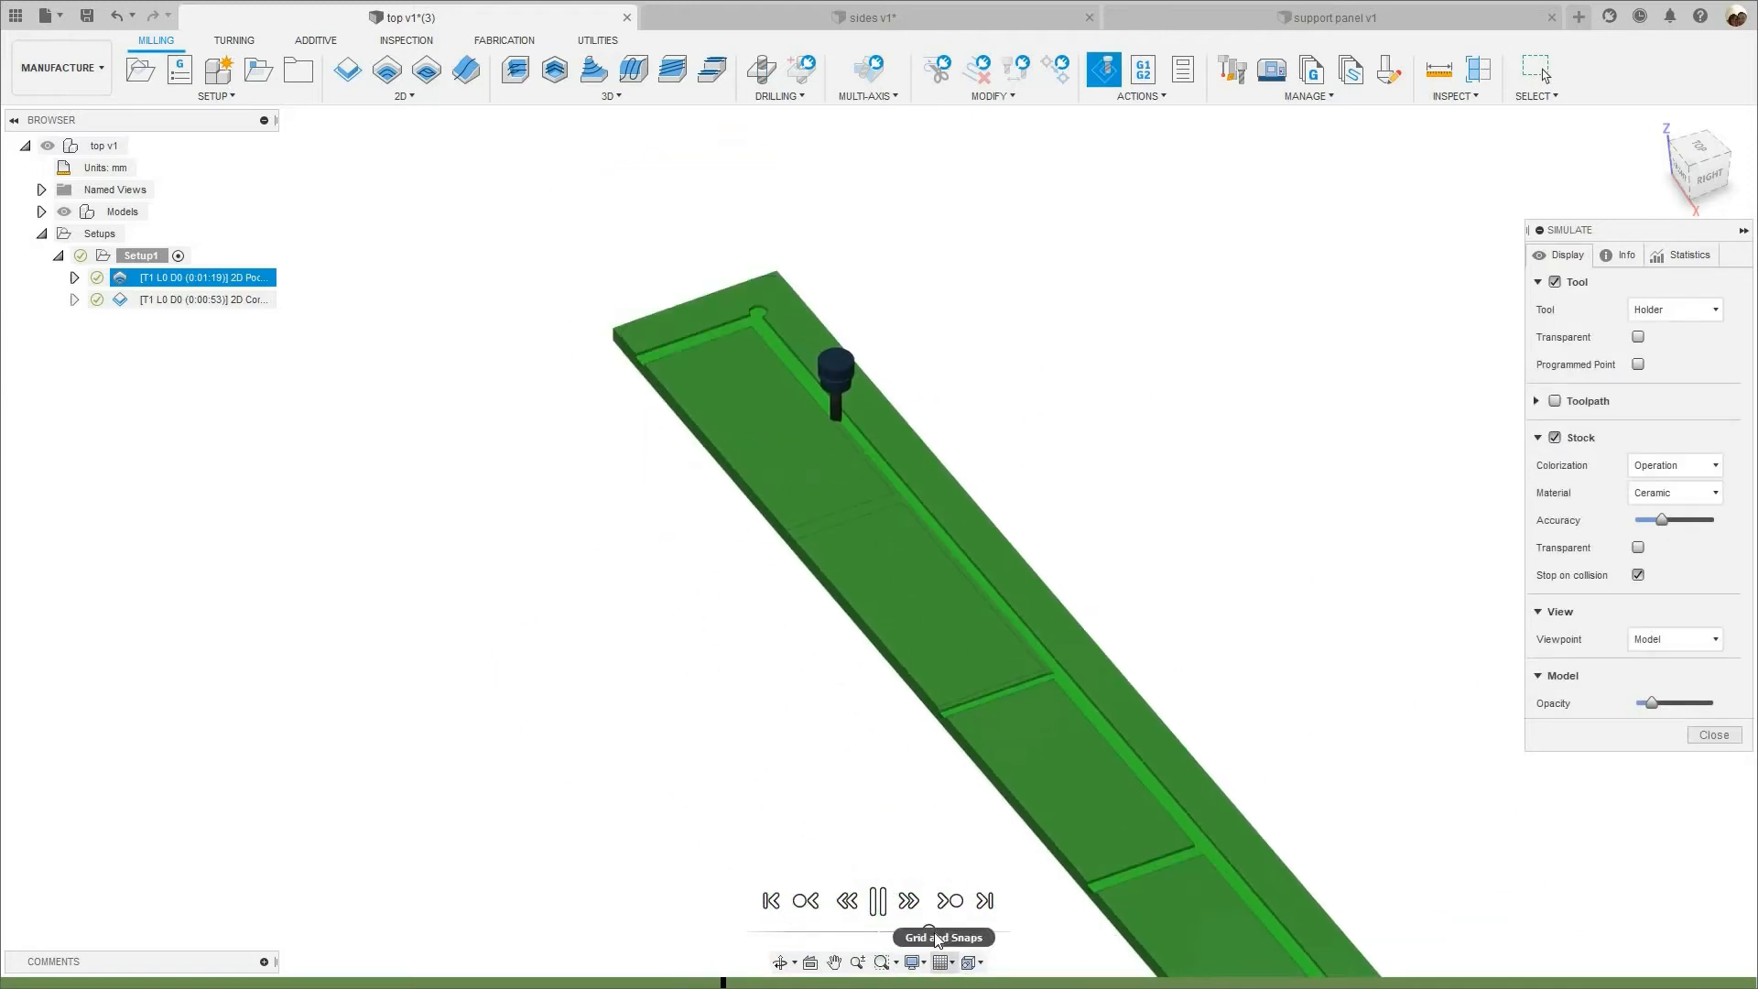
{"action": "left_click_drag", "start_coordinate": [928, 932], "coordinate": [934, 932]}
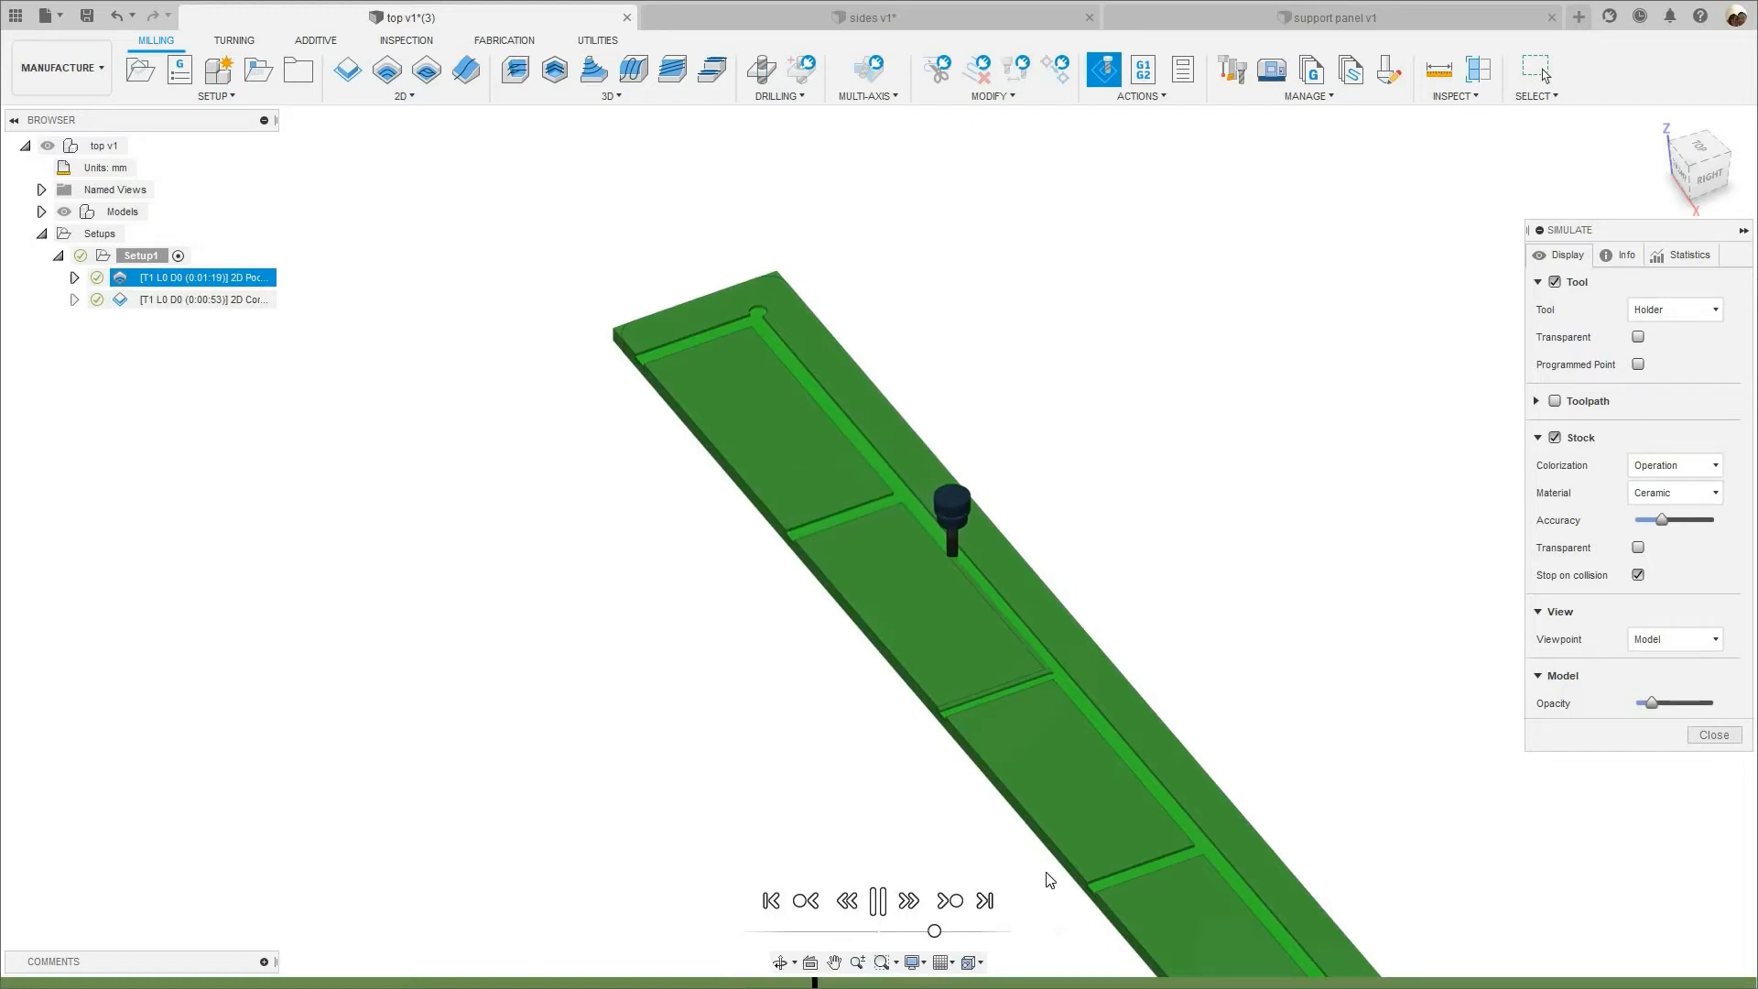
- Follow the simulated cutter closely through the middle cross grooves and back up the long groove
{"action": "scroll", "coordinate": [1057, 860], "scroll_direction": "up", "scroll_amount": 2}
{"action": "scroll", "coordinate": [925, 780], "scroll_direction": "up", "scroll_amount": 3}
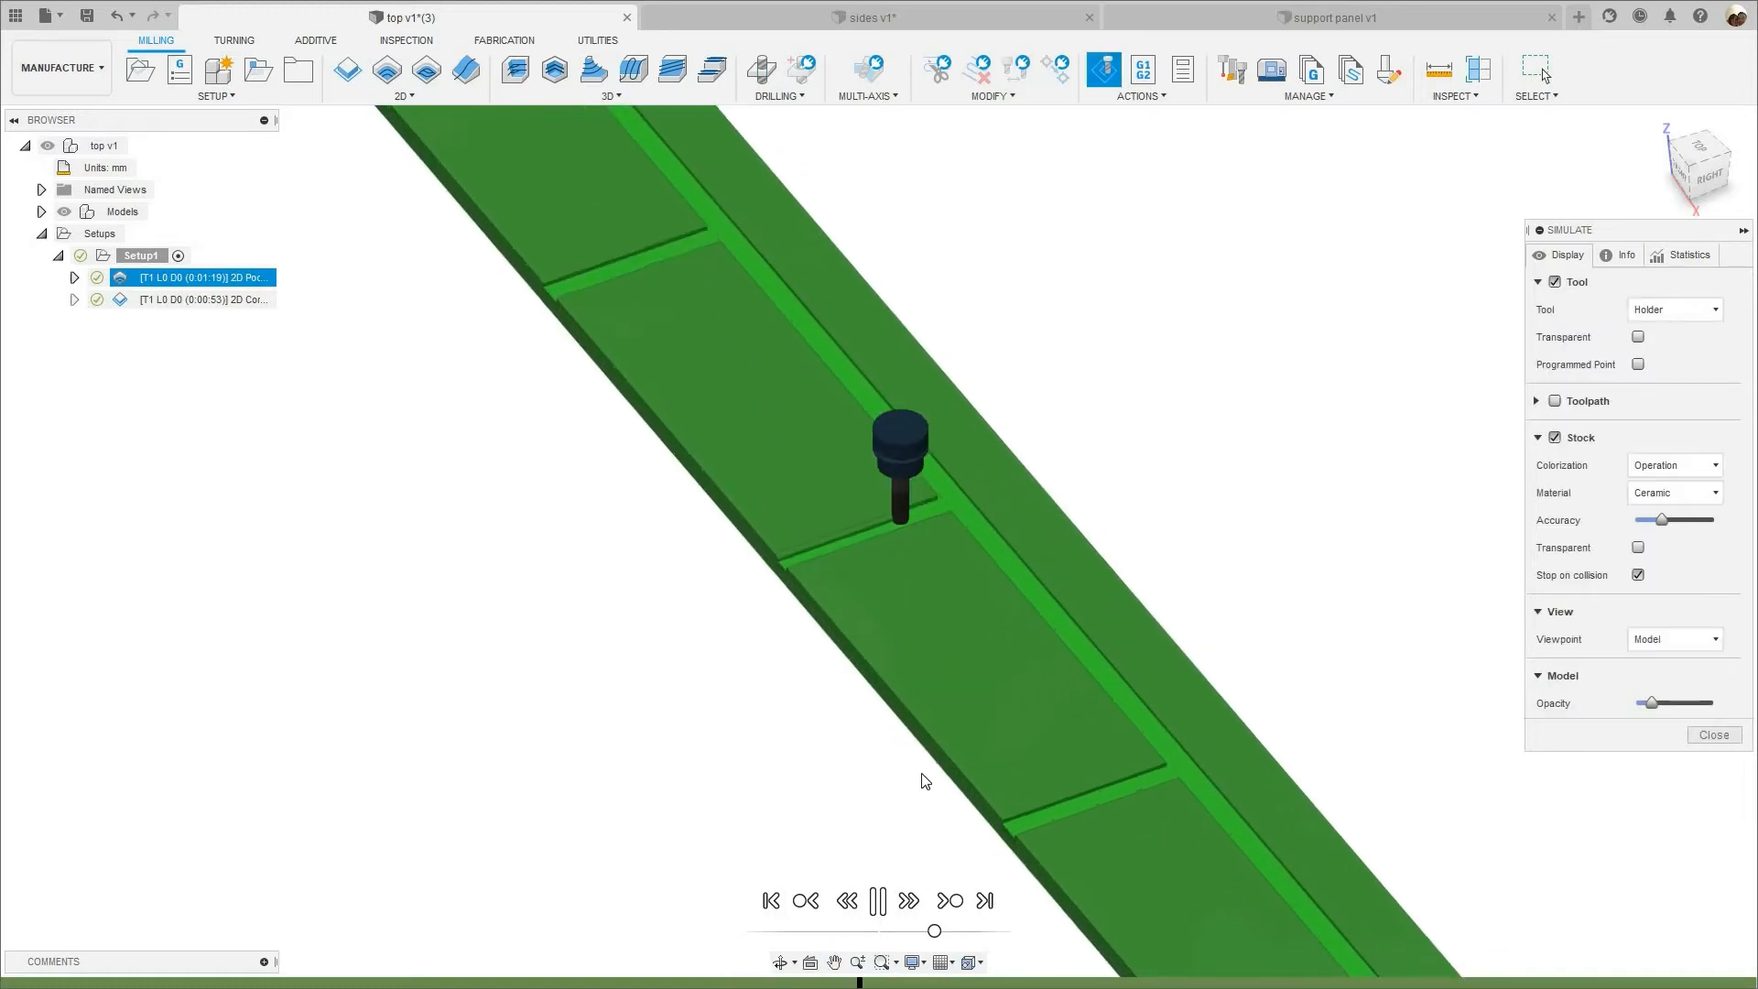
{"action": "scroll", "coordinate": [721, 553], "scroll_direction": "up", "scroll_amount": 2}
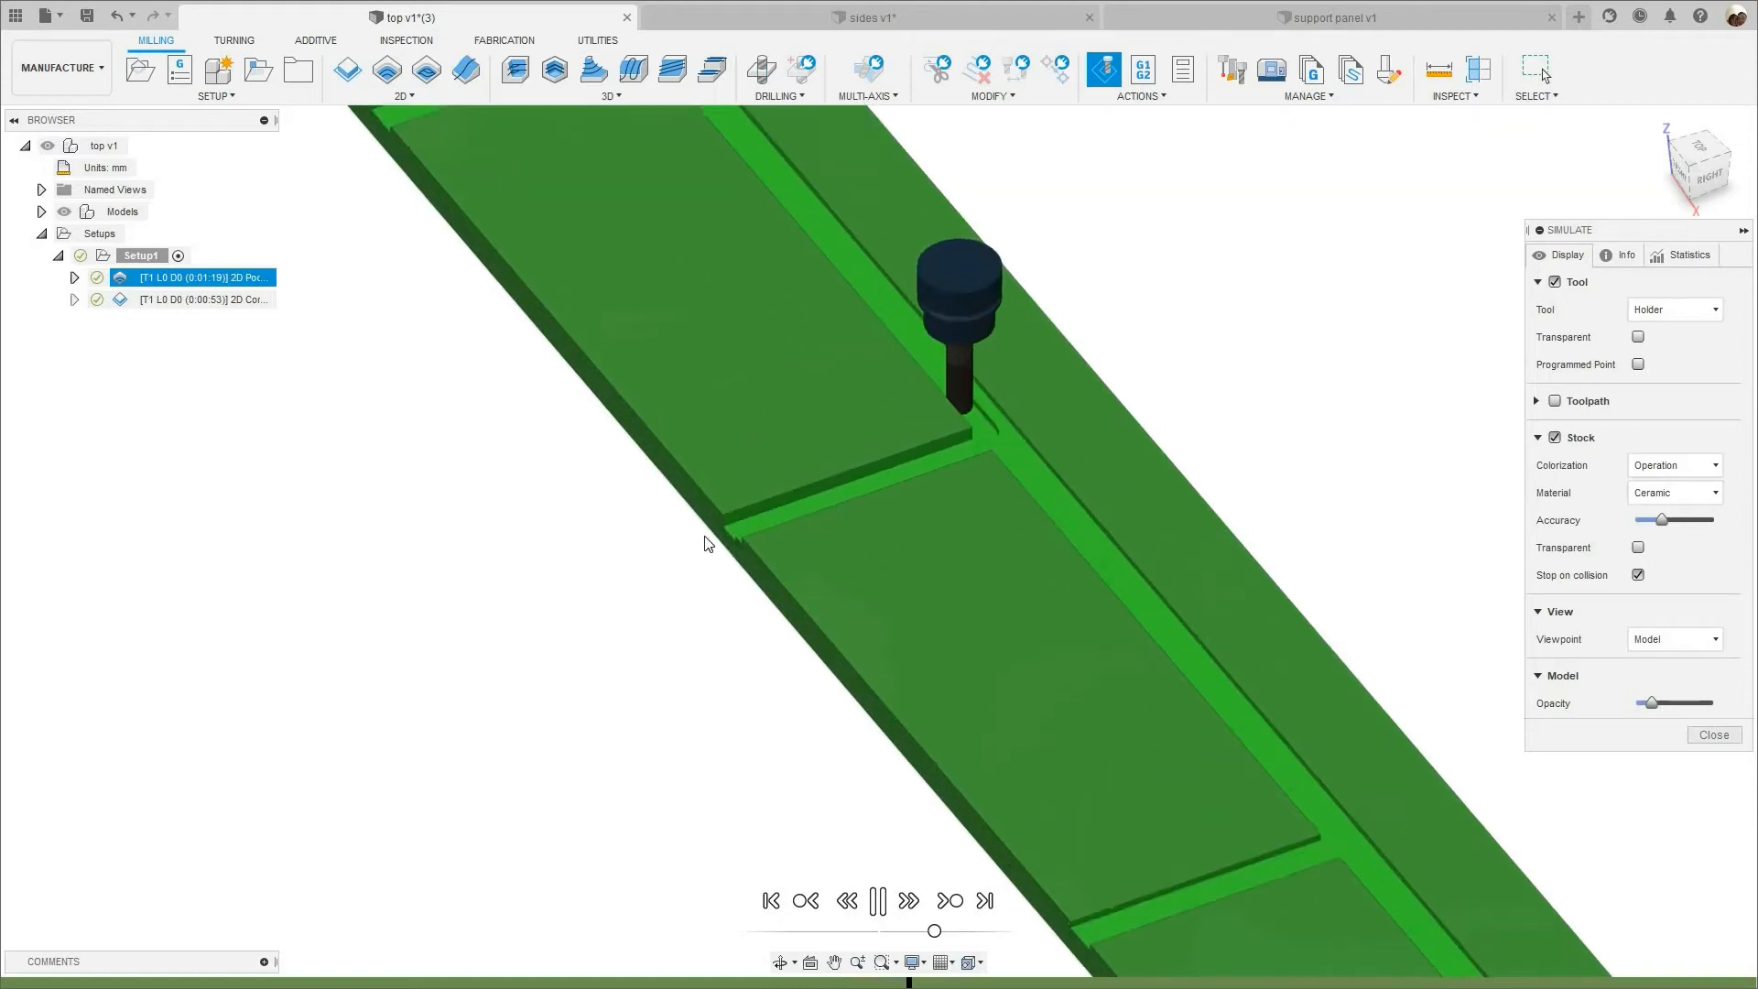
{"action": "scroll", "coordinate": [847, 682], "scroll_direction": "down", "scroll_amount": 3}
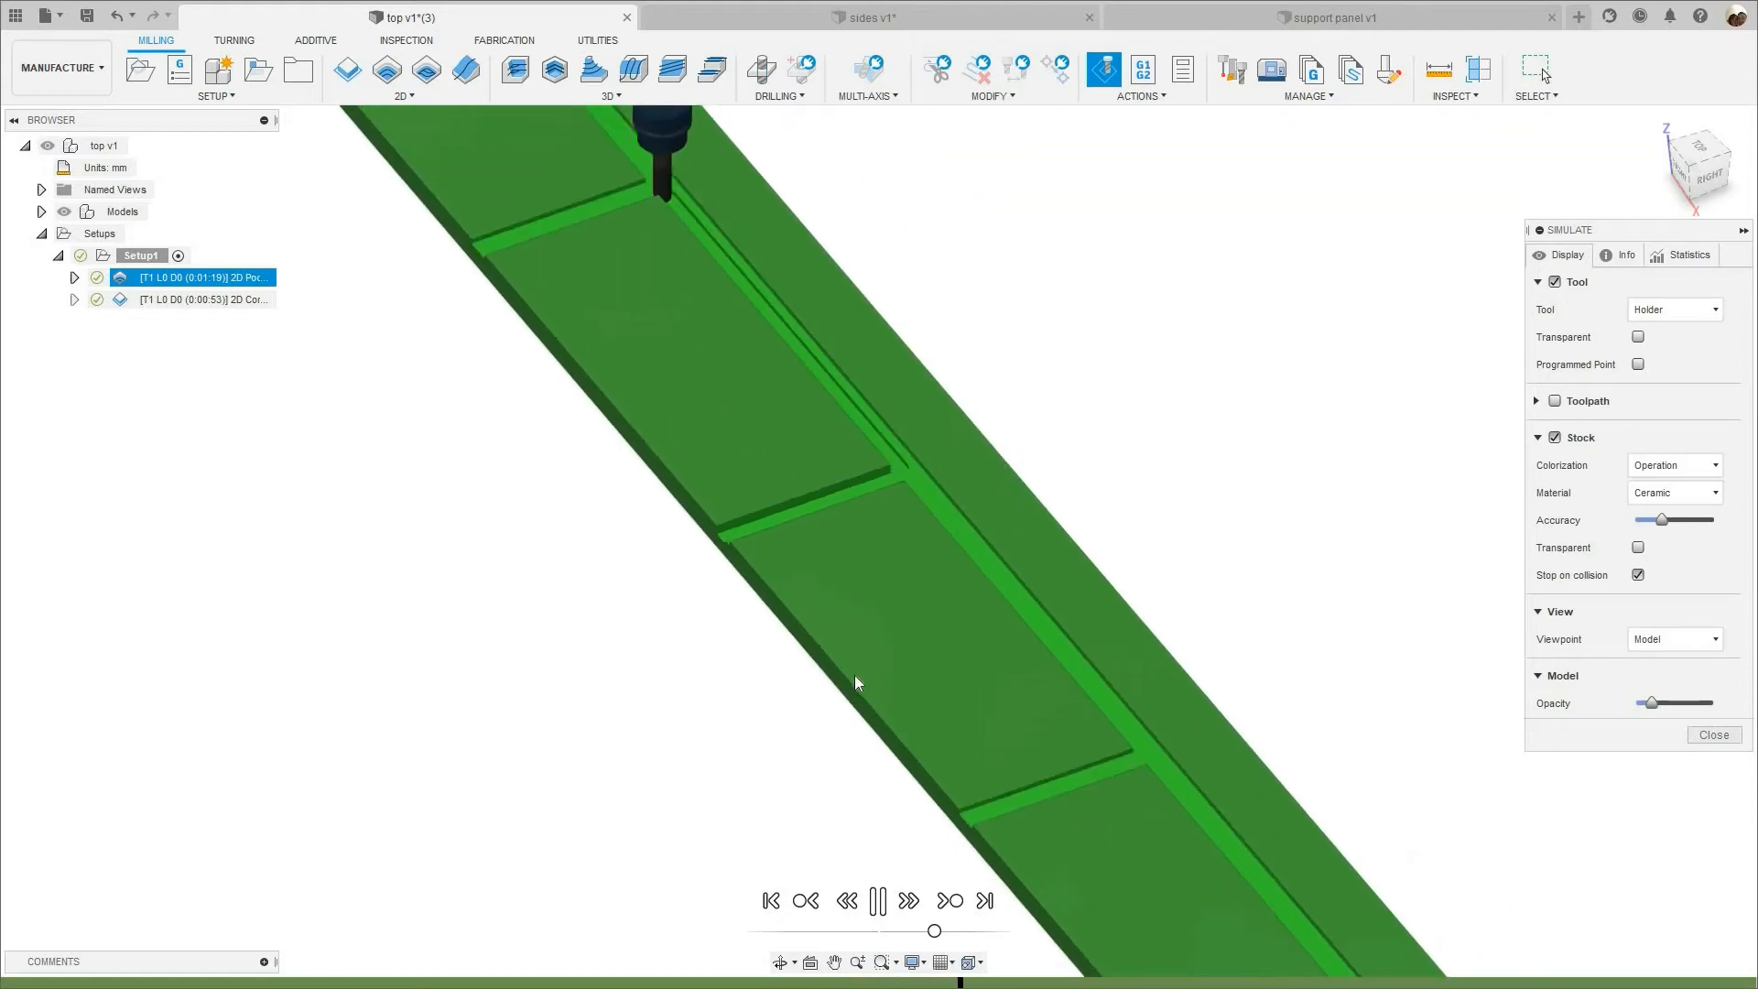
{"action": "middle_click_drag", "start_coordinate": [717, 531], "coordinate": [844, 679]}
{"action": "scroll", "coordinate": [842, 677], "scroll_direction": "up", "scroll_amount": 3}
{"action": "scroll", "coordinate": [738, 549], "scroll_direction": "down", "scroll_amount": 1}
{"action": "scroll", "coordinate": [734, 536], "scroll_direction": "down", "scroll_amount": 2}
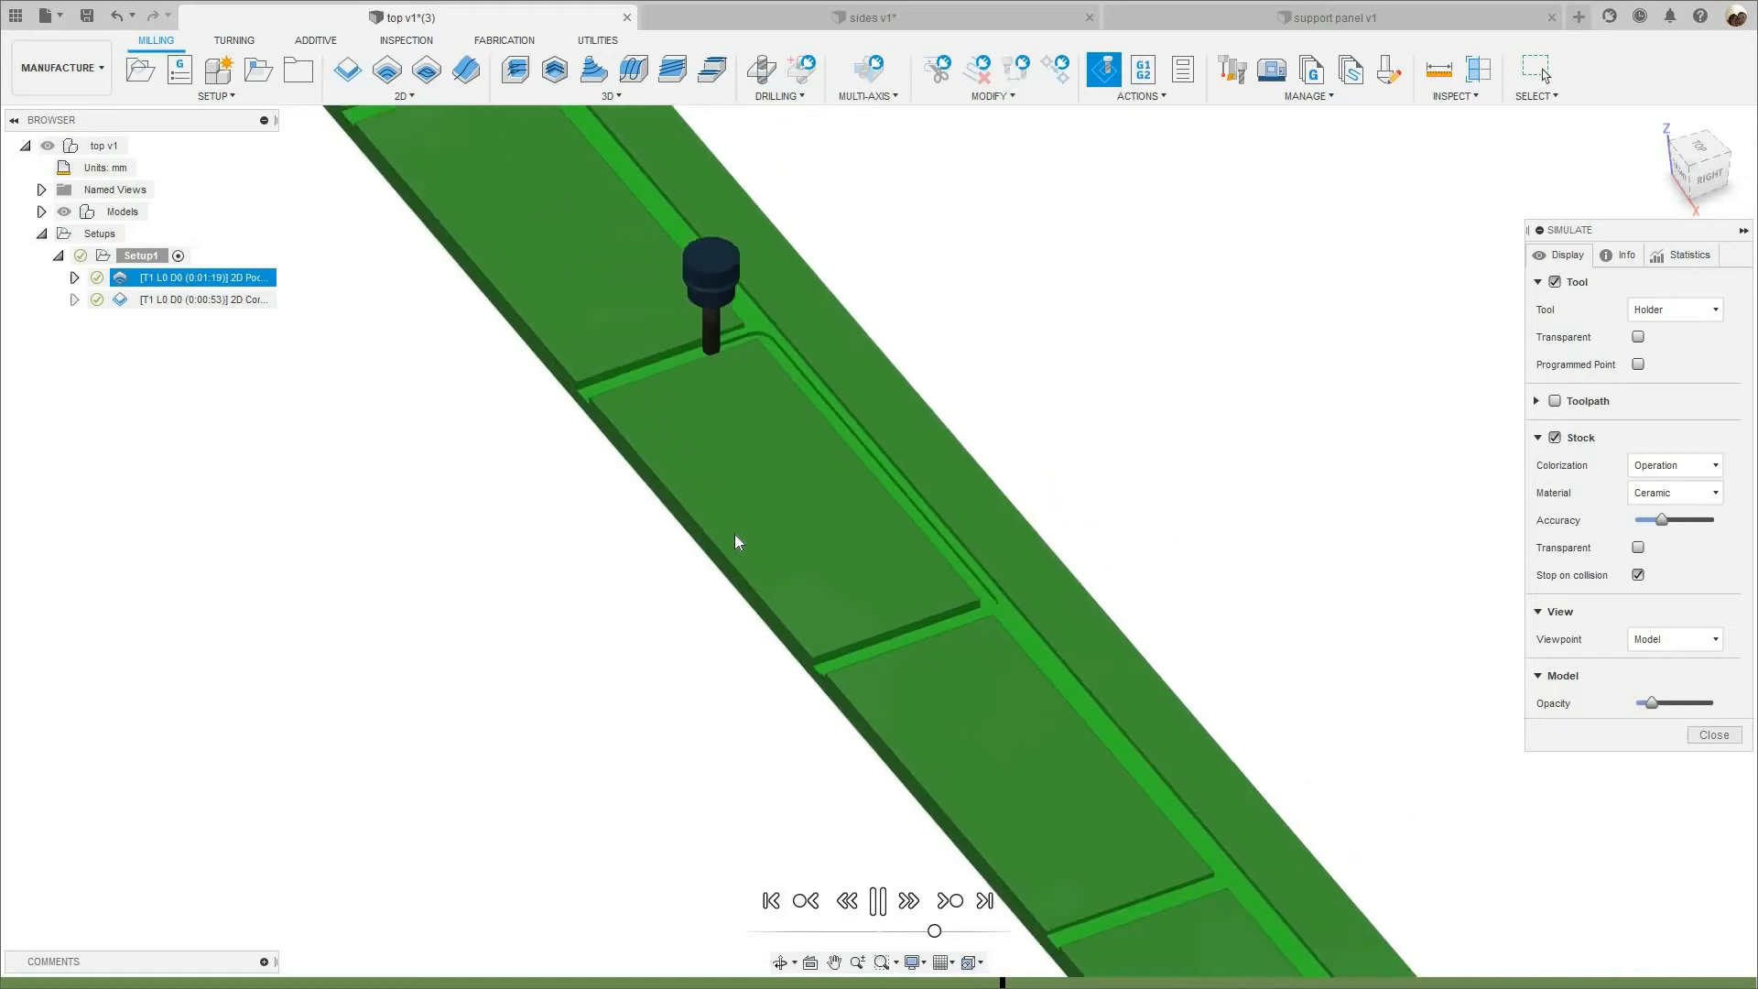
{"action": "scroll", "coordinate": [734, 536], "scroll_direction": "down", "scroll_amount": 2}
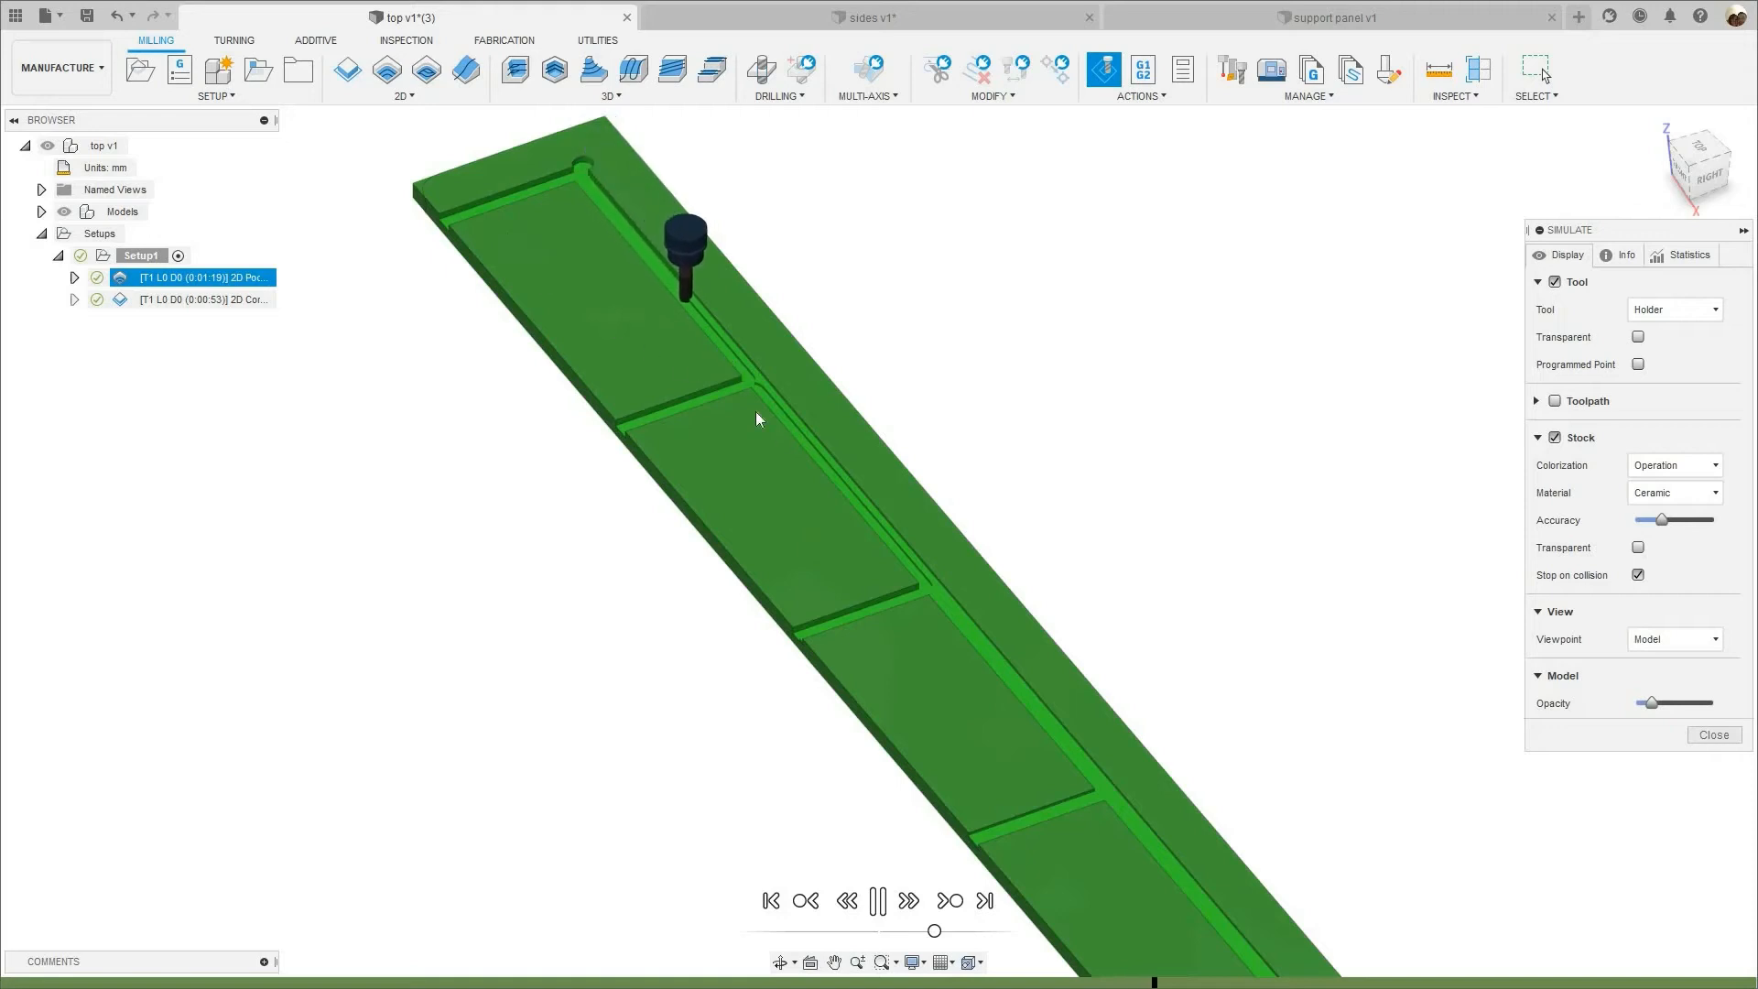
- Track the cutter to the opposite panel end and examine how it clears the last cross groove beside the corner relief
{"action": "middle_click_drag", "start_coordinate": [1411, 825], "coordinate": [1248, 601]}
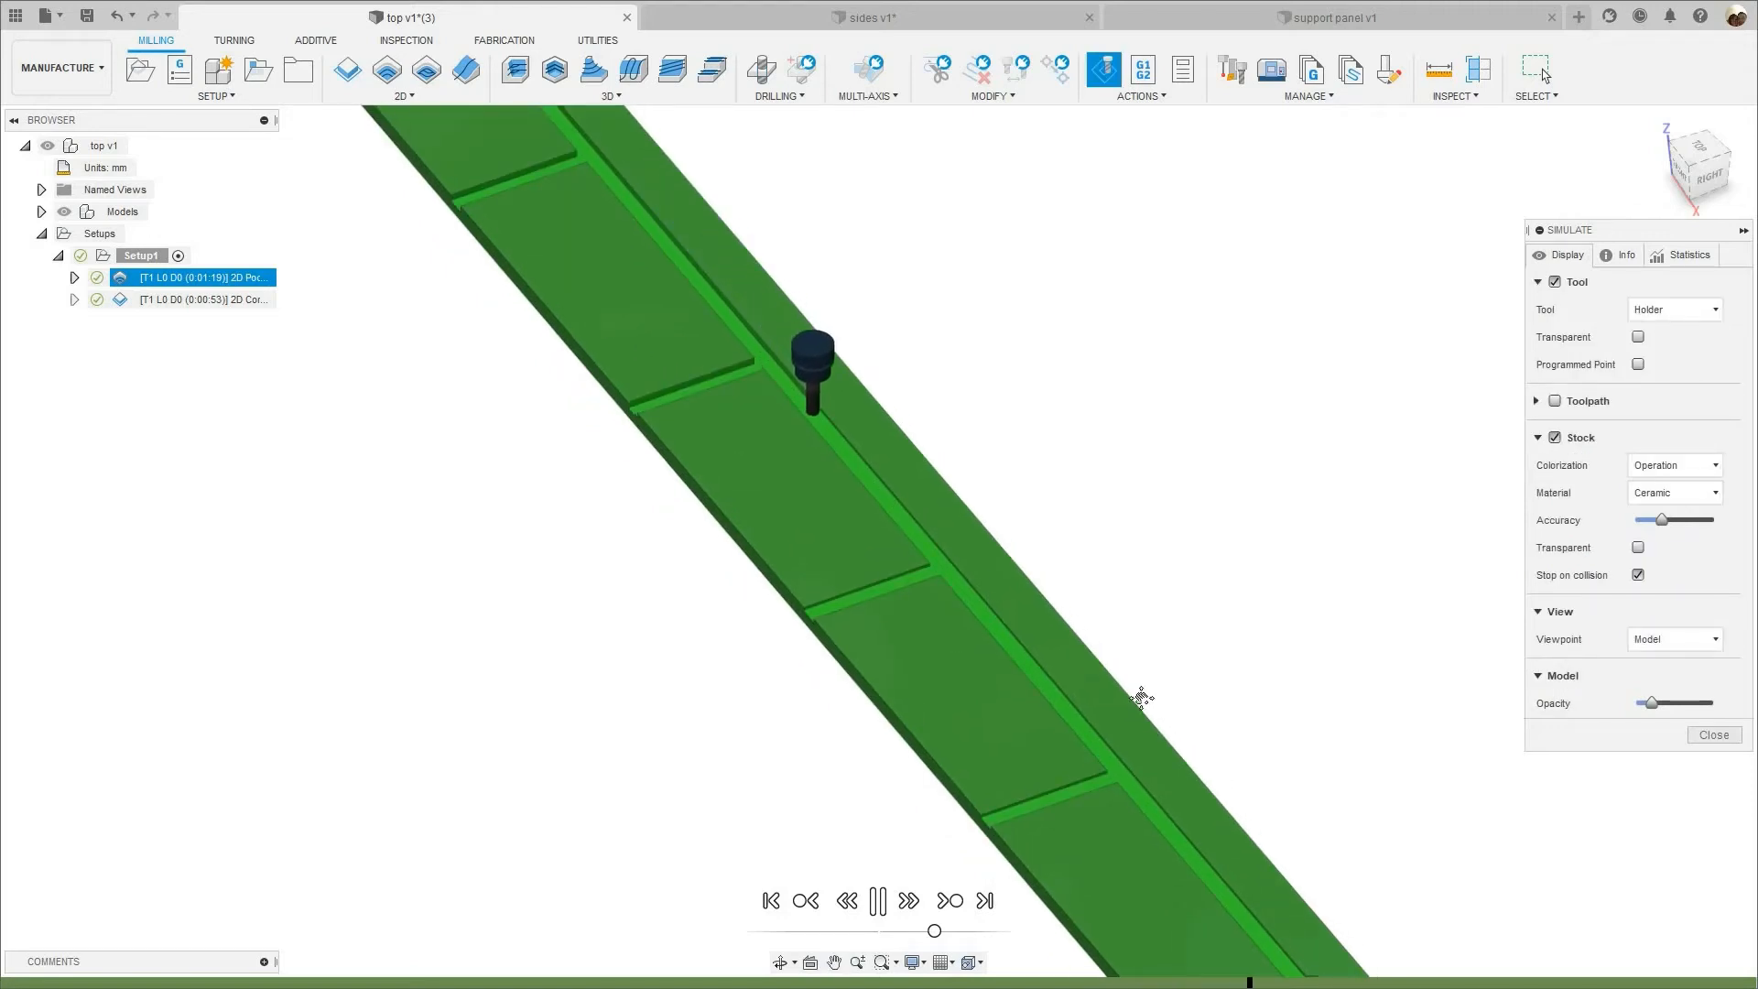
{"action": "middle_click_drag", "start_coordinate": [1142, 716], "coordinate": [1101, 656]}
{"action": "middle_click_drag", "start_coordinate": [1220, 926], "coordinate": [1149, 805]}
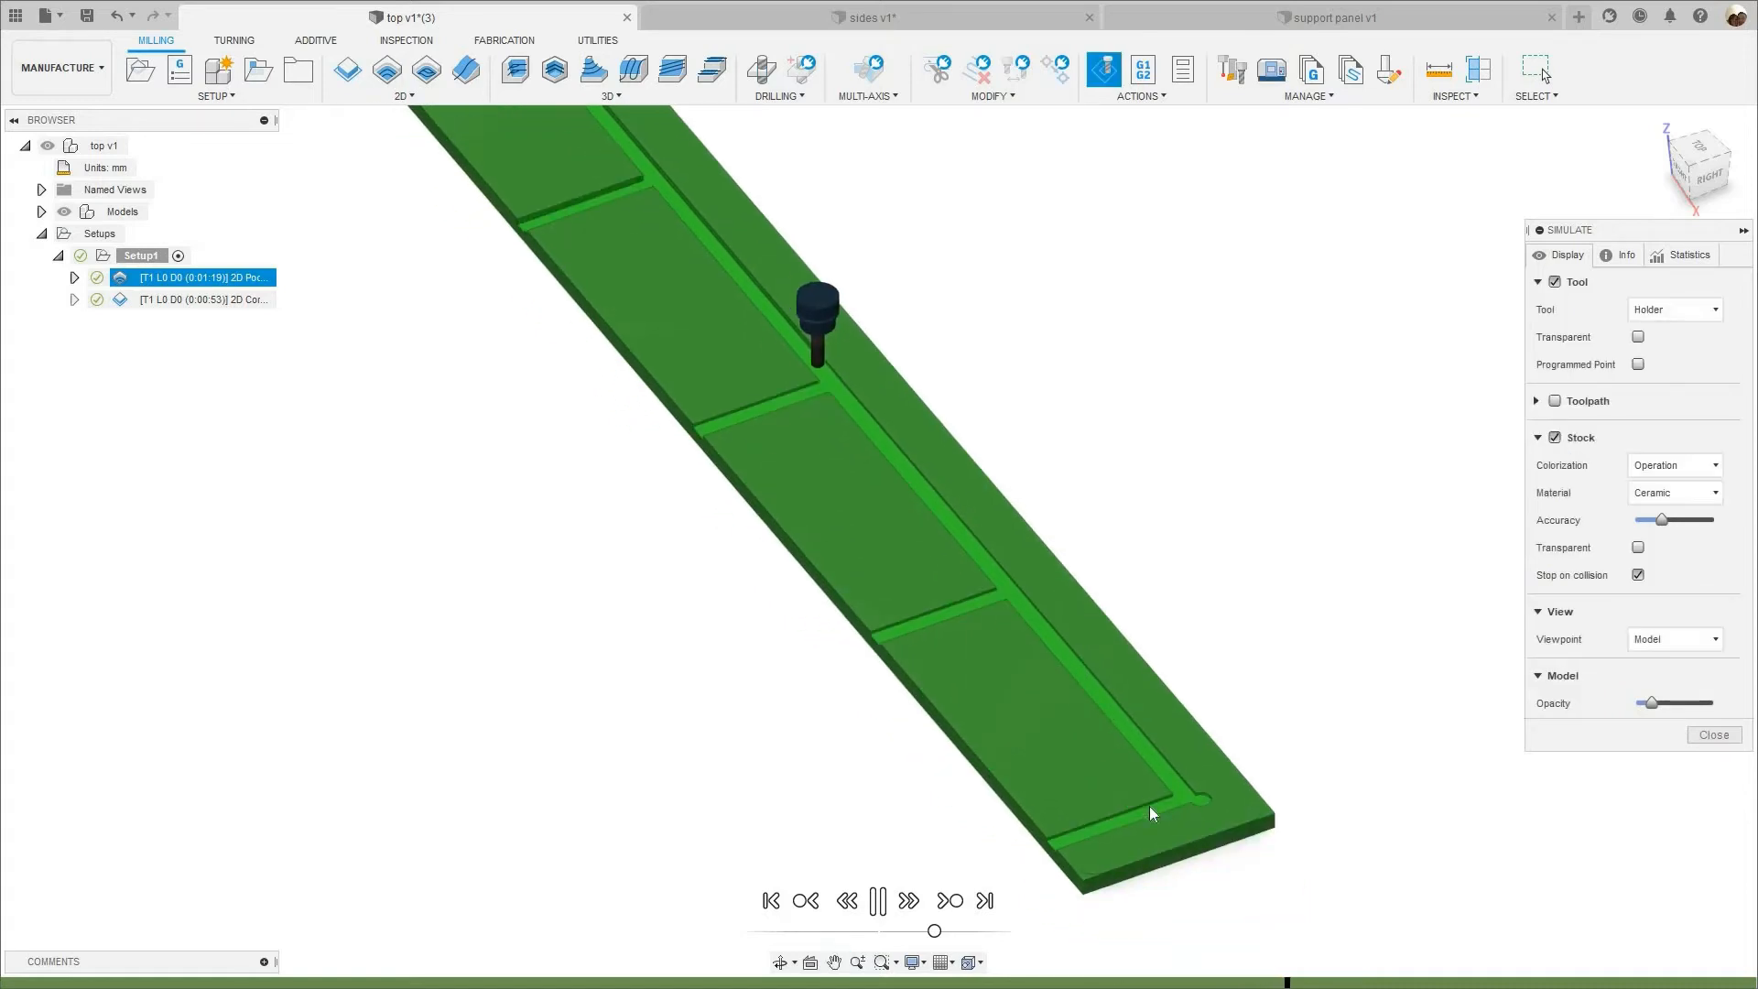
{"action": "scroll", "coordinate": [1141, 885], "scroll_direction": "up", "scroll_amount": 2}
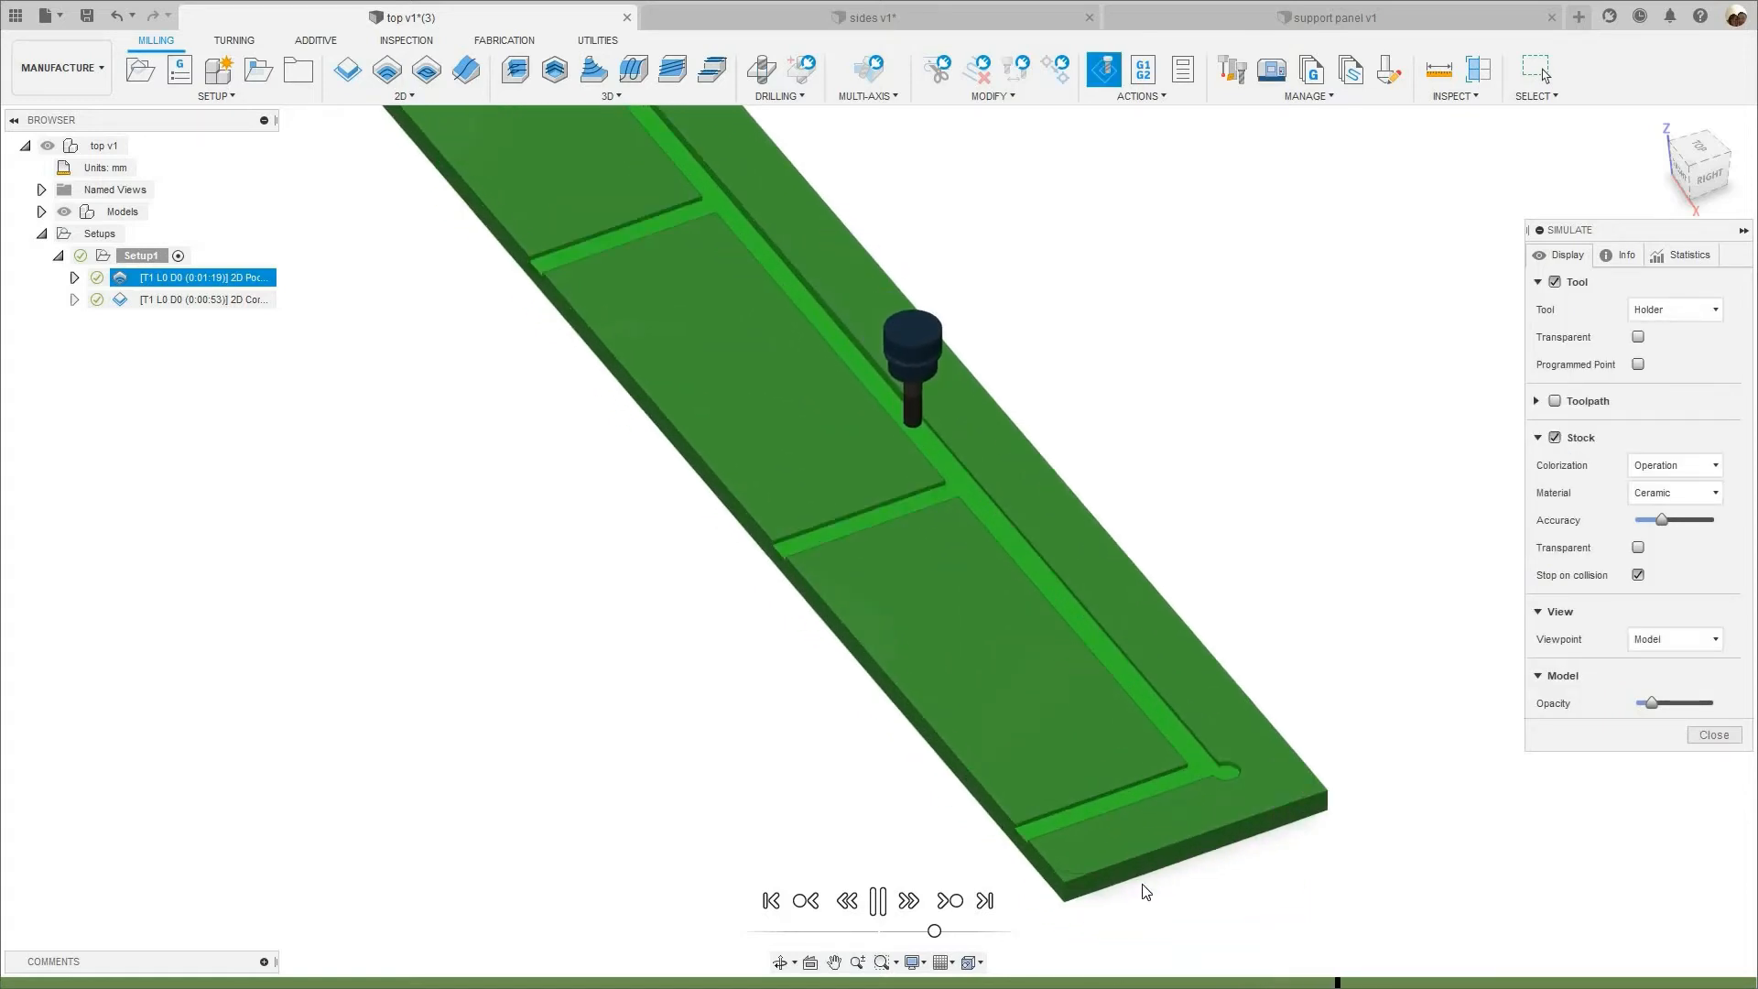
{"action": "scroll", "coordinate": [1190, 863], "scroll_direction": "up", "scroll_amount": 2}
{"action": "scroll", "coordinate": [1190, 864], "scroll_direction": "up", "scroll_amount": 2}
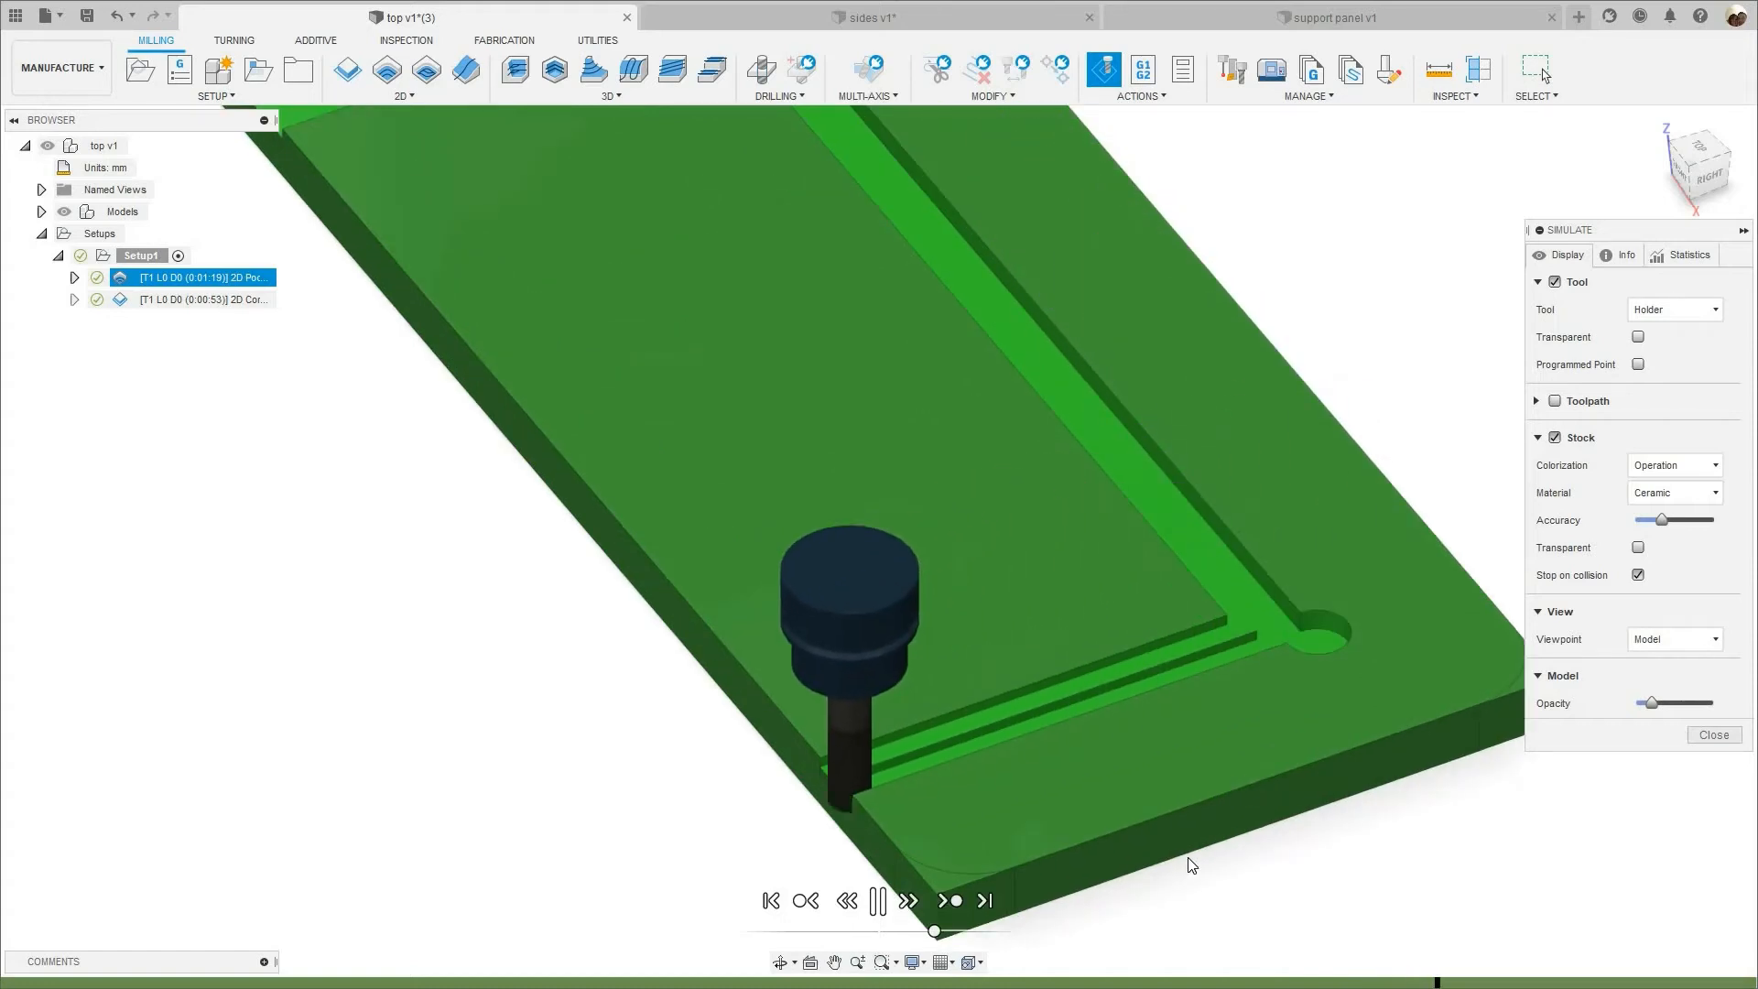
{"action": "scroll", "coordinate": [1170, 799], "scroll_direction": "down", "scroll_amount": 3}
{"action": "scroll", "coordinate": [1156, 767], "scroll_direction": "down", "scroll_amount": 2}
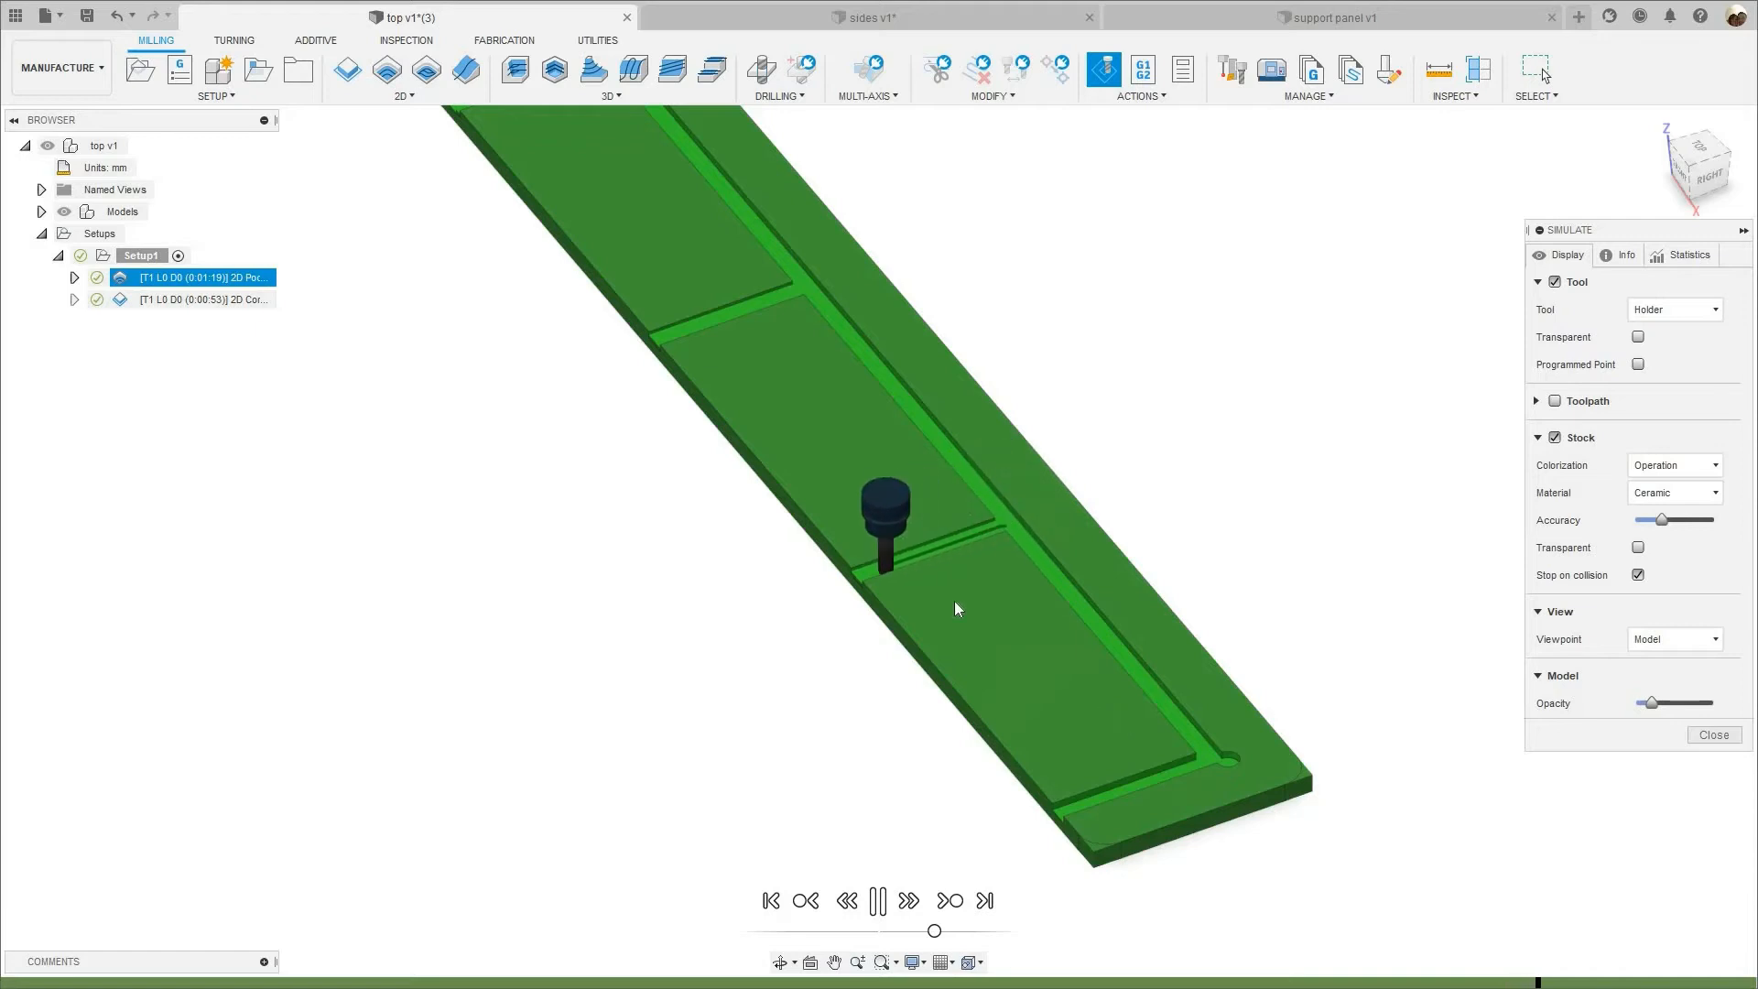
- Watch the remaining pocket passes to the end of the simulation, view the whole panel and close the simulation
{"action": "scroll", "coordinate": [954, 608], "scroll_direction": "up", "scroll_amount": 2}
{"action": "scroll", "coordinate": [1019, 631], "scroll_direction": "down", "scroll_amount": 1}
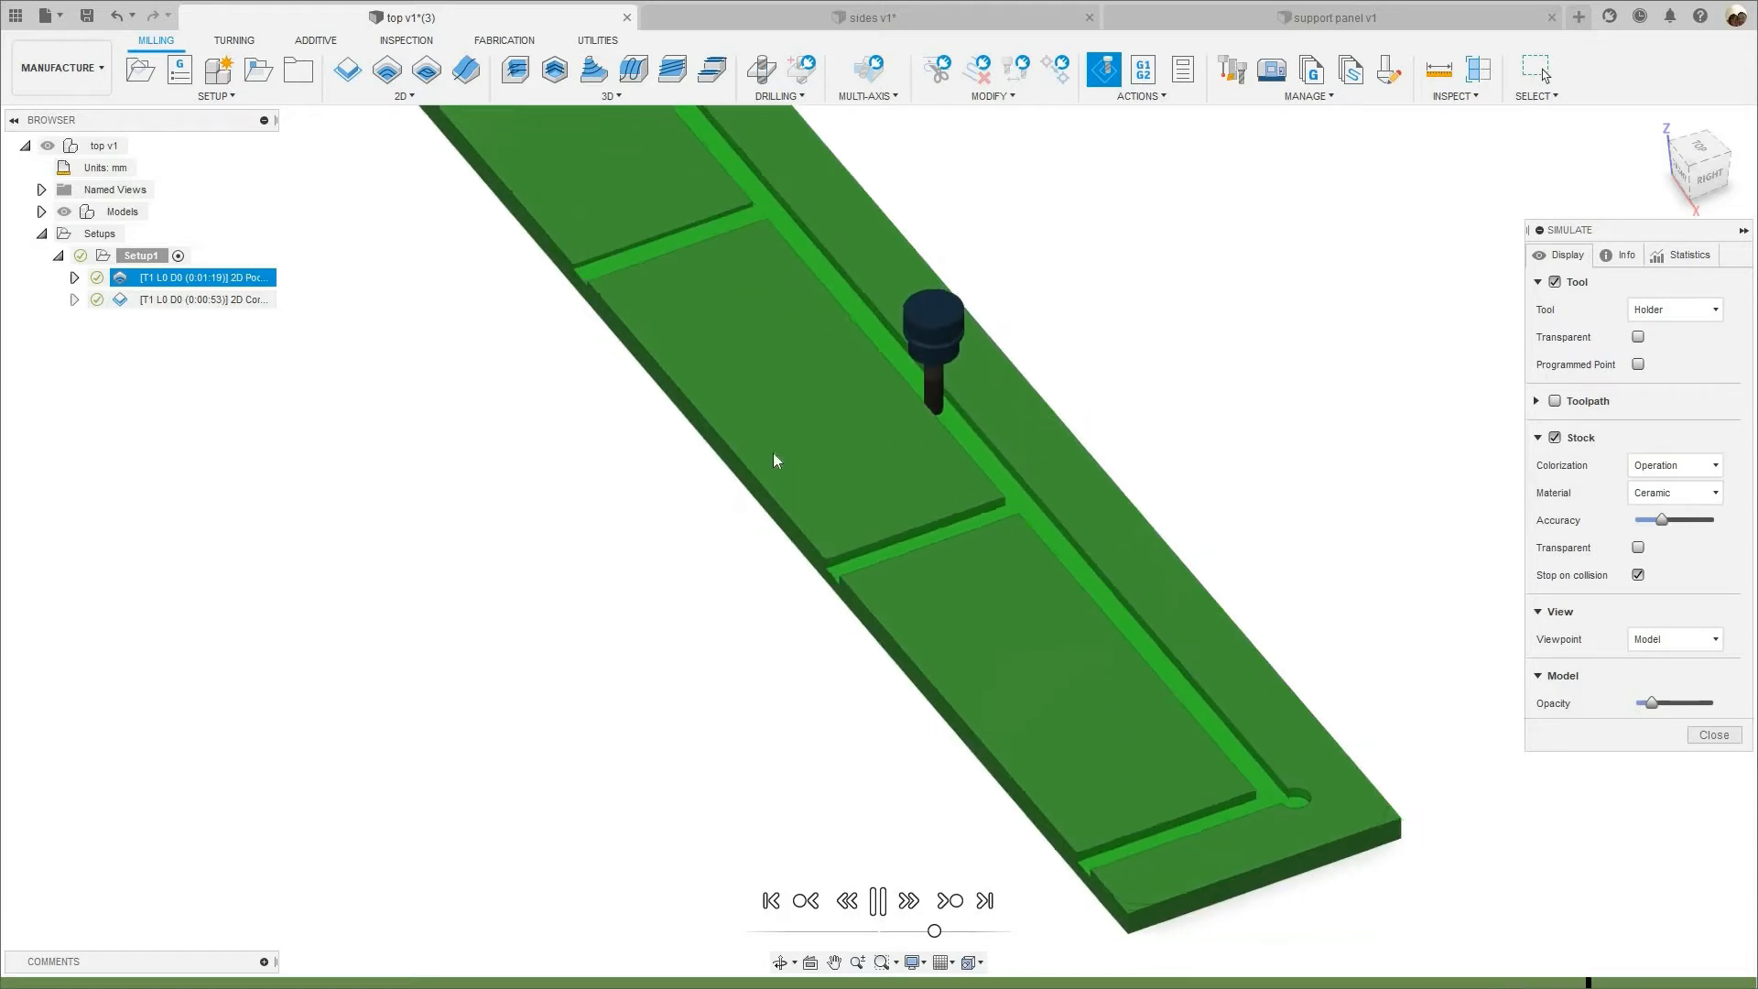
{"action": "scroll", "coordinate": [773, 452], "scroll_direction": "down", "scroll_amount": 2}
{"action": "middle_click_drag", "start_coordinate": [641, 284], "coordinate": [750, 427]}
{"action": "scroll", "coordinate": [750, 427], "scroll_direction": "up", "scroll_amount": 2}
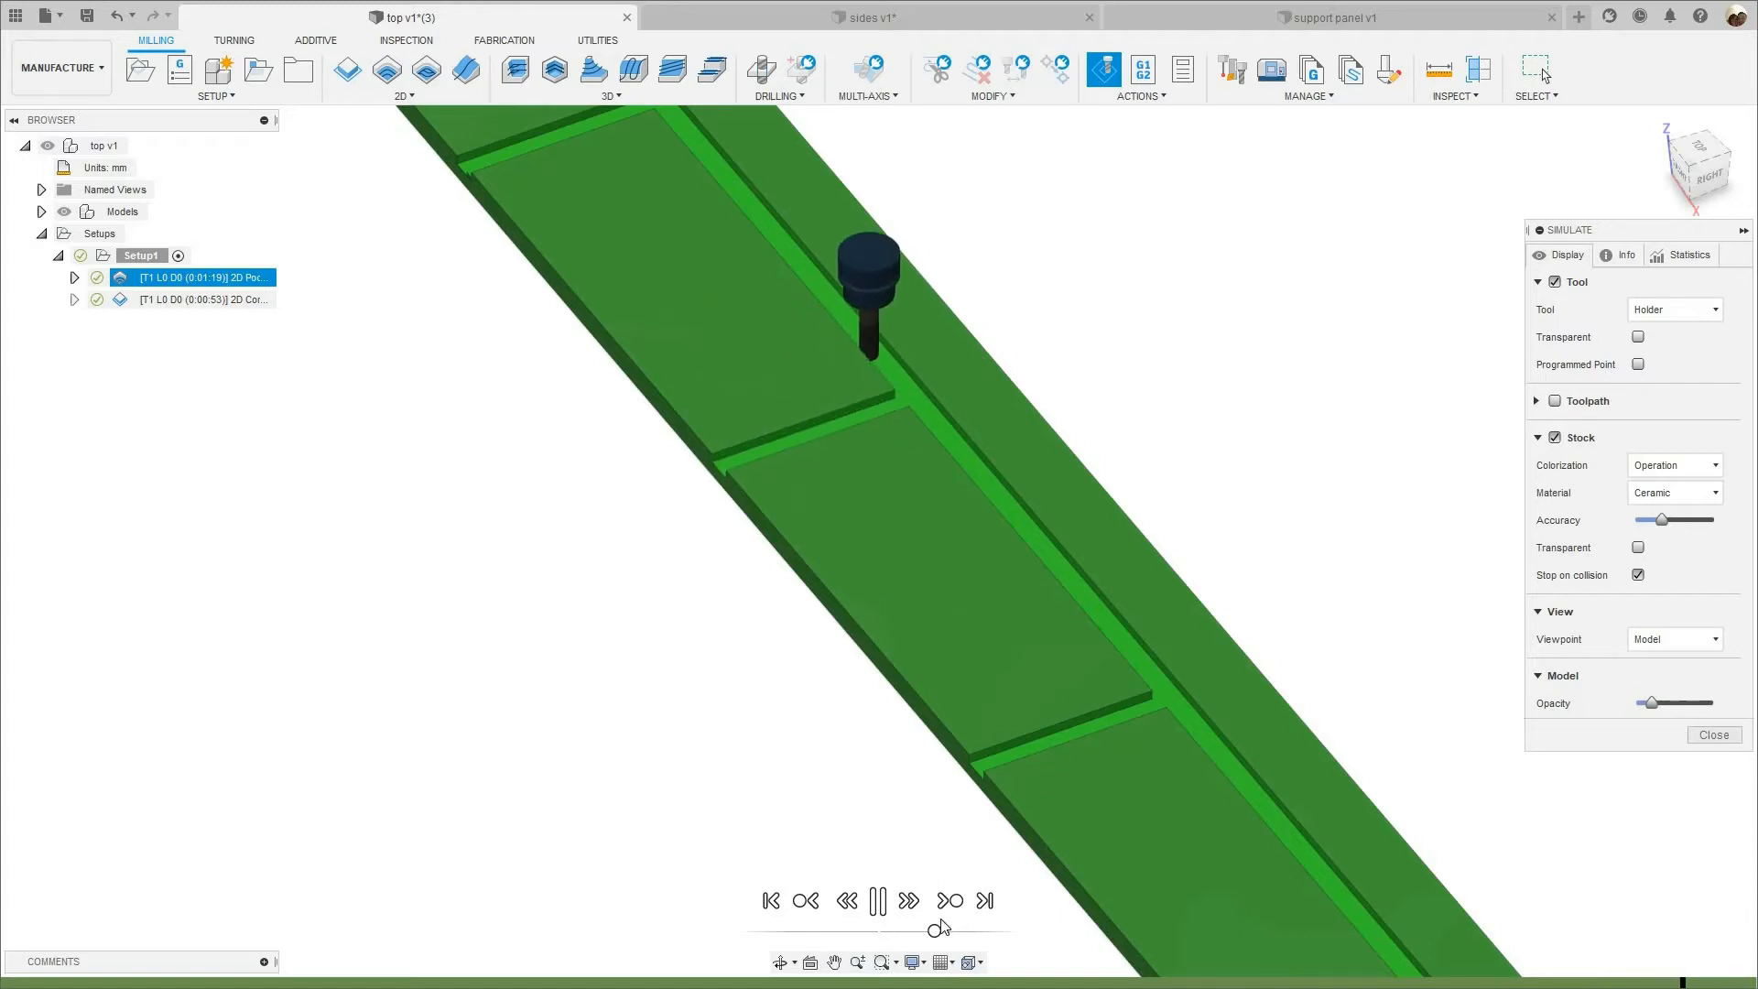
{"action": "scroll", "coordinate": [628, 397], "scroll_direction": "down", "scroll_amount": 2}
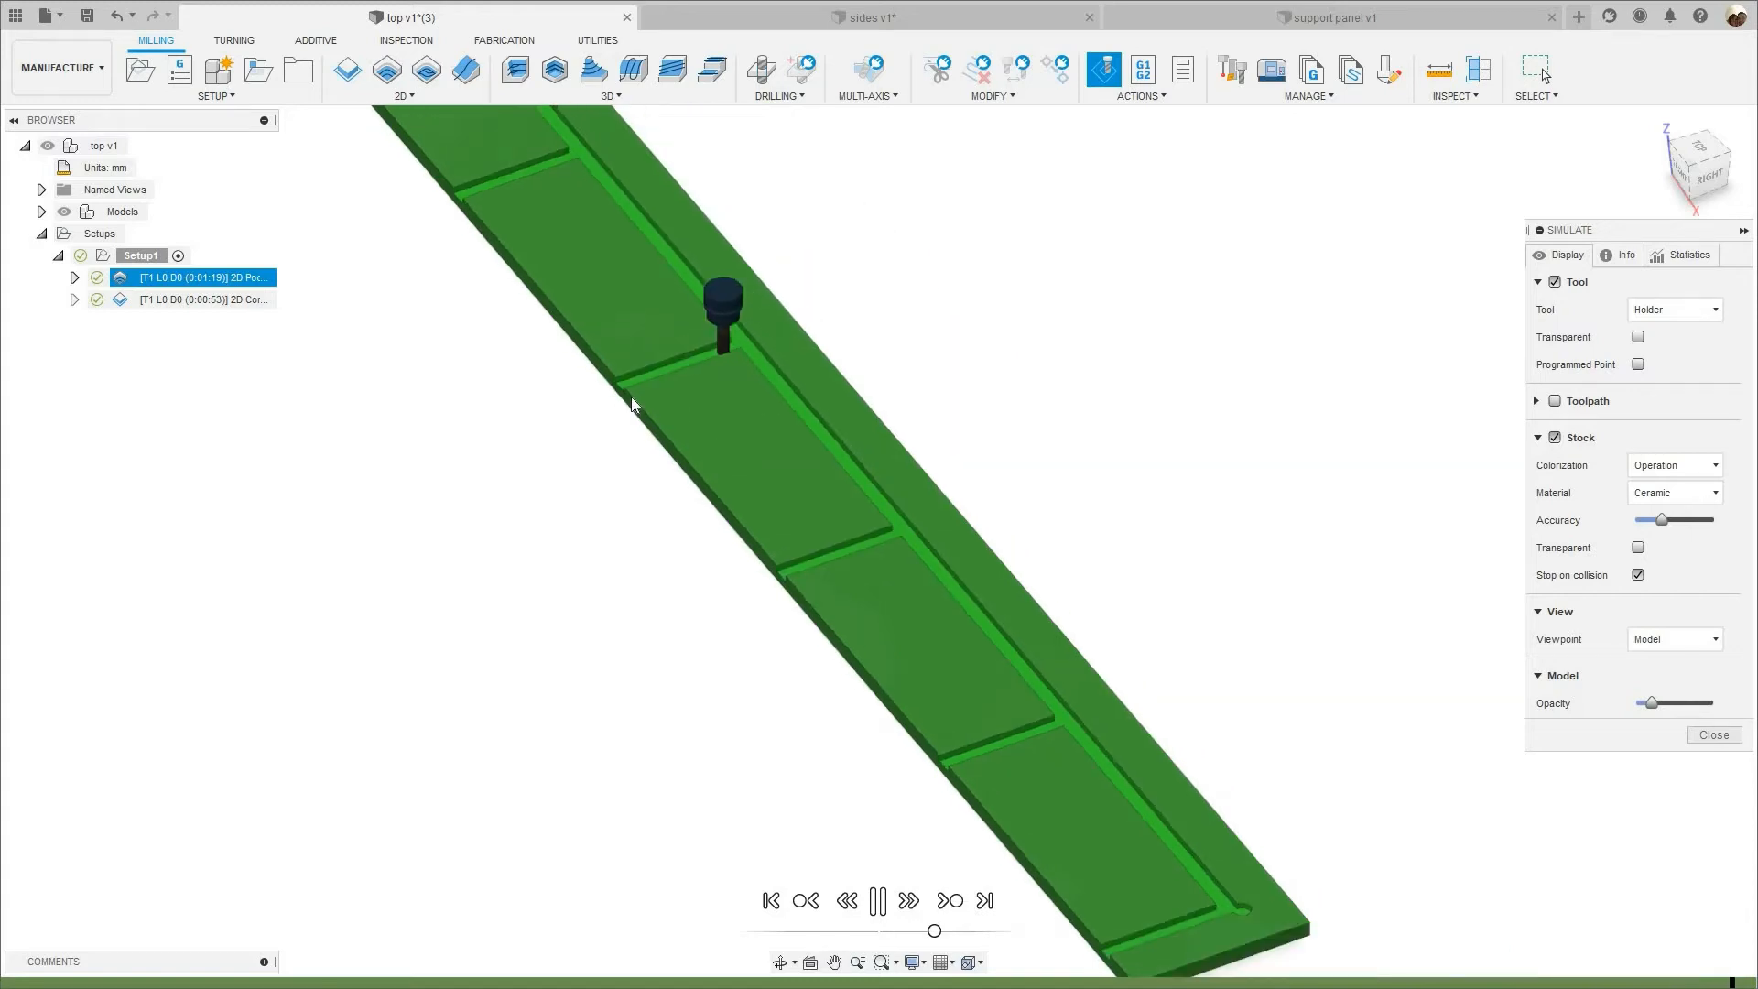
{"action": "scroll", "coordinate": [613, 403], "scroll_direction": "up", "scroll_amount": 2}
{"action": "scroll", "coordinate": [700, 446], "scroll_direction": "down", "scroll_amount": 5}
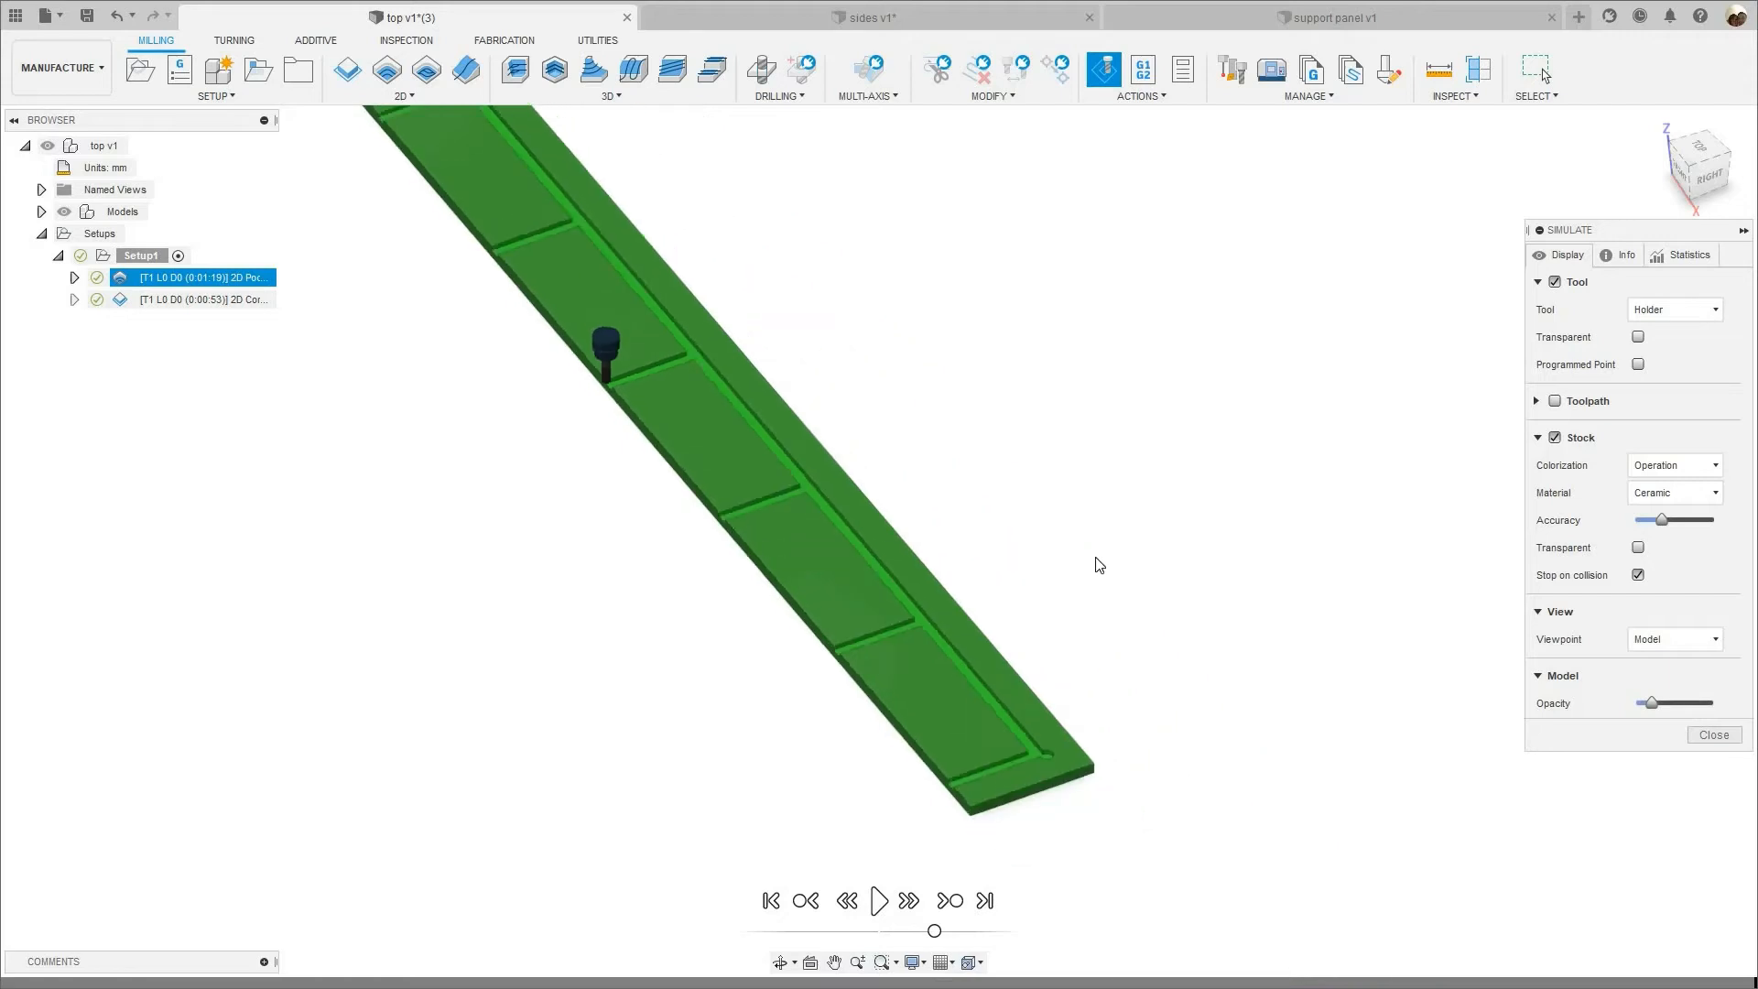
{"action": "middle_click_drag", "start_coordinate": [623, 475], "coordinate": [846, 528]}
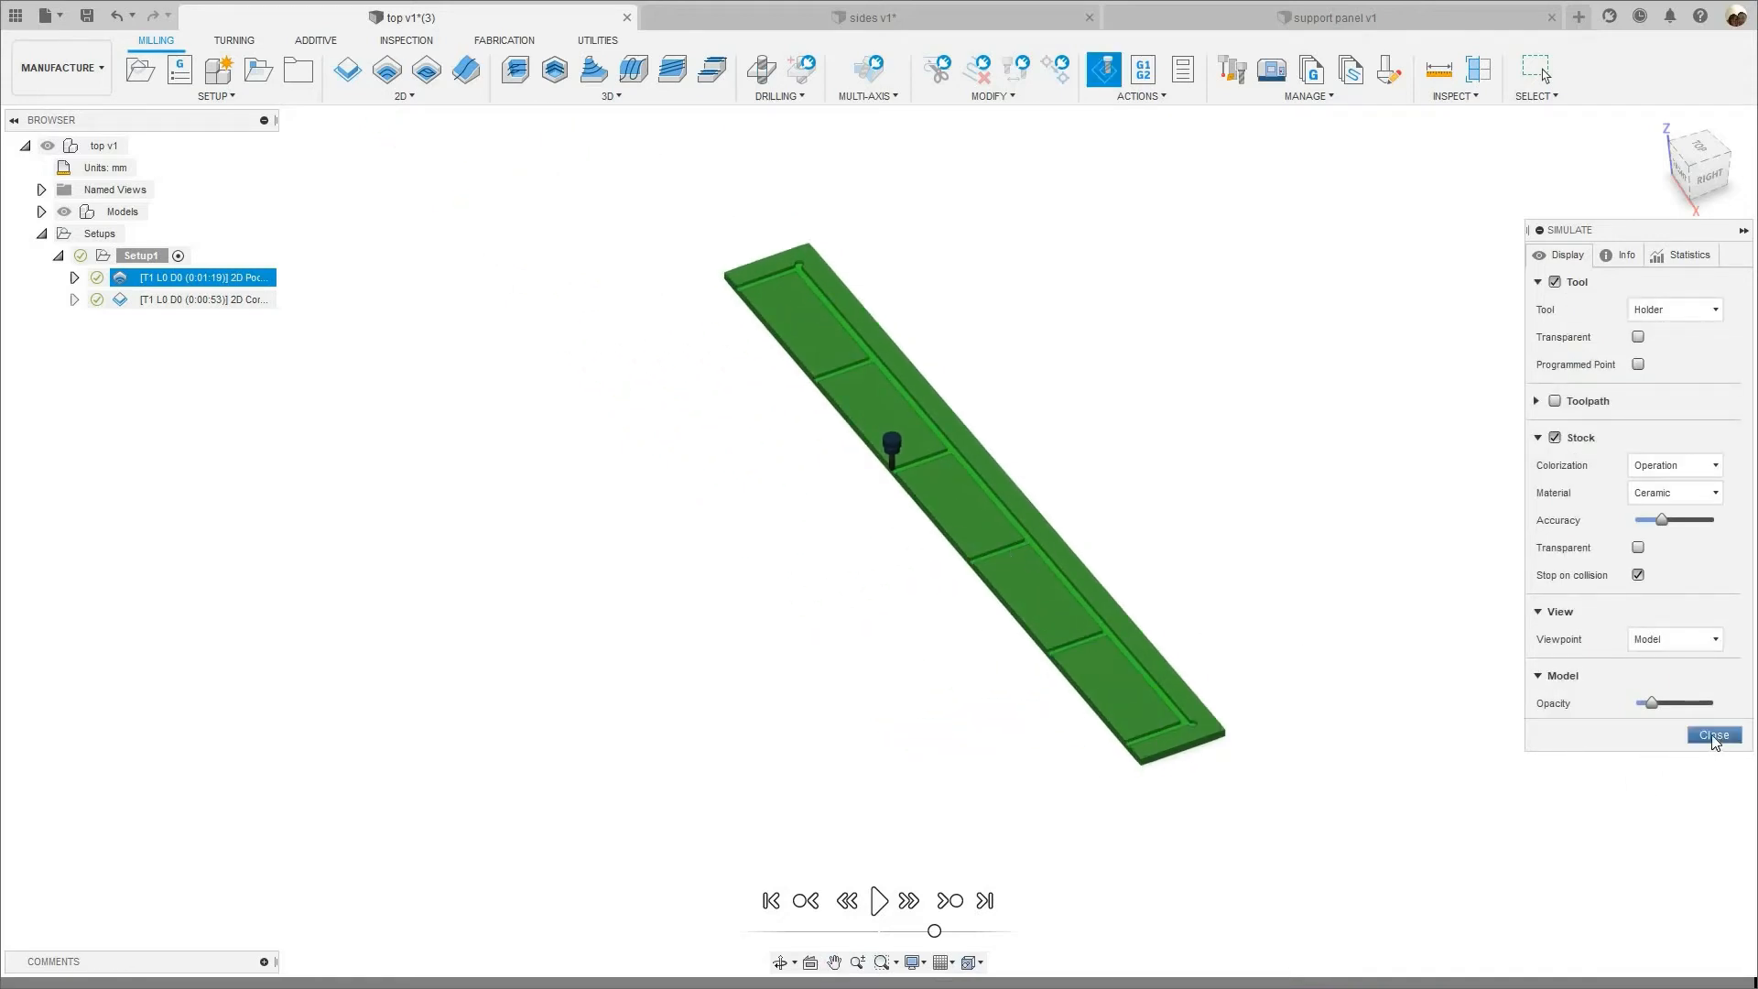
{"action": "key", "text": "Escape"}
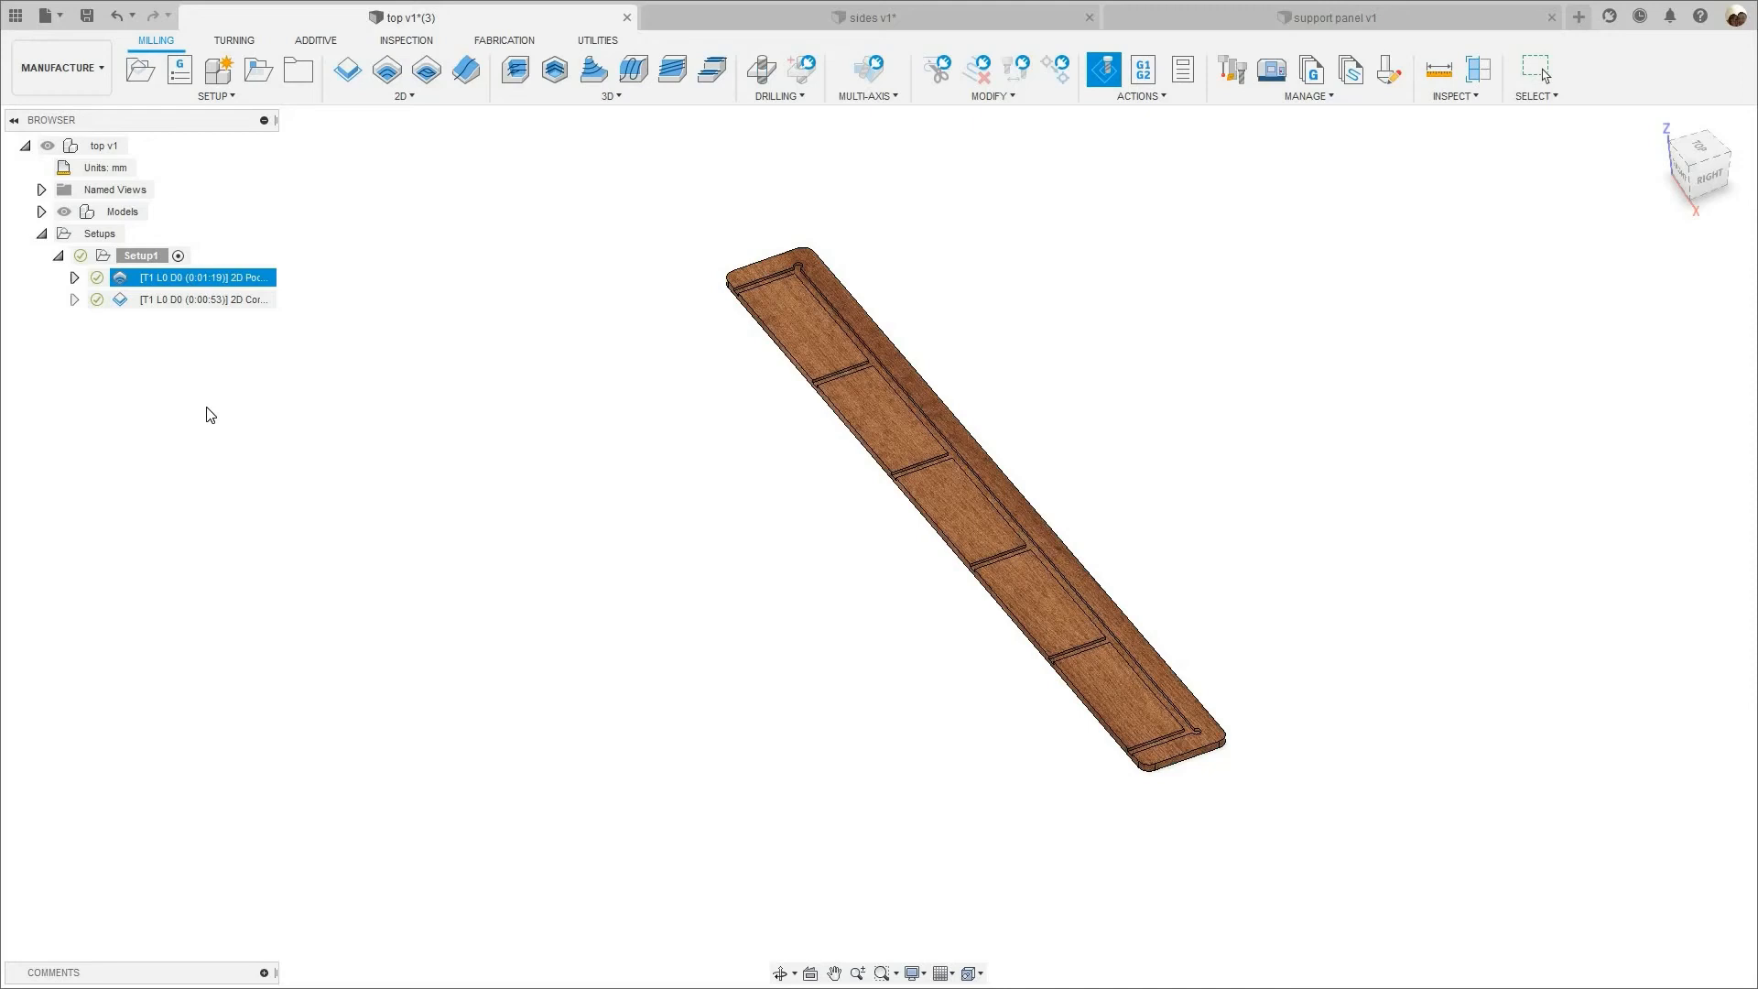
- Open the top panel's 2D Contour operation for editing and examine its selected contours on the rounded corners near the setup origin
{"action": "left_click", "coordinate": [181, 303]}
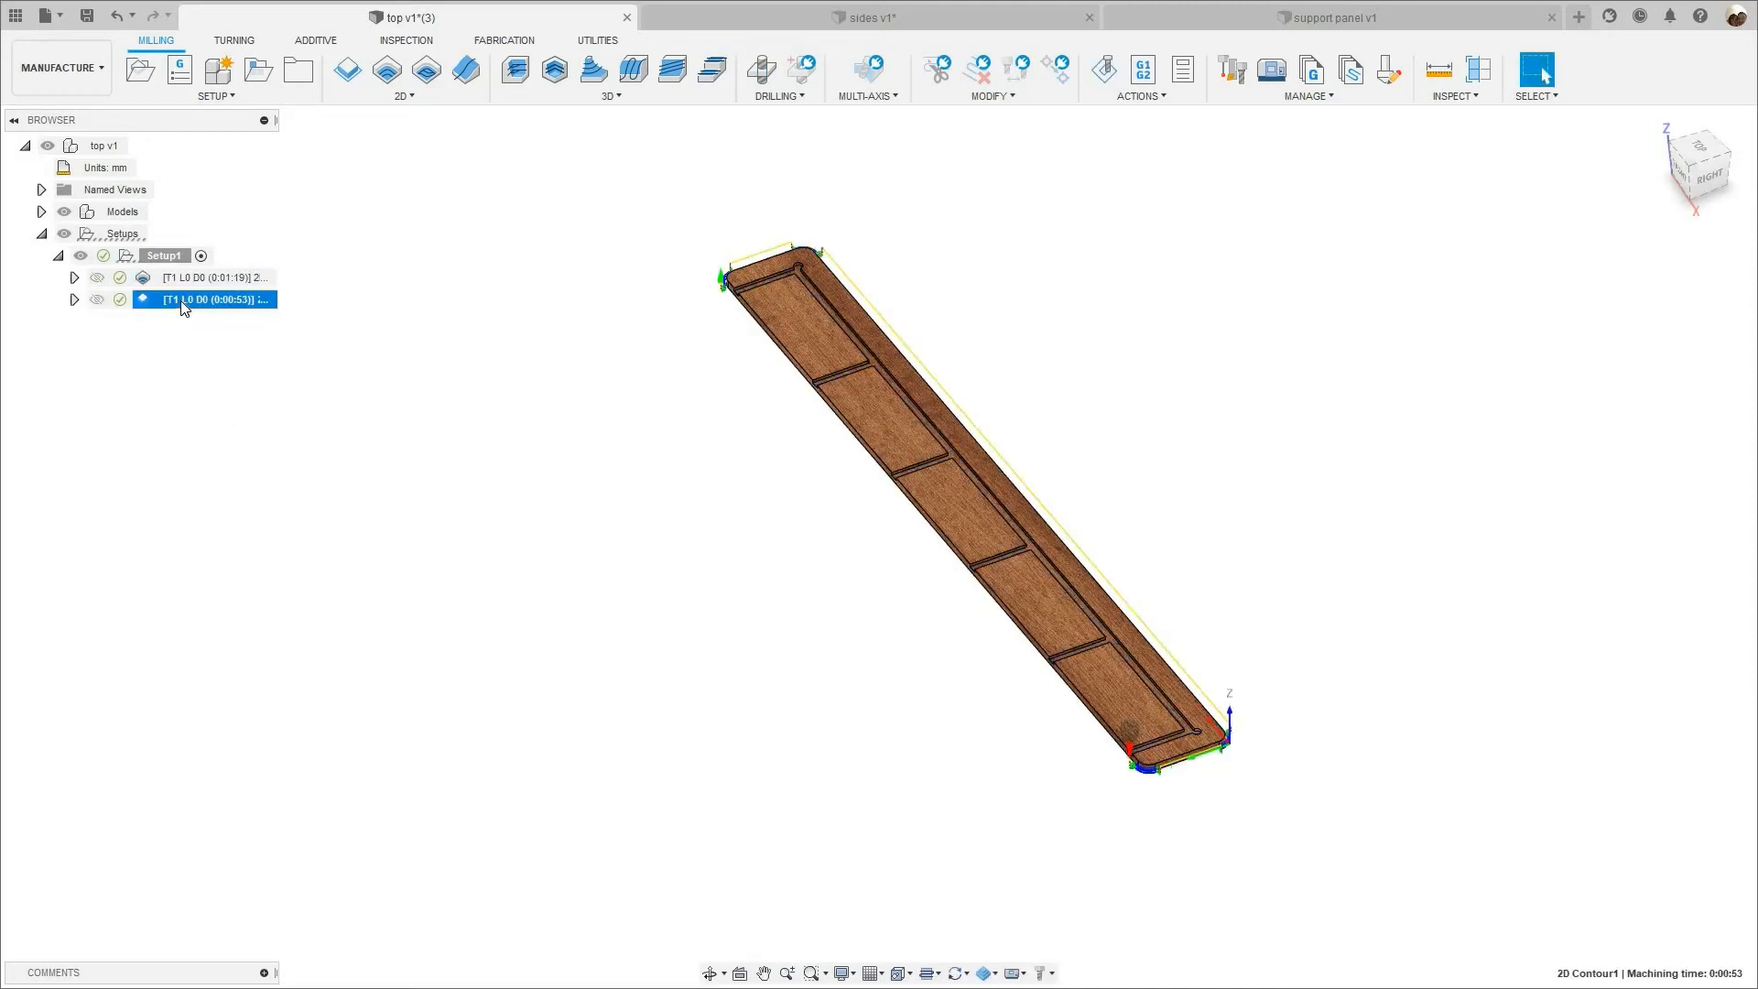
{"action": "left_click", "coordinate": [211, 319]}
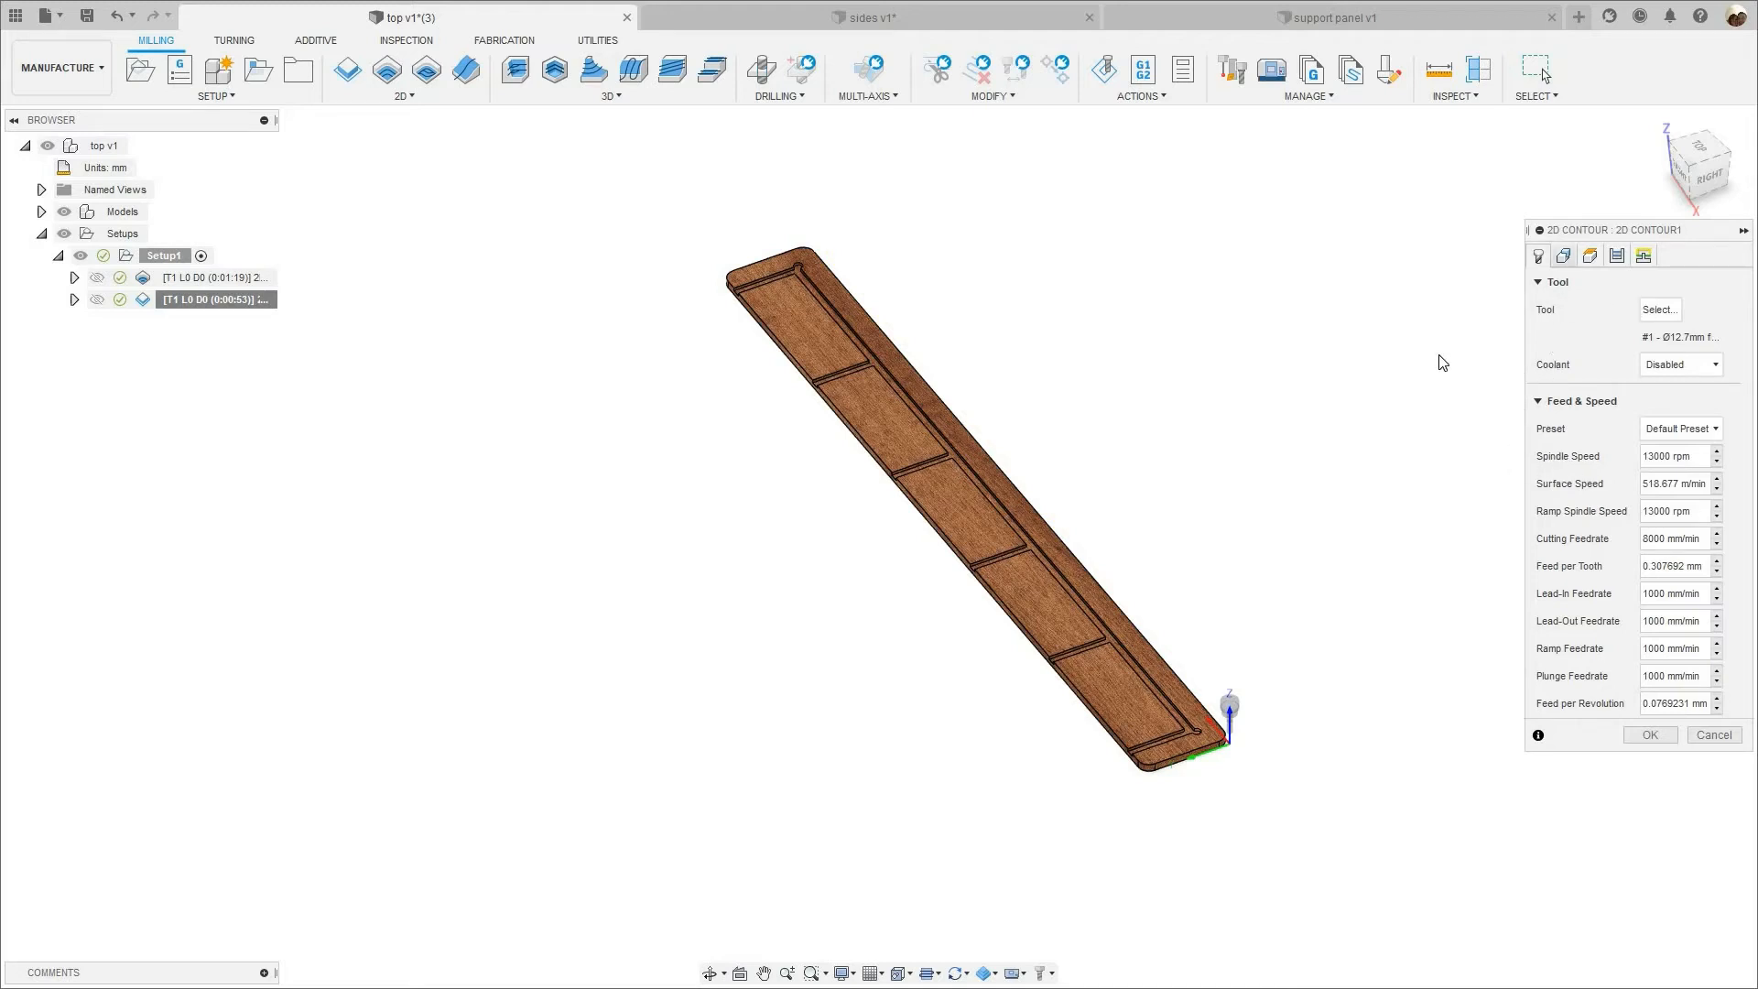
{"action": "scroll", "coordinate": [1016, 795], "scroll_direction": "up", "scroll_amount": 10}
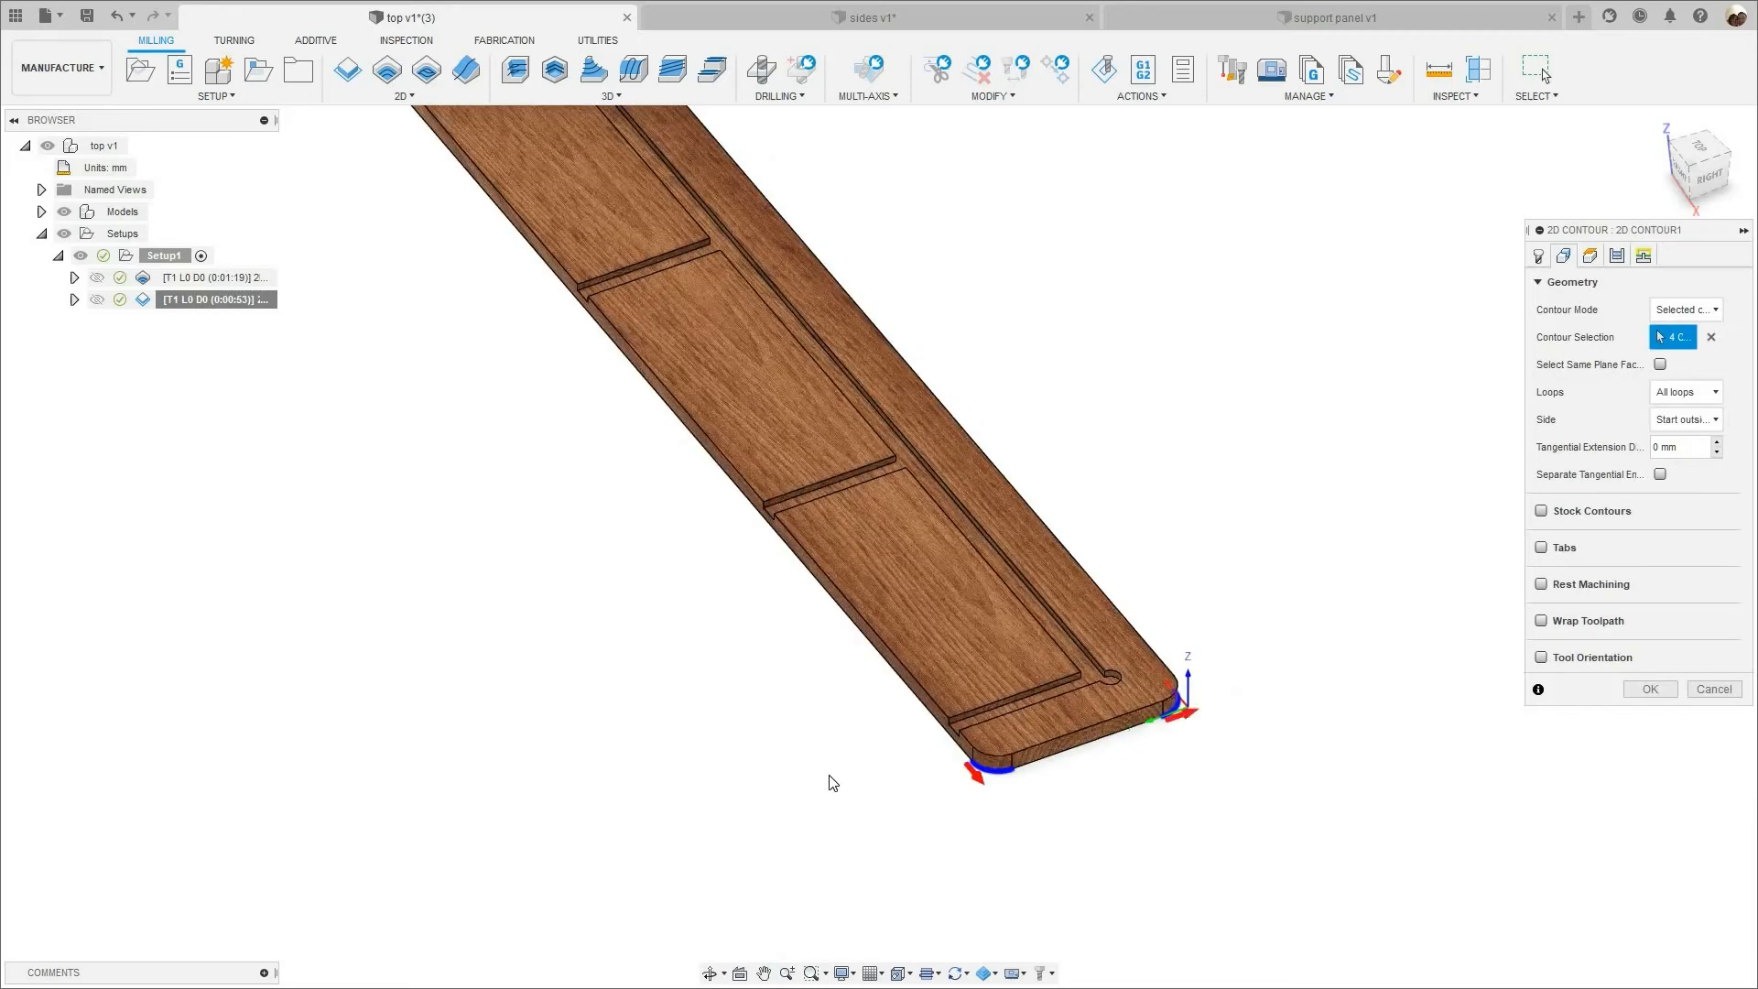
{"action": "scroll", "coordinate": [792, 780], "scroll_direction": "up", "scroll_amount": 3}
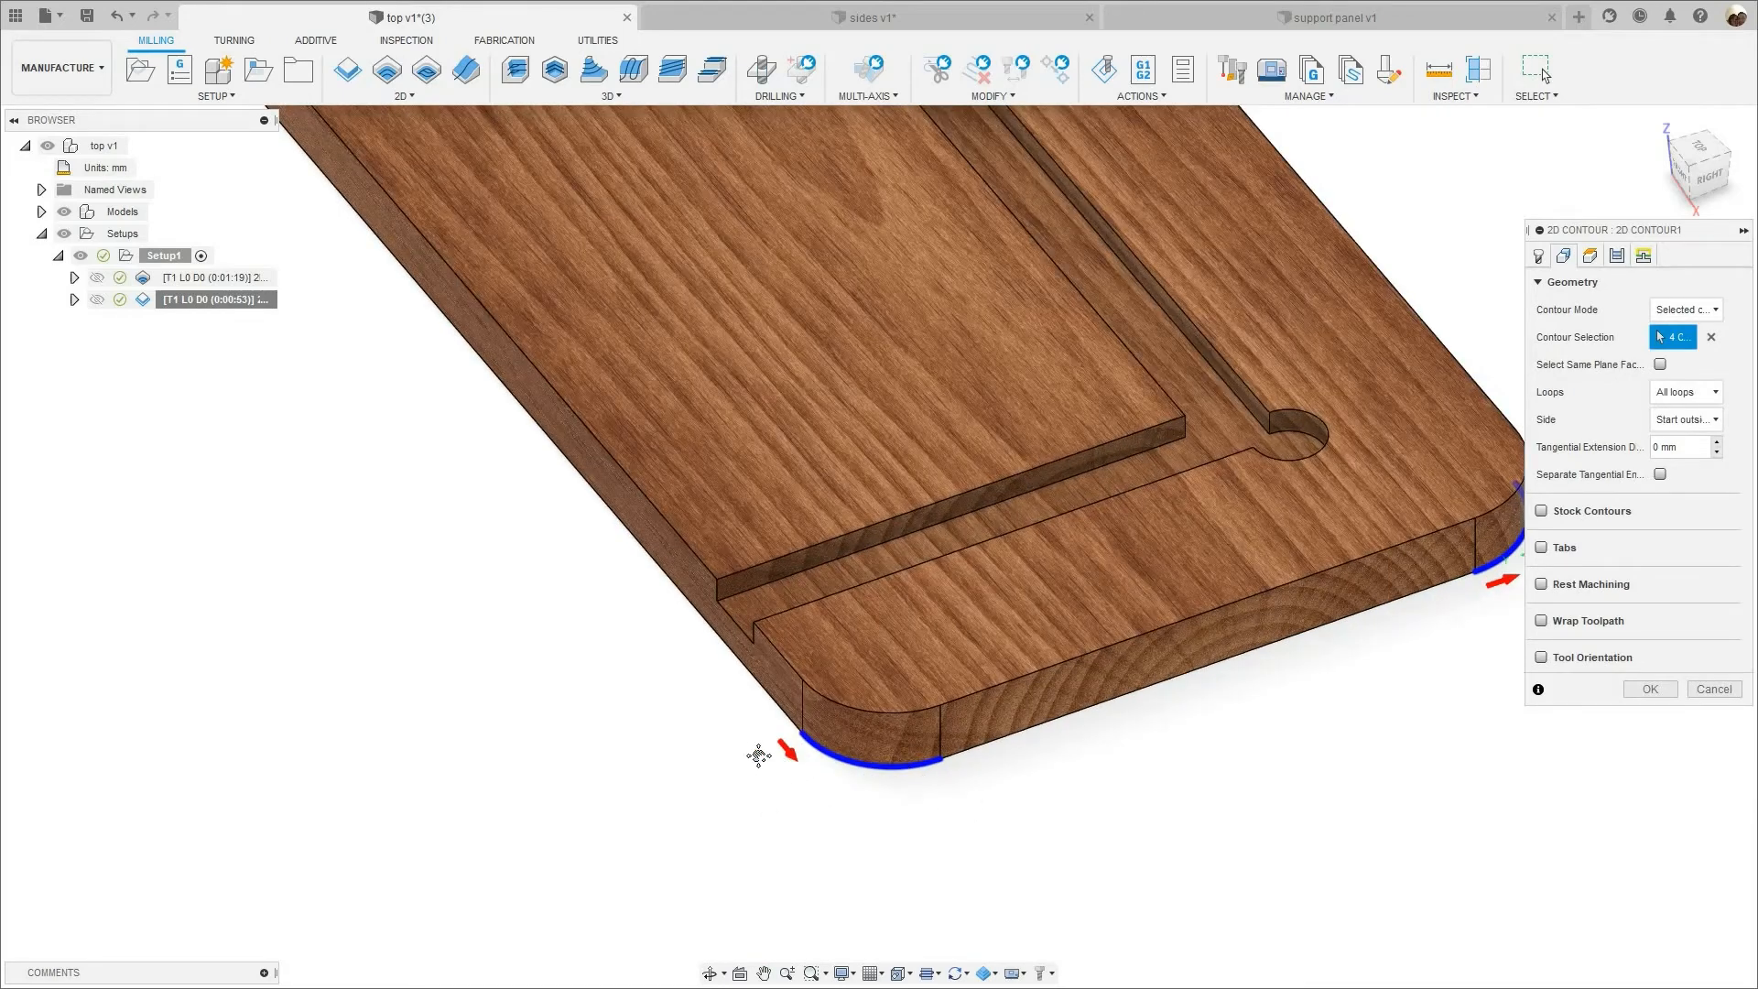
{"action": "middle_click_drag", "start_coordinate": [841, 767], "coordinate": [680, 753]}
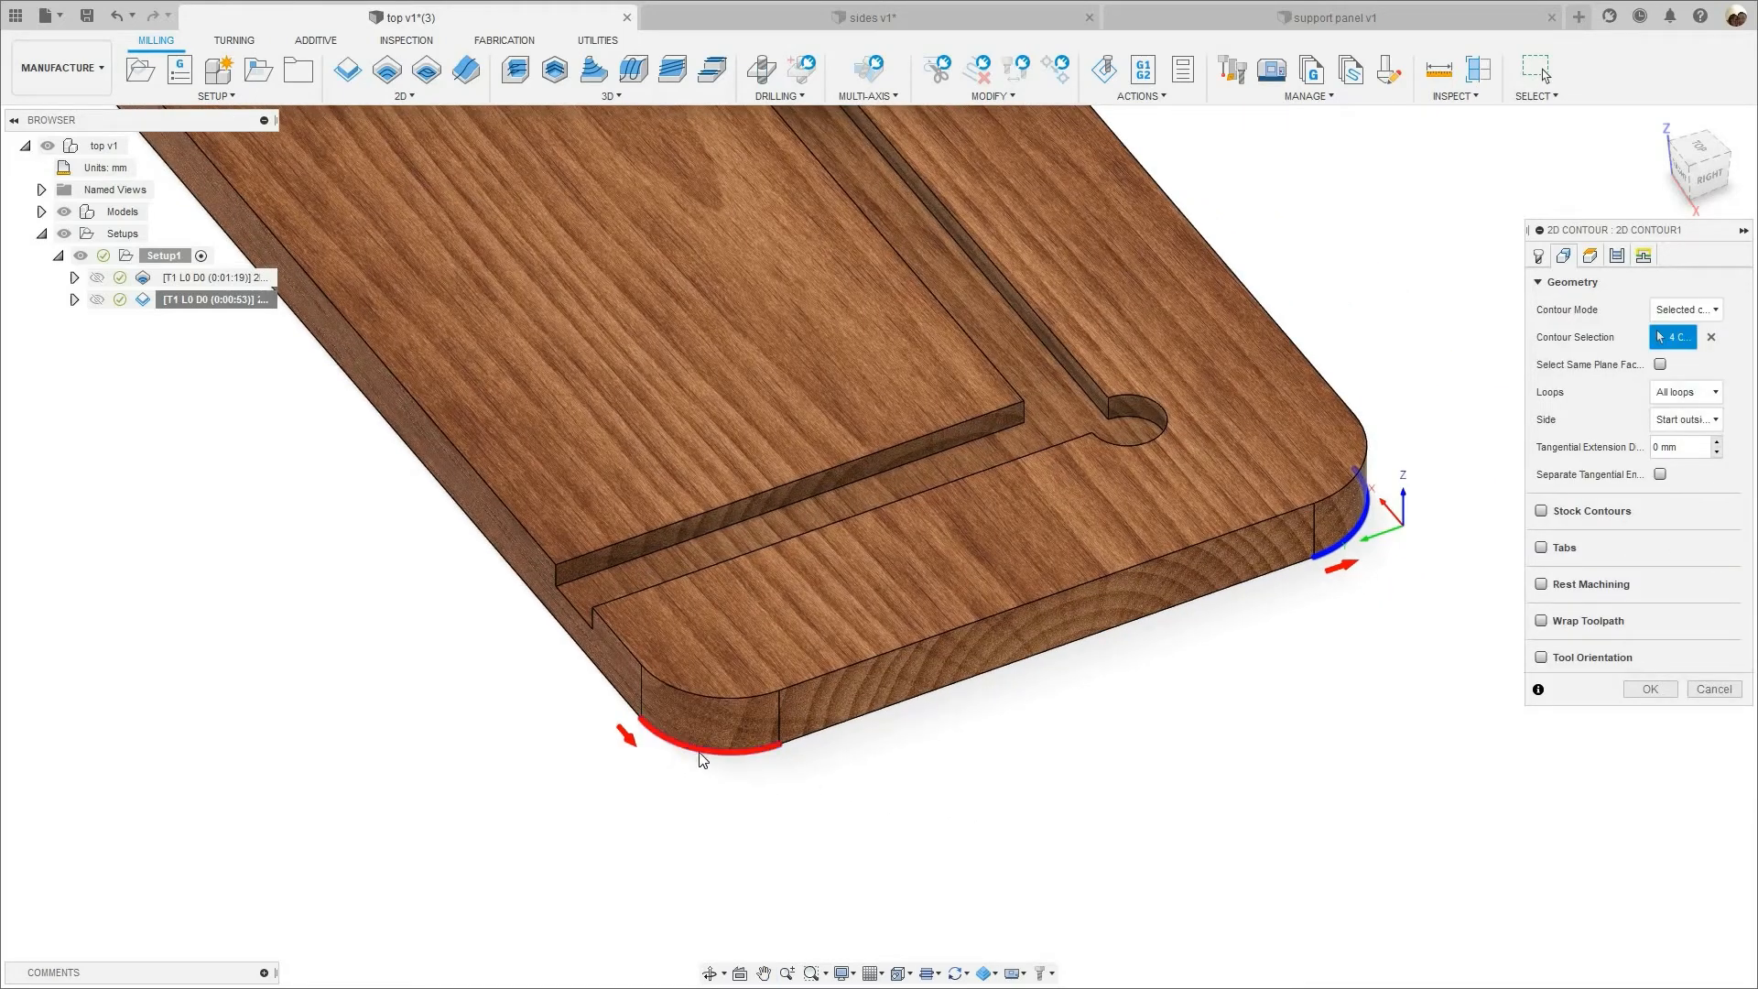
{"action": "scroll", "coordinate": [712, 756], "scroll_direction": "down", "scroll_amount": 8}
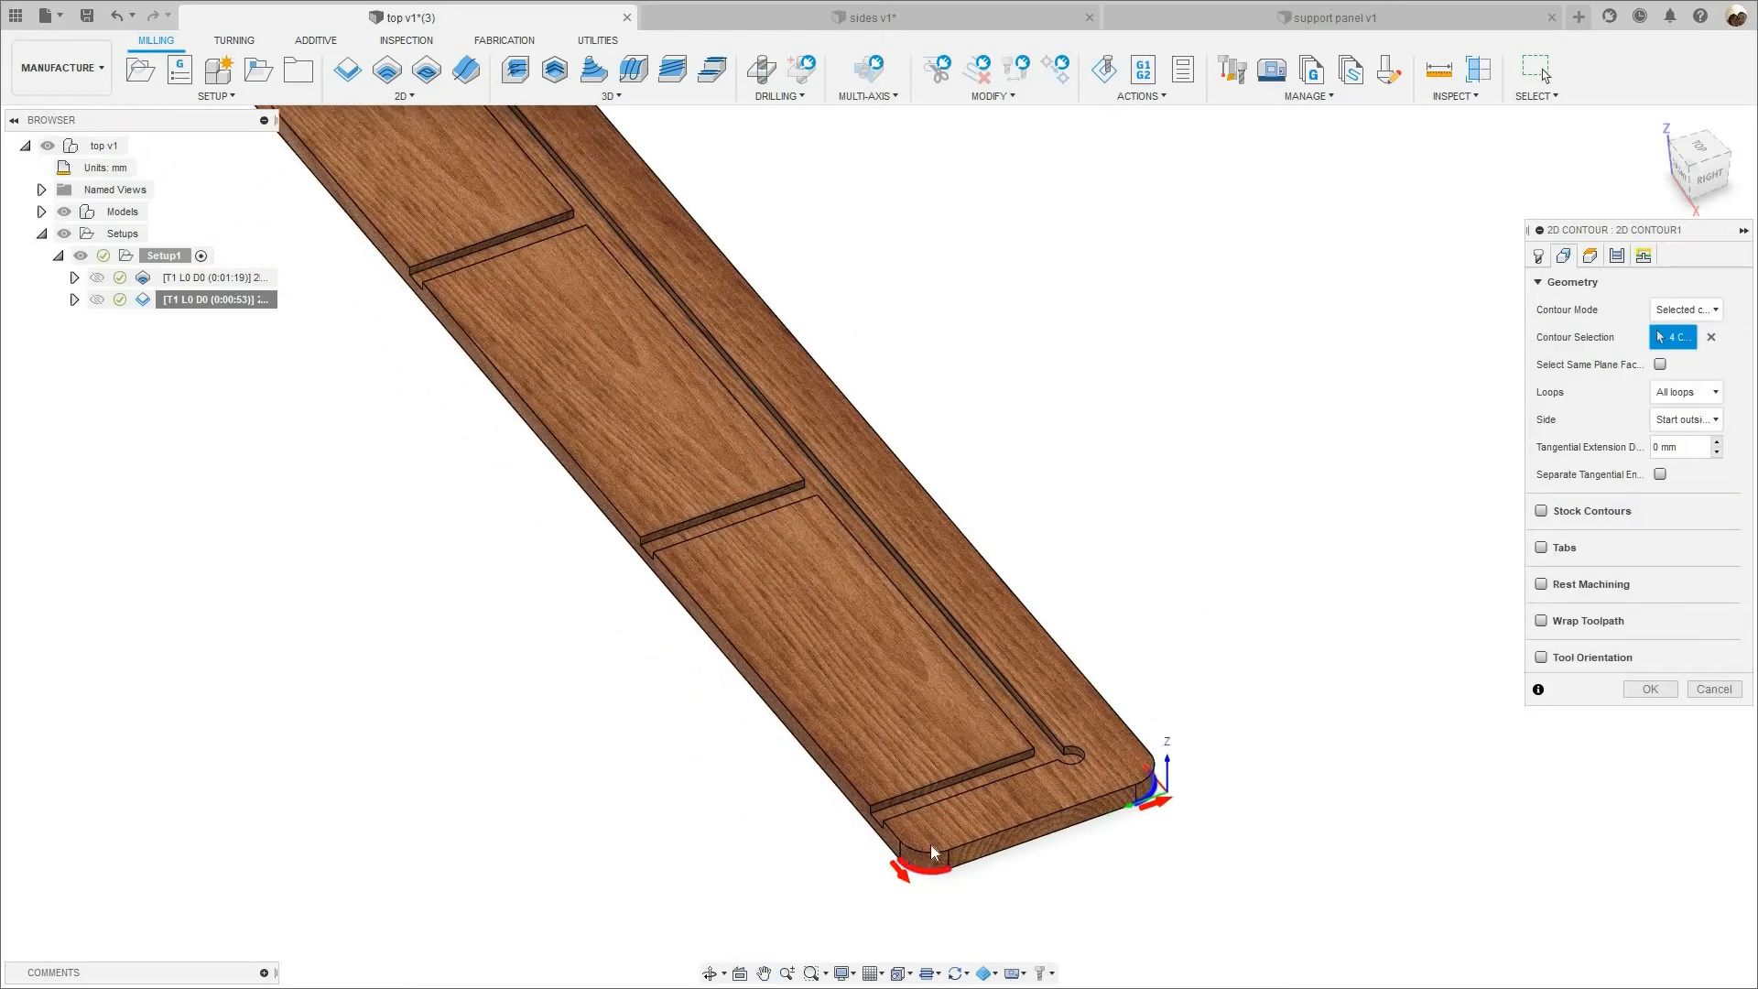
{"action": "scroll", "coordinate": [706, 706], "scroll_direction": "down", "scroll_amount": 5}
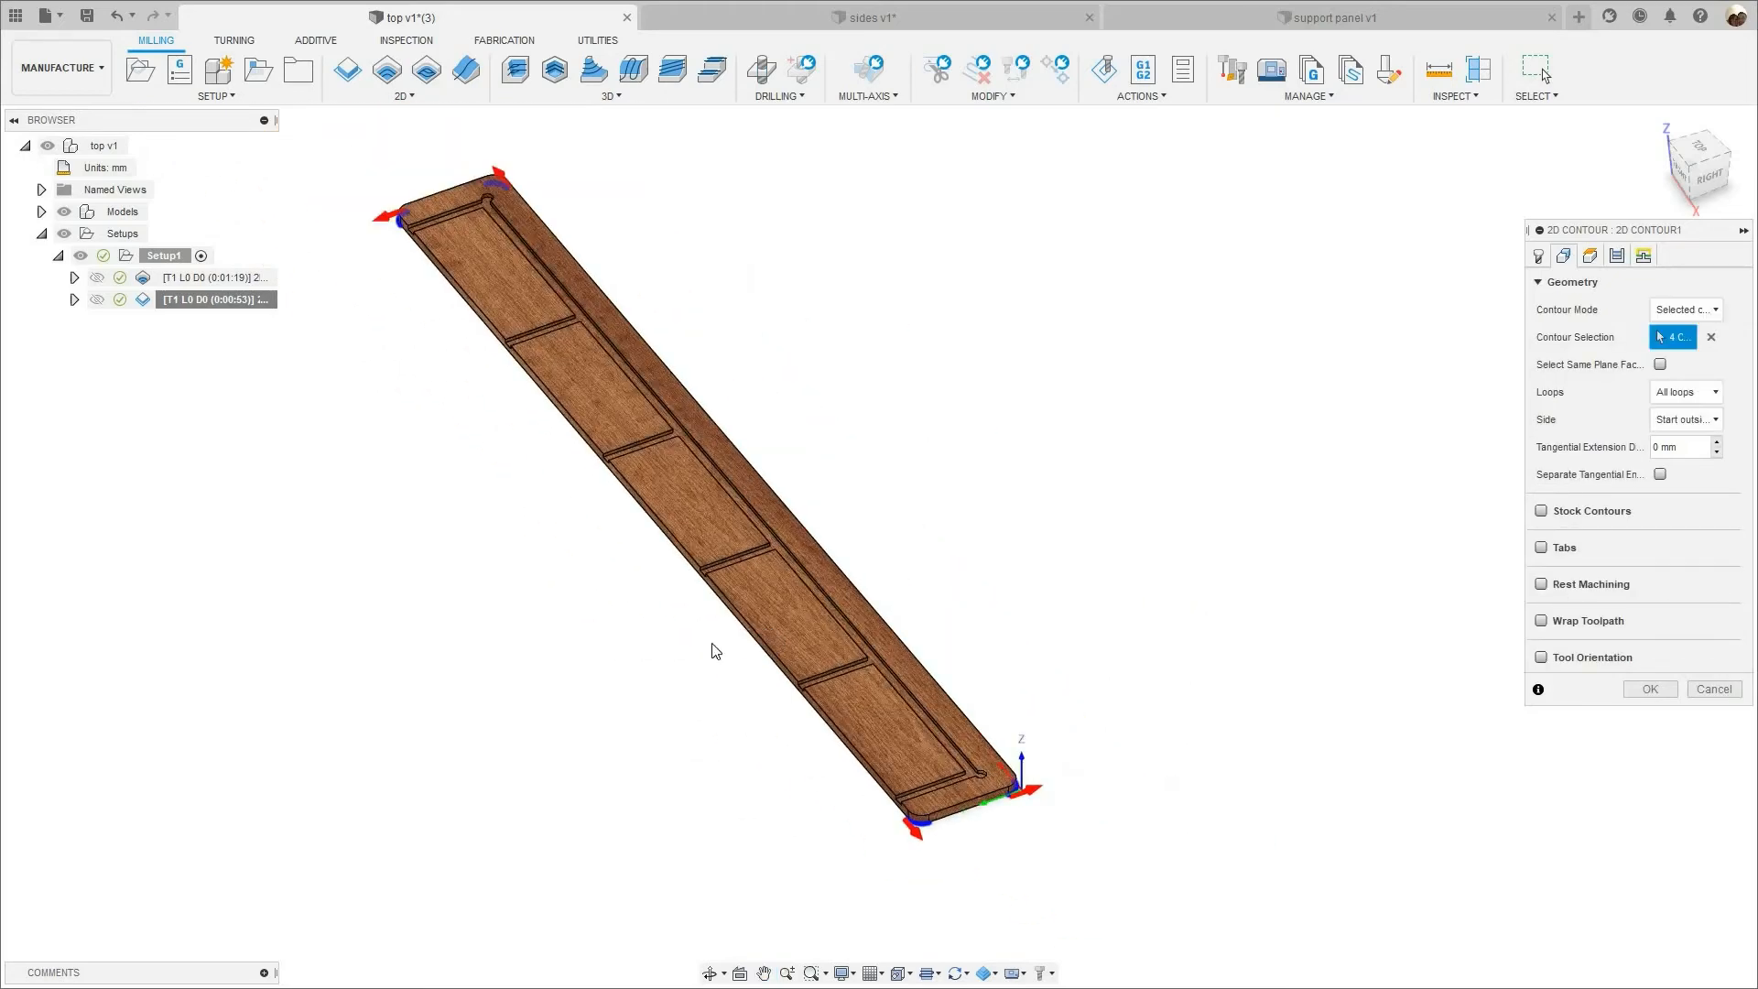
- Inspect the 2D Contour's selected corner arcs and their direction arrows at the panel end away from the origin
{"action": "middle_click_drag", "start_coordinate": [715, 650], "coordinate": [492, 600], "text": "shift"}
{"action": "scroll", "coordinate": [537, 596], "scroll_direction": "up", "scroll_amount": 5}
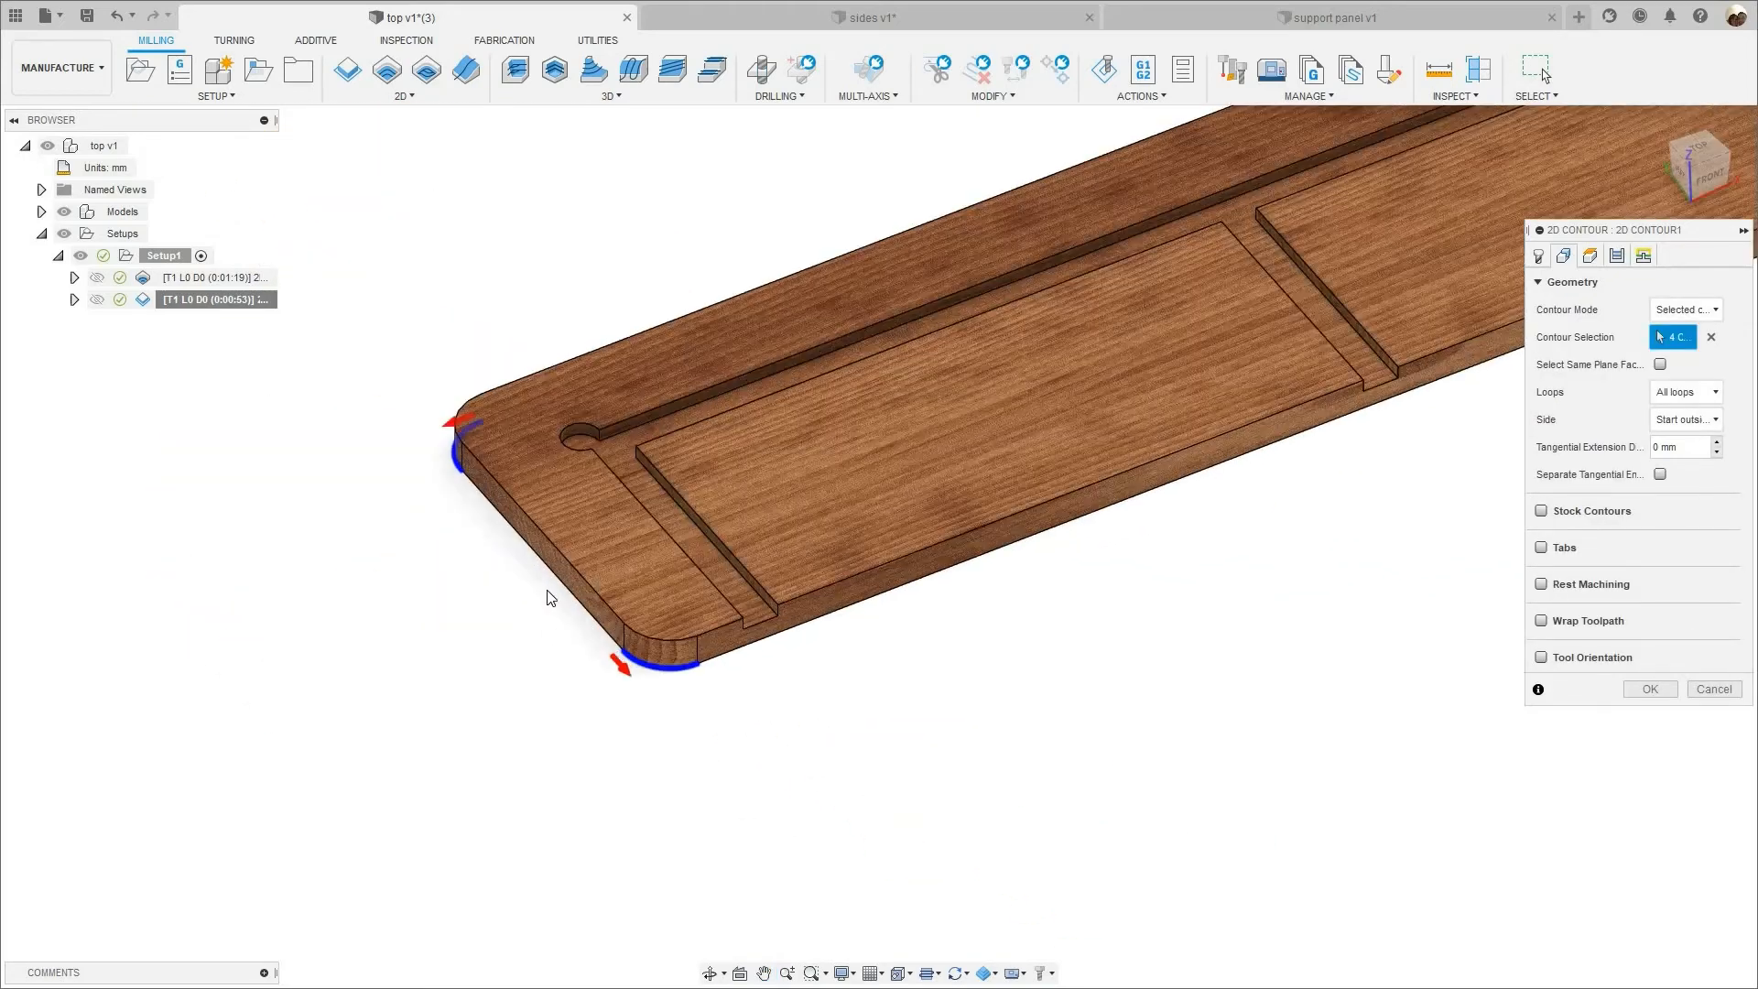
{"action": "scroll", "coordinate": [549, 600], "scroll_direction": "up", "scroll_amount": 3}
{"action": "scroll", "coordinate": [559, 609], "scroll_direction": "down", "scroll_amount": 1}
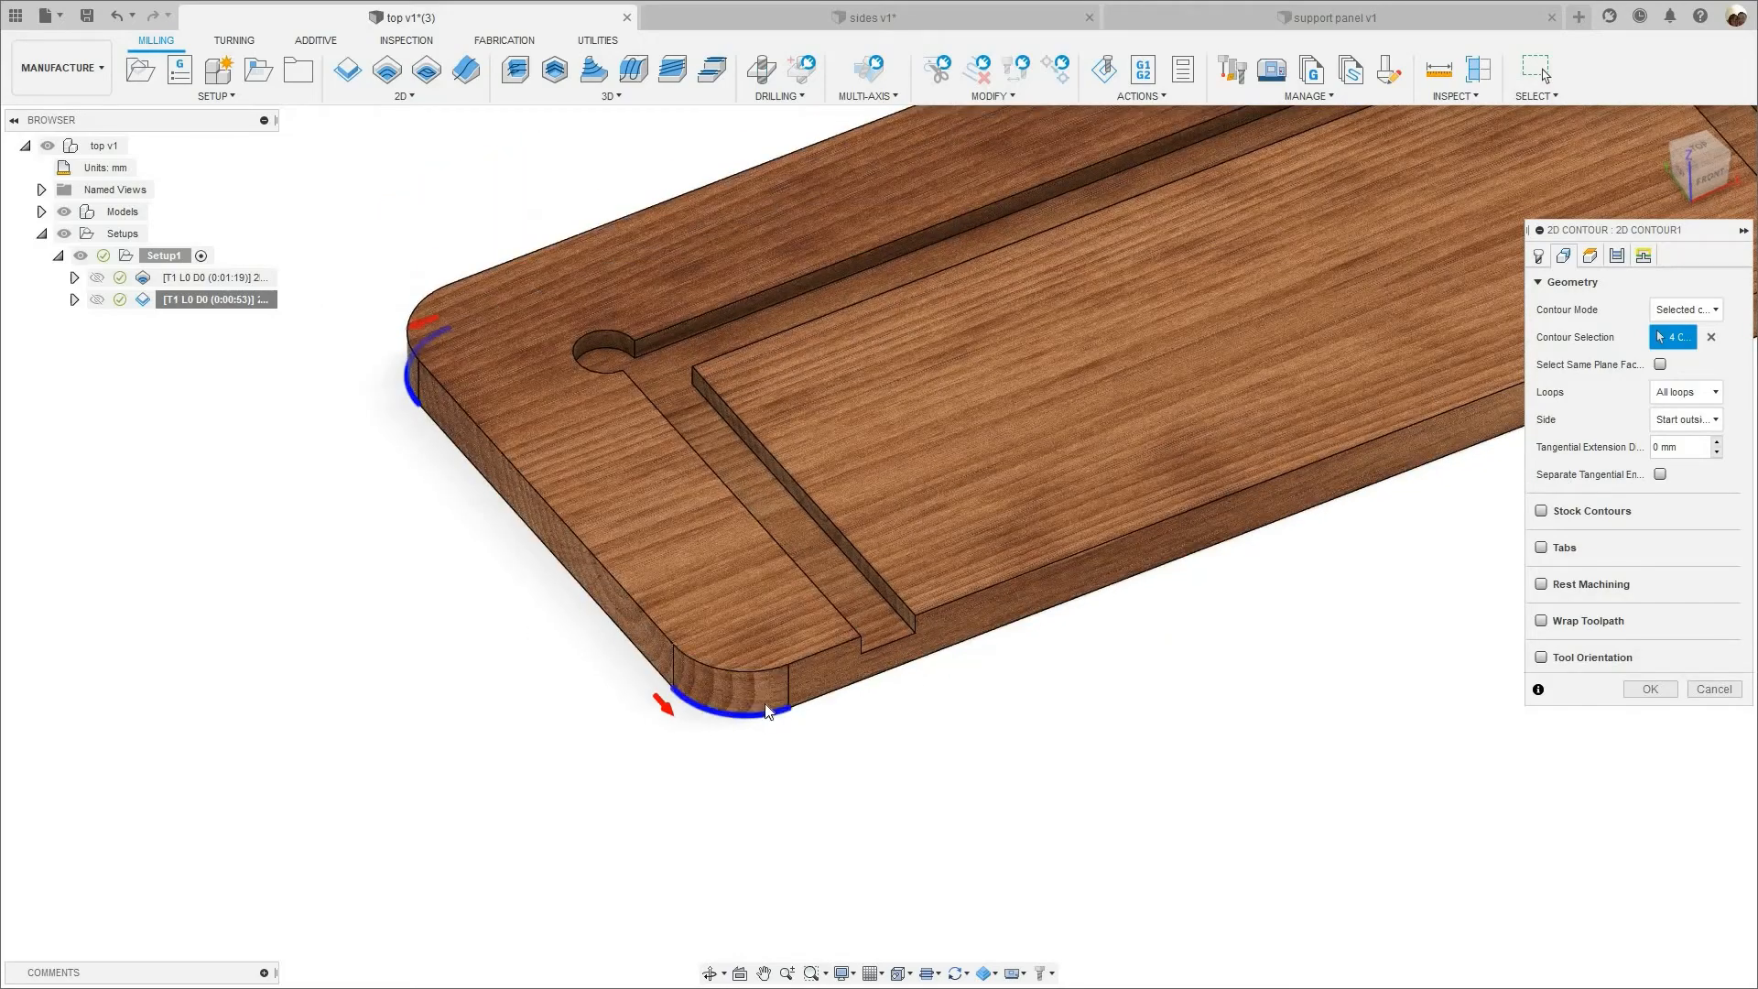
- Clear the 2D Contour's contour selection and reselect the bottom arc of the front rounded corner near the setup origin
{"action": "scroll", "coordinate": [767, 712], "scroll_direction": "down", "scroll_amount": 5}
{"action": "middle_click_drag", "start_coordinate": [905, 754], "coordinate": [1433, 698]}
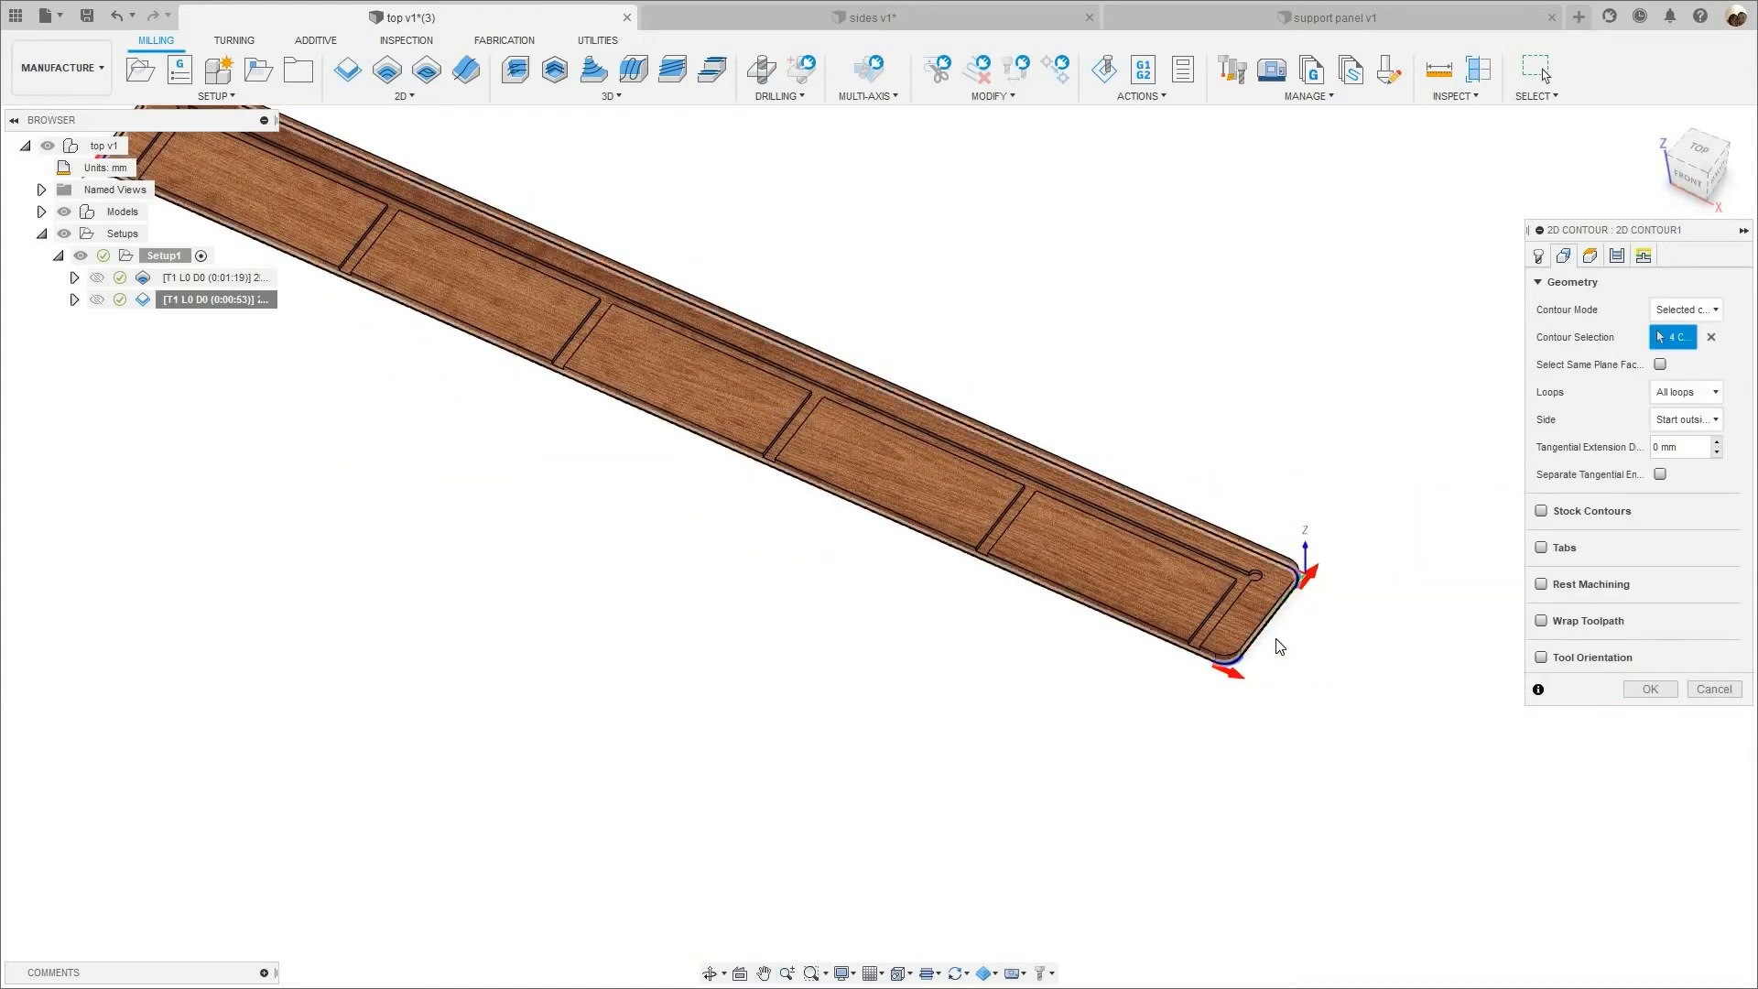
{"action": "scroll", "coordinate": [1279, 646], "scroll_direction": "up", "scroll_amount": 5}
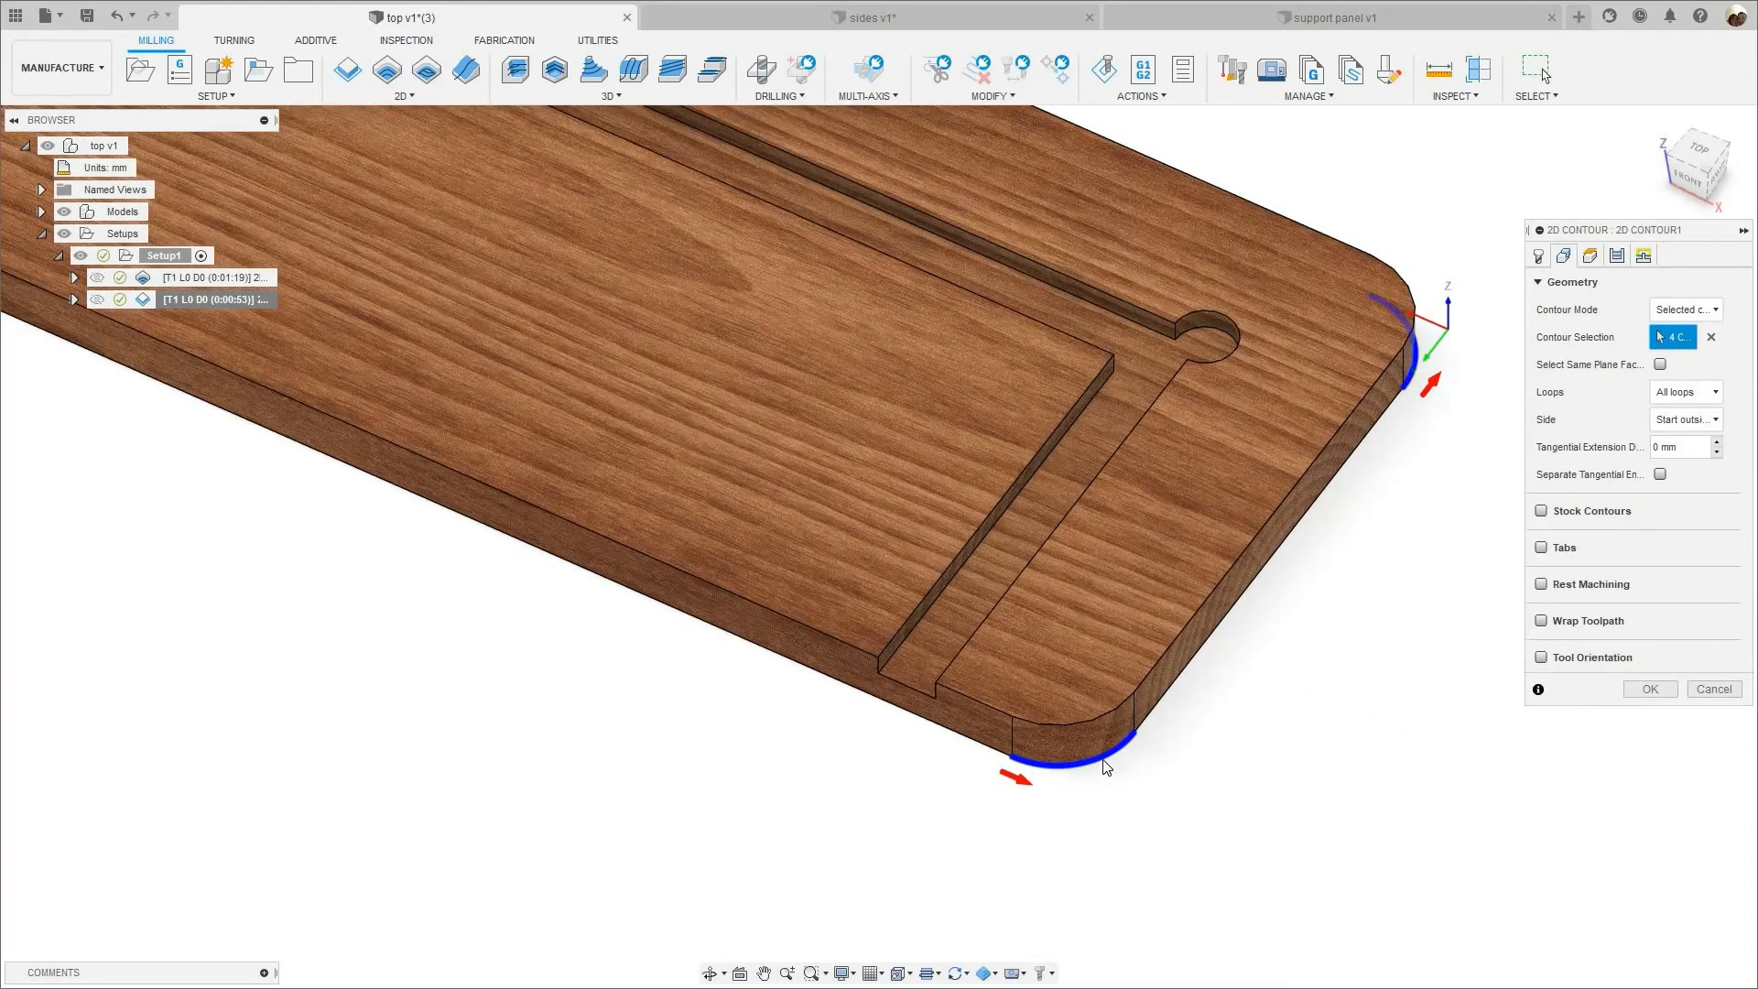
{"action": "middle_click_drag", "start_coordinate": [893, 791], "coordinate": [688, 818]}
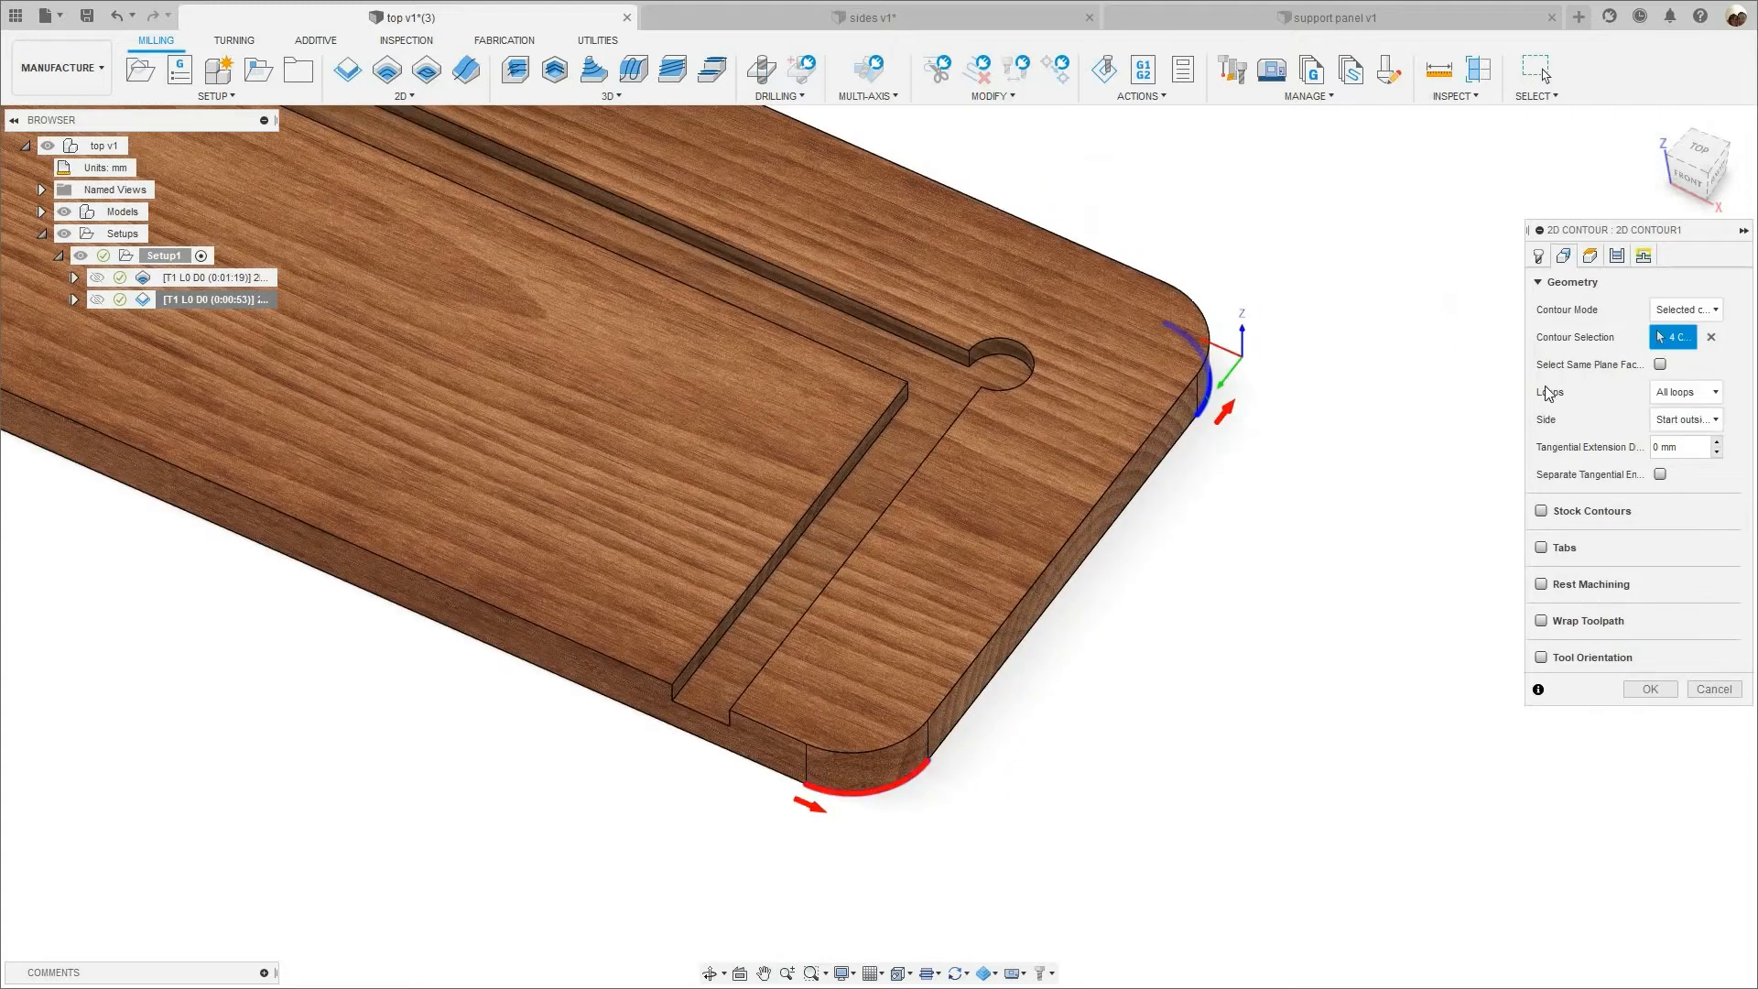
{"action": "left_click", "coordinate": [1711, 338]}
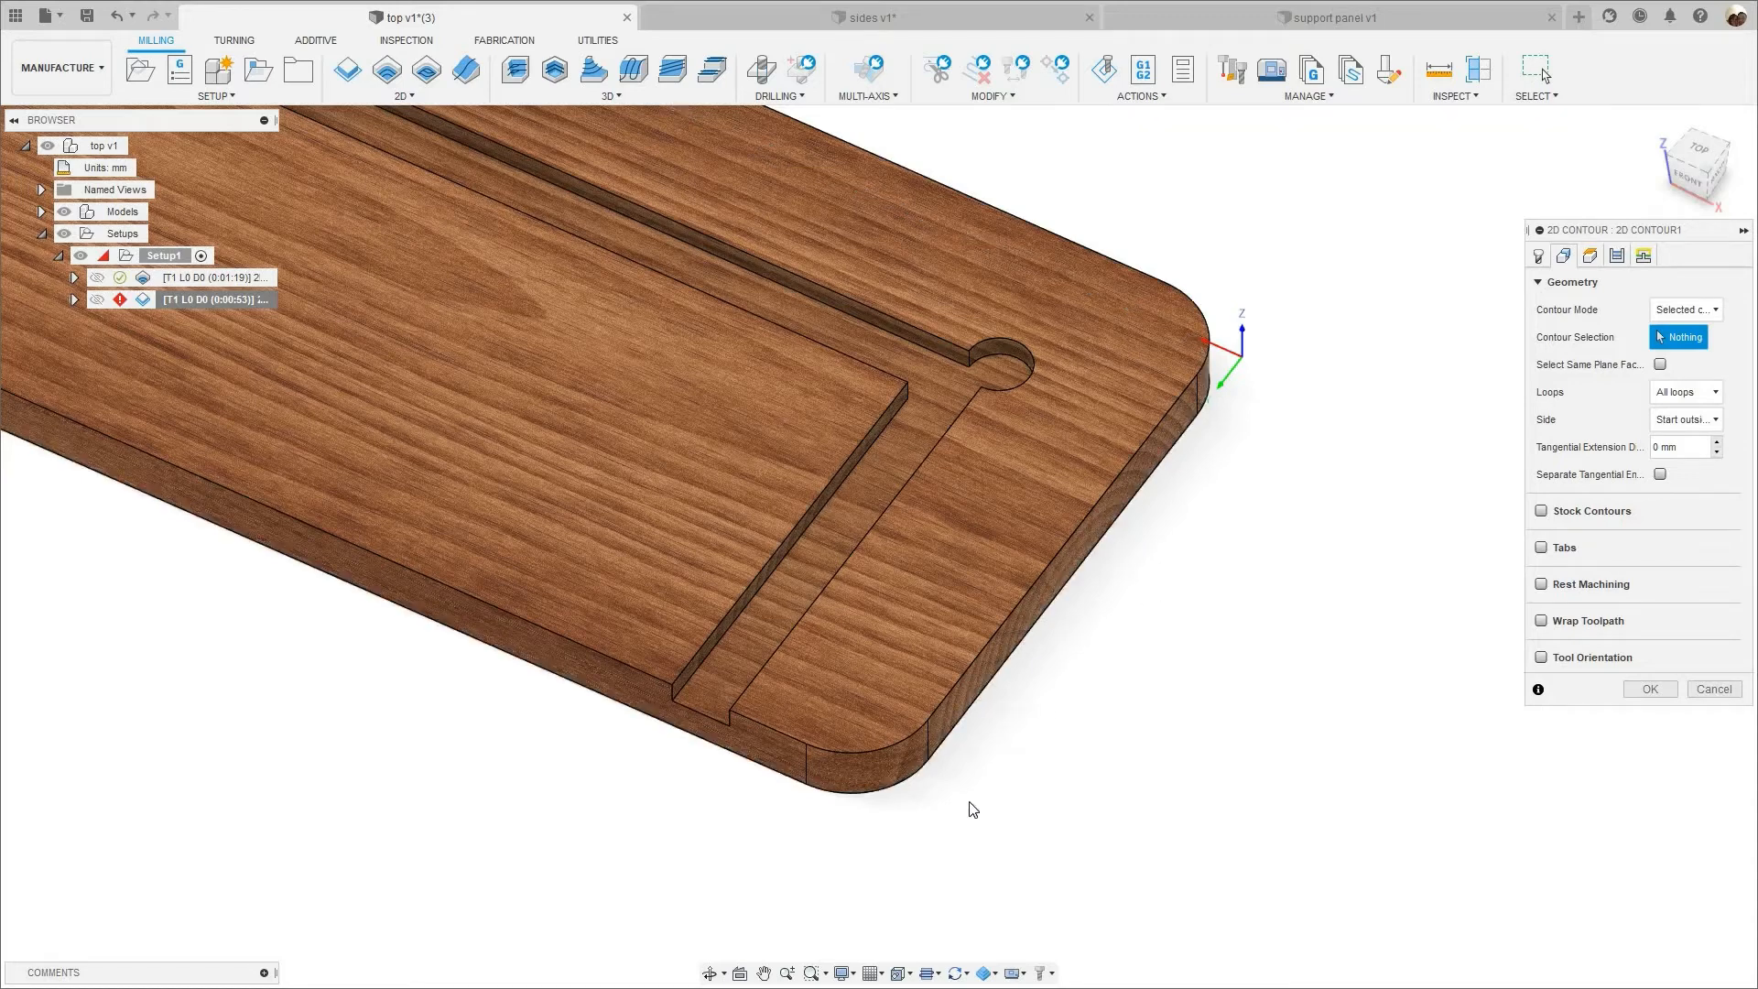
{"action": "left_click", "coordinate": [881, 805]}
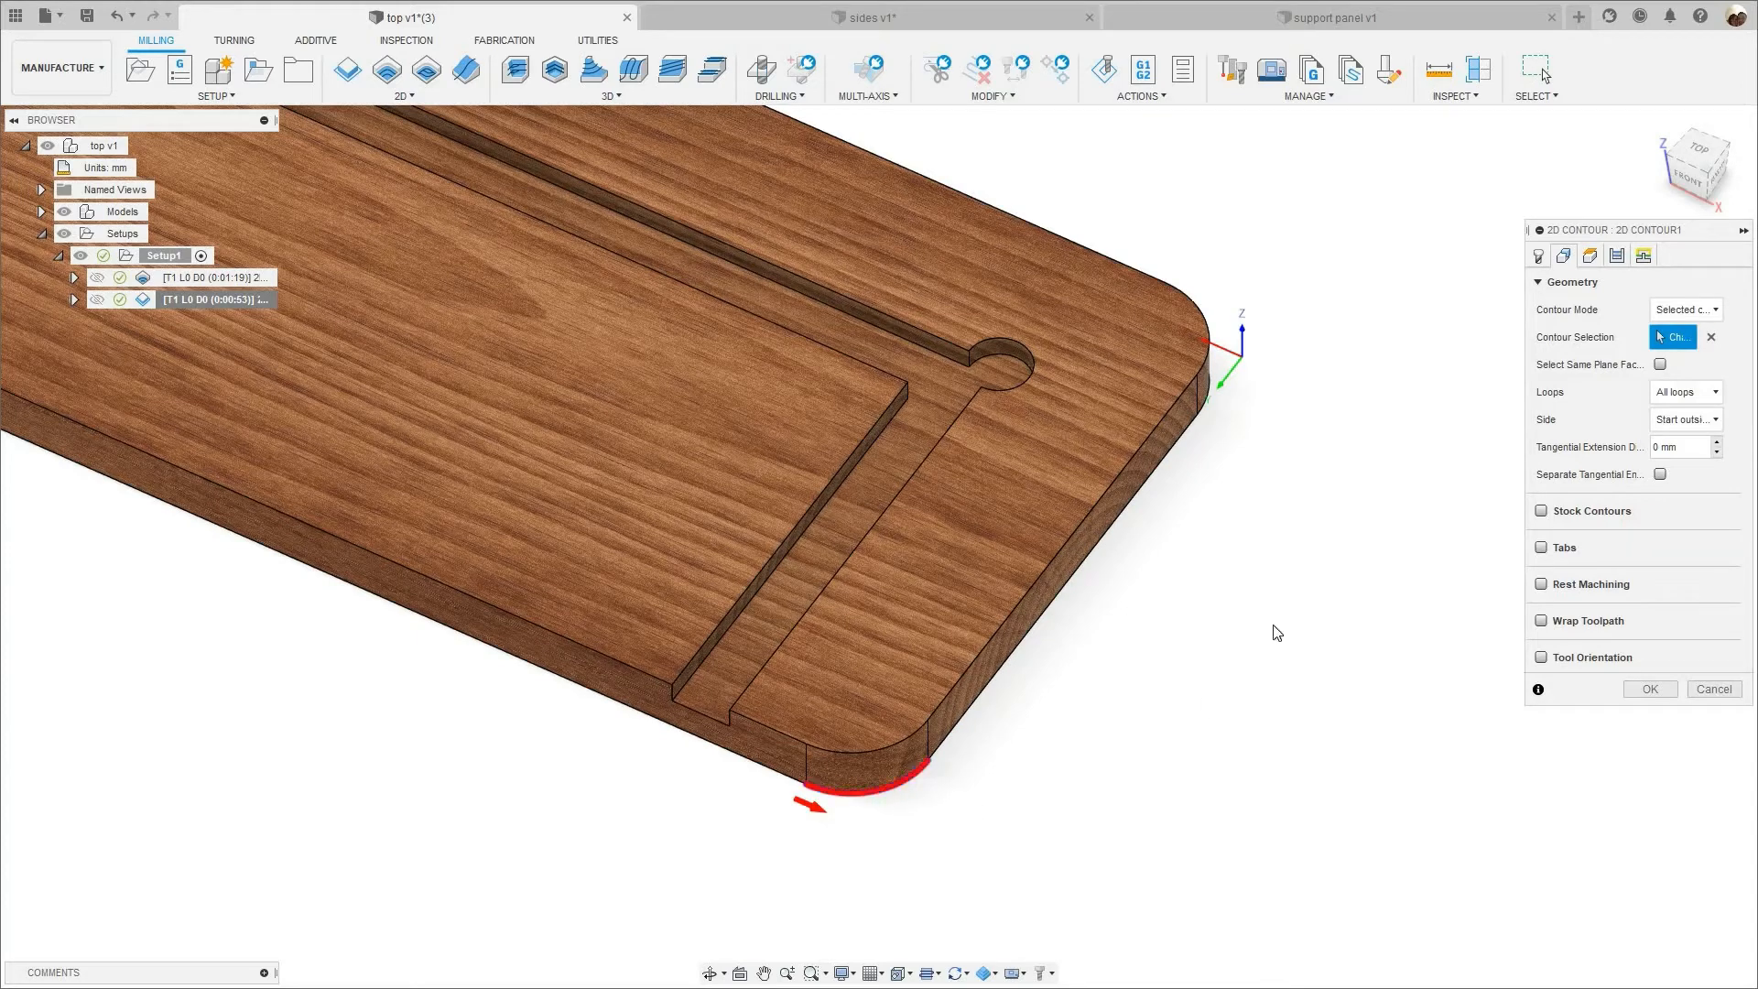
- Add the bottom arc of the other rounded corner at the origin end to the contour selection
{"action": "scroll", "coordinate": [1277, 632], "scroll_direction": "down", "scroll_amount": 3}
{"action": "middle_click_drag", "start_coordinate": [1268, 614], "coordinate": [902, 616], "text": "shift"}
{"action": "scroll", "coordinate": [902, 616], "scroll_direction": "up", "scroll_amount": 3}
{"action": "left_click", "coordinate": [903, 616]}
- Add the bottom arc of the rear rounded corner at the panel end away from the origin
{"action": "scroll", "coordinate": [1096, 618], "scroll_direction": "down", "scroll_amount": 4}
{"action": "middle_click_drag", "start_coordinate": [1080, 631], "coordinate": [659, 925]}
{"action": "scroll", "coordinate": [1190, 348], "scroll_direction": "down", "scroll_amount": 3}
{"action": "middle_click_drag", "start_coordinate": [1204, 329], "coordinate": [676, 757]}
{"action": "scroll", "coordinate": [1104, 223], "scroll_direction": "up", "scroll_amount": 5}
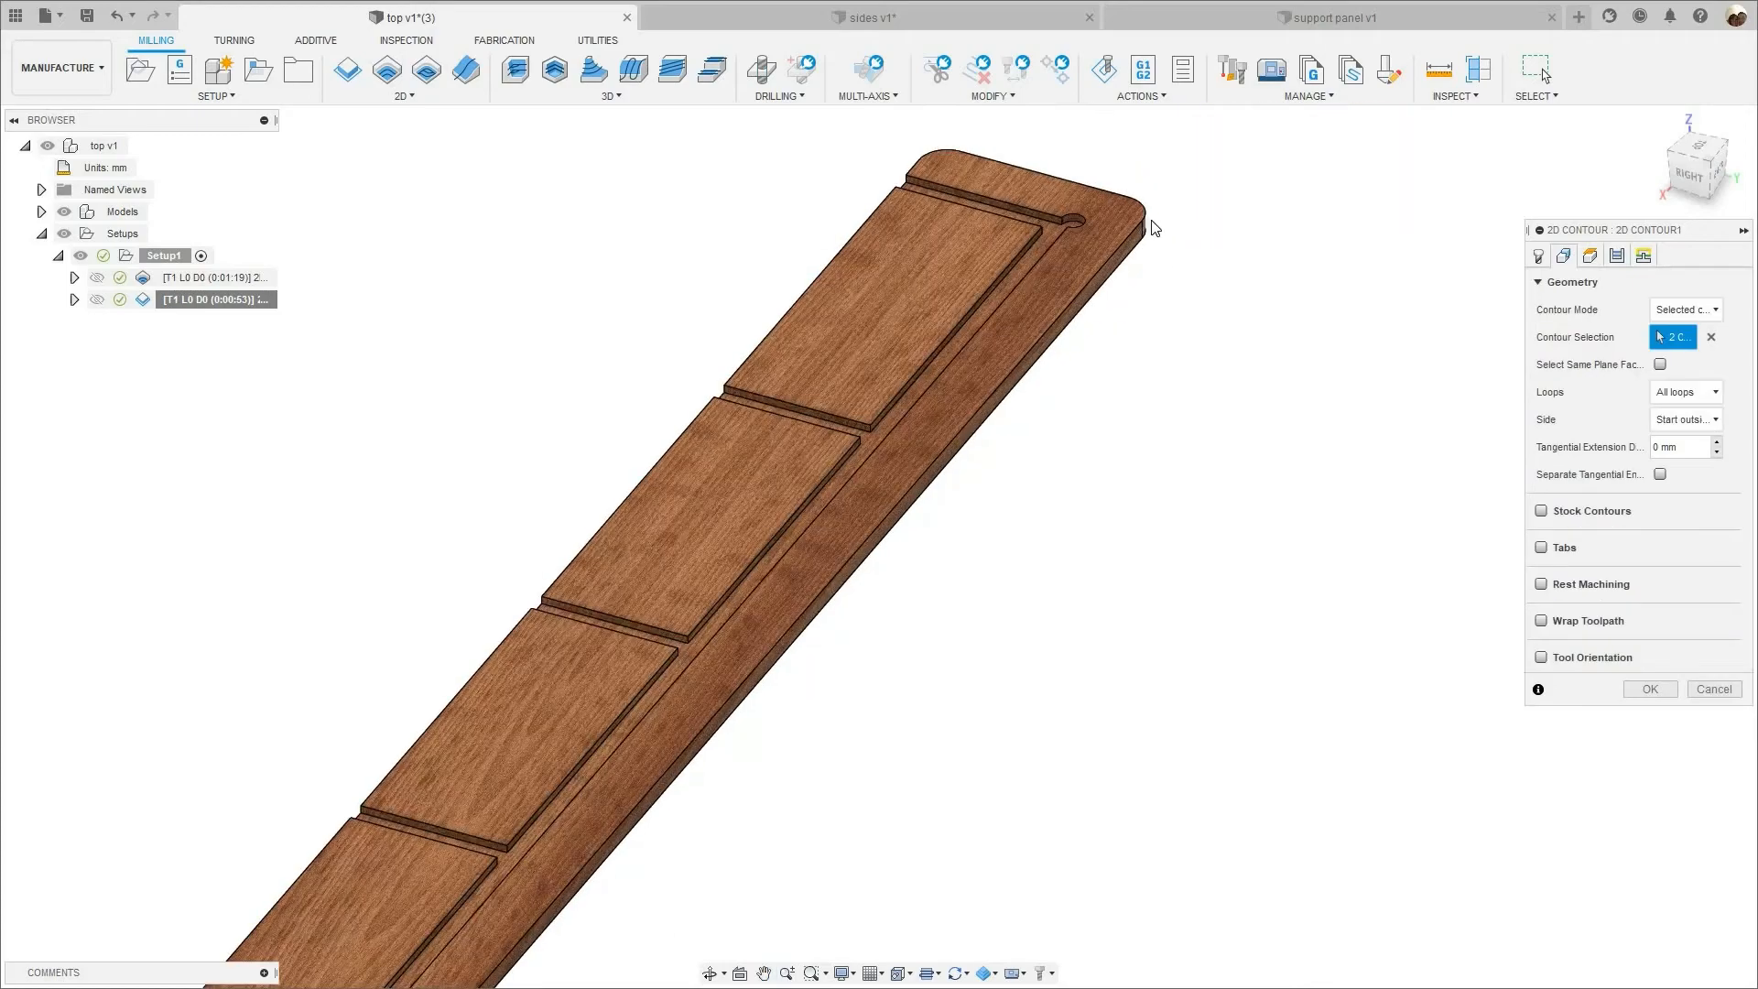
{"action": "left_click", "coordinate": [1116, 223]}
- Add the bottom arc of the far end's front rounded corner as the fourth contour
{"action": "scroll", "coordinate": [1169, 320], "scroll_direction": "down", "scroll_amount": 5}
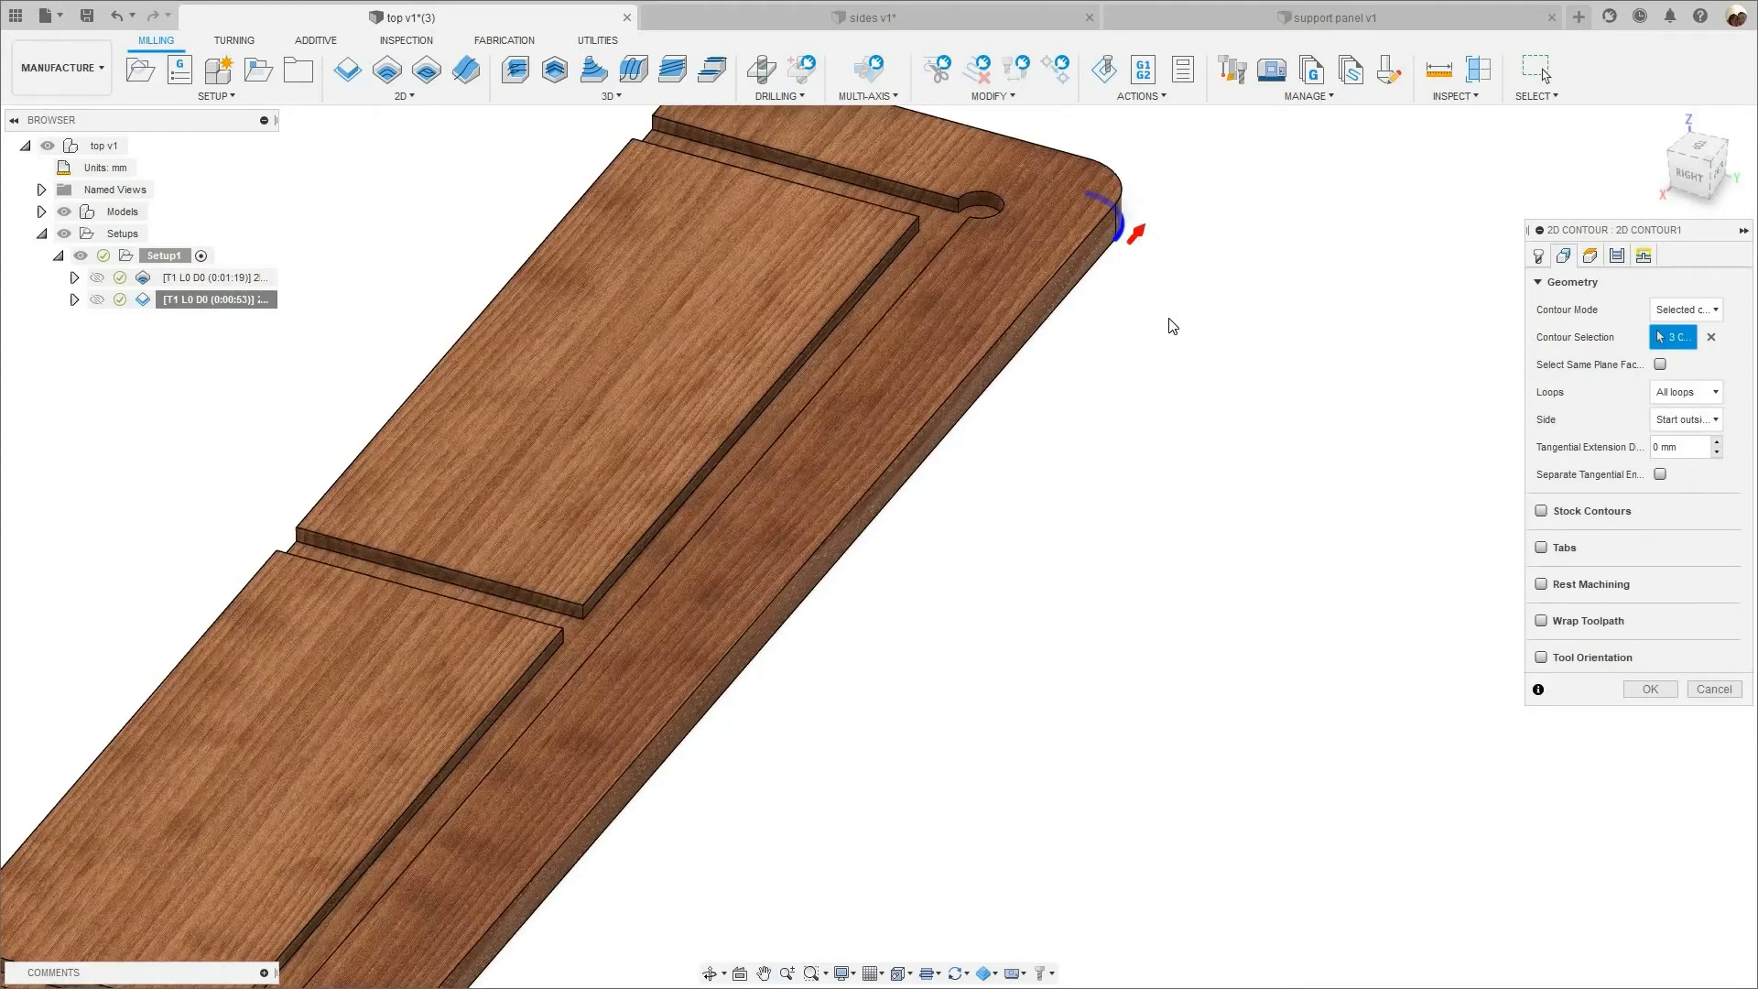
{"action": "middle_click_drag", "start_coordinate": [1170, 322], "coordinate": [1268, 313]}
{"action": "middle_click_drag", "start_coordinate": [886, 340], "coordinate": [1016, 355], "text": "shift"}
{"action": "scroll", "coordinate": [838, 384], "scroll_direction": "up", "scroll_amount": 5}
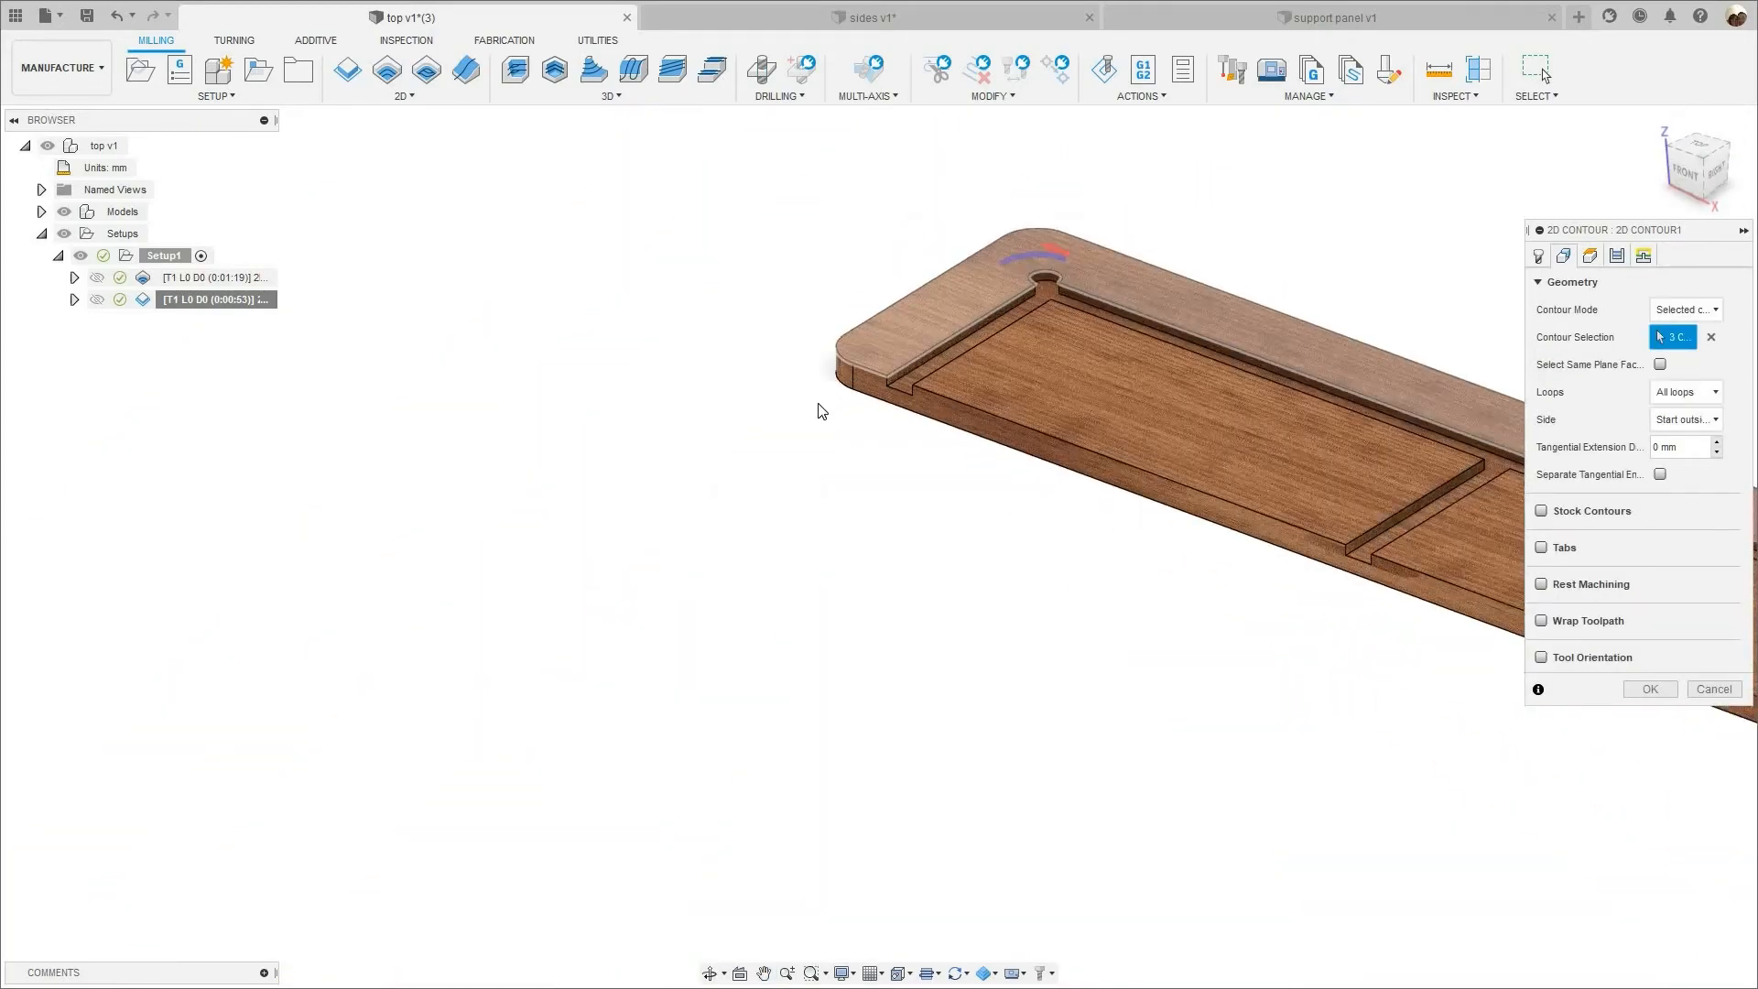
{"action": "left_click", "coordinate": [815, 385]}
{"action": "scroll", "coordinate": [545, 404], "scroll_direction": "down", "scroll_amount": 8}
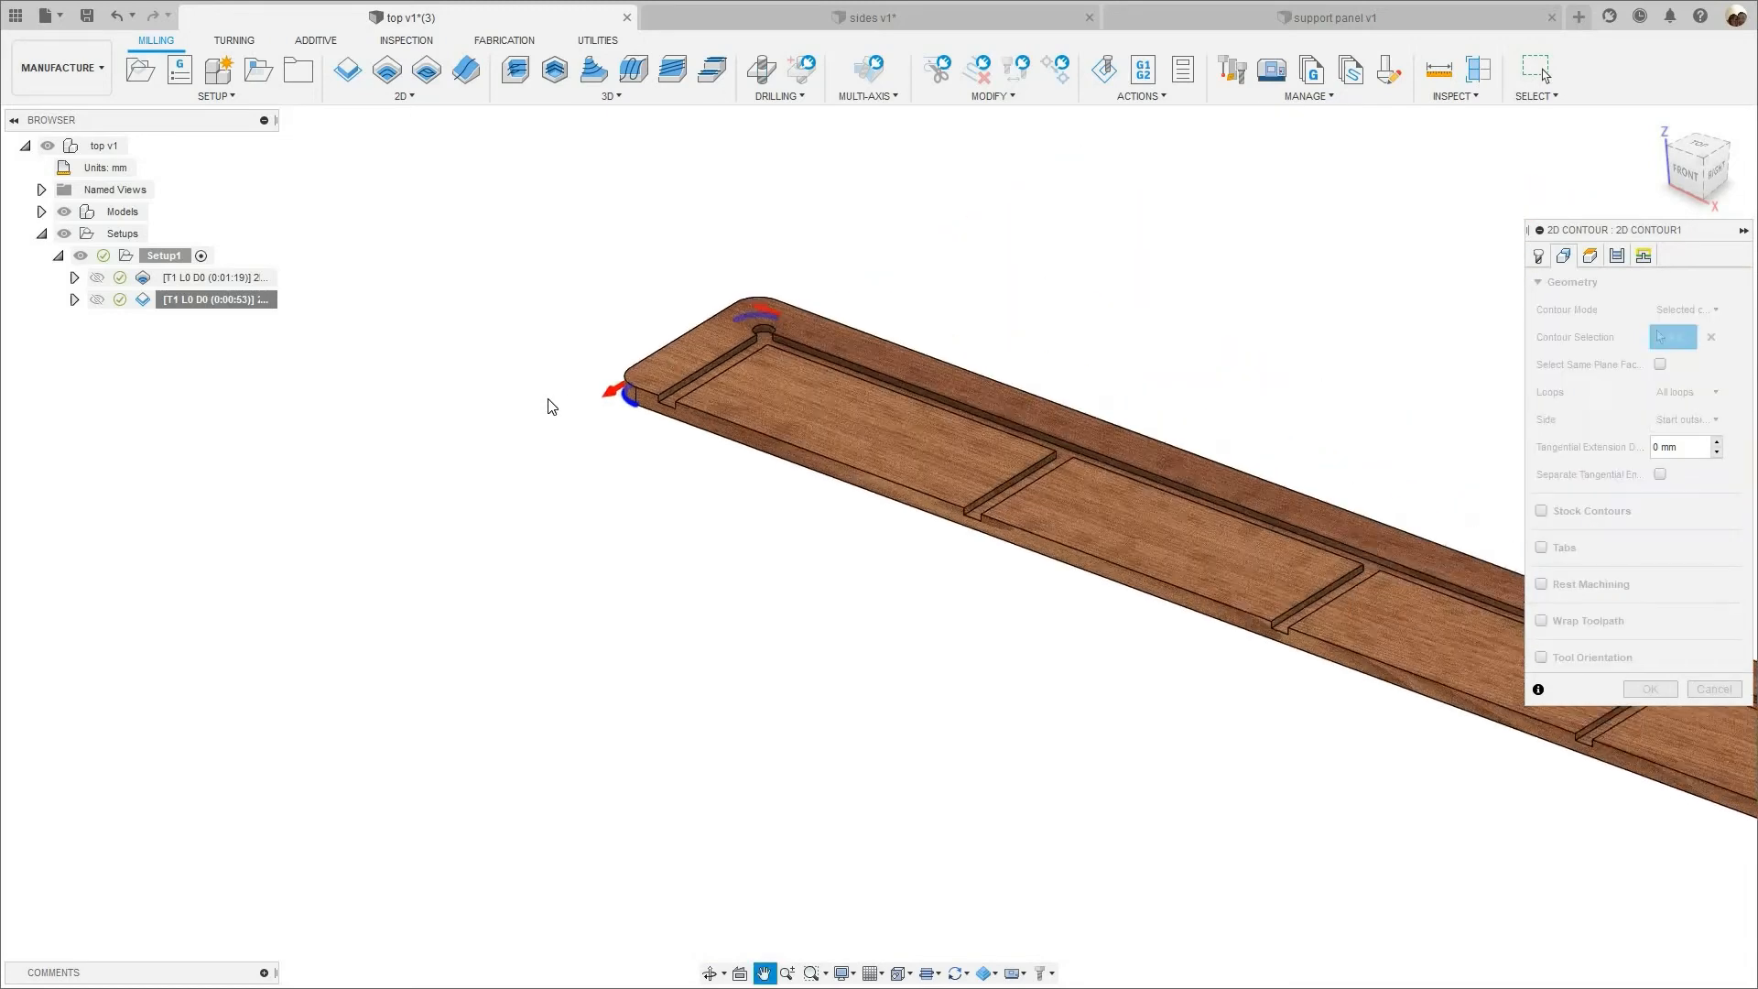
{"action": "scroll", "coordinate": [476, 448], "scroll_direction": "down", "scroll_amount": 2}
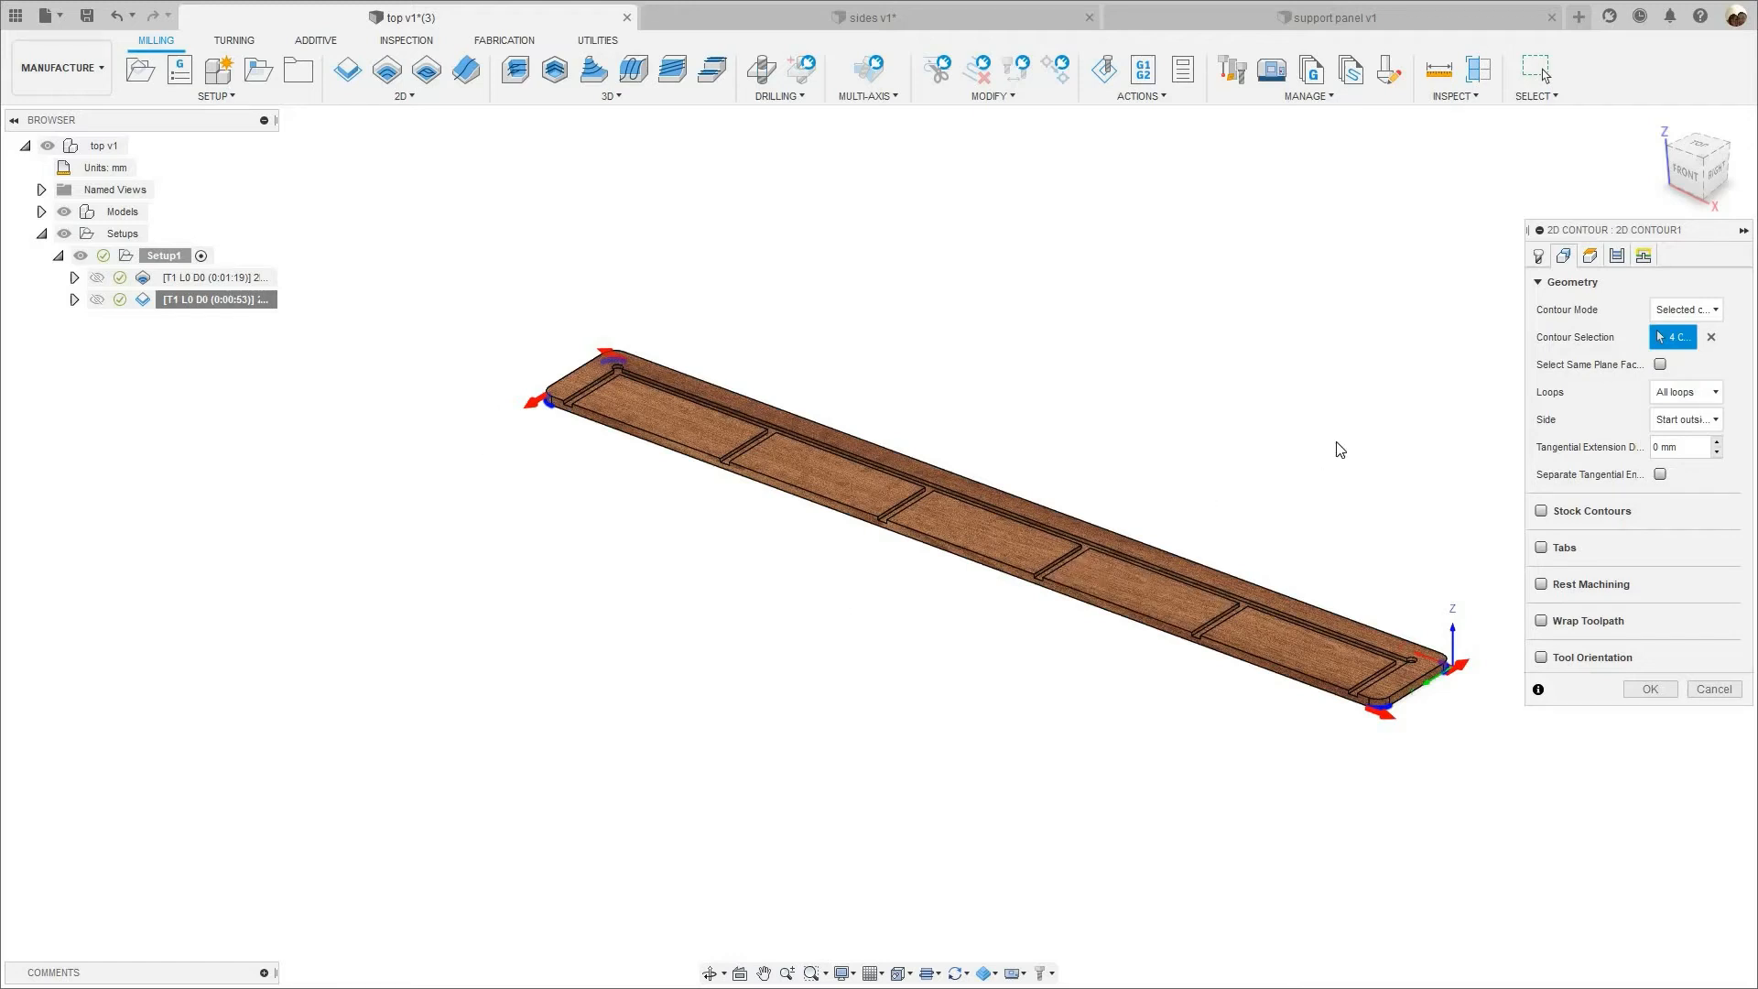
- Inspect the 2D Contour's height settings and their height planes around the panel, including the bottom height offset
{"action": "scroll", "coordinate": [1504, 415], "scroll_direction": "up", "scroll_amount": 2}
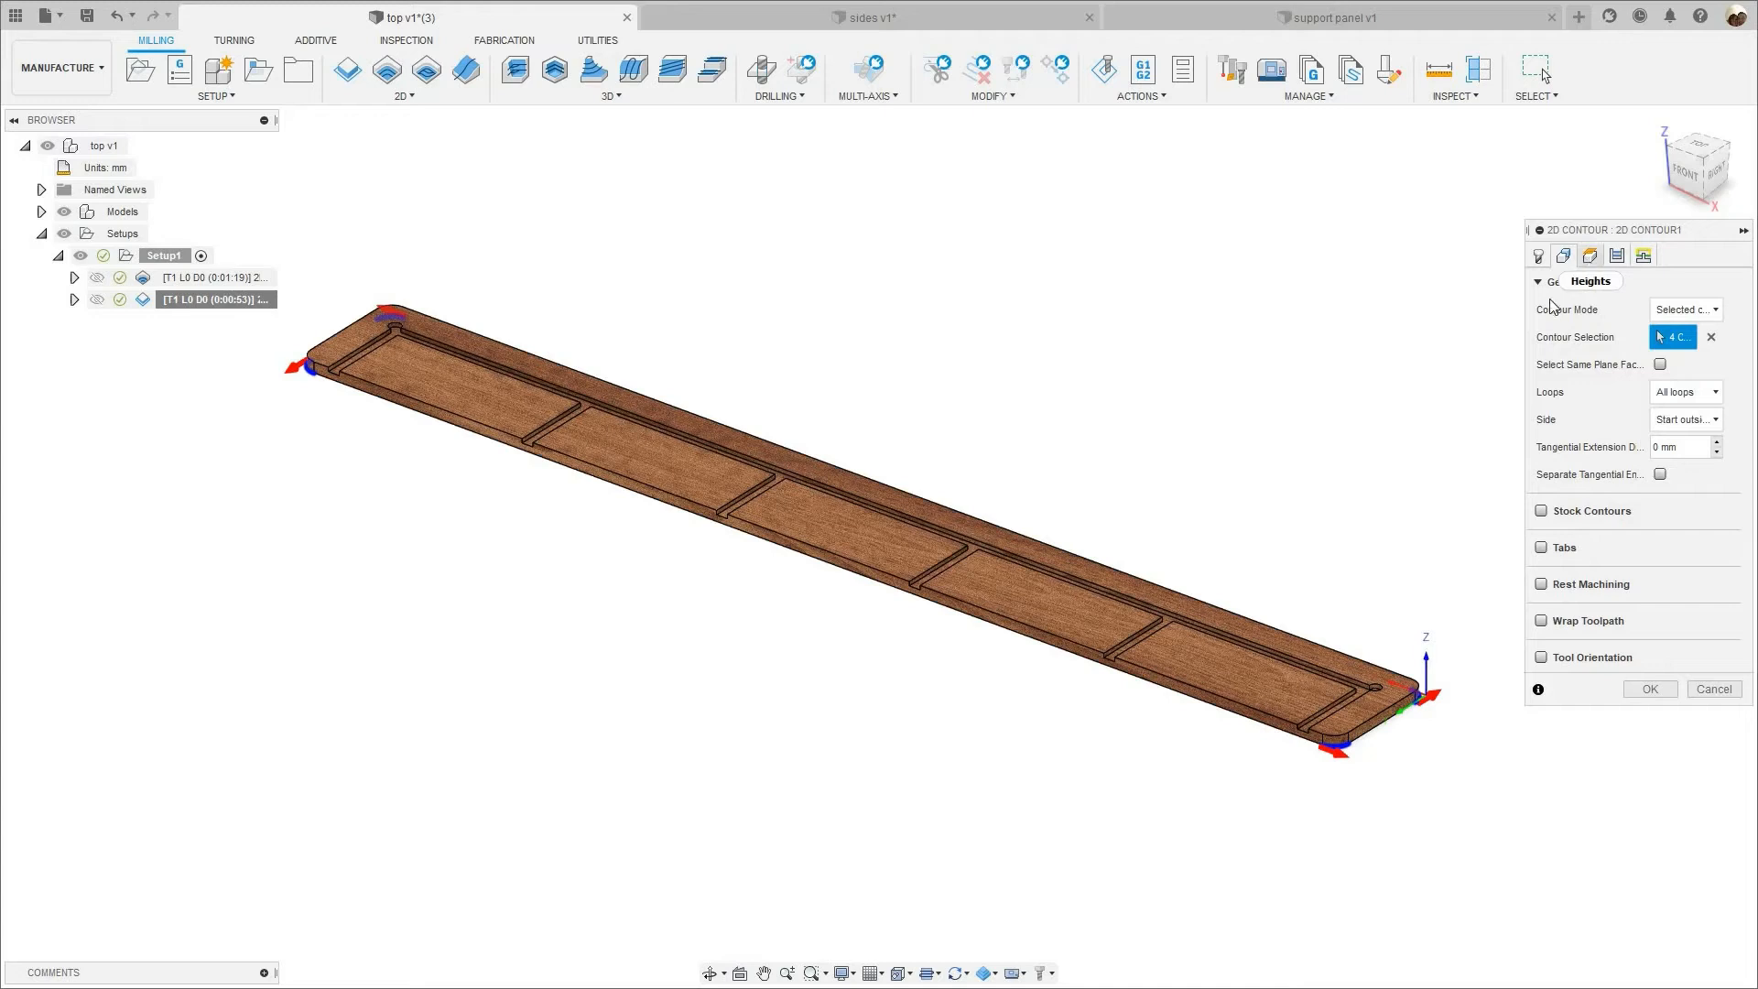
{"action": "scroll", "coordinate": [1401, 655], "scroll_direction": "up", "scroll_amount": 3}
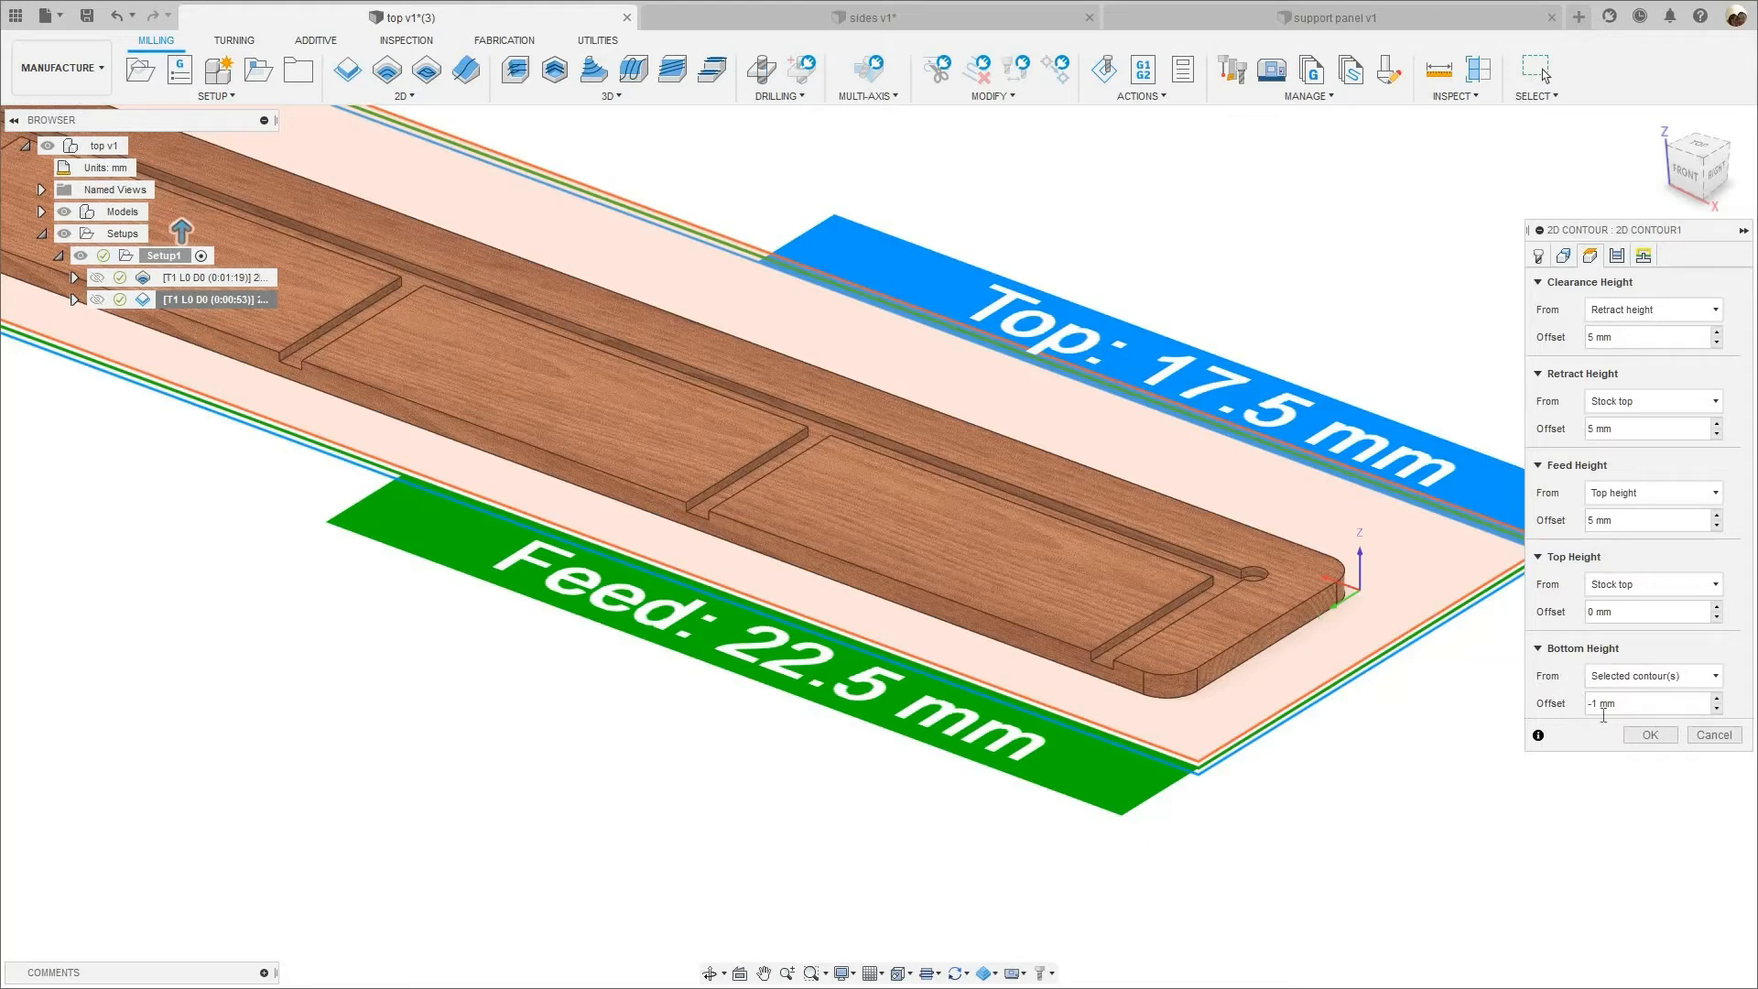
{"action": "scroll", "coordinate": [1135, 575], "scroll_direction": "up", "scroll_amount": 2}
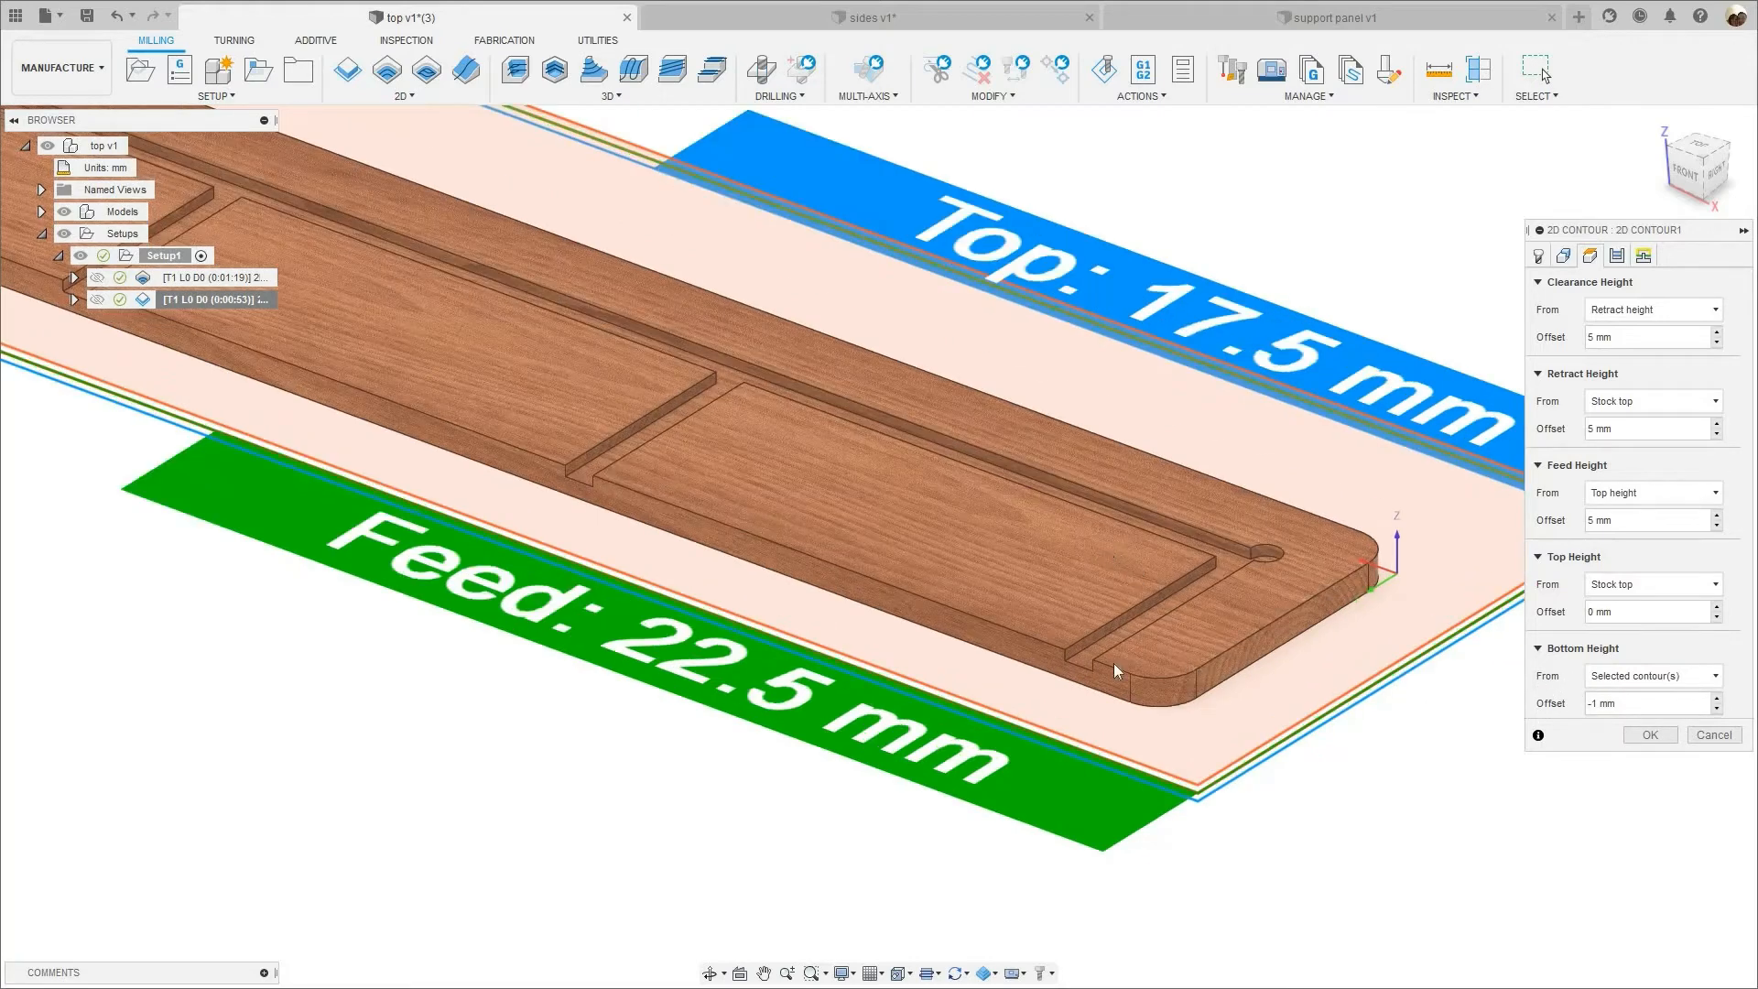
- Review the 2D Contour's passes settings, including Preserve Order, Both Ways and Multiple Depths, against the selected corner arc
{"action": "left_click", "coordinate": [1616, 255]}
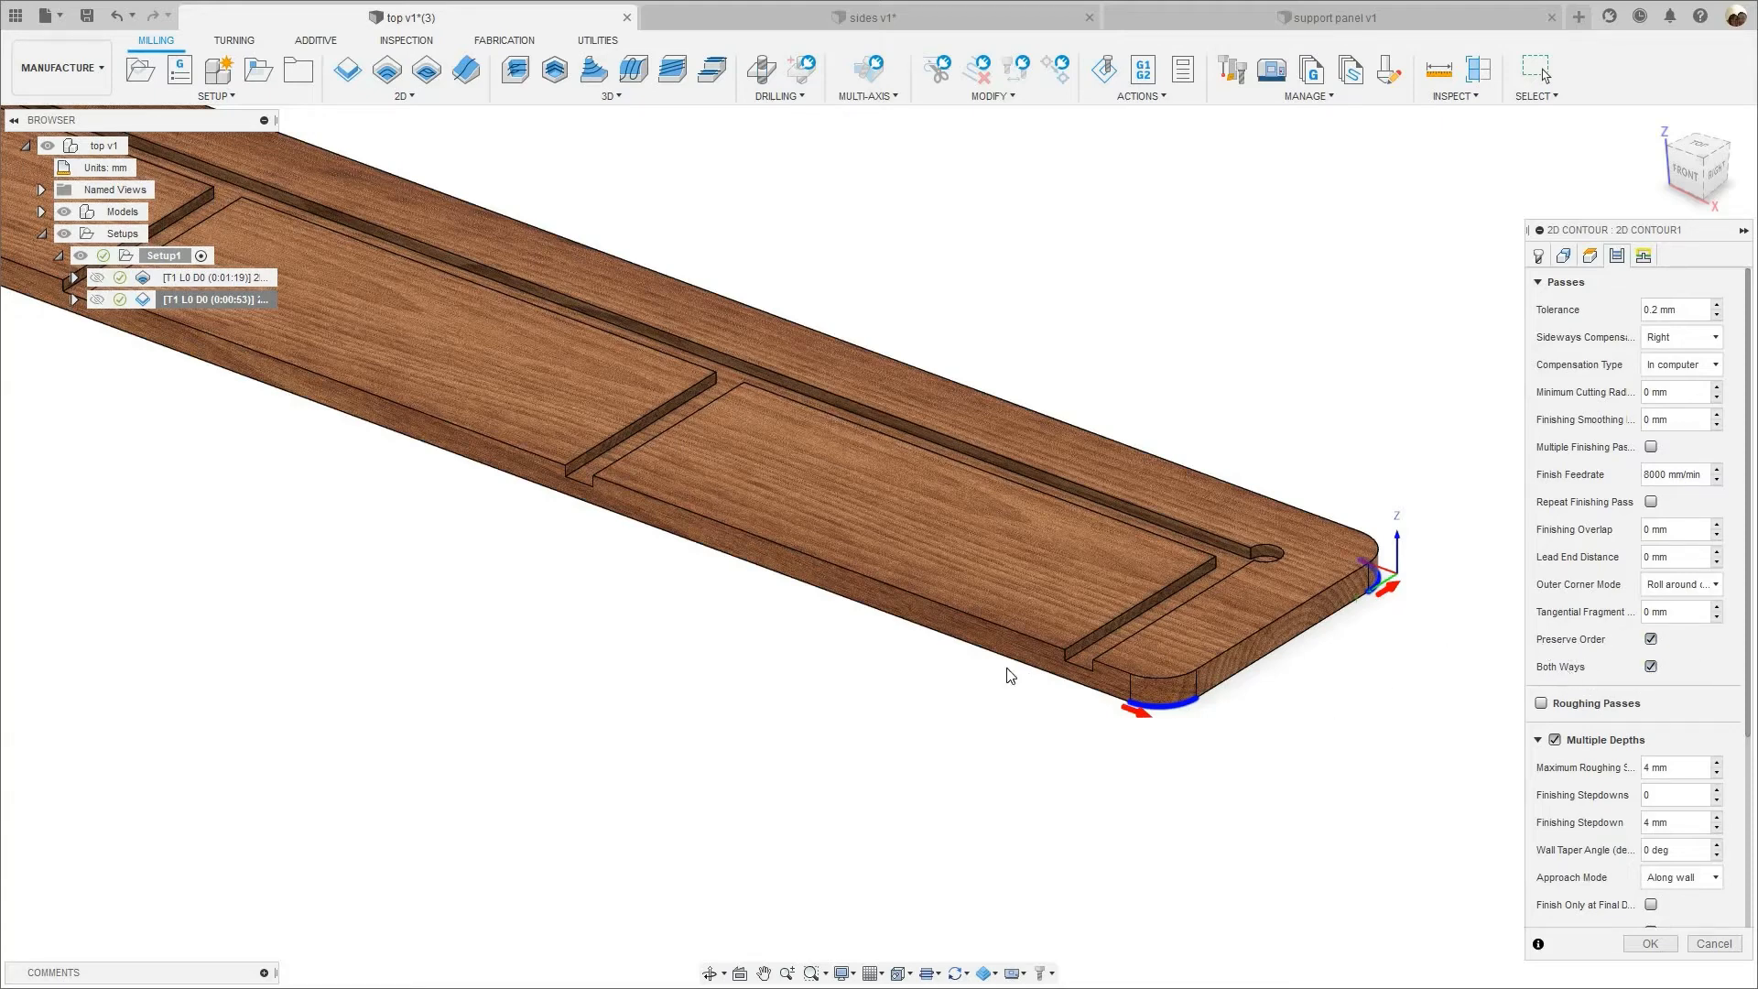
{"action": "scroll", "coordinate": [1190, 654], "scroll_direction": "up", "scroll_amount": 2}
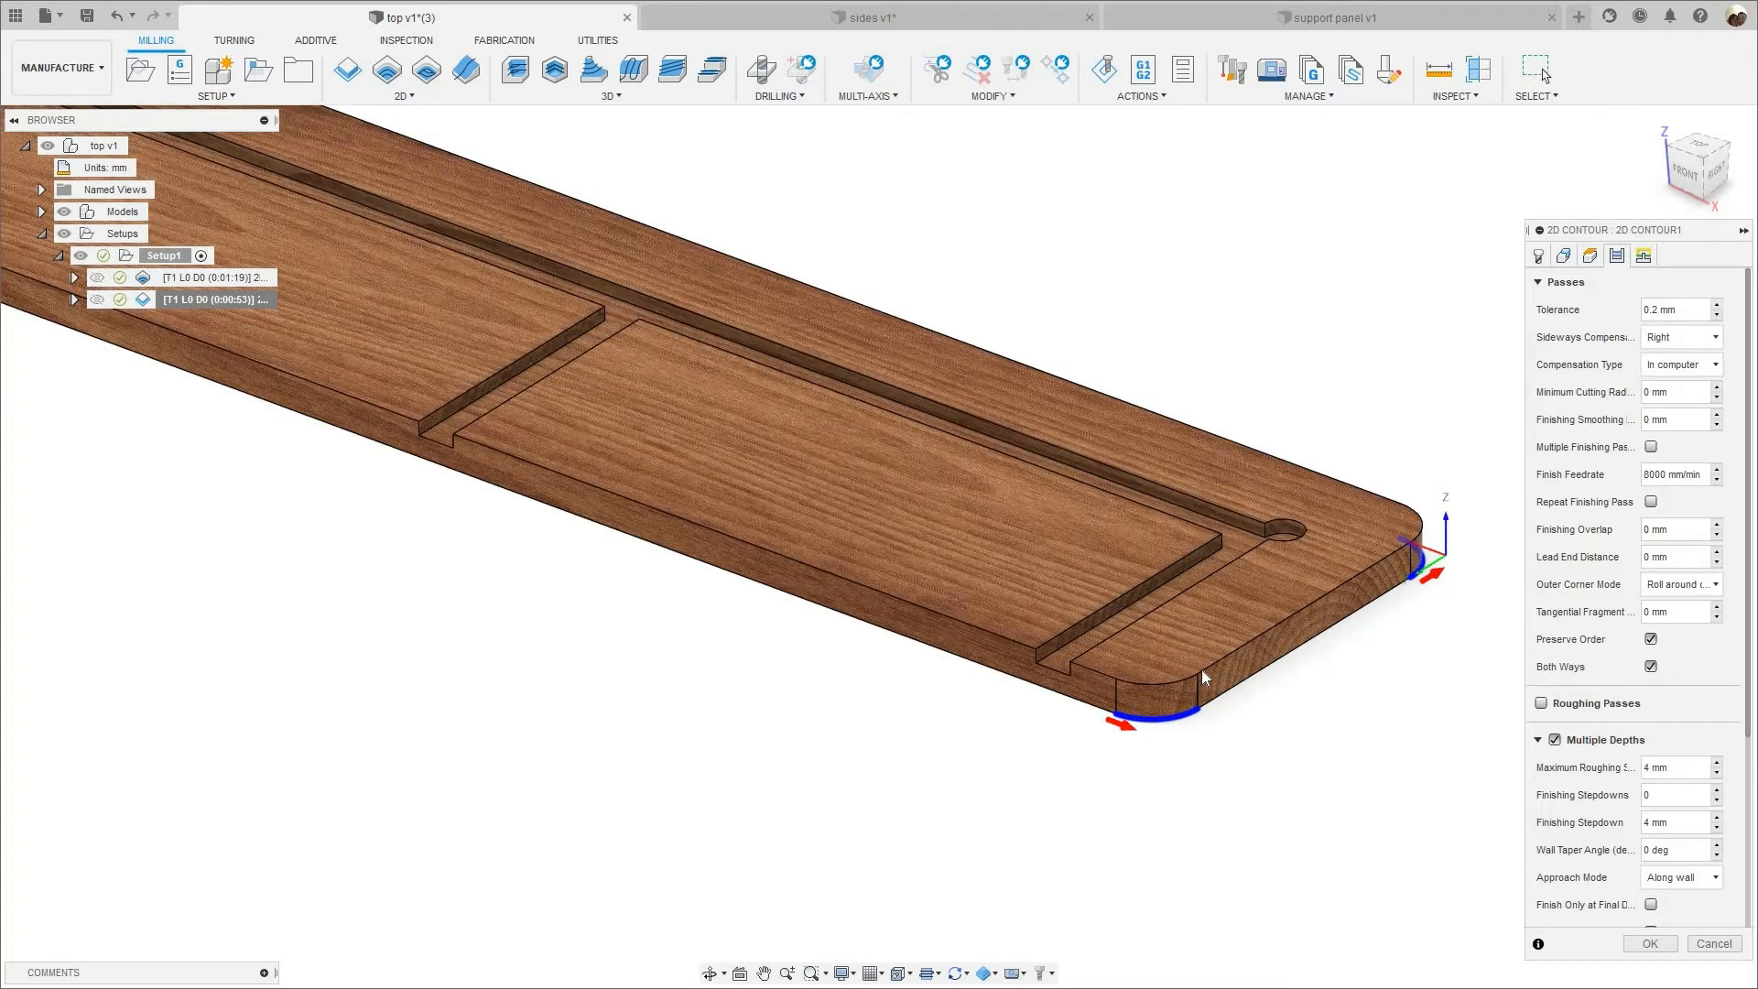
{"action": "scroll", "coordinate": [1202, 675], "scroll_direction": "up", "scroll_amount": 2}
{"action": "scroll", "coordinate": [1107, 711], "scroll_direction": "up", "scroll_amount": 3}
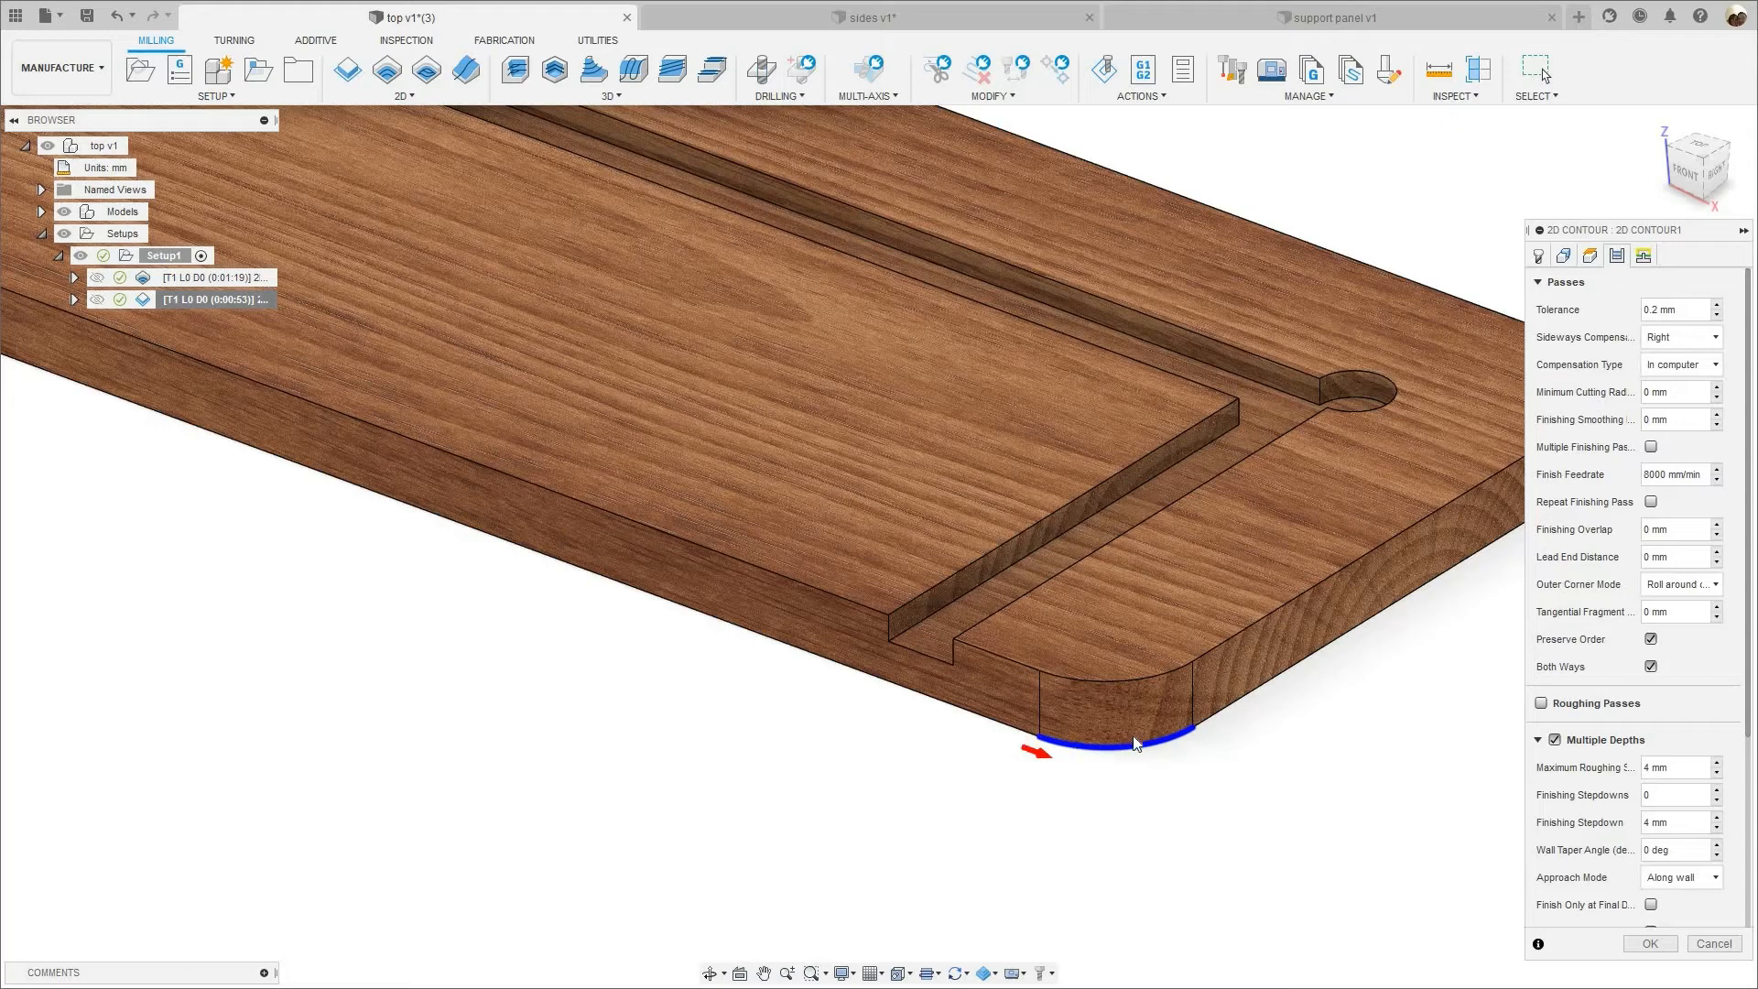
{"action": "scroll", "coordinate": [1107, 720], "scroll_direction": "down", "scroll_amount": 5}
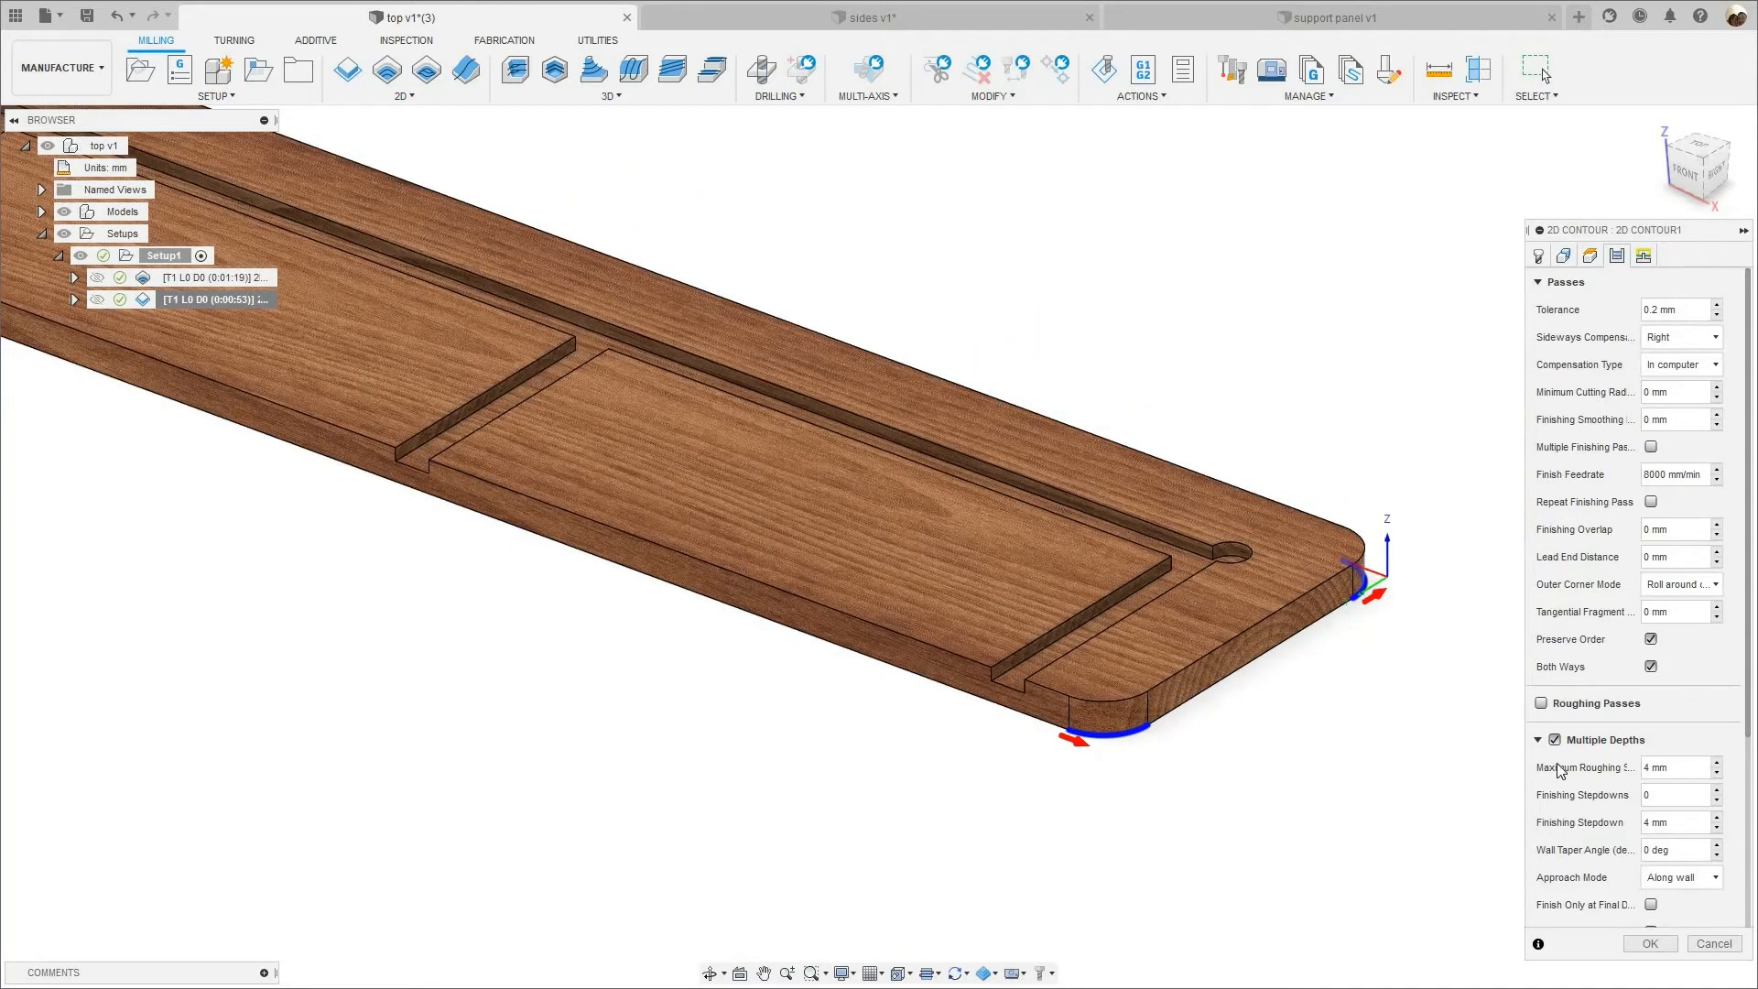
{"action": "scroll", "coordinate": [1625, 769], "scroll_direction": "down", "scroll_amount": 3}
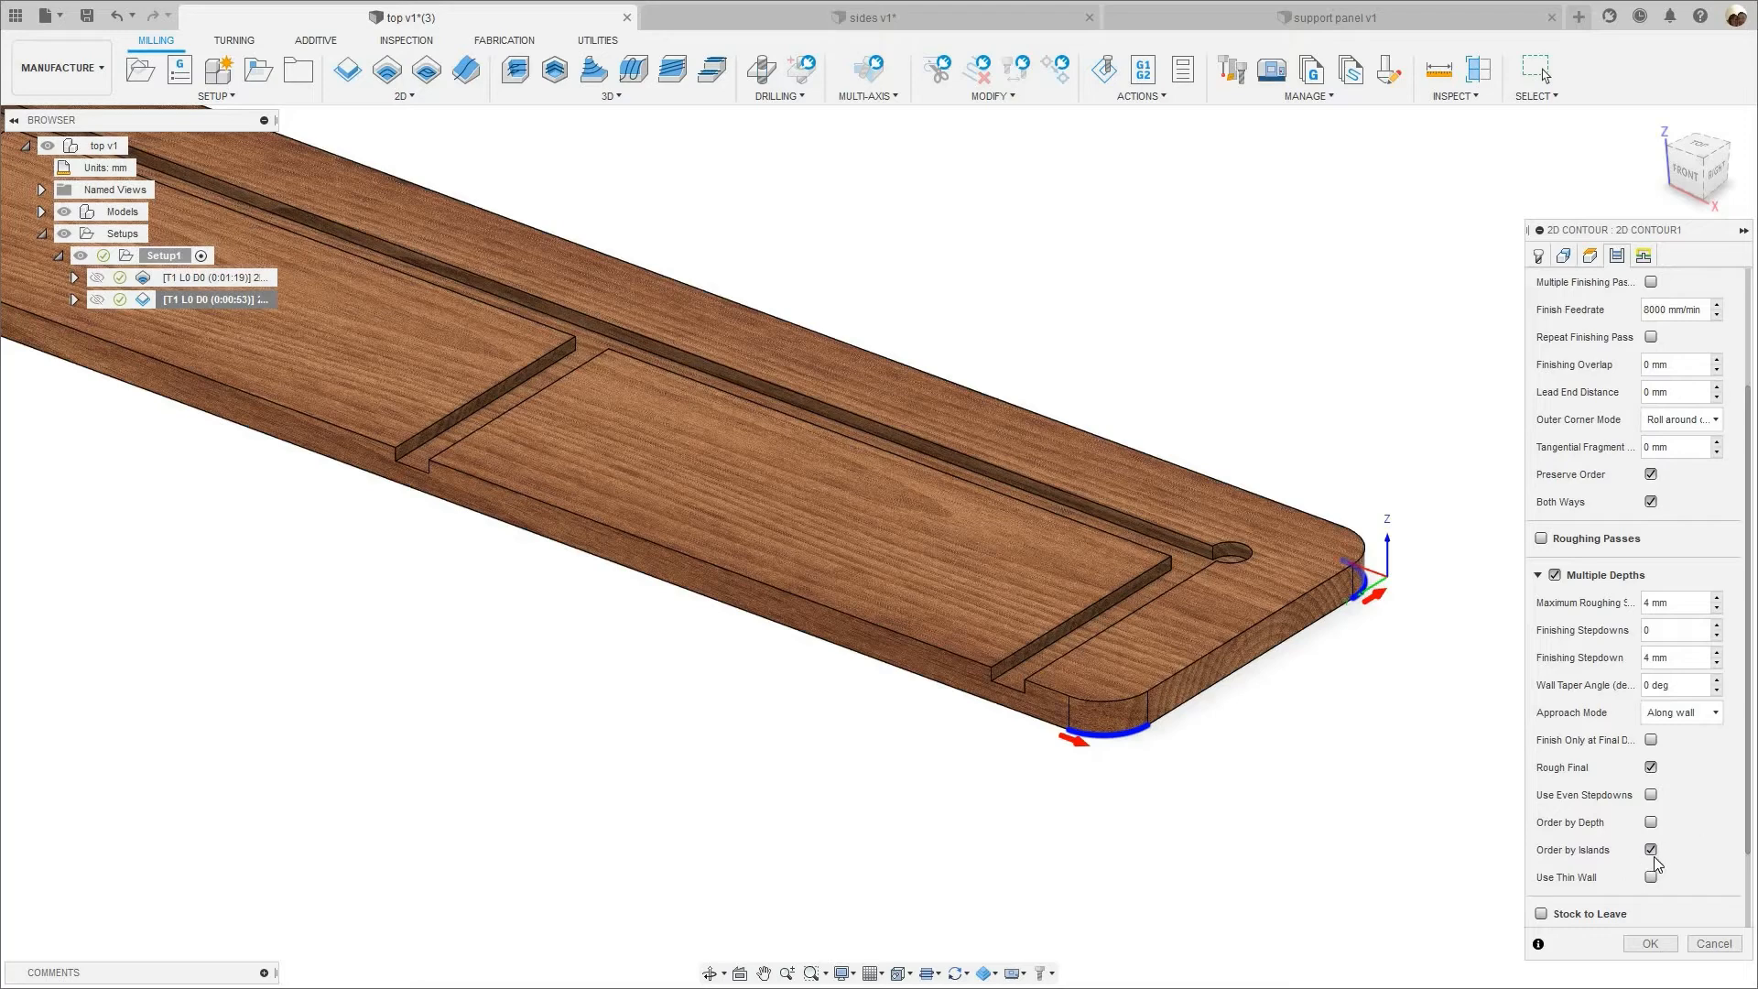
- Turn off Order by Islands in the Multiple Depths options, check the lead-in settings and confirm the 2D Contour
{"action": "left_click", "coordinate": [1650, 767]}
{"action": "left_click", "coordinate": [1650, 795]}
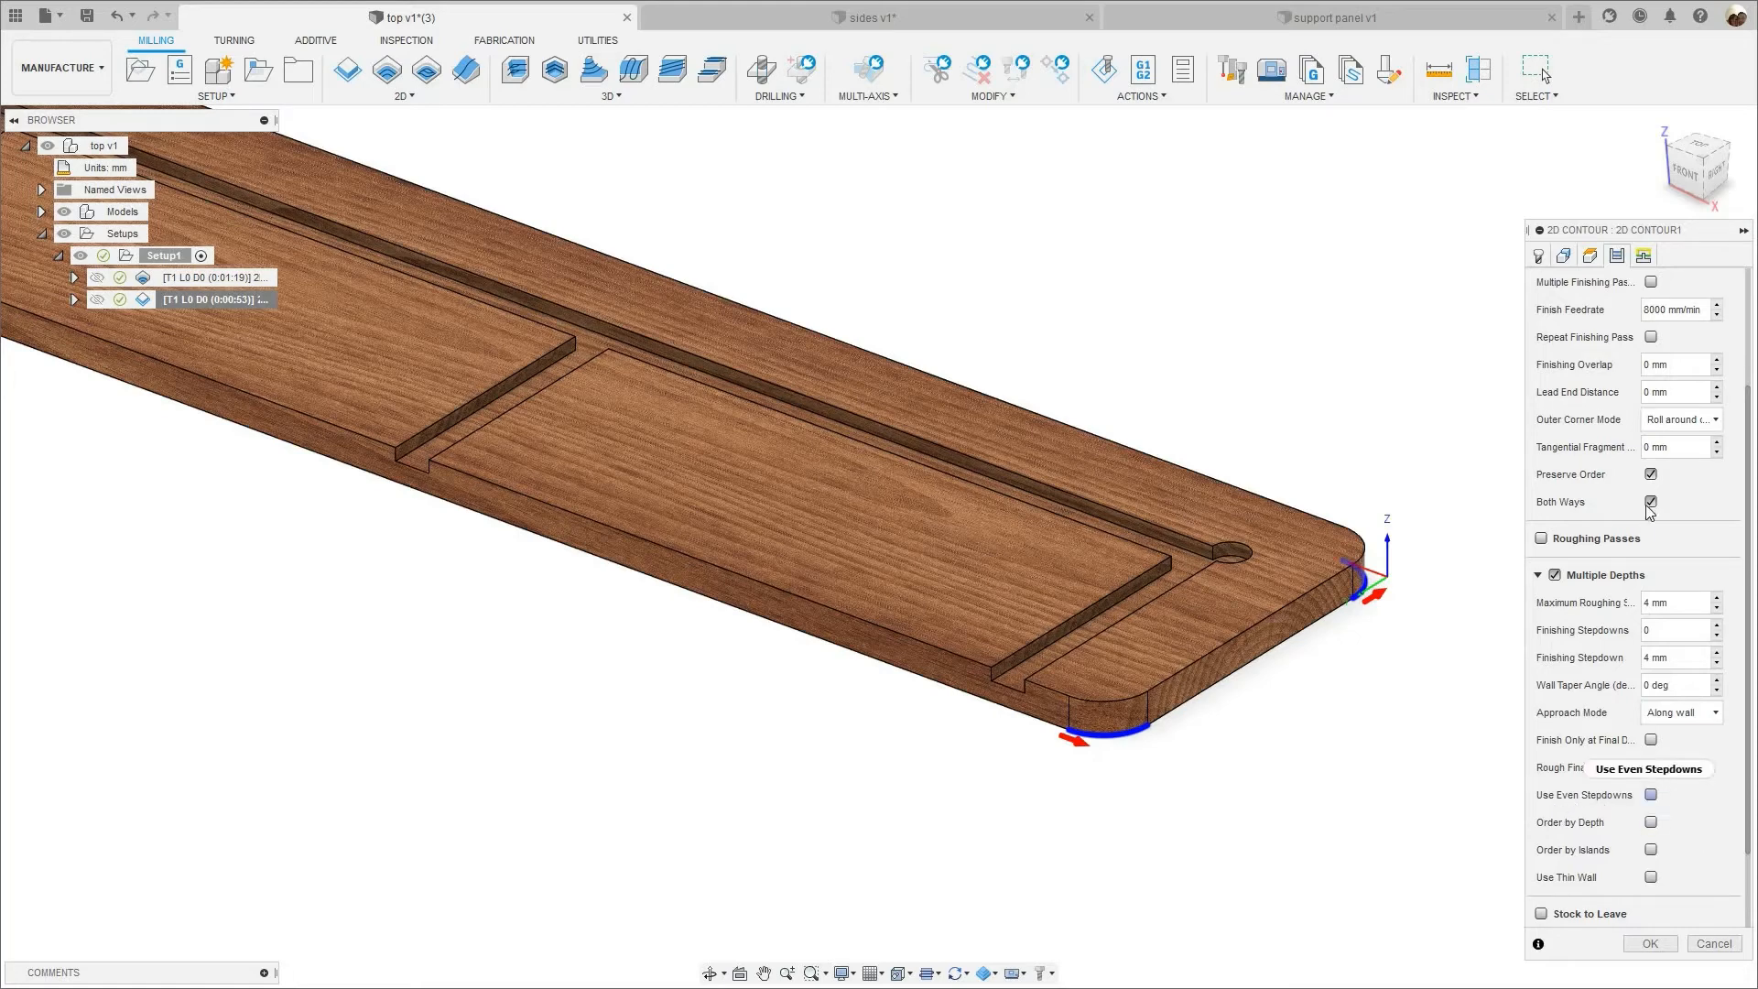
{"action": "left_click", "coordinate": [1644, 256]}
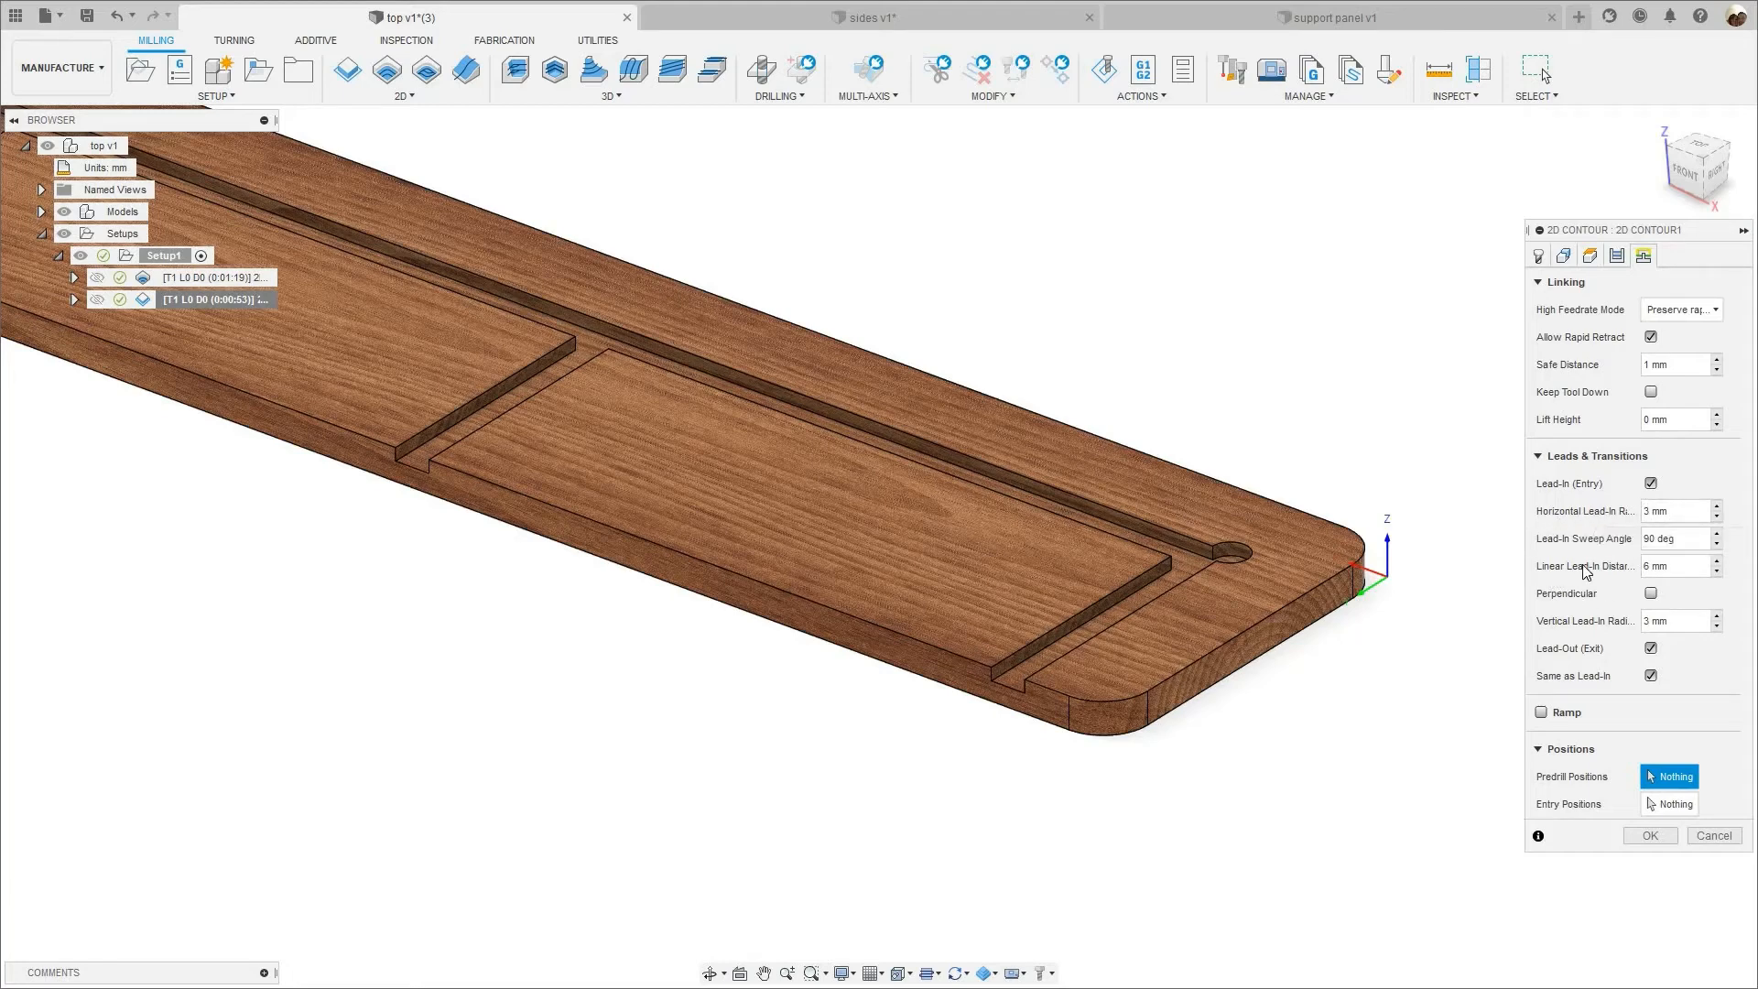
{"action": "left_click", "coordinate": [1647, 836]}
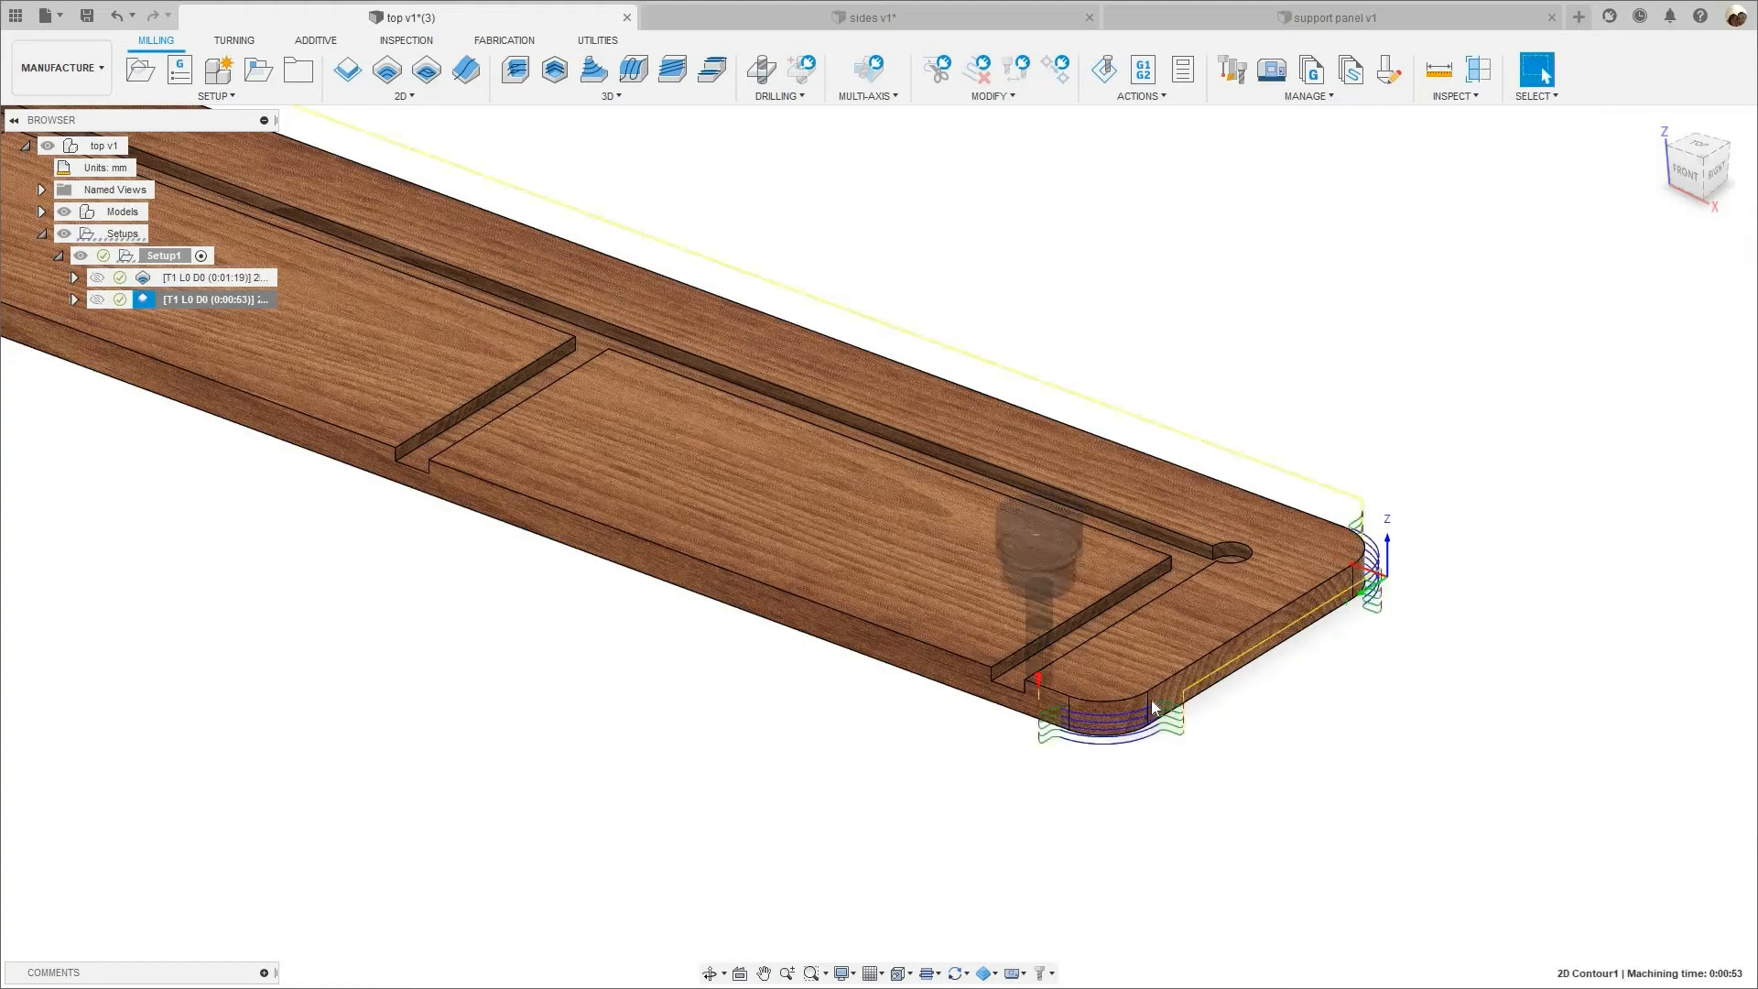
- Examine the contour toolpath around the panel's rounded corners and open the simulation of the 2D Contour operation
{"action": "scroll", "coordinate": [1071, 704], "scroll_direction": "up", "scroll_amount": 4}
{"action": "scroll", "coordinate": [1349, 800], "scroll_direction": "down", "scroll_amount": 5}
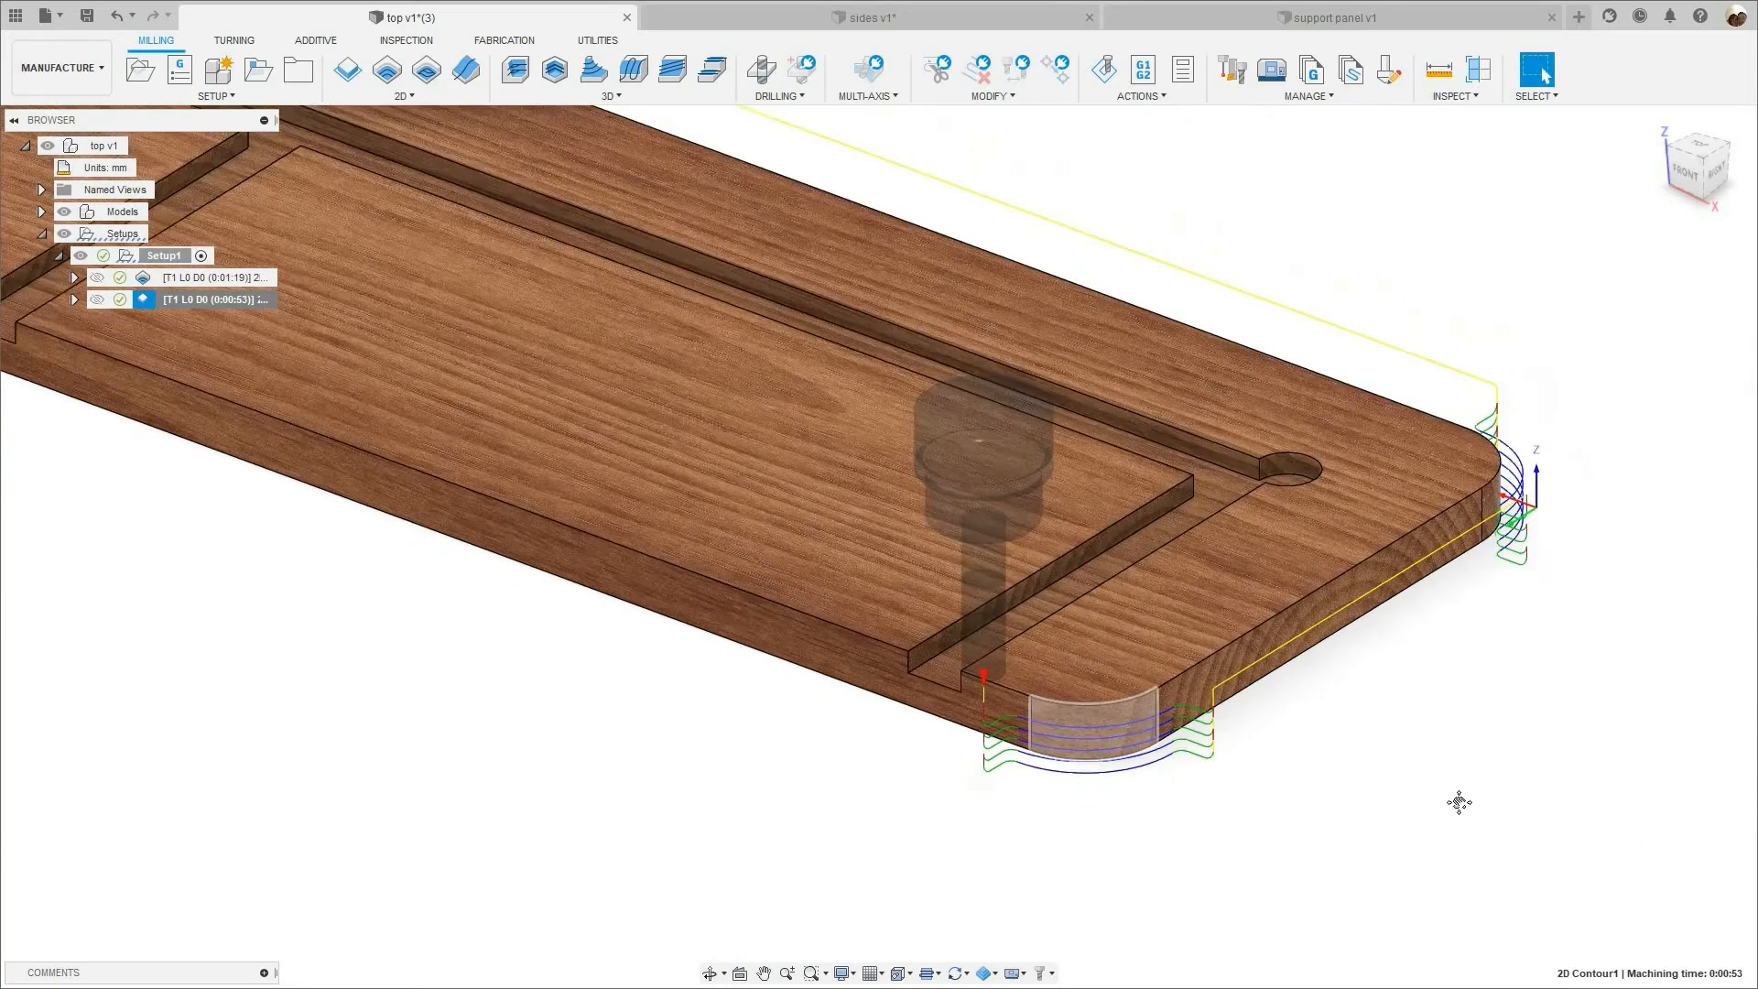
{"action": "scroll", "coordinate": [1524, 810], "scroll_direction": "down", "scroll_amount": 5}
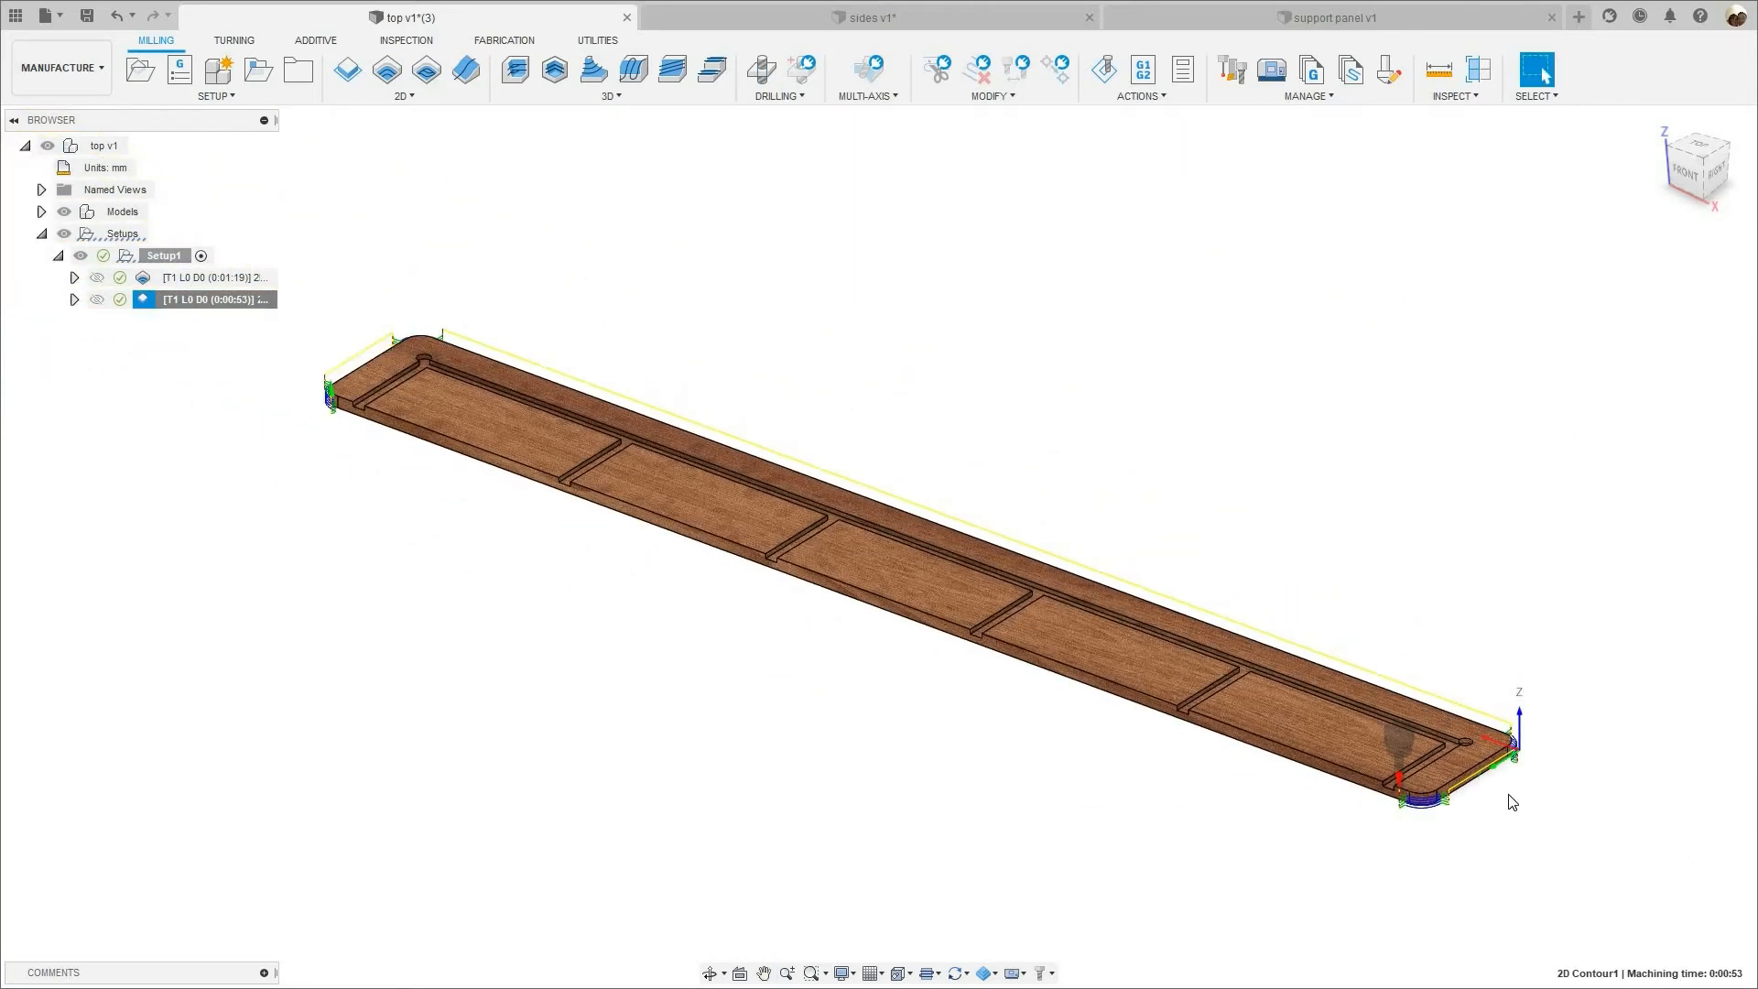
{"action": "scroll", "coordinate": [1511, 802], "scroll_direction": "up", "scroll_amount": 4}
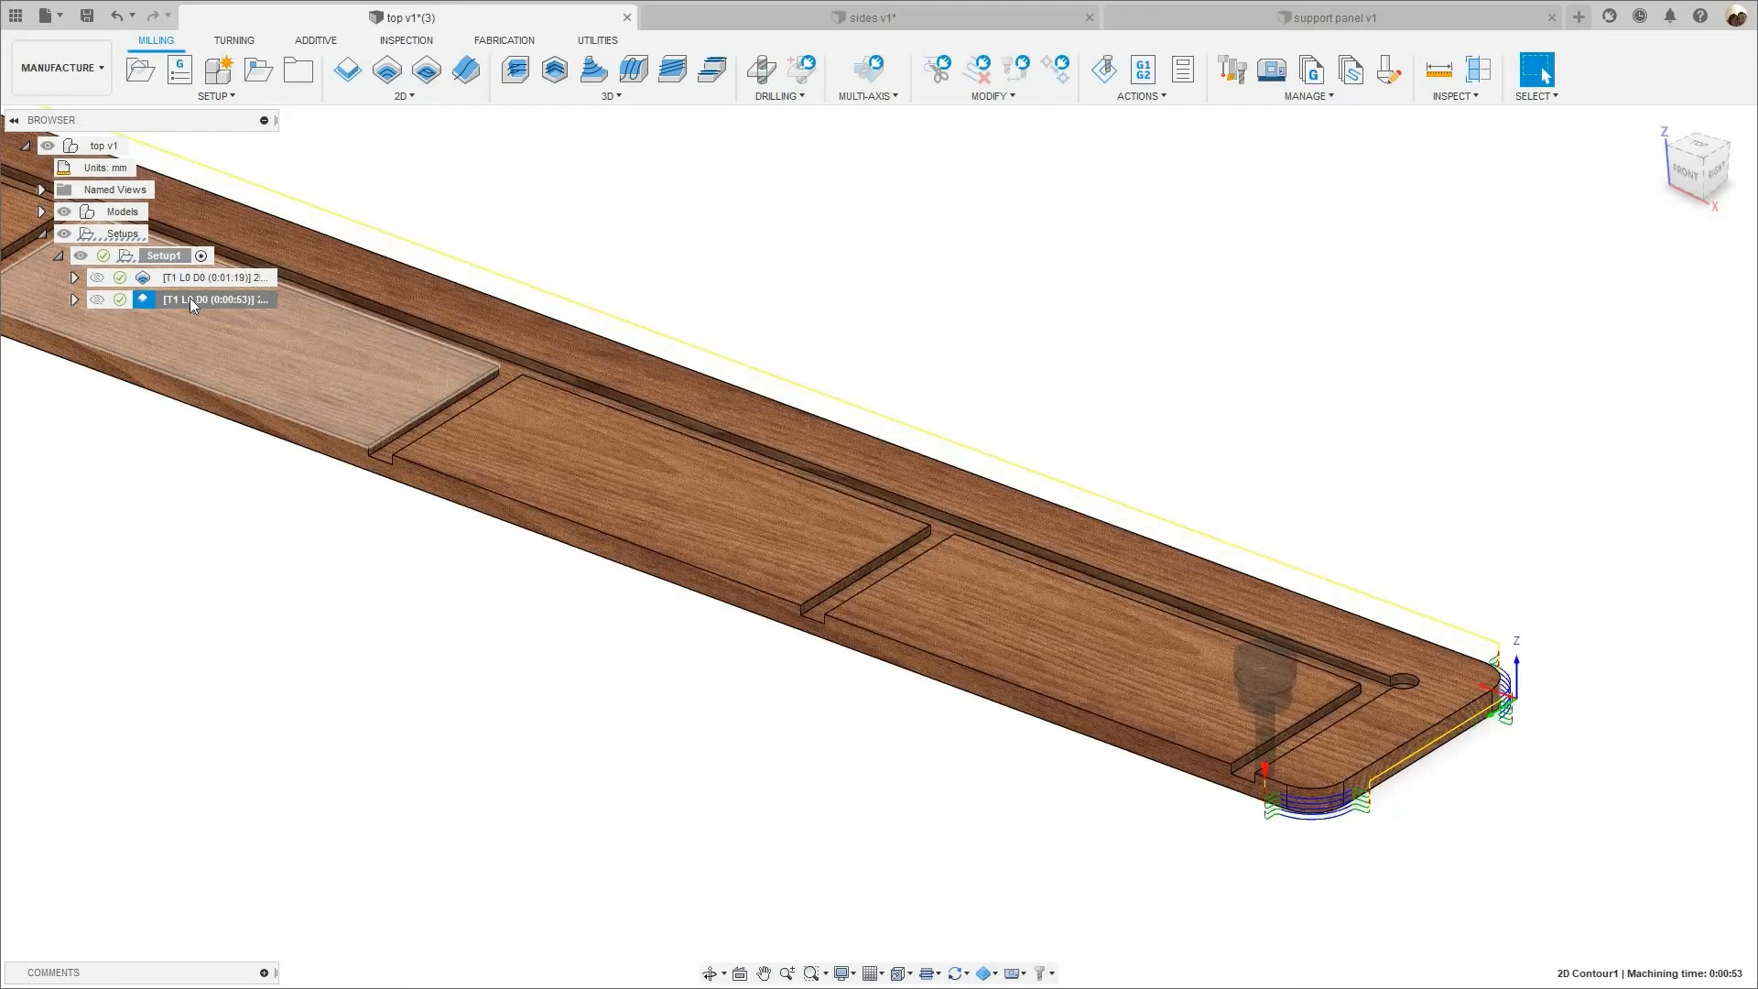
{"action": "right_click", "coordinate": [189, 298]}
{"action": "left_click", "coordinate": [235, 420]}
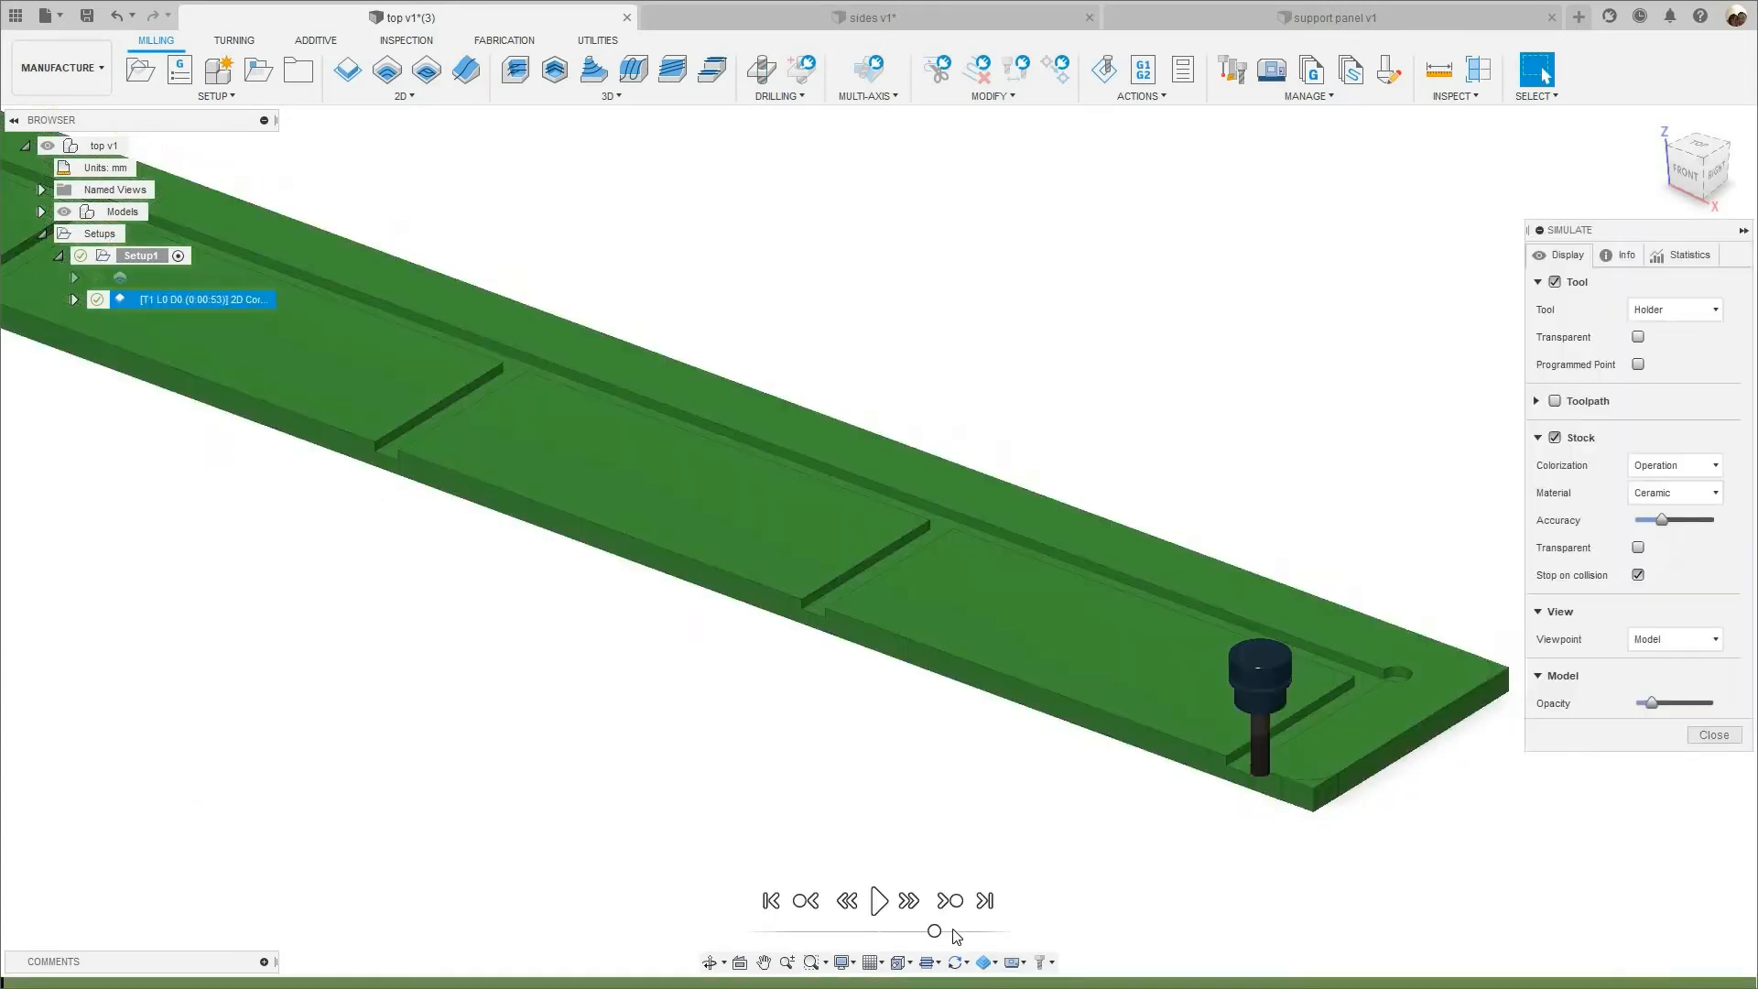
- Play the simulation at a reduced speed and watch the cutter round the first corner in successive depth passes
{"action": "scroll", "coordinate": [929, 936], "scroll_direction": "up", "scroll_amount": 2}
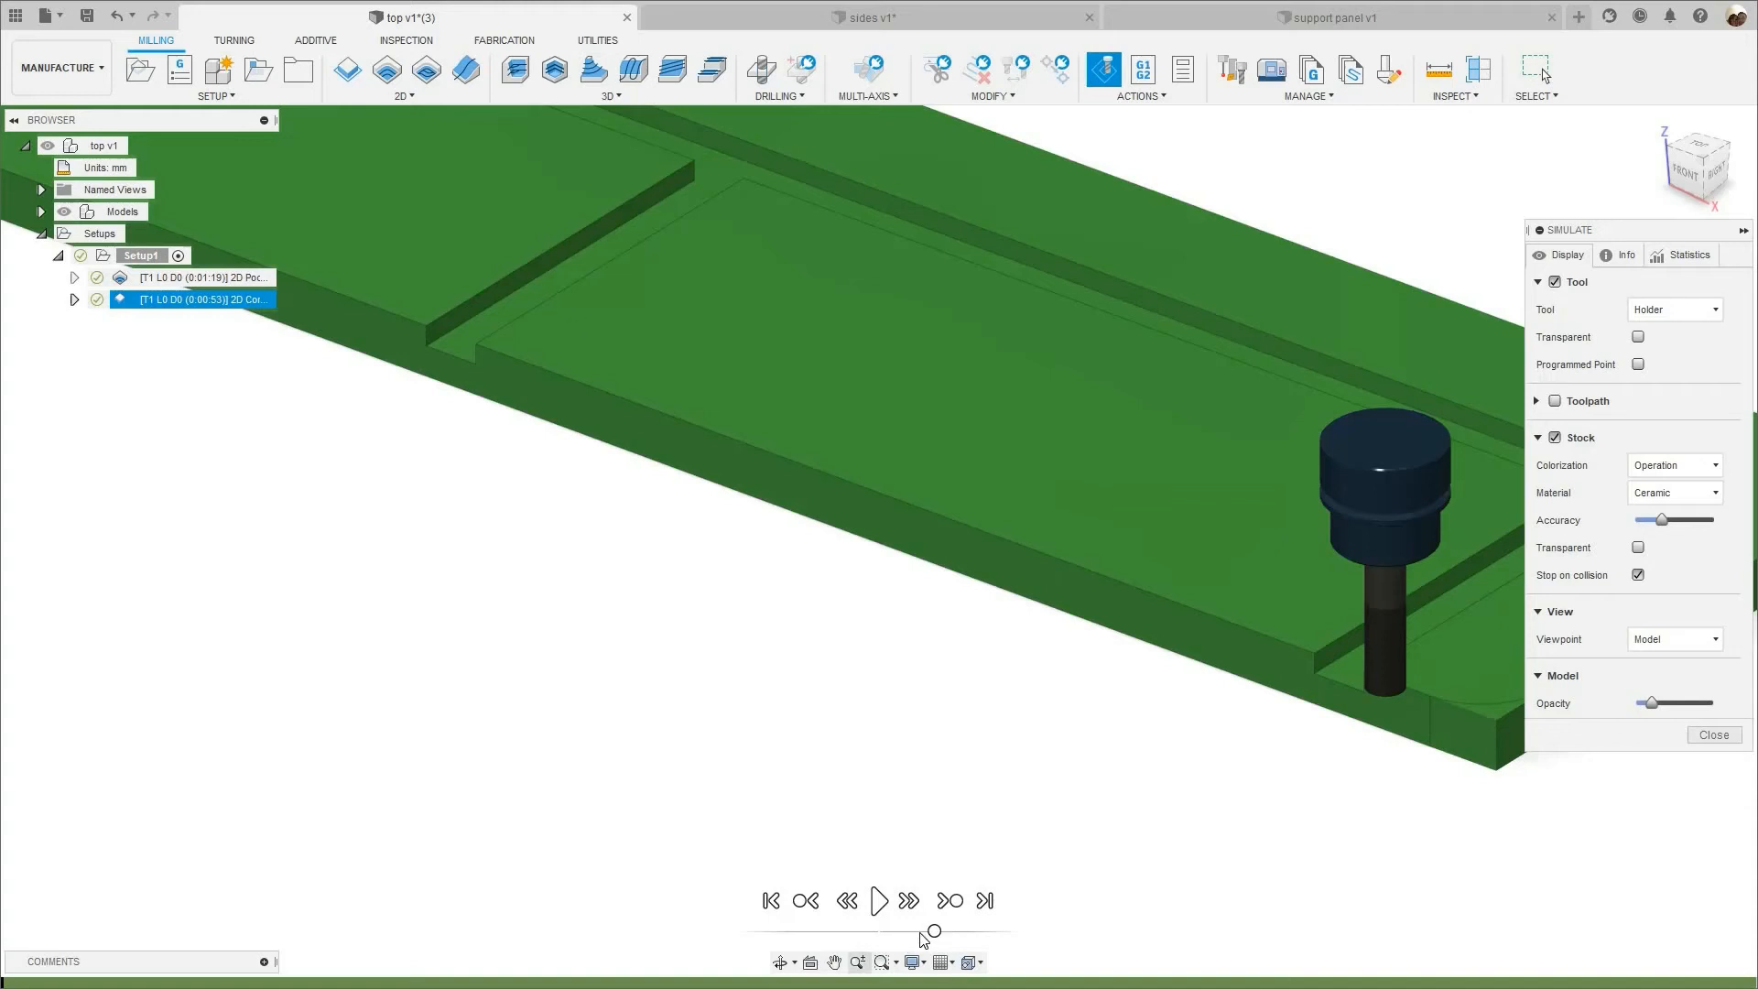
{"action": "middle_click_drag", "start_coordinate": [1278, 633], "coordinate": [1023, 671]}
{"action": "scroll", "coordinate": [1018, 677], "scroll_direction": "up", "scroll_amount": 5}
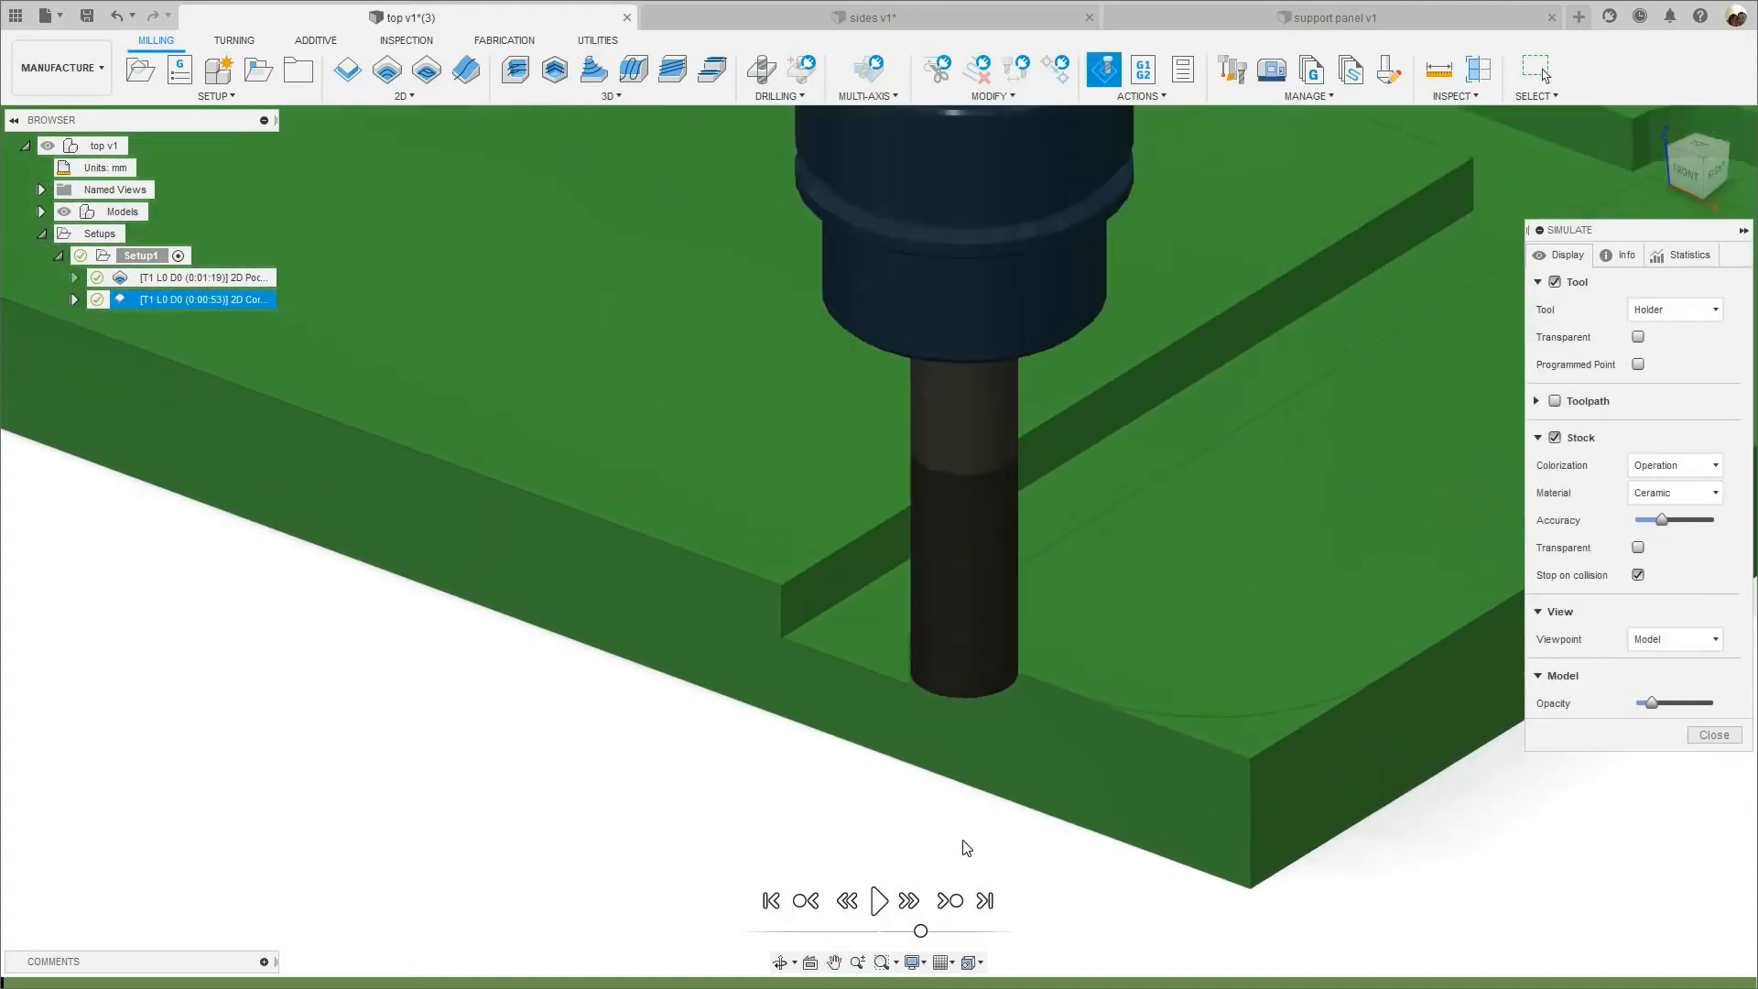
{"action": "scroll", "coordinate": [886, 901], "scroll_direction": "down", "scroll_amount": 3}
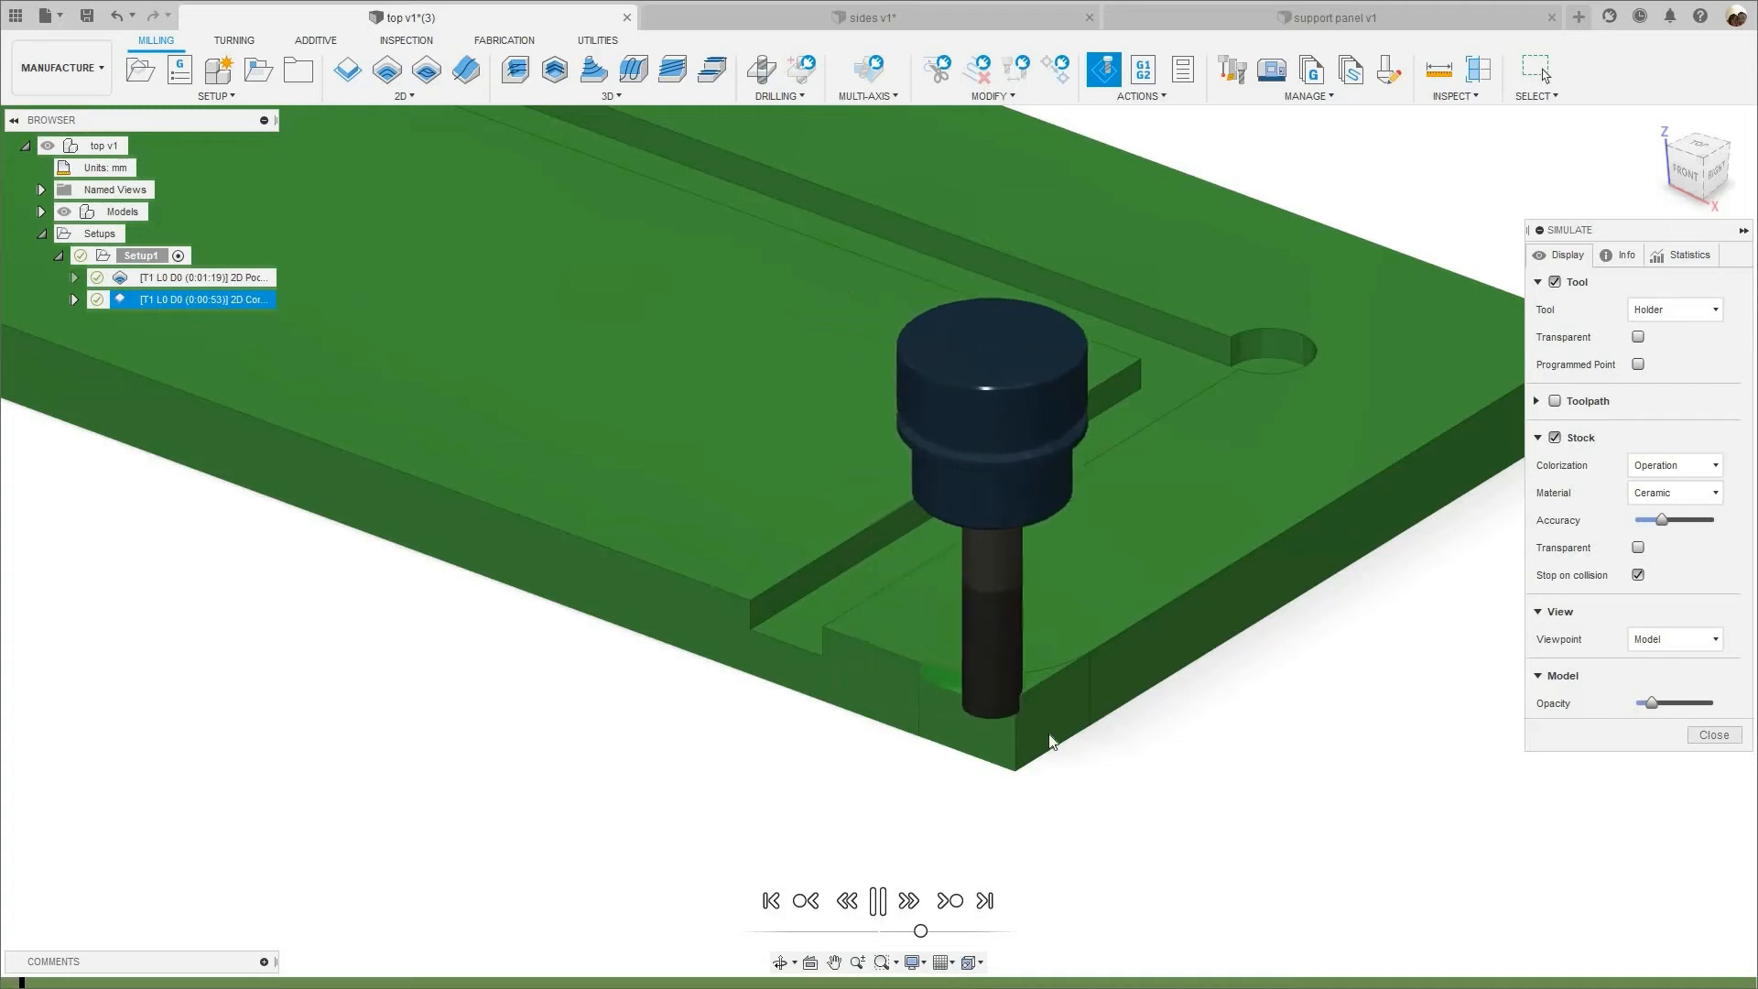
{"action": "scroll", "coordinate": [1052, 738], "scroll_direction": "up", "scroll_amount": 1}
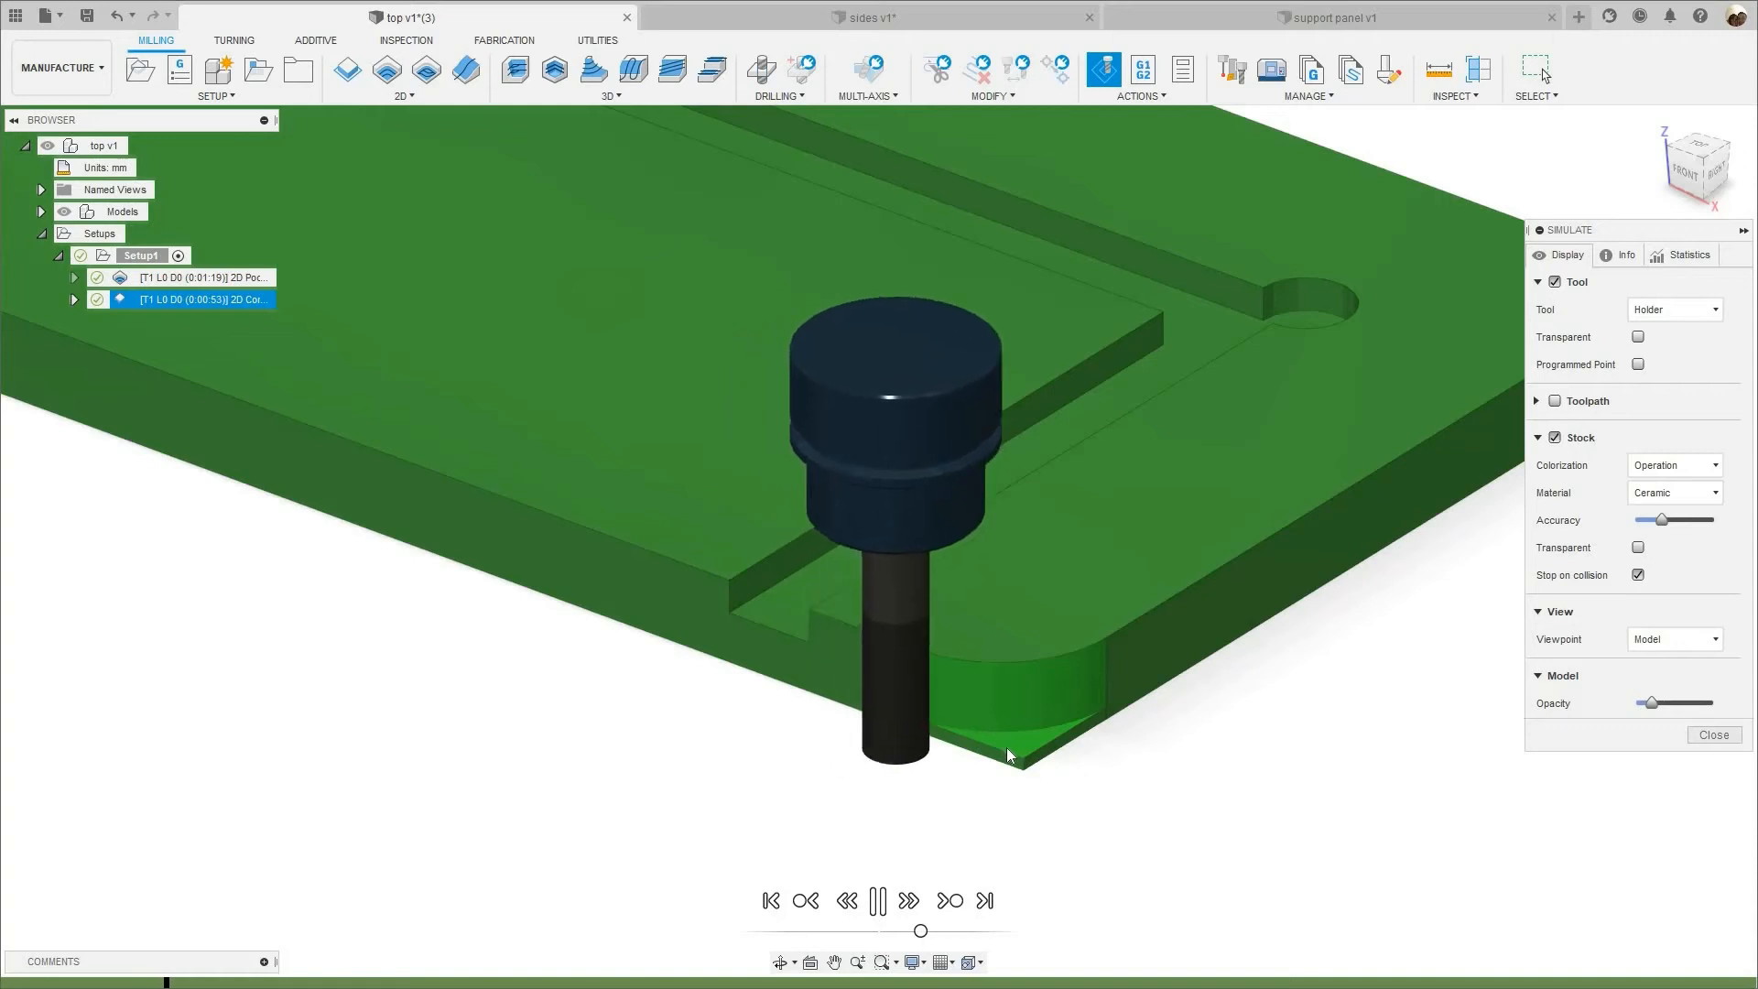
{"action": "scroll", "coordinate": [1021, 754], "scroll_direction": "down", "scroll_amount": 1}
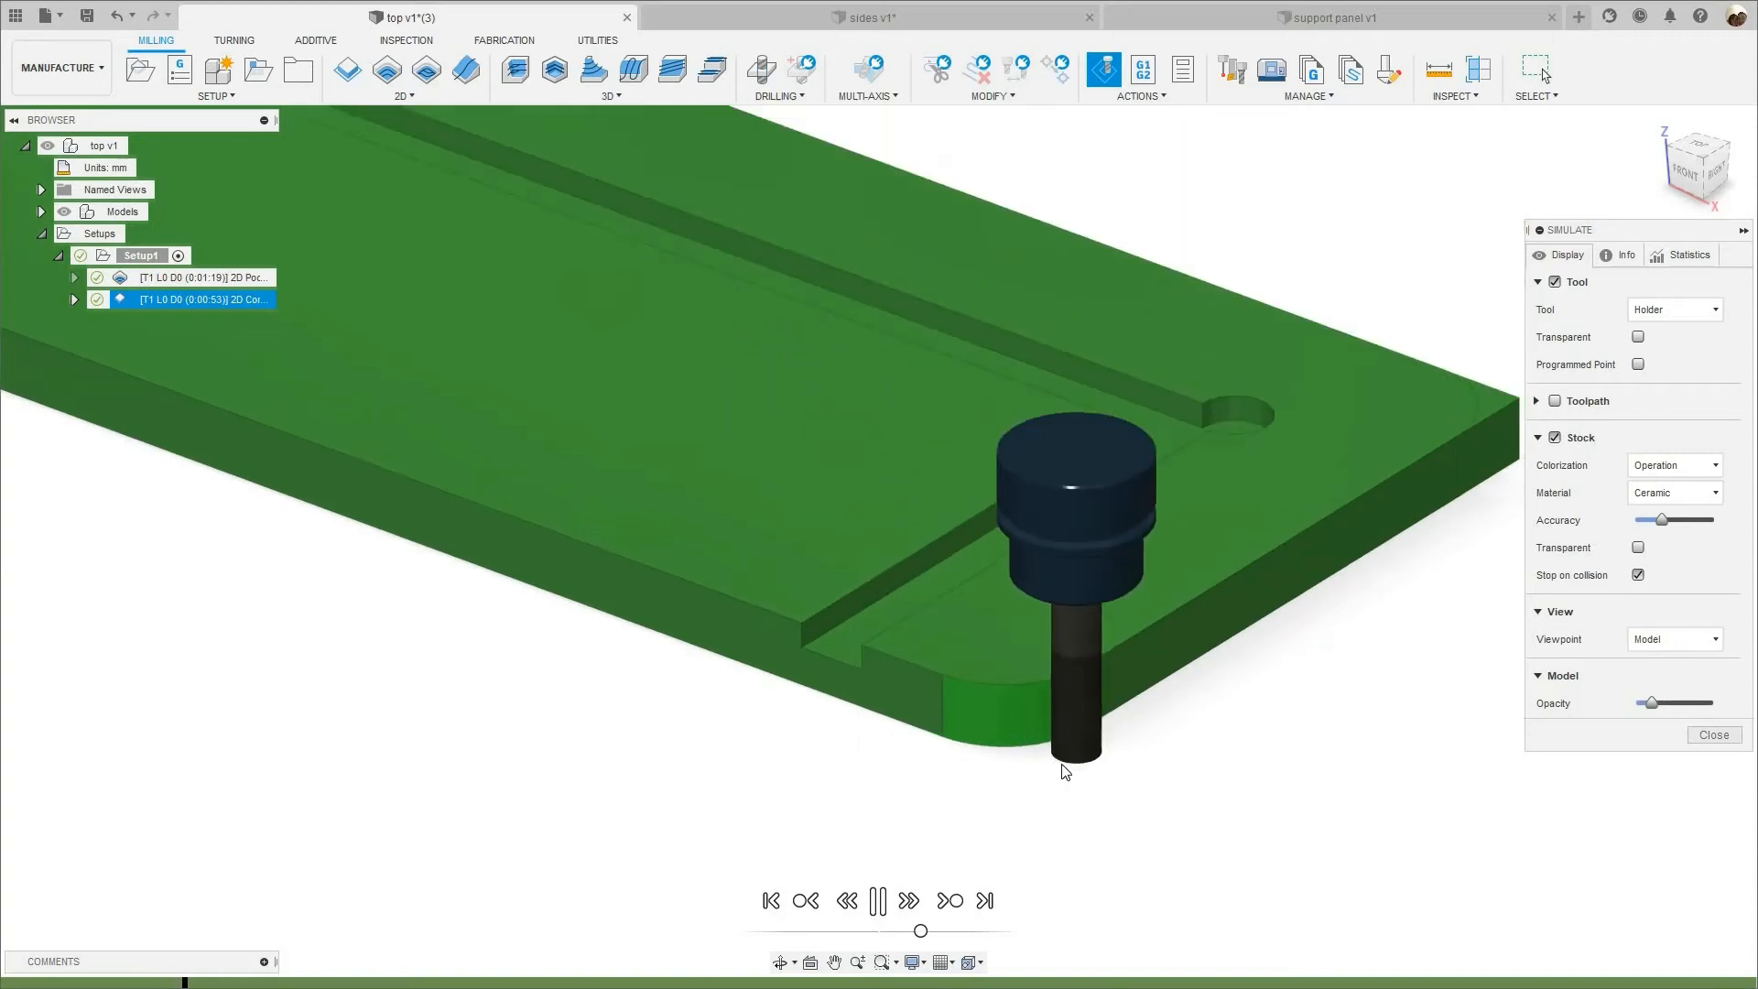
- Follow the cutter to the second corner at the origin end and watch it being rounded
{"action": "scroll", "coordinate": [1047, 843], "scroll_direction": "down", "scroll_amount": 4}
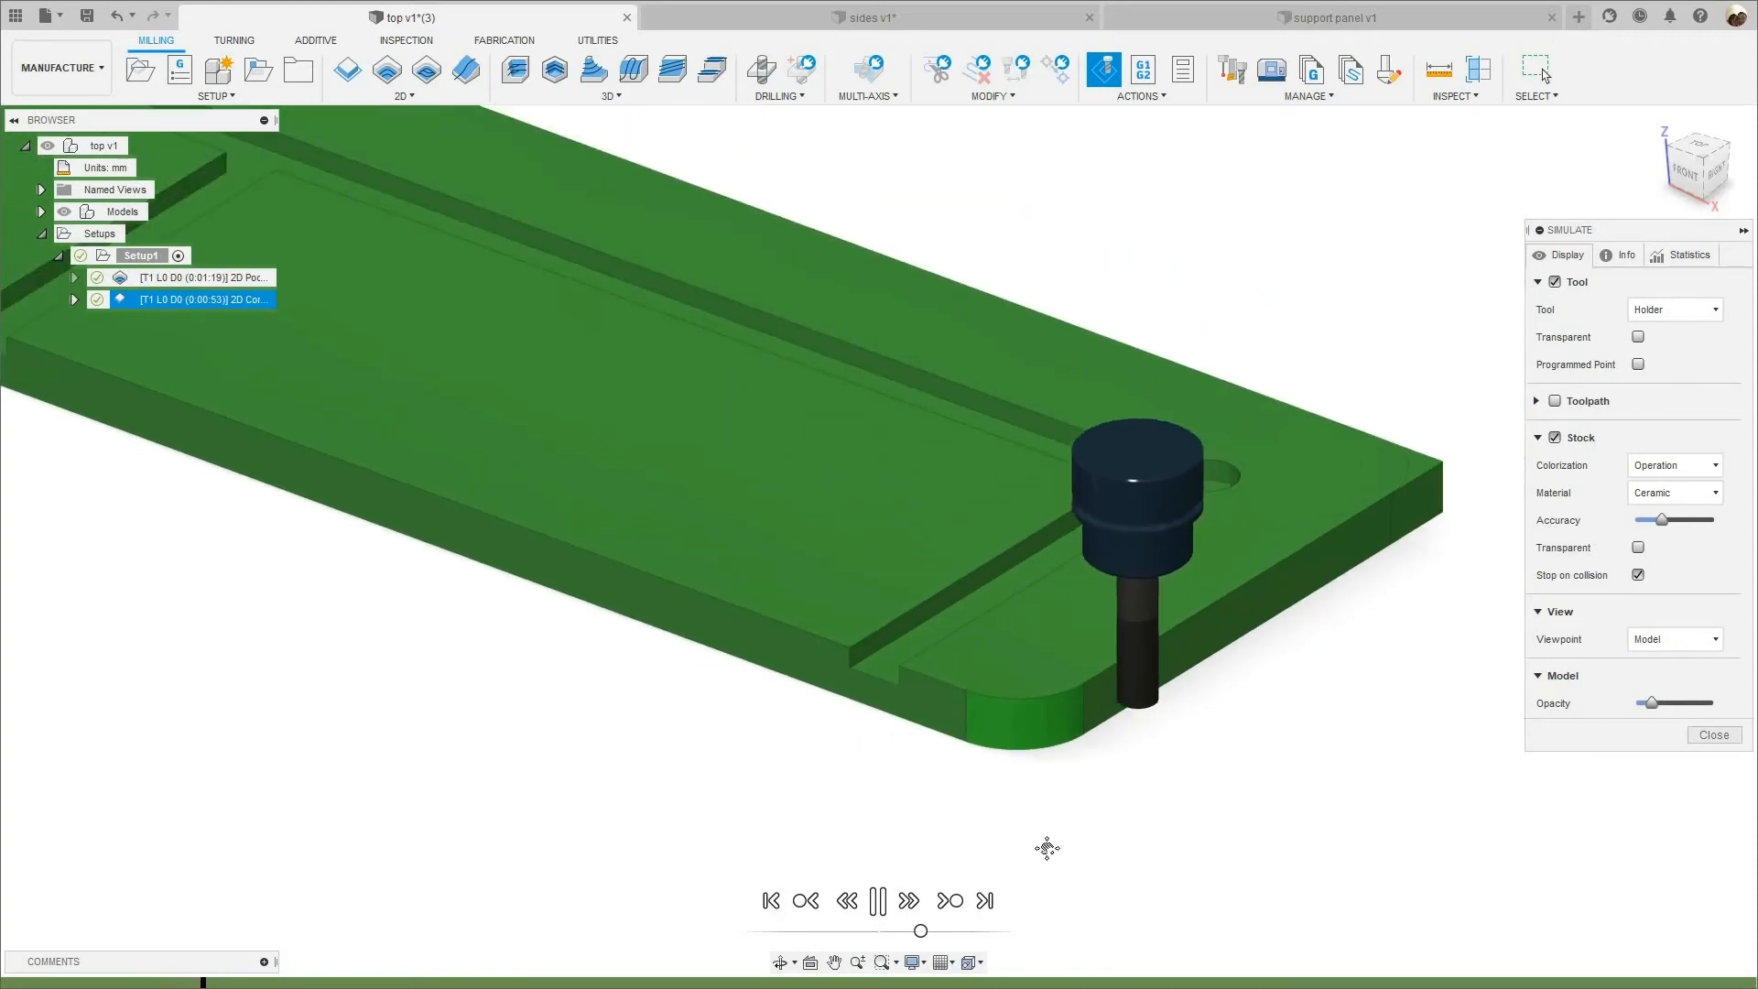
{"action": "scroll", "coordinate": [1196, 718], "scroll_direction": "up", "scroll_amount": 6}
{"action": "scroll", "coordinate": [992, 651], "scroll_direction": "up", "scroll_amount": 2}
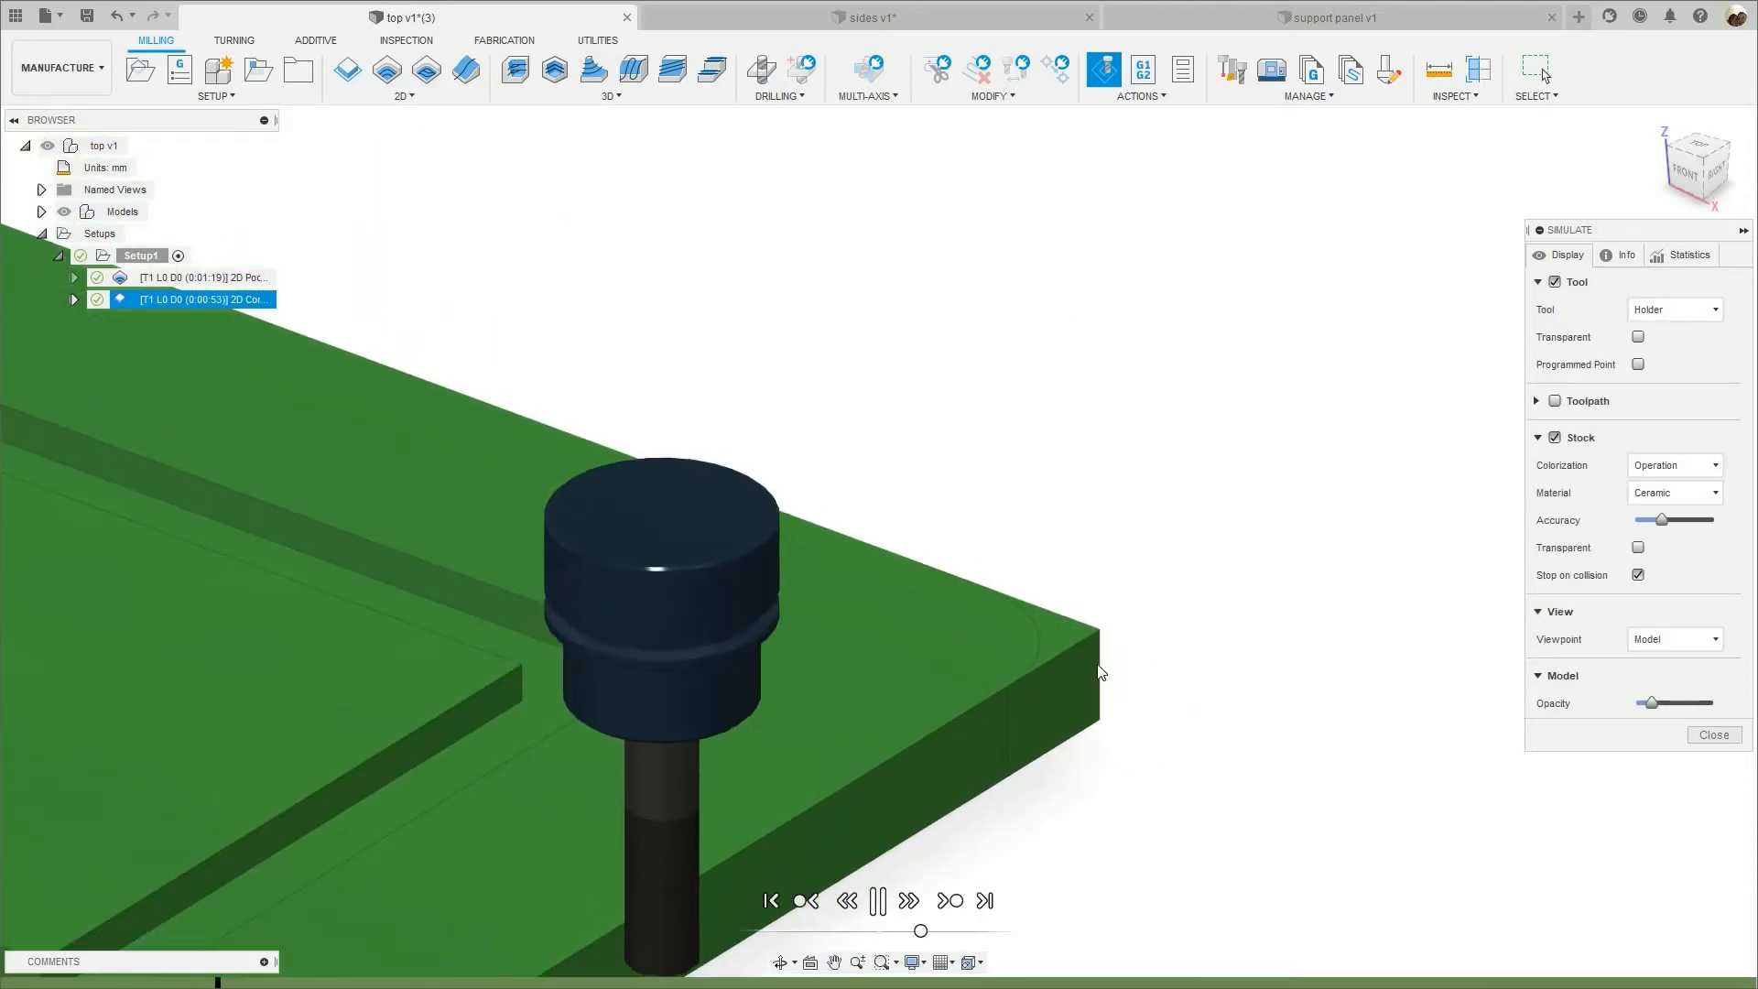
{"action": "scroll", "coordinate": [1102, 668], "scroll_direction": "down", "scroll_amount": 1}
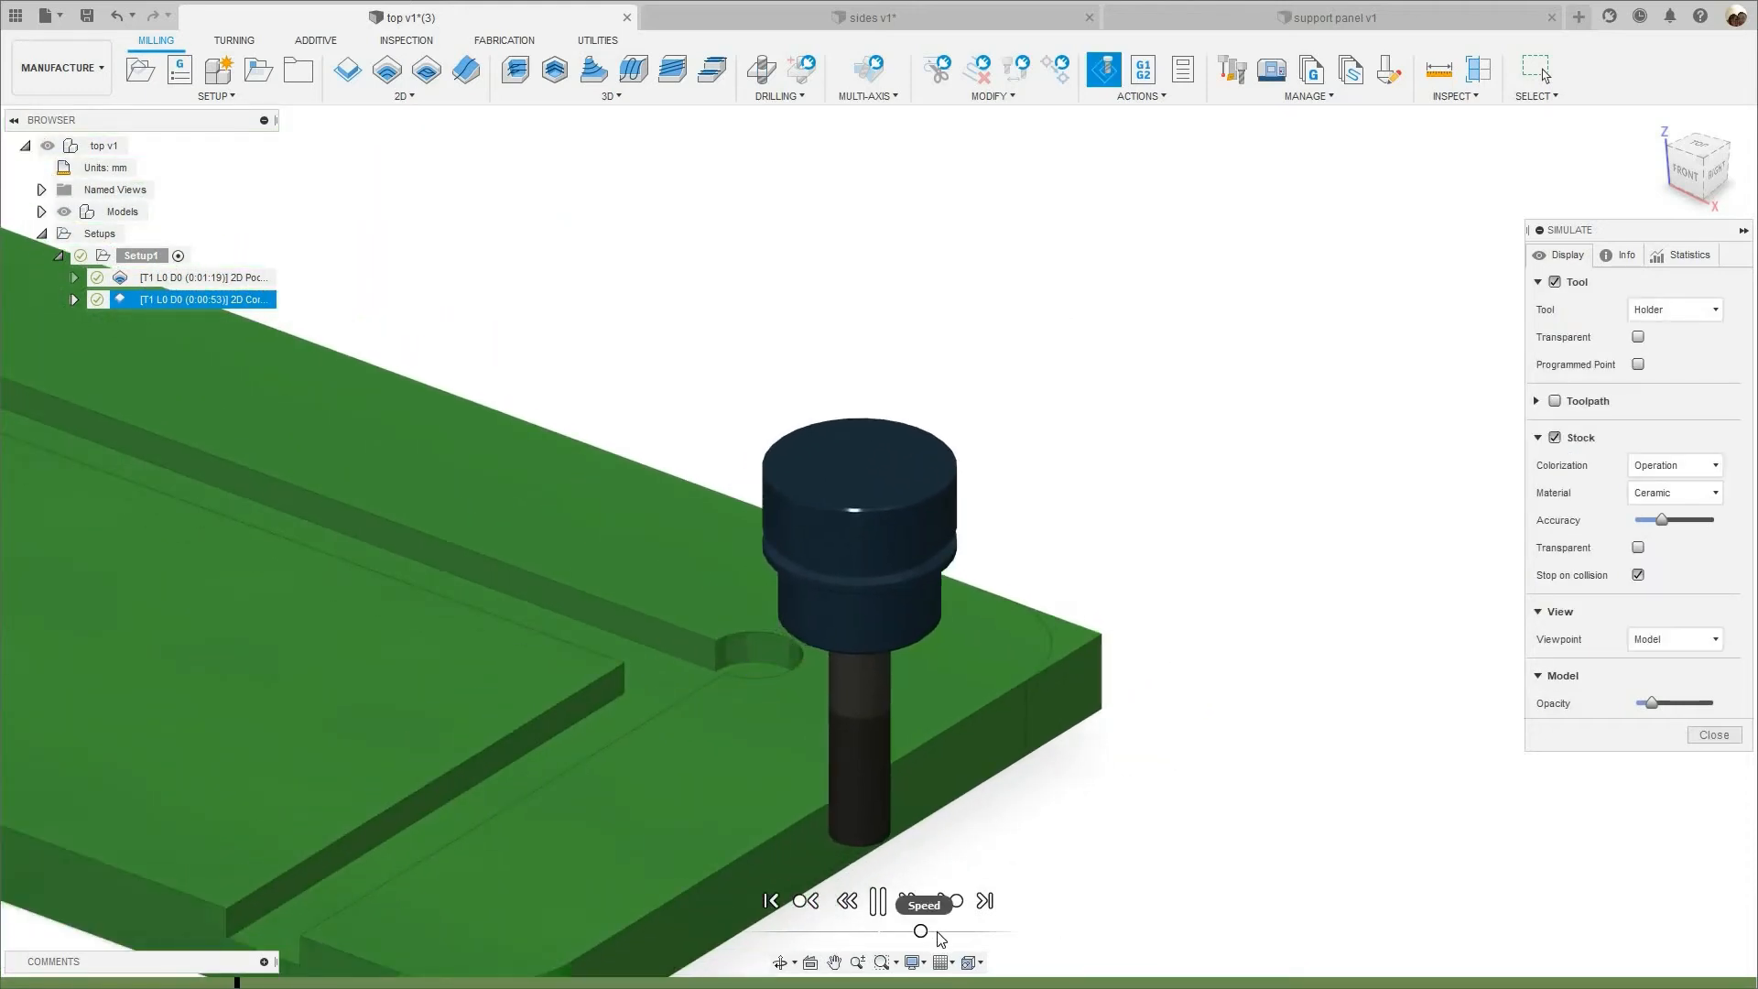
{"action": "scroll", "coordinate": [1040, 887], "scroll_direction": "down", "scroll_amount": 5}
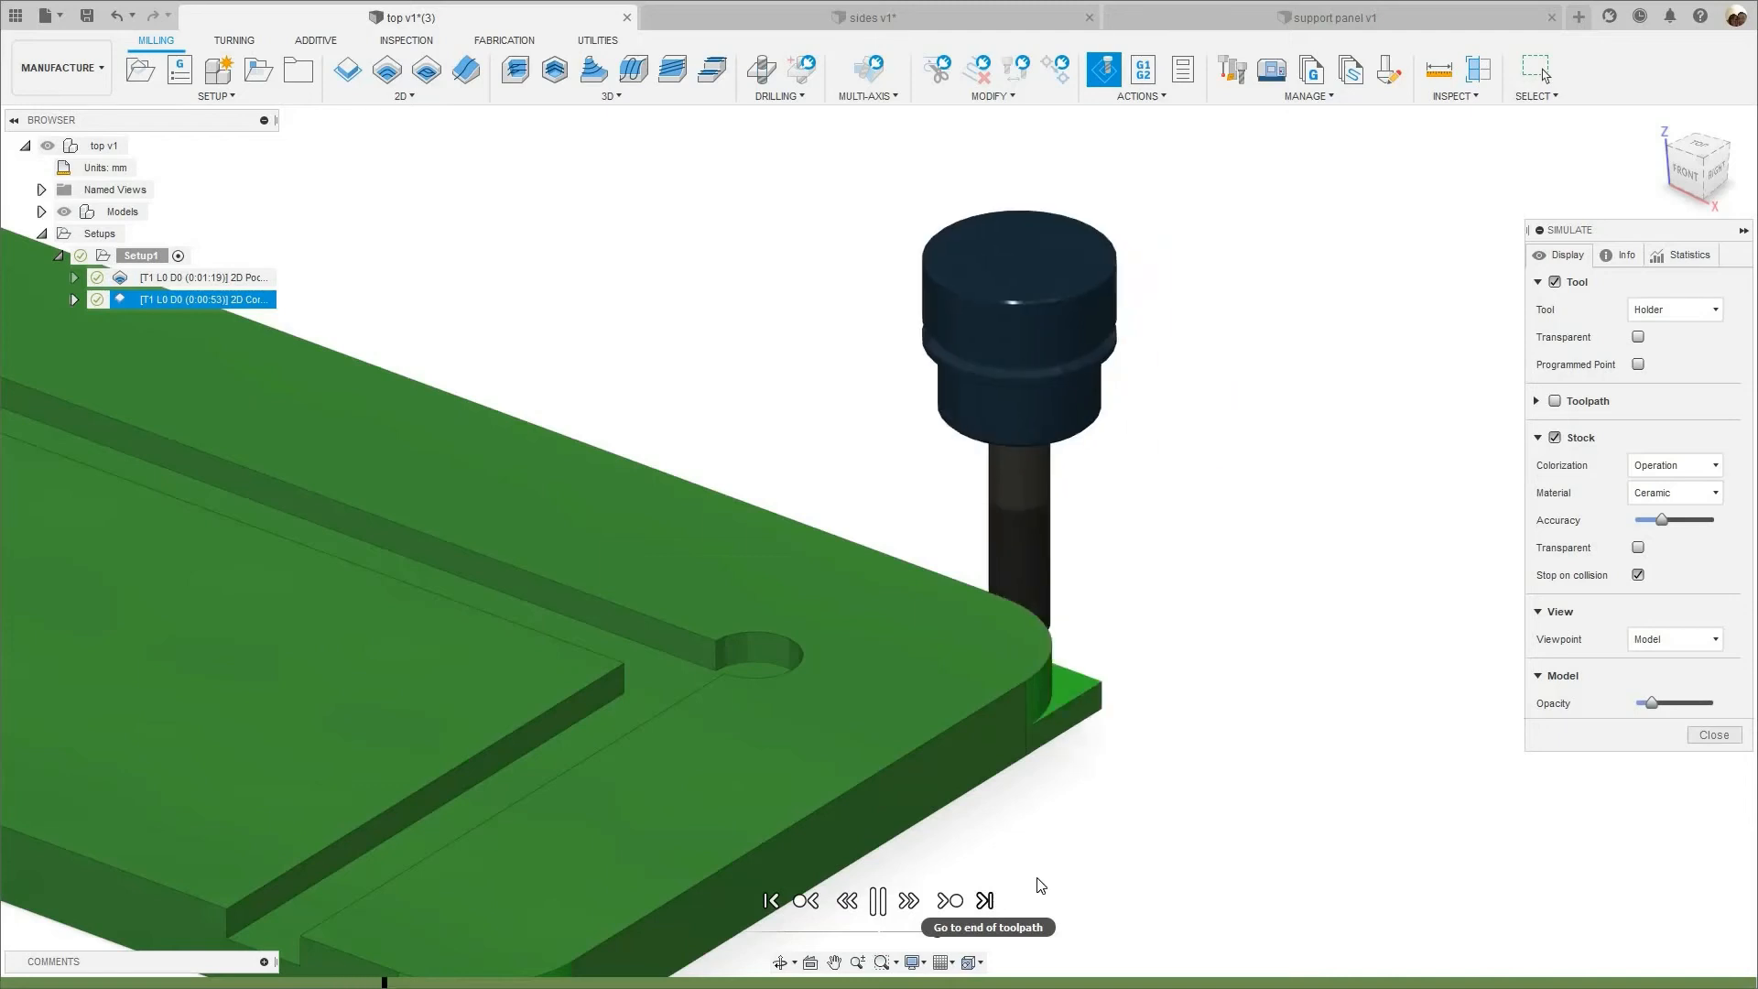
- Follow the simulated cutter to the far end of the top panel and watch the third corner being rounded
{"action": "scroll", "coordinate": [1173, 711], "scroll_direction": "down", "scroll_amount": 3}
{"action": "middle_click_drag", "start_coordinate": [1355, 688], "coordinate": [1249, 723]}
{"action": "scroll", "coordinate": [1248, 723], "scroll_direction": "down", "scroll_amount": 3}
{"action": "middle_click_drag", "start_coordinate": [465, 478], "coordinate": [634, 572]}
{"action": "scroll", "coordinate": [702, 439], "scroll_direction": "up", "scroll_amount": 1}
{"action": "middle_click_drag", "start_coordinate": [702, 438], "coordinate": [764, 426]}
{"action": "scroll", "coordinate": [764, 425], "scroll_direction": "up", "scroll_amount": 8}
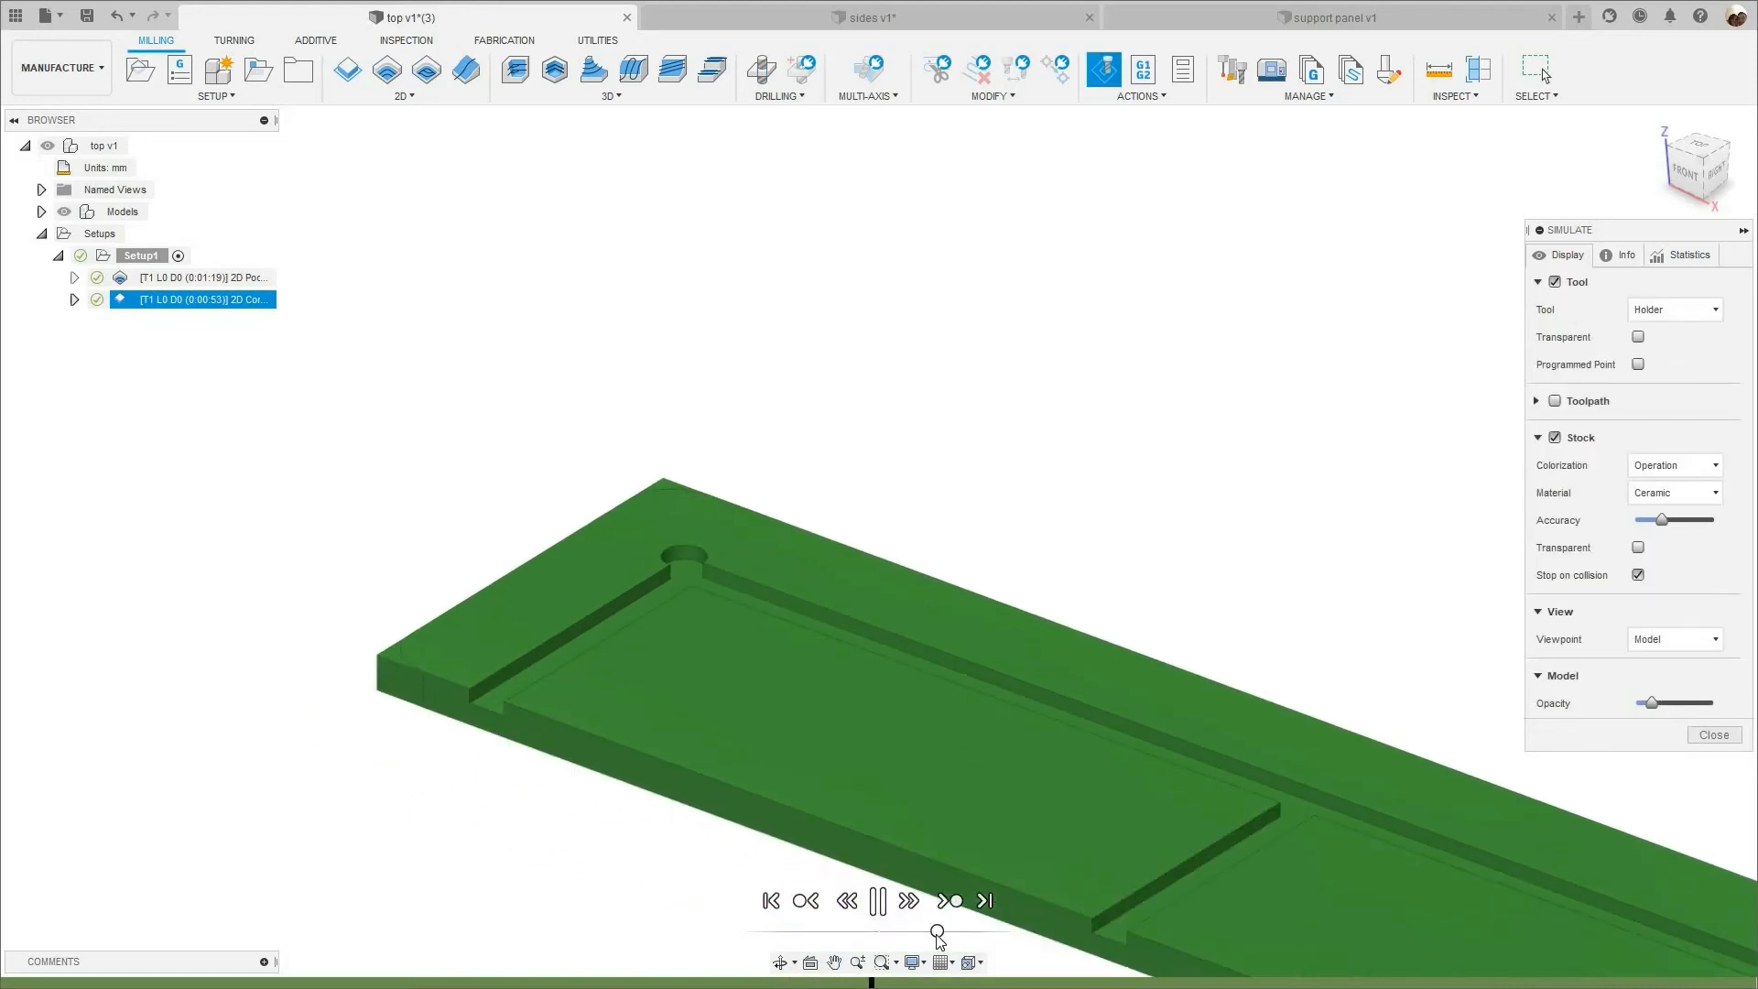
{"action": "scroll", "coordinate": [796, 481], "scroll_direction": "down", "scroll_amount": 2}
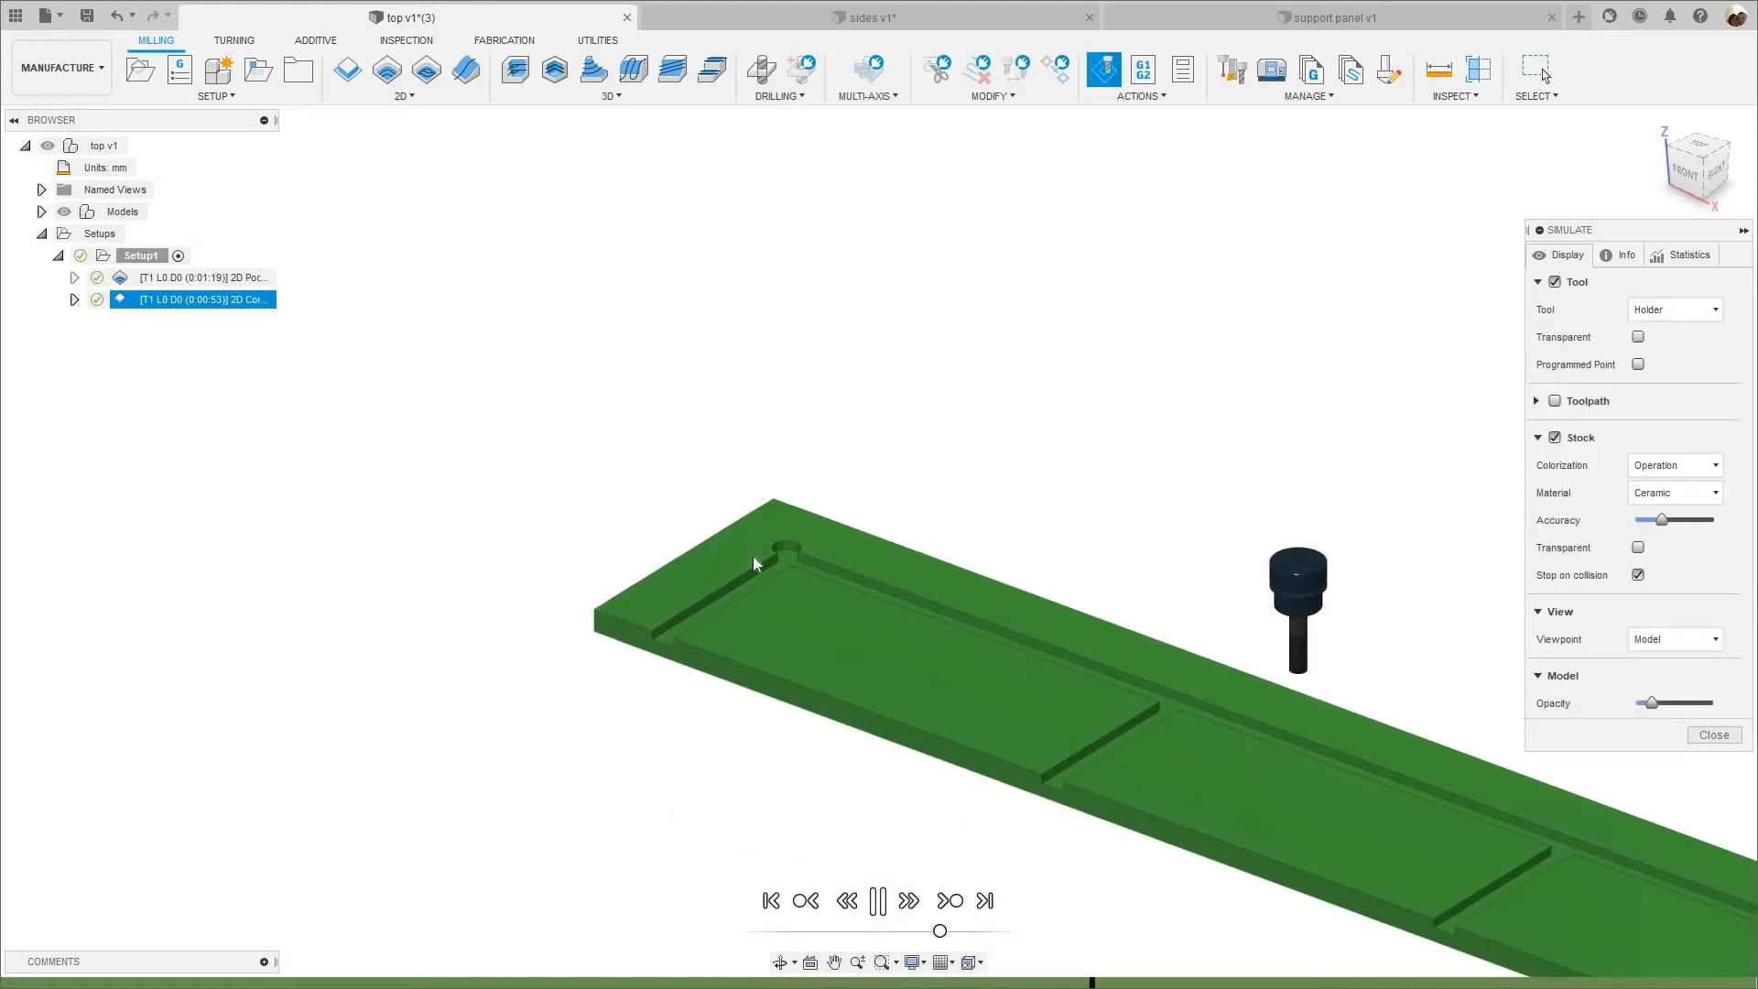
{"action": "scroll", "coordinate": [787, 531], "scroll_direction": "up", "scroll_amount": 4}
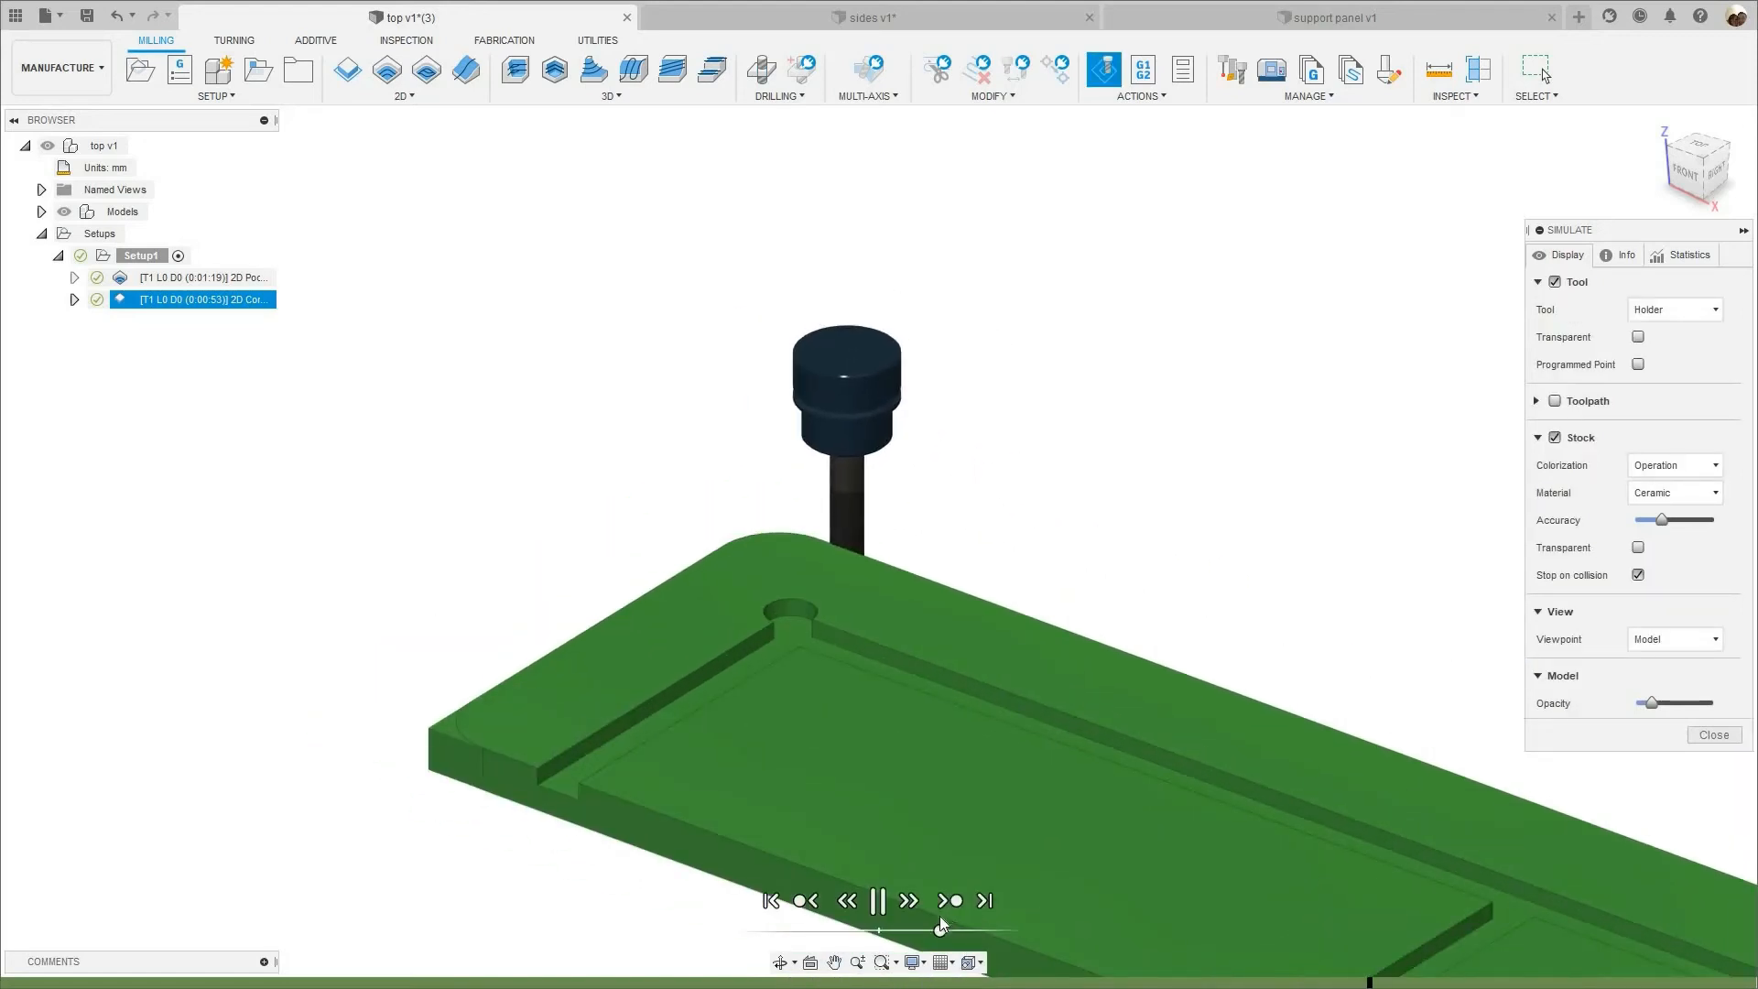
- Watch the last corner being rounded, pausing the playback, and close the simulation with the whole panel in view
{"action": "left_click", "coordinate": [879, 901]}
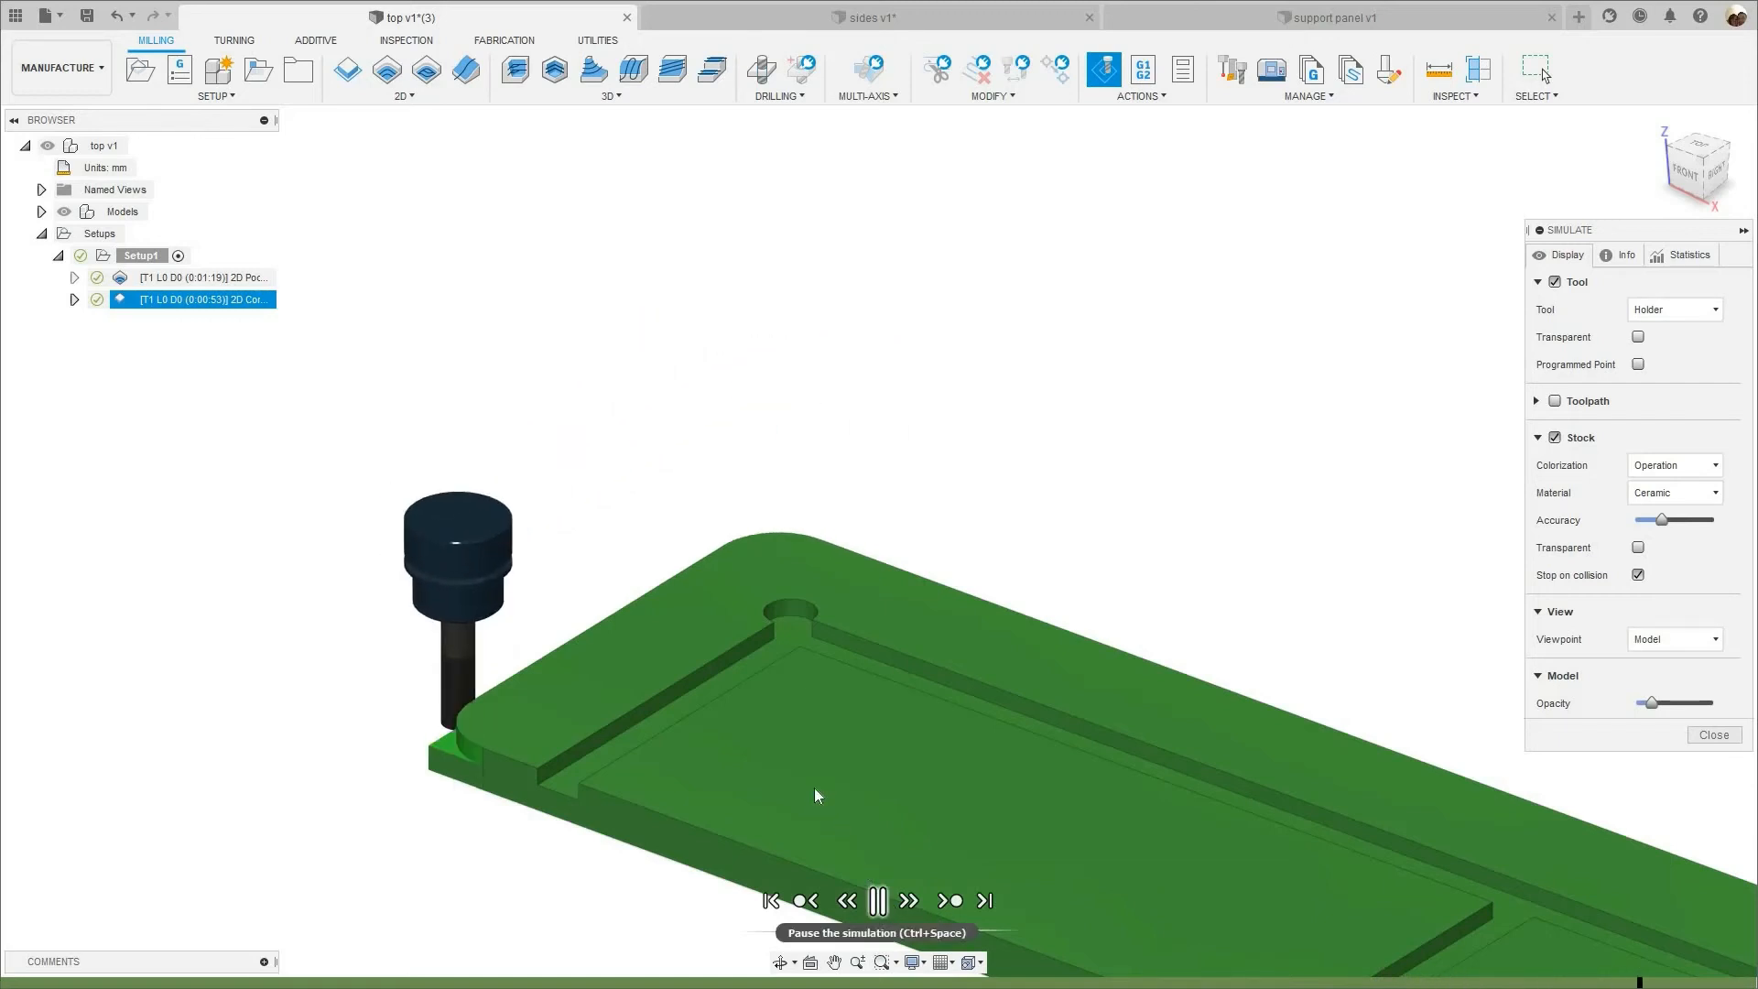
{"action": "scroll", "coordinate": [904, 449], "scroll_direction": "down", "scroll_amount": 2}
{"action": "scroll", "coordinate": [905, 449], "scroll_direction": "down", "scroll_amount": 3}
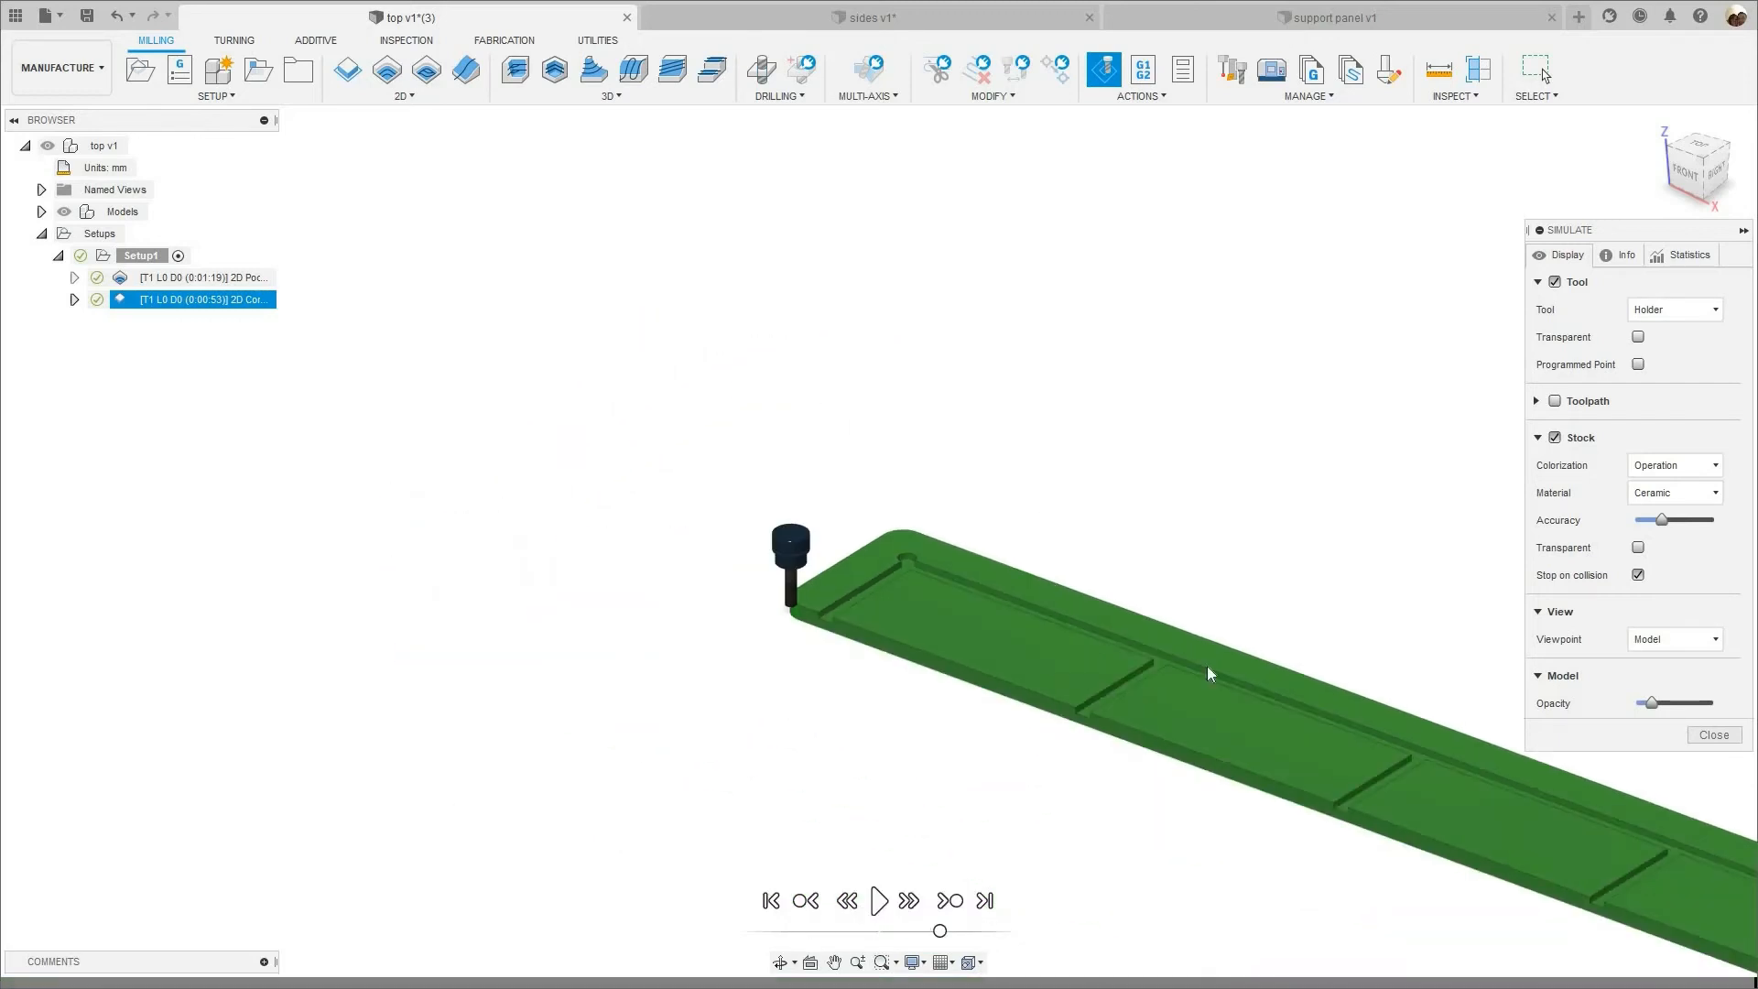
{"action": "key", "text": "F6"}
{"action": "key", "text": "Escape"}
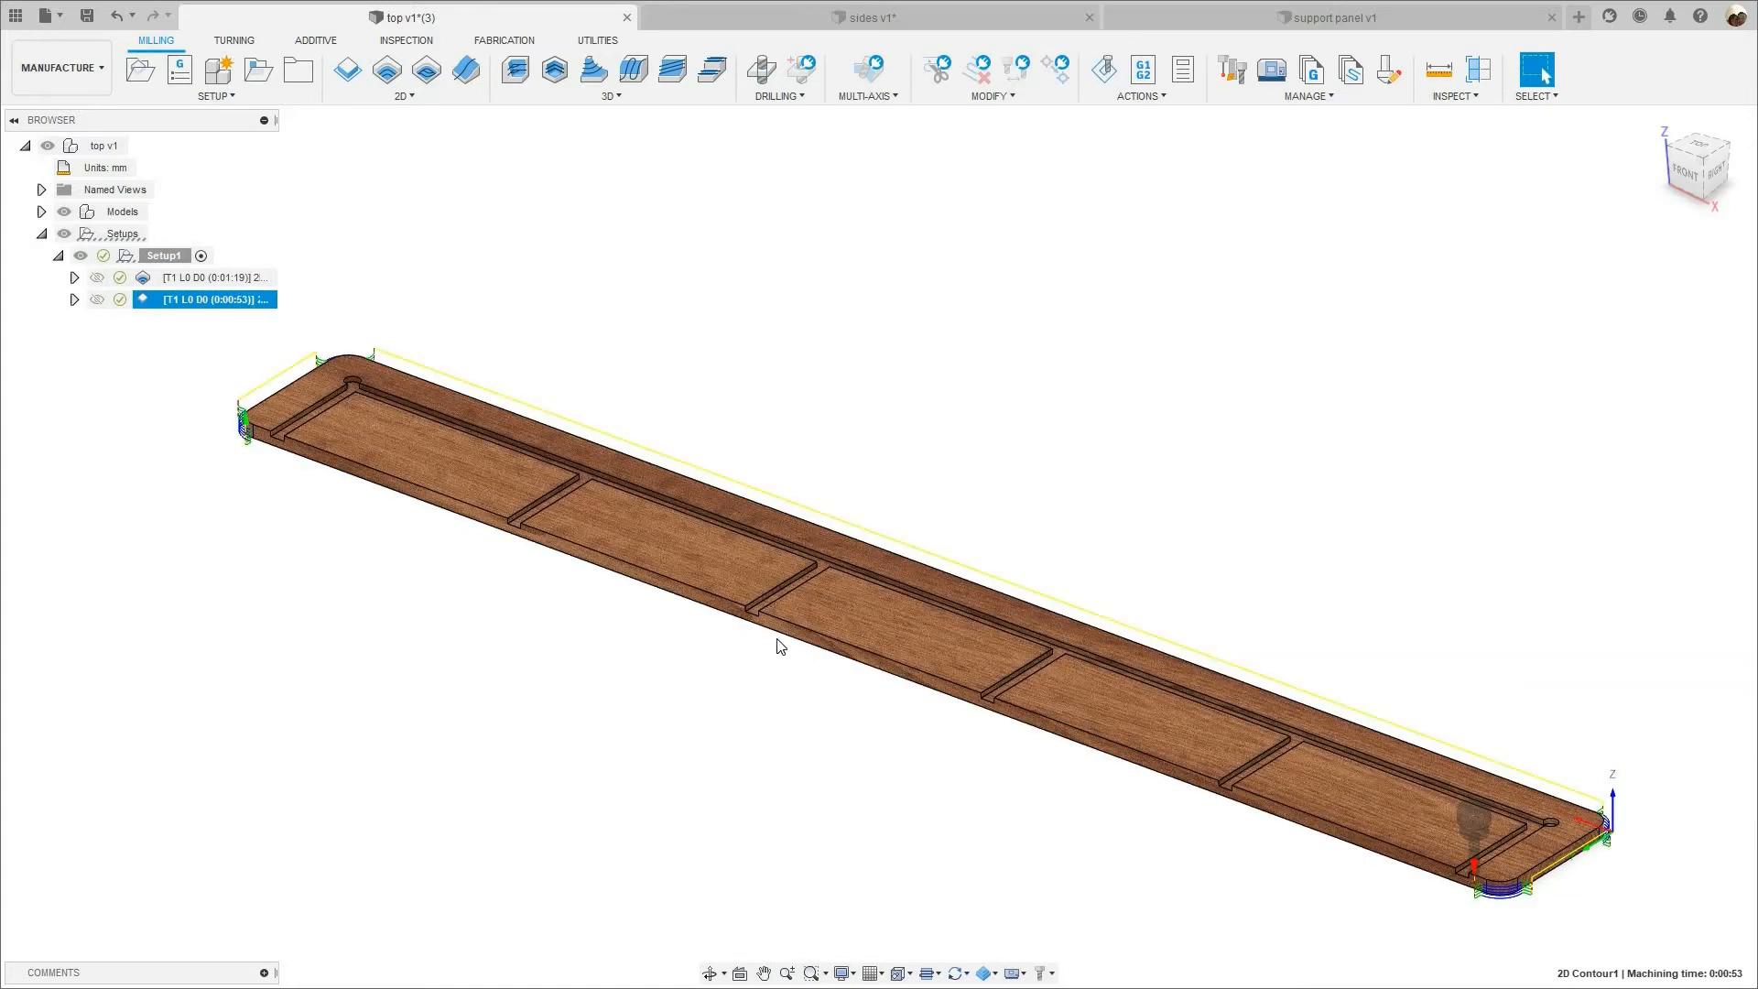
- Post-process Setup1 with the woodWOP post as program top in the TEST_PROGRAMS folder
{"action": "left_click", "coordinate": [163, 257]}
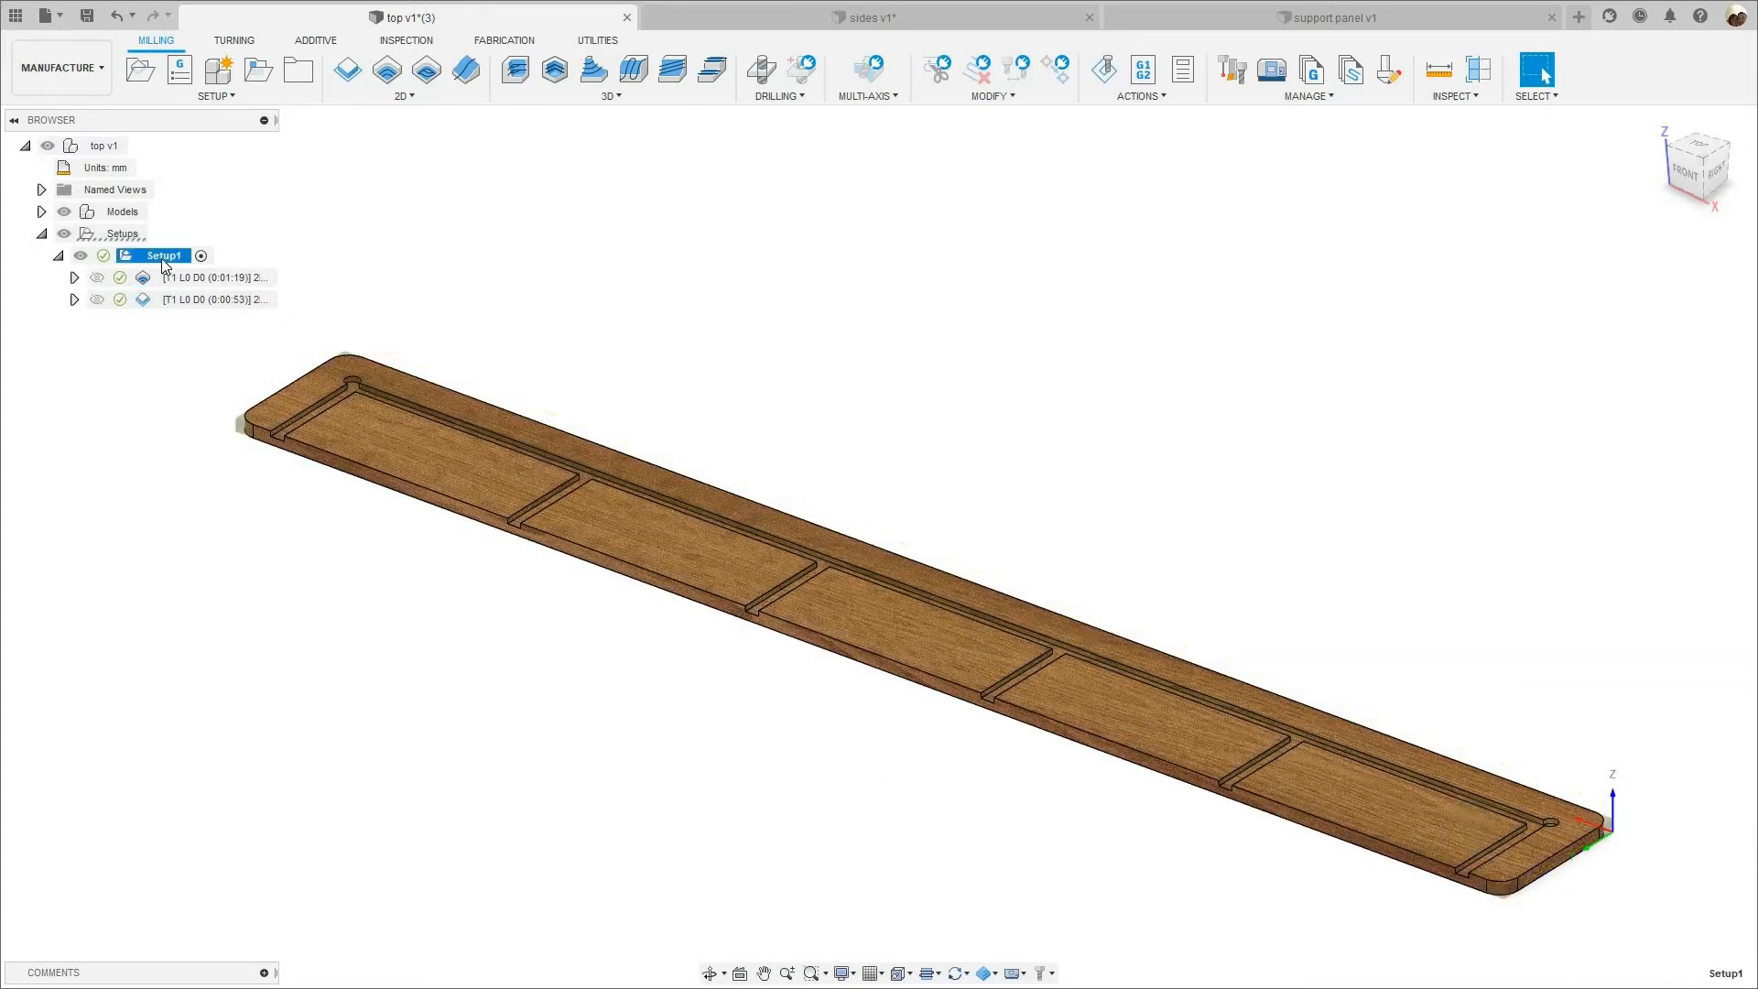
{"action": "right_click", "coordinate": [163, 256]}
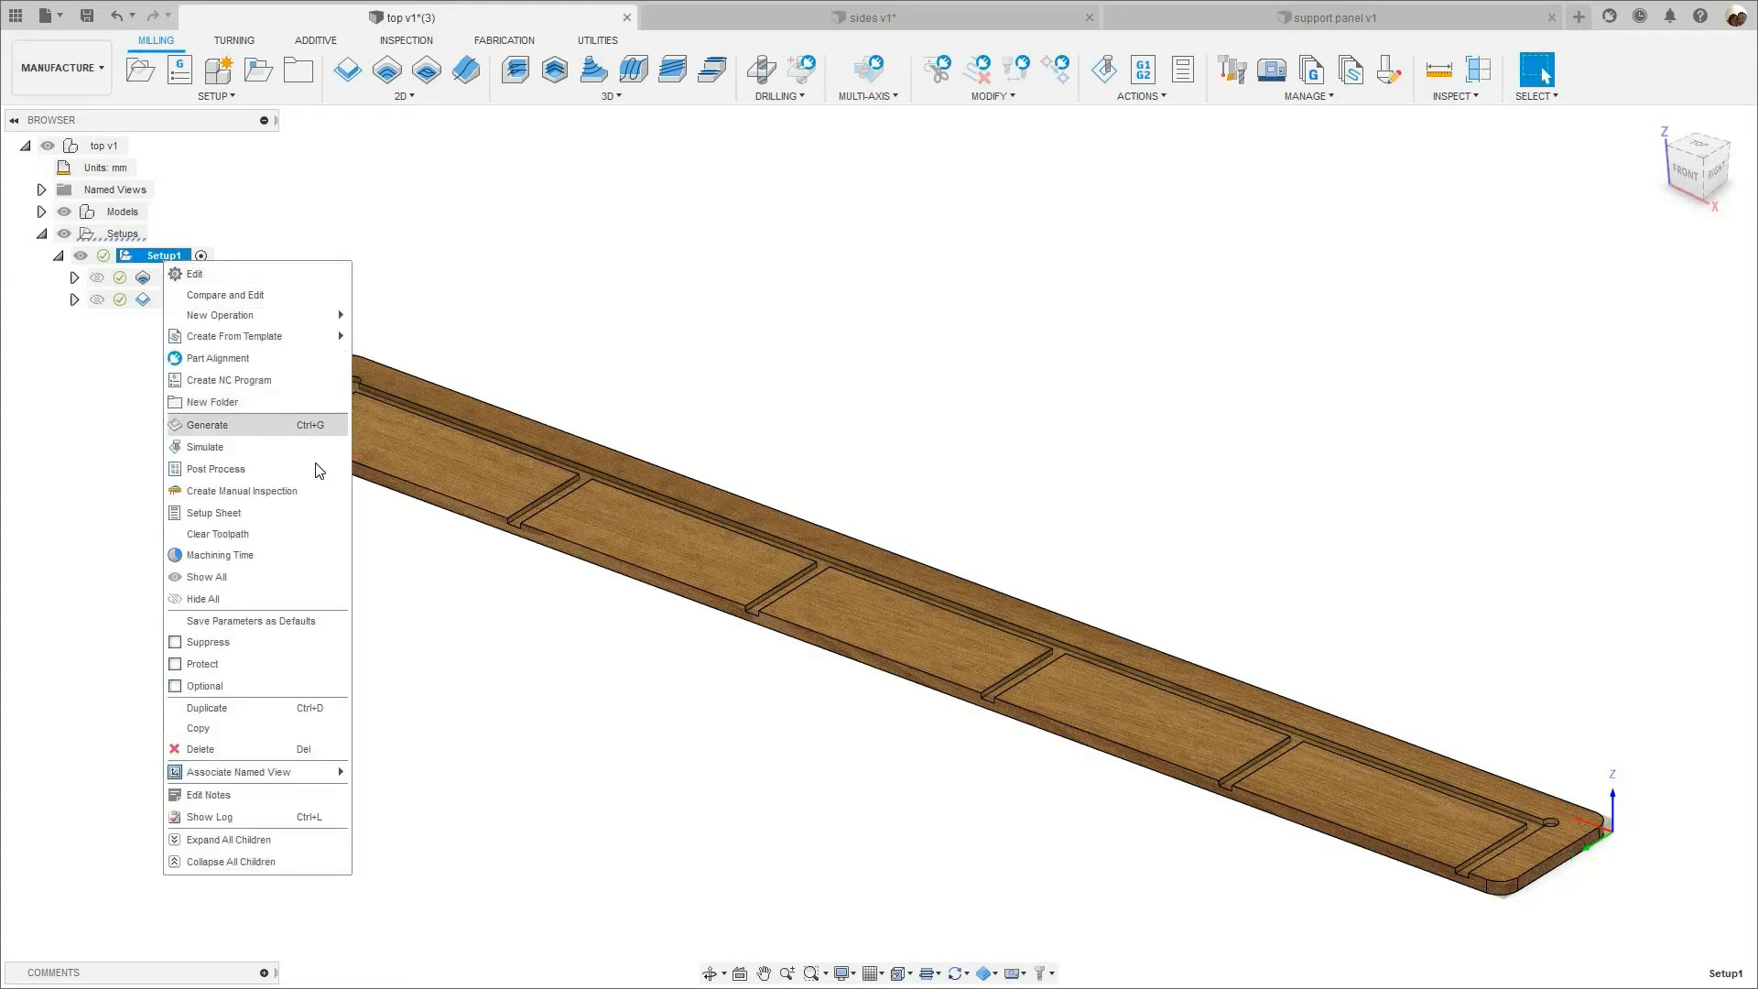
{"action": "left_click", "coordinate": [216, 357]}
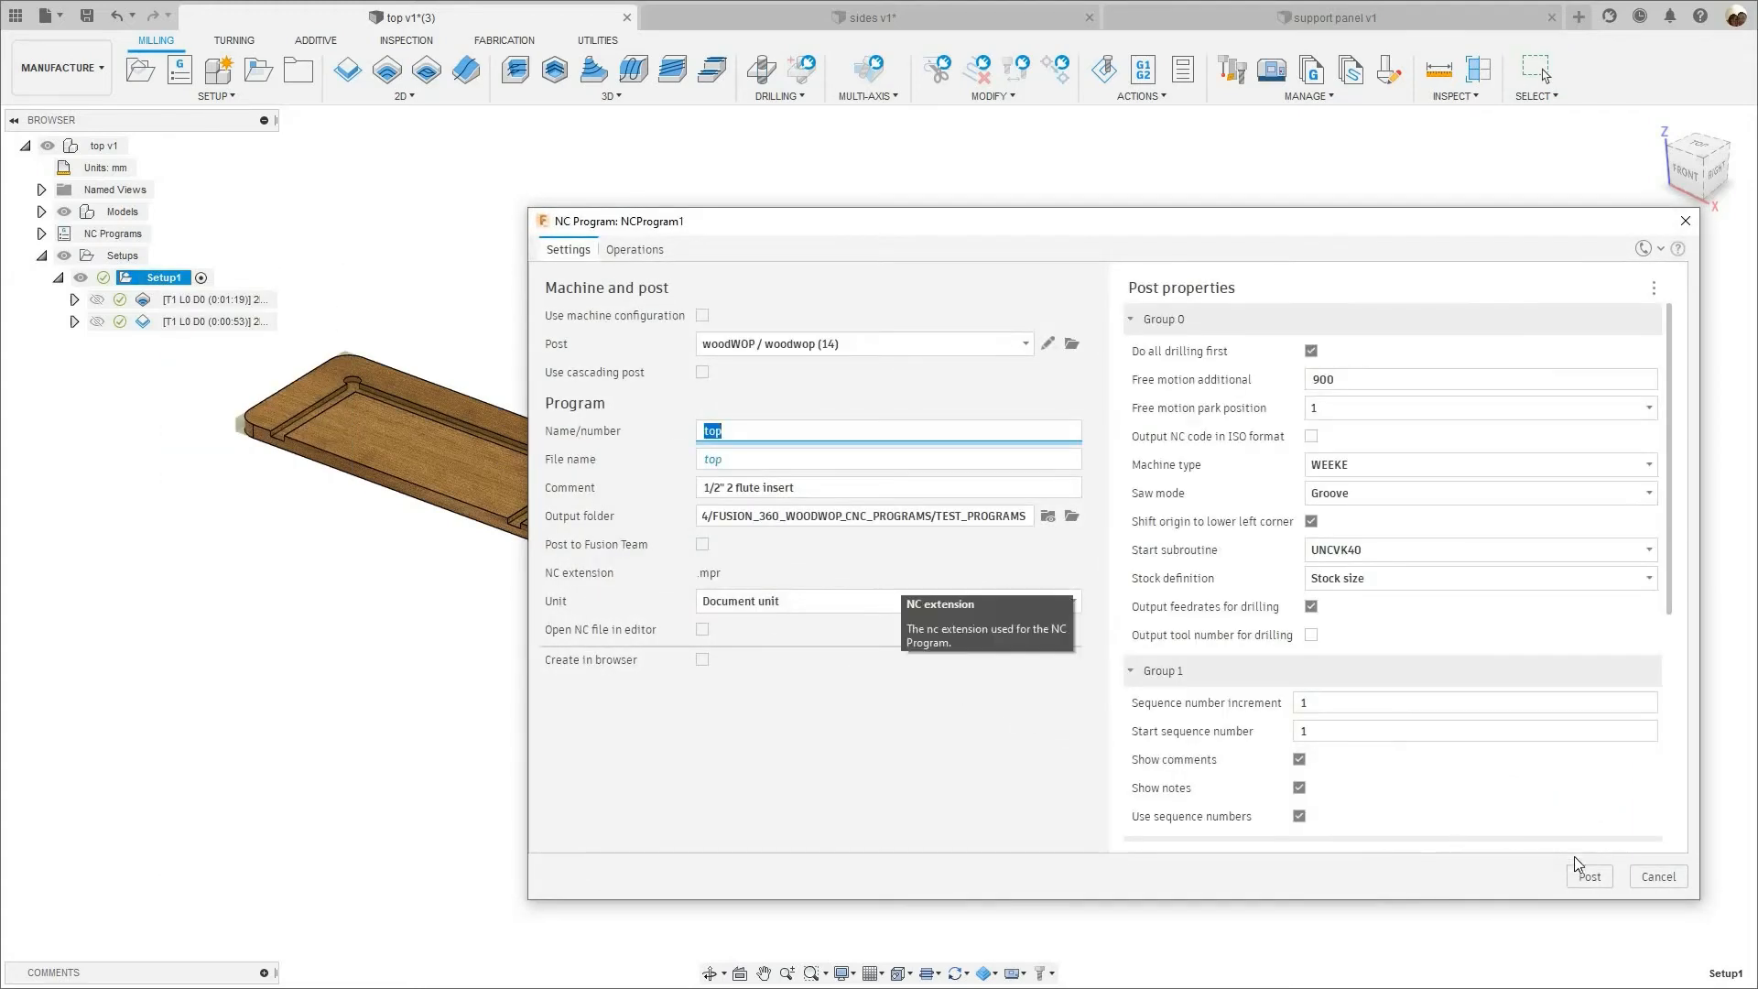
{"action": "key", "text": "Escape"}
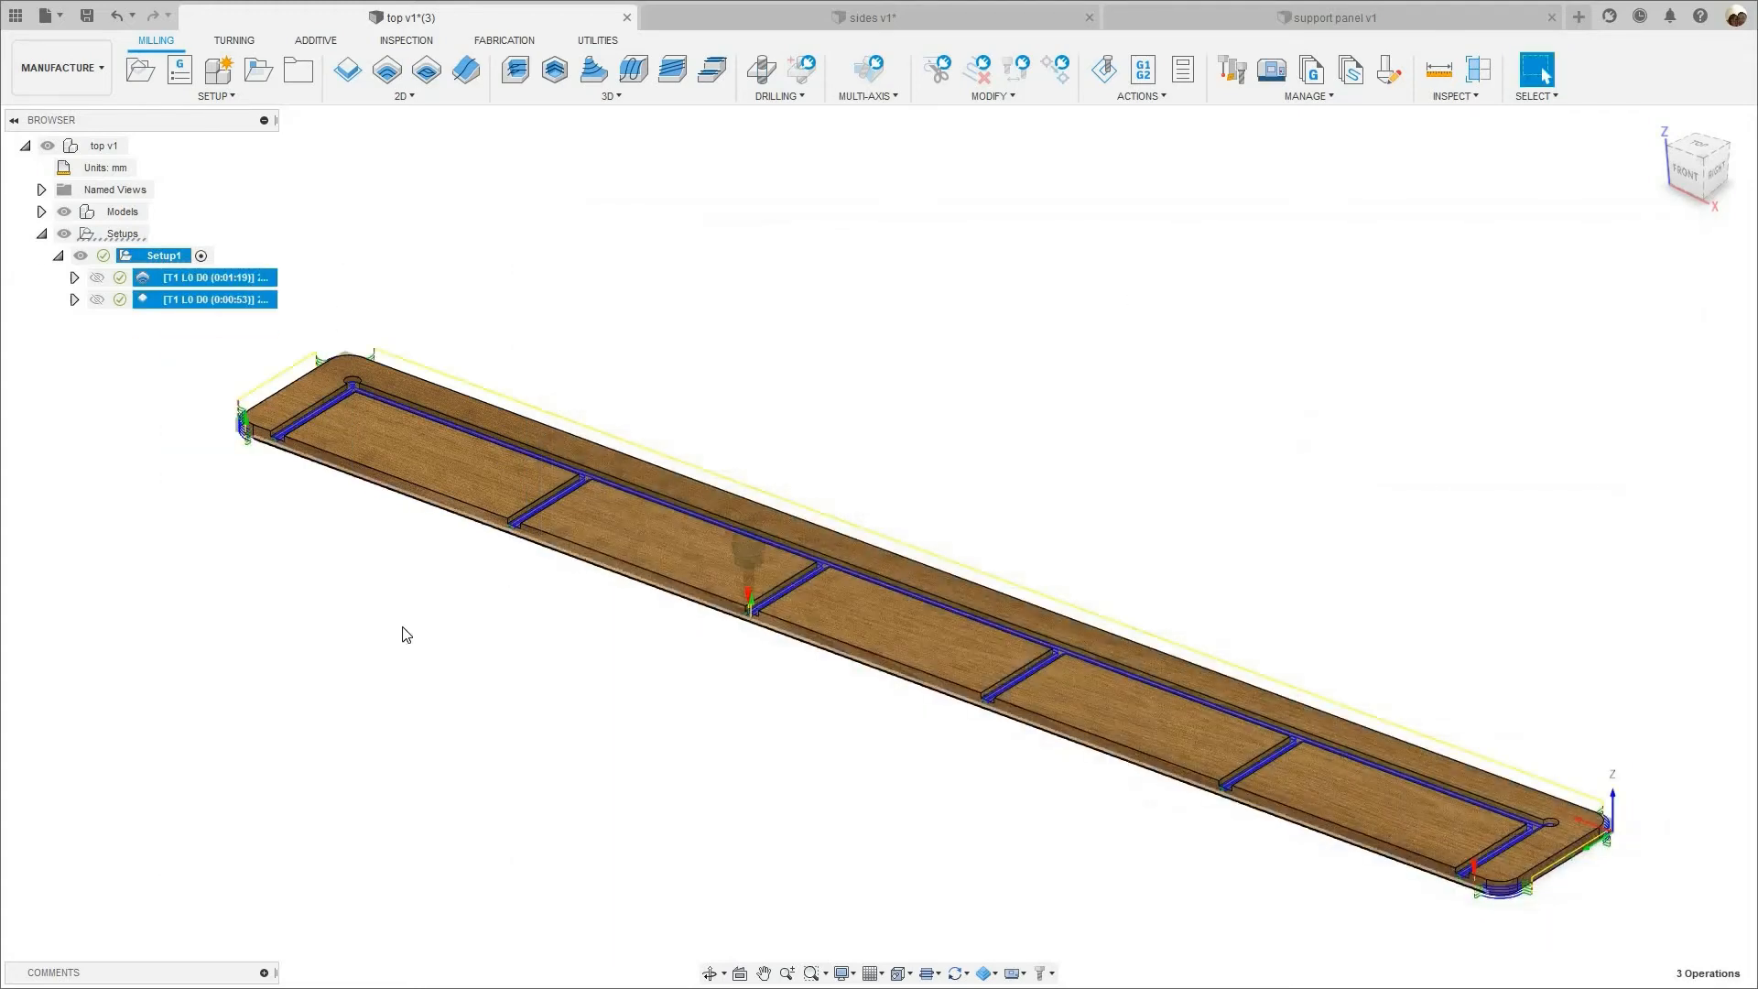
- Switch to woodWOP 5.0 and open the program file top from the TEST_PROGRAMS folder
{"action": "key", "text": "super"}
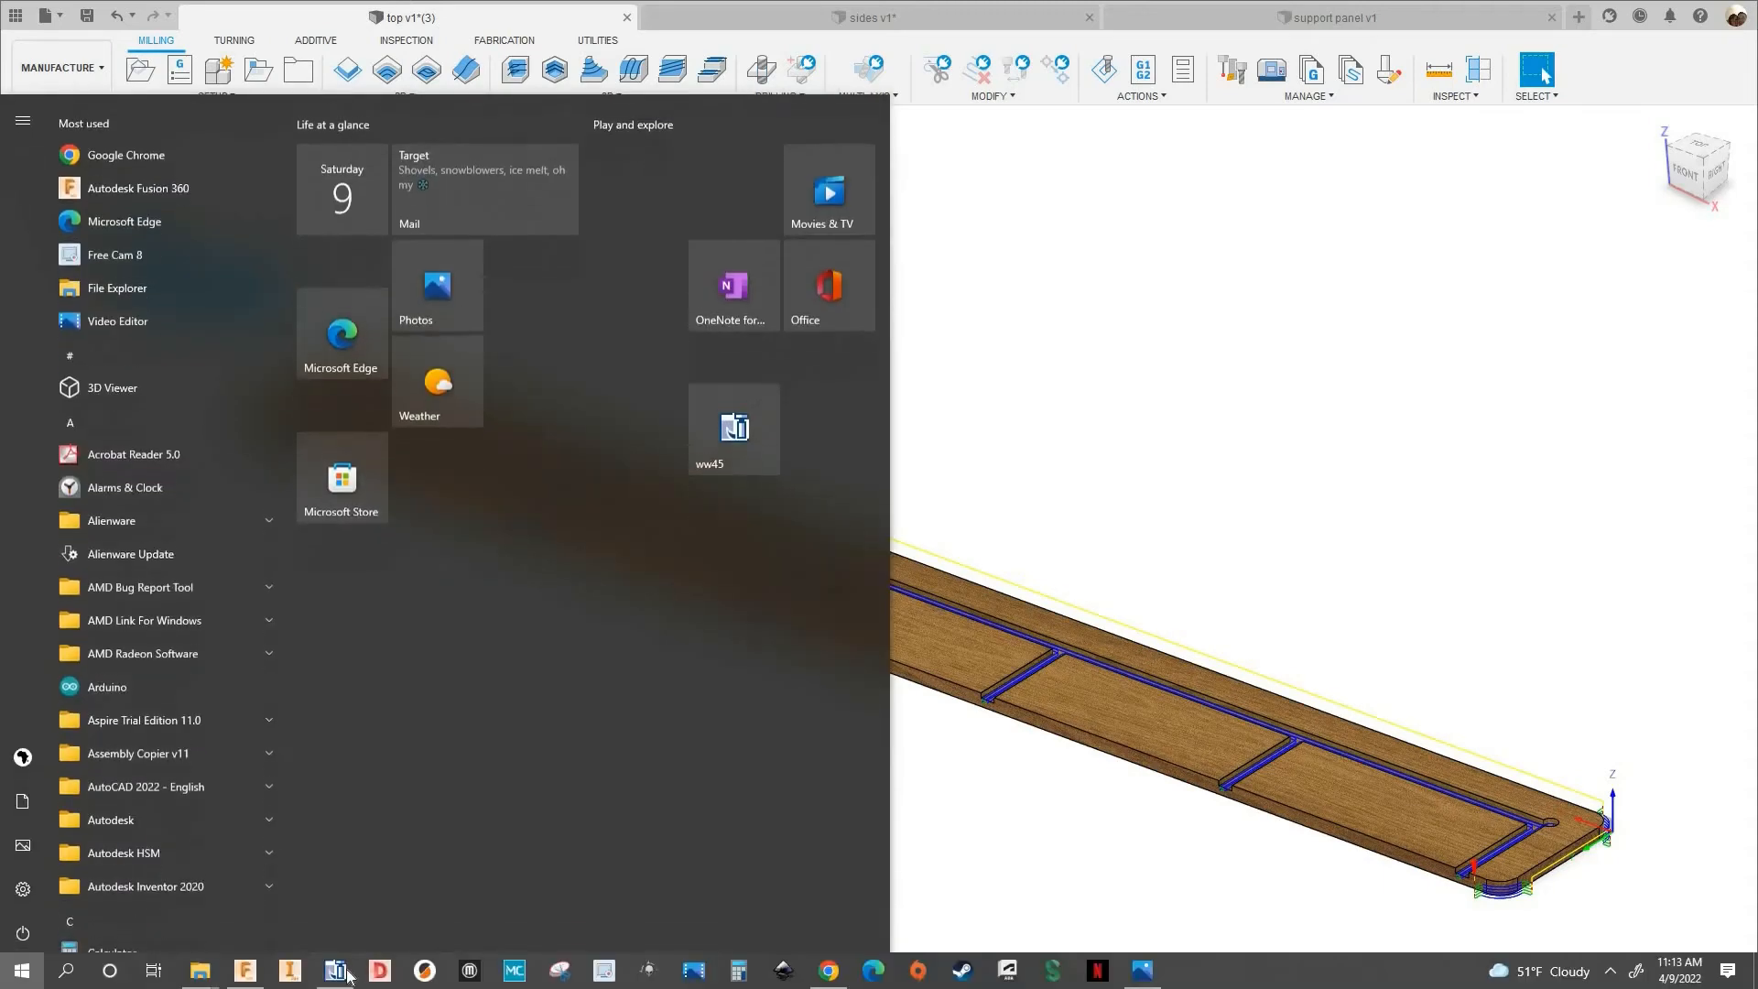
{"action": "left_click", "coordinate": [124, 219]}
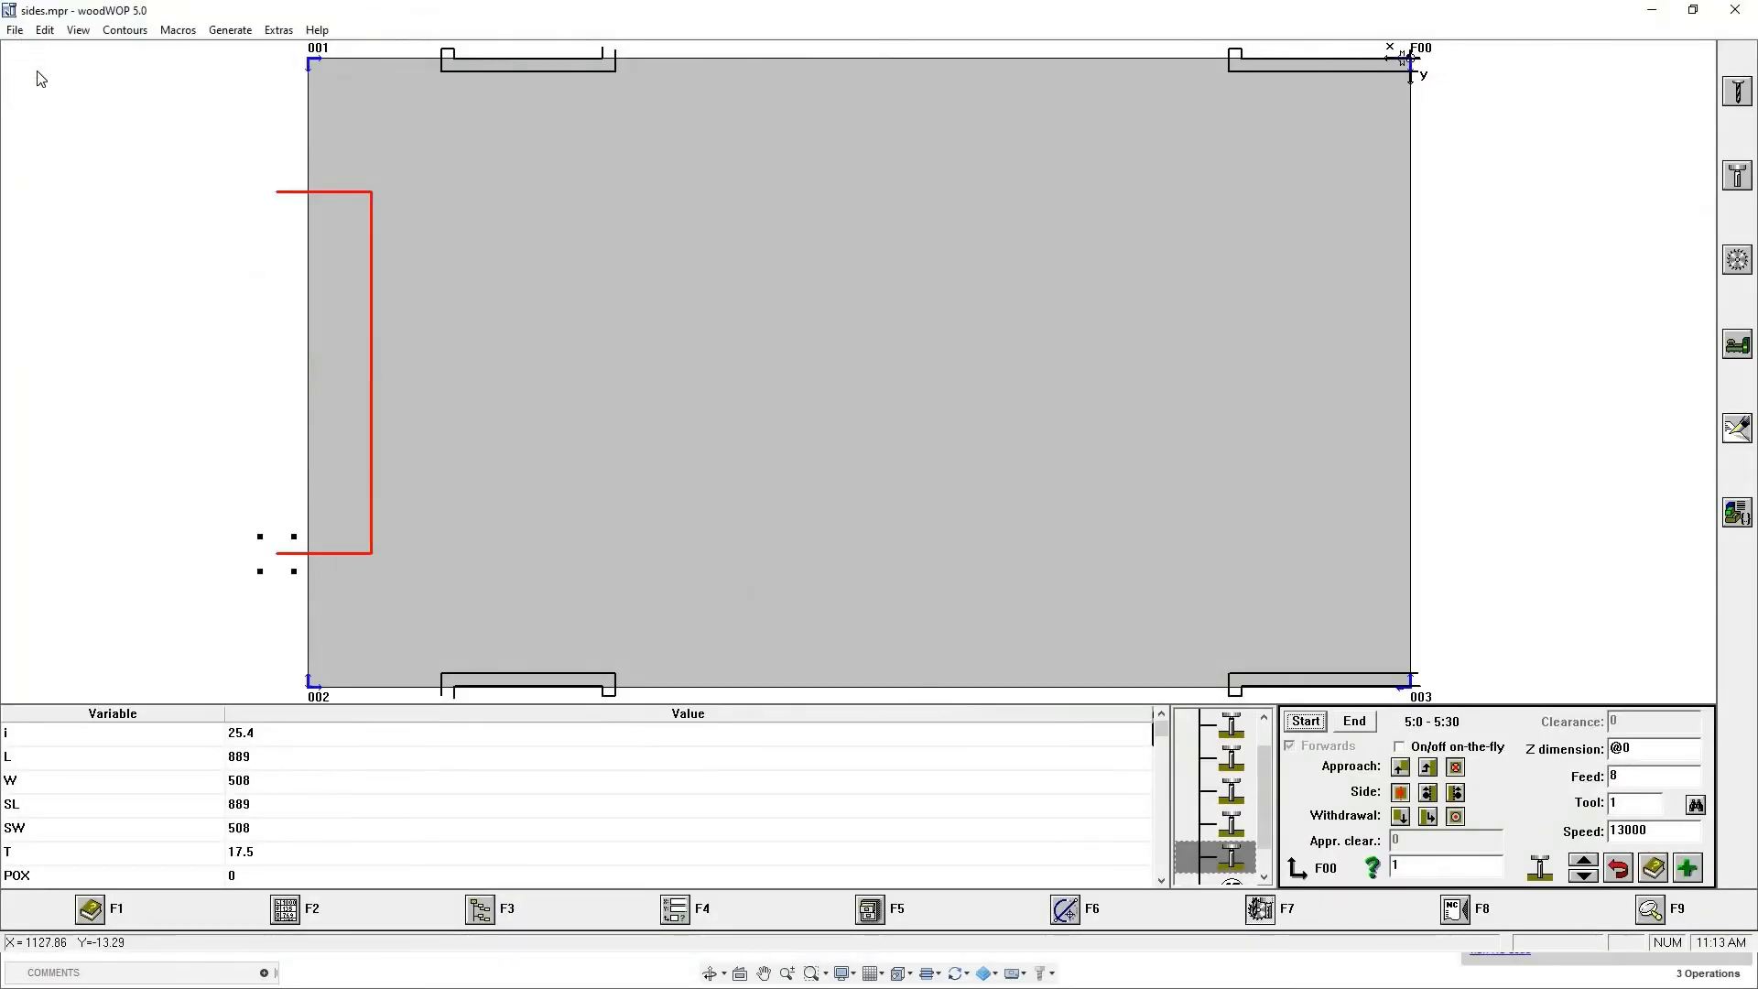
{"action": "left_click", "coordinate": [15, 30]}
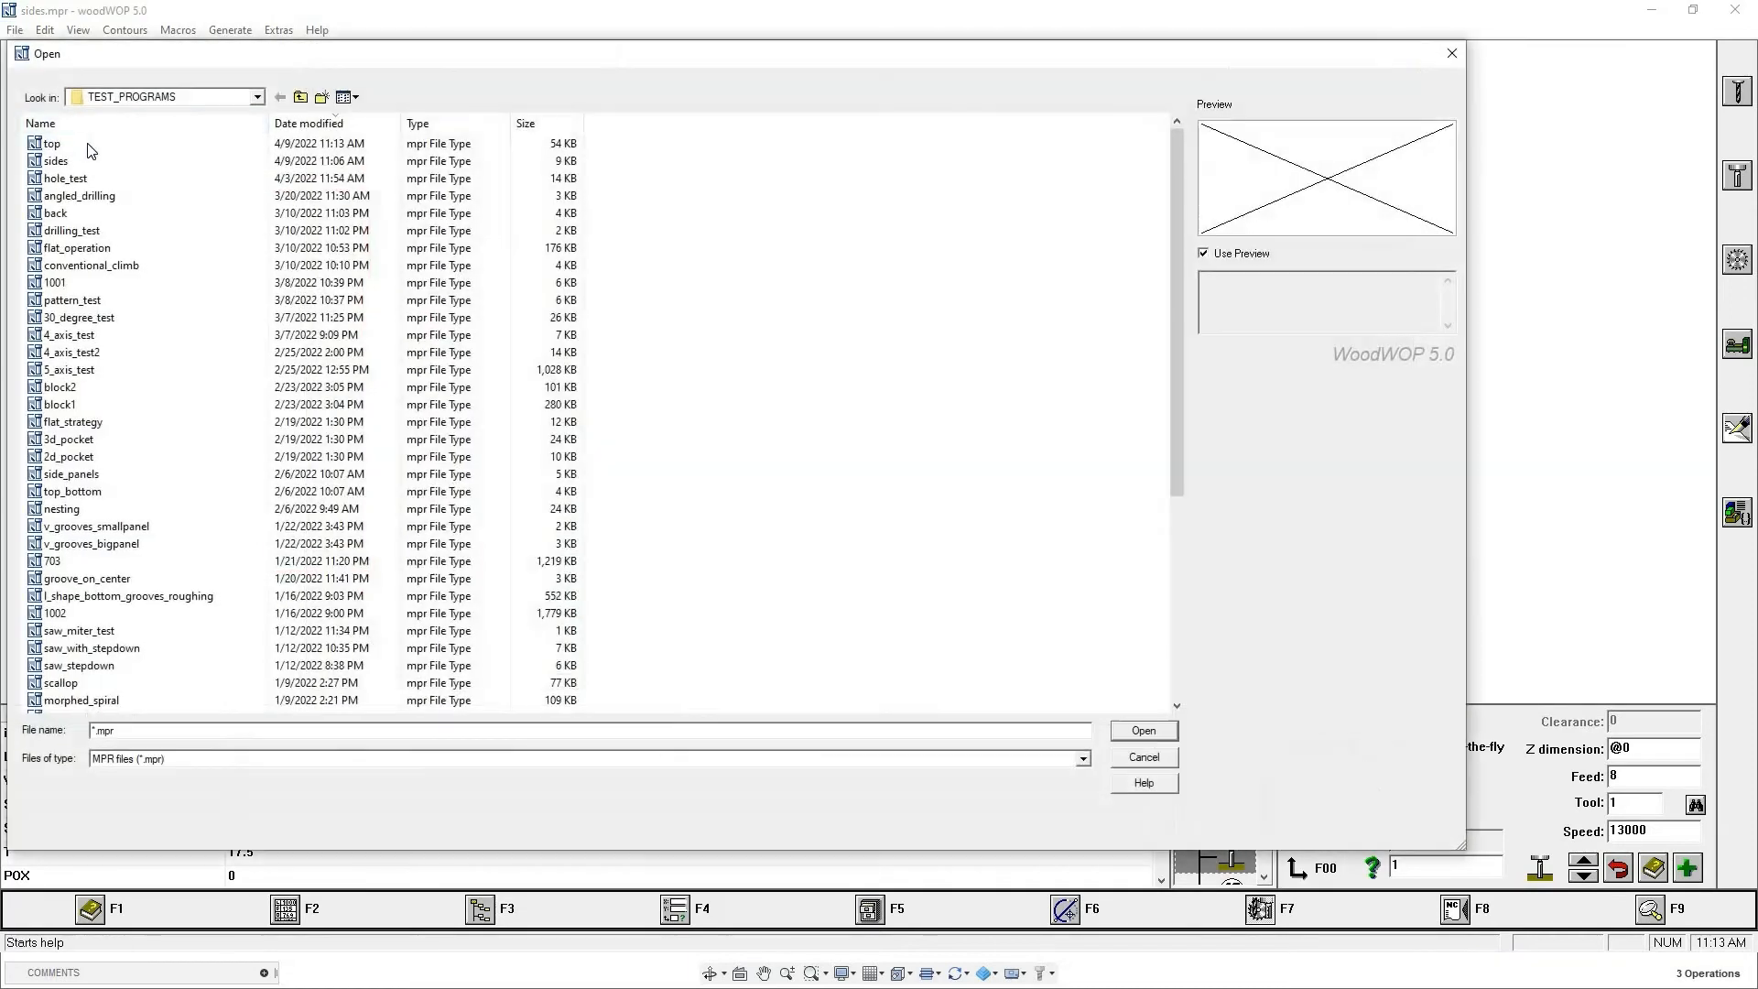
{"action": "left_click", "coordinate": [83, 144]}
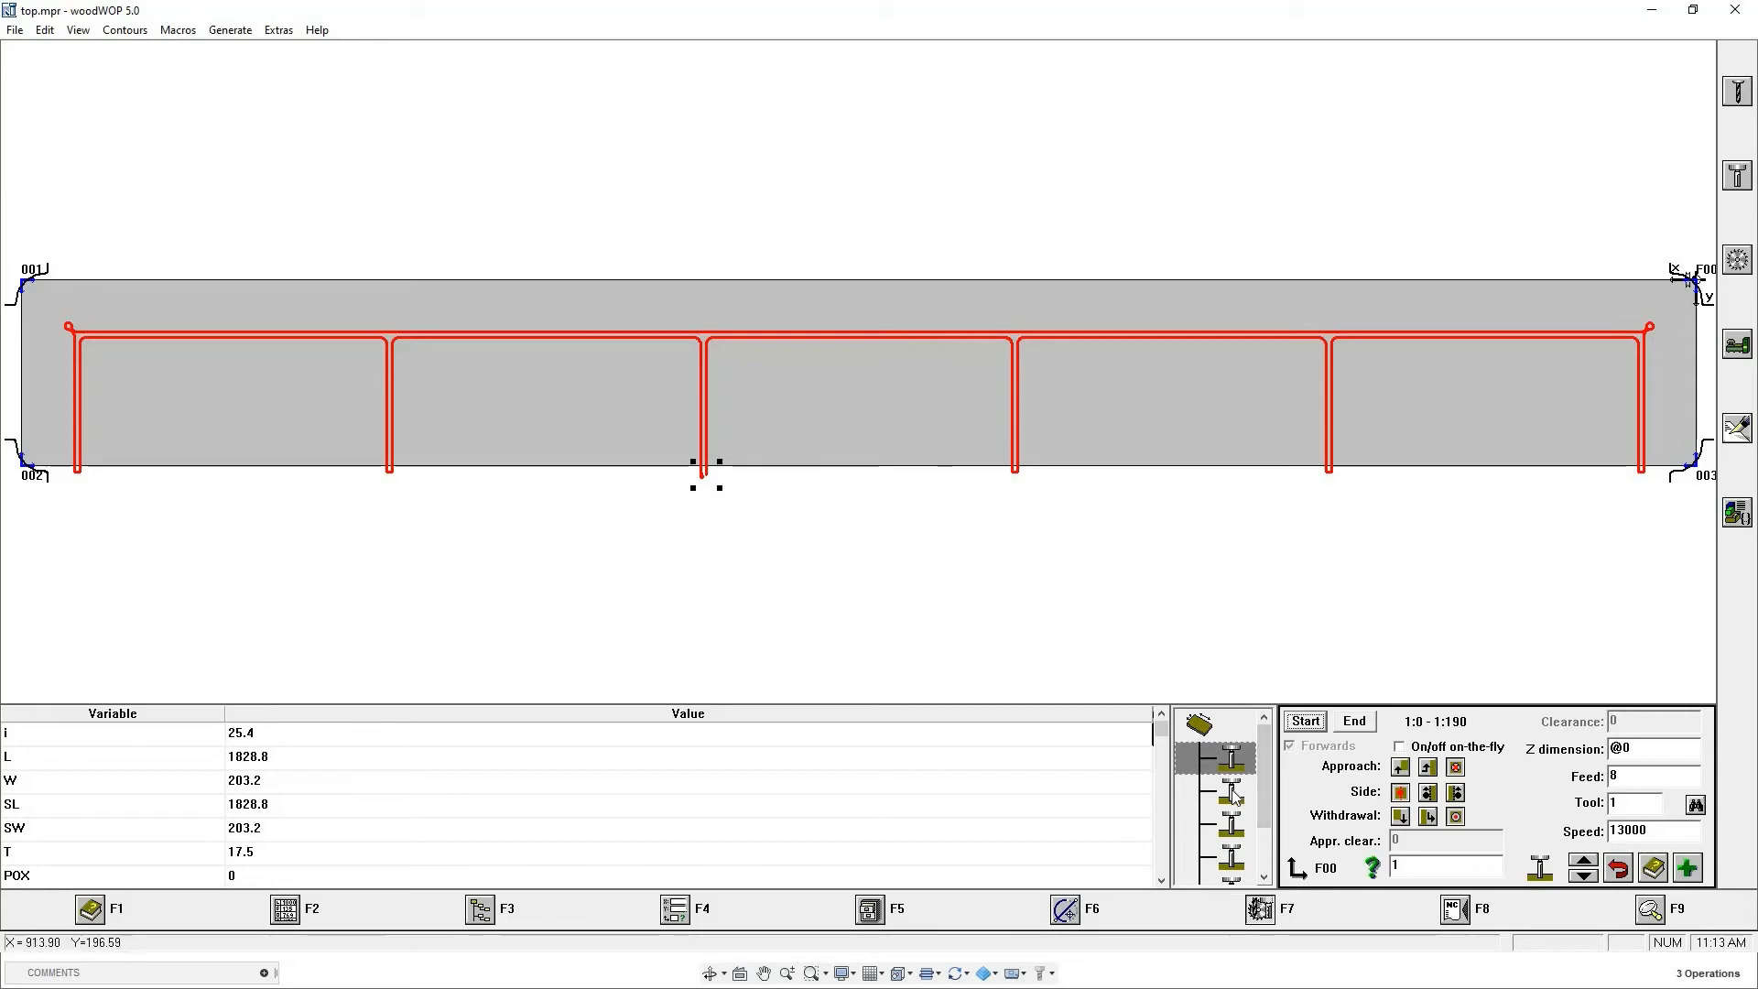
- Examine the router macros of top.mpr one by one, from the groove pocket through the corner-rounding contours
{"action": "left_click_drag", "start_coordinate": [1265, 819], "coordinate": [1263, 834]}
{"action": "left_click", "coordinate": [1231, 764]}
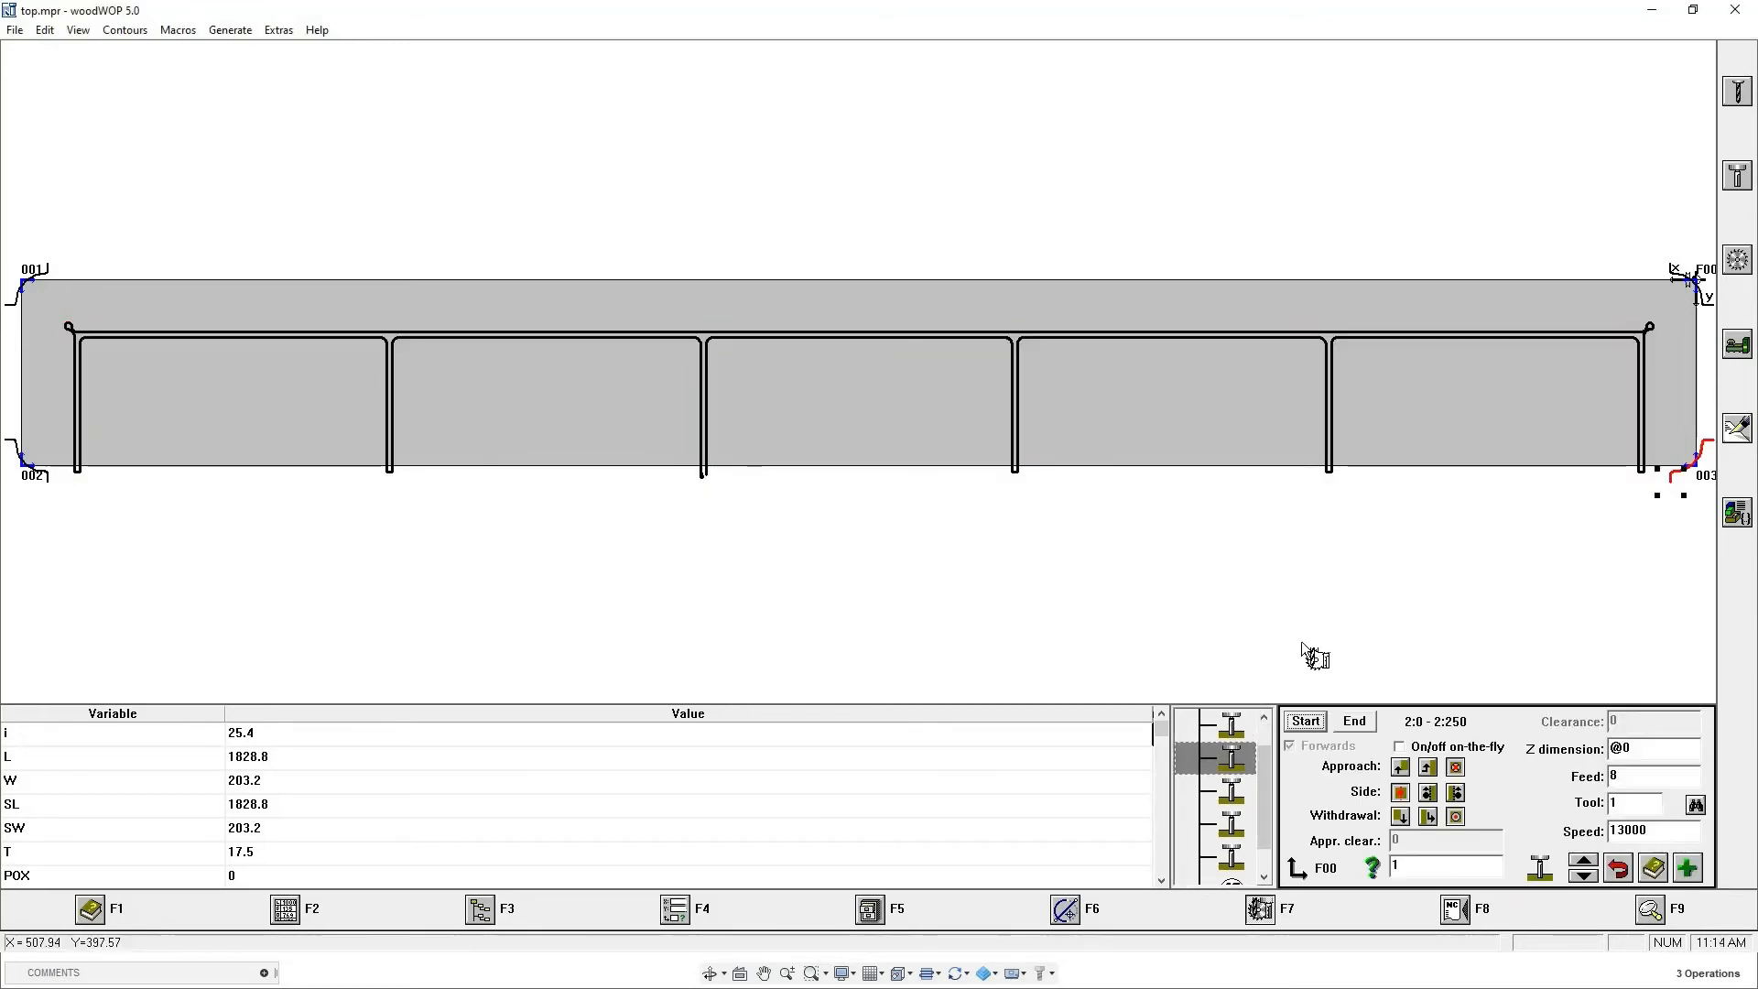
{"action": "left_click", "coordinate": [1234, 795]}
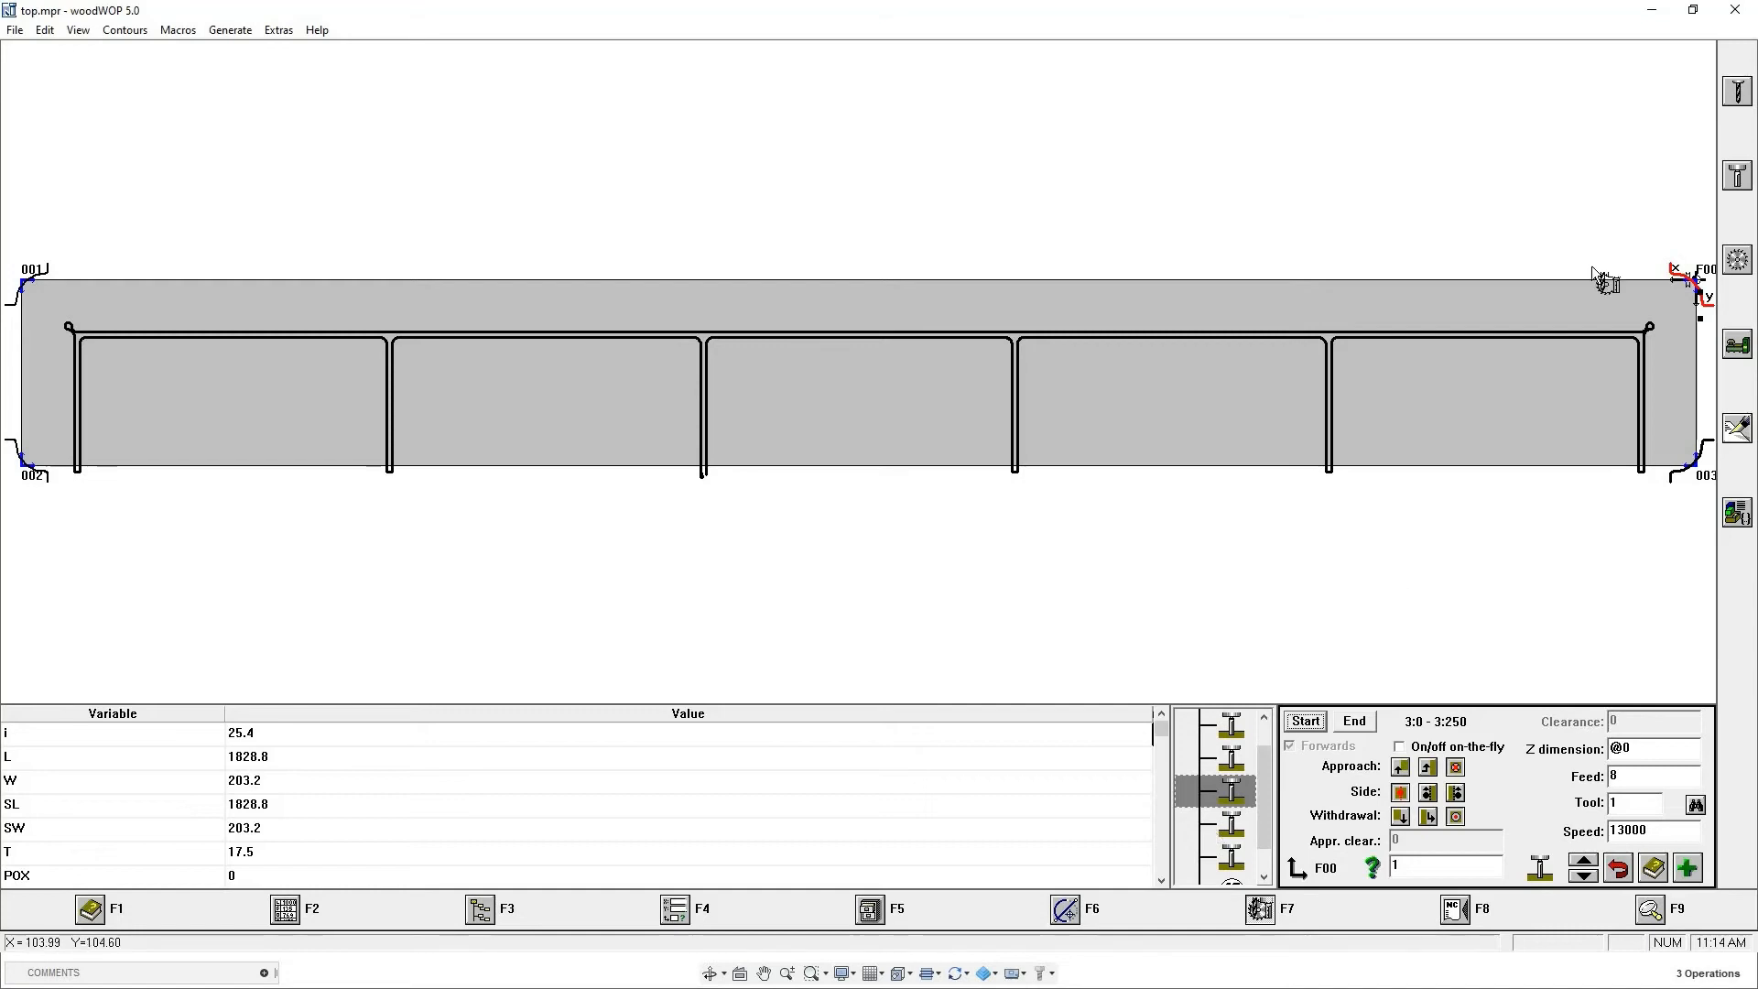
{"action": "left_click", "coordinate": [1232, 833]}
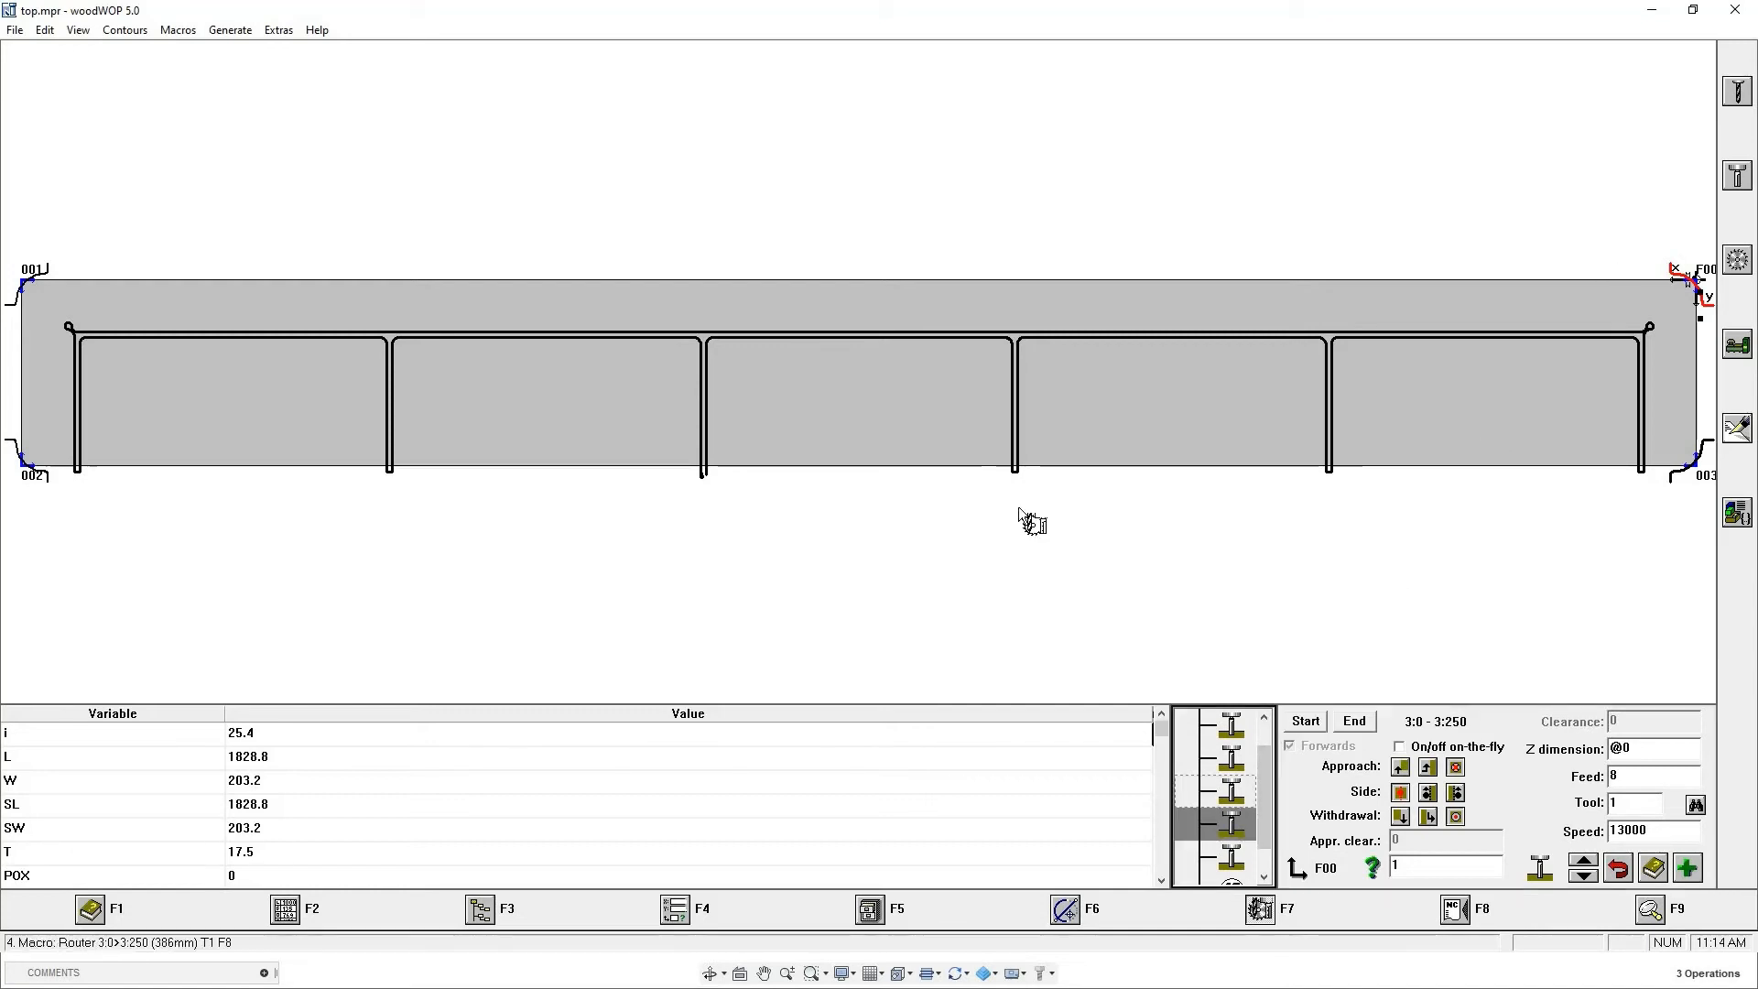
{"action": "scroll", "coordinate": [490, 404], "scroll_direction": "down", "scroll_amount": 3}
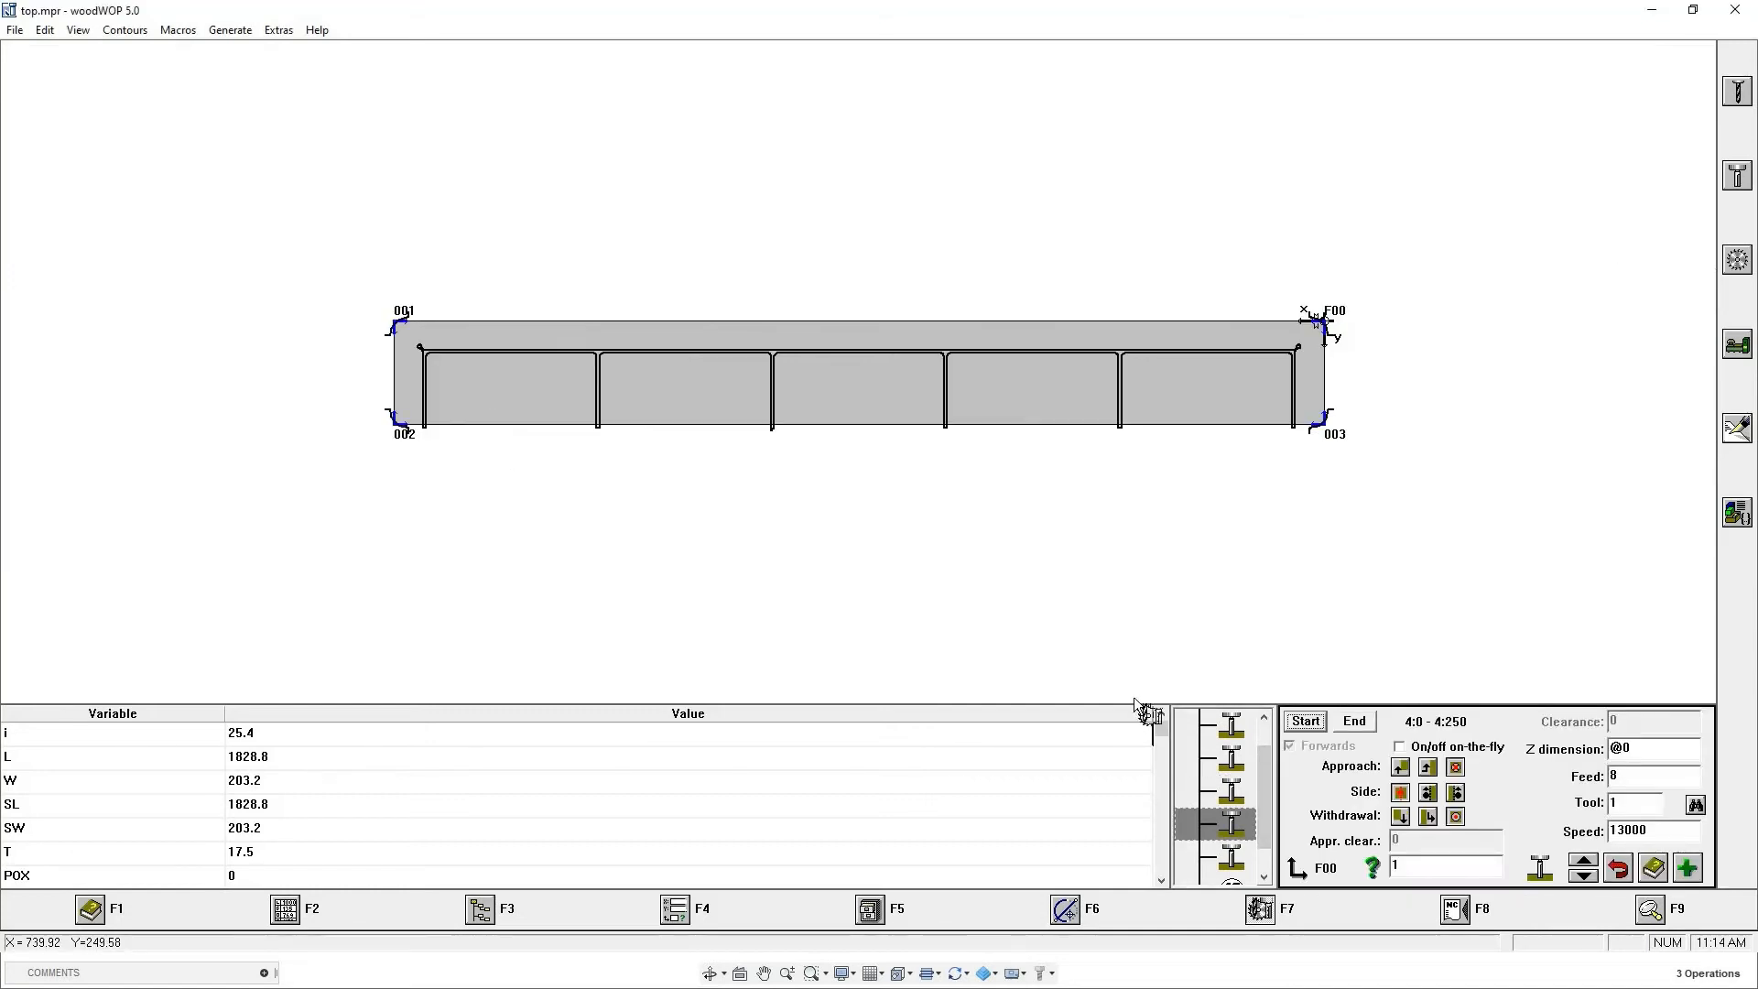
{"action": "left_click", "coordinate": [1237, 853]}
{"action": "left_click_drag", "start_coordinate": [1260, 827], "coordinate": [1263, 789]}
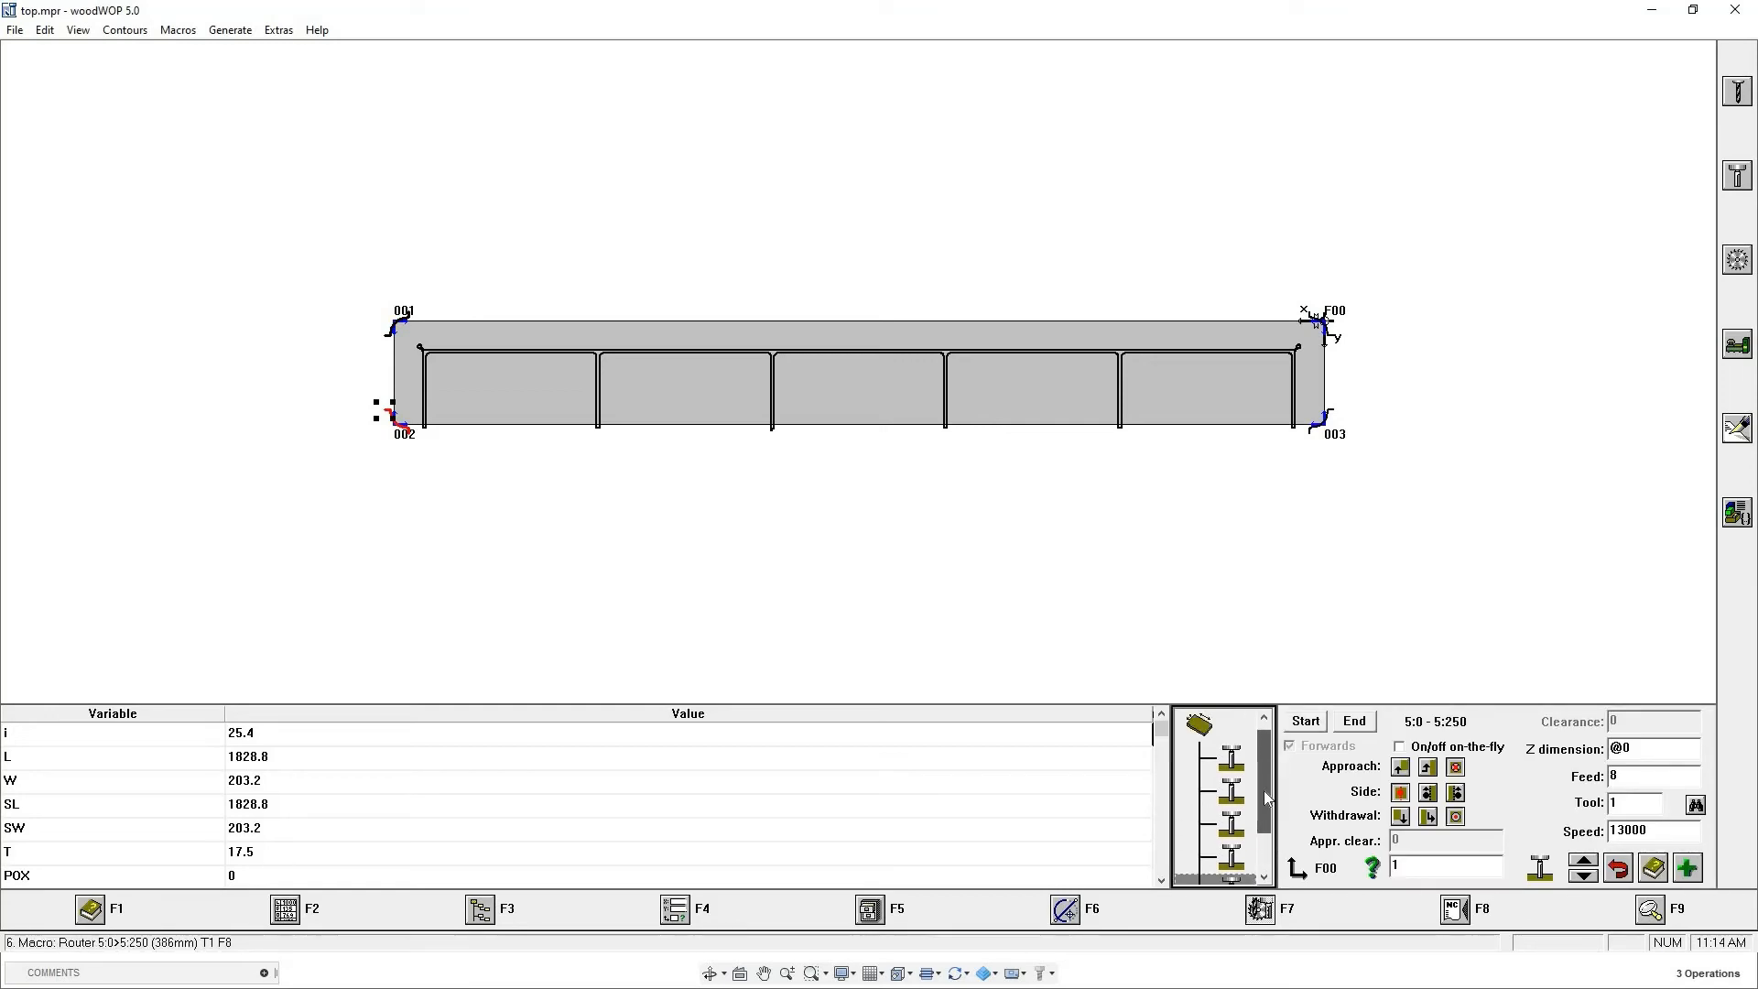
{"action": "left_click_drag", "start_coordinate": [1044, 717], "coordinate": [1099, 634]}
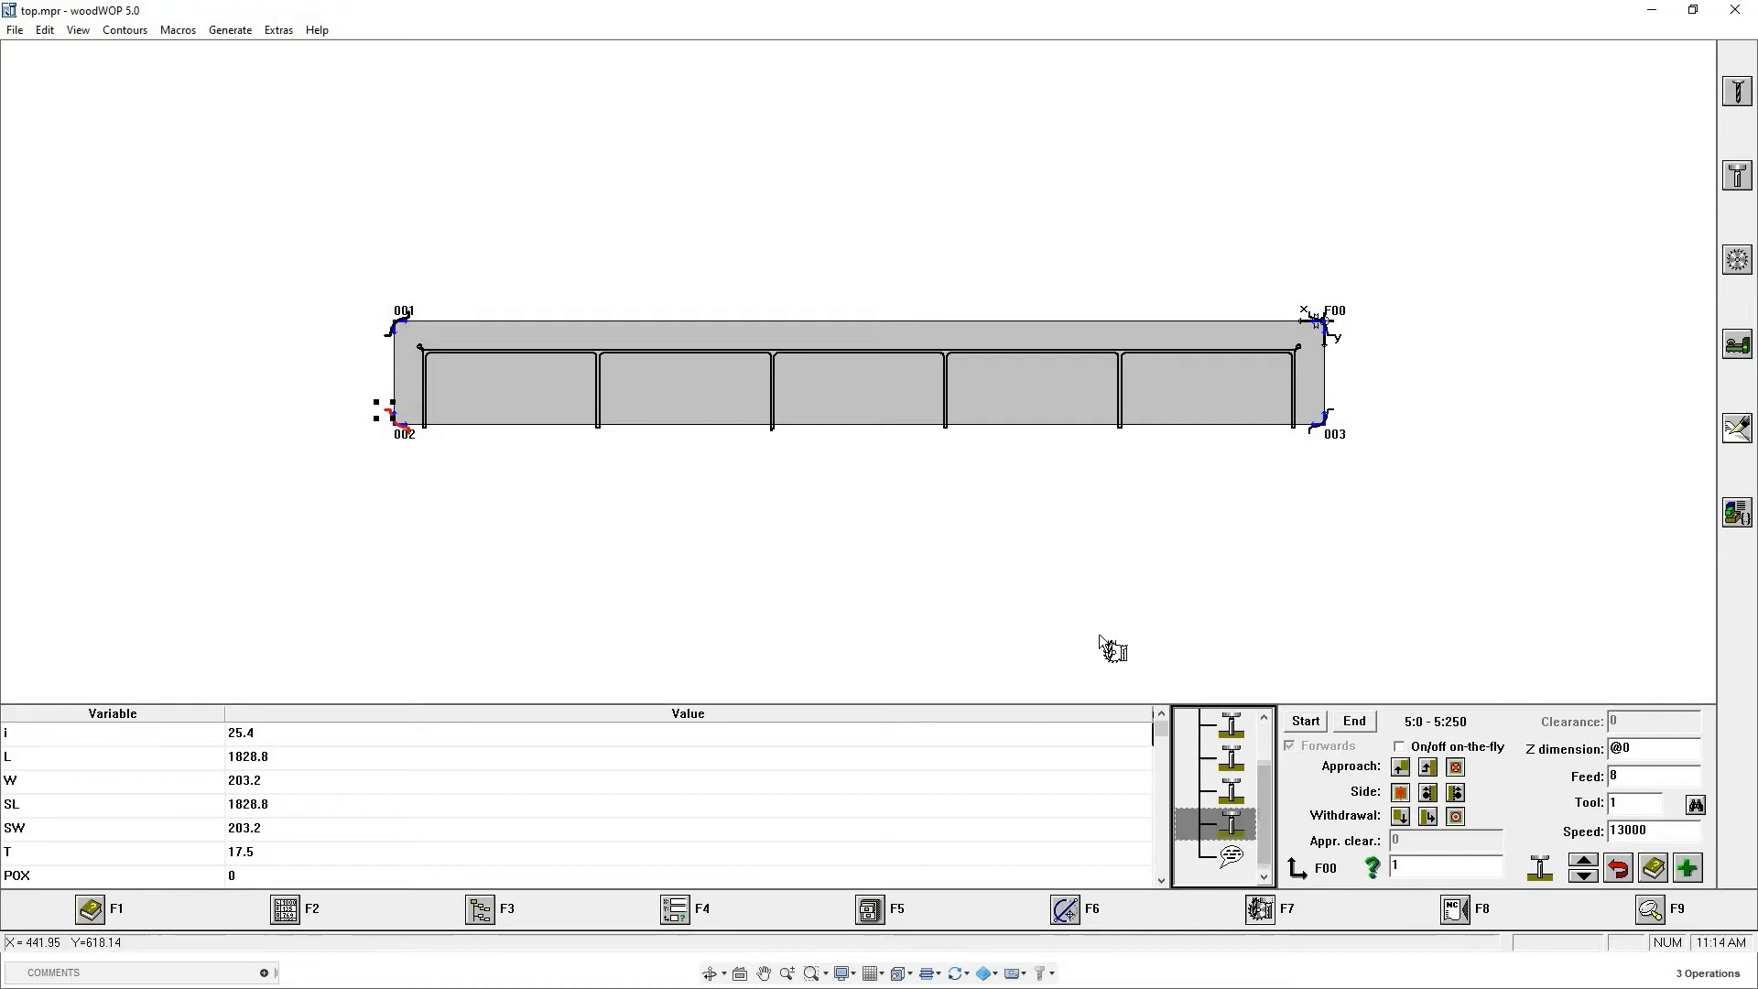
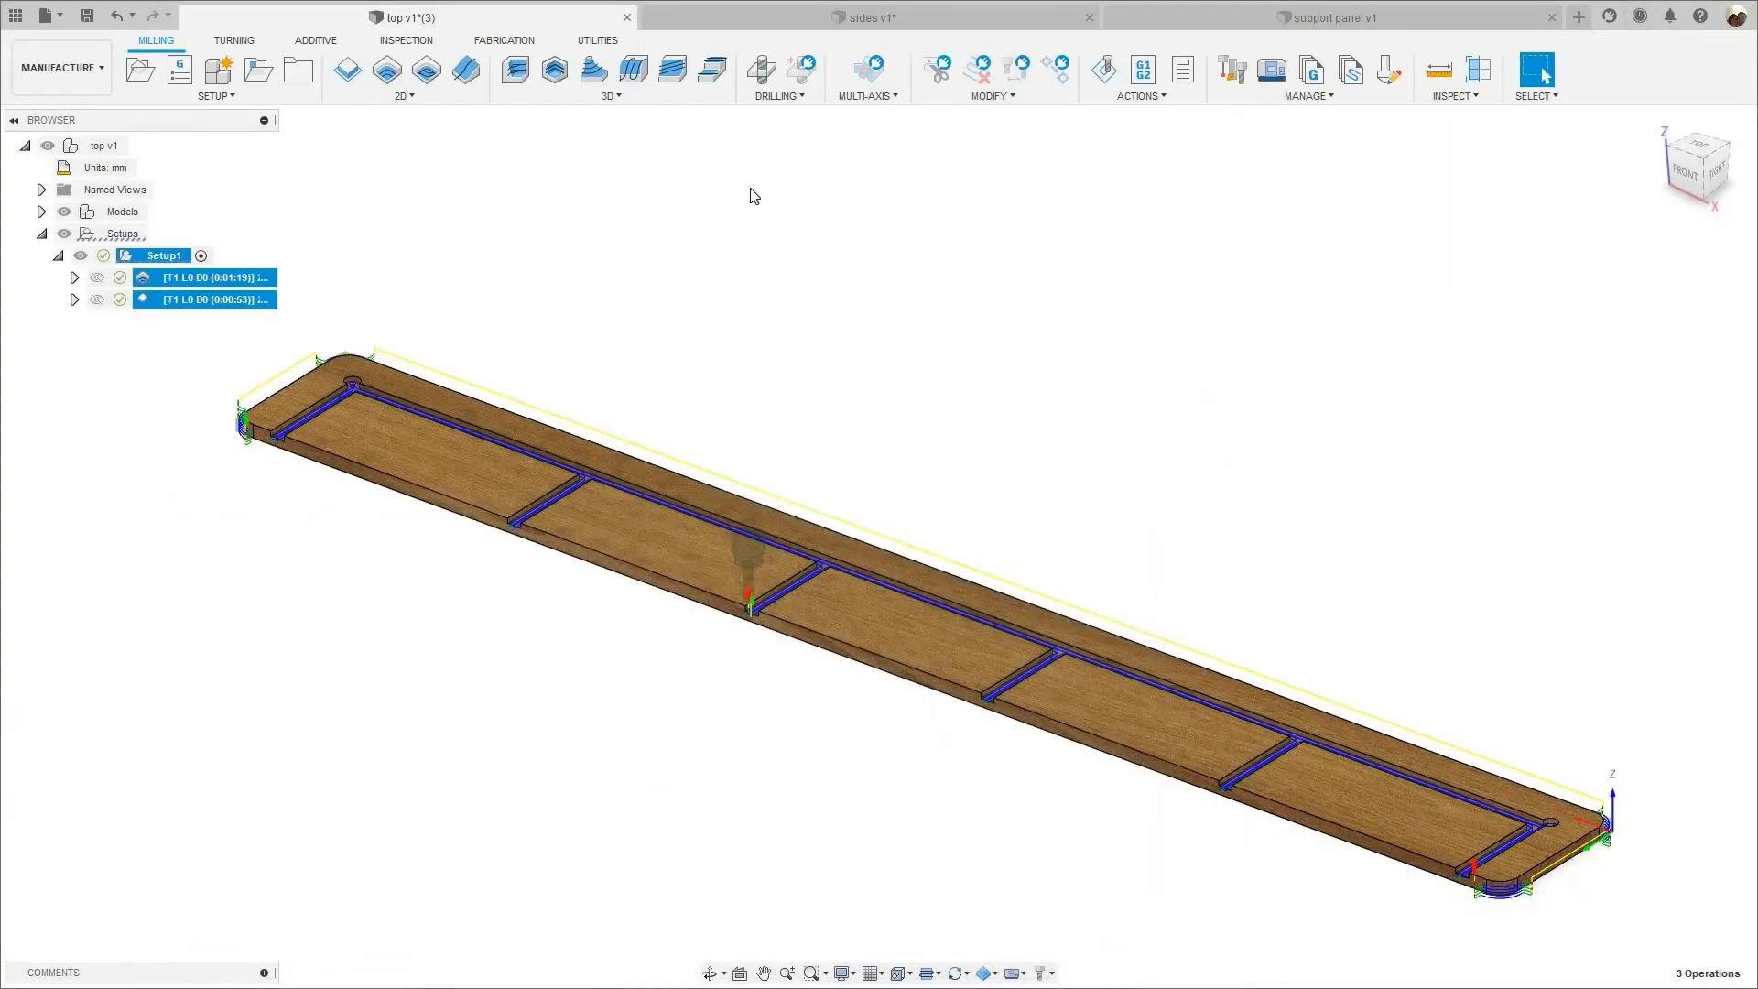
- Switch back to Fusion 360, show the support panel document and examine the Parallel toolpaths along its long edges
{"action": "left_click", "coordinate": [753, 196]}
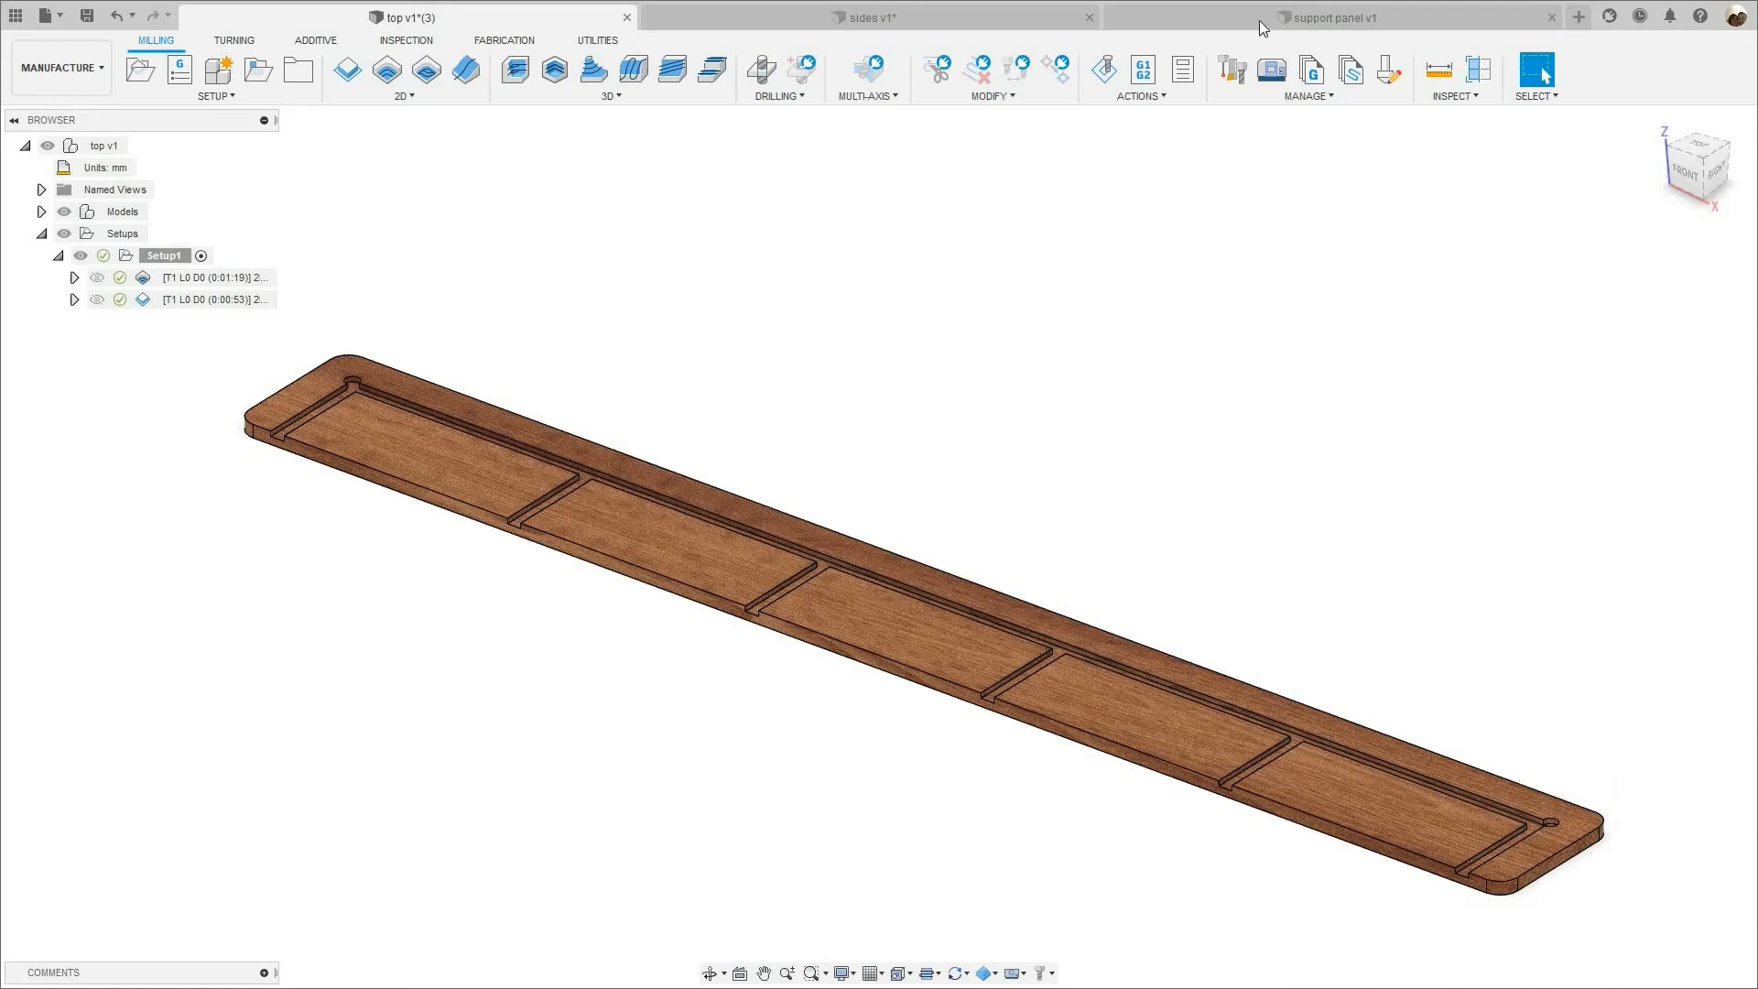
{"action": "left_click", "coordinate": [1259, 20]}
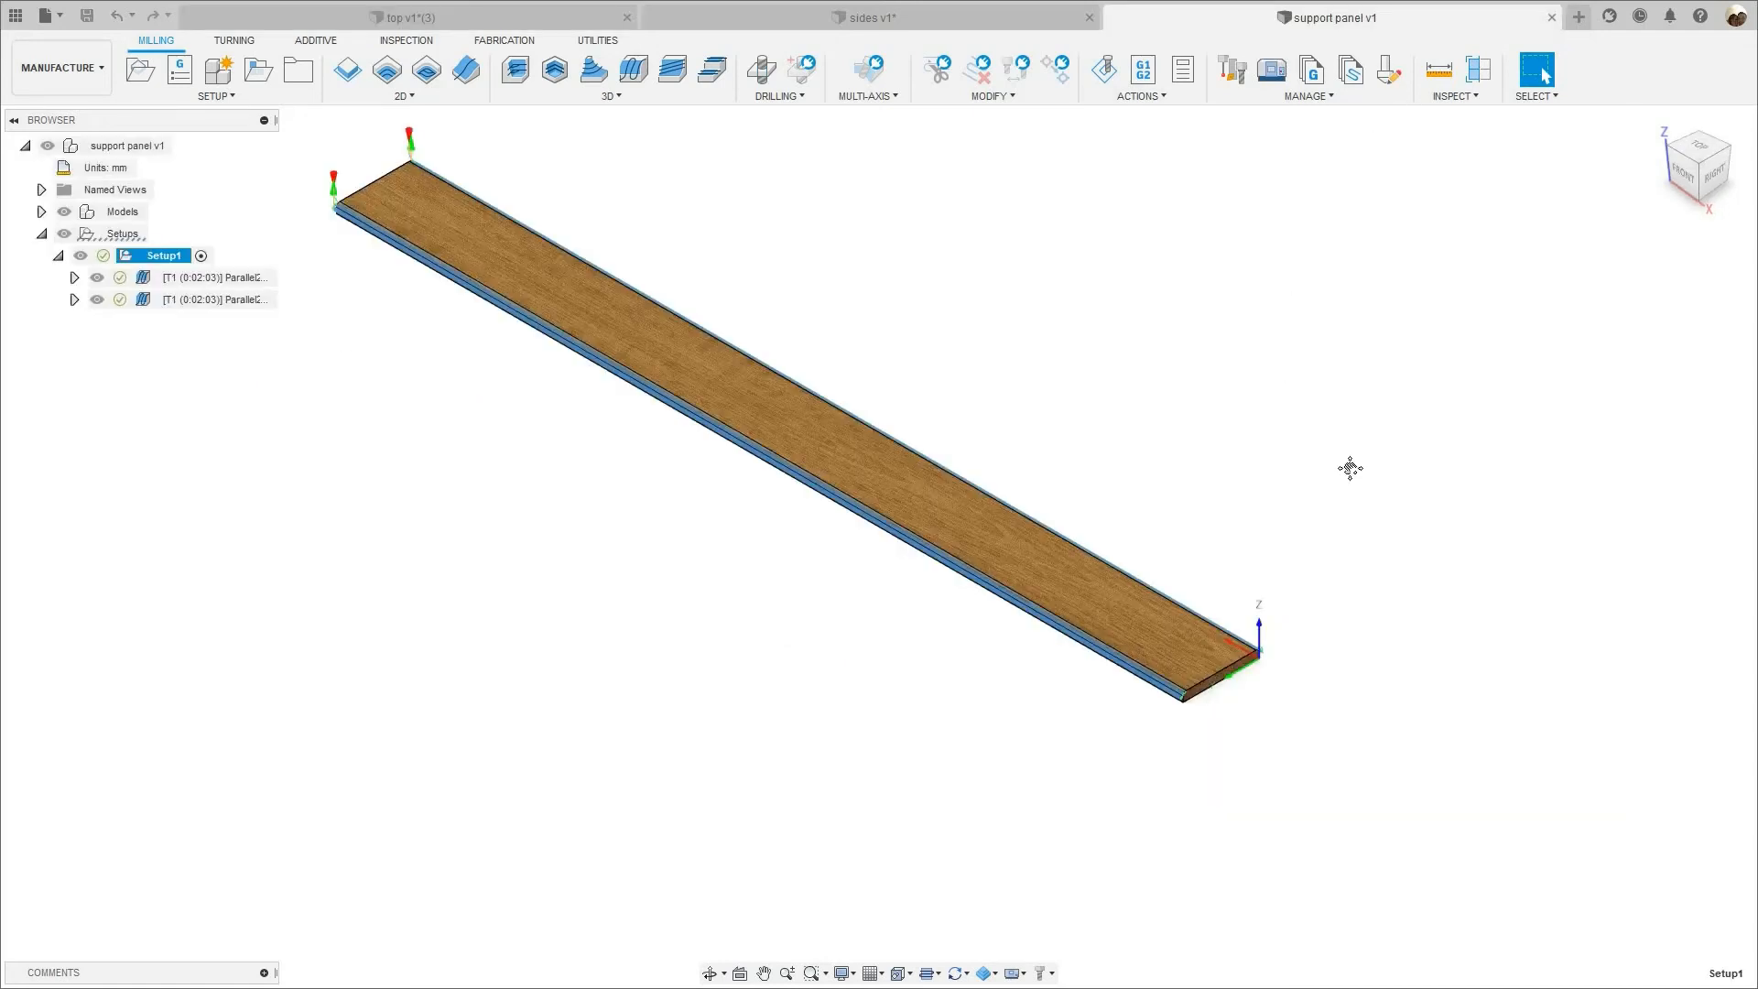
{"action": "middle_click_drag", "start_coordinate": [381, 552], "coordinate": [485, 694]}
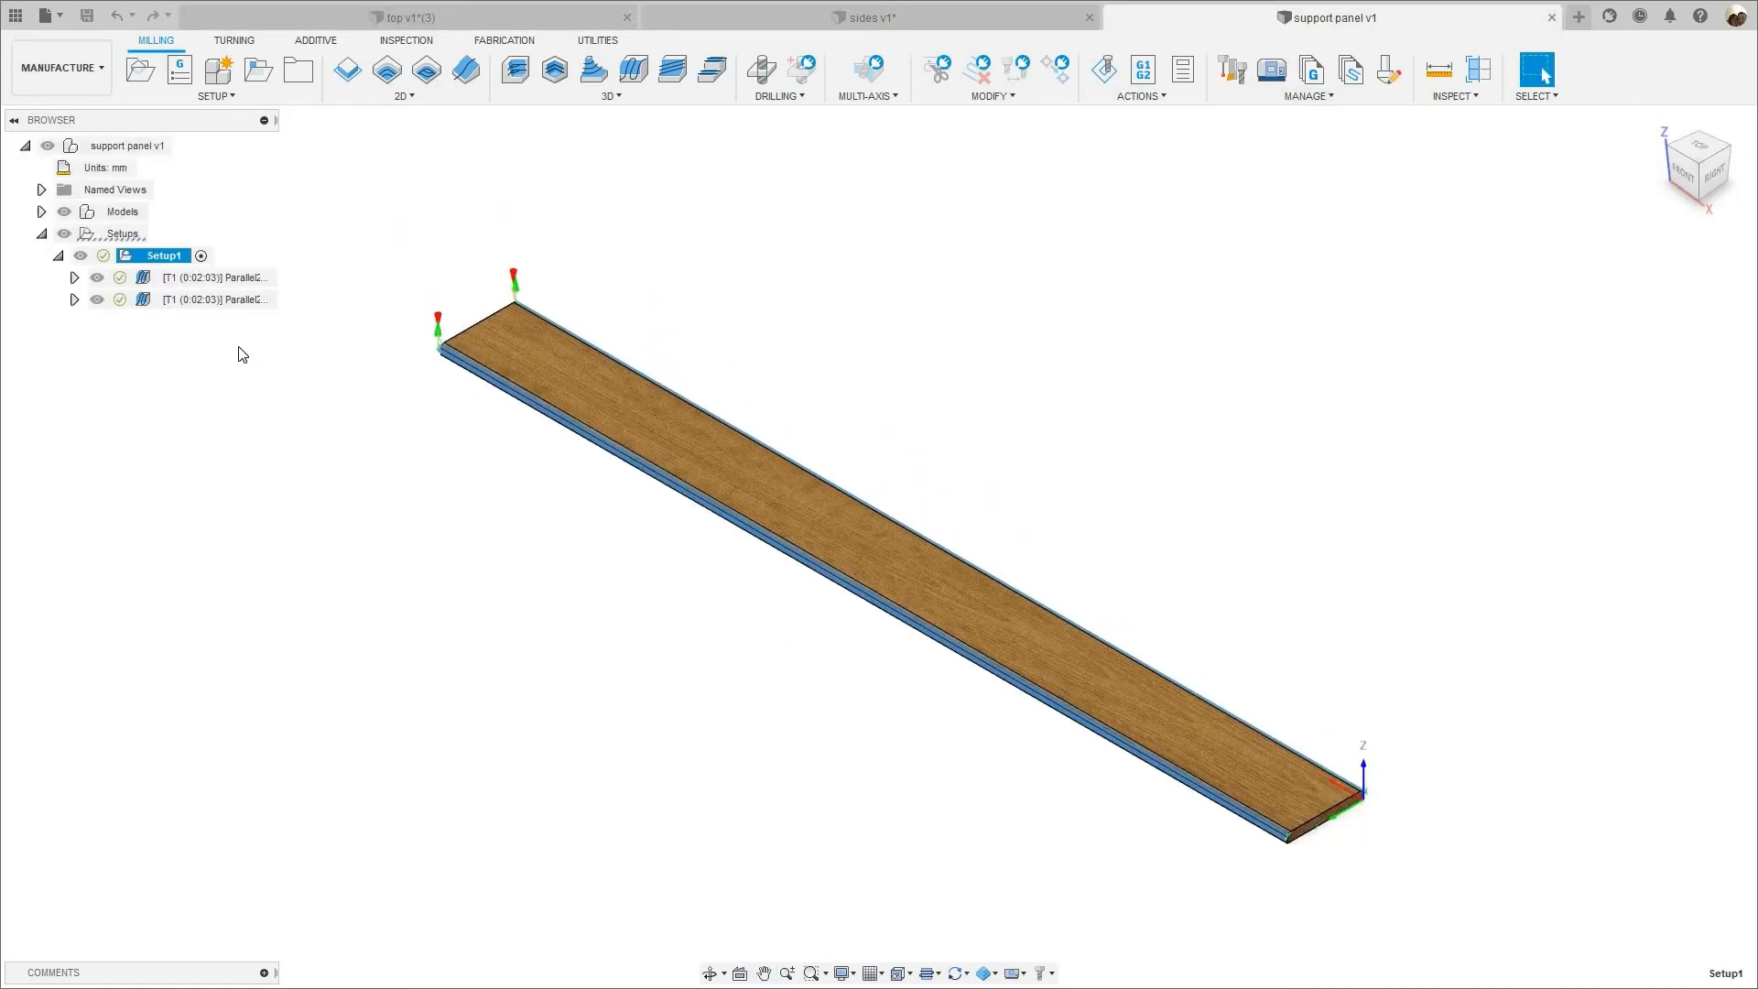
{"action": "middle_click_drag", "start_coordinate": [1298, 812], "coordinate": [1190, 759]}
{"action": "left_click", "coordinate": [876, 711]}
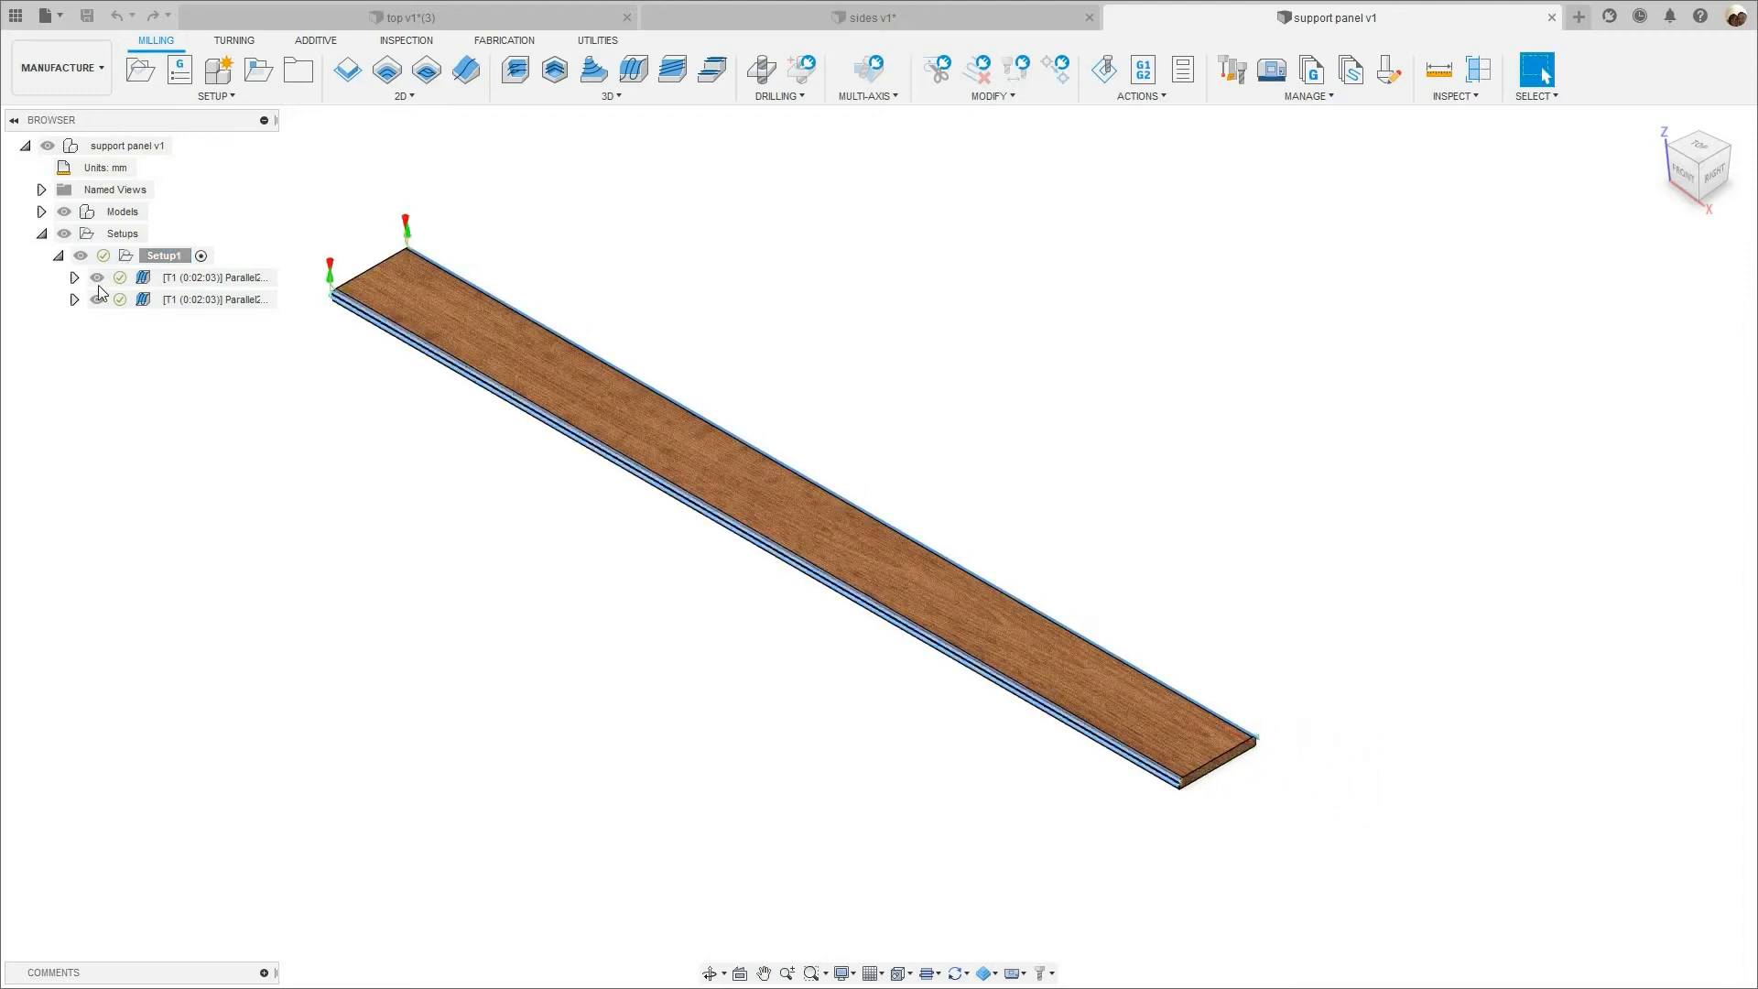
{"action": "scroll", "coordinate": [1192, 759], "scroll_direction": "up", "scroll_amount": 3}
{"action": "middle_click_drag", "start_coordinate": [898, 688], "coordinate": [1156, 755]}
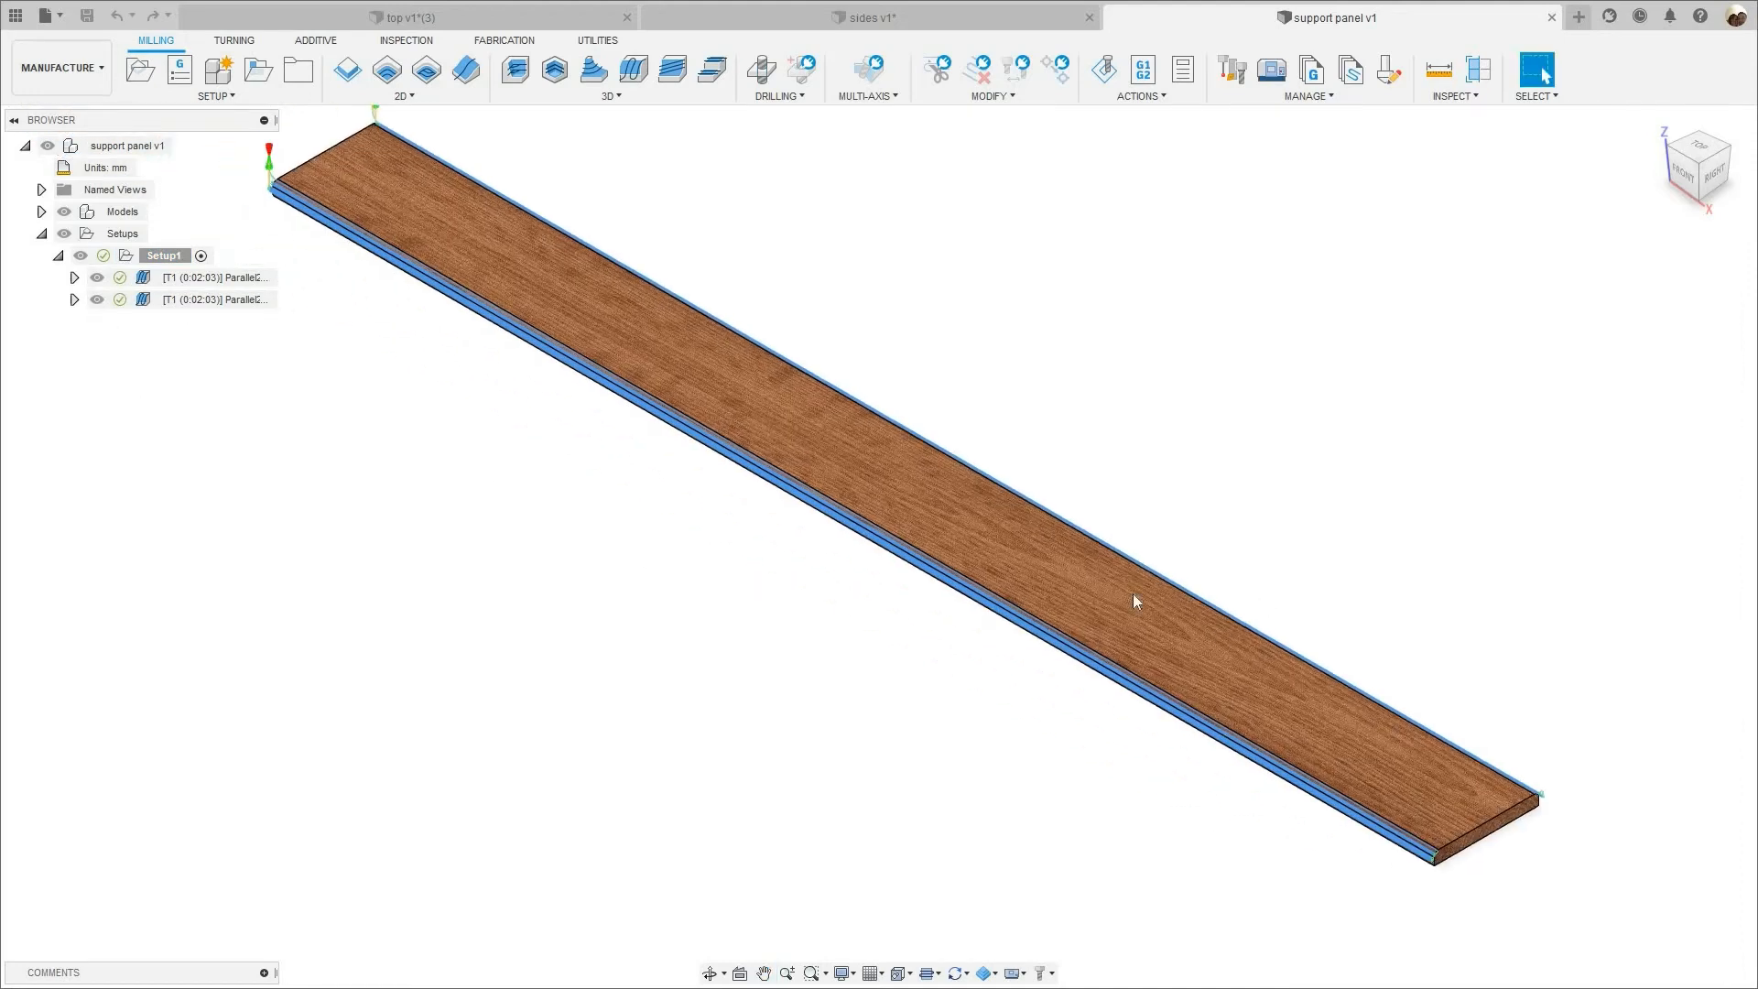
{"action": "scroll", "coordinate": [1132, 670], "scroll_direction": "down", "scroll_amount": 2}
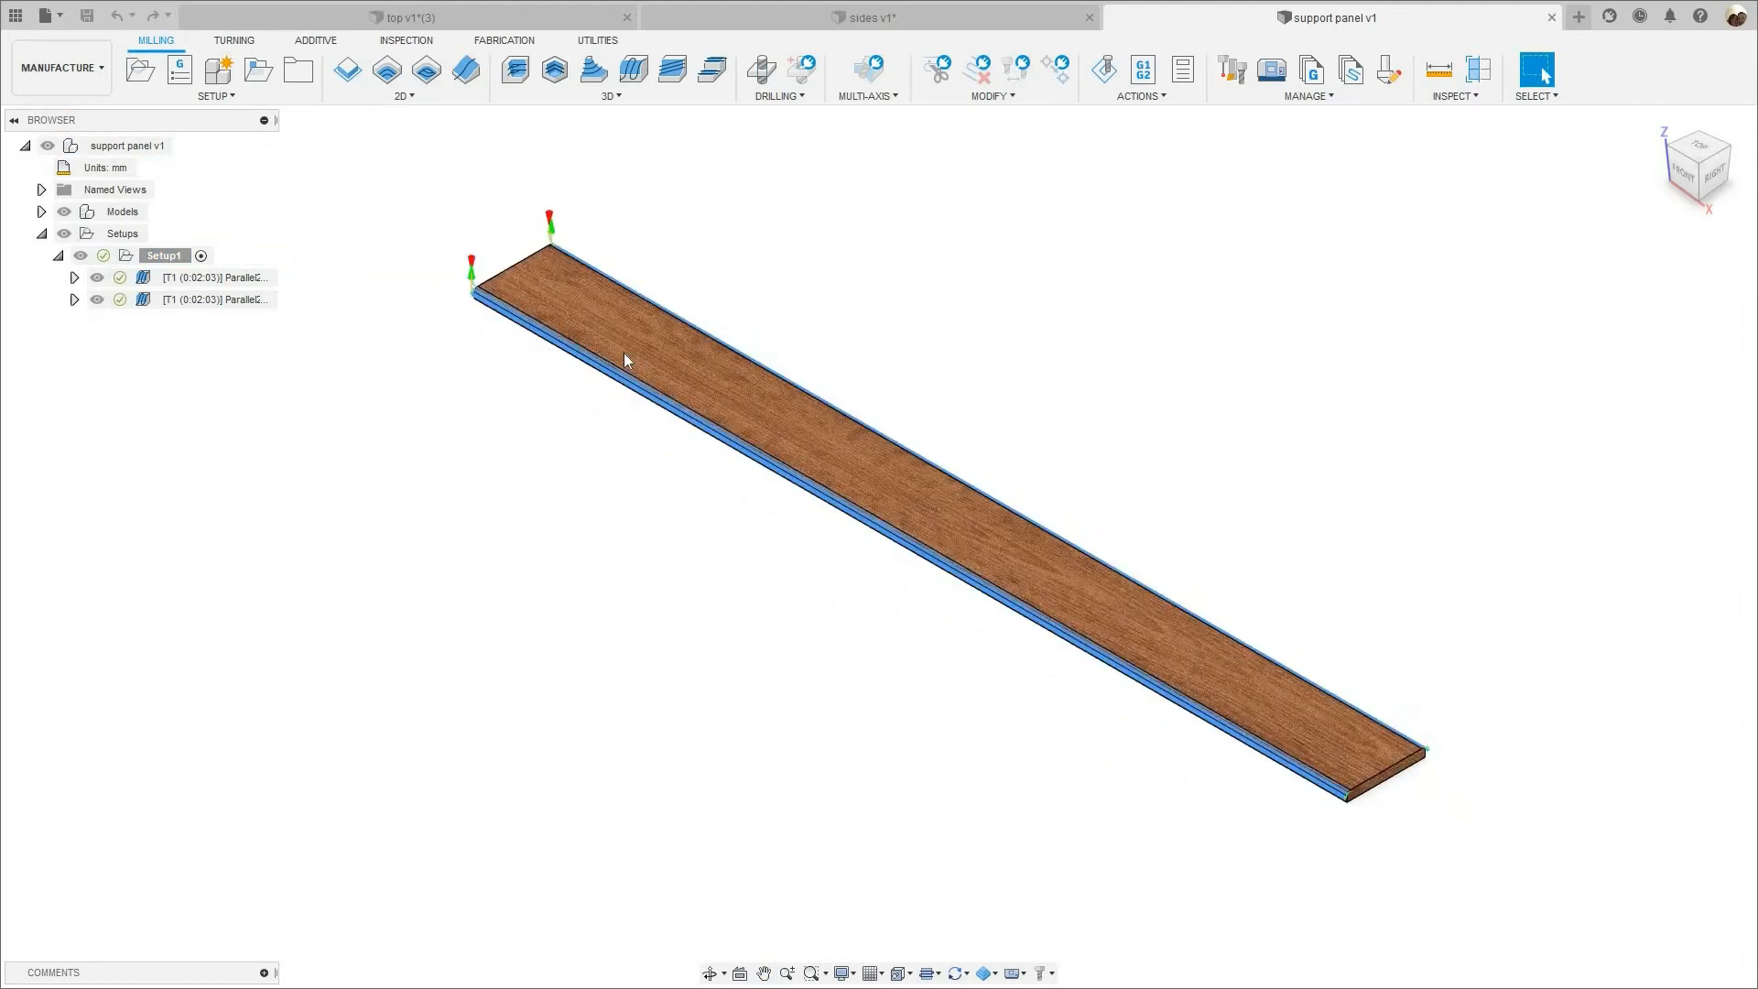
- Hide the toolpaths of both Parallel operations in the support panel's Setup1
{"action": "left_click", "coordinate": [98, 281]}
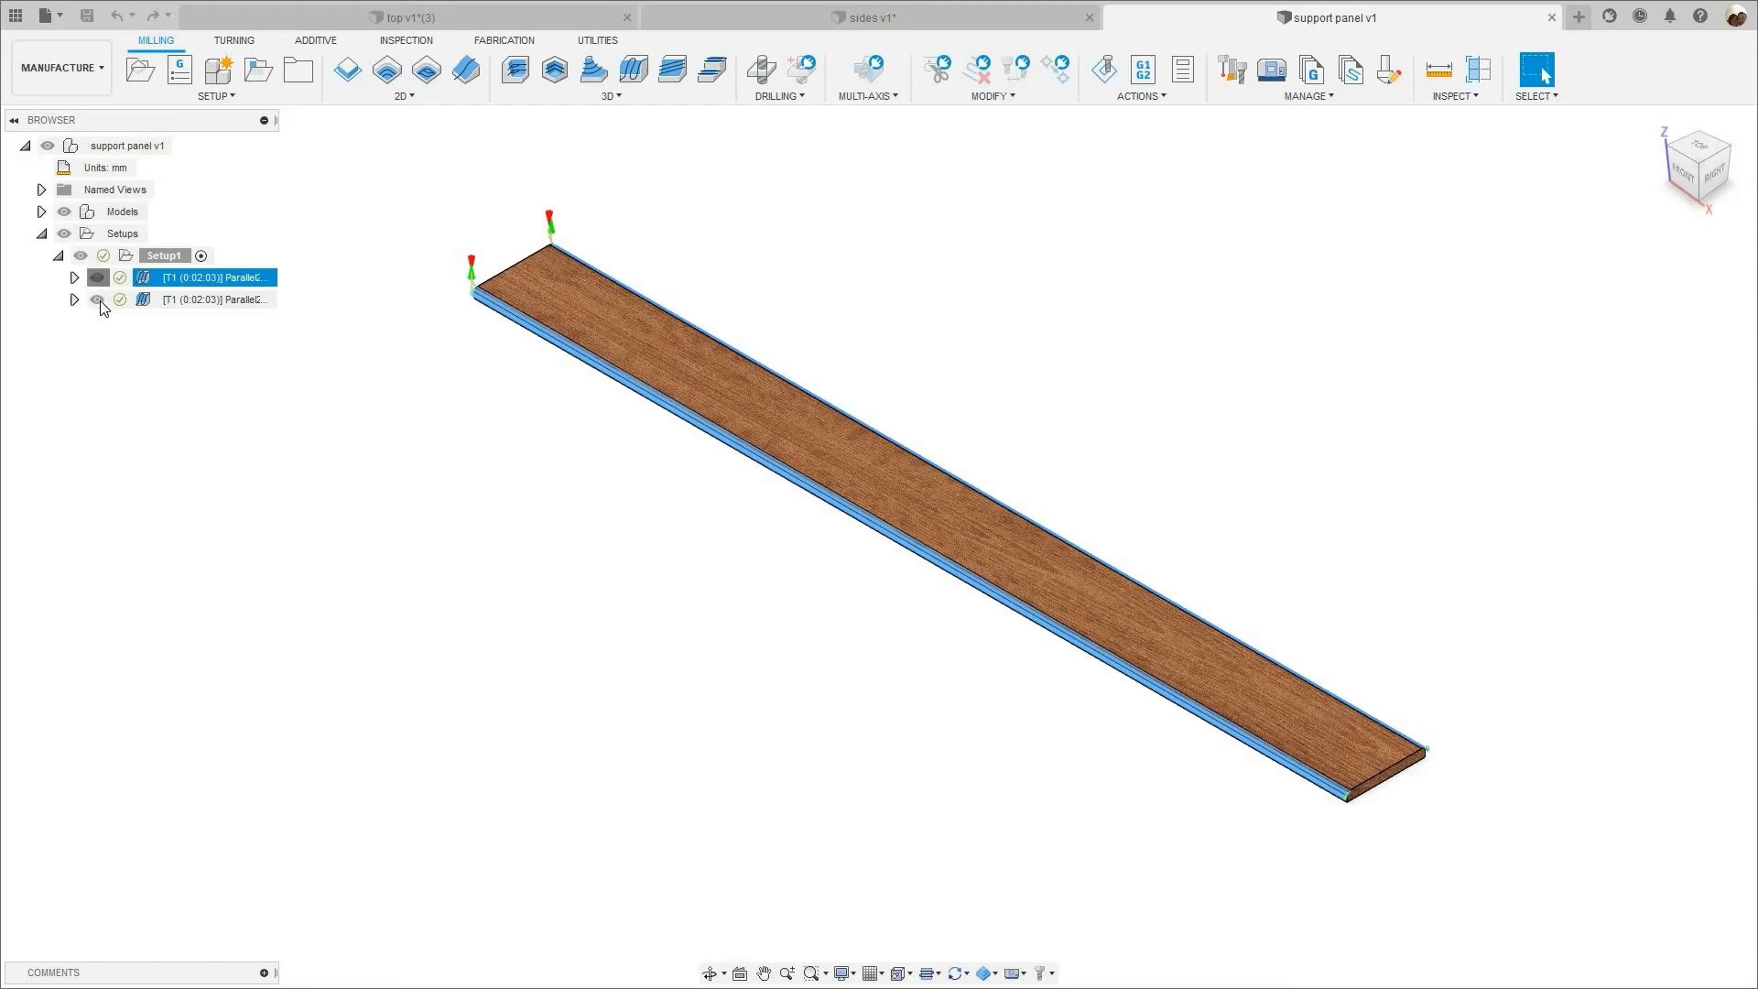
{"action": "left_click", "coordinate": [98, 300]}
{"action": "left_click", "coordinate": [921, 616]}
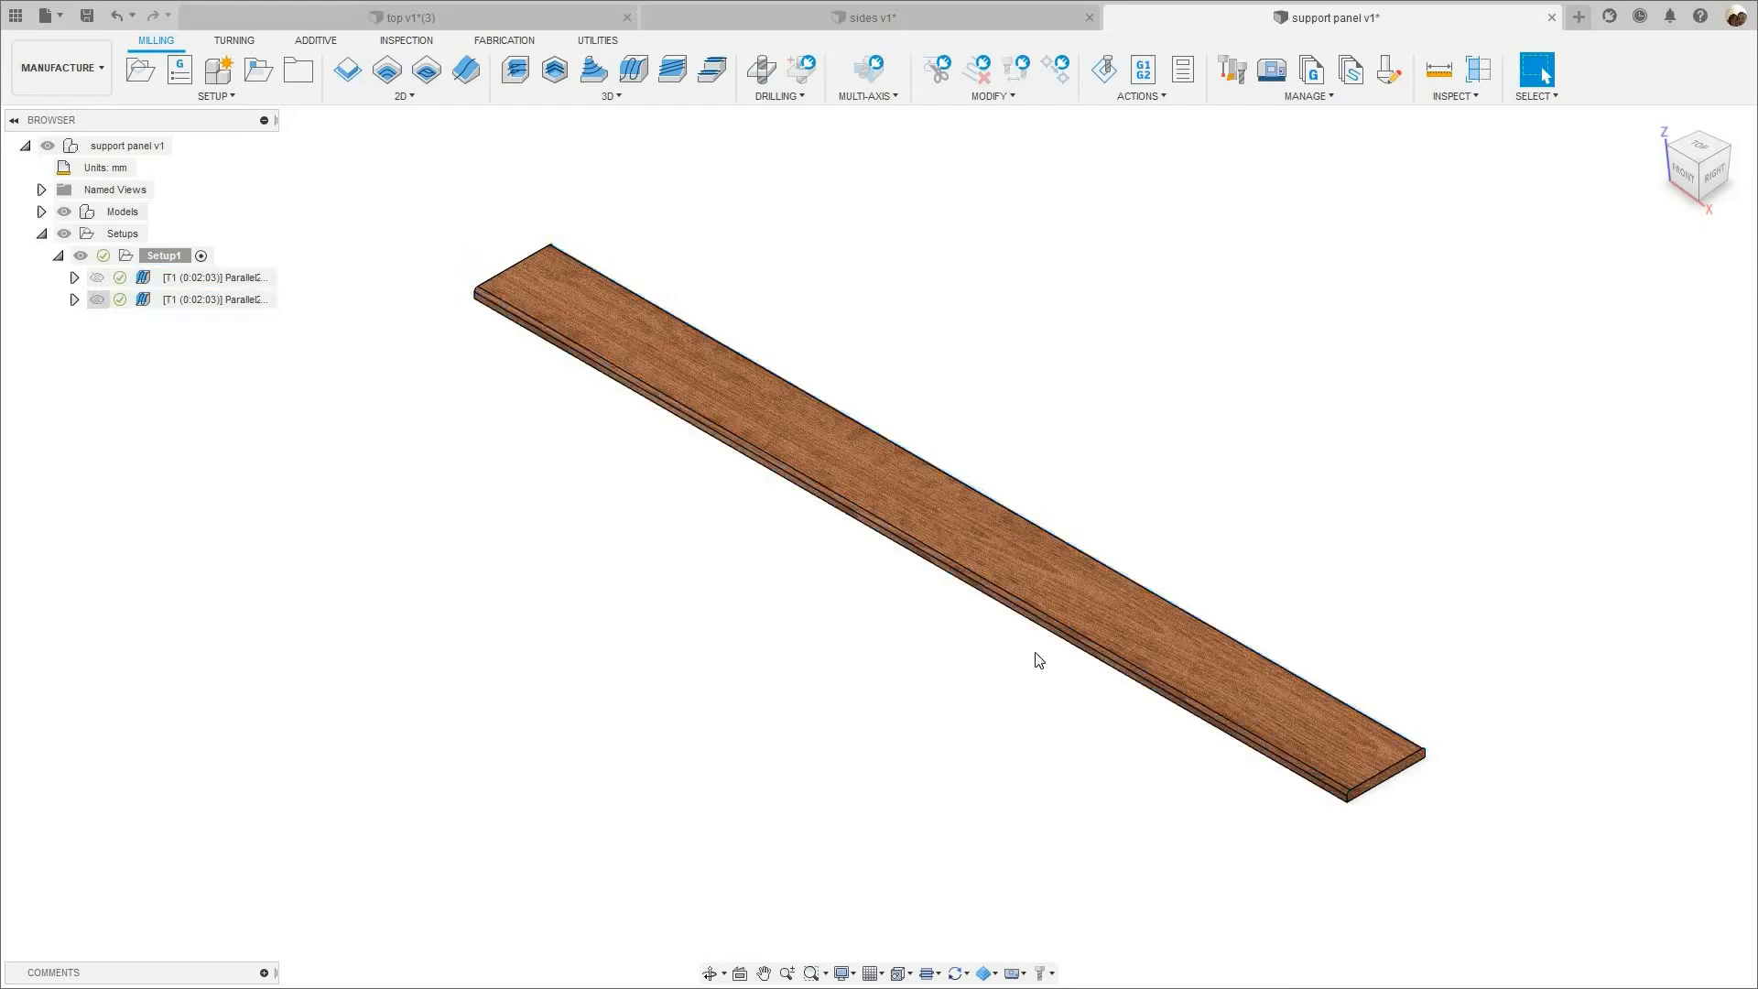
- Examine the rounded profile of the support panel's long upper edges at the end face
{"action": "scroll", "coordinate": [1044, 655], "scroll_direction": "up", "scroll_amount": 5}
{"action": "scroll", "coordinate": [1051, 656], "scroll_direction": "up", "scroll_amount": 10}
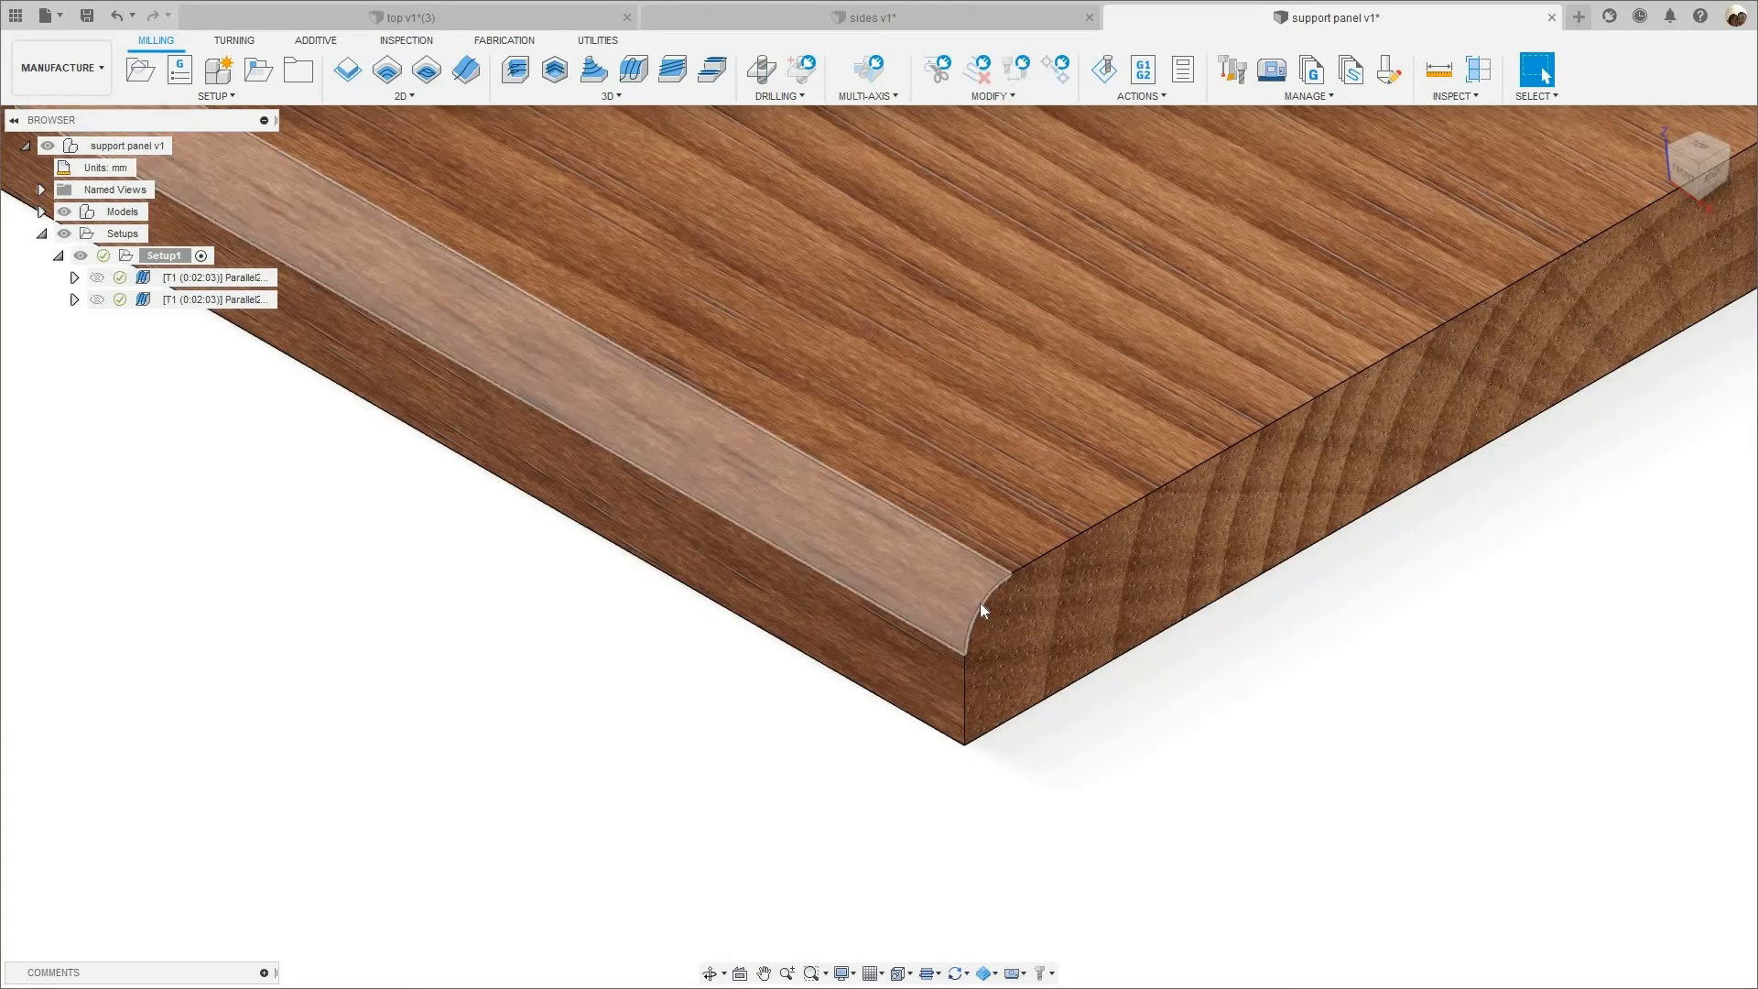
{"action": "scroll", "coordinate": [977, 606], "scroll_direction": "down", "scroll_amount": 1}
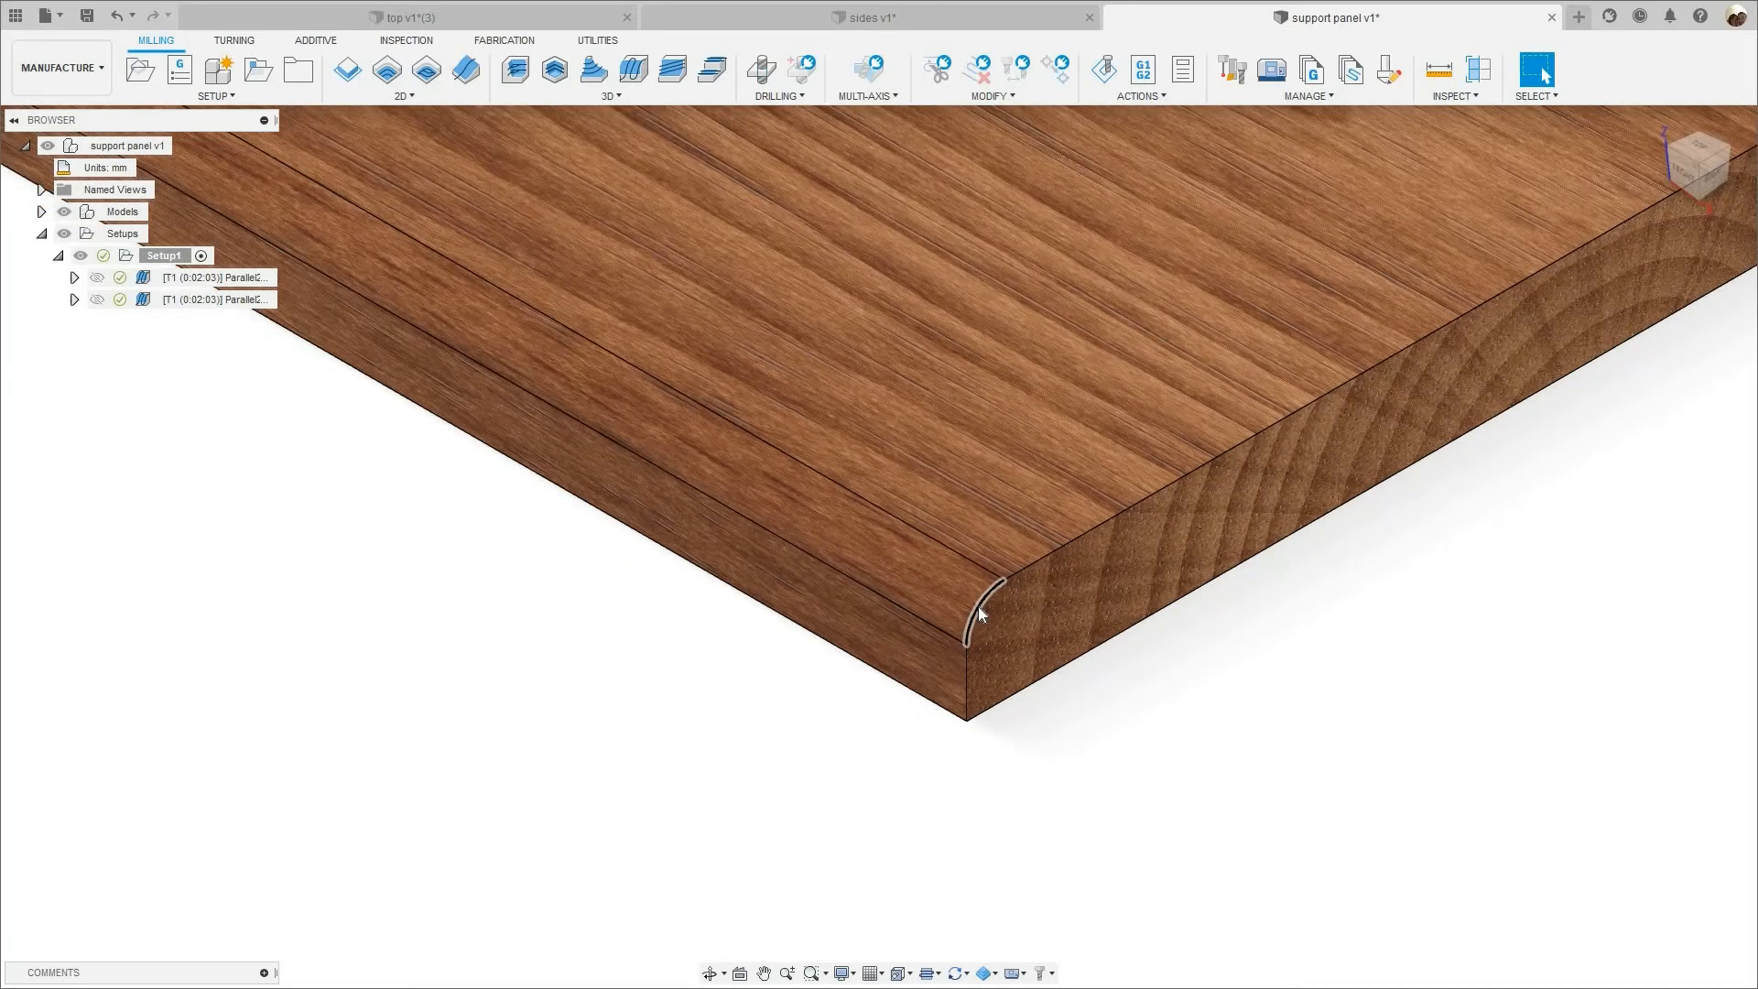
{"action": "scroll", "coordinate": [978, 606], "scroll_direction": "down", "scroll_amount": 5}
{"action": "scroll", "coordinate": [1339, 672], "scroll_direction": "down", "scroll_amount": 2}
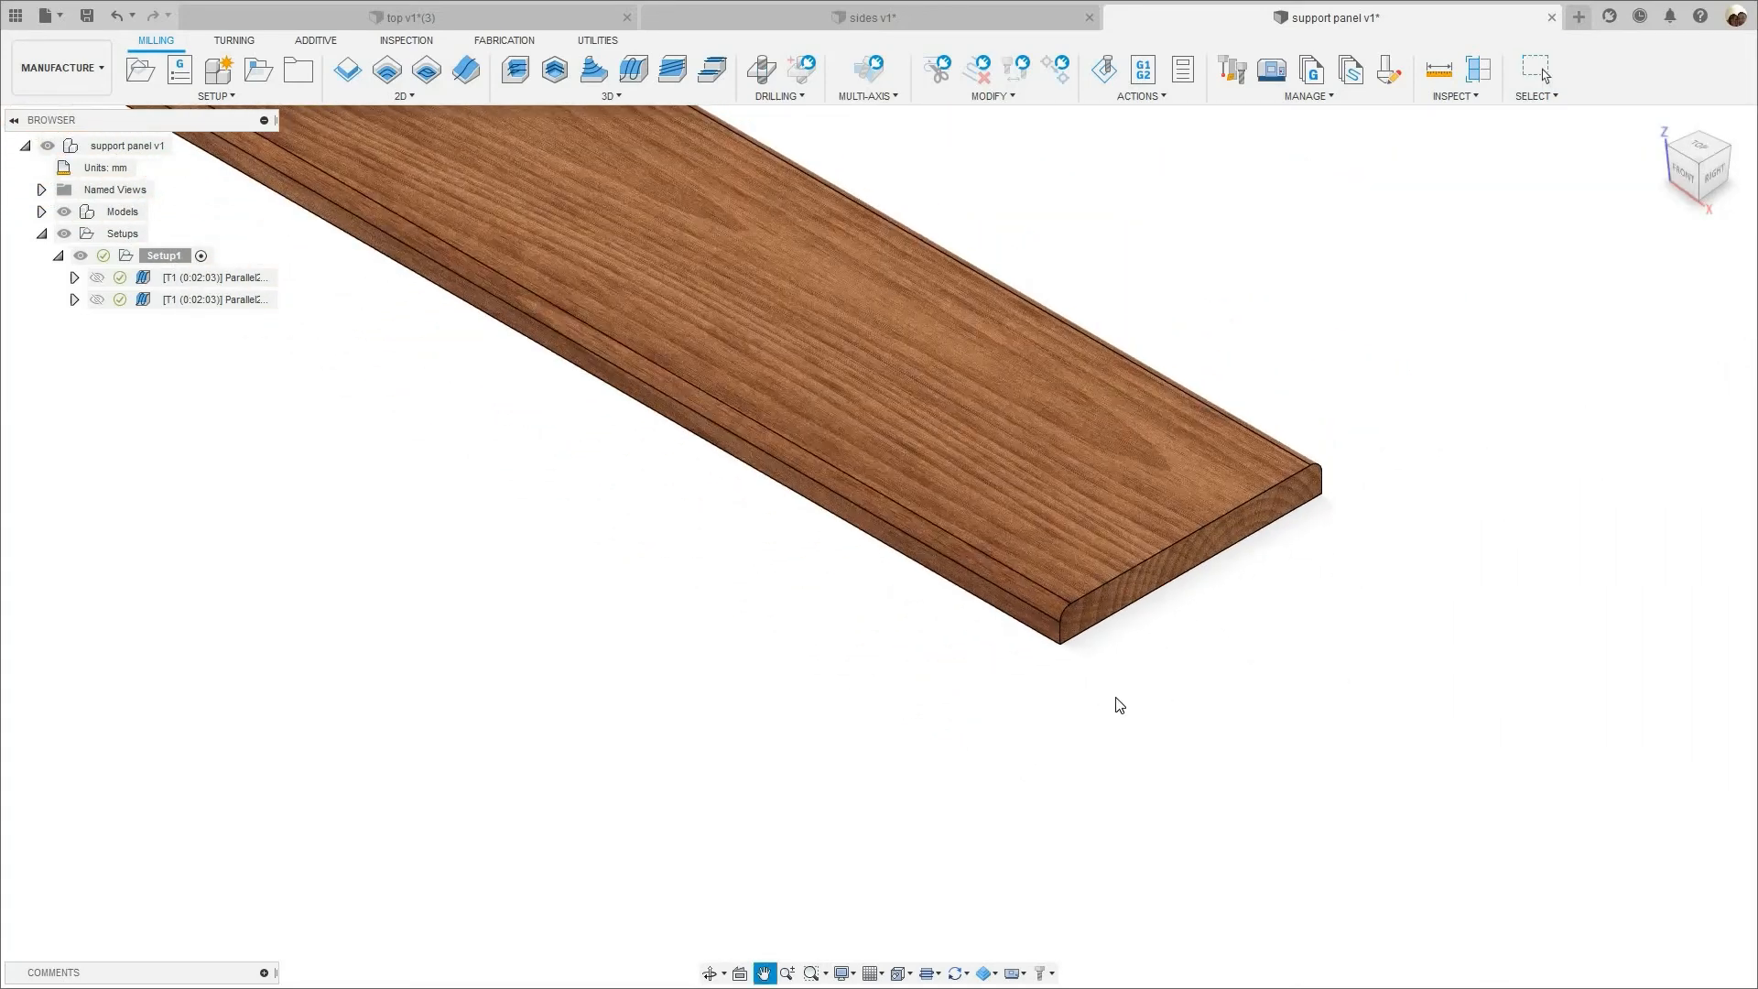
{"action": "scroll", "coordinate": [1135, 654], "scroll_direction": "up", "scroll_amount": 1}
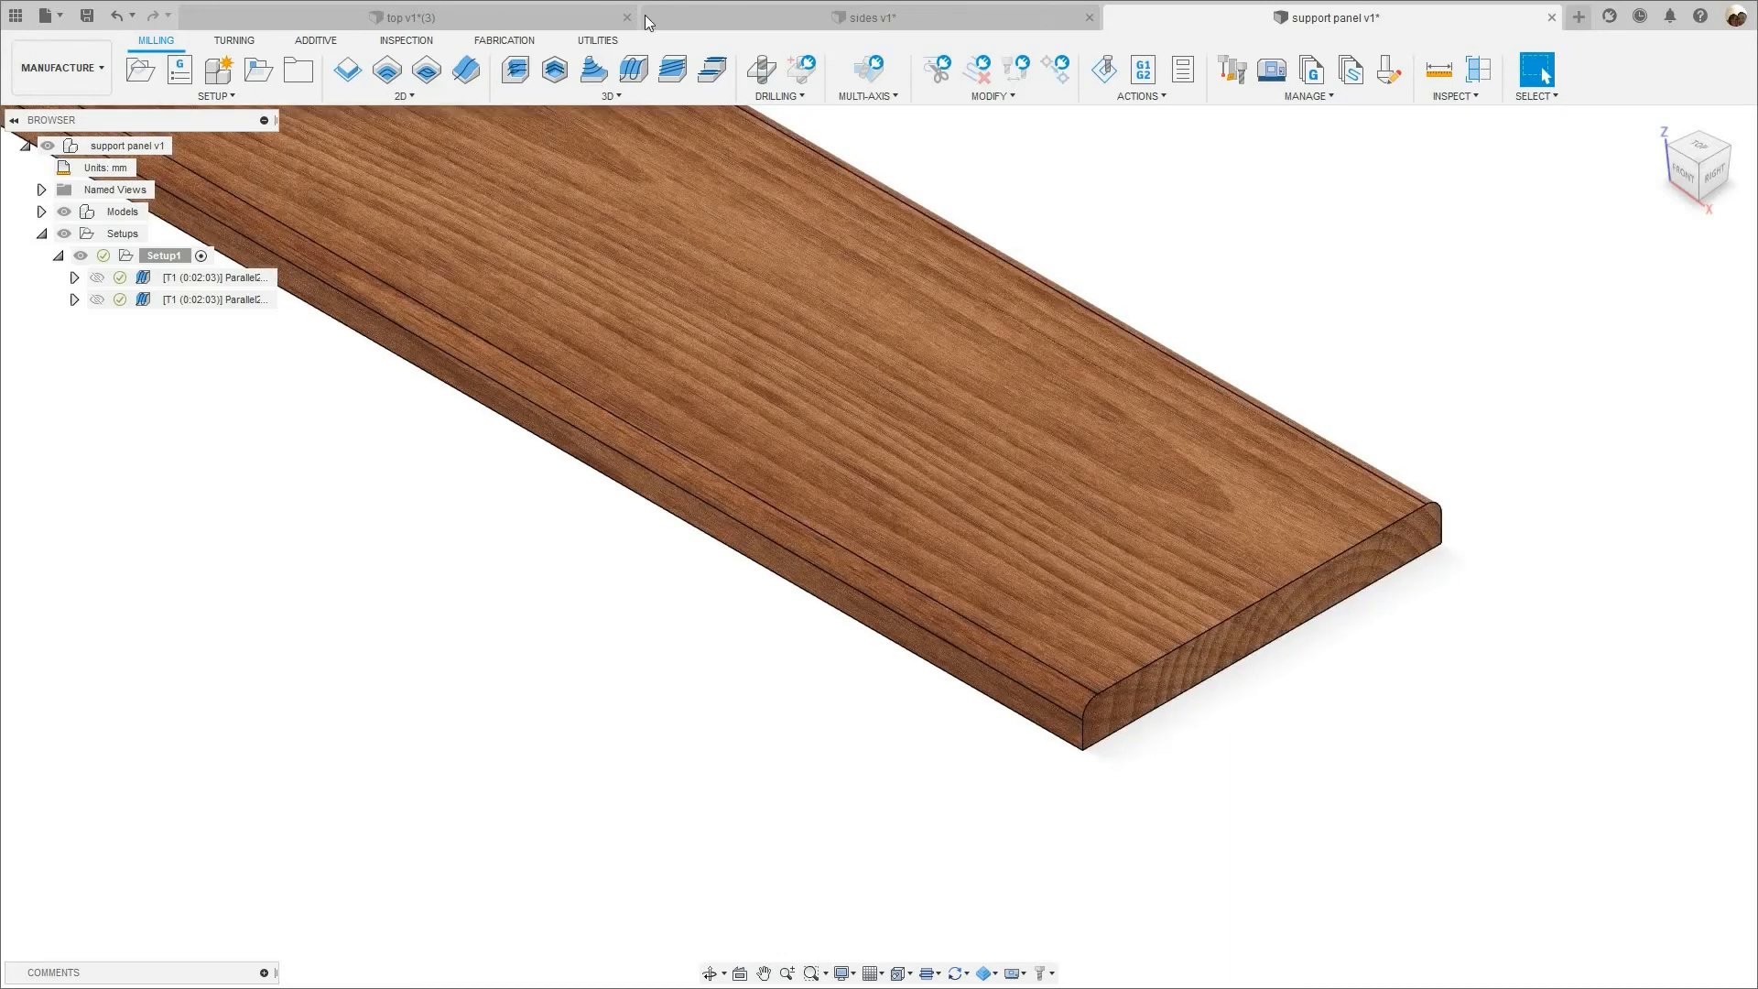
- Show the sides document and examine the shallow recesses along the side panel's long edge
{"action": "left_click", "coordinate": [857, 16]}
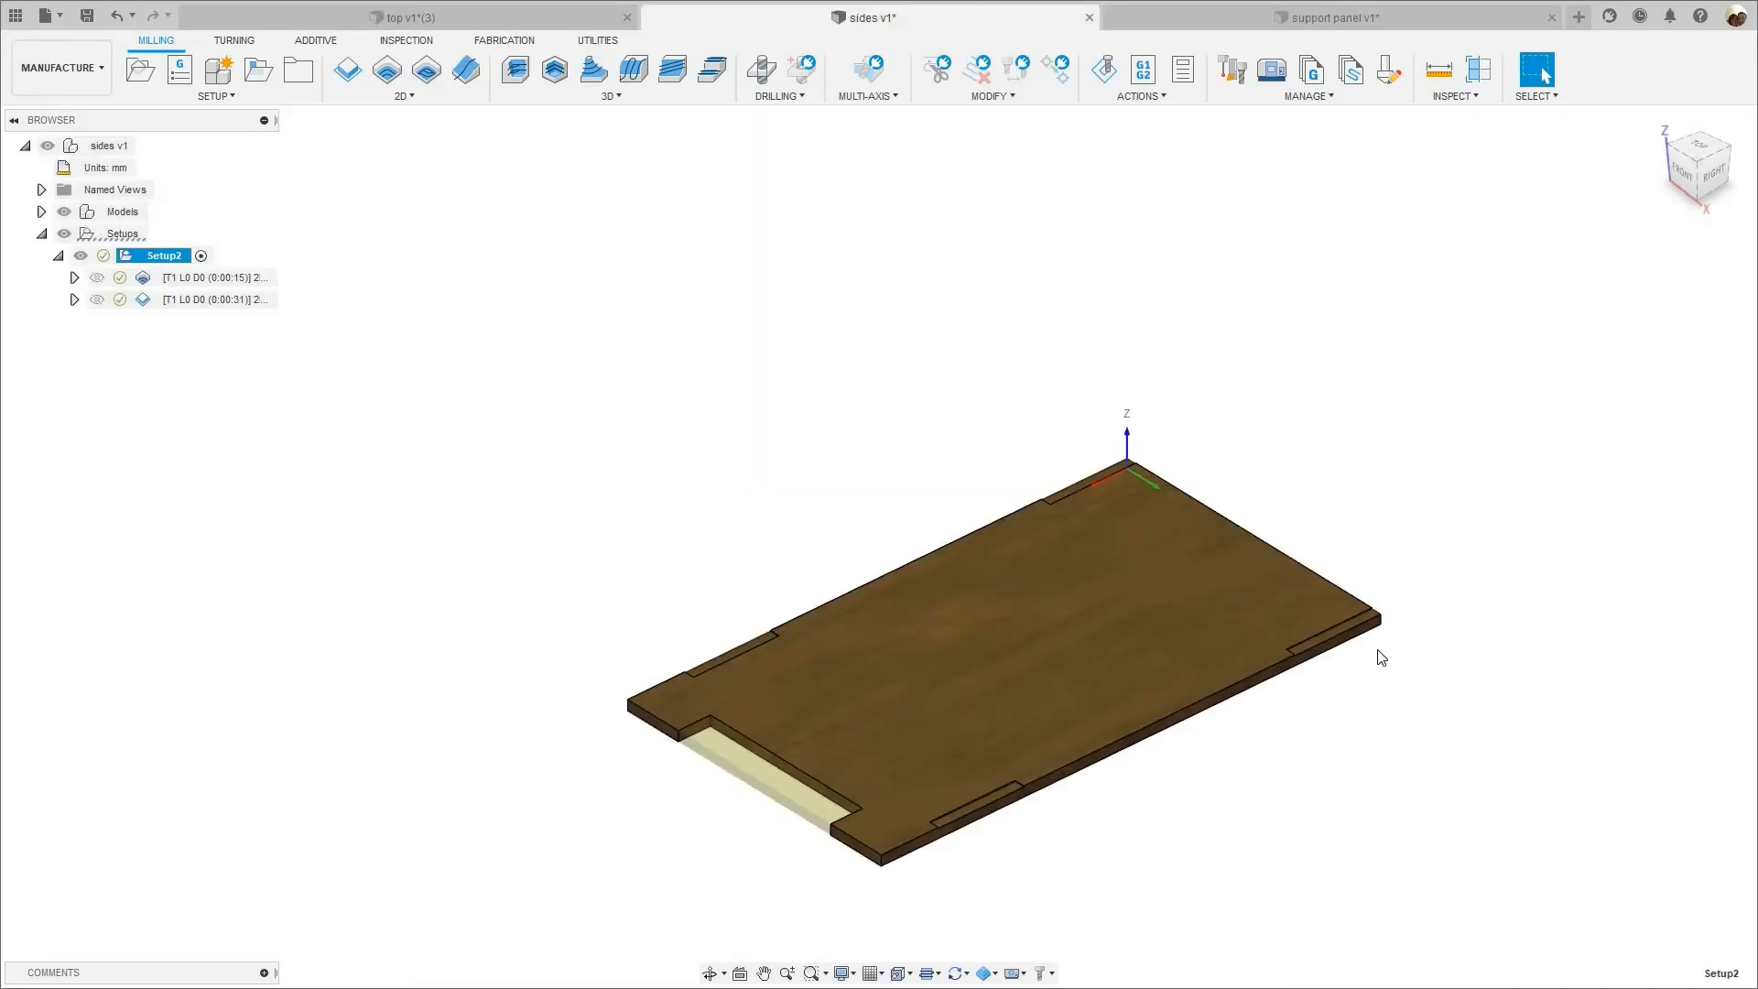
{"action": "scroll", "coordinate": [1304, 641], "scroll_direction": "up", "scroll_amount": 10}
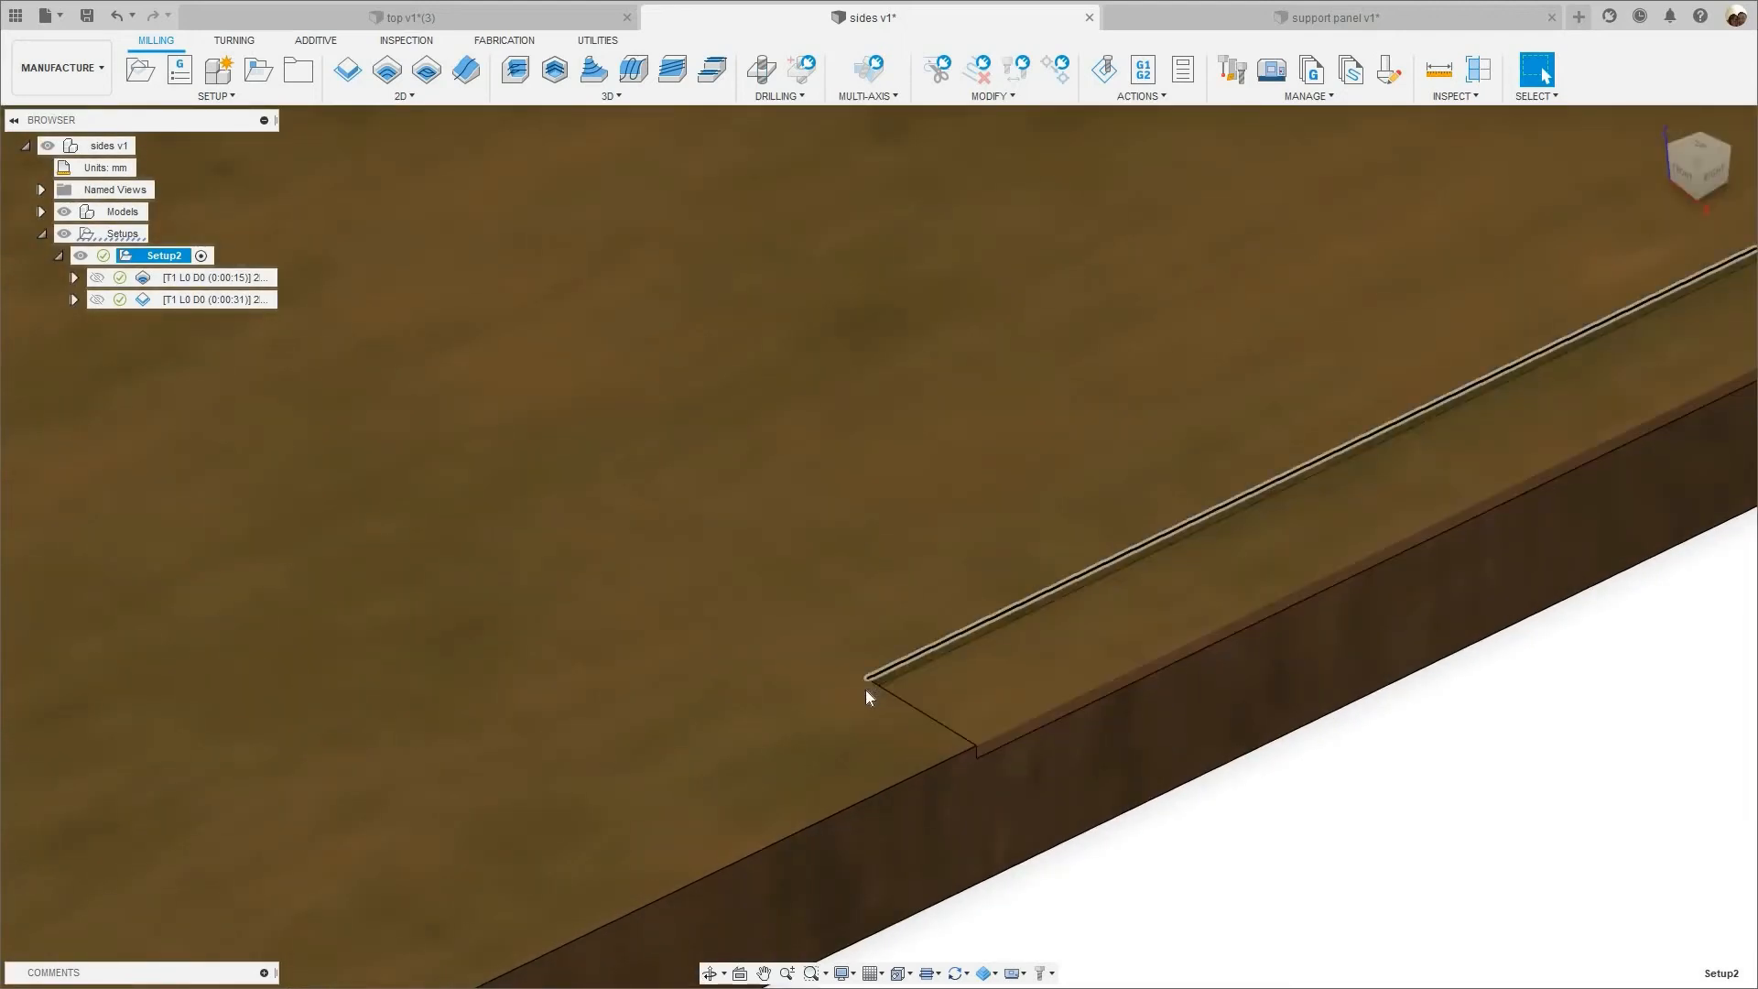
{"action": "scroll", "coordinate": [901, 679], "scroll_direction": "down", "scroll_amount": 2}
{"action": "scroll", "coordinate": [887, 681], "scroll_direction": "down", "scroll_amount": 1}
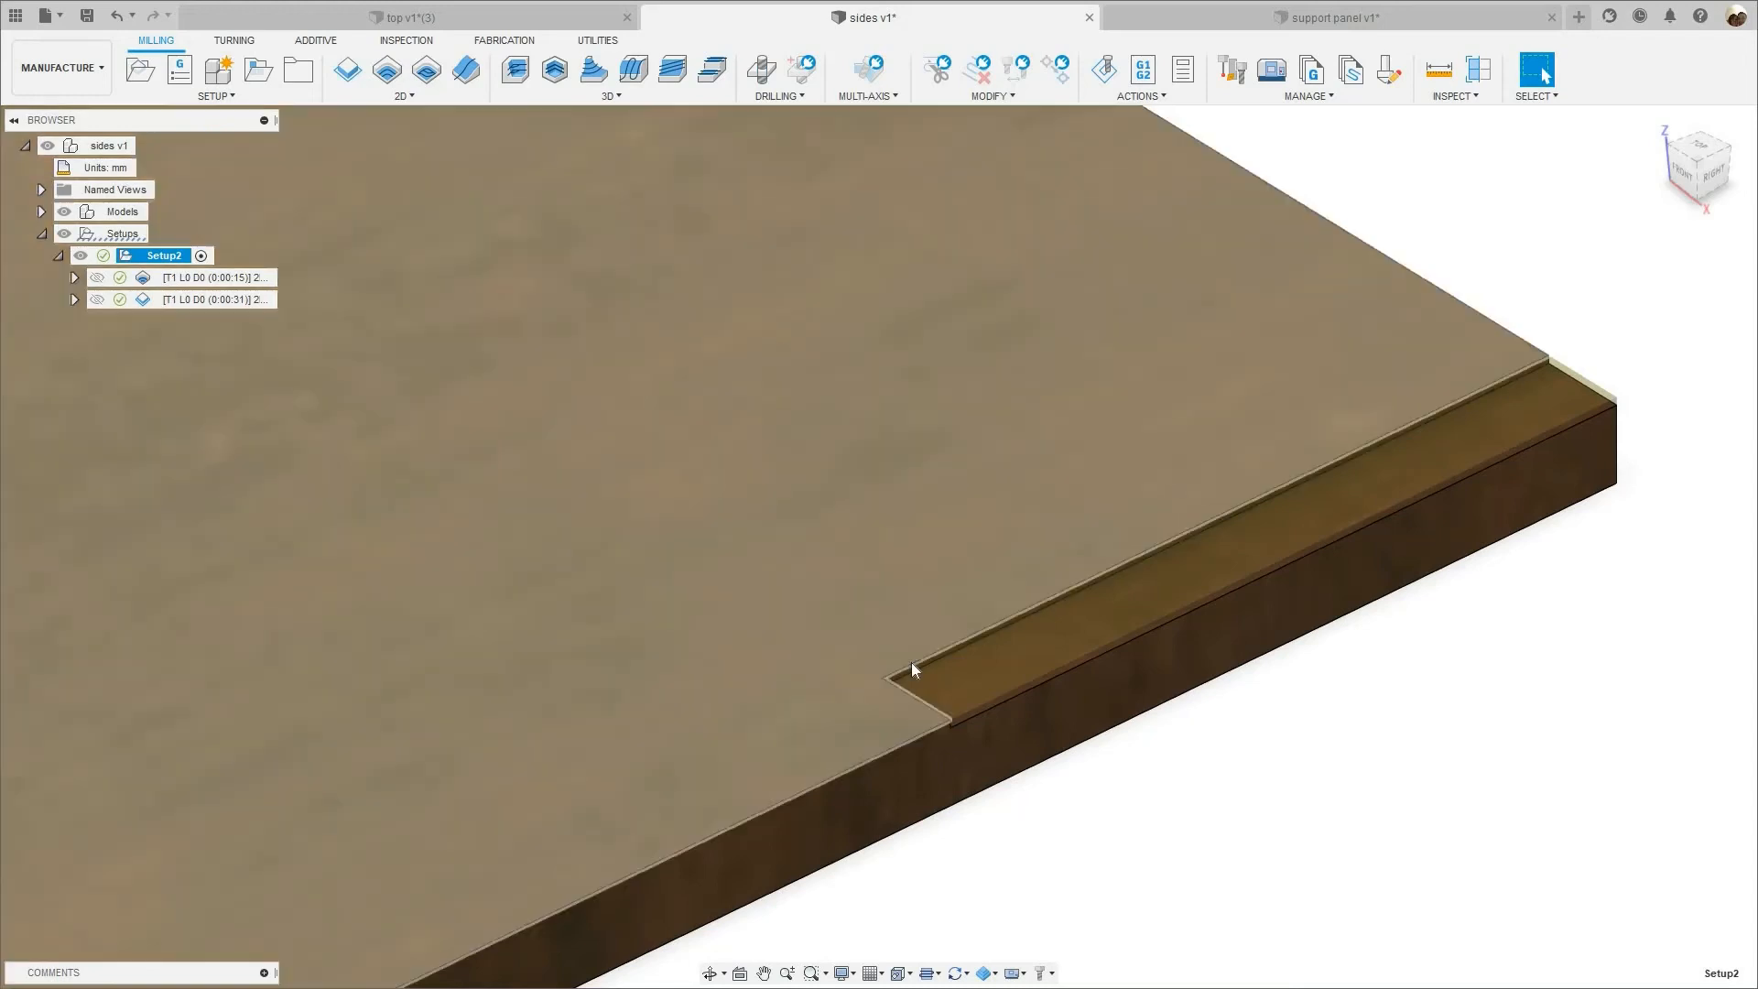
{"action": "scroll", "coordinate": [893, 513], "scroll_direction": "down", "scroll_amount": 3}
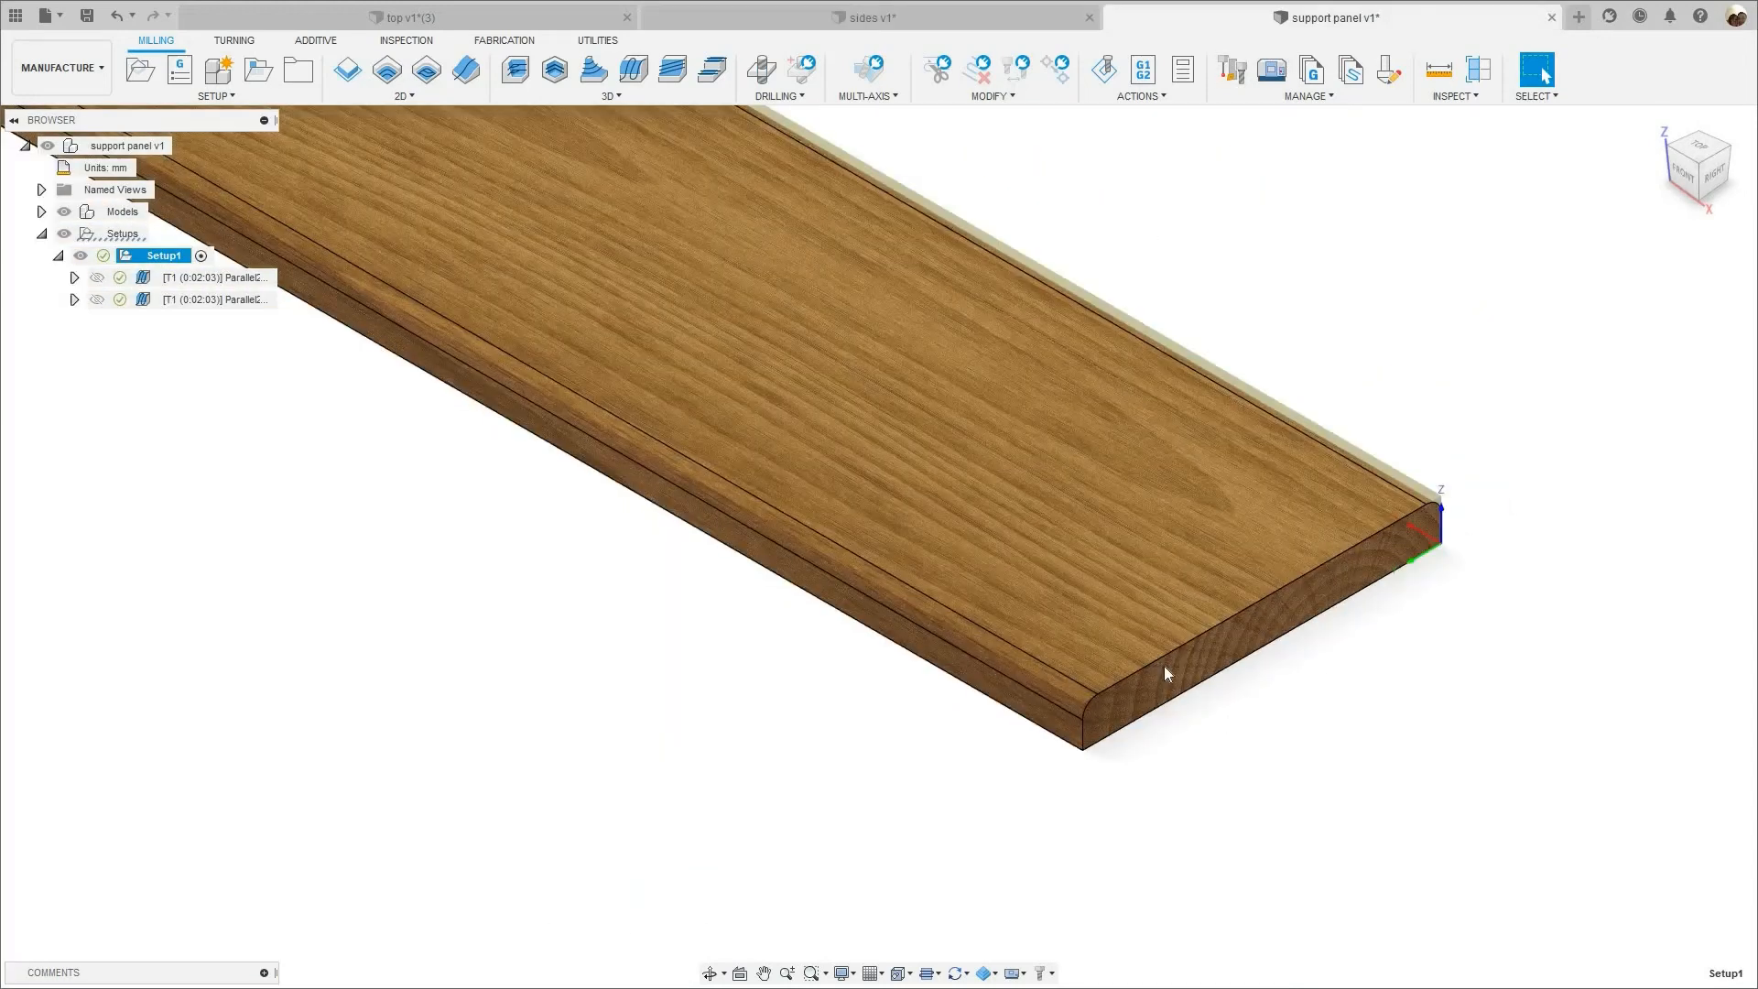
- Return to the support panel document and examine its rounded upper edges from the end face along the full length
{"action": "middle_click_drag", "start_coordinate": [1119, 644], "coordinate": [936, 632]}
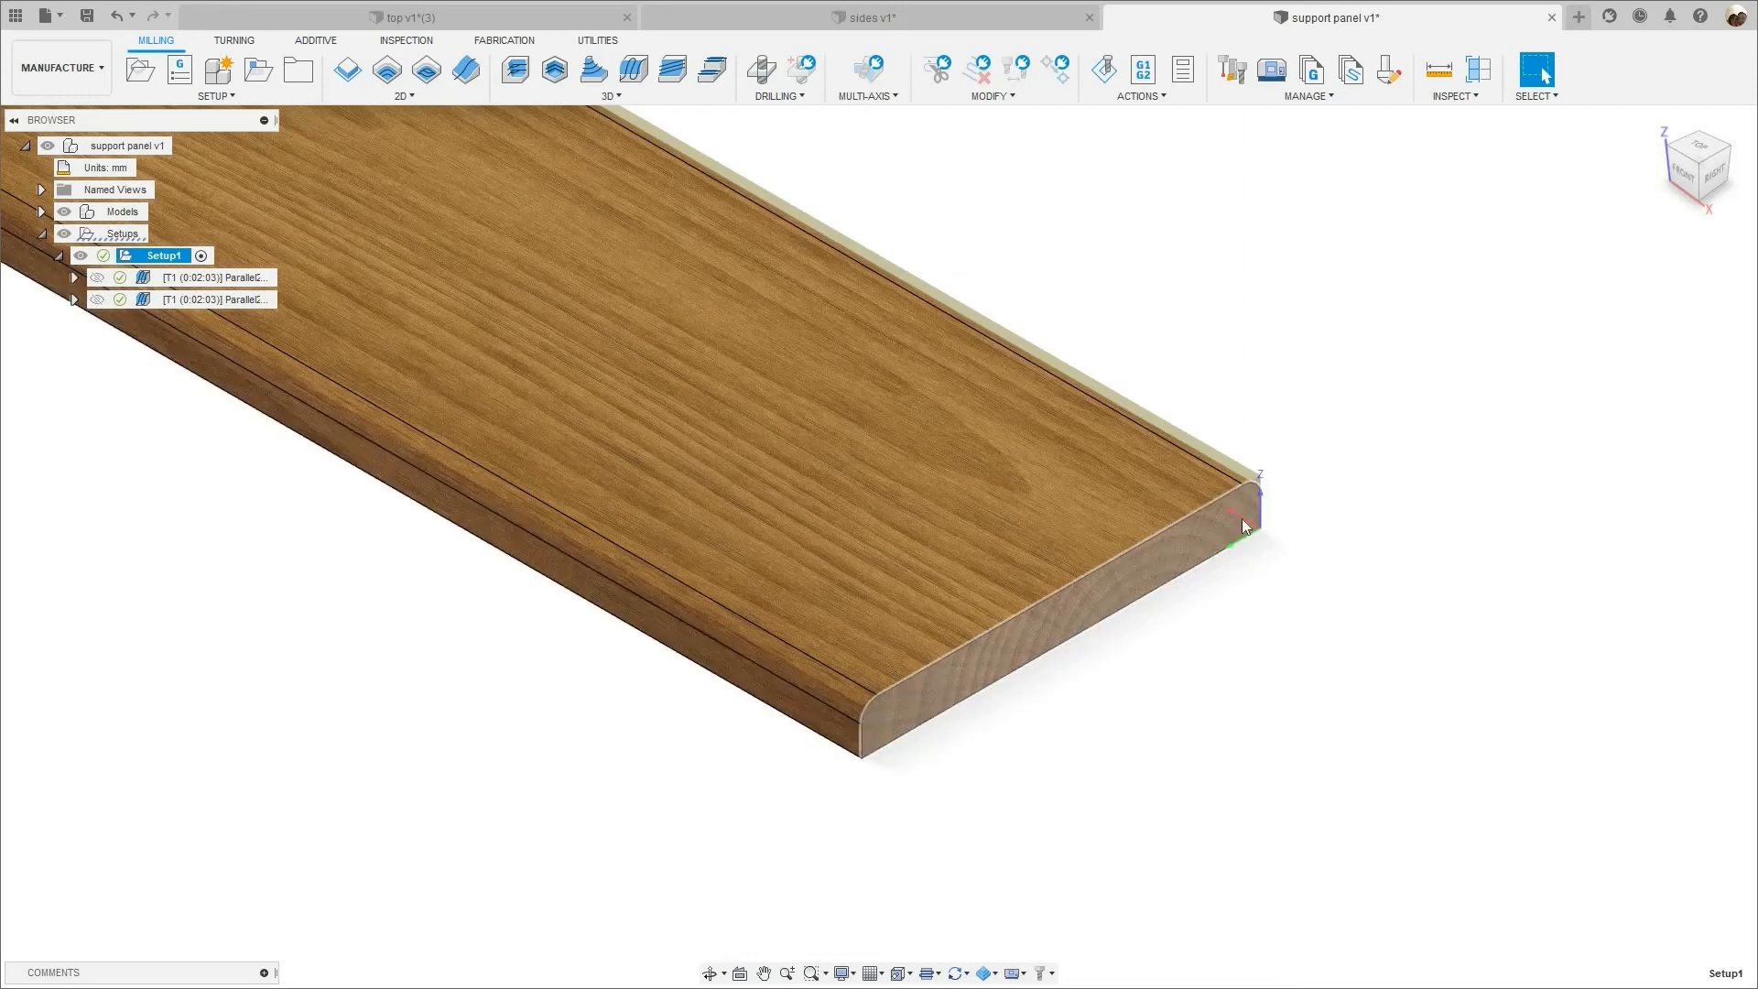
{"action": "scroll", "coordinate": [1264, 450], "scroll_direction": "up", "scroll_amount": 1}
{"action": "middle_click_drag", "start_coordinate": [840, 674], "coordinate": [833, 579]}
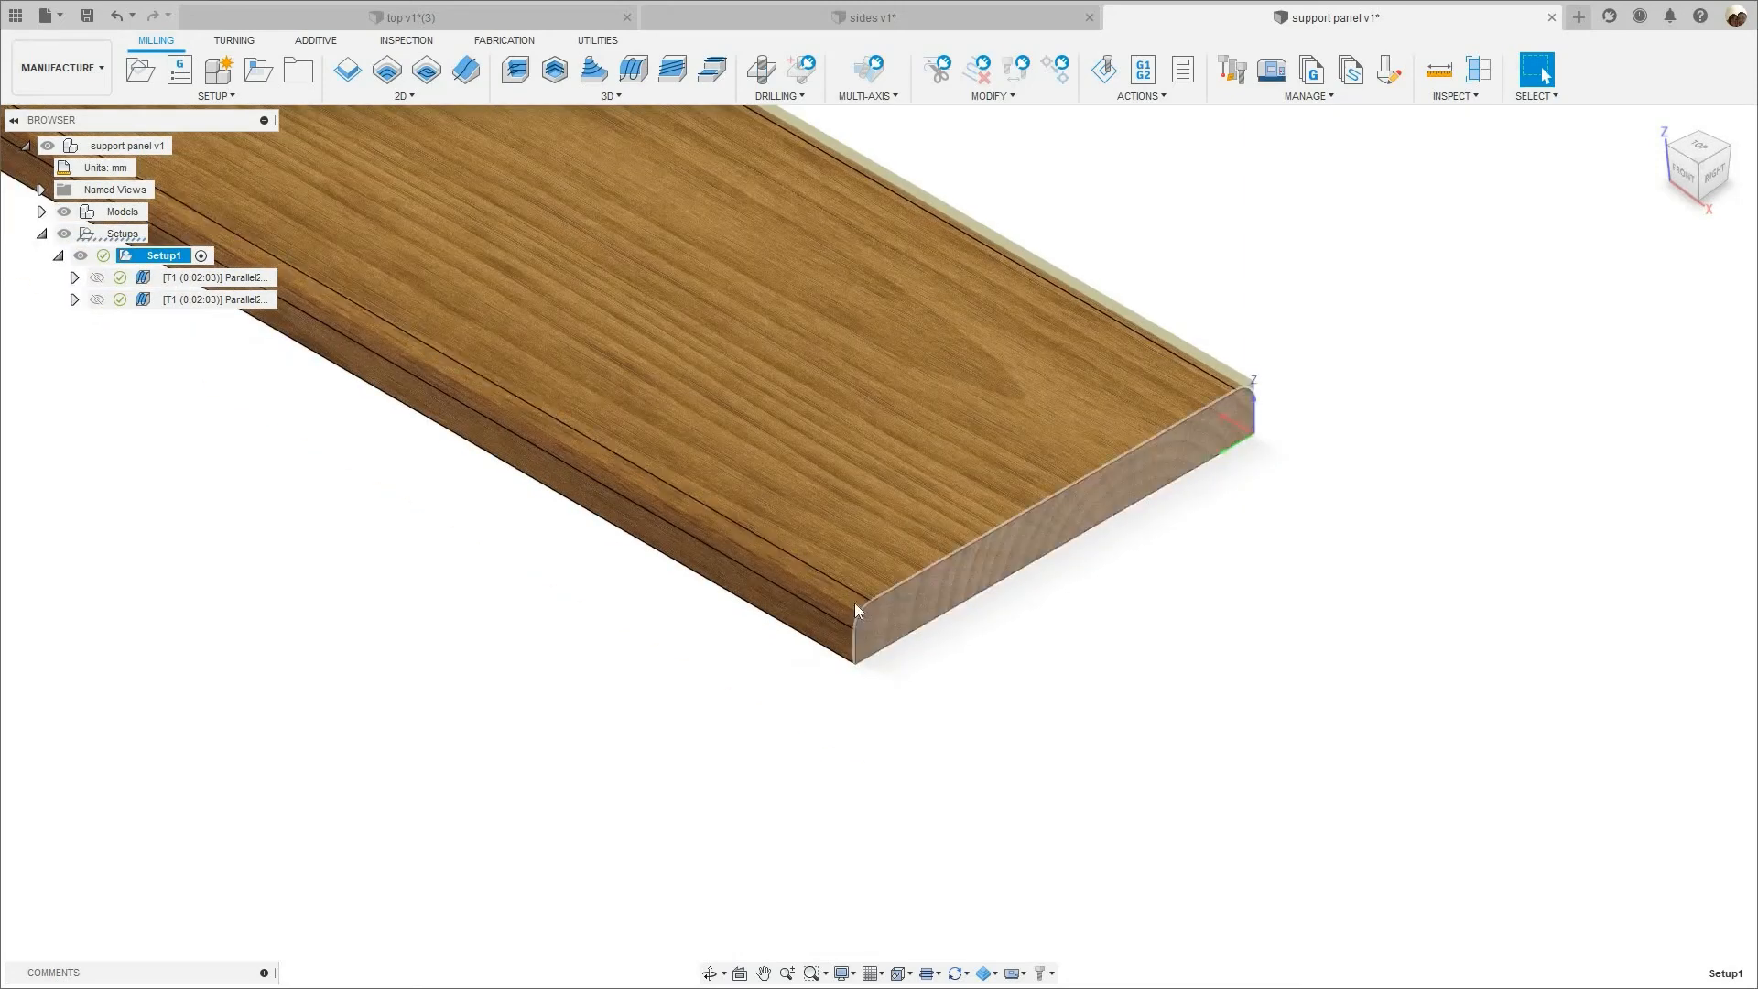
{"action": "scroll", "coordinate": [967, 563], "scroll_direction": "down", "scroll_amount": 2}
{"action": "scroll", "coordinate": [1228, 792], "scroll_direction": "down", "scroll_amount": 4}
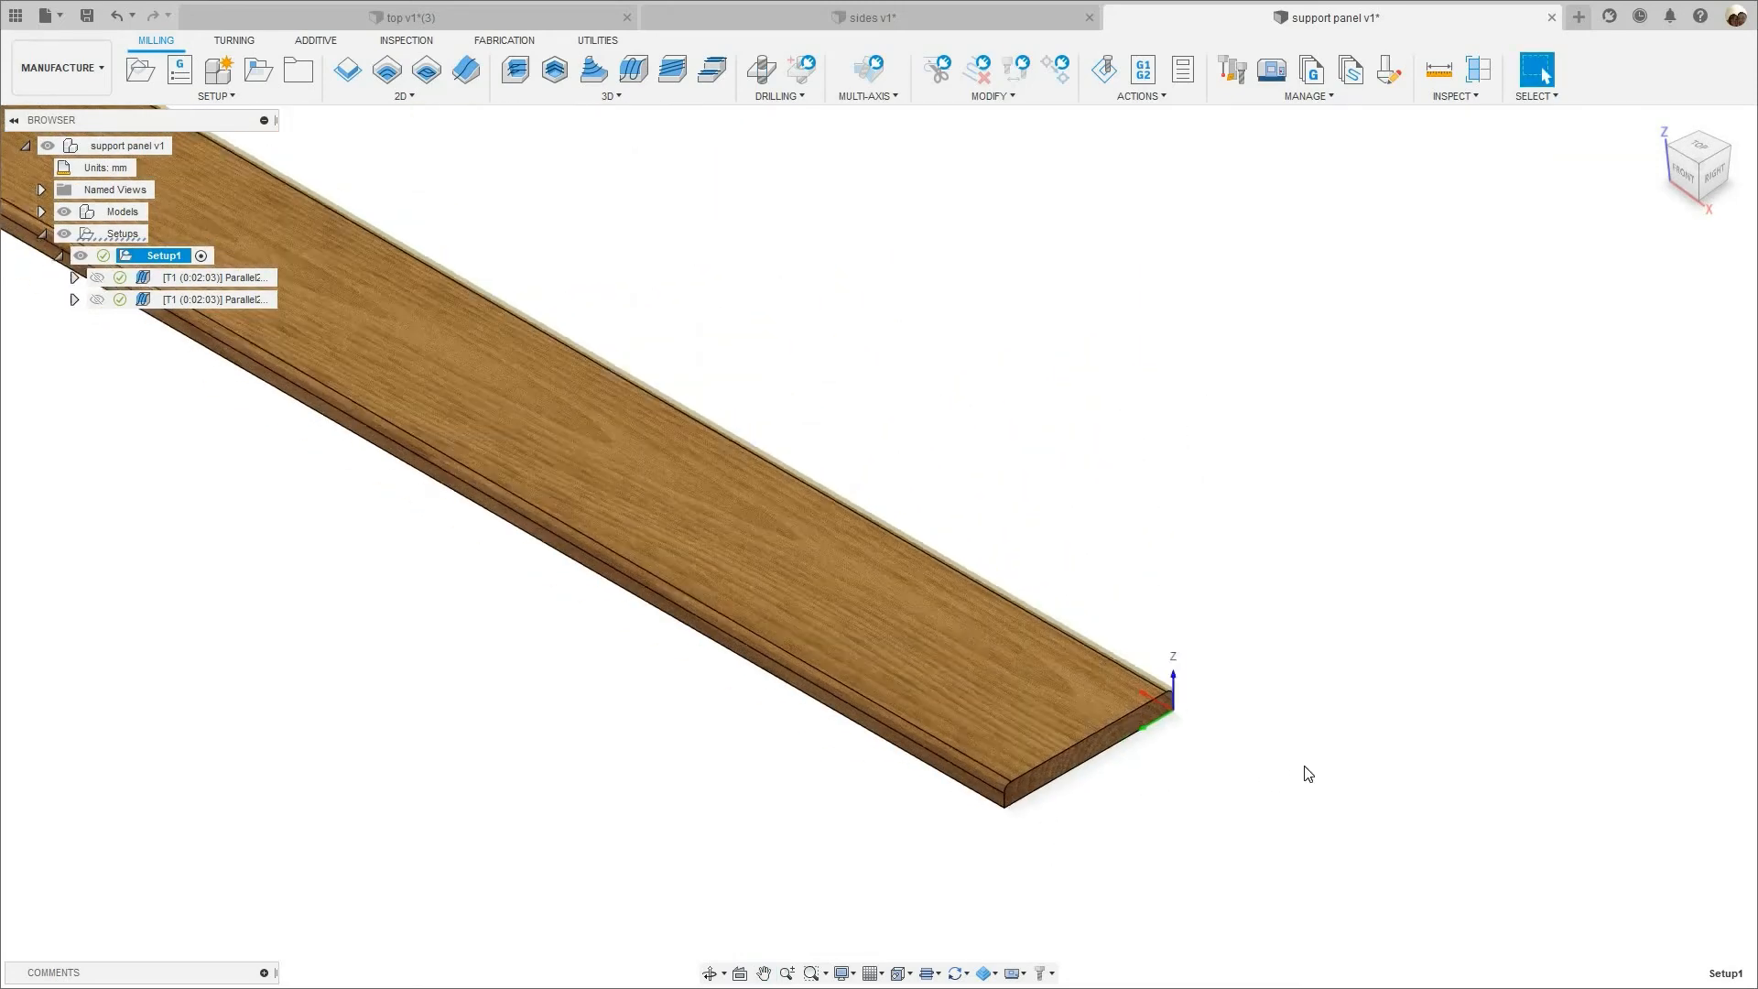
{"action": "scroll", "coordinate": [1278, 767], "scroll_direction": "down", "scroll_amount": 3}
{"action": "scroll", "coordinate": [1259, 771], "scroll_direction": "up", "scroll_amount": 4}
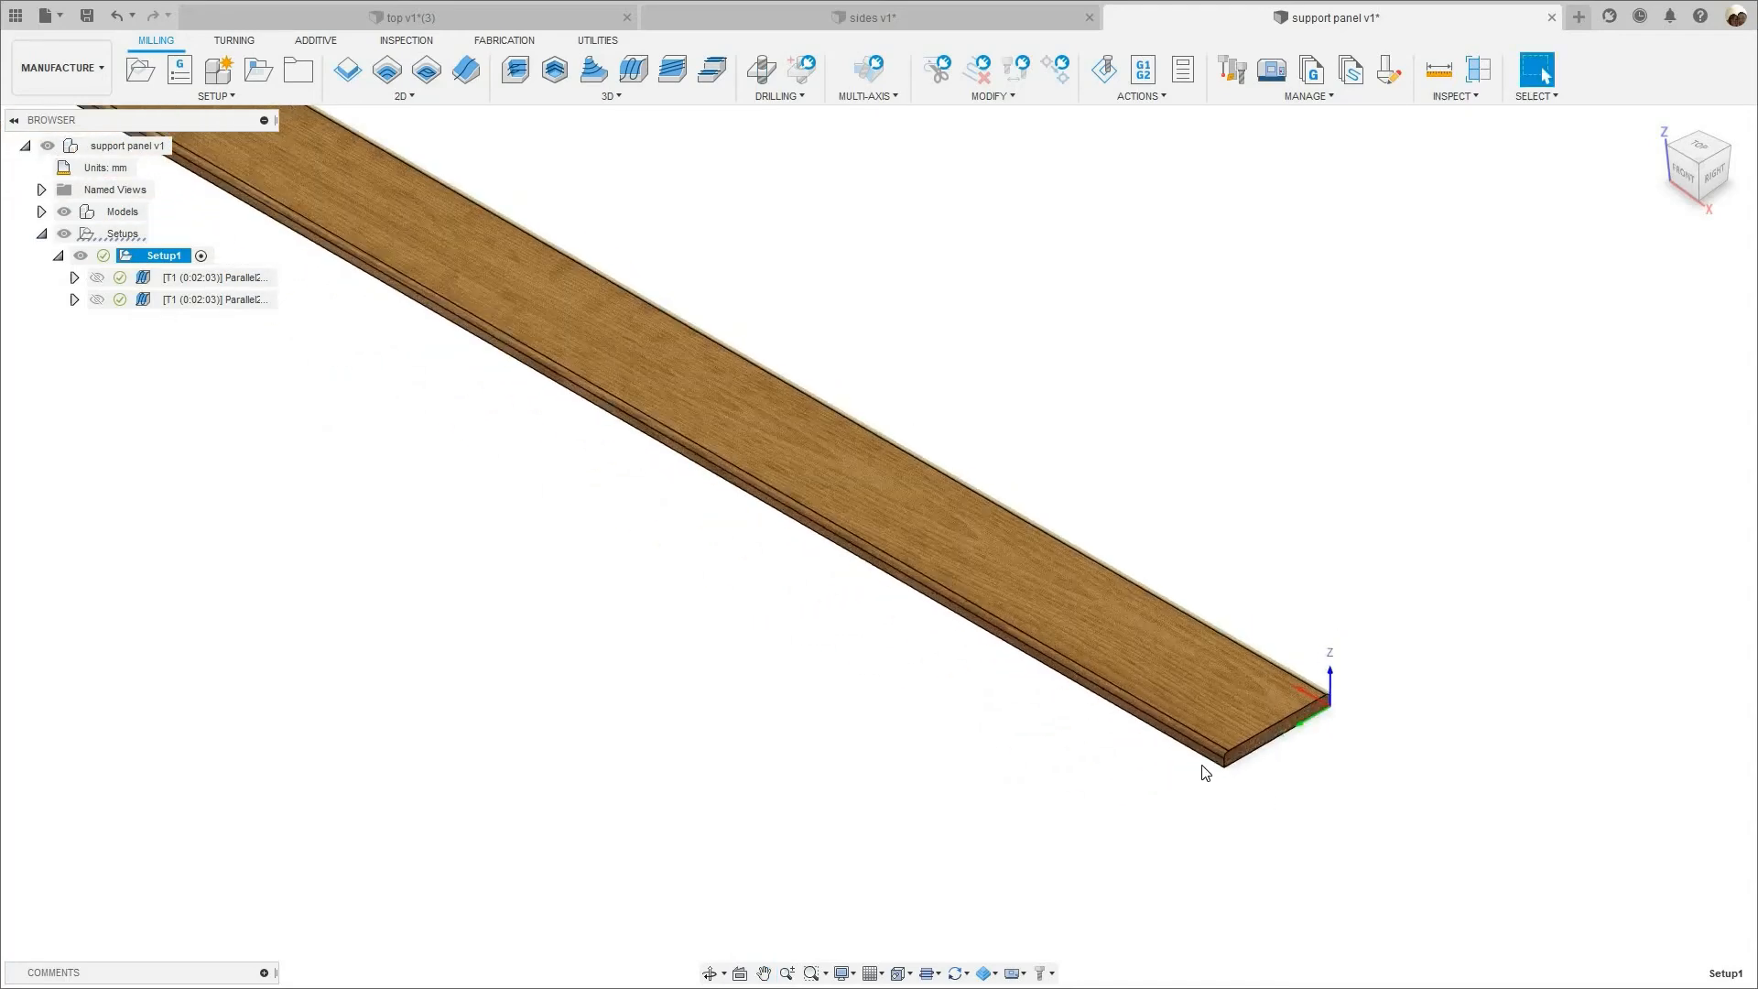
{"action": "scroll", "coordinate": [1055, 816], "scroll_direction": "up", "scroll_amount": 5}
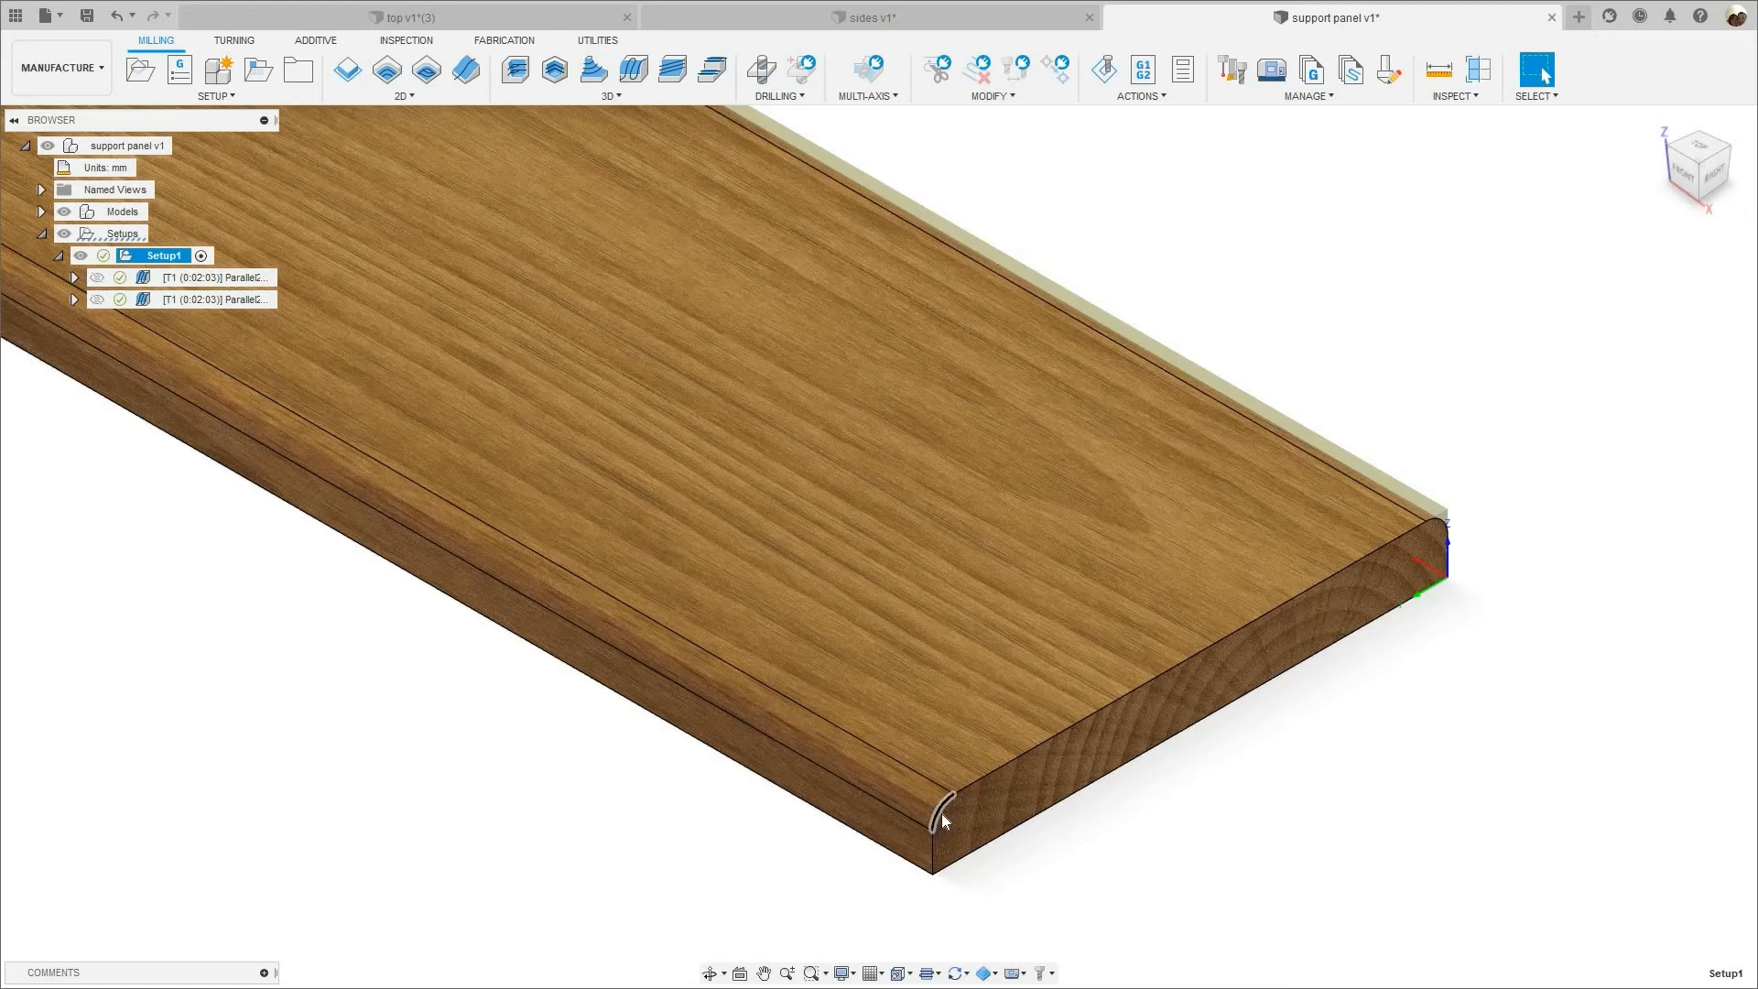
{"action": "scroll", "coordinate": [992, 773], "scroll_direction": "down", "scroll_amount": 5}
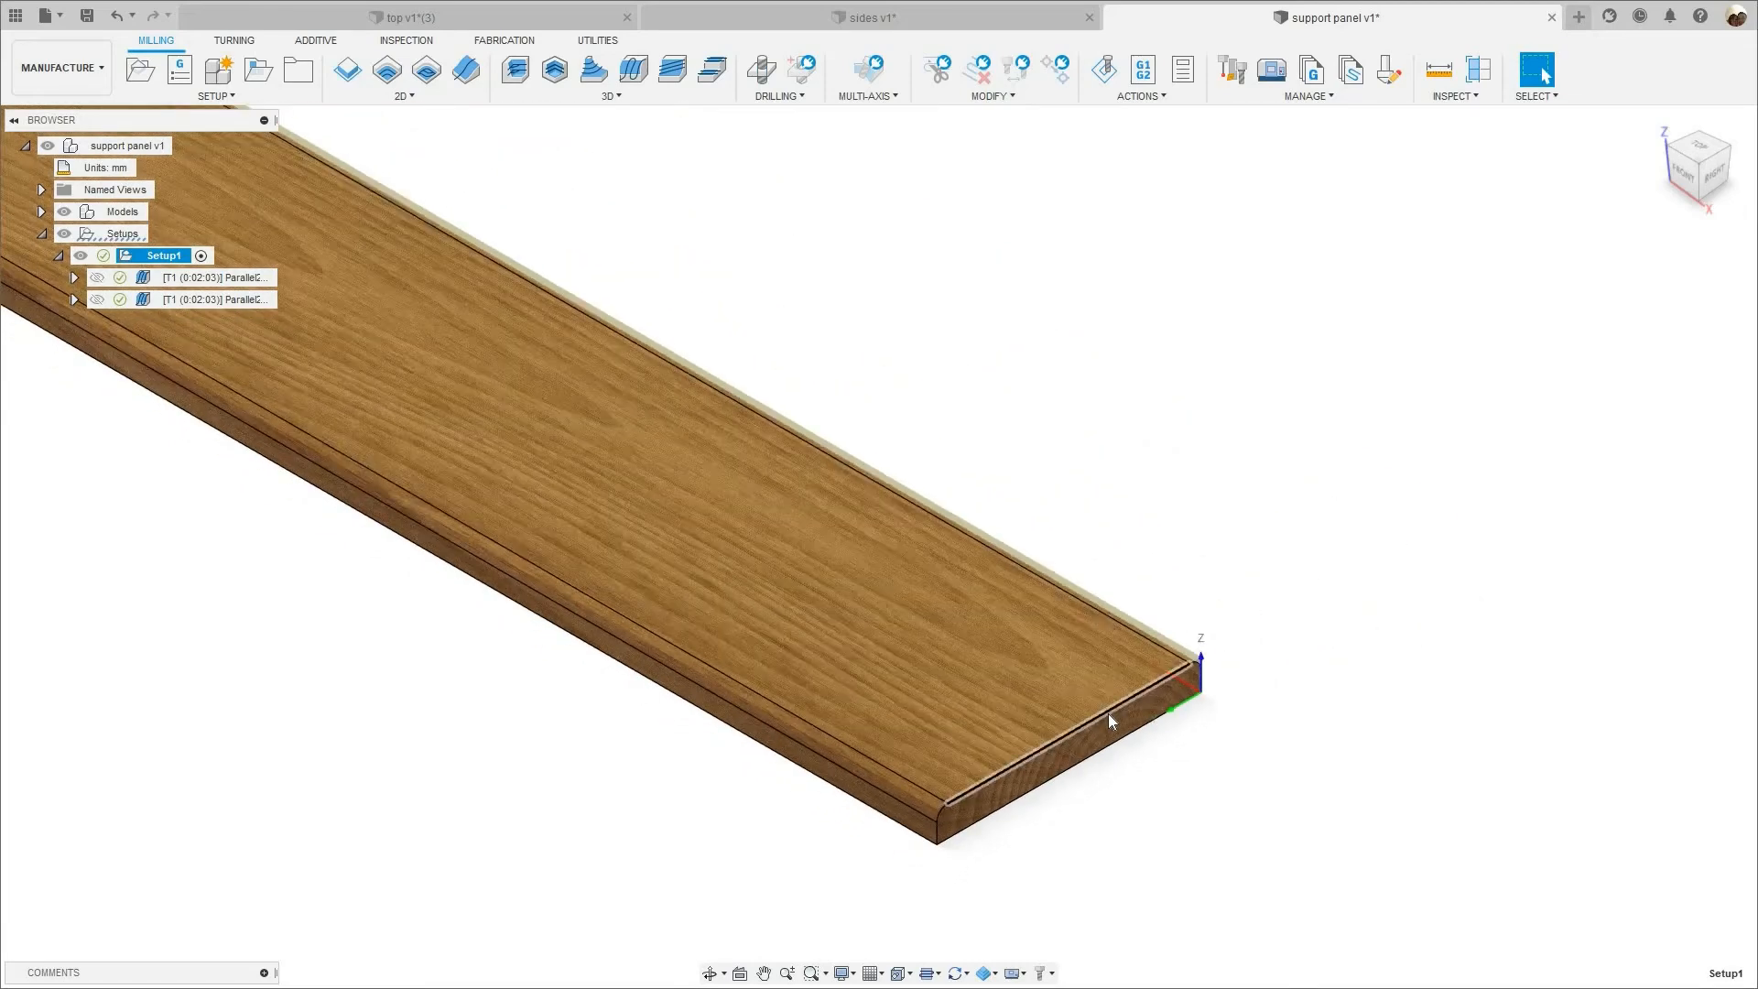
{"action": "scroll", "coordinate": [1107, 408], "scroll_direction": "down", "scroll_amount": 6}
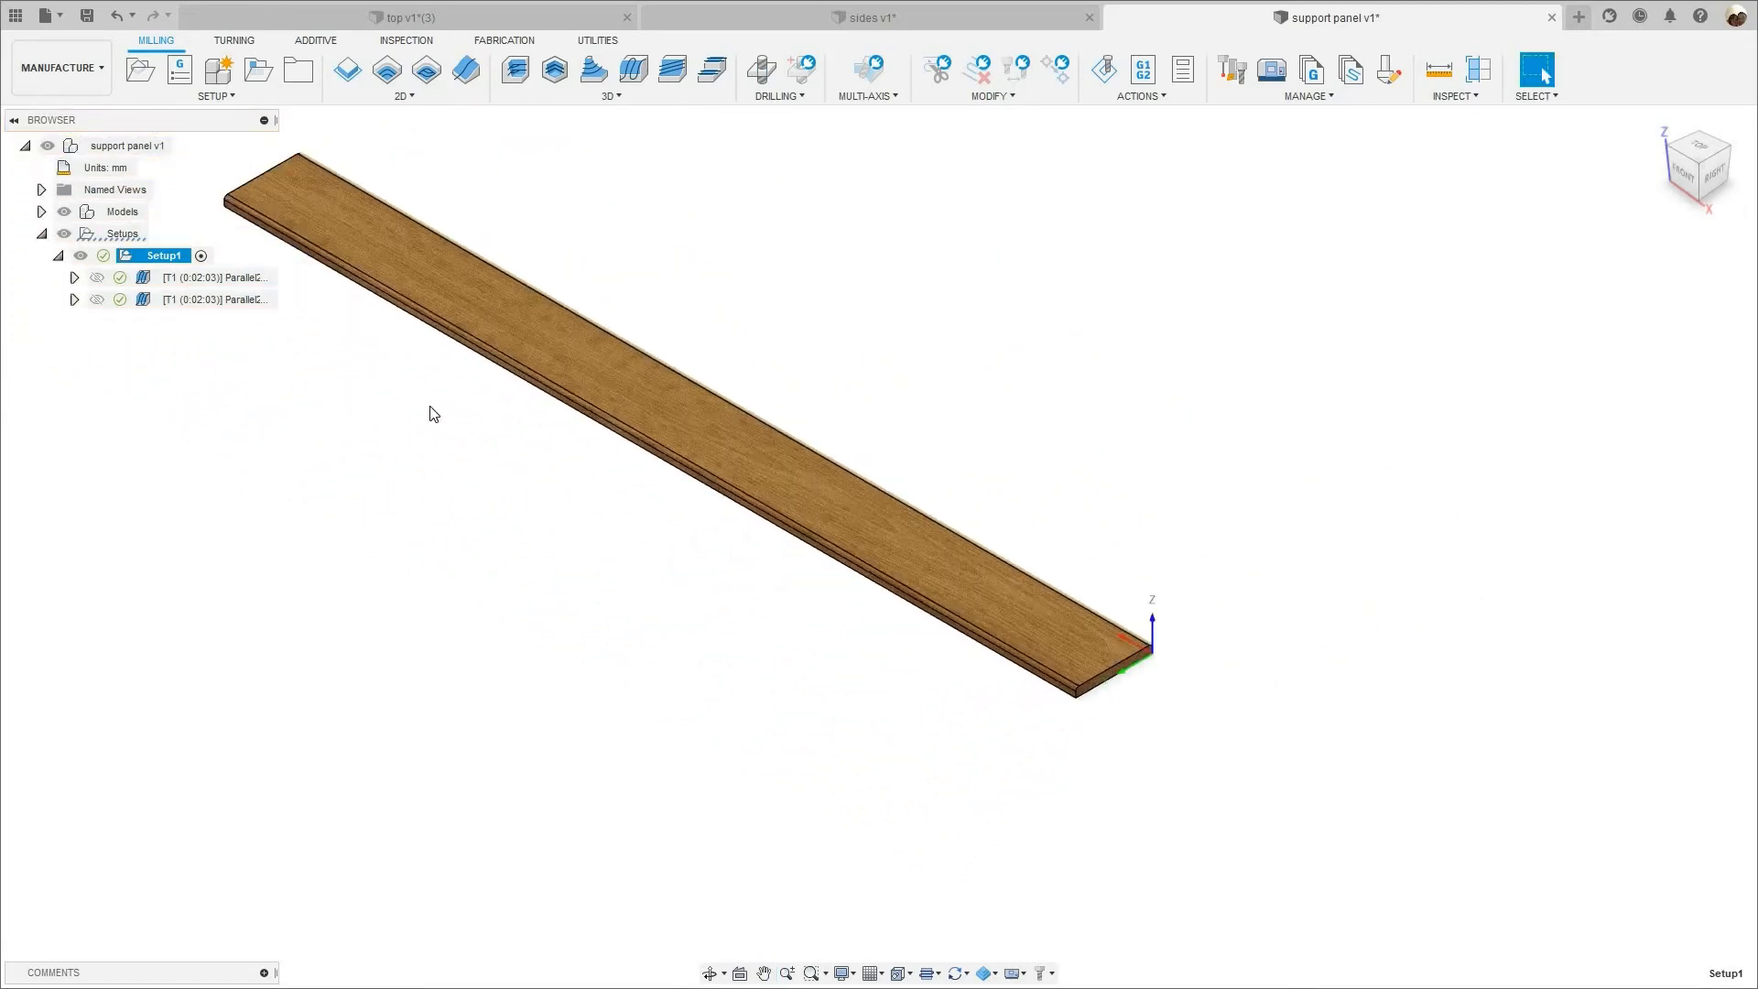
{"action": "middle_click_drag", "start_coordinate": [430, 411], "coordinate": [491, 429]}
{"action": "scroll", "coordinate": [504, 428], "scroll_direction": "up", "scroll_amount": 2}
{"action": "middle_click_drag", "start_coordinate": [888, 562], "coordinate": [755, 534]}
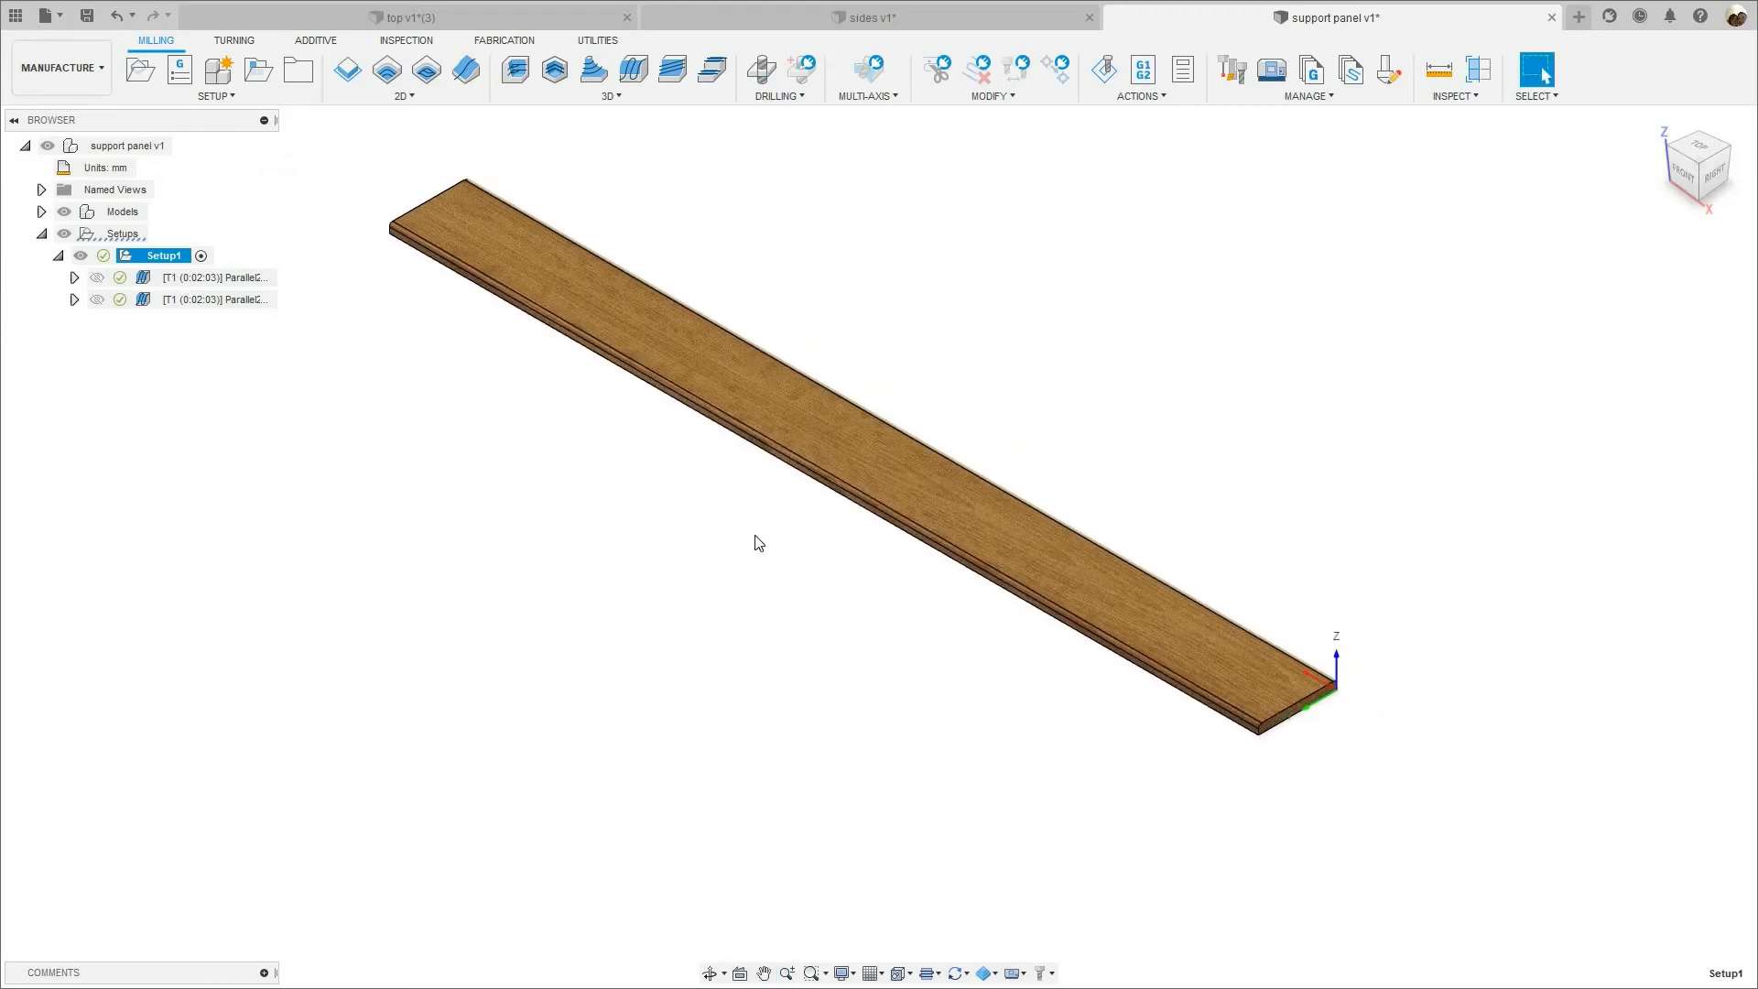
- Open the first Parallel operation of Setup1 for editing and display the details of its 12 mm ball end mill
{"action": "left_click", "coordinate": [184, 274]}
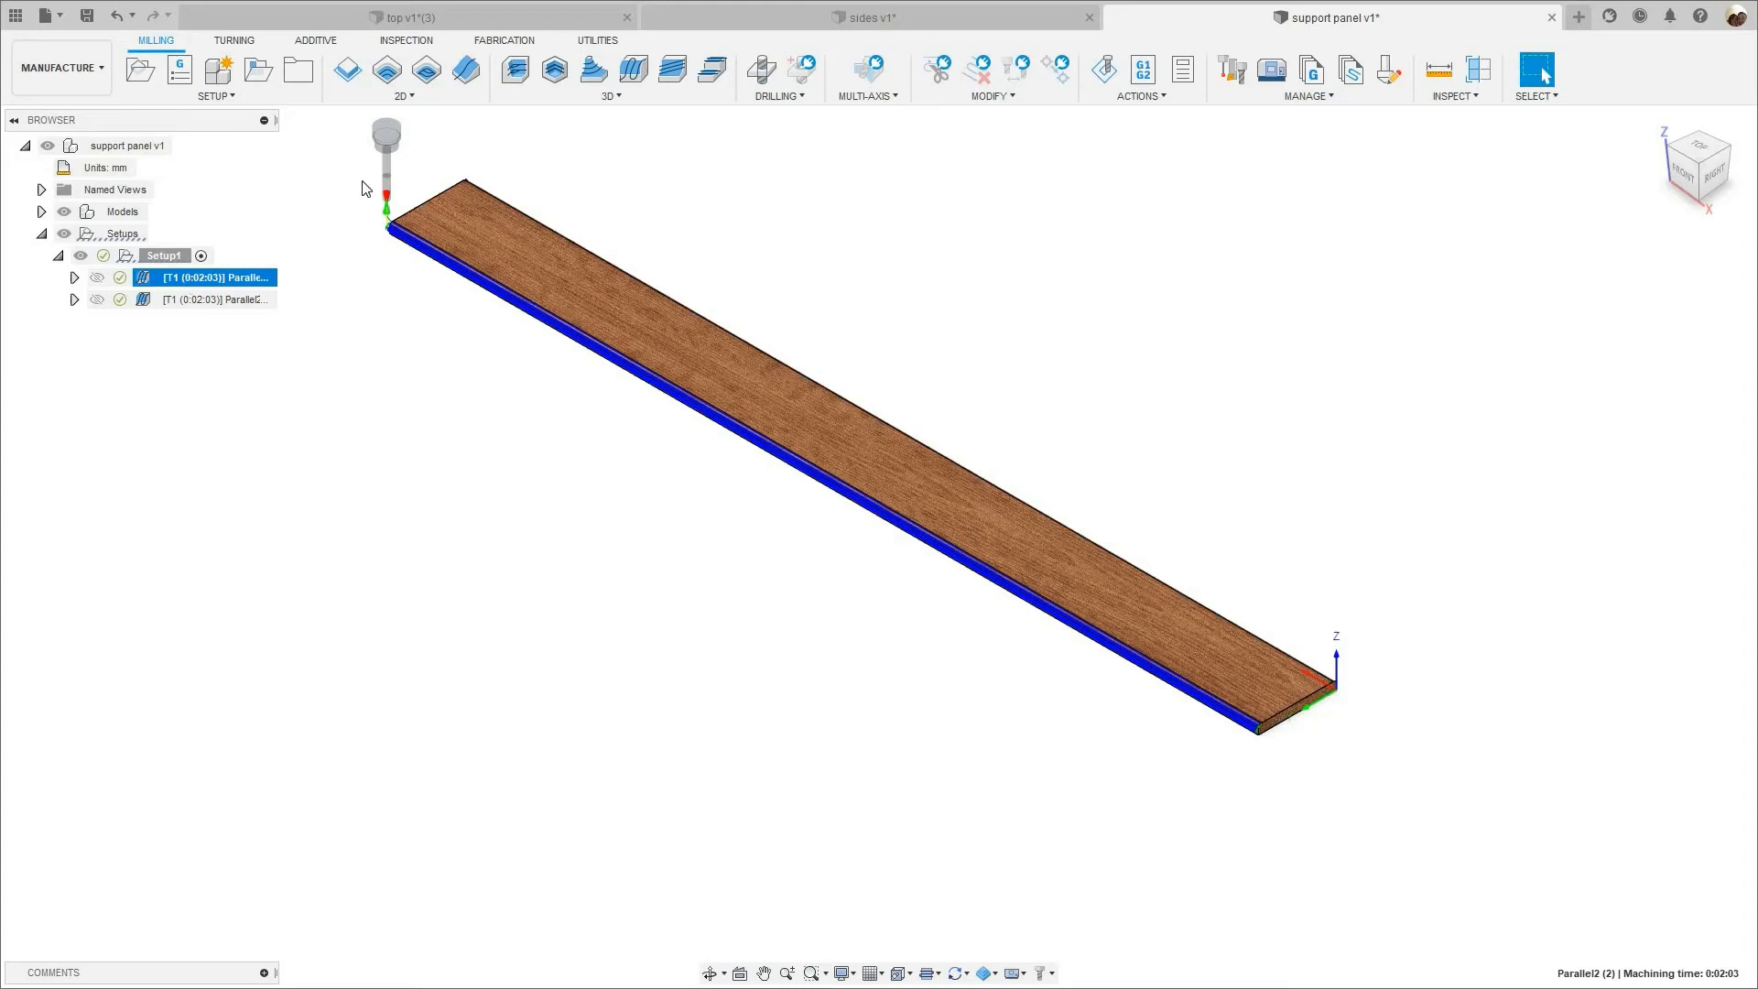
{"action": "left_click", "coordinate": [620, 97]}
{"action": "right_click", "coordinate": [223, 279]}
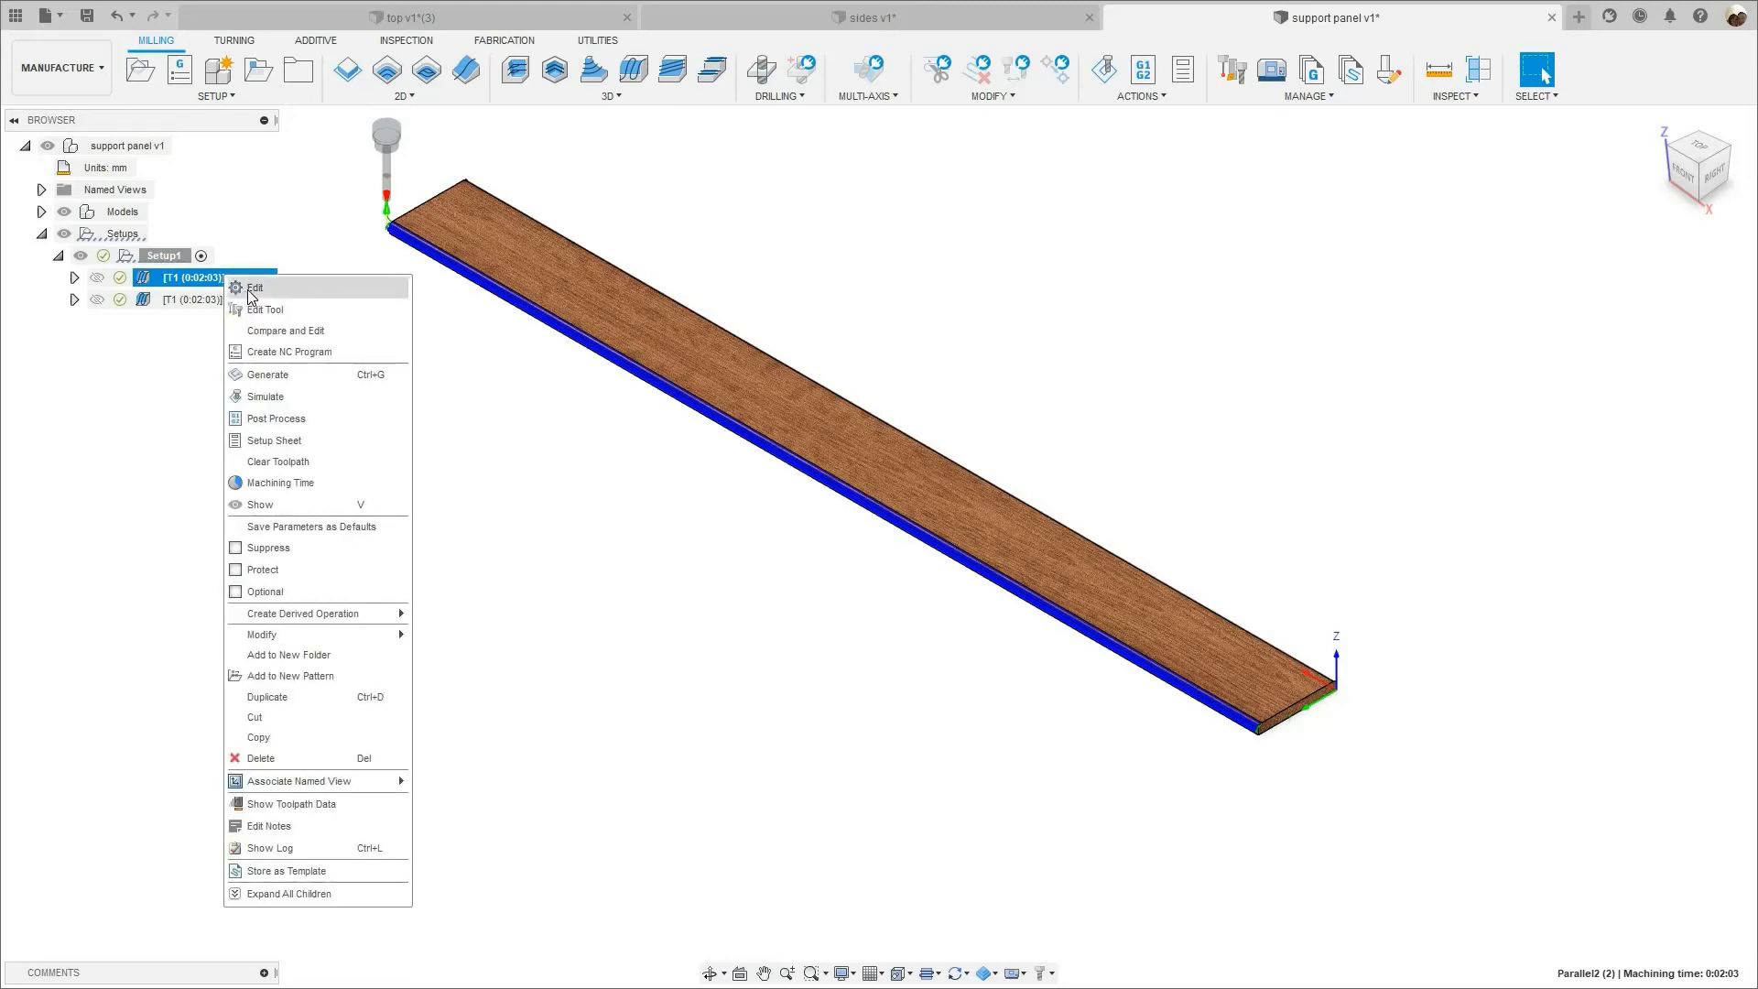
{"action": "left_click", "coordinate": [255, 288]}
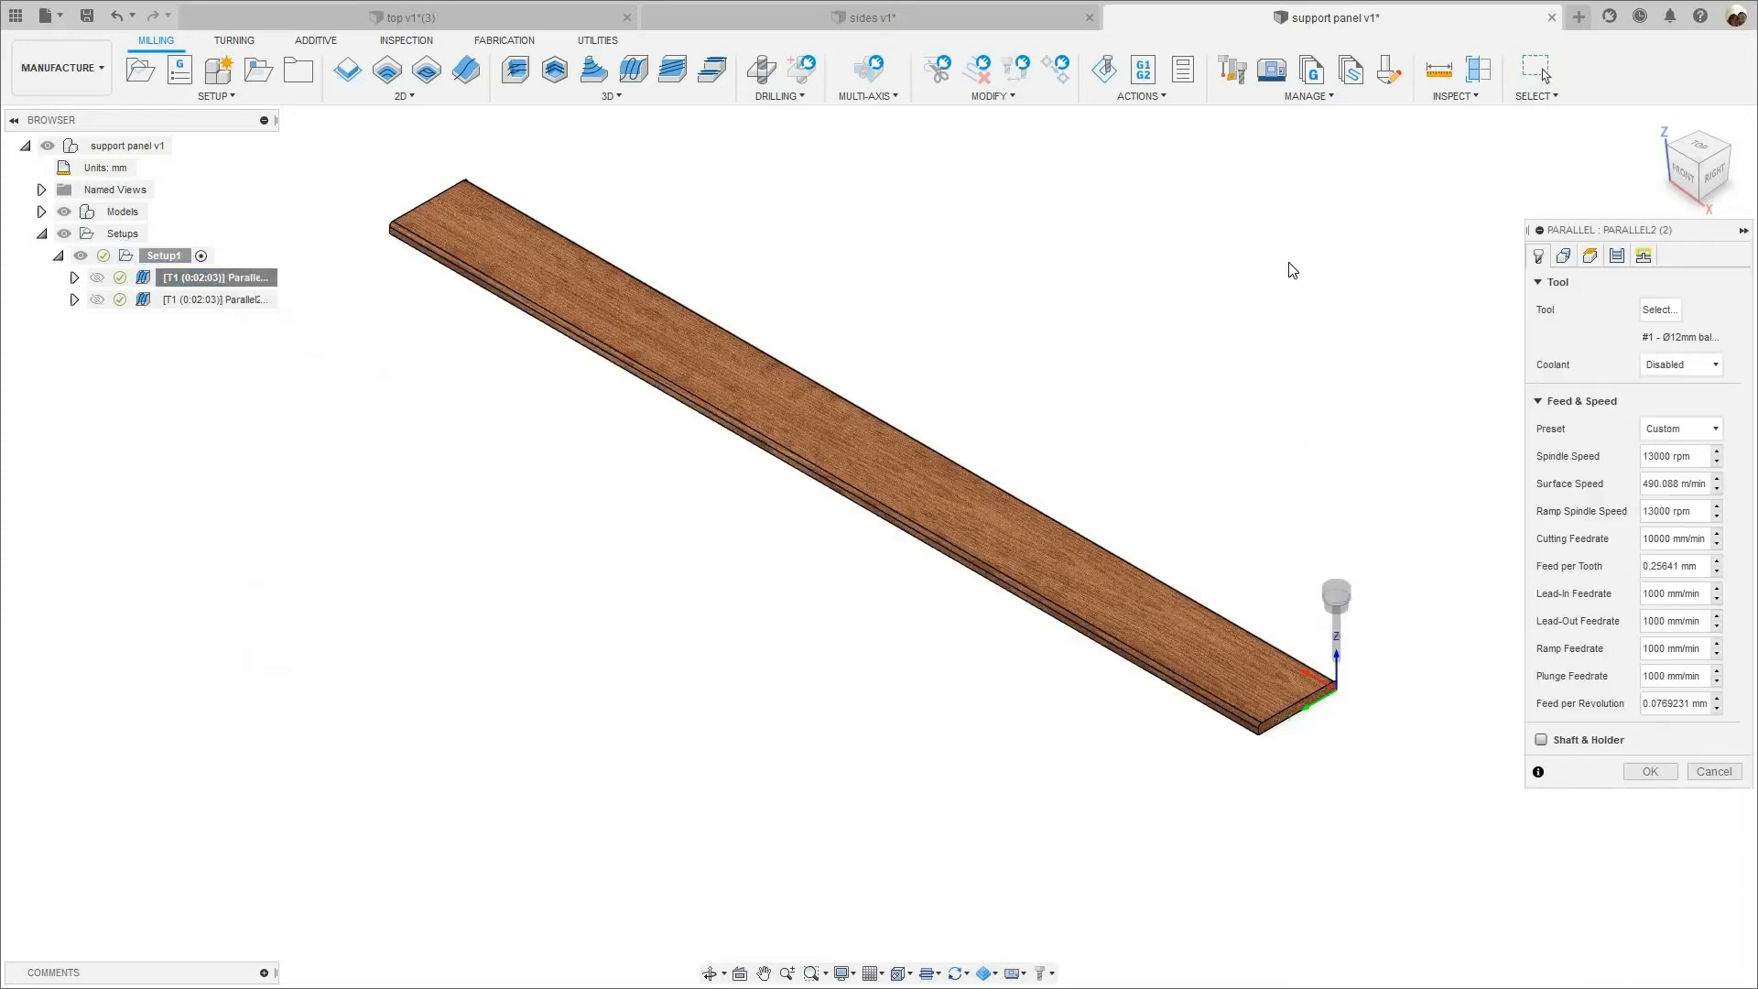
{"action": "left_click", "coordinate": [1663, 314]}
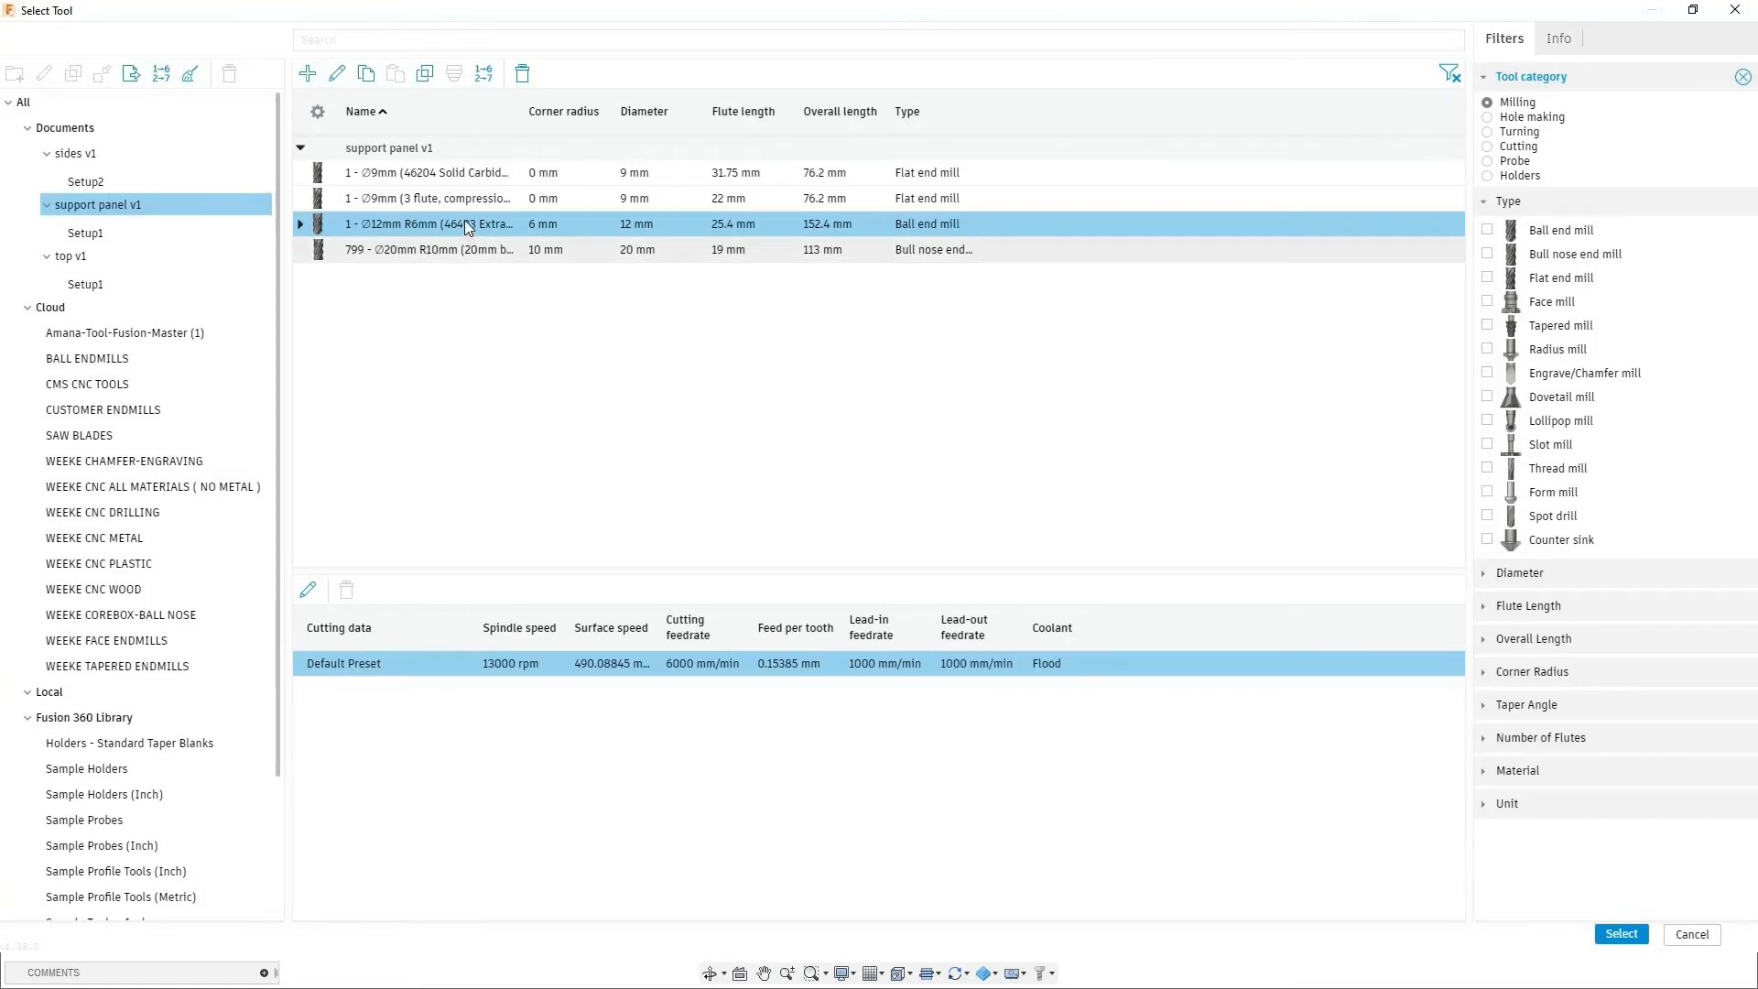
{"action": "left_click", "coordinate": [726, 247]}
{"action": "left_click", "coordinate": [732, 224]}
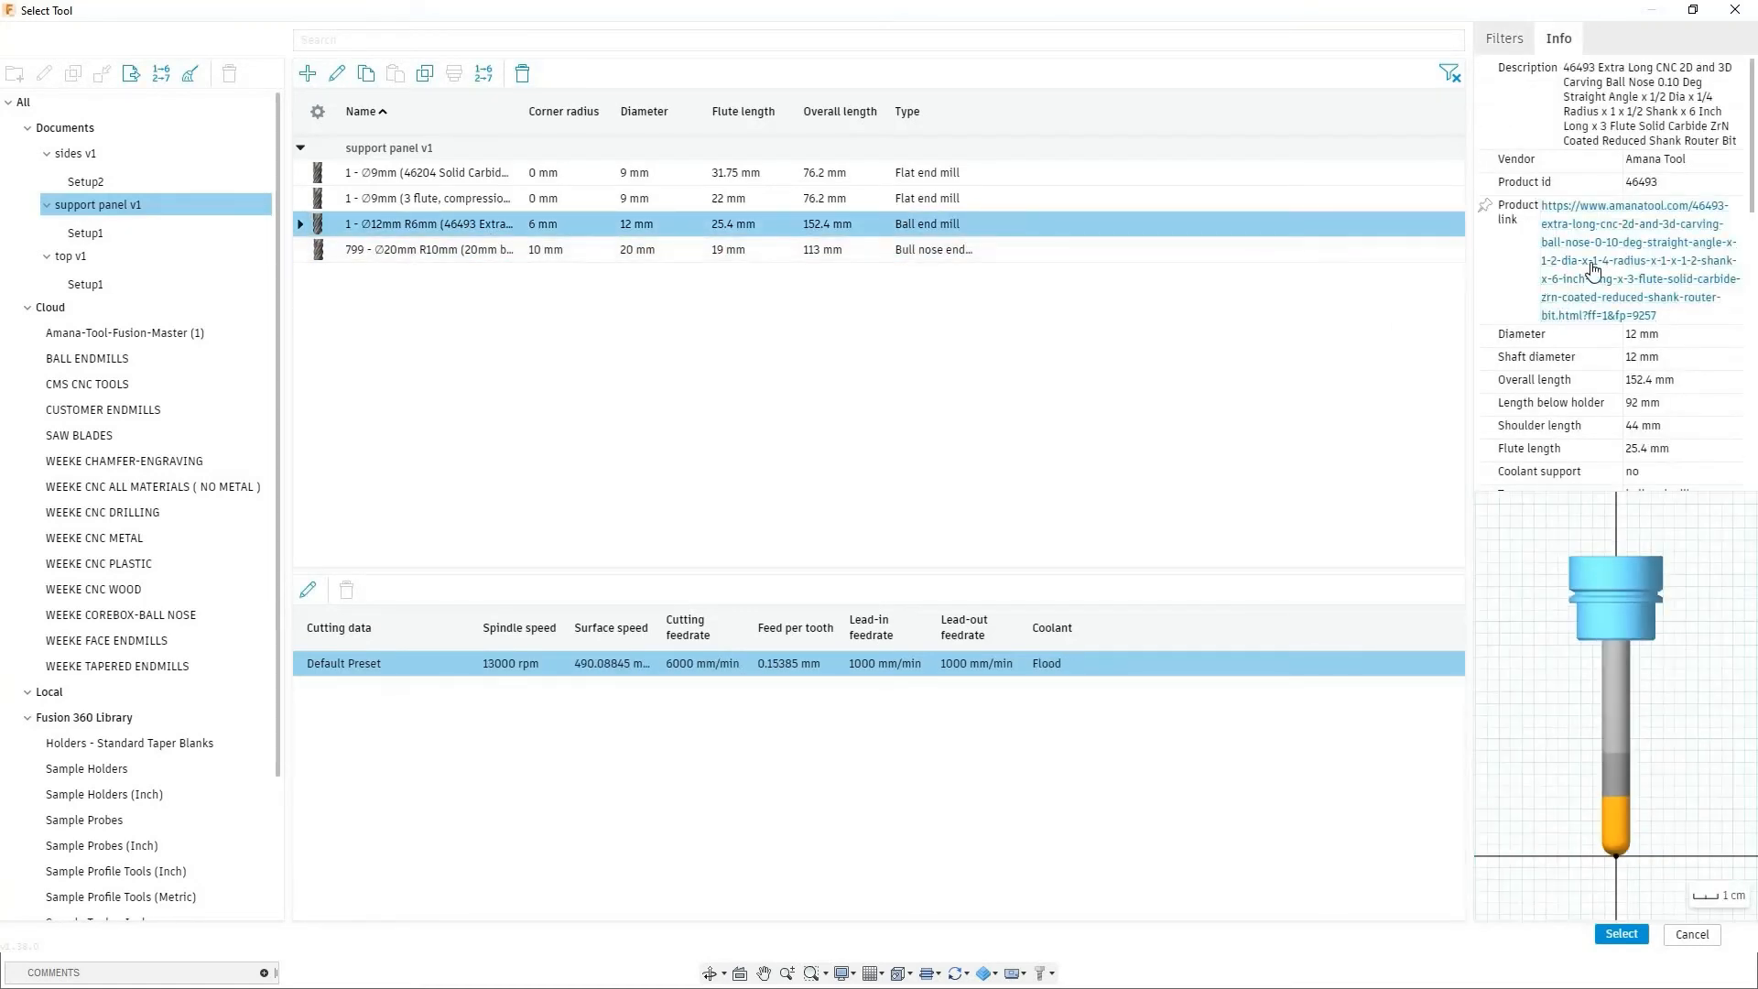
- View the ball end mill's product page on the Amana Tool website, then return to Fusion 360 and keep that tool selected
{"action": "left_click", "coordinate": [1588, 271]}
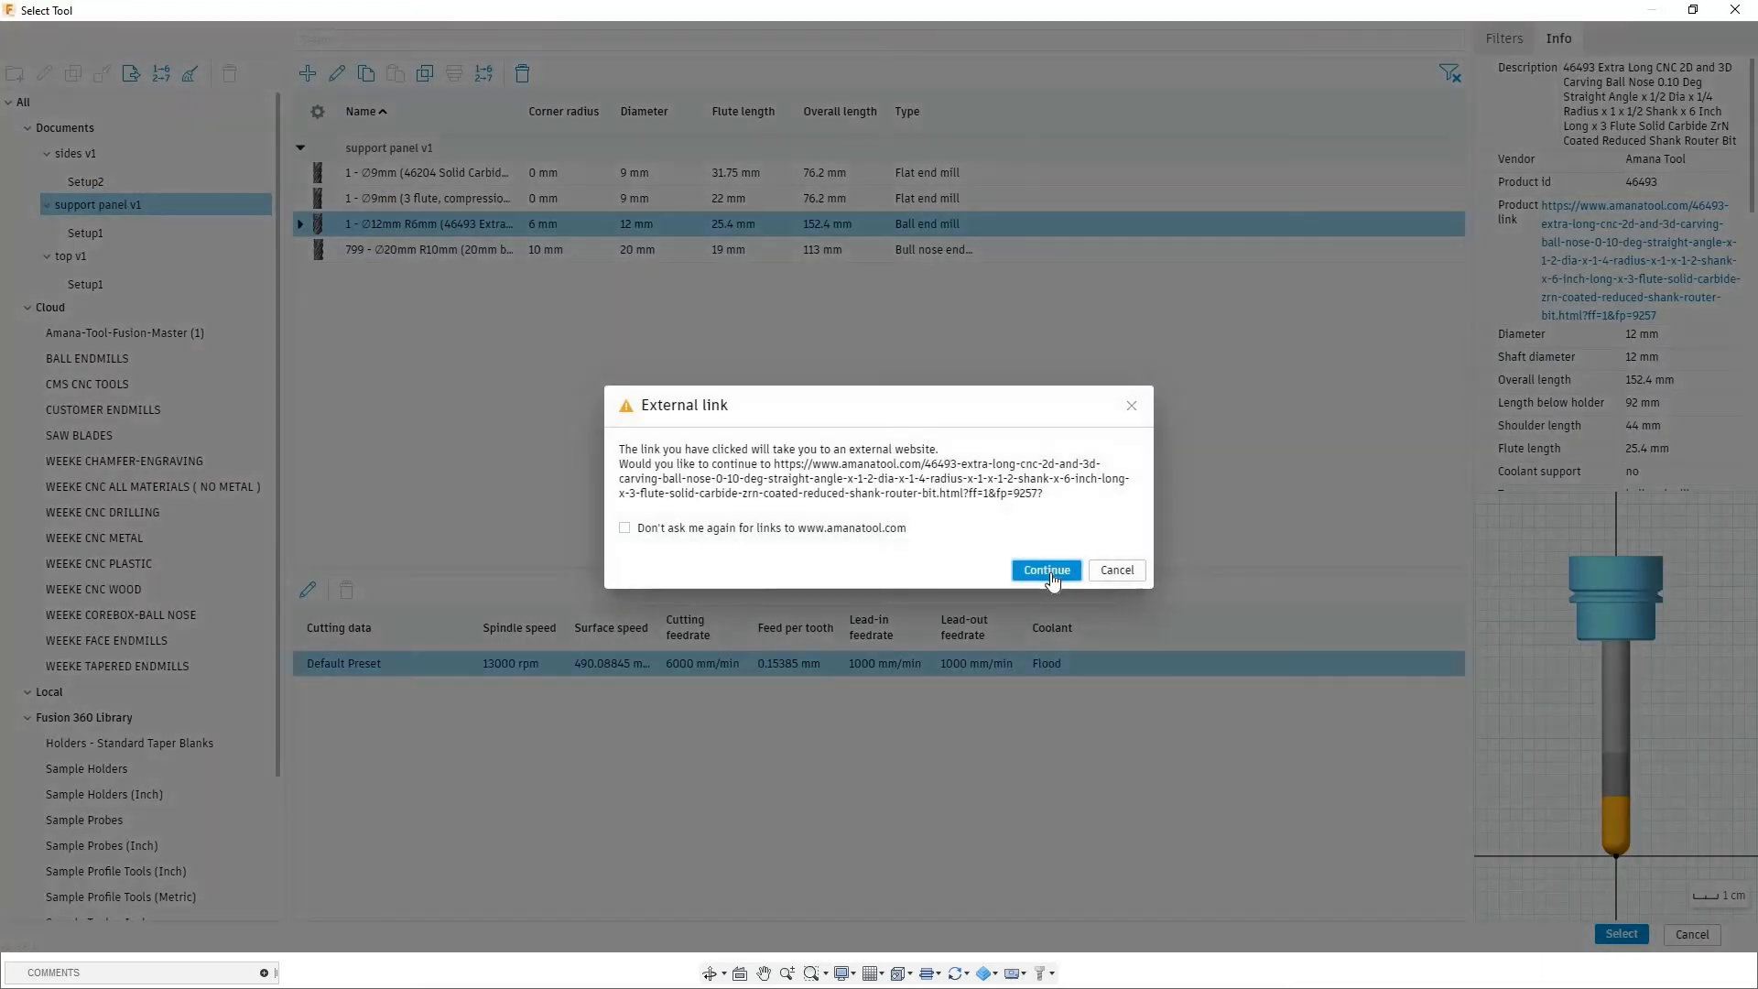
{"action": "left_click", "coordinate": [1054, 577]}
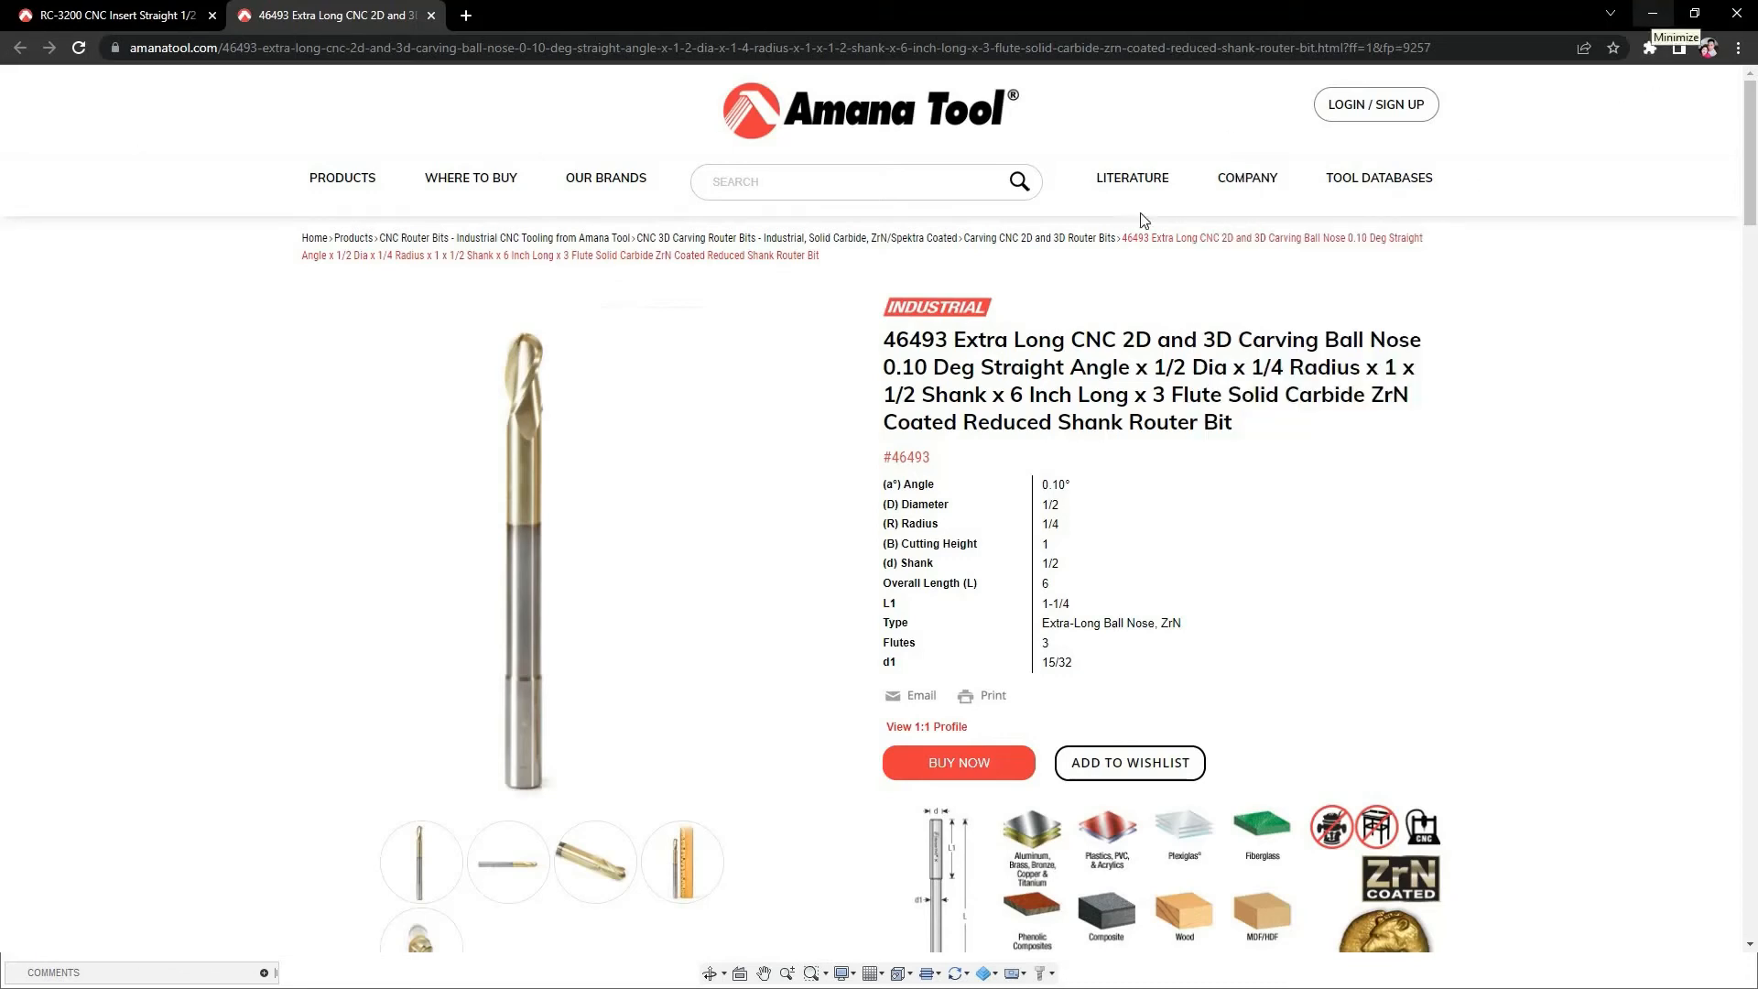
{"action": "left_click", "coordinate": [1655, 18]}
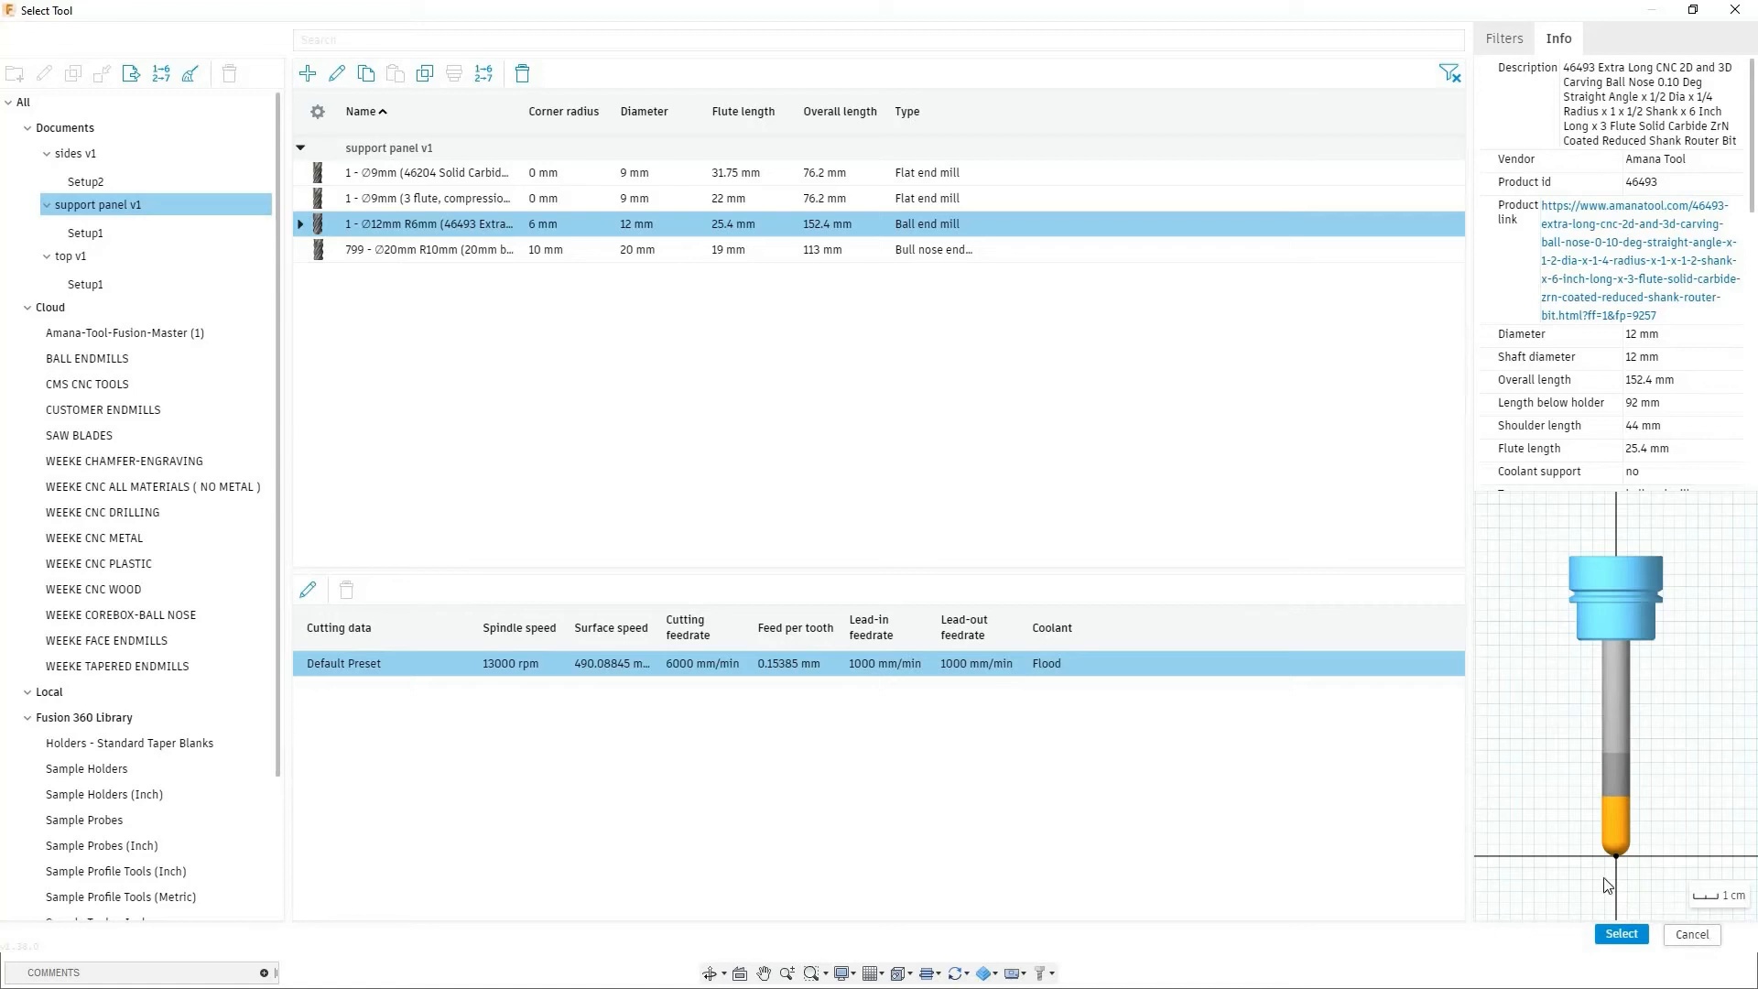
{"action": "key", "text": "Return"}
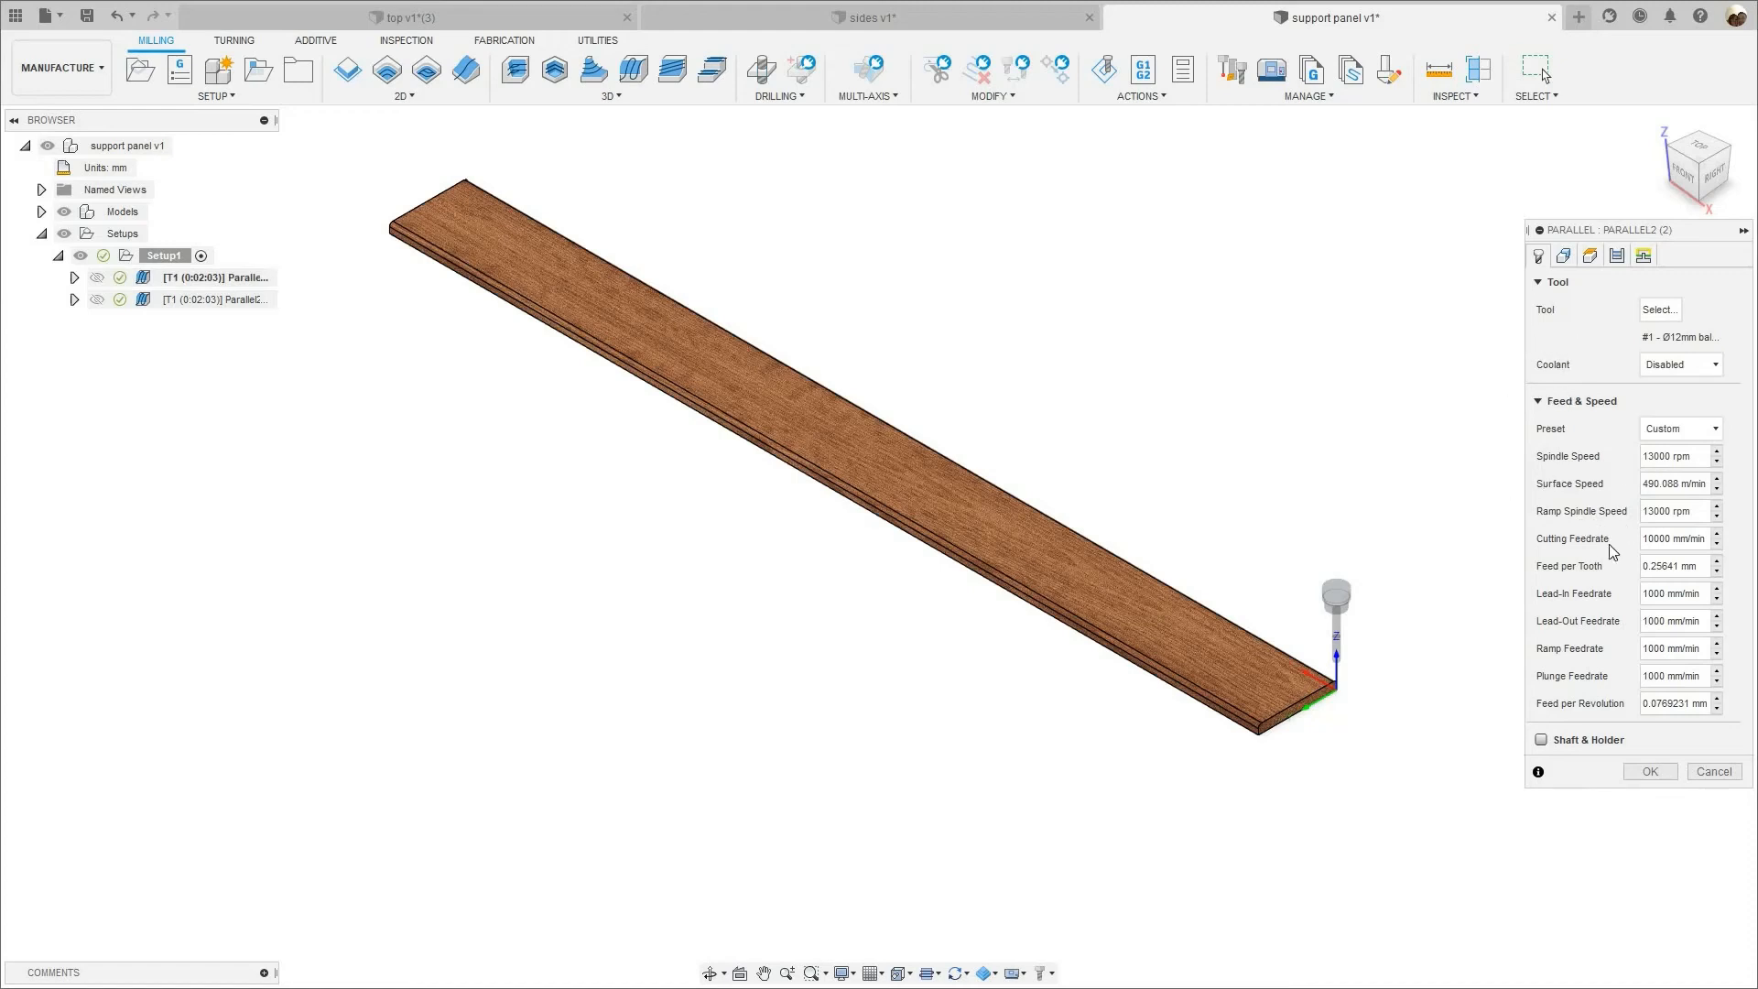
- Examine the Parallel operation's geometry settings and its machining boundary around the rounded long edge
{"action": "left_click", "coordinate": [1563, 255]}
{"action": "scroll", "coordinate": [1304, 739], "scroll_direction": "up", "scroll_amount": 5}
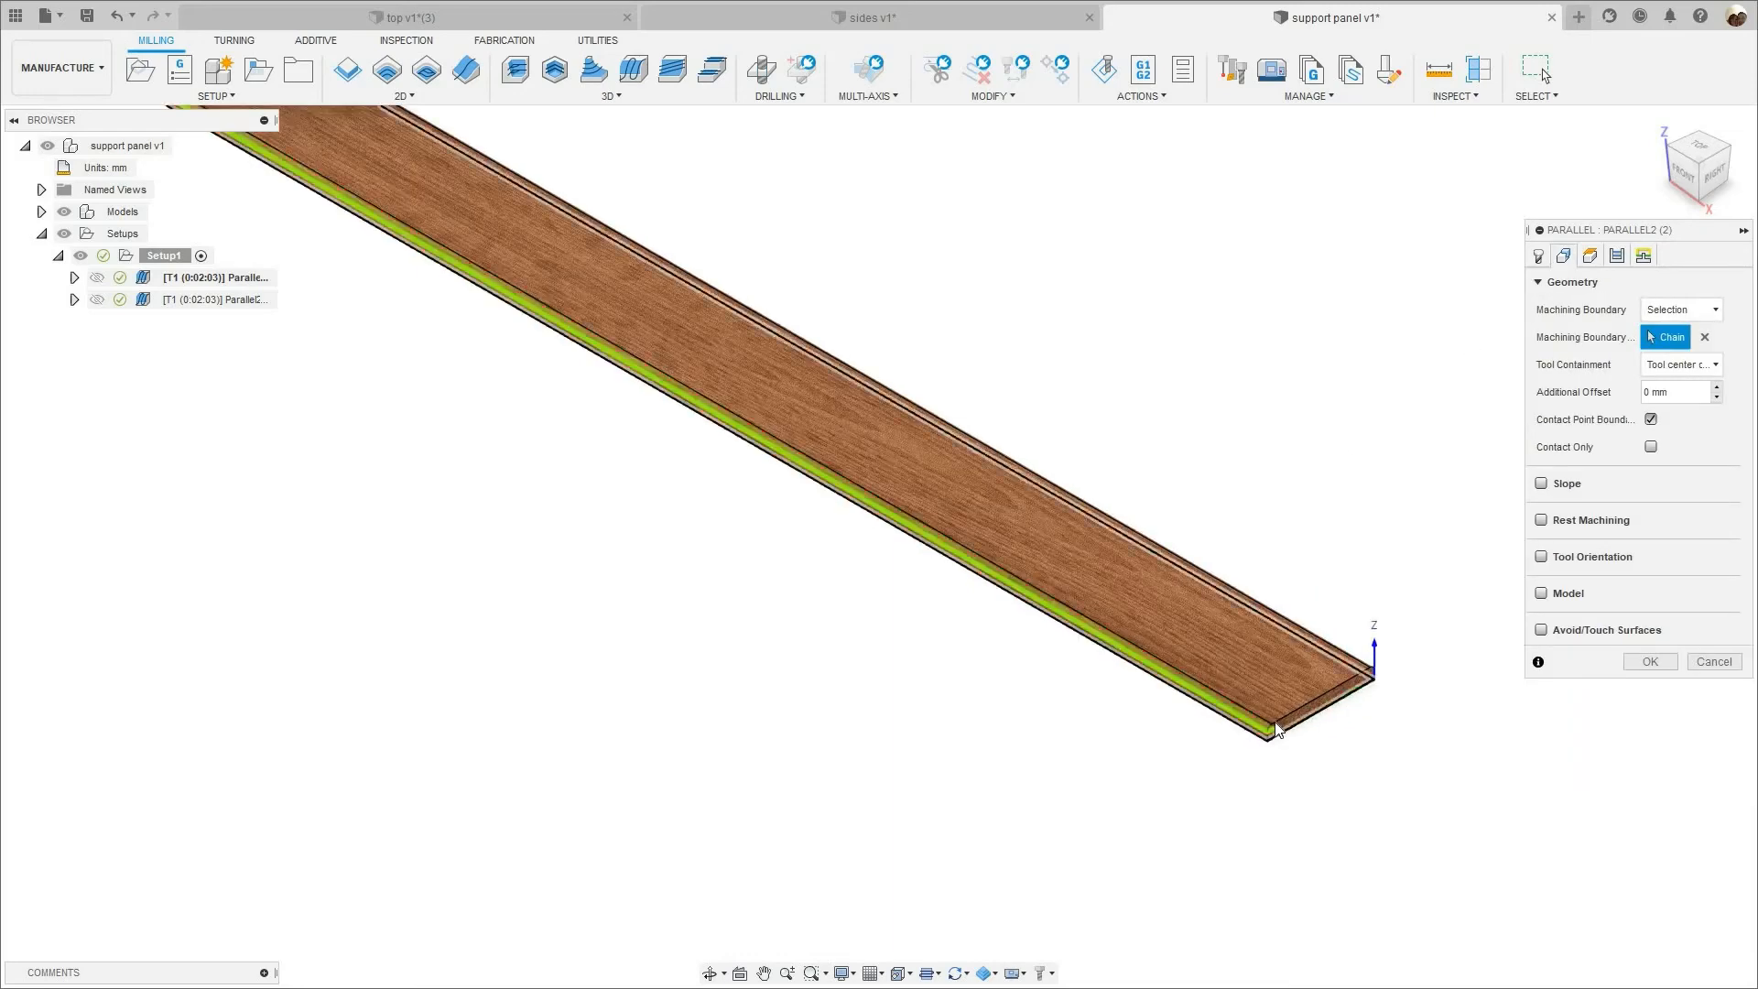
{"action": "scroll", "coordinate": [1195, 737], "scroll_direction": "up", "scroll_amount": 2}
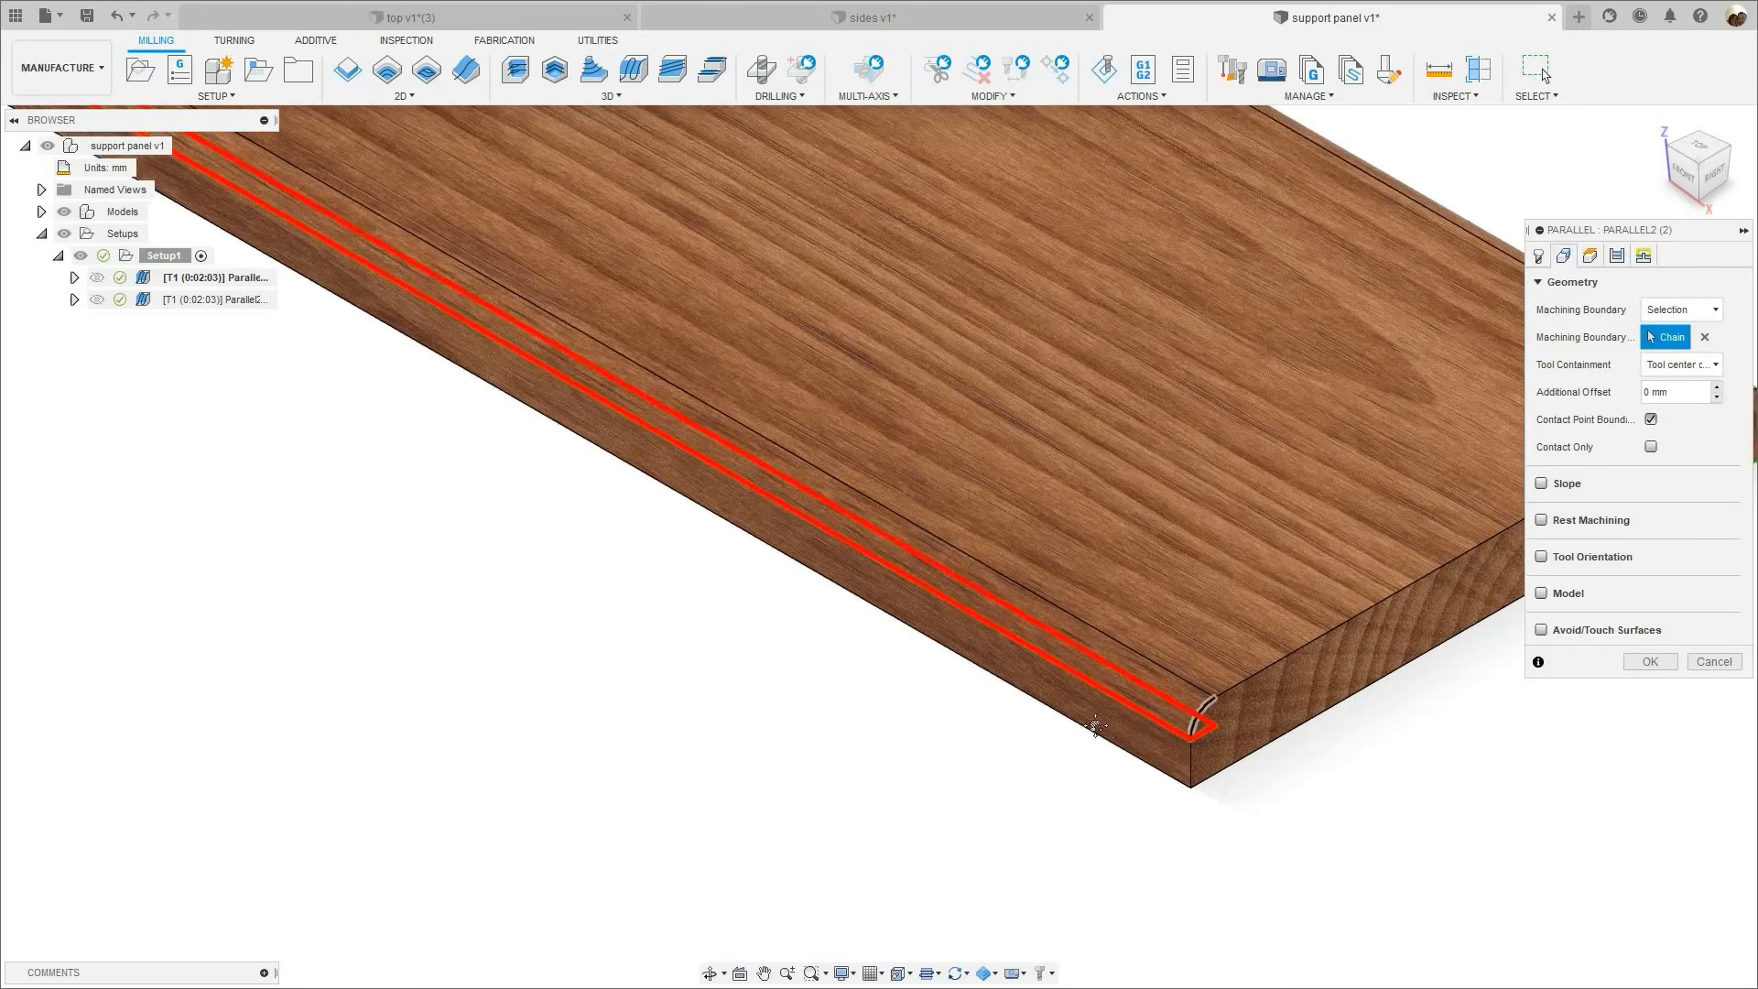
{"action": "scroll", "coordinate": [1027, 705], "scroll_direction": "up", "scroll_amount": 2}
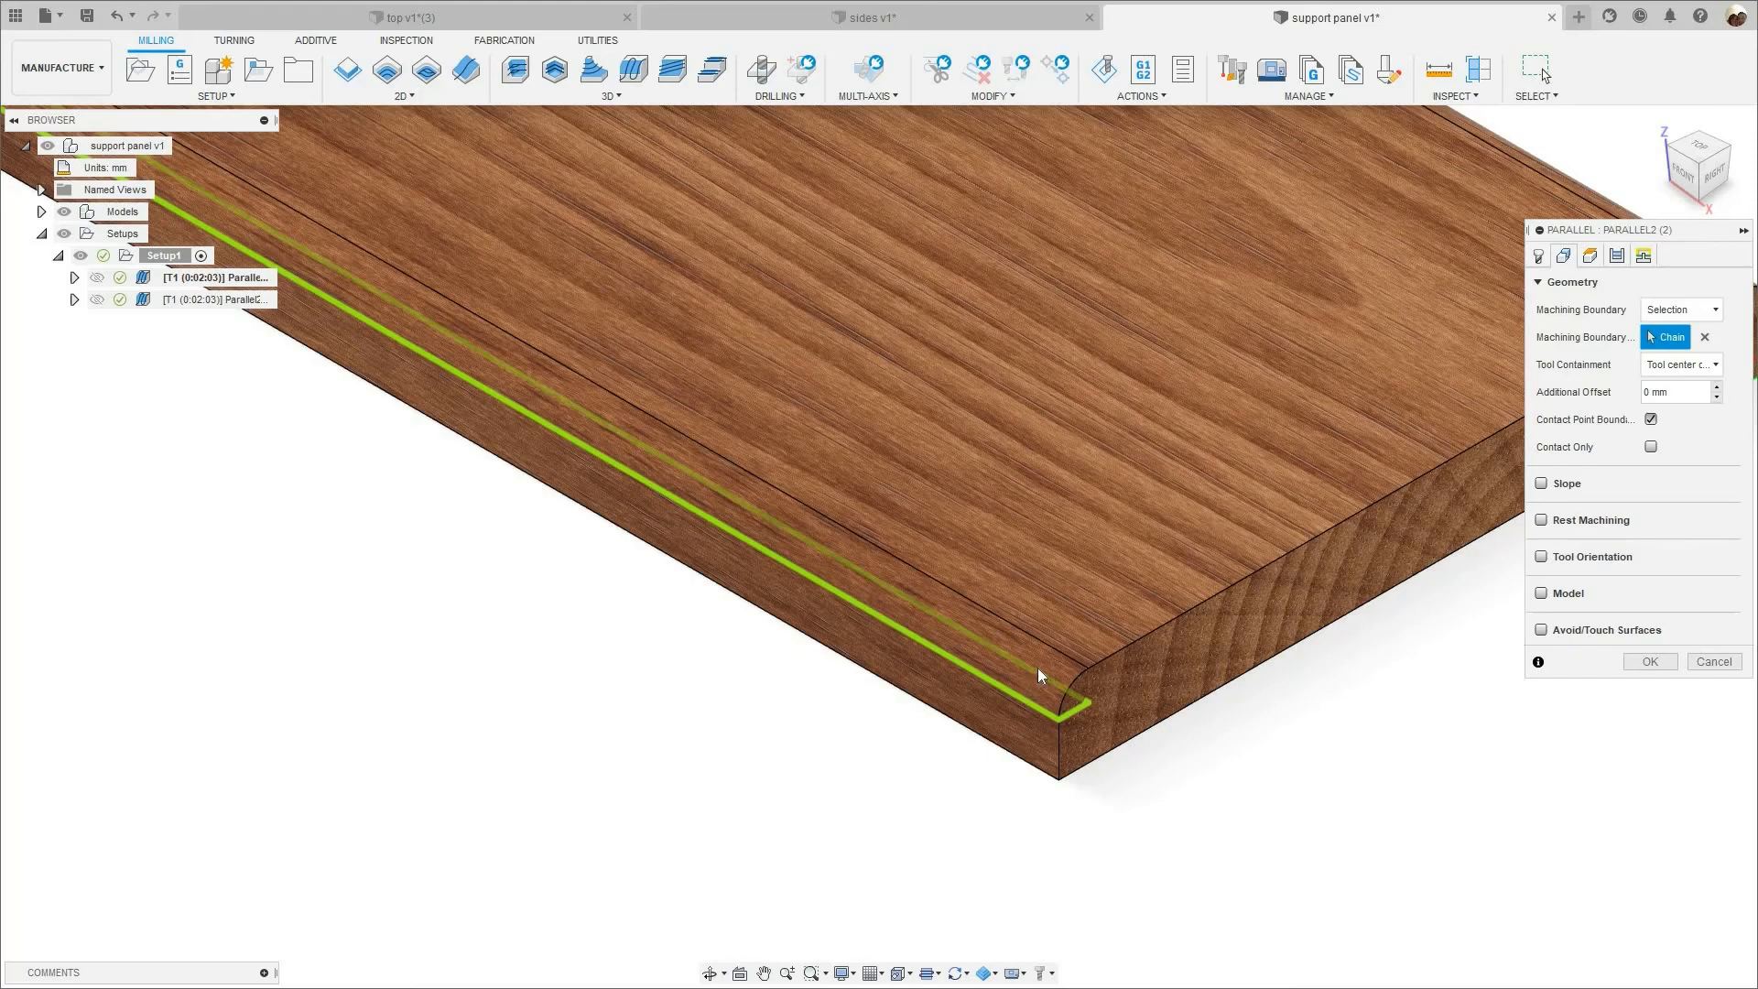
{"action": "scroll", "coordinate": [1039, 669], "scroll_direction": "down", "scroll_amount": 3}
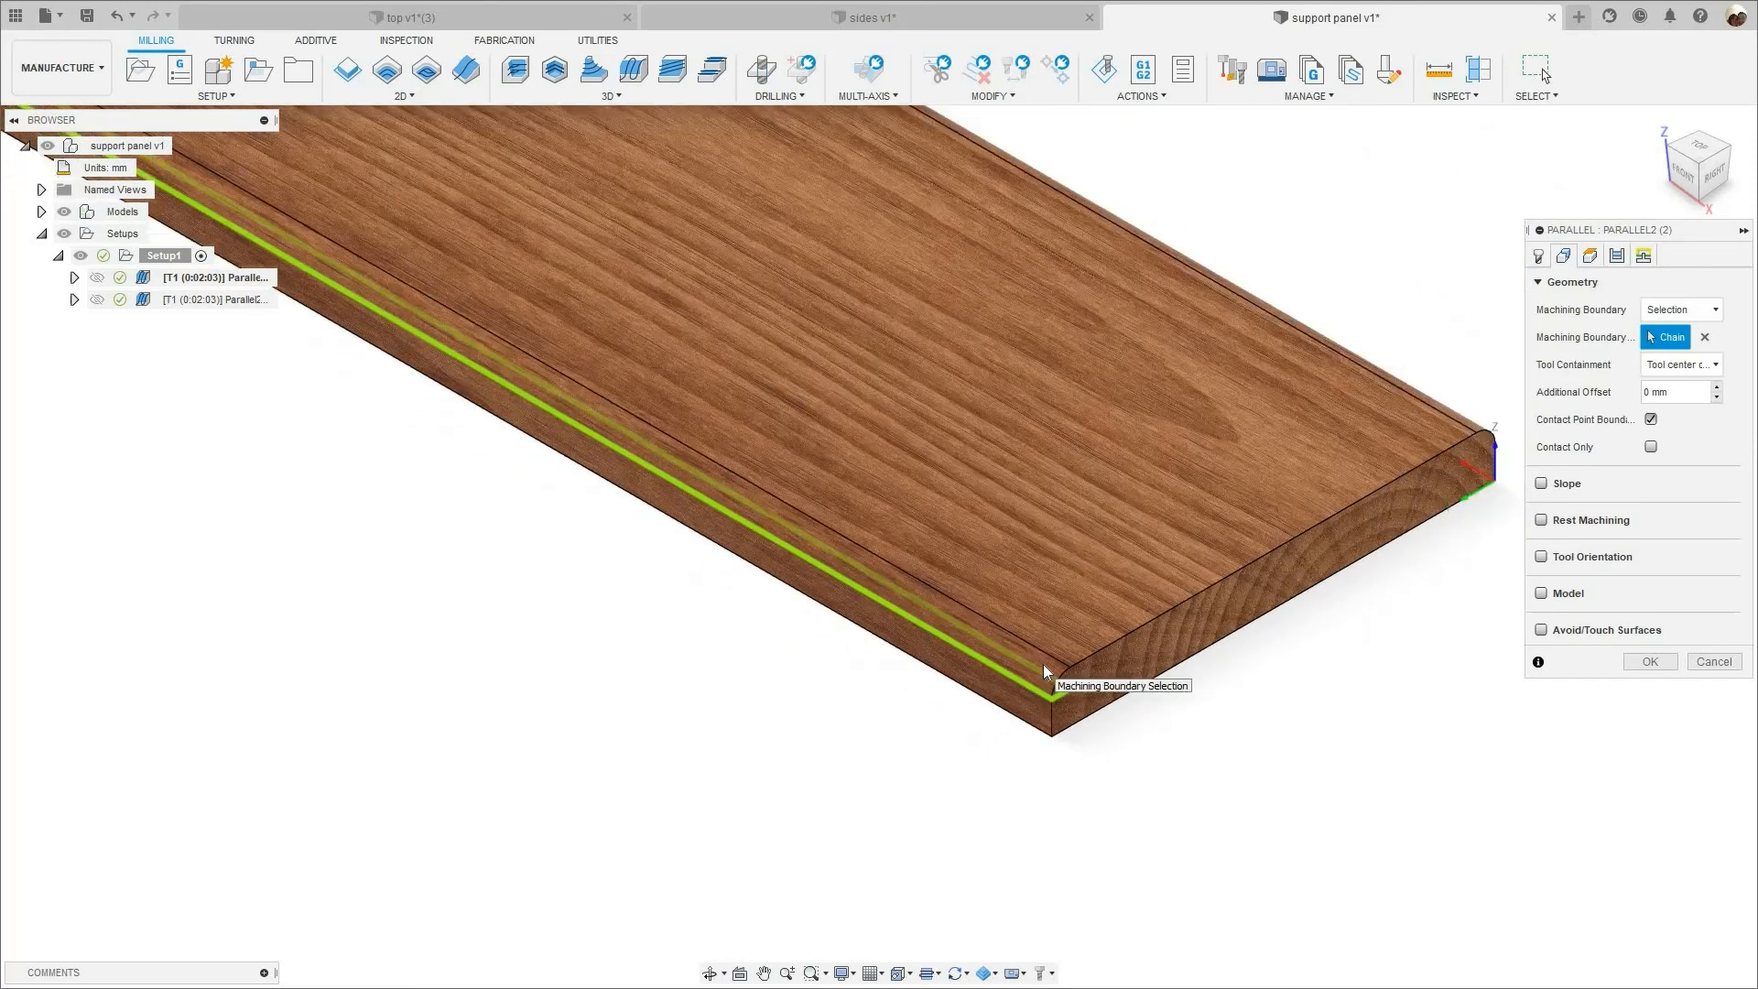
{"action": "scroll", "coordinate": [1046, 672], "scroll_direction": "up", "scroll_amount": 3}
{"action": "scroll", "coordinate": [1076, 685], "scroll_direction": "down", "scroll_amount": 3}
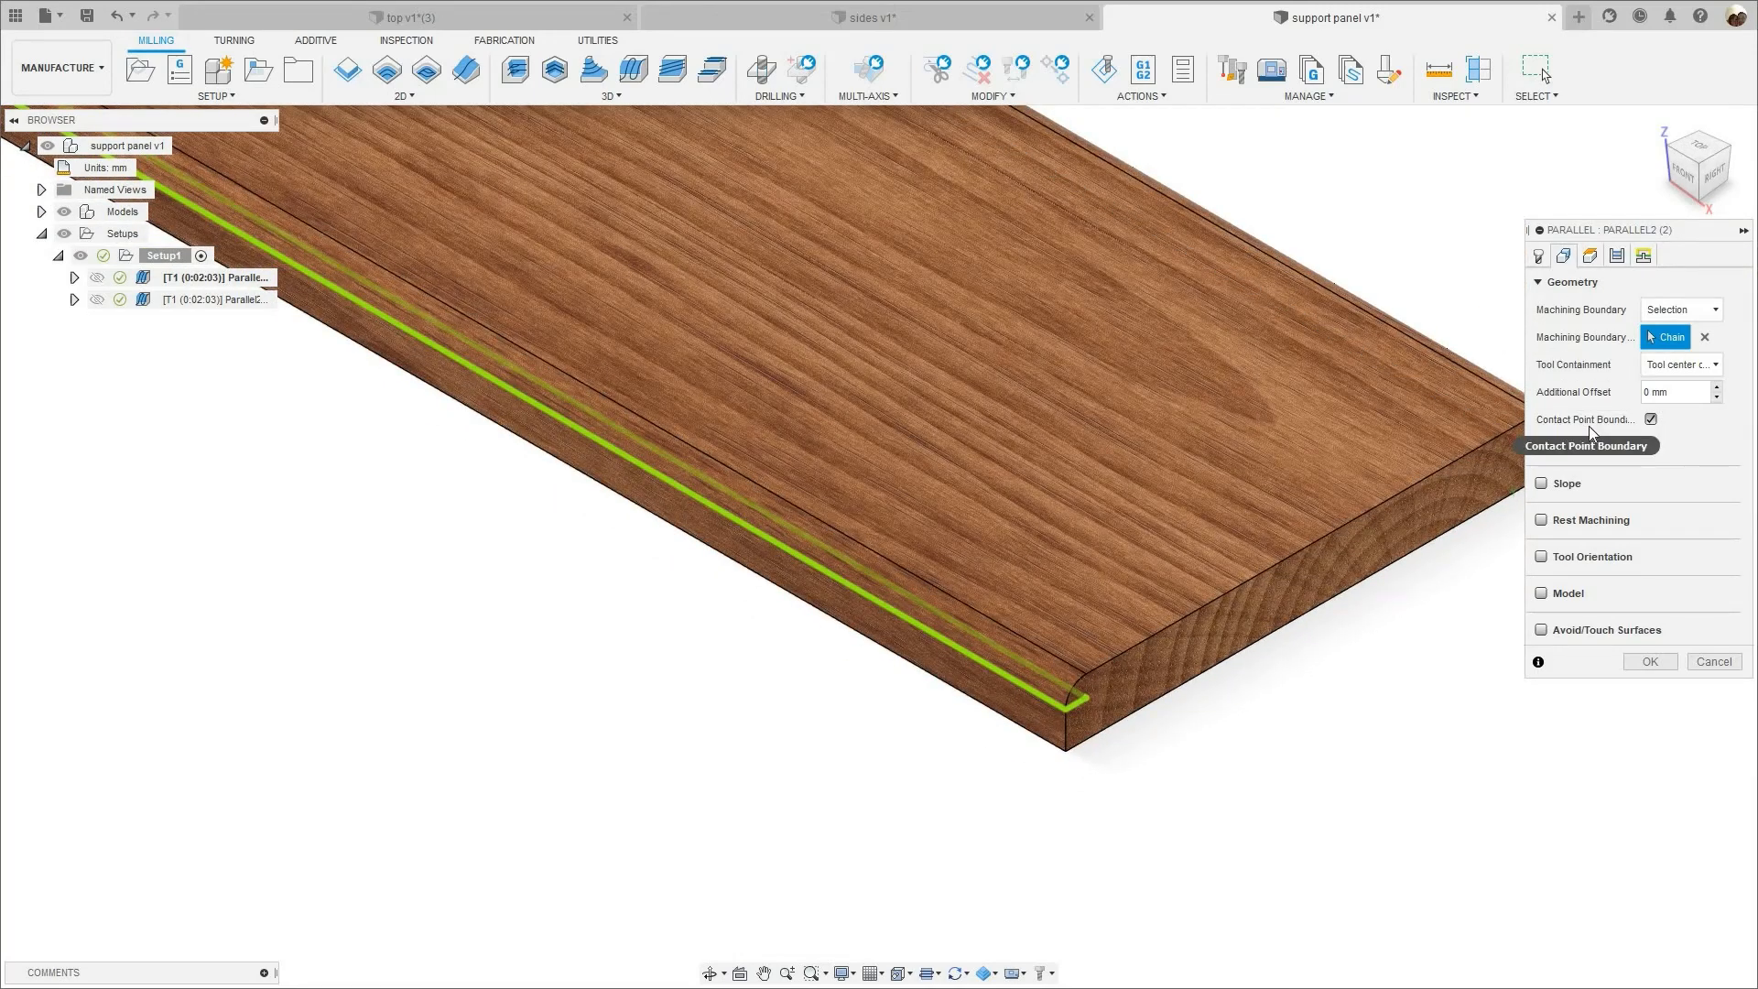
- Review the Parallel operation's heights, passes and linking settings, and accept the operation
{"action": "left_click", "coordinate": [1589, 256]}
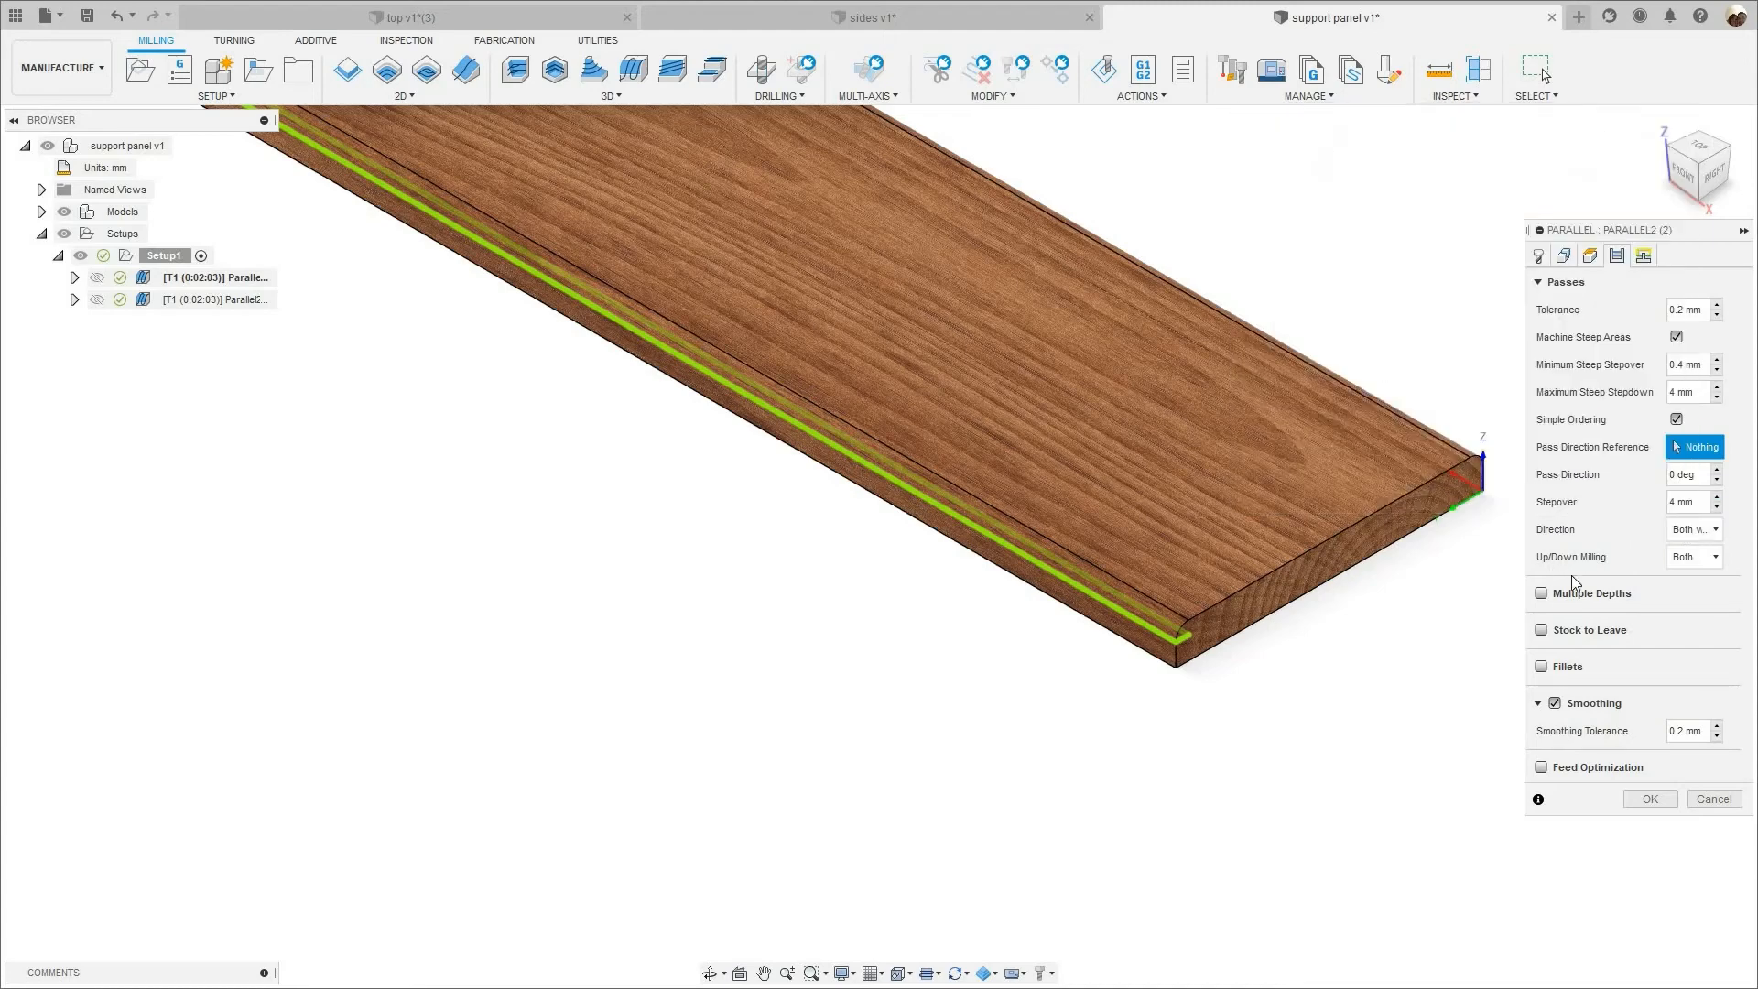
{"action": "left_click", "coordinate": [1644, 260]}
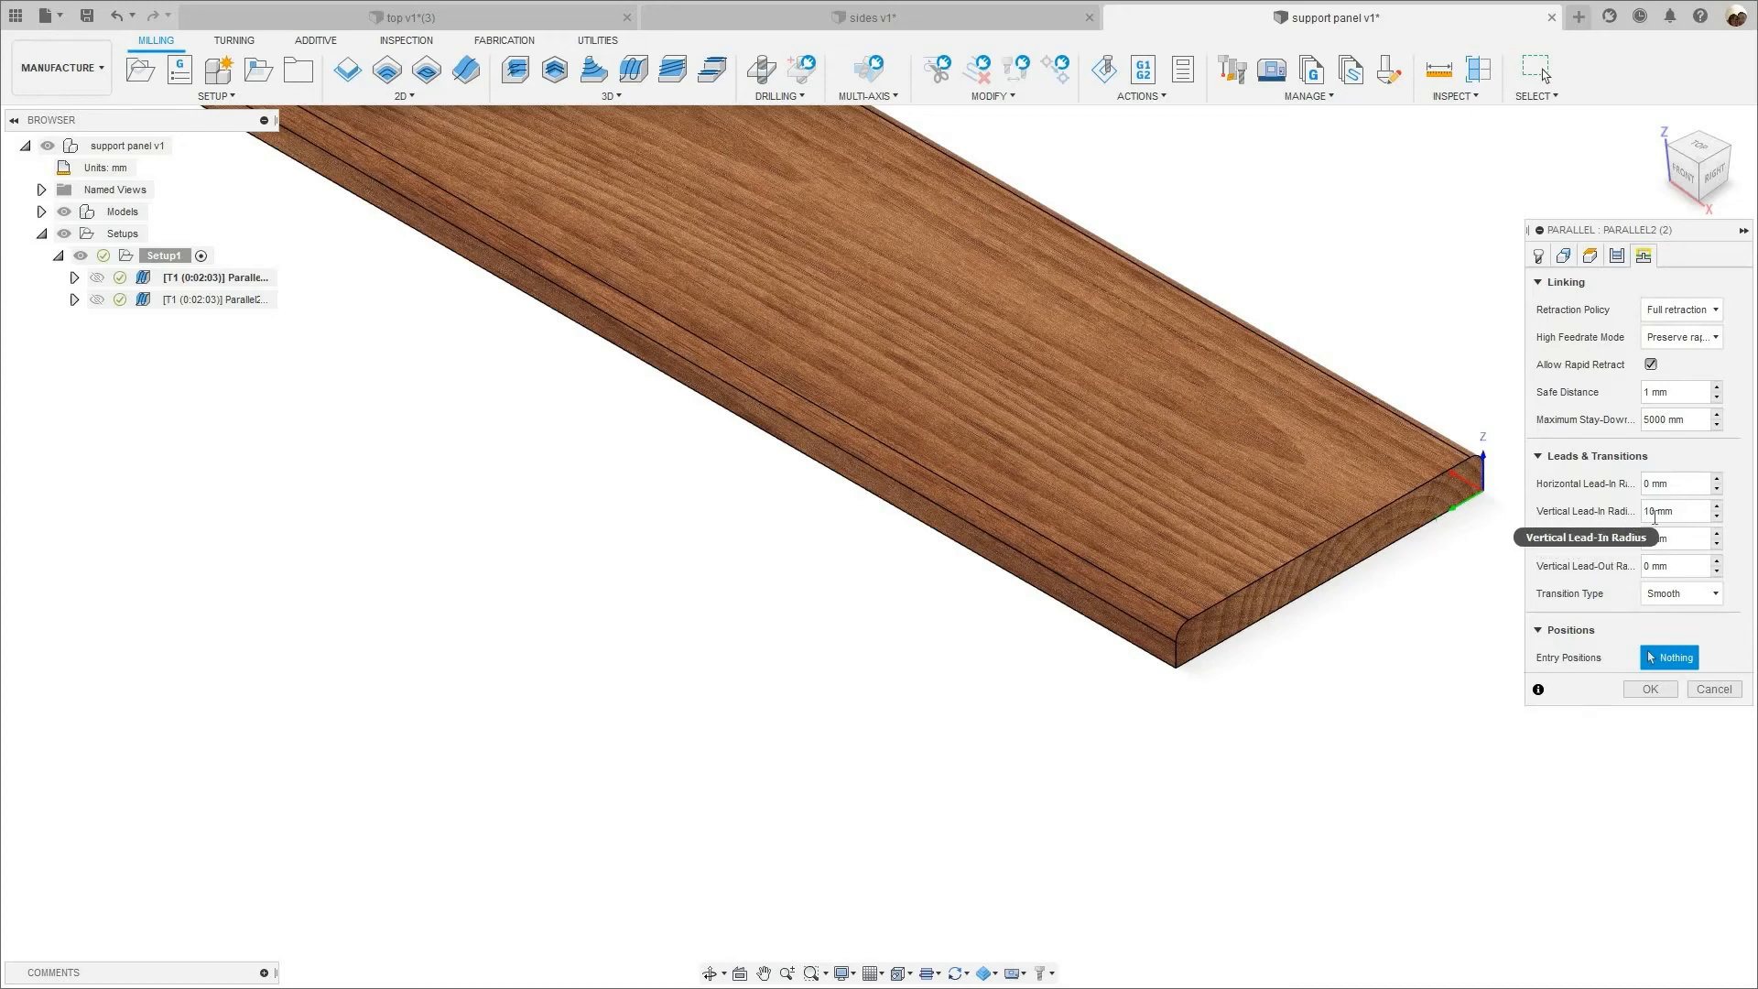
{"action": "left_click", "coordinate": [1649, 690]}
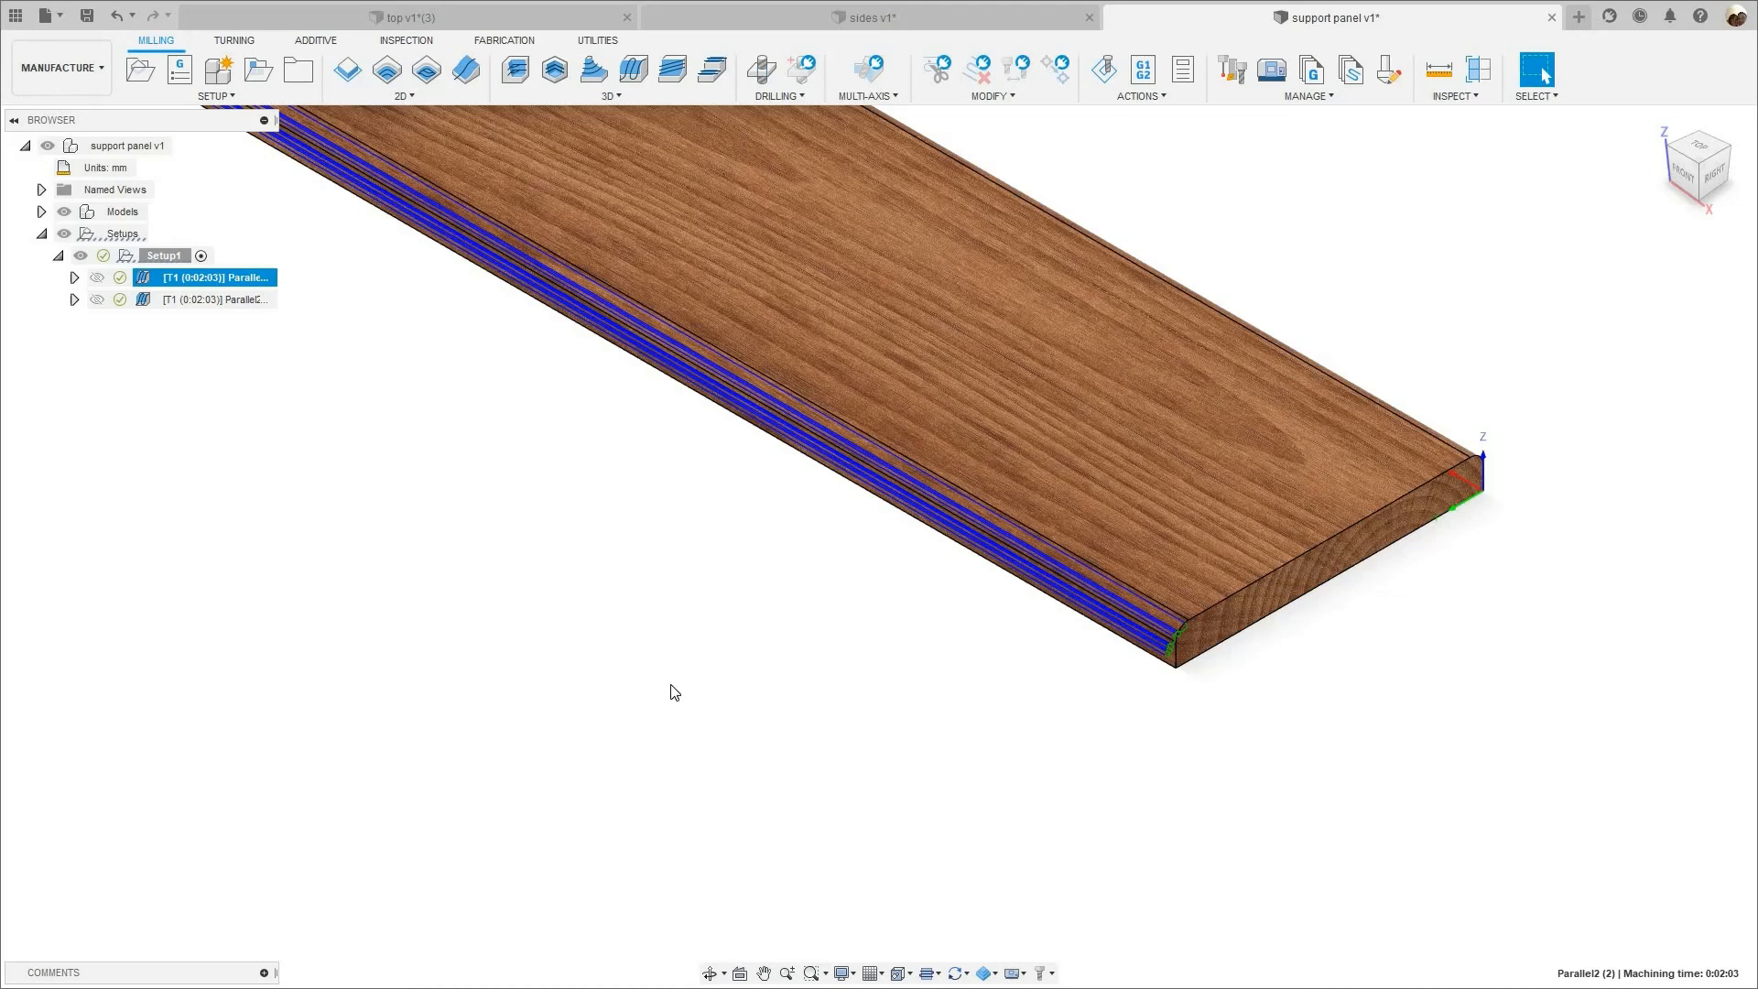
- Start the simulation of Setup1's first Parallel operation and play its toolpath on the support panel
{"action": "scroll", "coordinate": [632, 641], "scroll_direction": "down", "scroll_amount": 5}
{"action": "middle_click_drag", "start_coordinate": [580, 592], "coordinate": [834, 707]}
{"action": "scroll", "coordinate": [626, 622], "scroll_direction": "down", "scroll_amount": 3}
{"action": "middle_click_drag", "start_coordinate": [585, 738], "coordinate": [743, 830]}
{"action": "scroll", "coordinate": [533, 613], "scroll_direction": "down", "scroll_amount": 3}
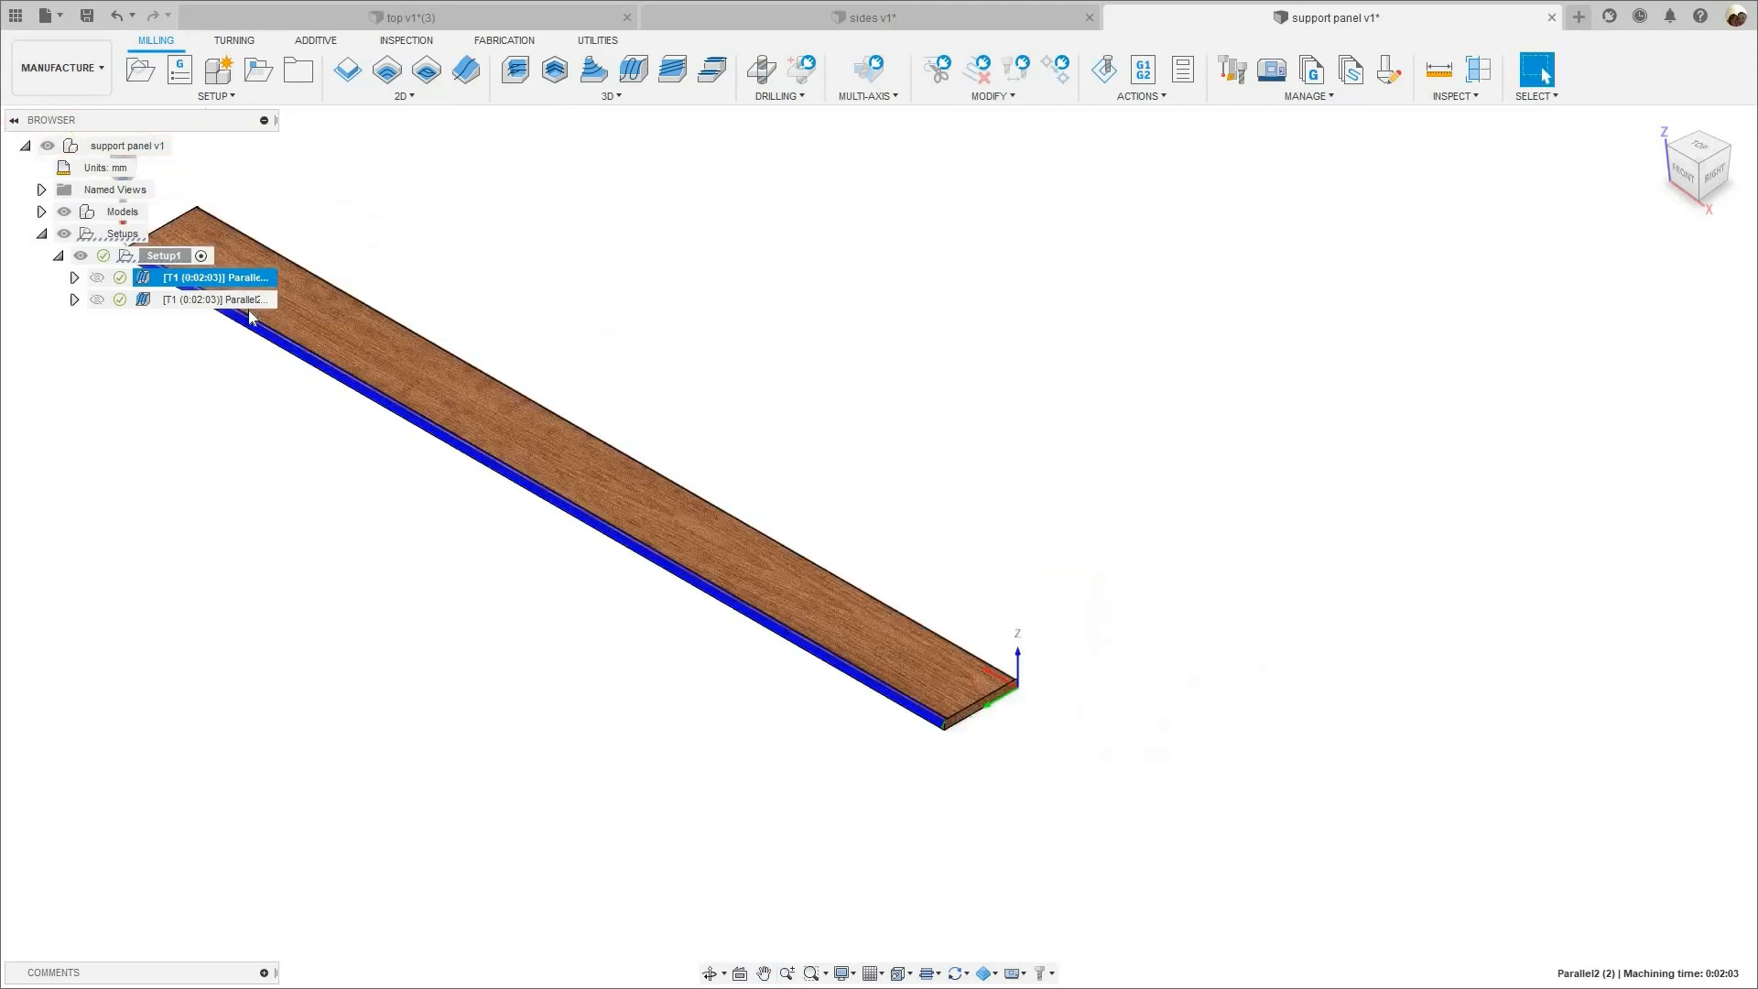
{"action": "middle_click_drag", "start_coordinate": [249, 318], "coordinate": [483, 423]}
{"action": "right_click", "coordinate": [251, 279]}
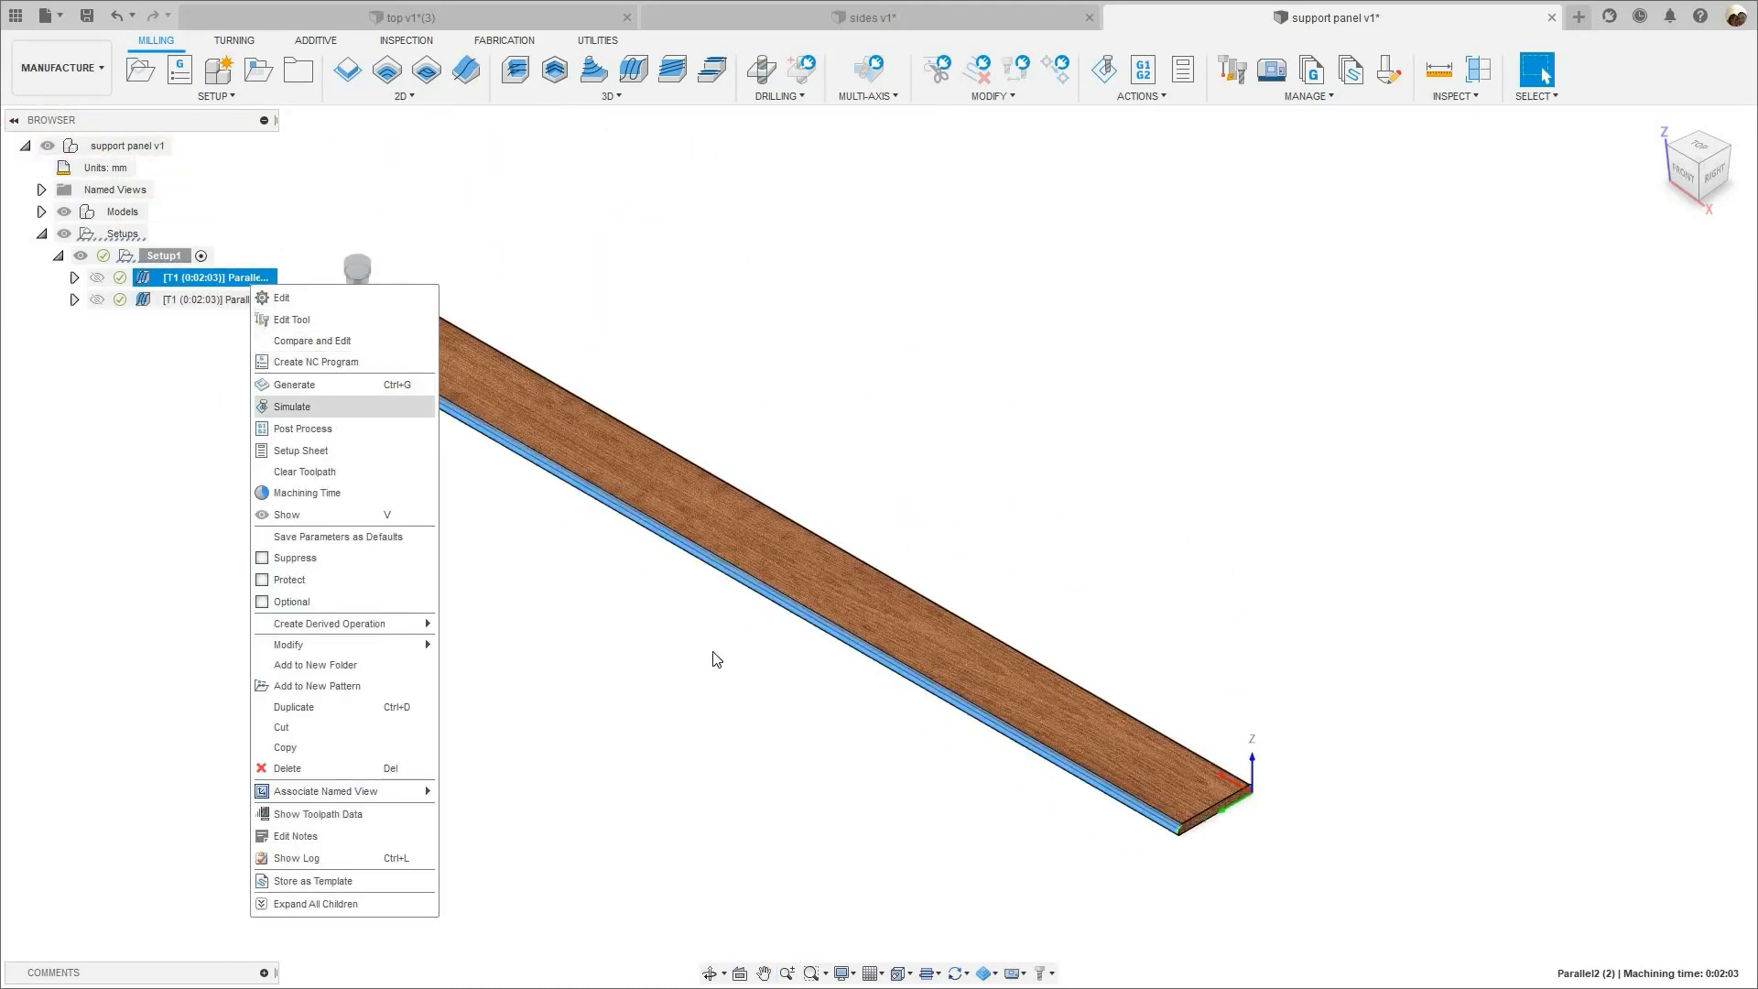
{"action": "left_click", "coordinate": [311, 400]}
{"action": "scroll", "coordinate": [365, 345], "scroll_direction": "up", "scroll_amount": 6}
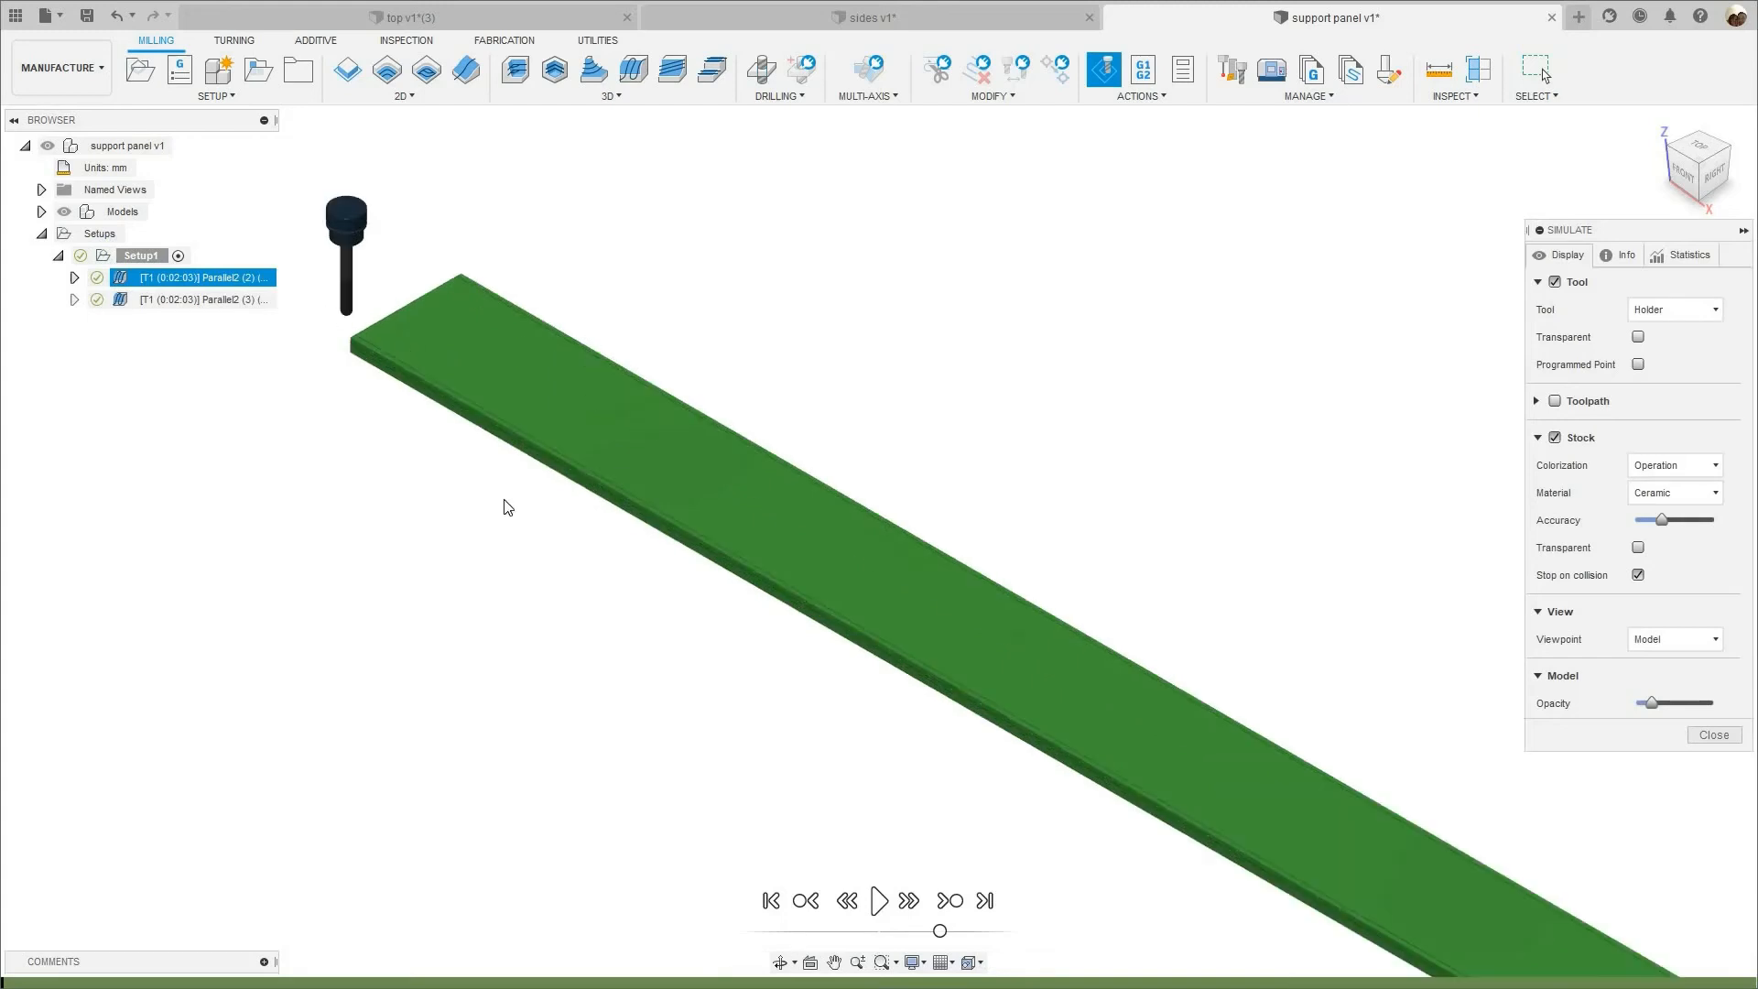
{"action": "left_click", "coordinate": [879, 900]}
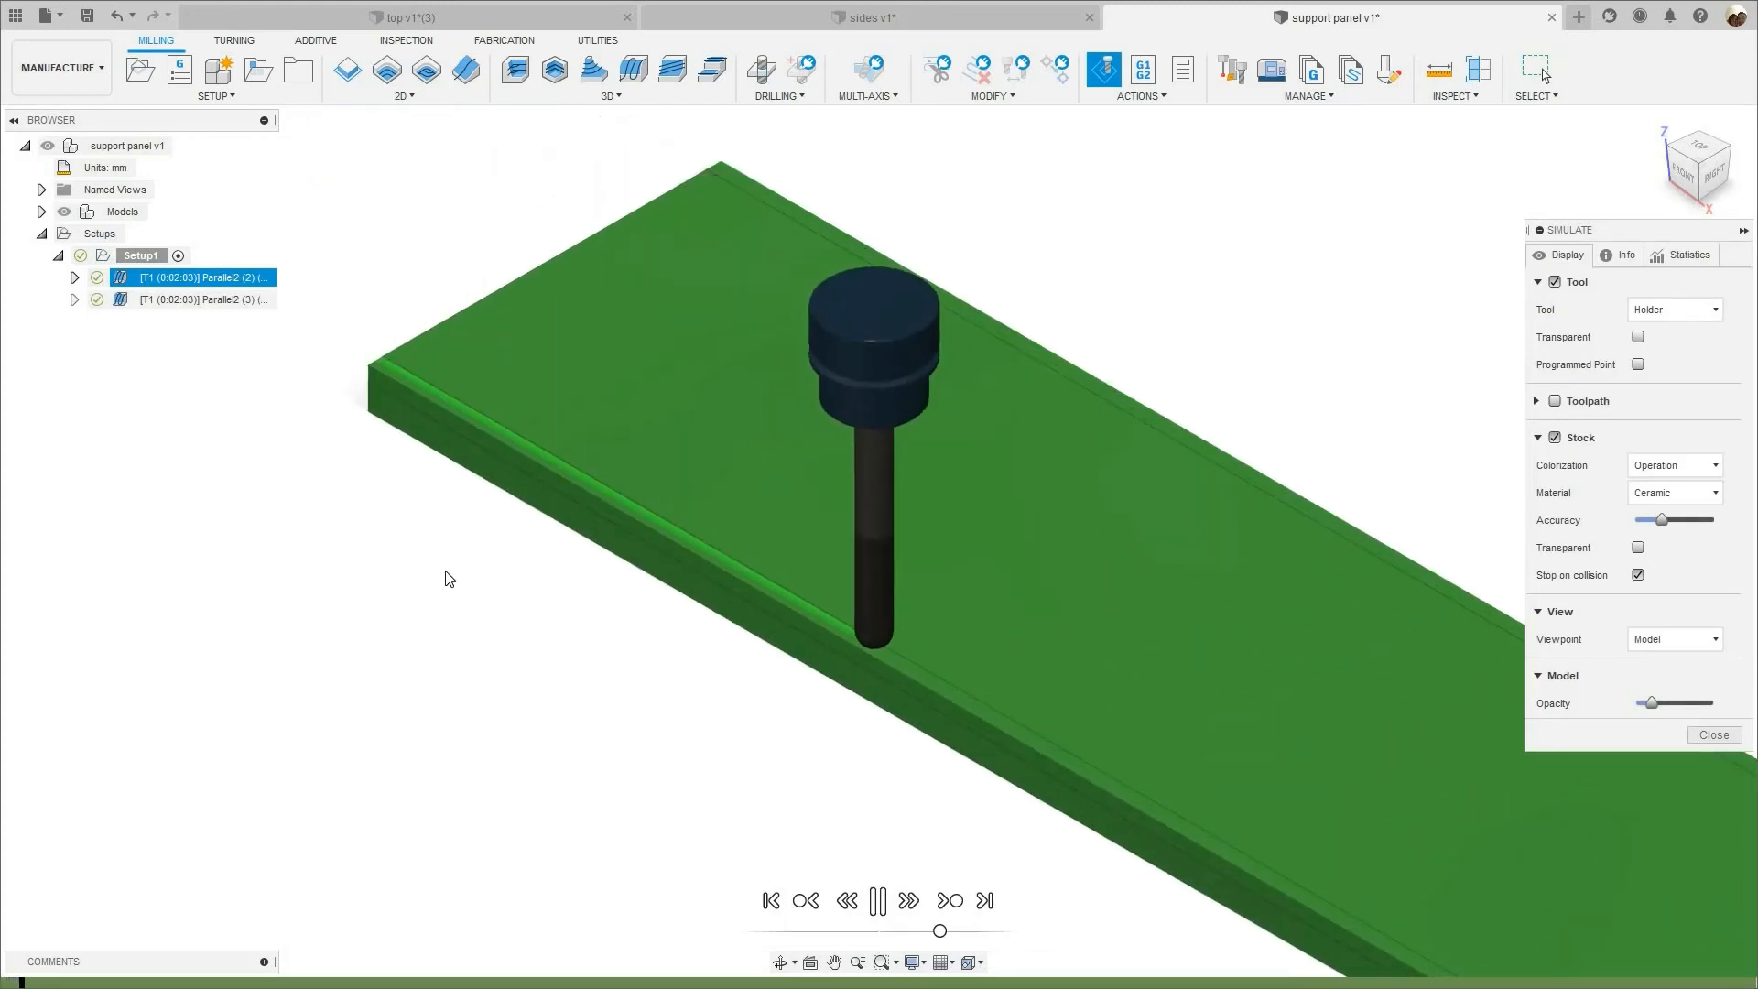
- Follow the ball end mill's early passes along the panel's long edge in the running simulation
{"action": "middle_click_drag", "start_coordinate": [1033, 869], "coordinate": [482, 549]}
{"action": "scroll", "coordinate": [482, 549], "scroll_direction": "down", "scroll_amount": 4}
{"action": "middle_click_drag", "start_coordinate": [1169, 896], "coordinate": [777, 650]}
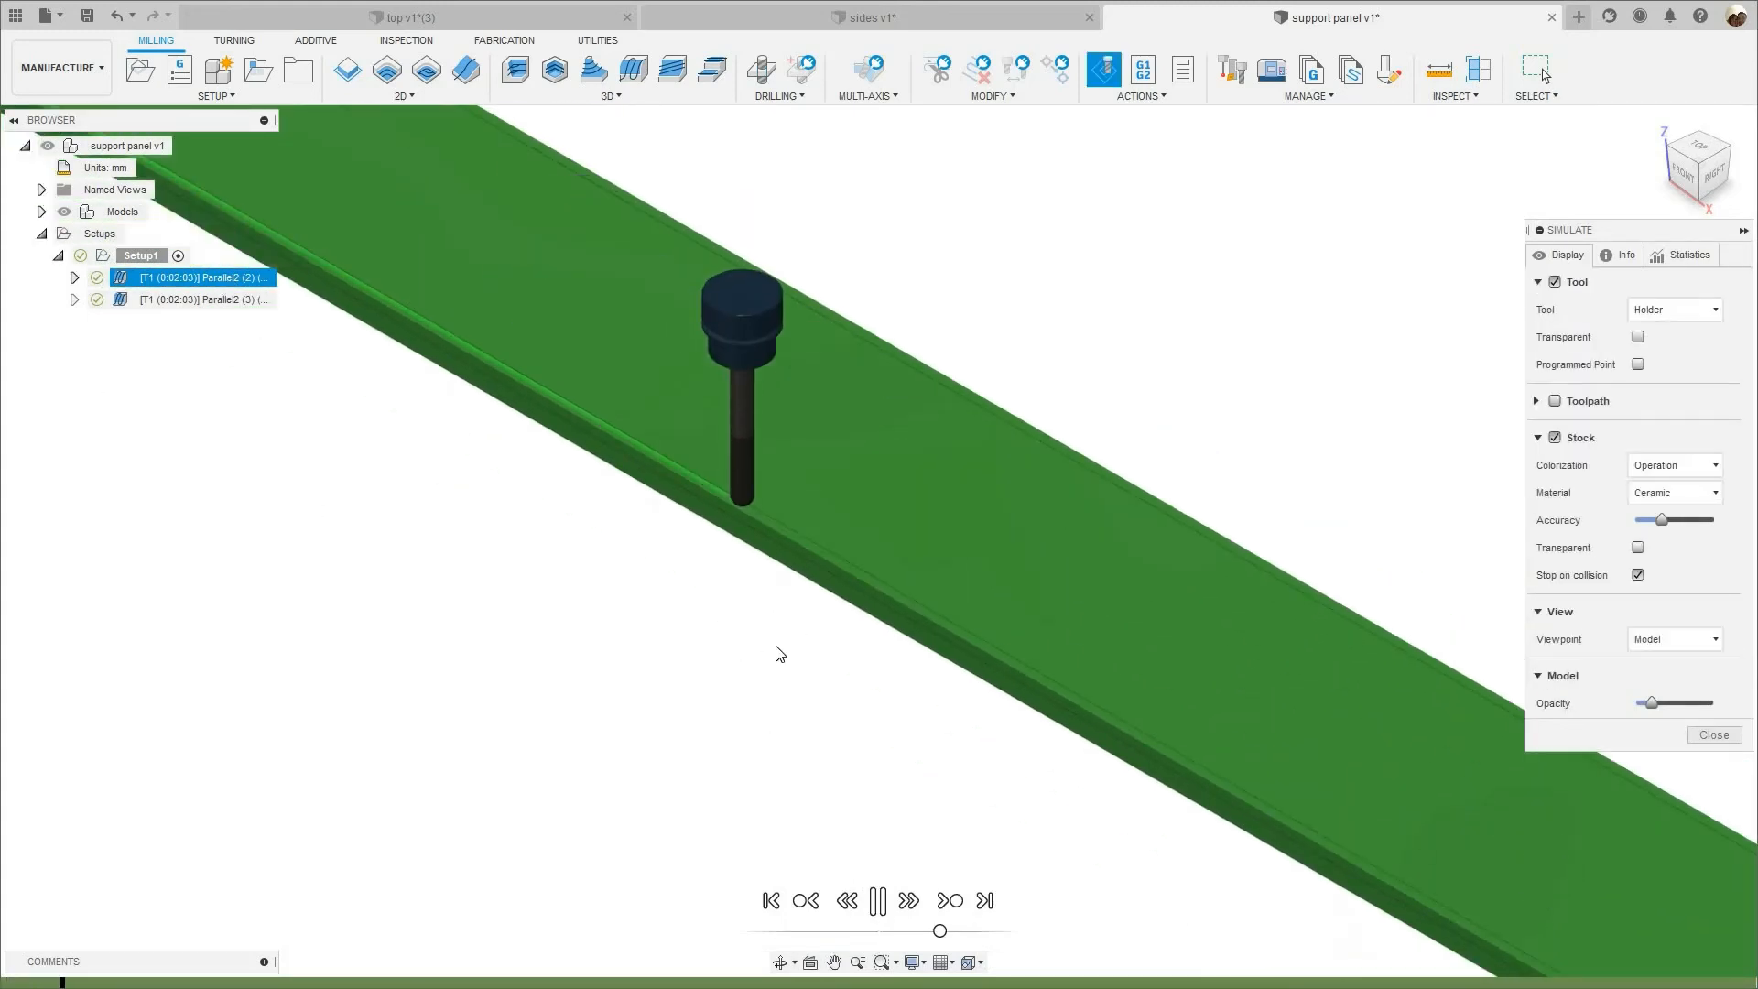
{"action": "scroll", "coordinate": [777, 652], "scroll_direction": "down", "scroll_amount": 4}
{"action": "middle_click_drag", "start_coordinate": [930, 872], "coordinate": [742, 732]}
{"action": "scroll", "coordinate": [742, 678], "scroll_direction": "down", "scroll_amount": 2}
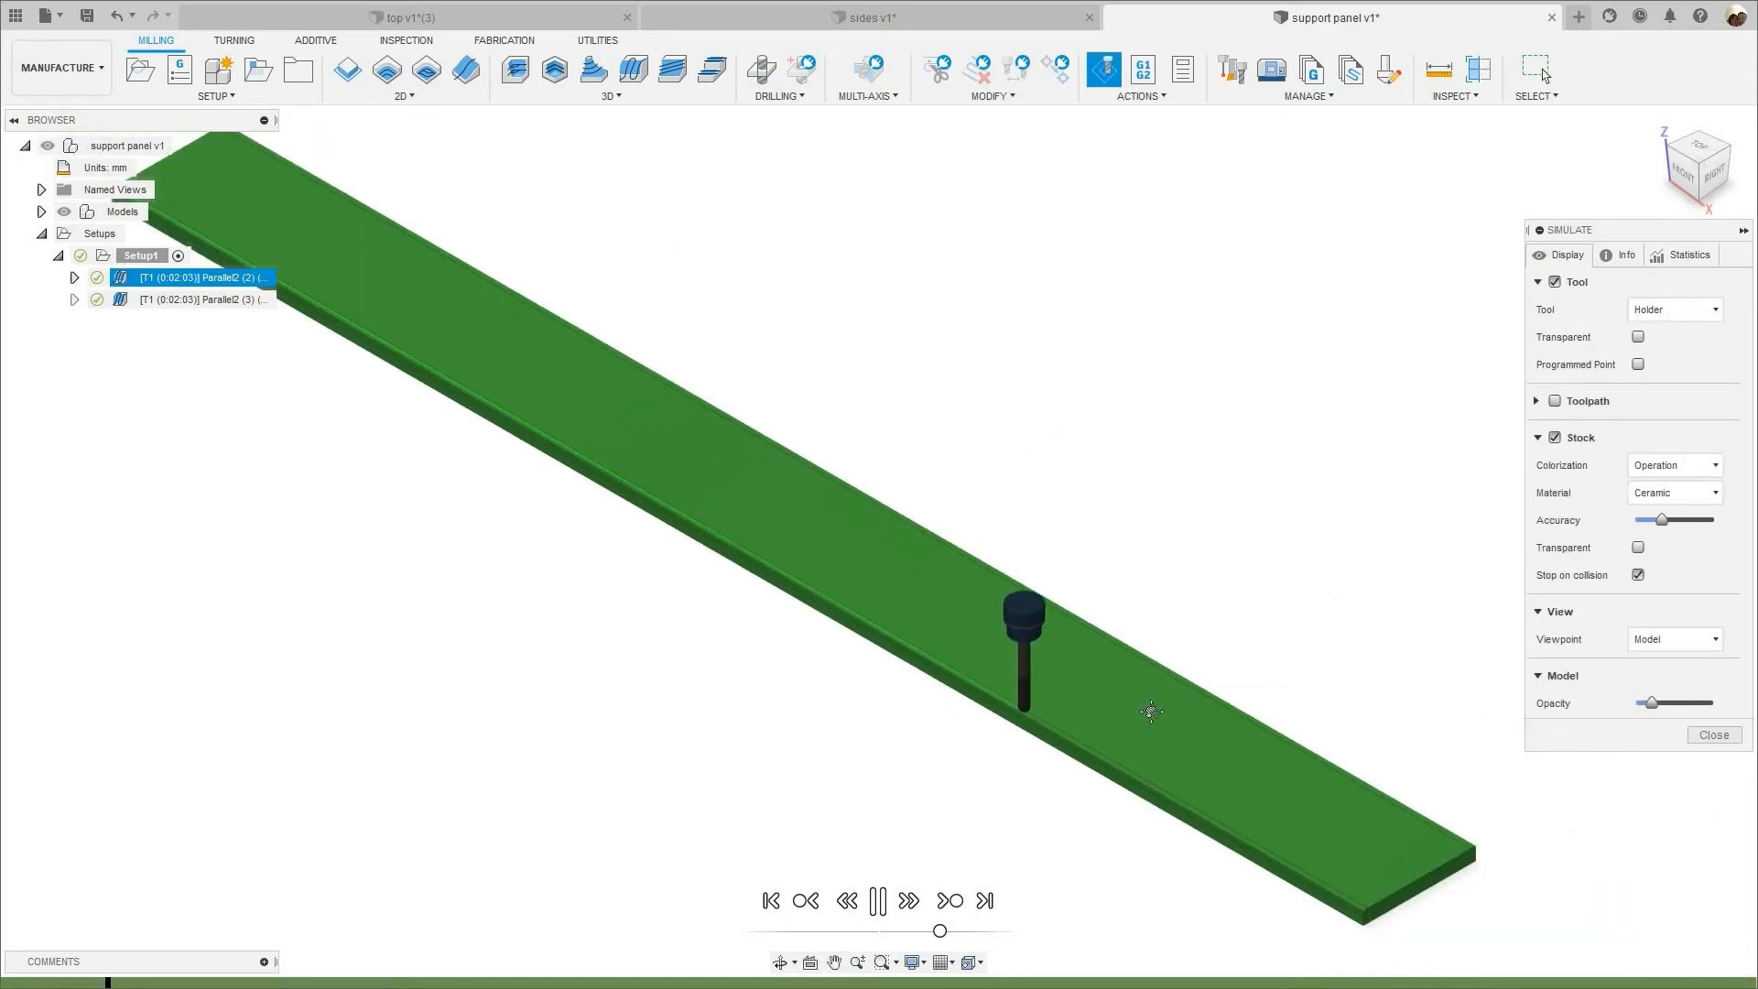
{"action": "scroll", "coordinate": [1119, 824], "scroll_direction": "up", "scroll_amount": 4}
{"action": "scroll", "coordinate": [1117, 830], "scroll_direction": "up", "scroll_amount": 4}
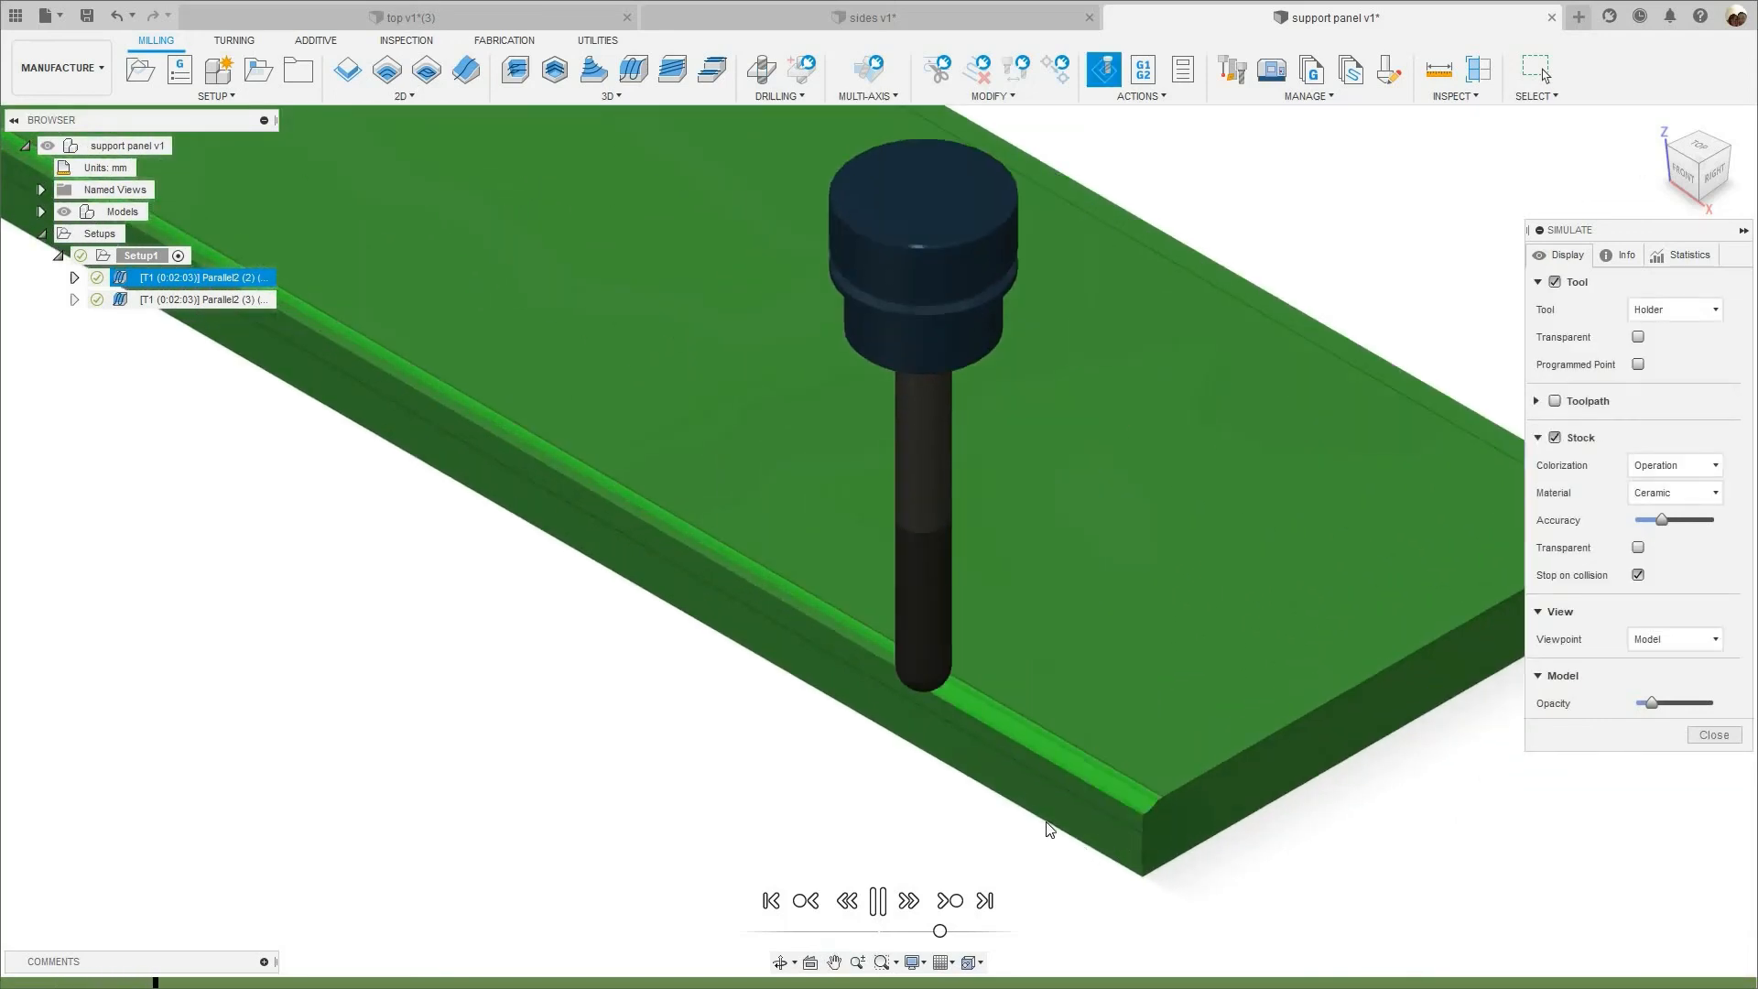
{"action": "scroll", "coordinate": [1006, 917], "scroll_direction": "down", "scroll_amount": 4}
{"action": "scroll", "coordinate": [1006, 920], "scroll_direction": "down", "scroll_amount": 5}
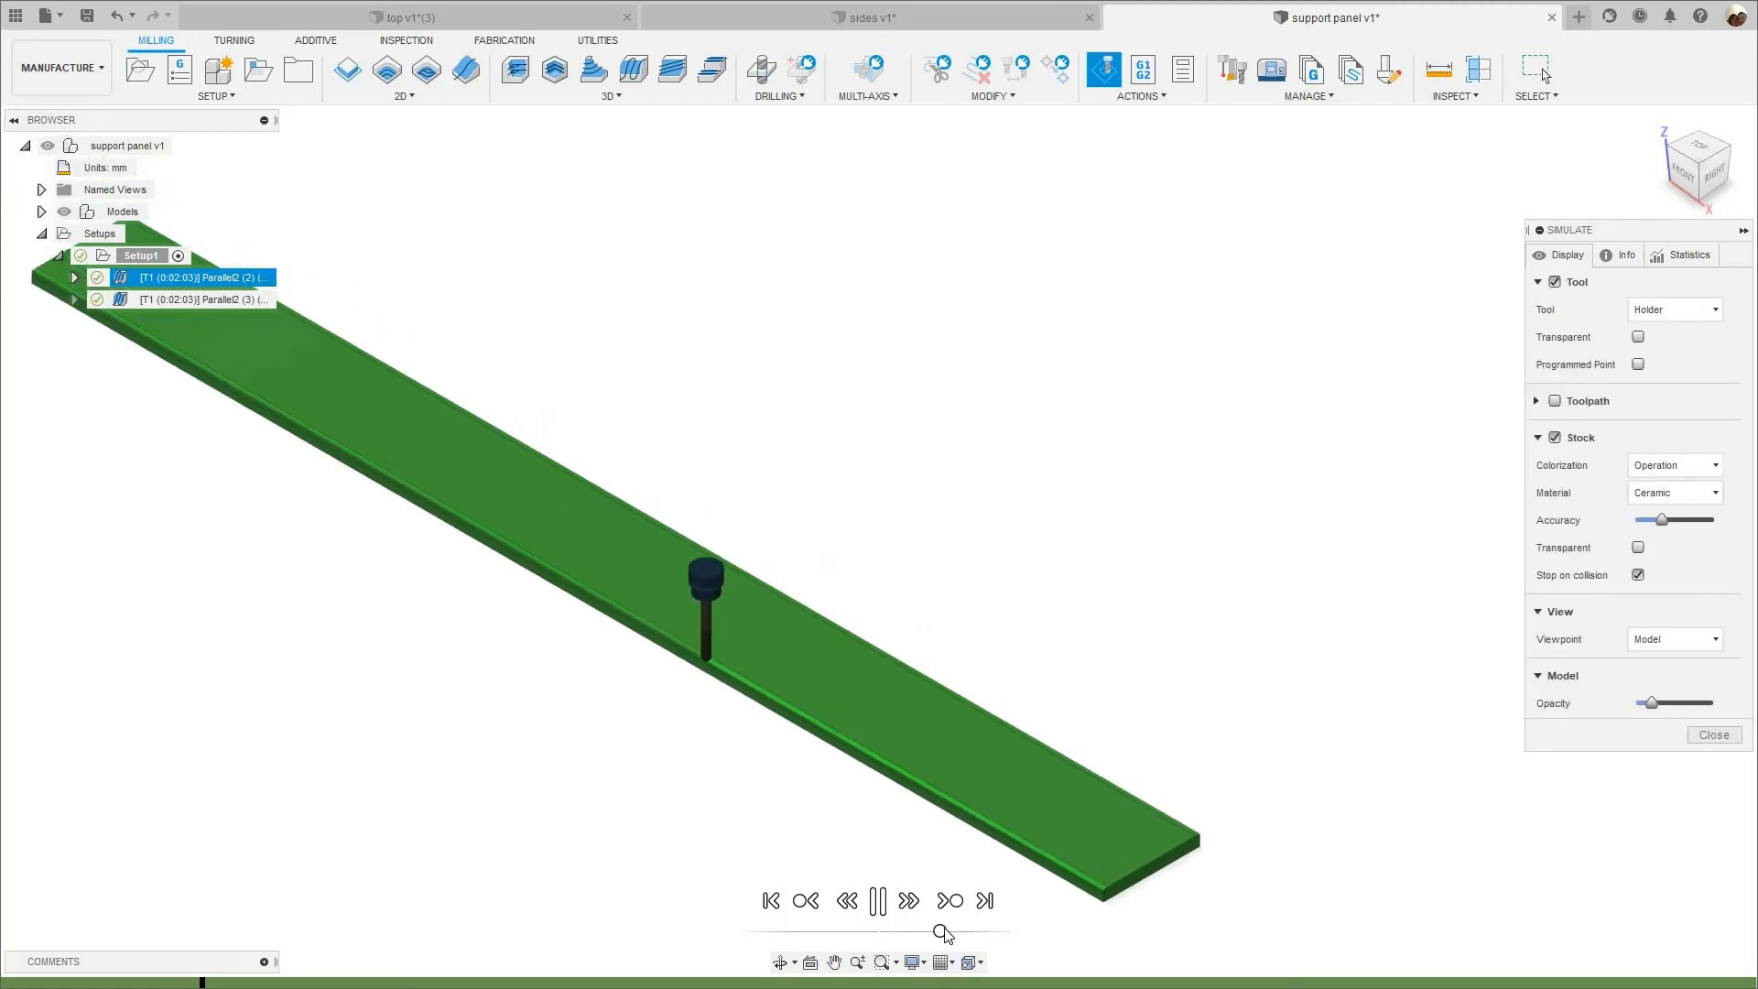
{"action": "scroll", "coordinate": [638, 601], "scroll_direction": "up", "scroll_amount": 4}
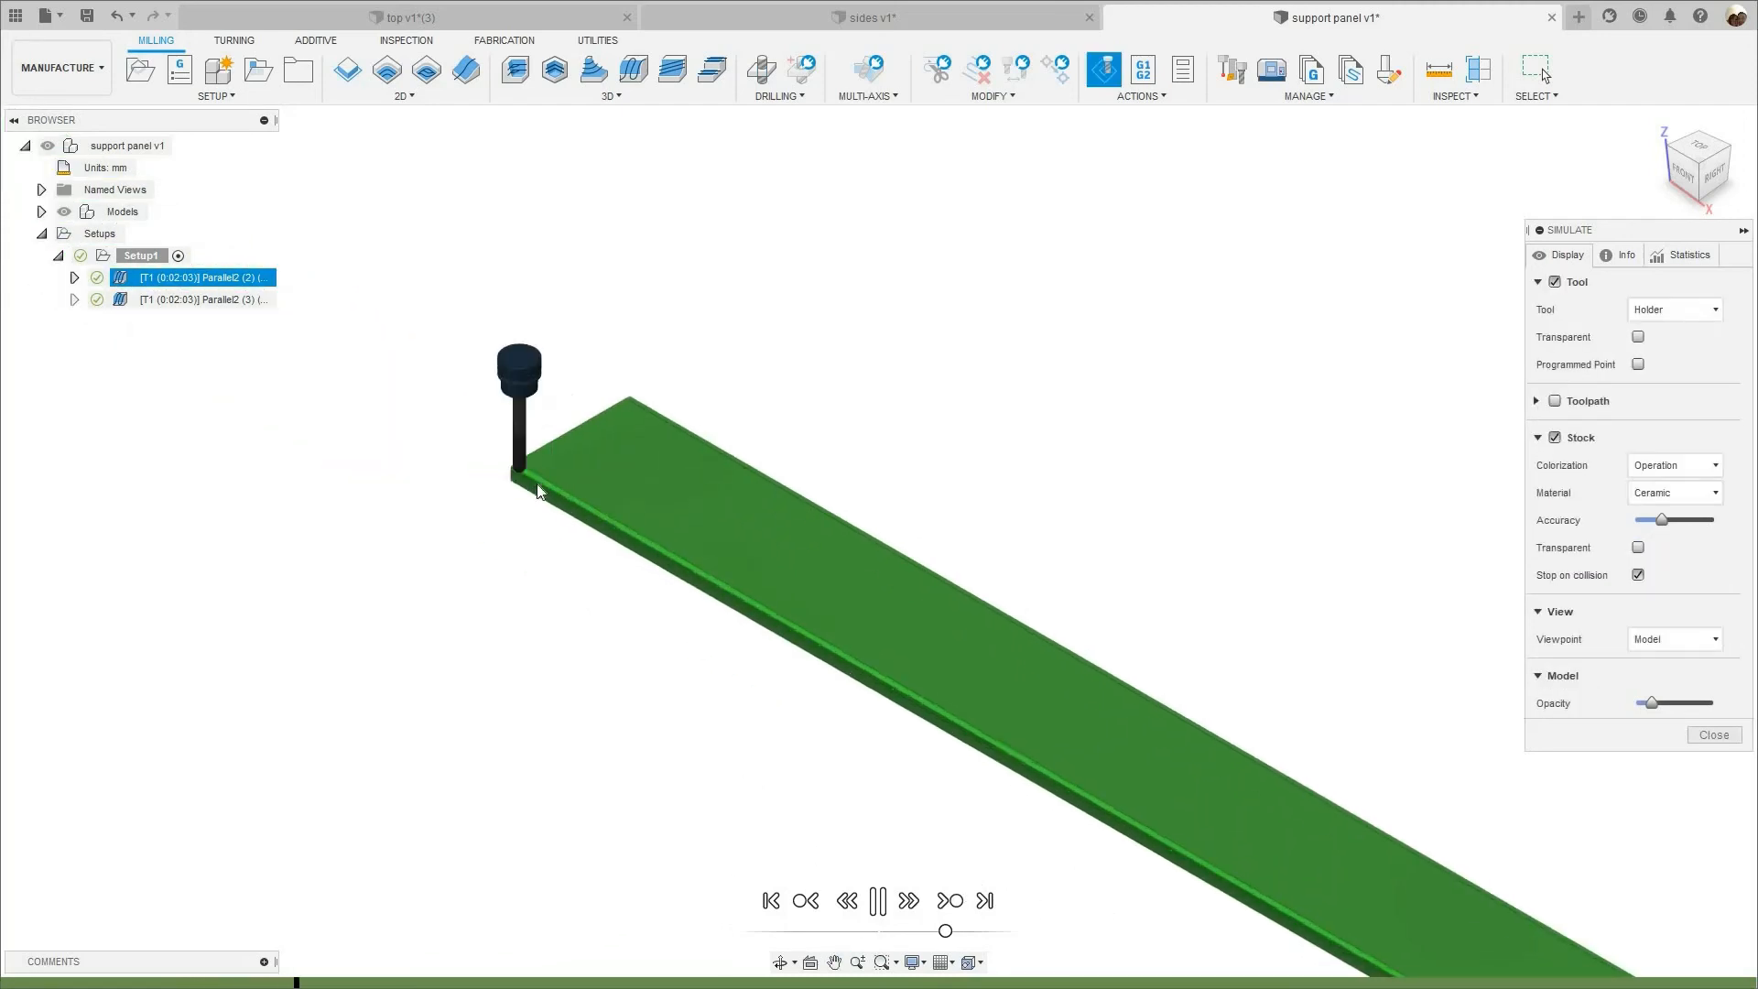
{"action": "scroll", "coordinate": [1028, 641], "scroll_direction": "up", "scroll_amount": 2}
{"action": "scroll", "coordinate": [1028, 640], "scroll_direction": "down", "scroll_amount": 4}
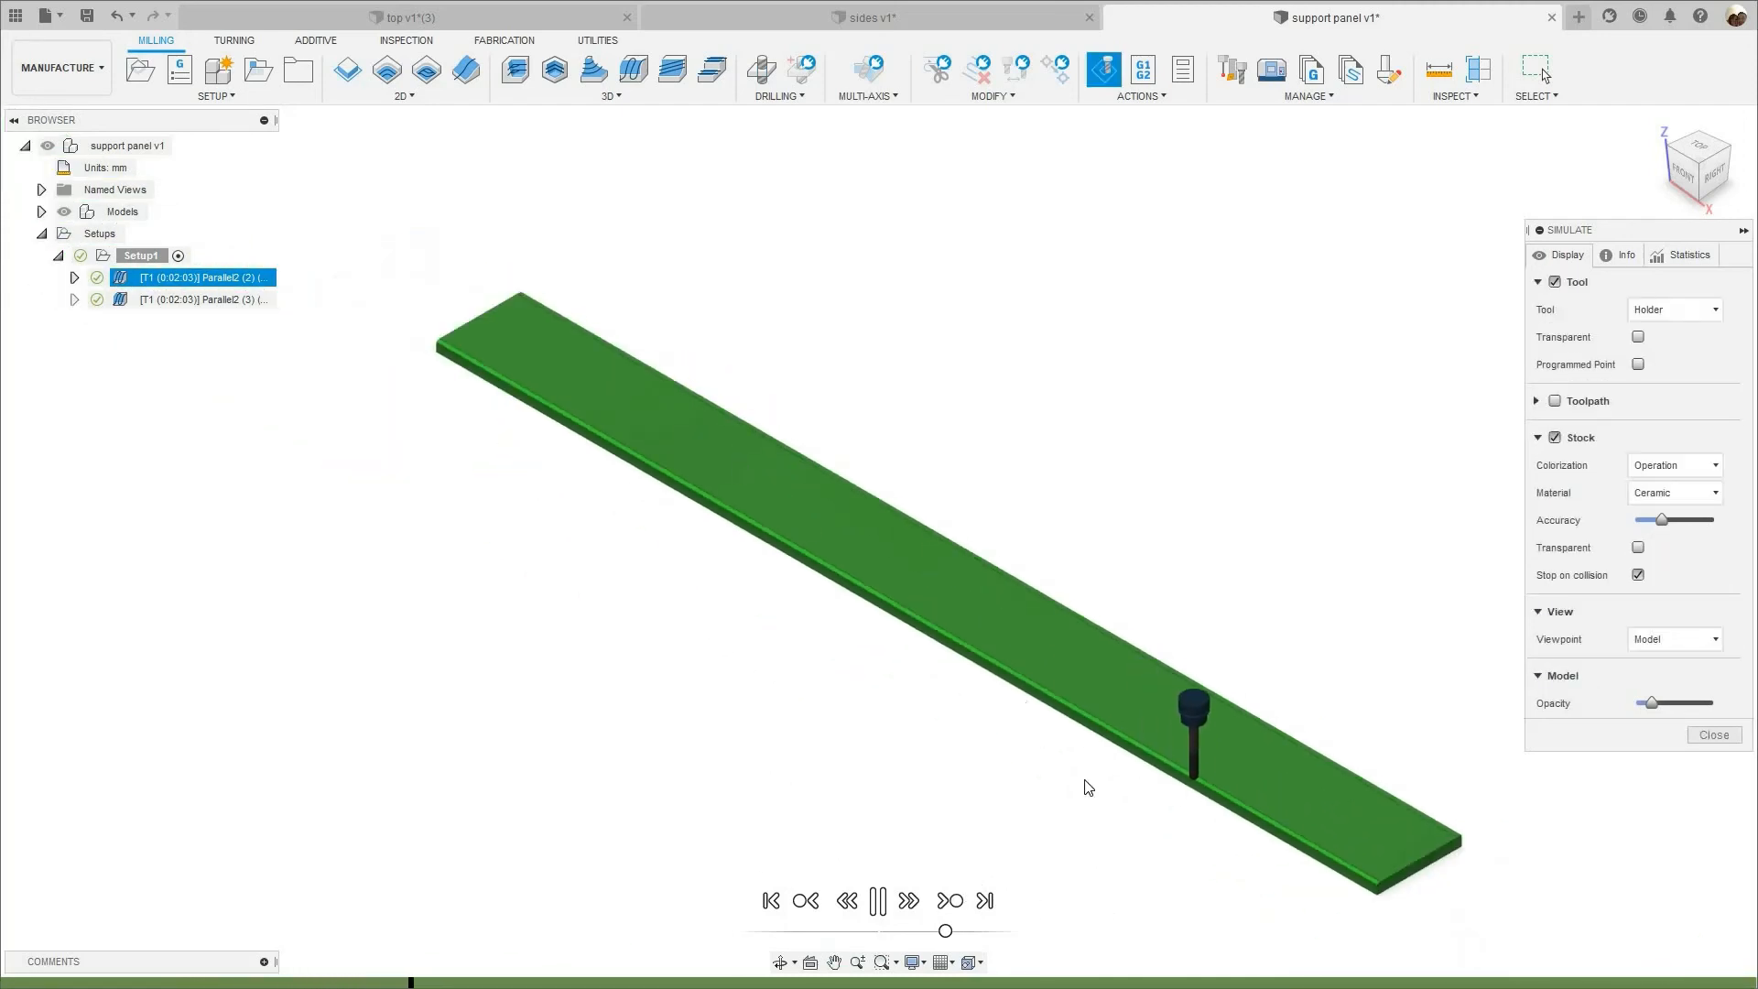
{"action": "scroll", "coordinate": [1008, 690], "scroll_direction": "up", "scroll_amount": 5}
{"action": "scroll", "coordinate": [549, 452], "scroll_direction": "down", "scroll_amount": 5}
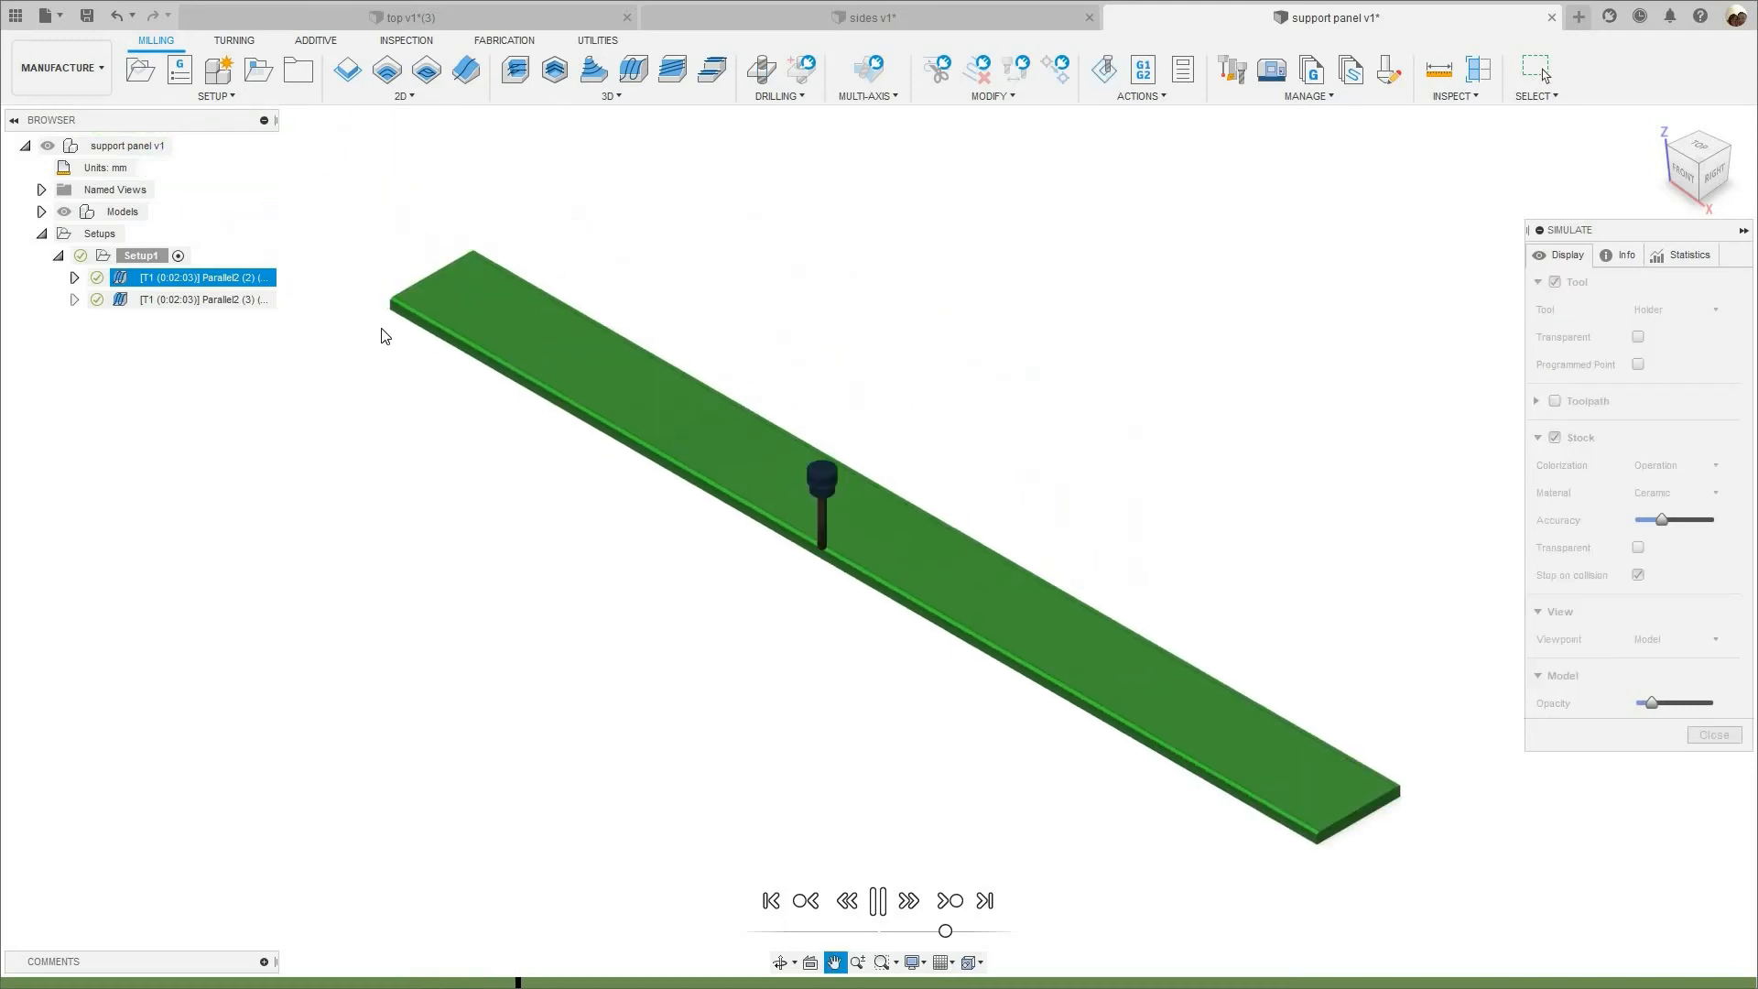
- Examine the partly machined rounding along the edge and at the panel's end corner as the simulation plays
{"action": "scroll", "coordinate": [414, 275], "scroll_direction": "up", "scroll_amount": 5}
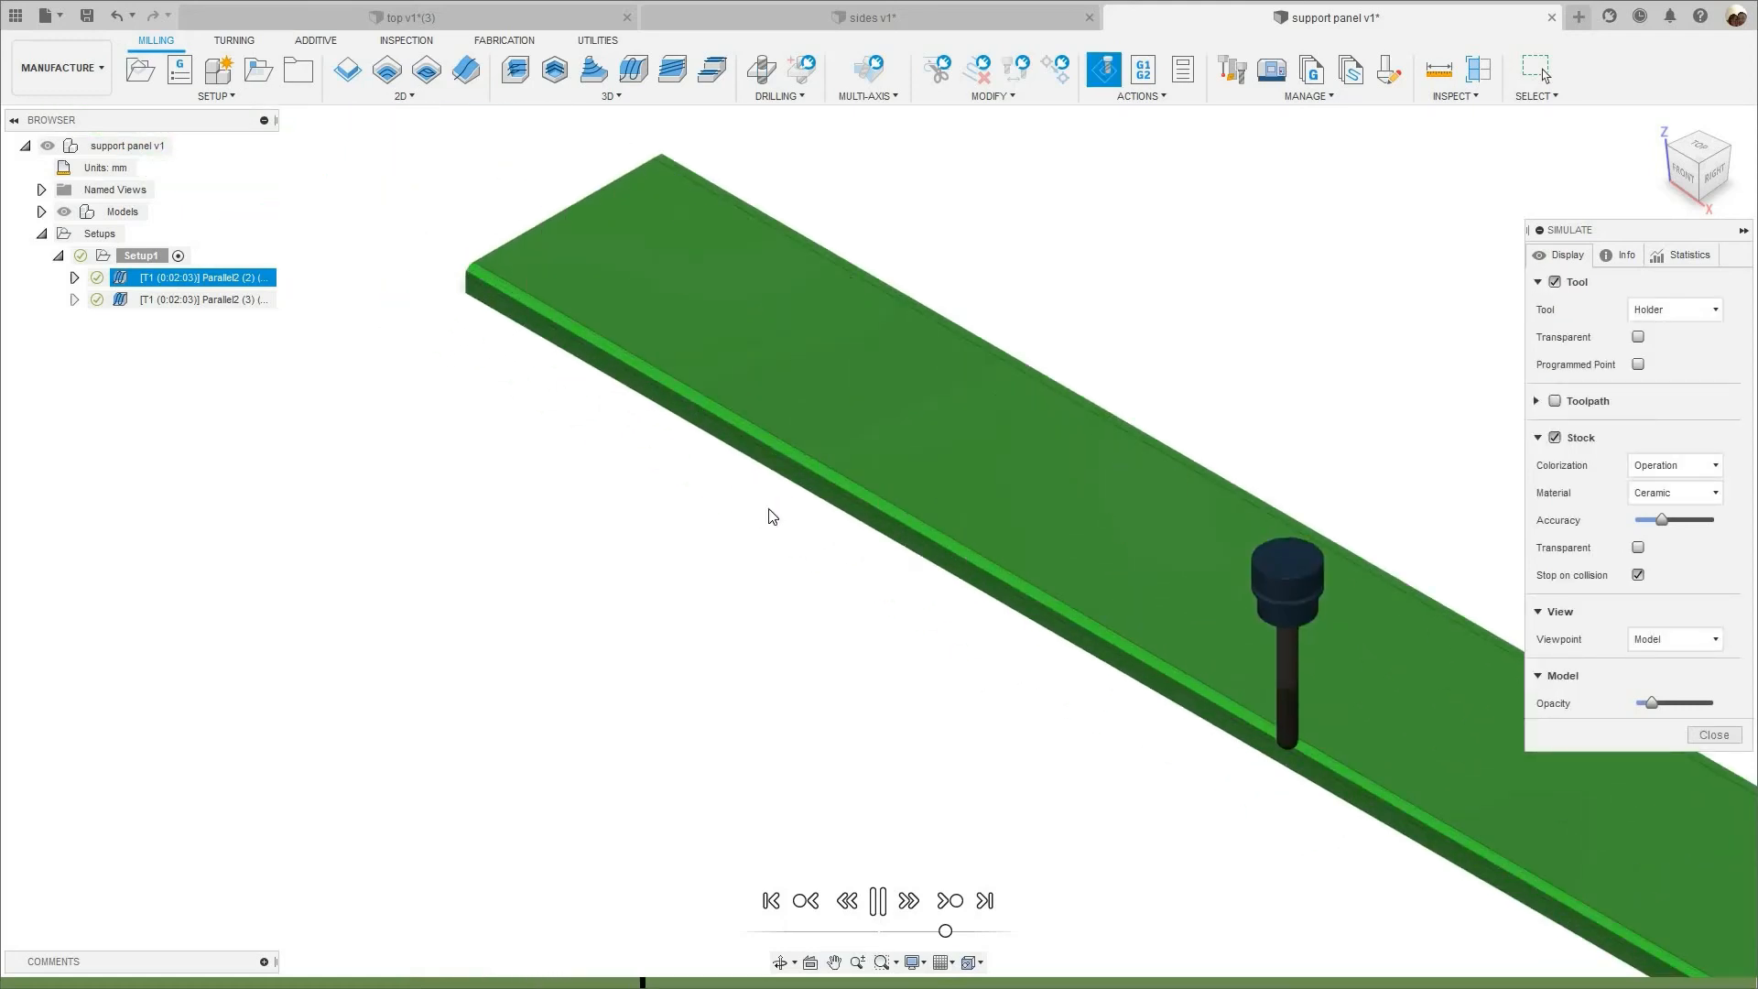
{"action": "scroll", "coordinate": [1365, 887], "scroll_direction": "down", "scroll_amount": 4}
{"action": "middle_click_drag", "start_coordinate": [1365, 887], "coordinate": [1178, 739]}
{"action": "scroll", "coordinate": [1177, 739], "scroll_direction": "up", "scroll_amount": 2}
{"action": "scroll", "coordinate": [1013, 522], "scroll_direction": "up", "scroll_amount": 1}
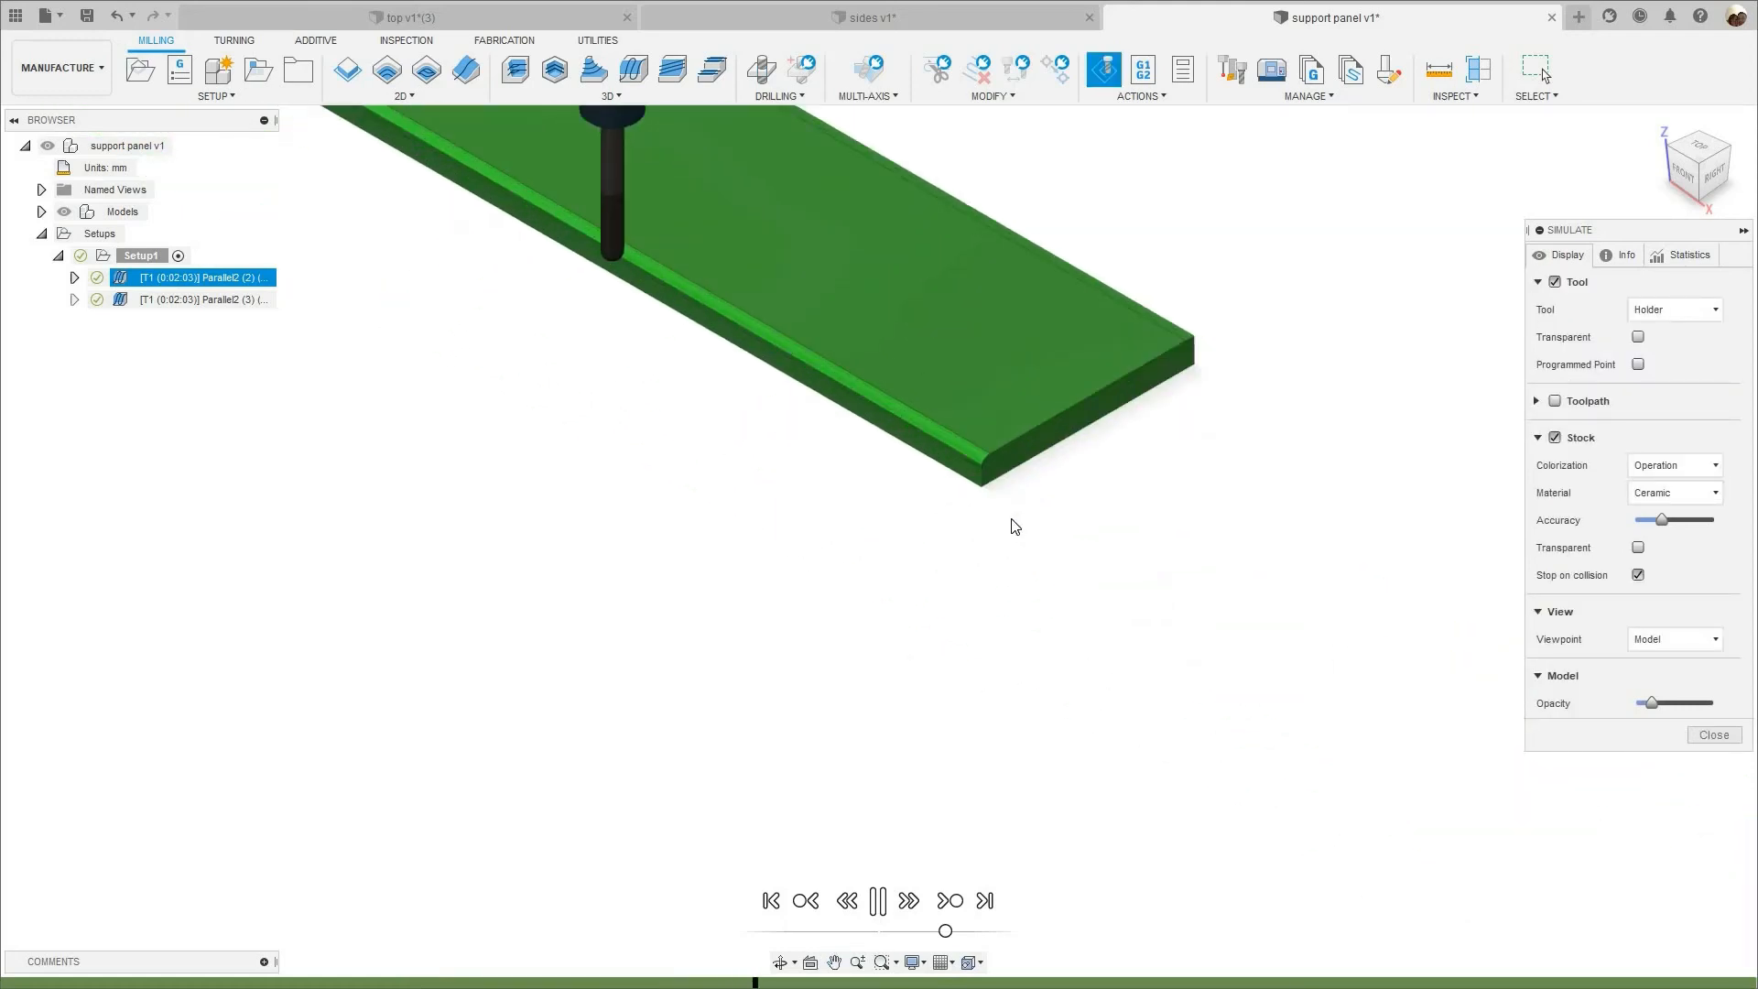
{"action": "scroll", "coordinate": [949, 403], "scroll_direction": "up", "scroll_amount": 3}
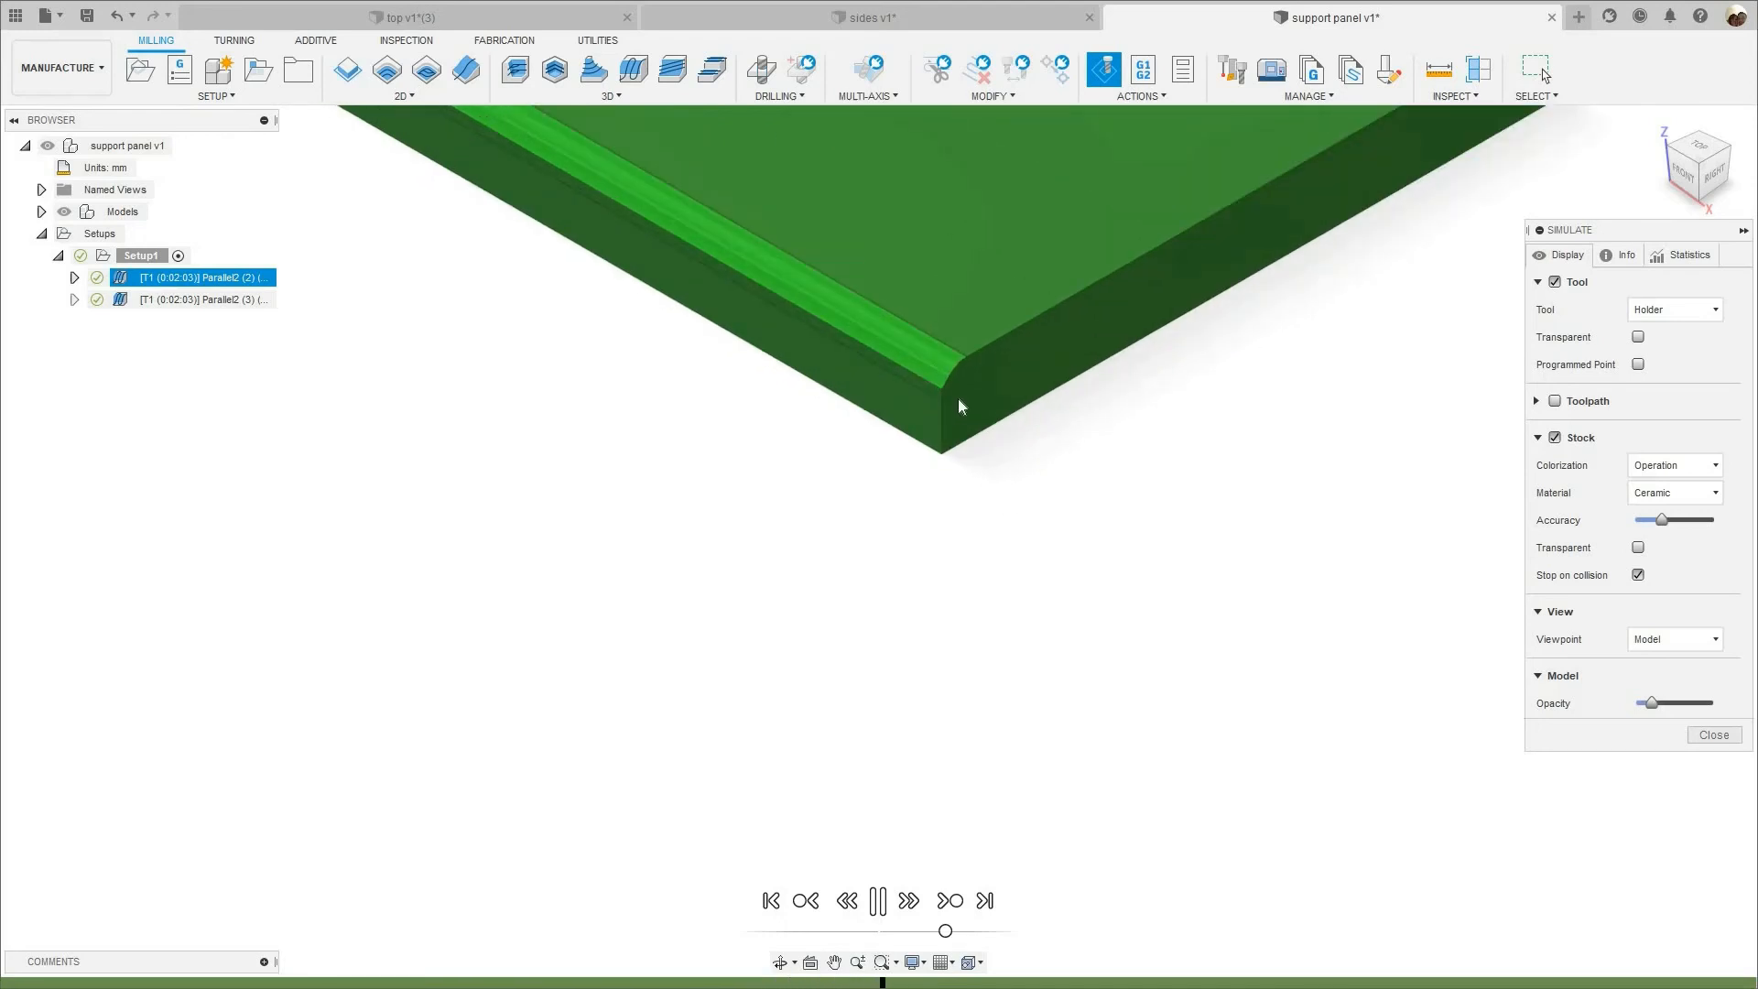
{"action": "scroll", "coordinate": [958, 398], "scroll_direction": "down", "scroll_amount": 1}
{"action": "scroll", "coordinate": [971, 465], "scroll_direction": "down", "scroll_amount": 3}
{"action": "middle_click_drag", "start_coordinate": [972, 471], "coordinate": [1076, 612]}
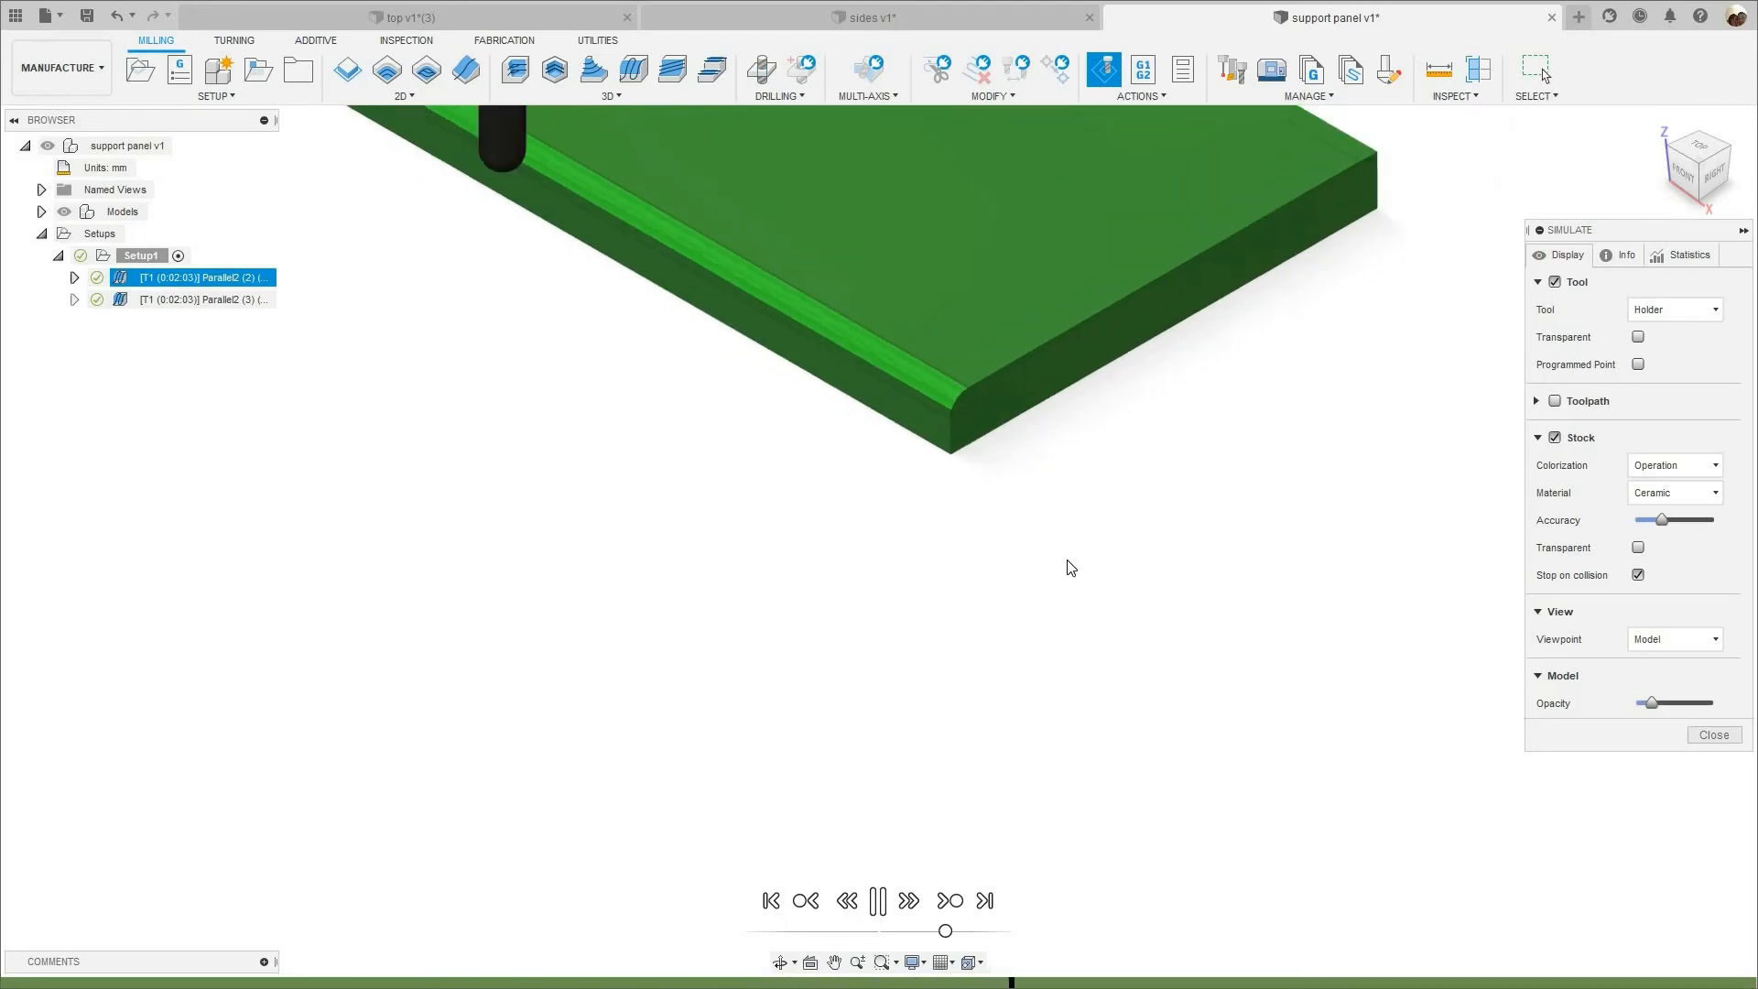
{"action": "scroll", "coordinate": [1059, 560], "scroll_direction": "up", "scroll_amount": 1}
{"action": "scroll", "coordinate": [1193, 738], "scroll_direction": "down", "scroll_amount": 5}
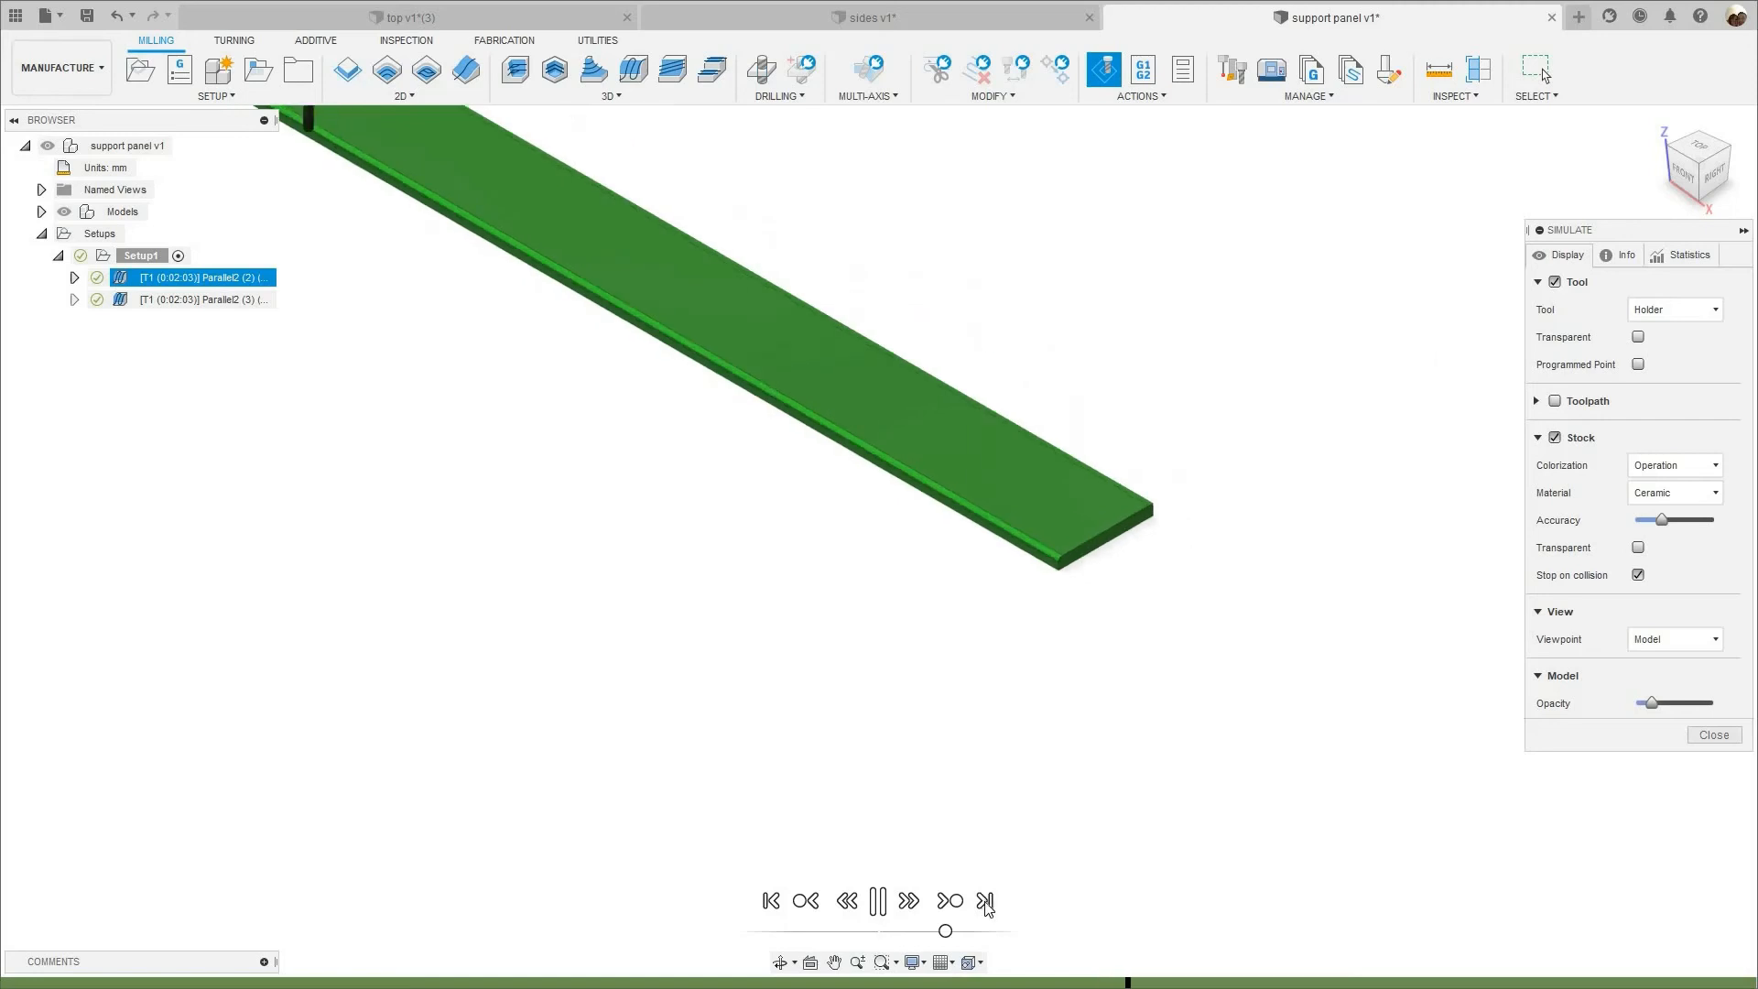
- Follow the remaining edge-rounding passes until the simulation reaches its end
{"action": "scroll", "coordinate": [1130, 668], "scroll_direction": "up", "scroll_amount": 2}
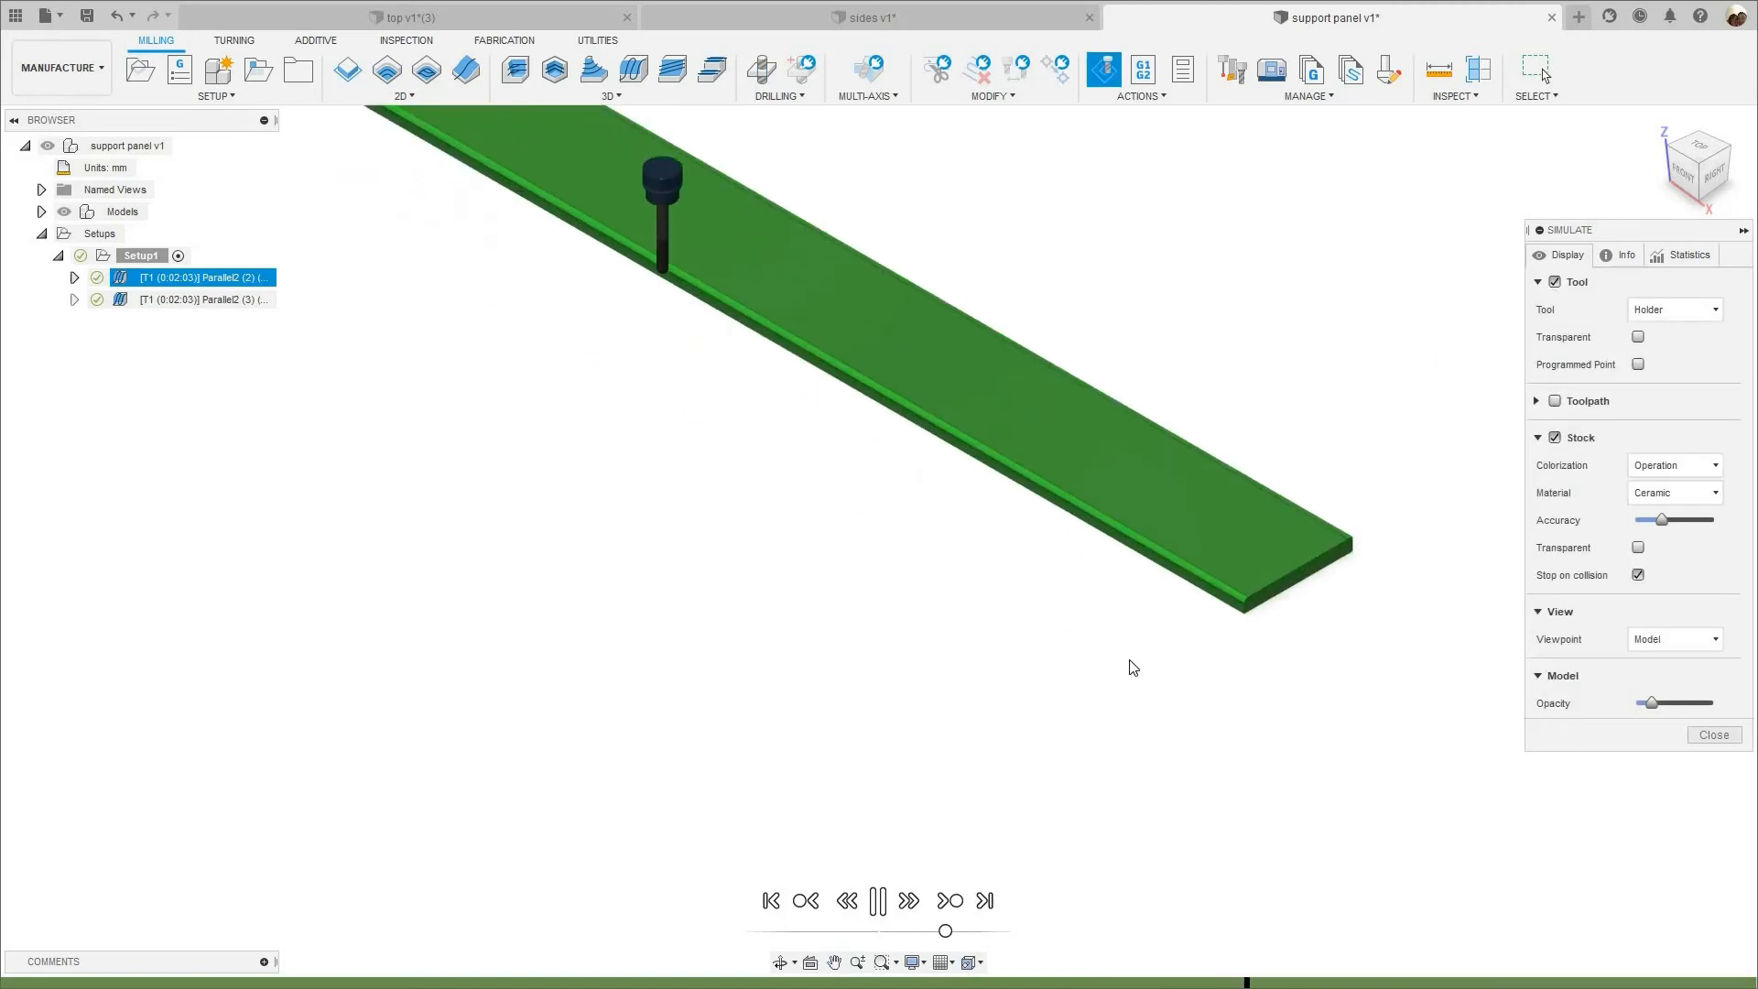
{"action": "scroll", "coordinate": [1131, 593], "scroll_direction": "up", "scroll_amount": 1}
{"action": "scroll", "coordinate": [601, 494], "scroll_direction": "down", "scroll_amount": 3}
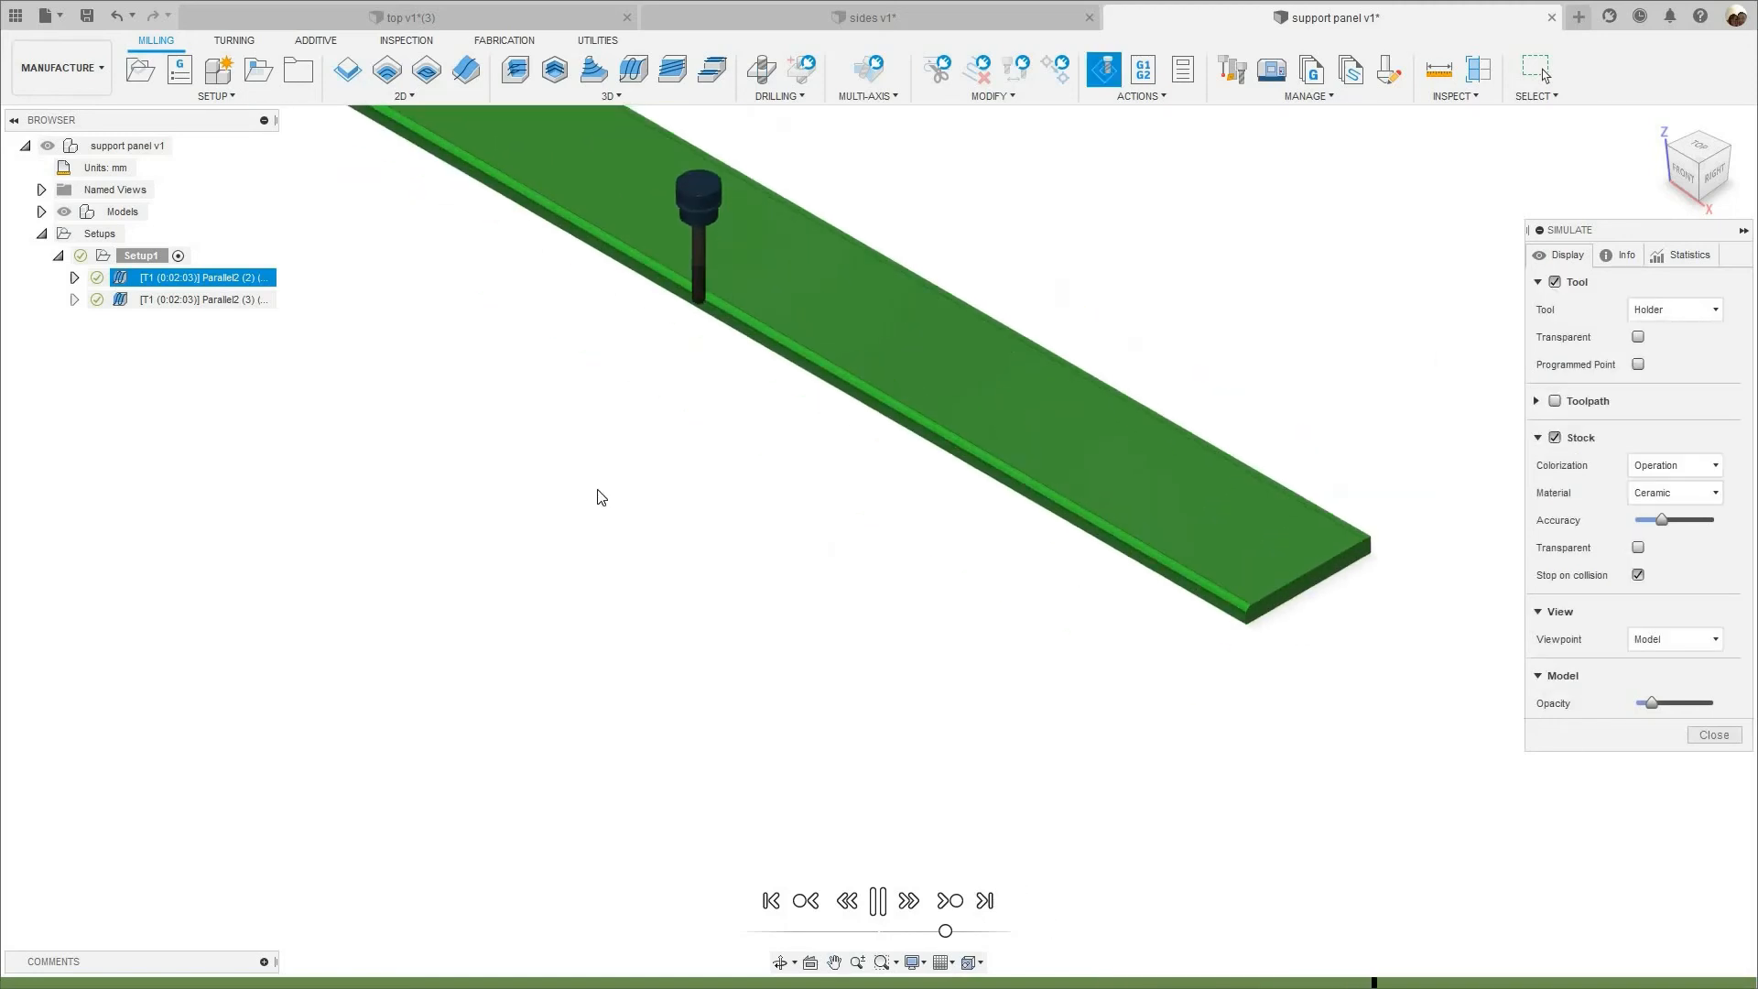
{"action": "scroll", "coordinate": [447, 307], "scroll_direction": "up", "scroll_amount": 3}
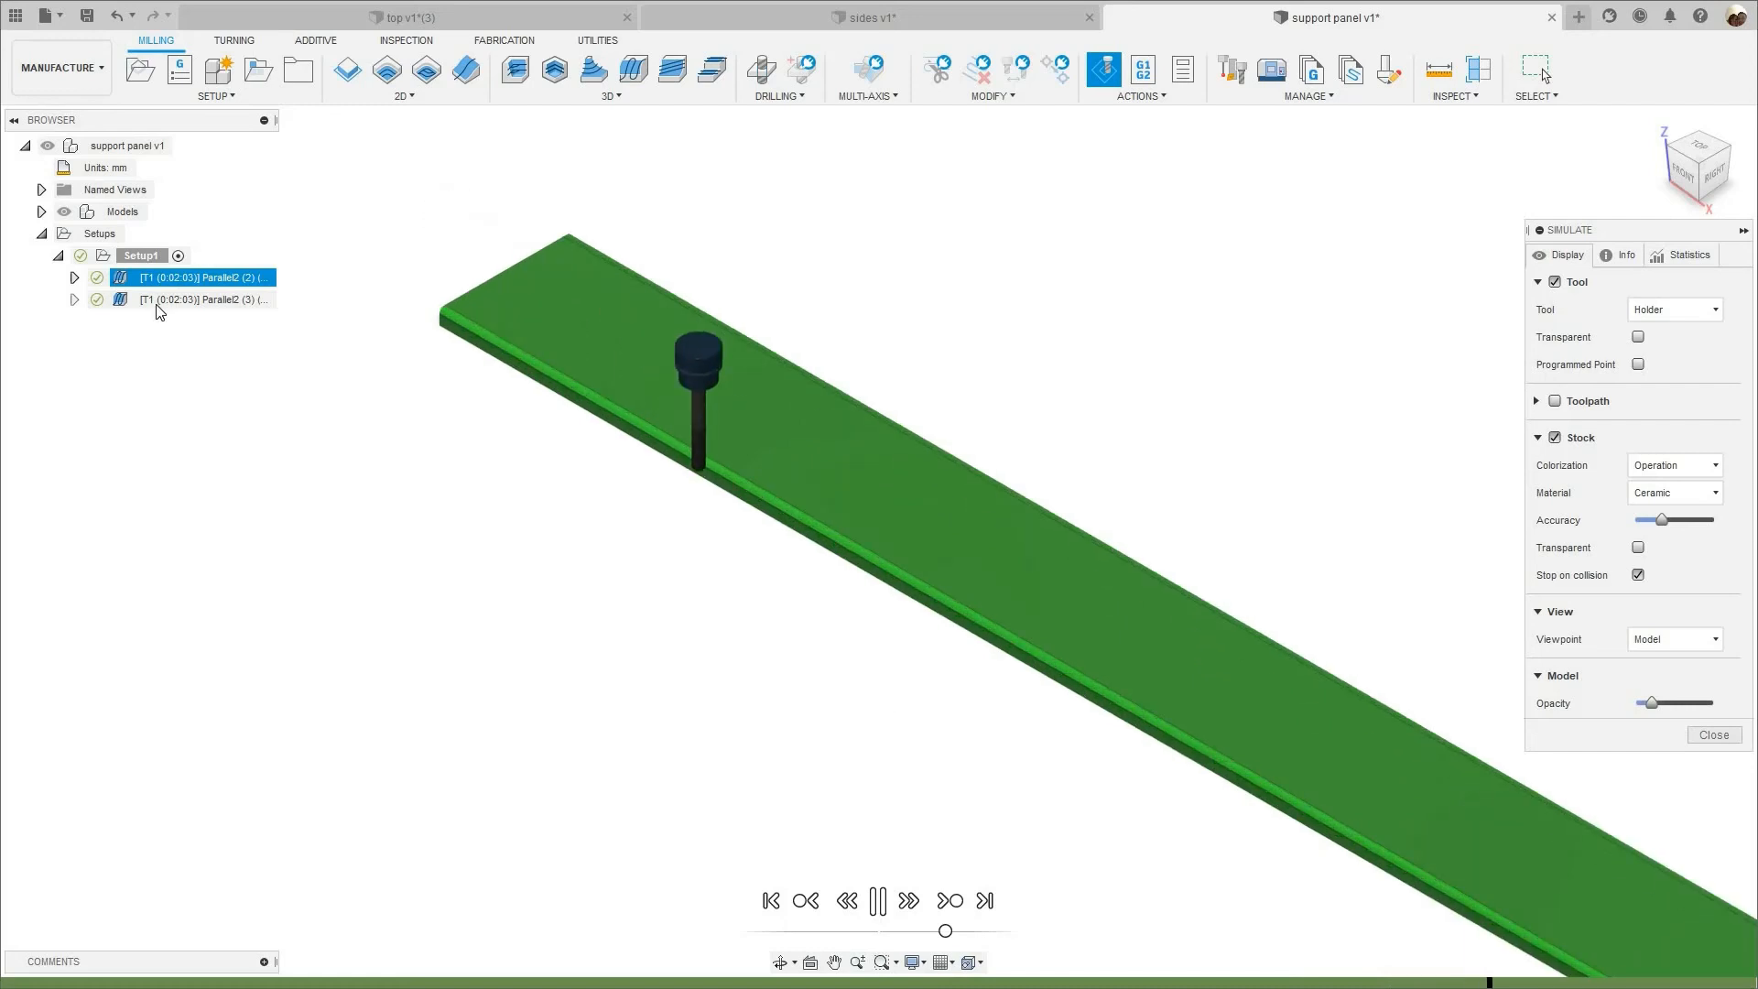
{"action": "scroll", "coordinate": [569, 486], "scroll_direction": "down", "scroll_amount": 2}
{"action": "middle_click_drag", "start_coordinate": [1506, 957], "coordinate": [796, 555]}
{"action": "scroll", "coordinate": [799, 559], "scroll_direction": "up", "scroll_amount": 3}
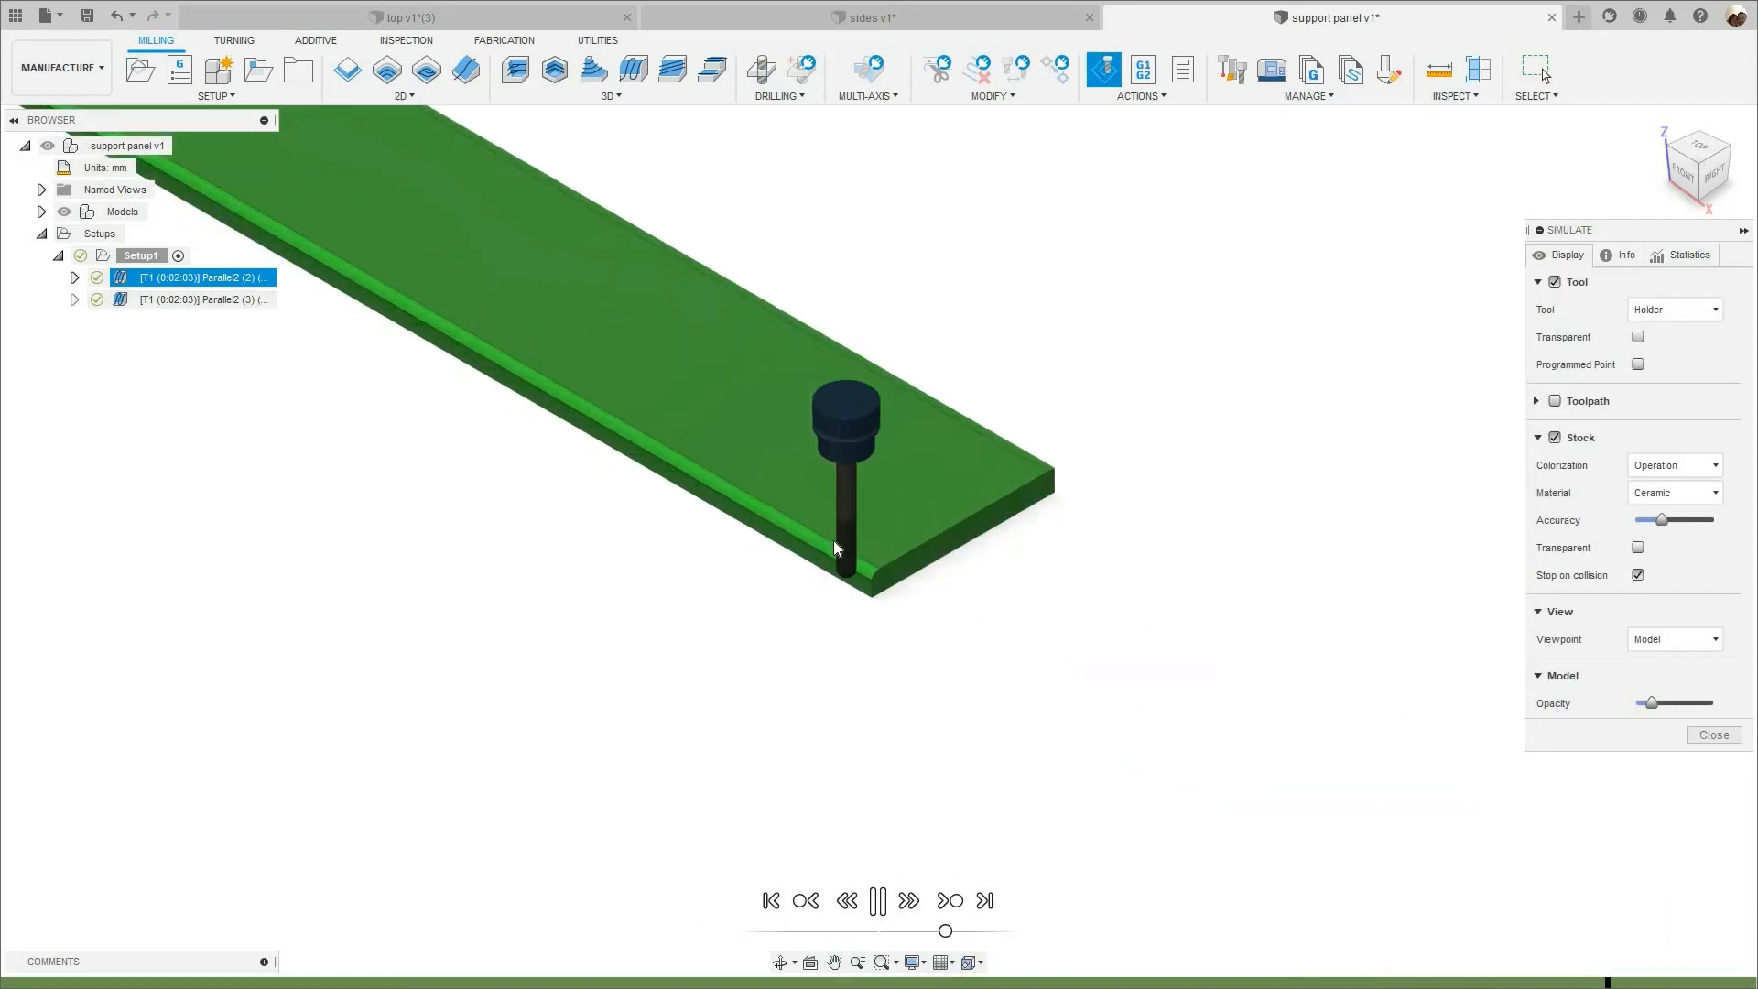
{"action": "scroll", "coordinate": [824, 558], "scroll_direction": "down", "scroll_amount": 4}
{"action": "scroll", "coordinate": [444, 359], "scroll_direction": "up", "scroll_amount": 4}
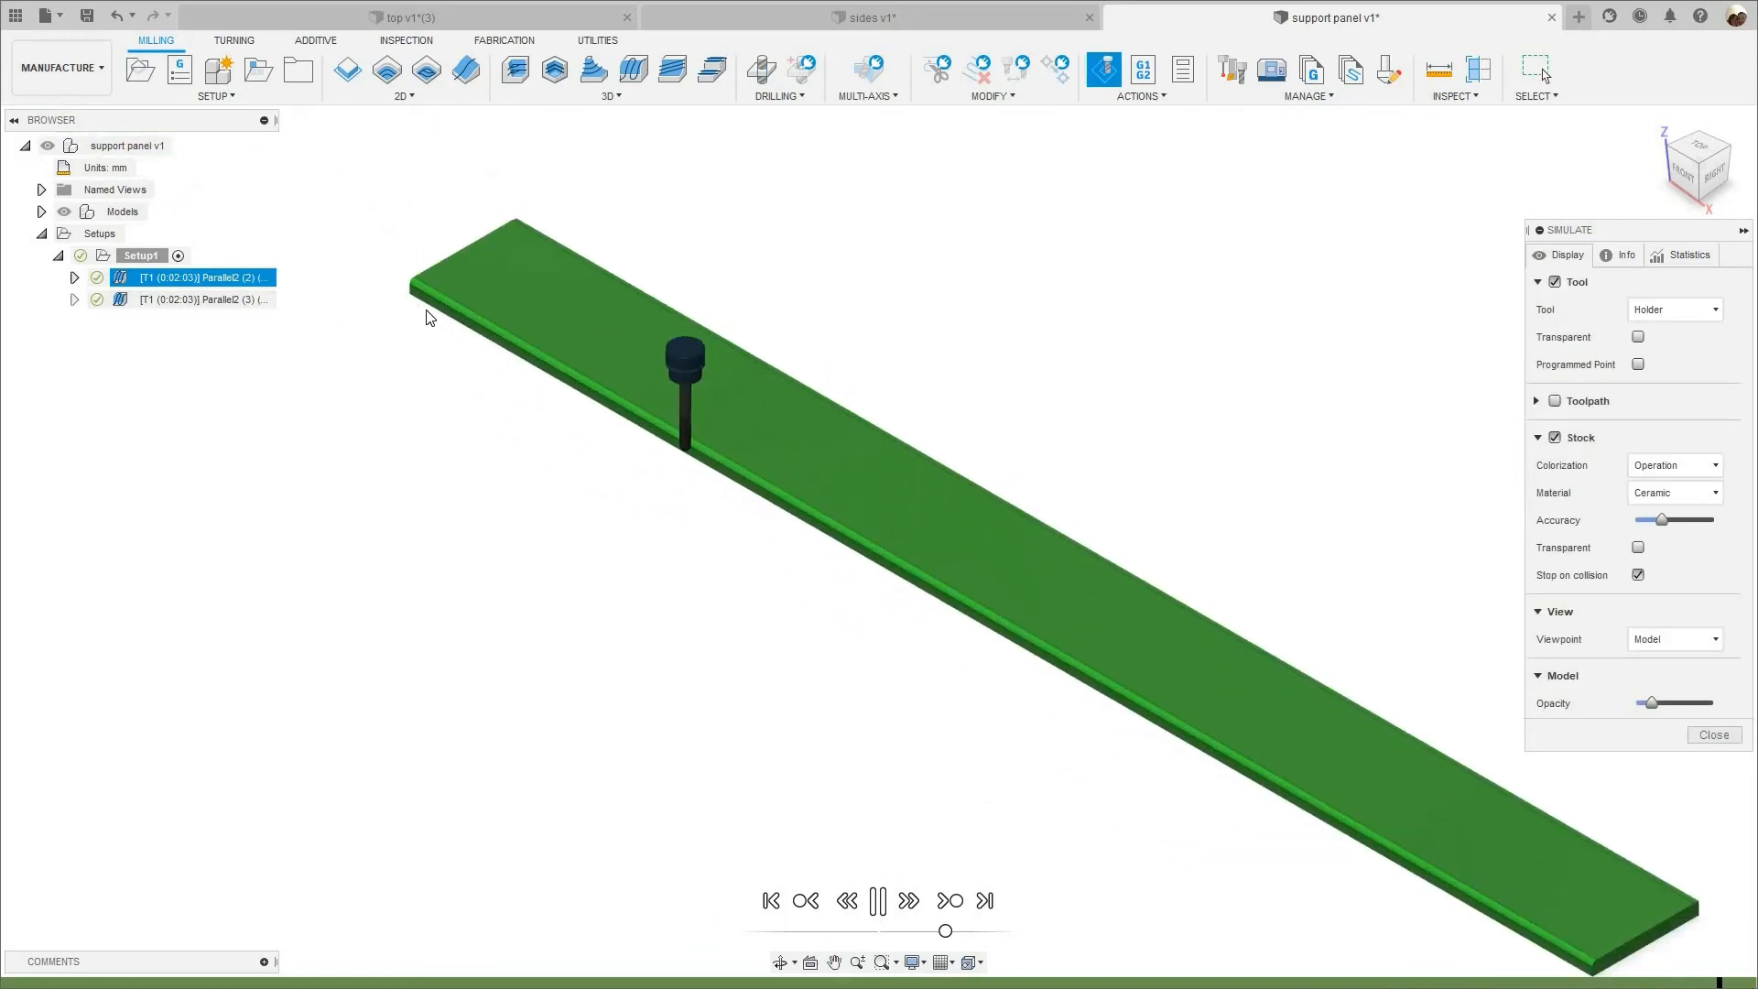
{"action": "scroll", "coordinate": [1284, 745], "scroll_direction": "up", "scroll_amount": 2}
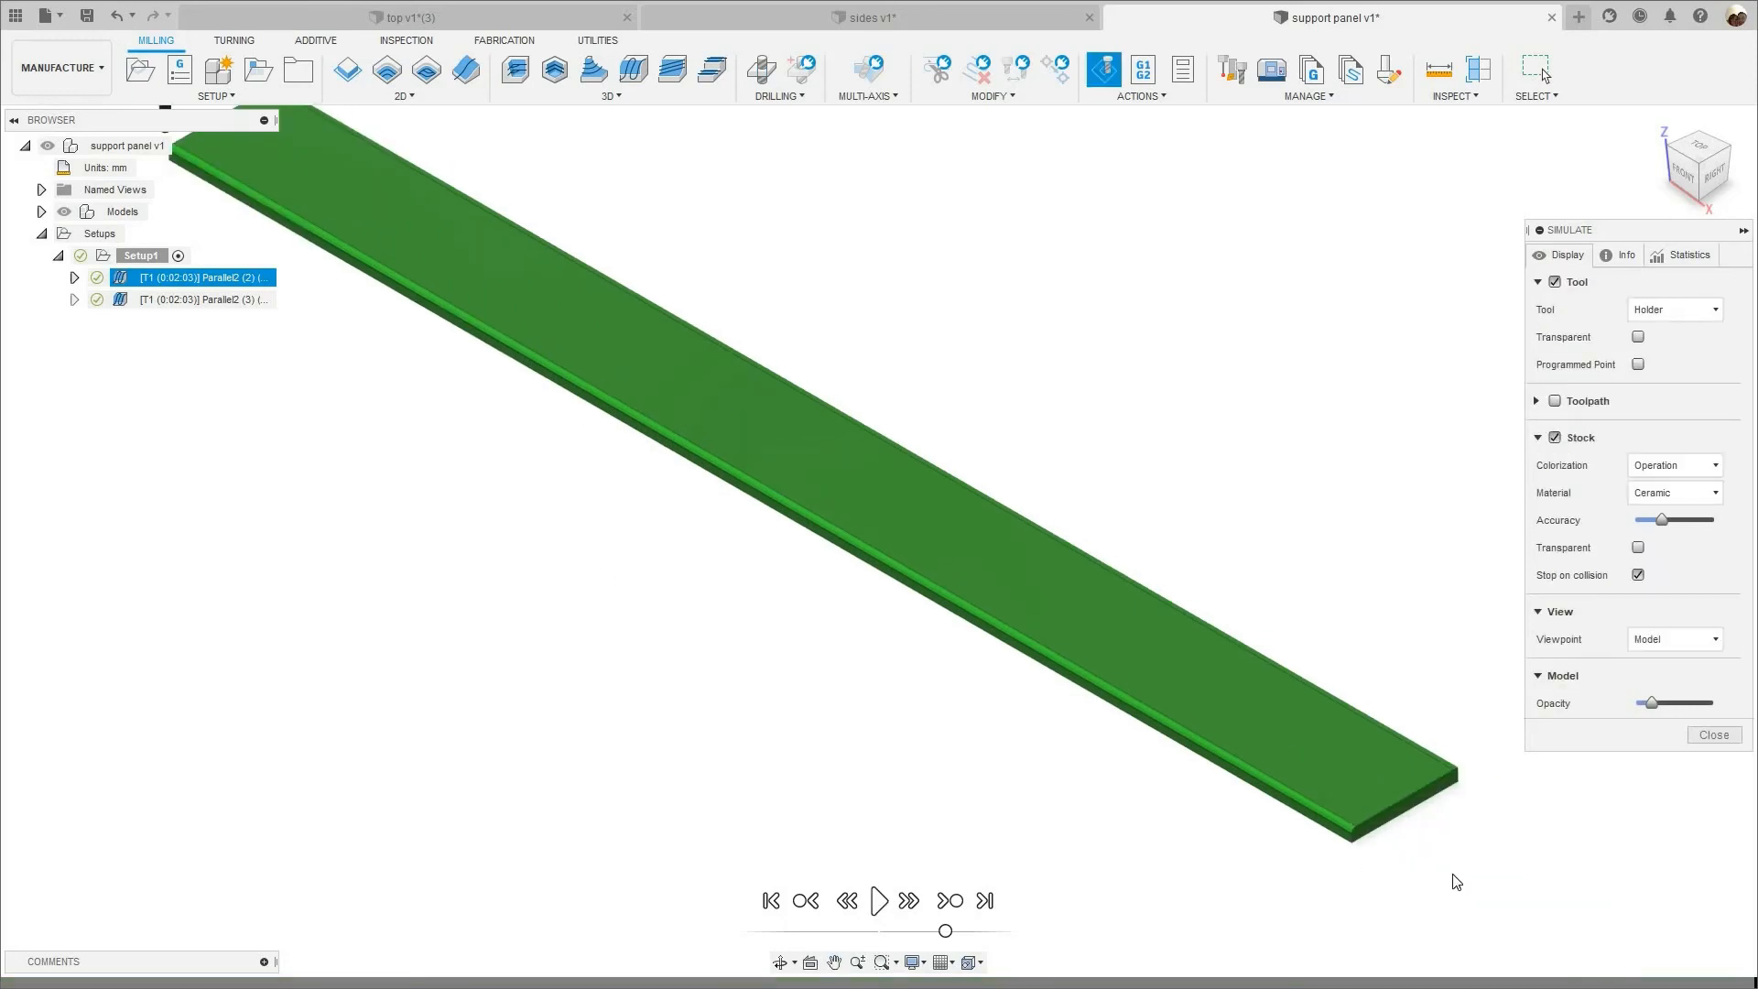
- Inspect the finished rounded edge on the simulated stock up close and over its full length, then close the simulation
{"action": "scroll", "coordinate": [1189, 788], "scroll_direction": "up", "scroll_amount": 4}
{"action": "scroll", "coordinate": [1234, 807], "scroll_direction": "down", "scroll_amount": 2}
{"action": "scroll", "coordinate": [957, 650], "scroll_direction": "up", "scroll_amount": 2}
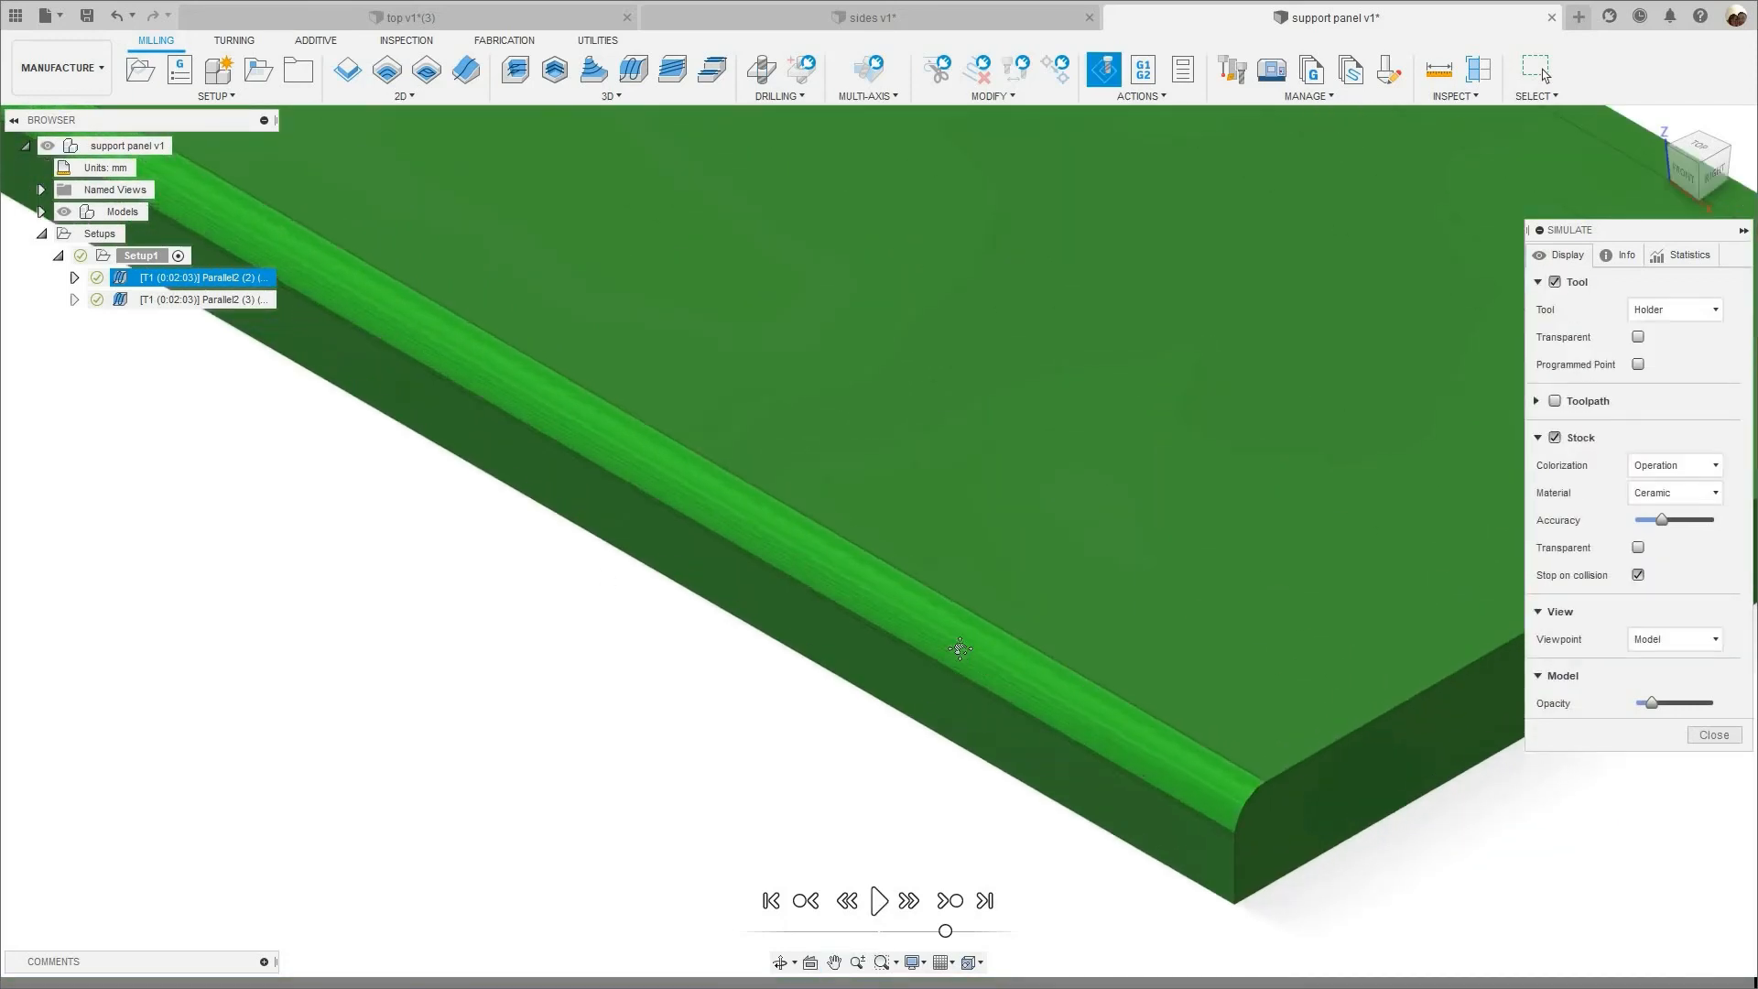
{"action": "scroll", "coordinate": [1384, 712], "scroll_direction": "down", "scroll_amount": 4}
{"action": "scroll", "coordinate": [1410, 778], "scroll_direction": "down", "scroll_amount": 2}
{"action": "scroll", "coordinate": [1087, 769], "scroll_direction": "down", "scroll_amount": 2}
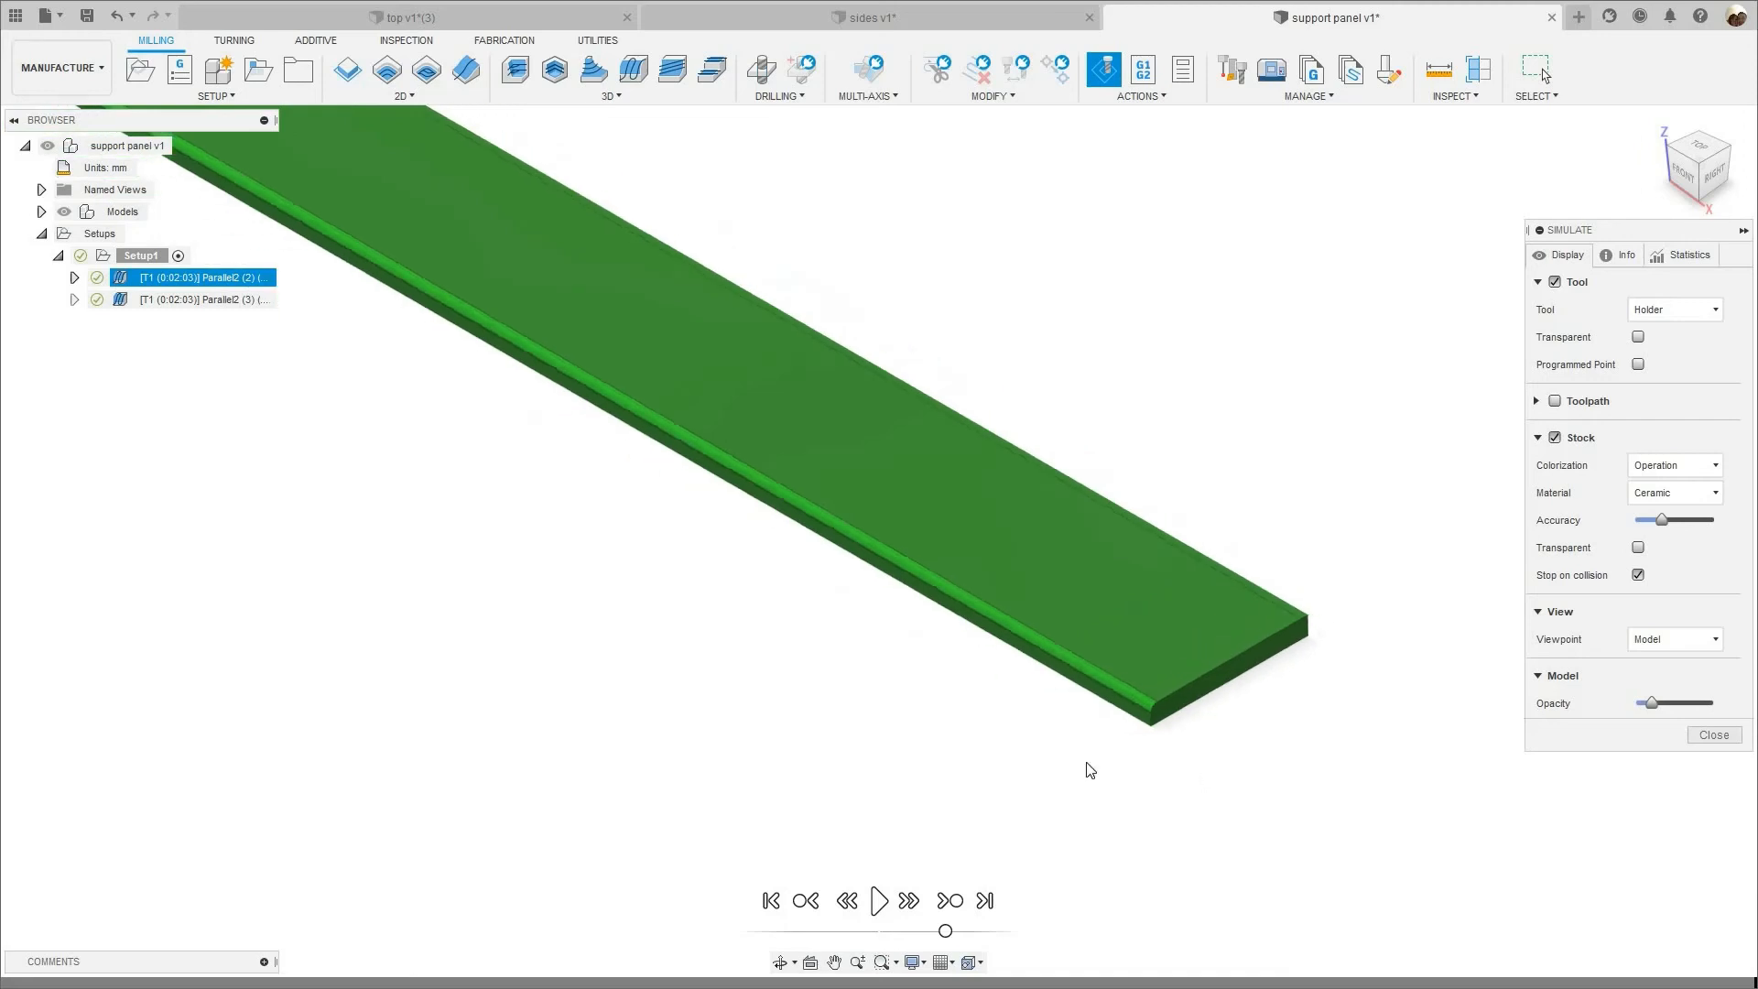
{"action": "scroll", "coordinate": [1200, 832], "scroll_direction": "down", "scroll_amount": 2}
{"action": "scroll", "coordinate": [755, 702], "scroll_direction": "down", "scroll_amount": 2}
{"action": "scroll", "coordinate": [751, 695], "scroll_direction": "down", "scroll_amount": 2}
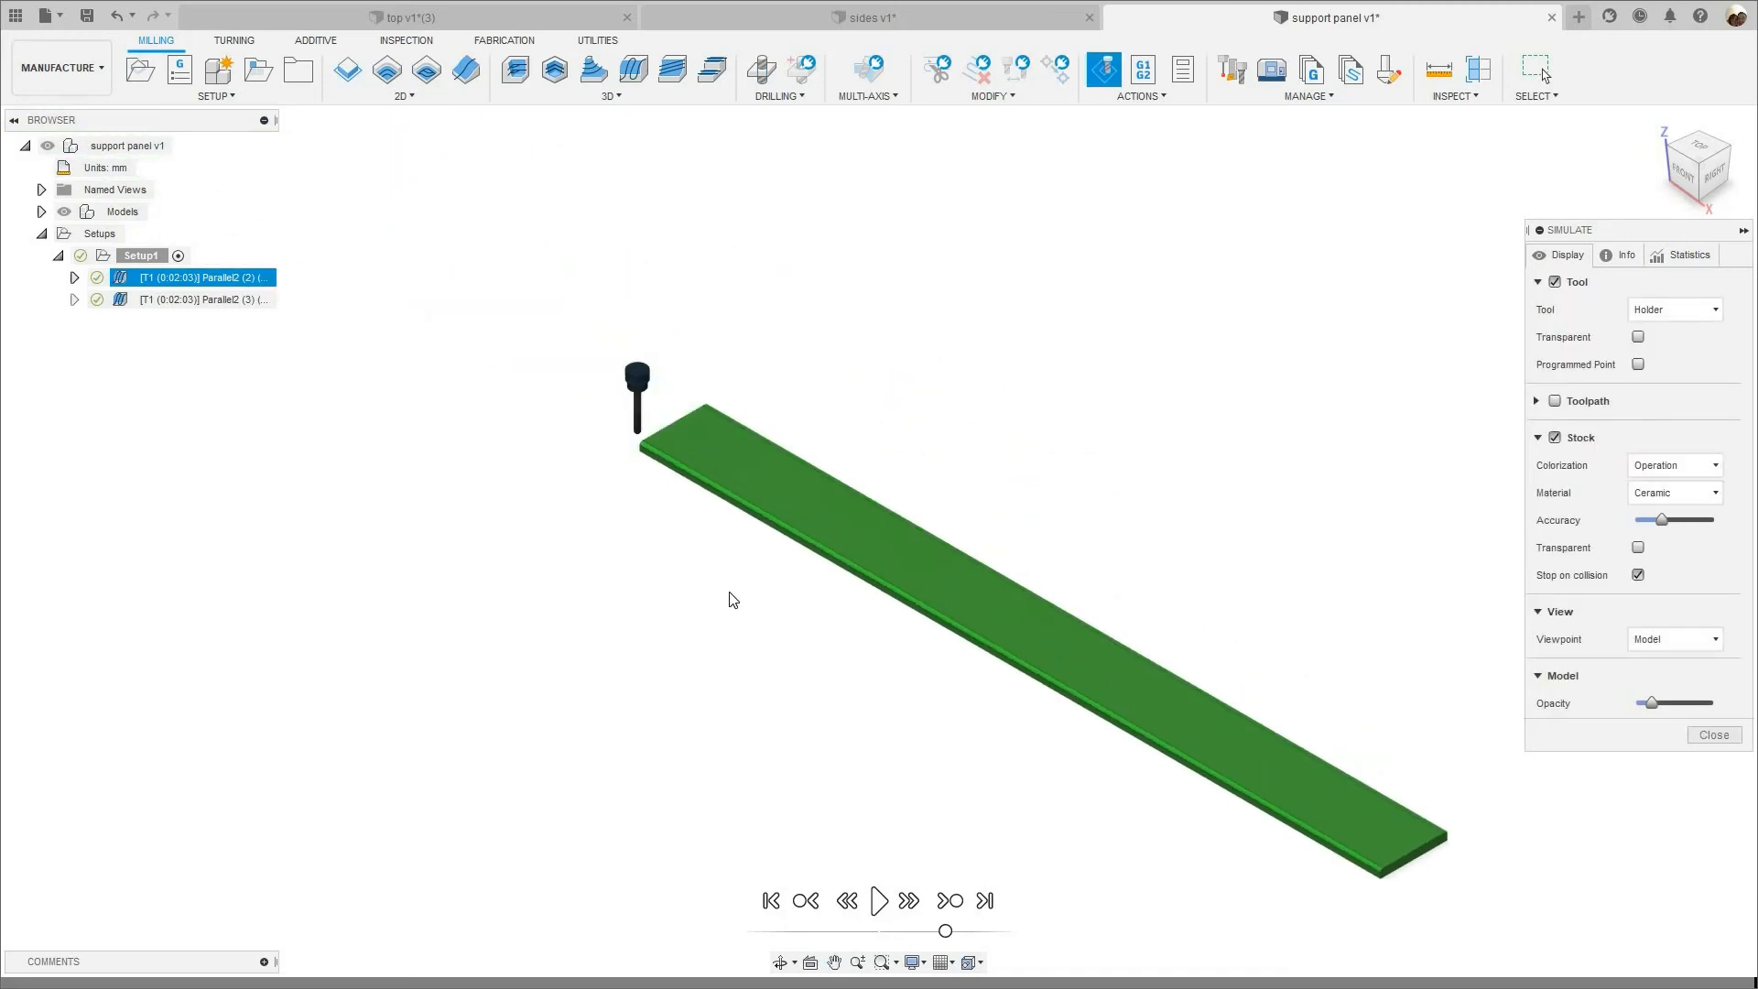
{"action": "middle_click_drag", "start_coordinate": [885, 558], "coordinate": [792, 515]}
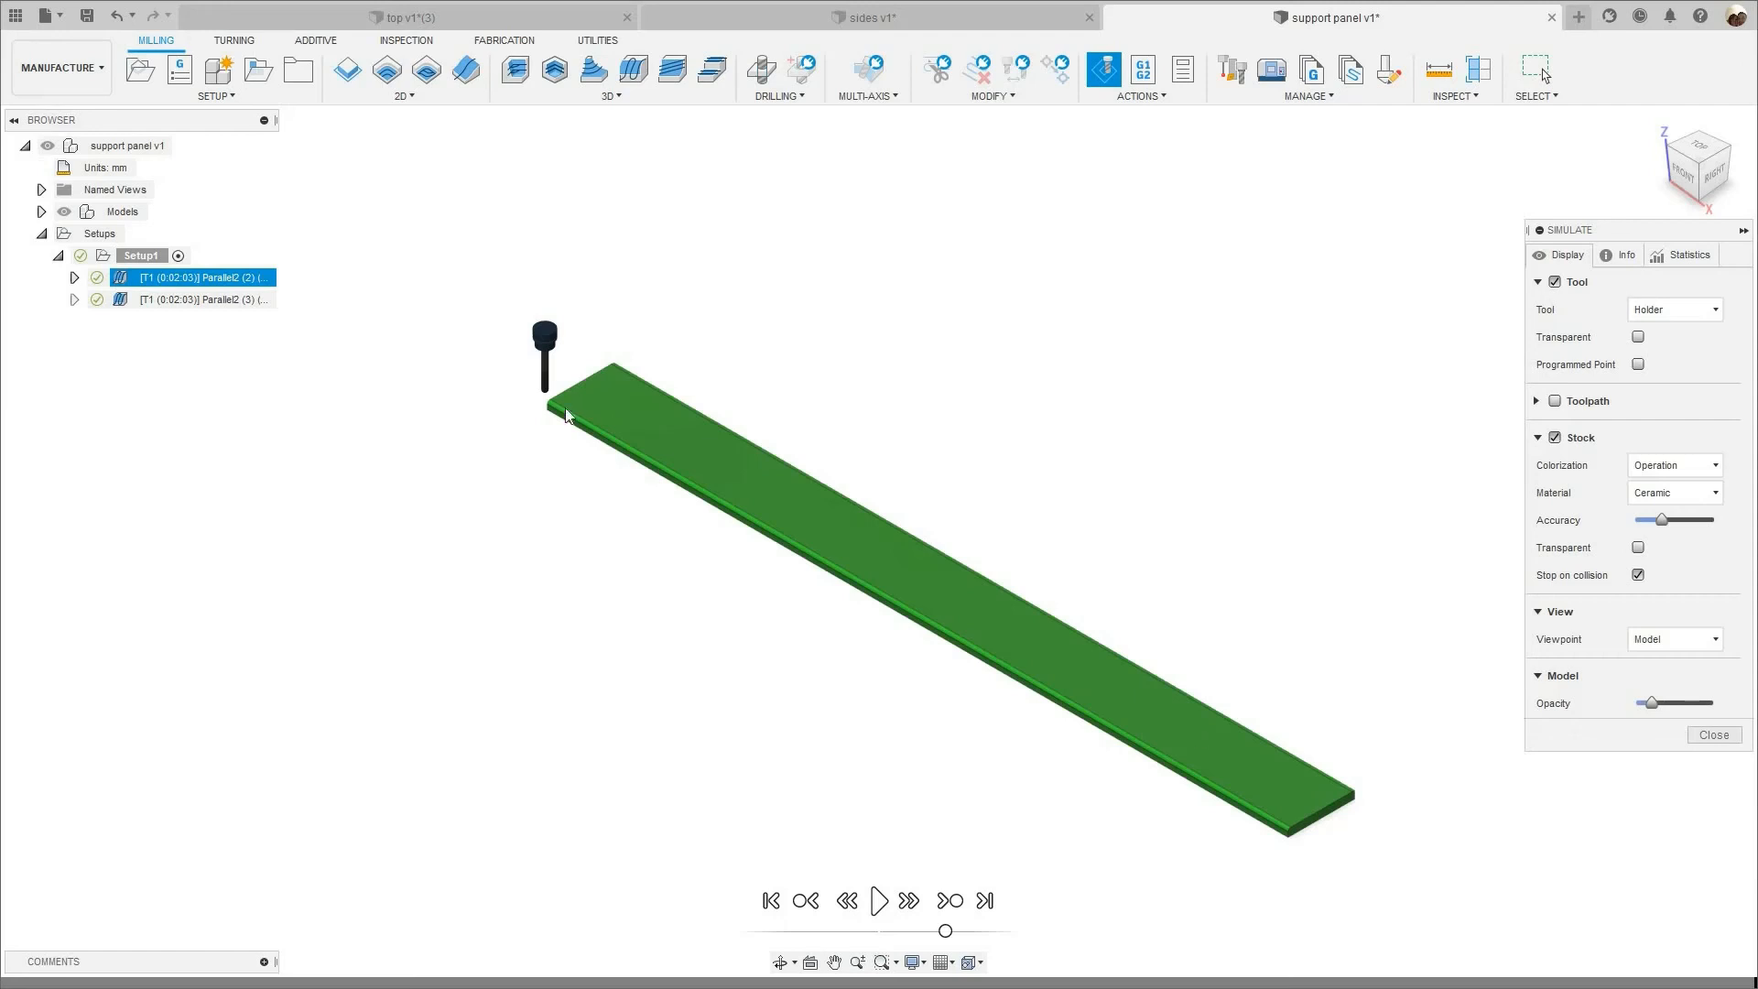
{"action": "left_click", "coordinate": [1736, 737]}
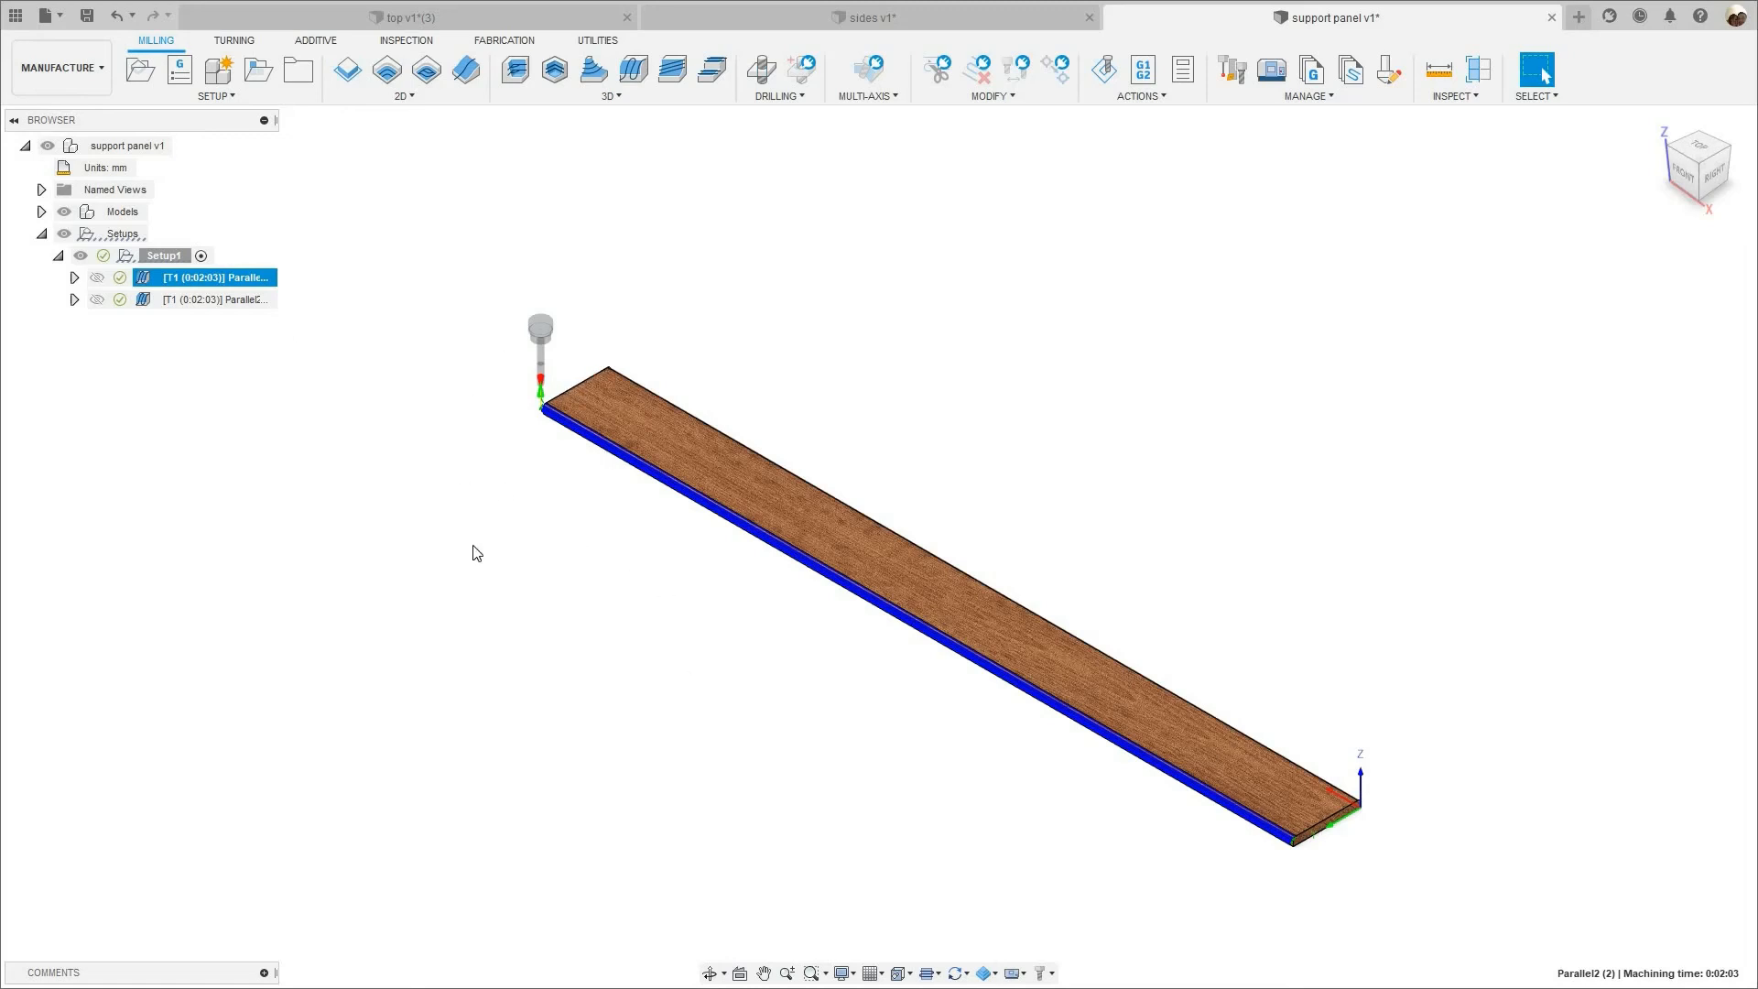
- Compare the toolpaths of the two Parallel operations on the panel's opposite long edges by selecting each in turn
{"action": "middle_click_drag", "start_coordinate": [1304, 864], "coordinate": [1247, 821]}
{"action": "scroll", "coordinate": [1247, 778], "scroll_direction": "up", "scroll_amount": 5}
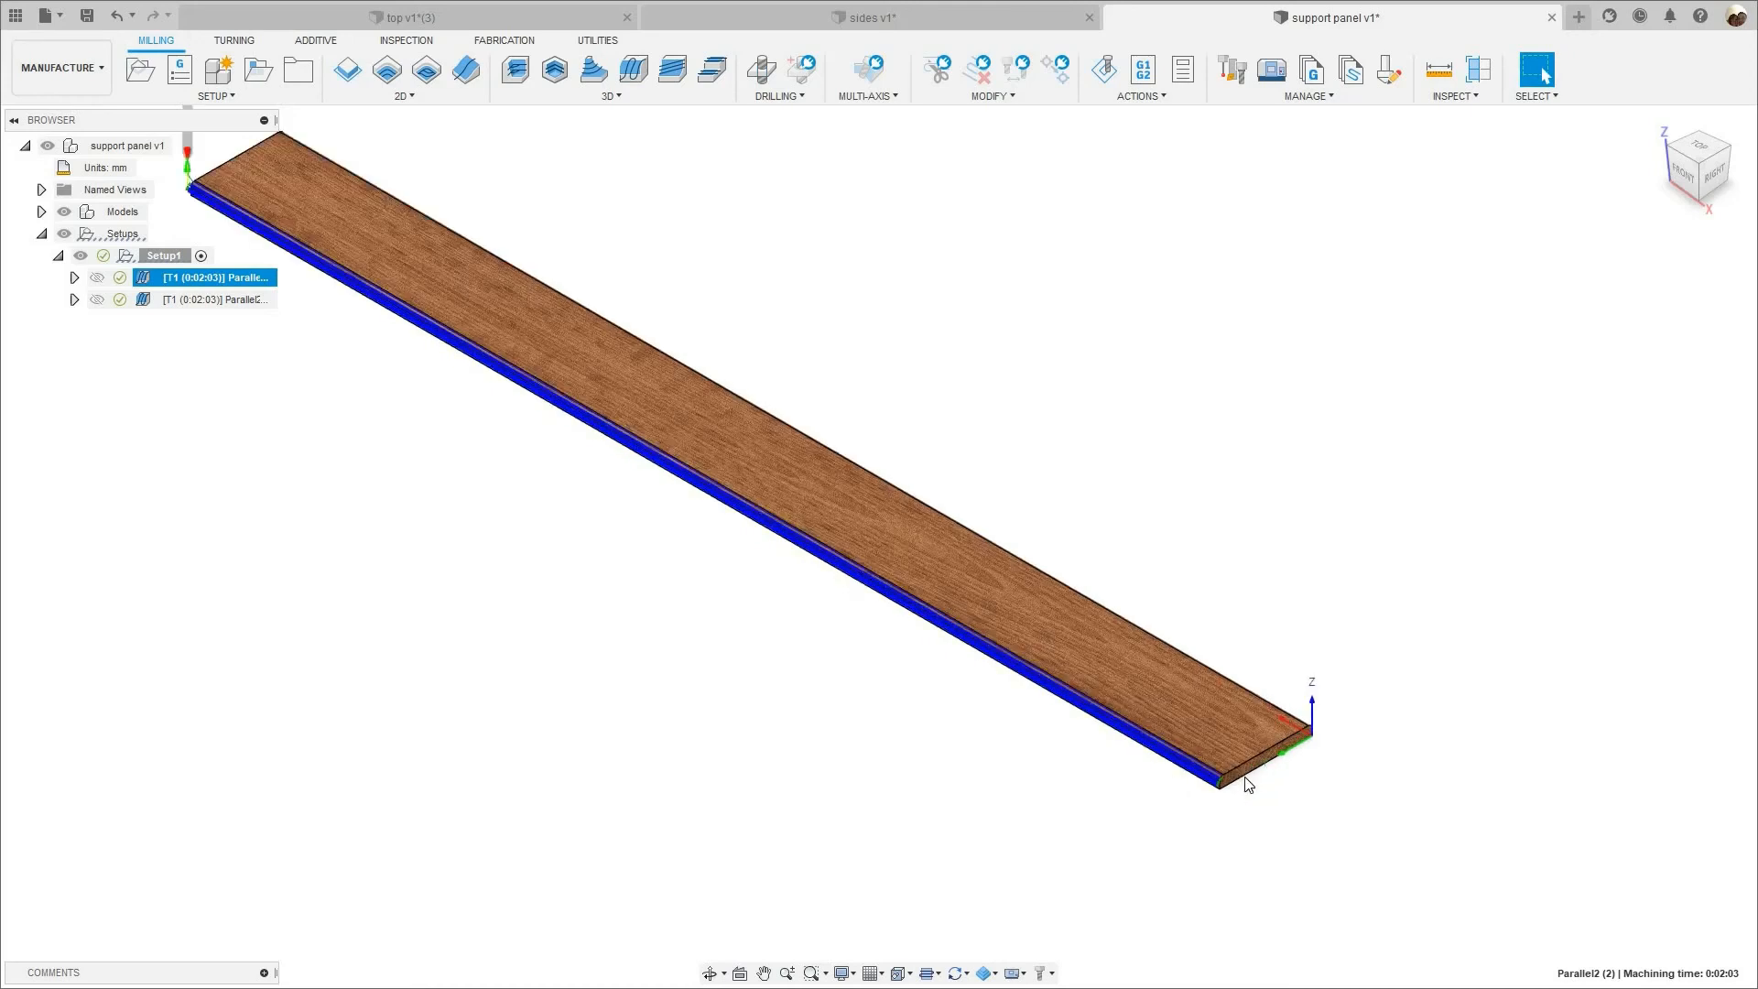
{"action": "scroll", "coordinate": [1007, 800], "scroll_direction": "down", "scroll_amount": 2}
{"action": "middle_click_drag", "start_coordinate": [821, 746], "coordinate": [1009, 780]}
{"action": "scroll", "coordinate": [1007, 781], "scroll_direction": "down", "scroll_amount": 3}
{"action": "middle_click_drag", "start_coordinate": [216, 397], "coordinate": [326, 409]}
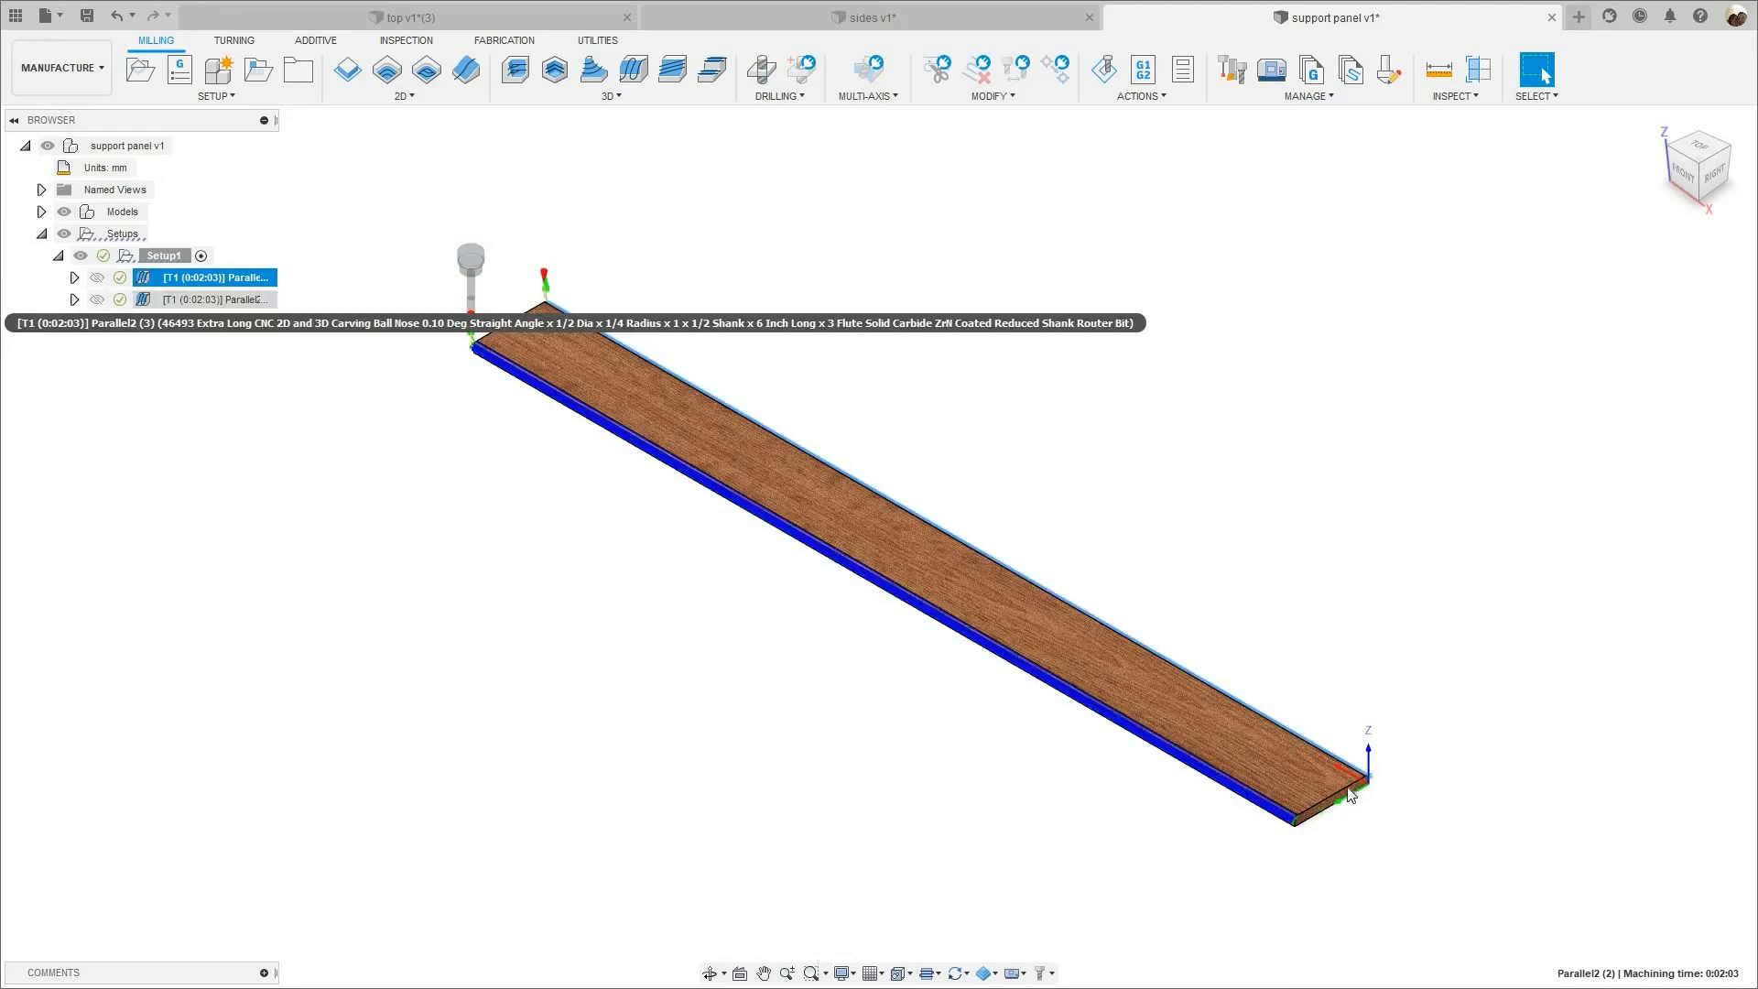
{"action": "left_click", "coordinate": [216, 302]}
{"action": "middle_click_drag", "start_coordinate": [1029, 700], "coordinate": [928, 673]}
{"action": "scroll", "coordinate": [929, 673], "scroll_direction": "up", "scroll_amount": 2}
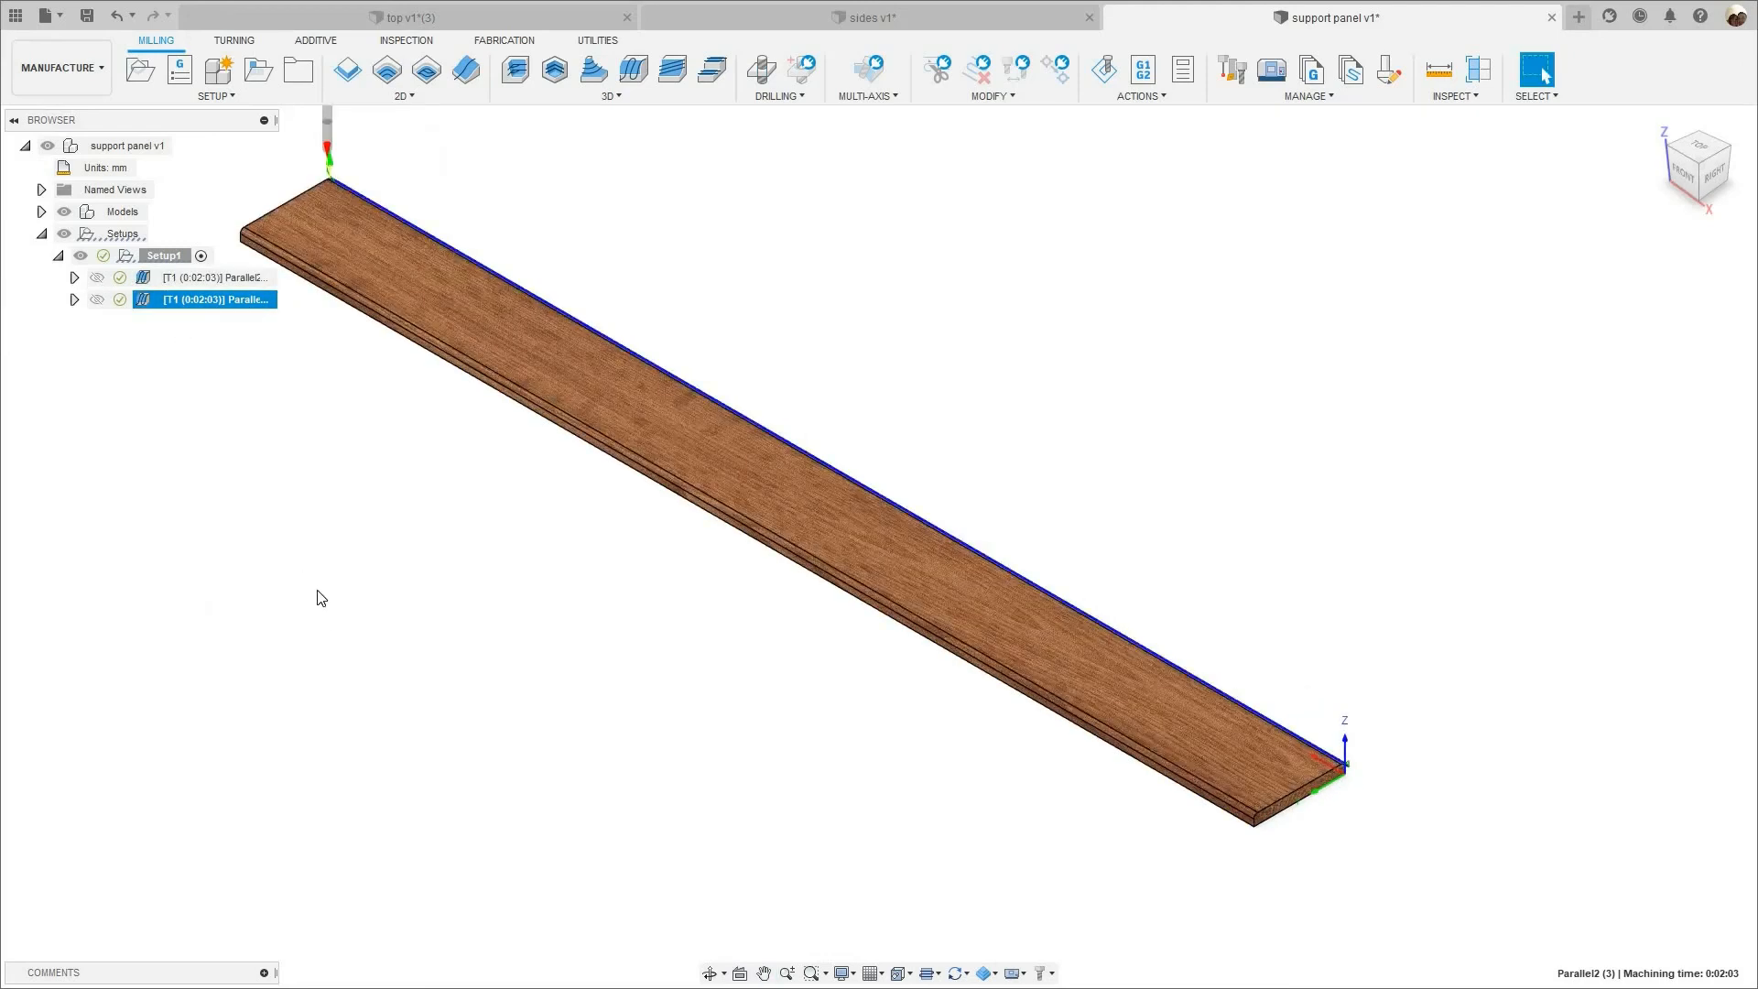
{"action": "scroll", "coordinate": [320, 600], "scroll_direction": "down", "scroll_amount": 2}
{"action": "middle_click_drag", "start_coordinate": [335, 619], "coordinate": [478, 700]}
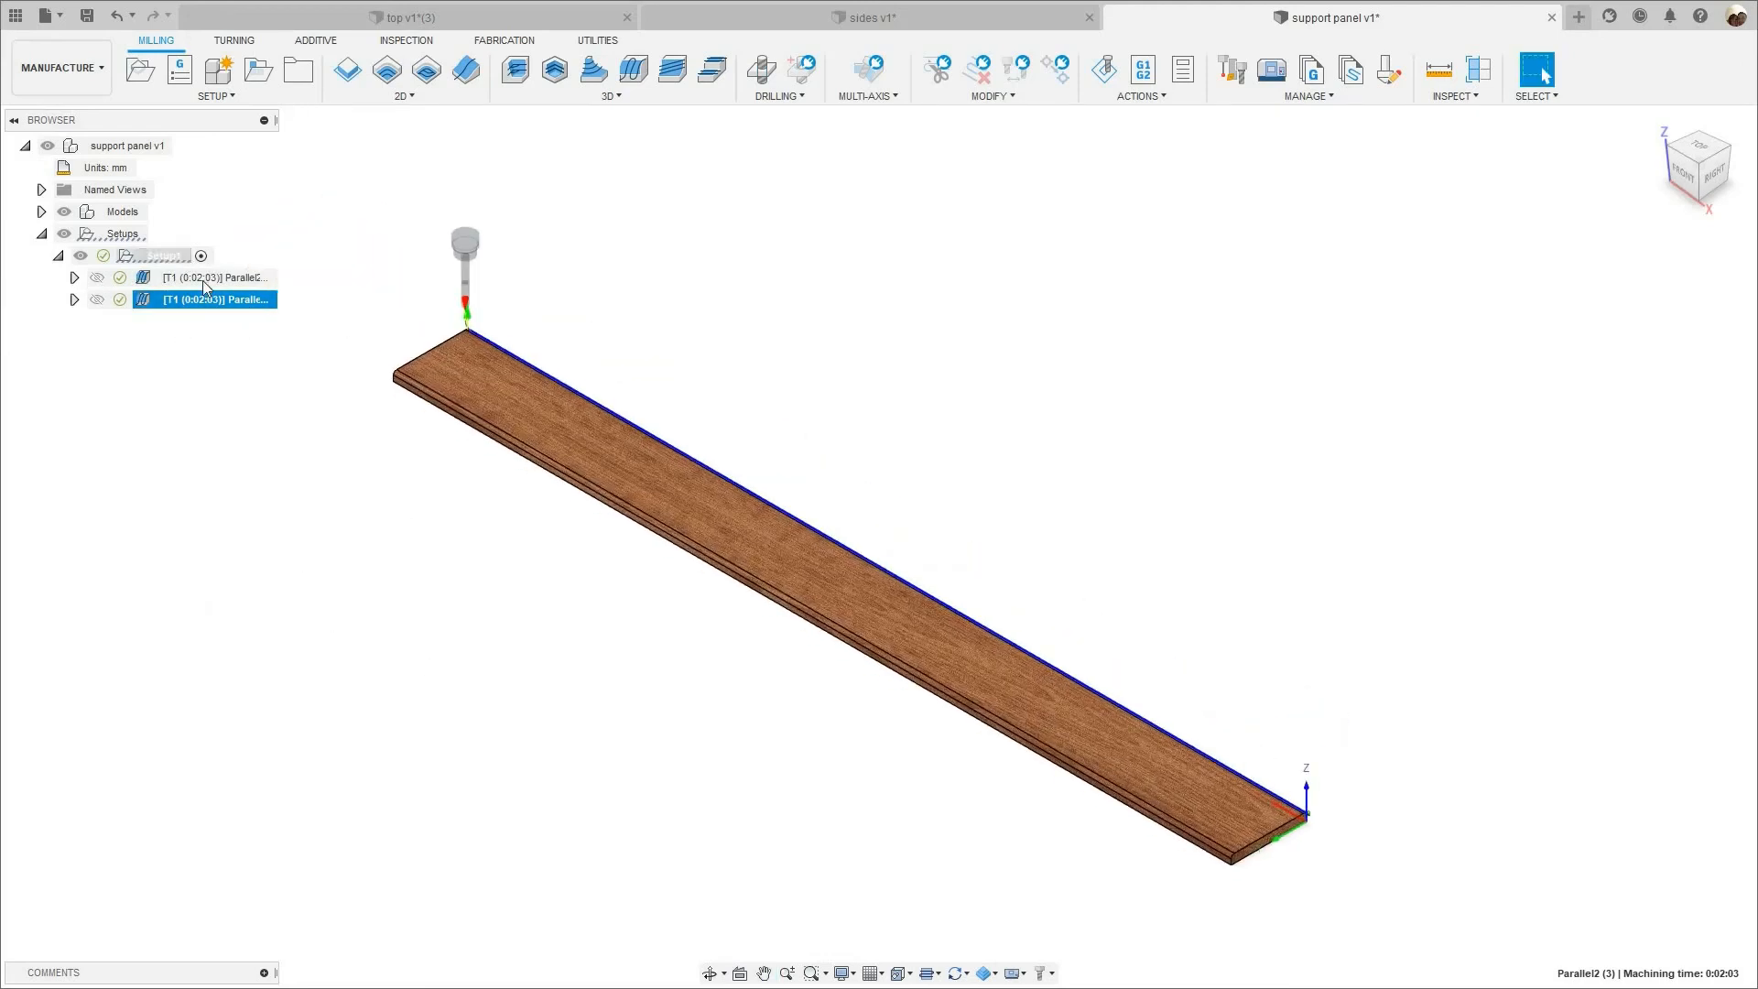
{"action": "left_click", "coordinate": [210, 279]}
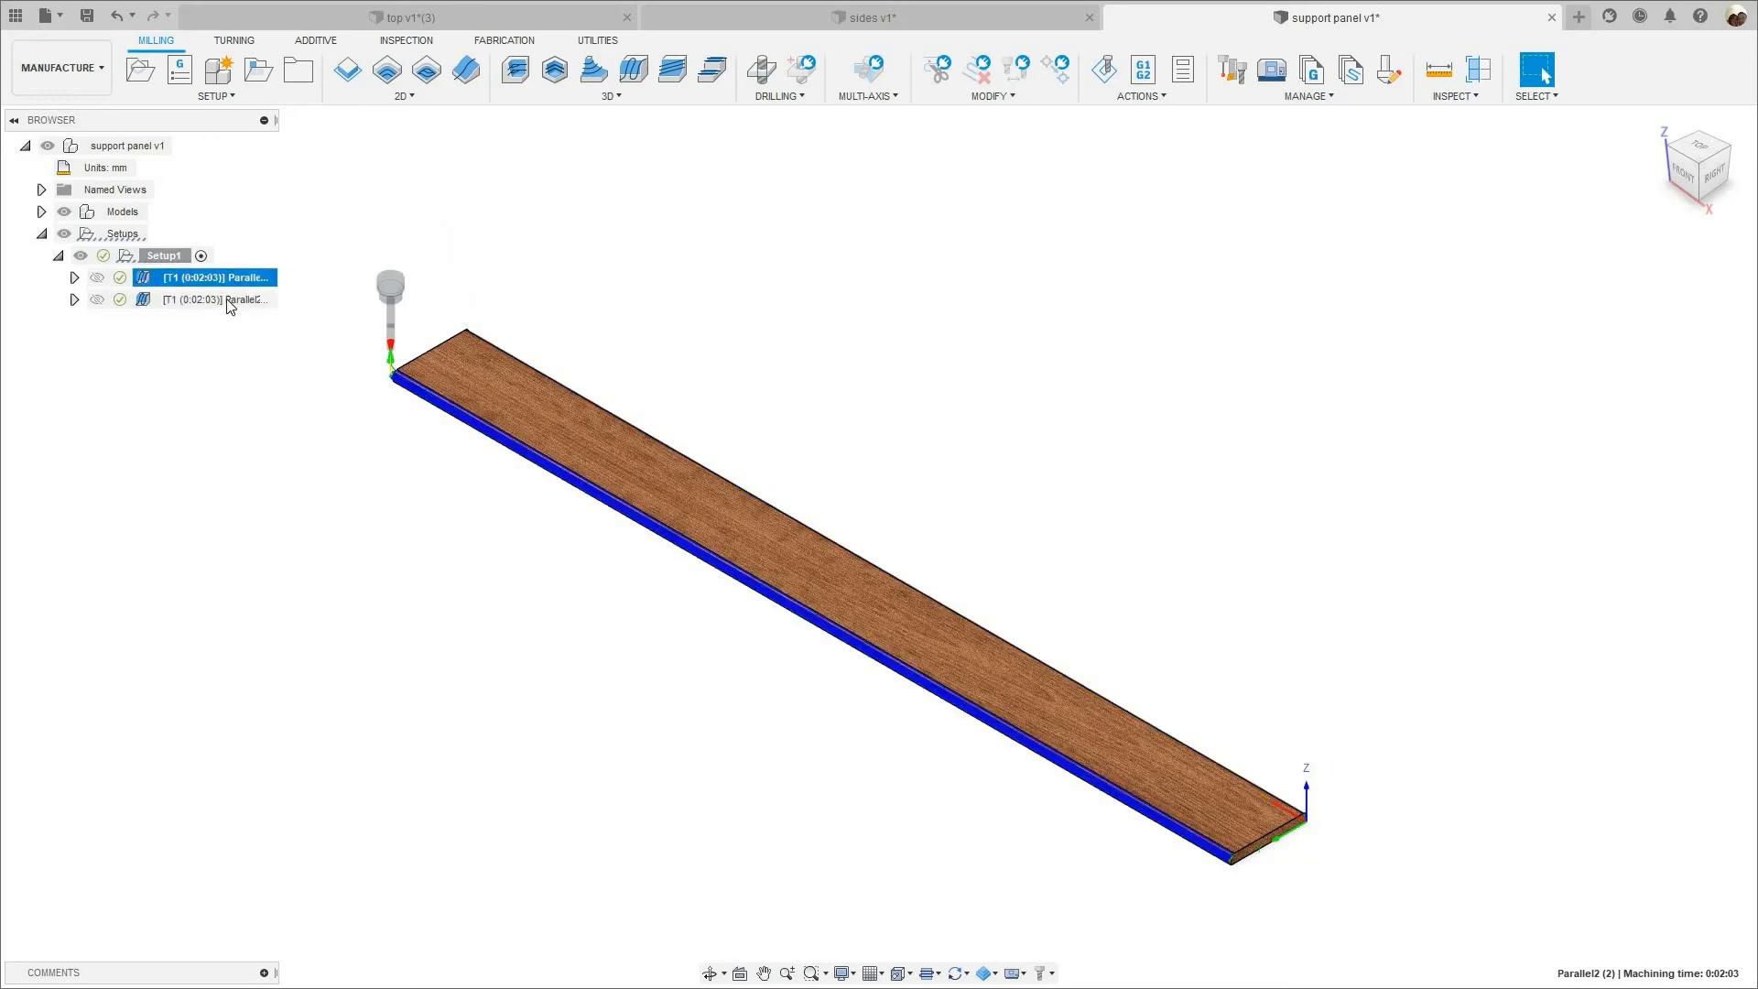
- Select the second Parallel operation and examine its toolpath around the opposite rounded edge from the panel's end
{"action": "left_click", "coordinate": [228, 300]}
{"action": "middle_click_drag", "start_coordinate": [1343, 817], "coordinate": [1234, 752]}
{"action": "scroll", "coordinate": [1115, 760], "scroll_direction": "up", "scroll_amount": 5}
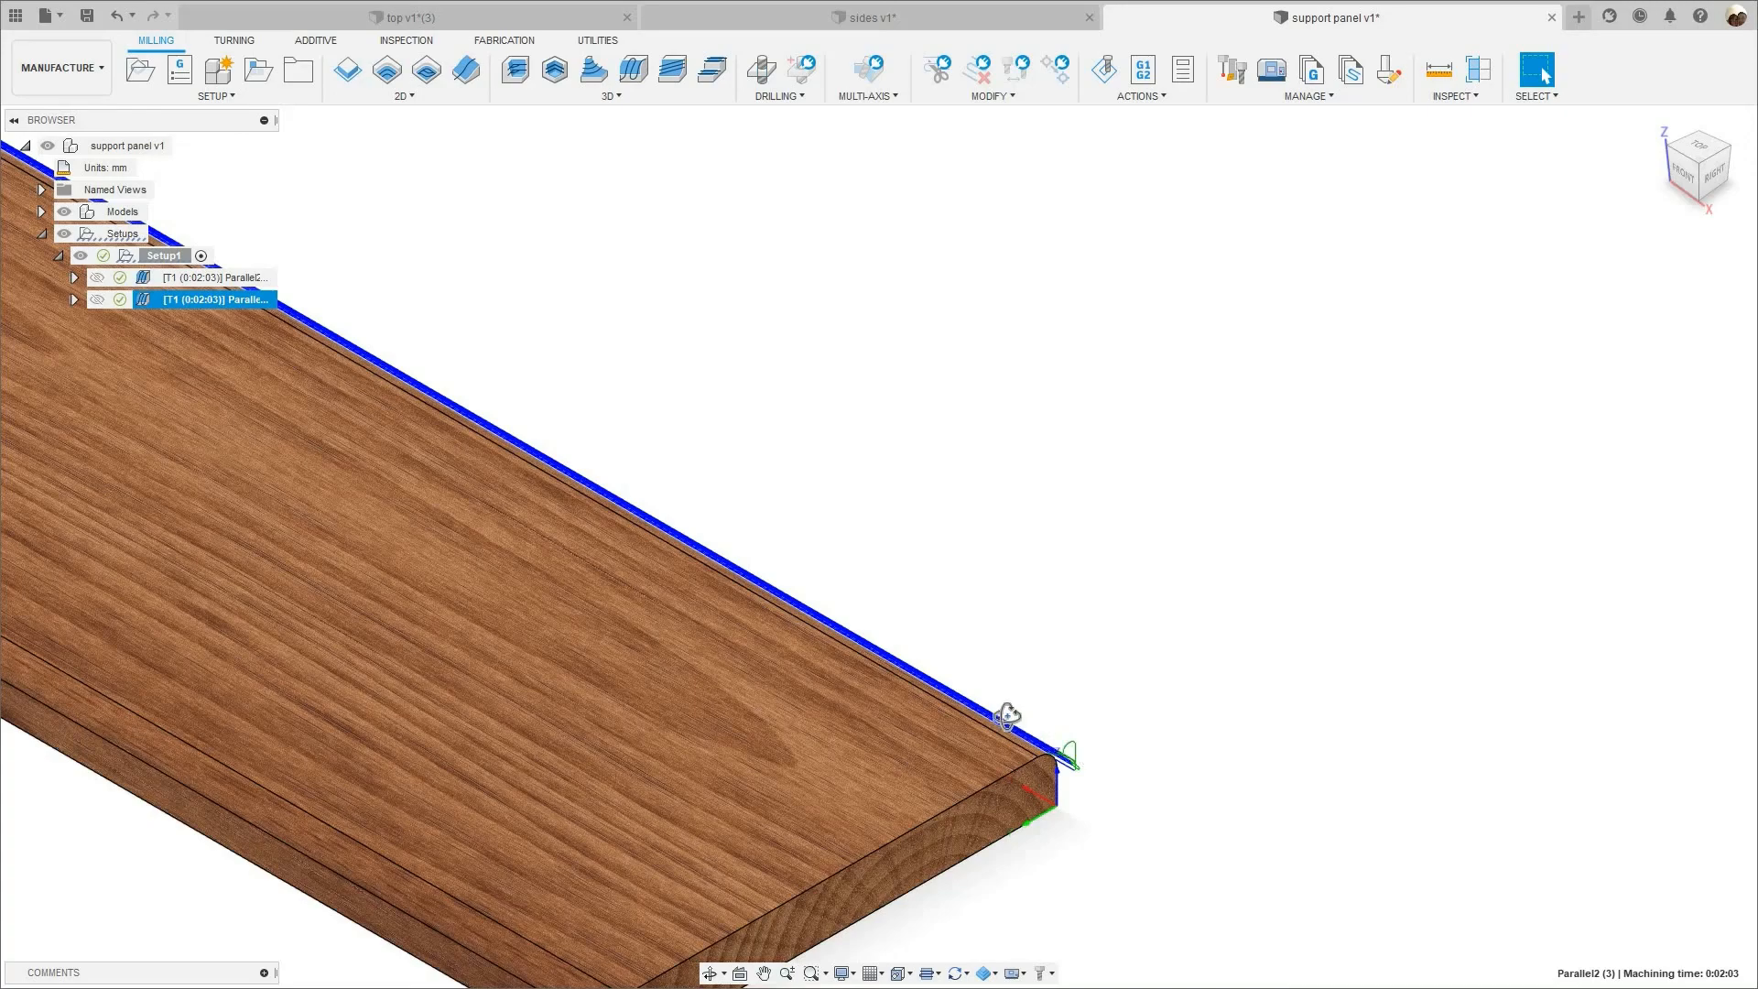
{"action": "middle_click_drag", "start_coordinate": [1003, 712], "coordinate": [1053, 727], "text": "shift"}
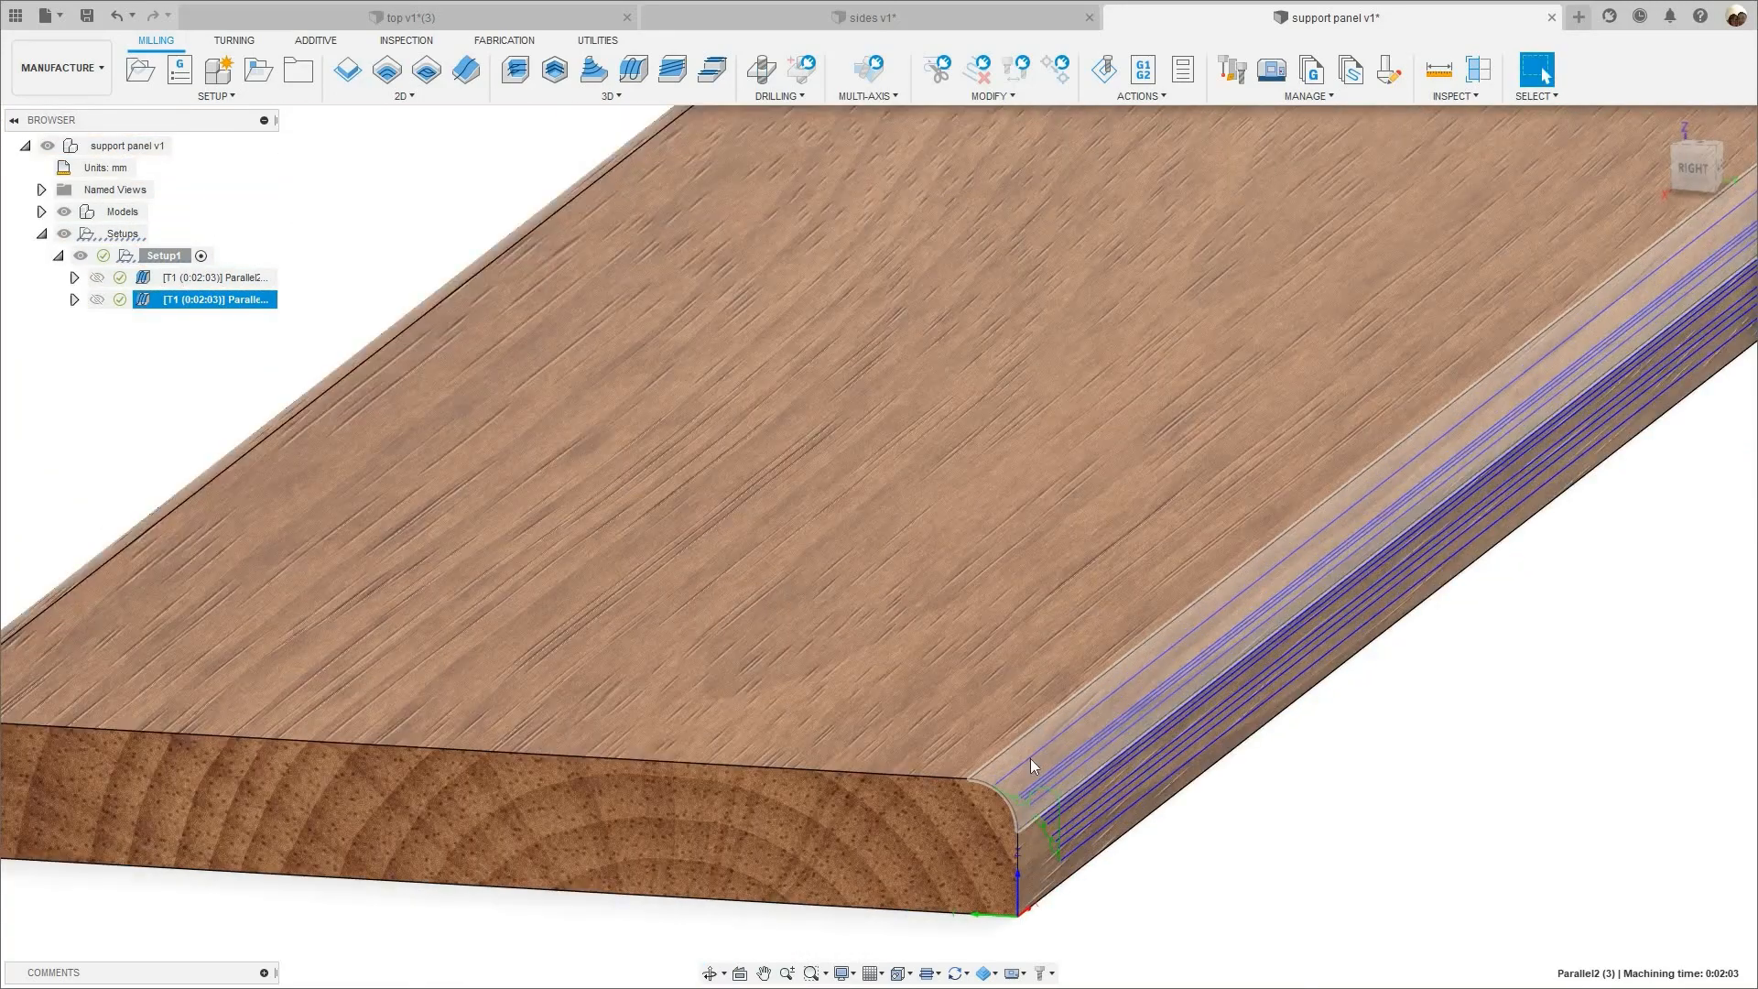
{"action": "scroll", "coordinate": [1041, 747], "scroll_direction": "down", "scroll_amount": 6}
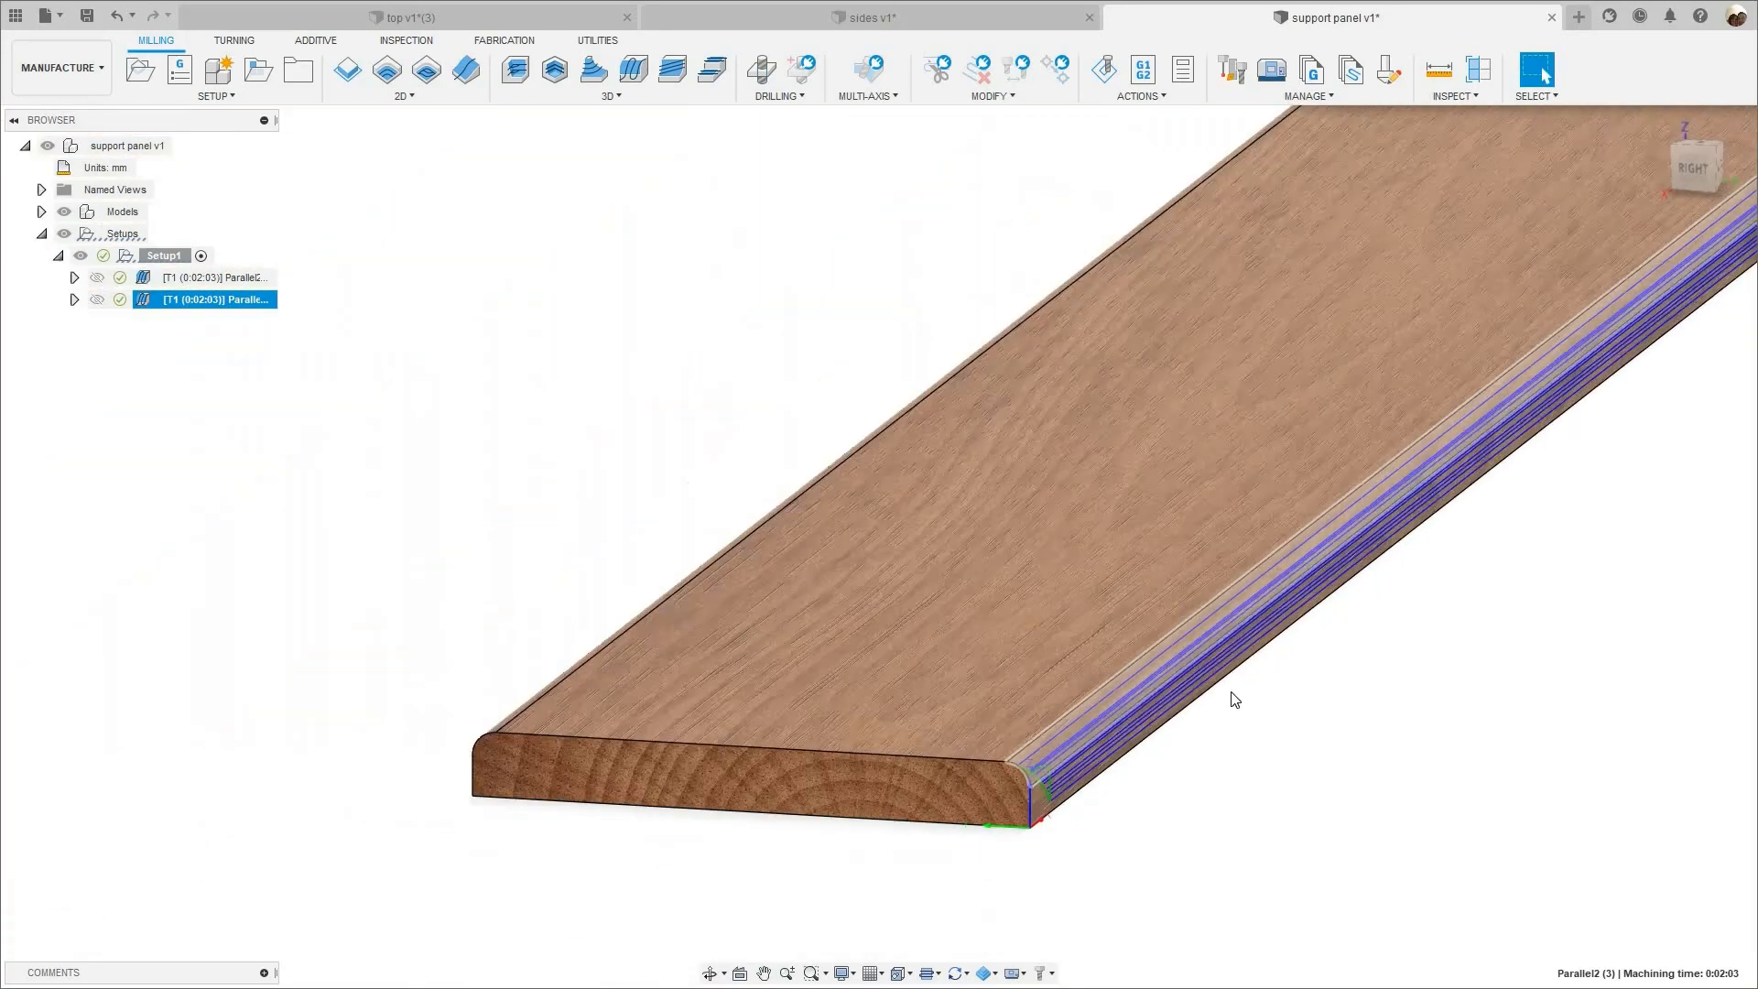
- Create an NC program for the support panel's Setup1 and name it support_beam
{"action": "scroll", "coordinate": [1630, 490], "scroll_direction": "down", "scroll_amount": 3}
{"action": "middle_click_drag", "start_coordinate": [1629, 490], "coordinate": [174, 283], "text": "shift"}
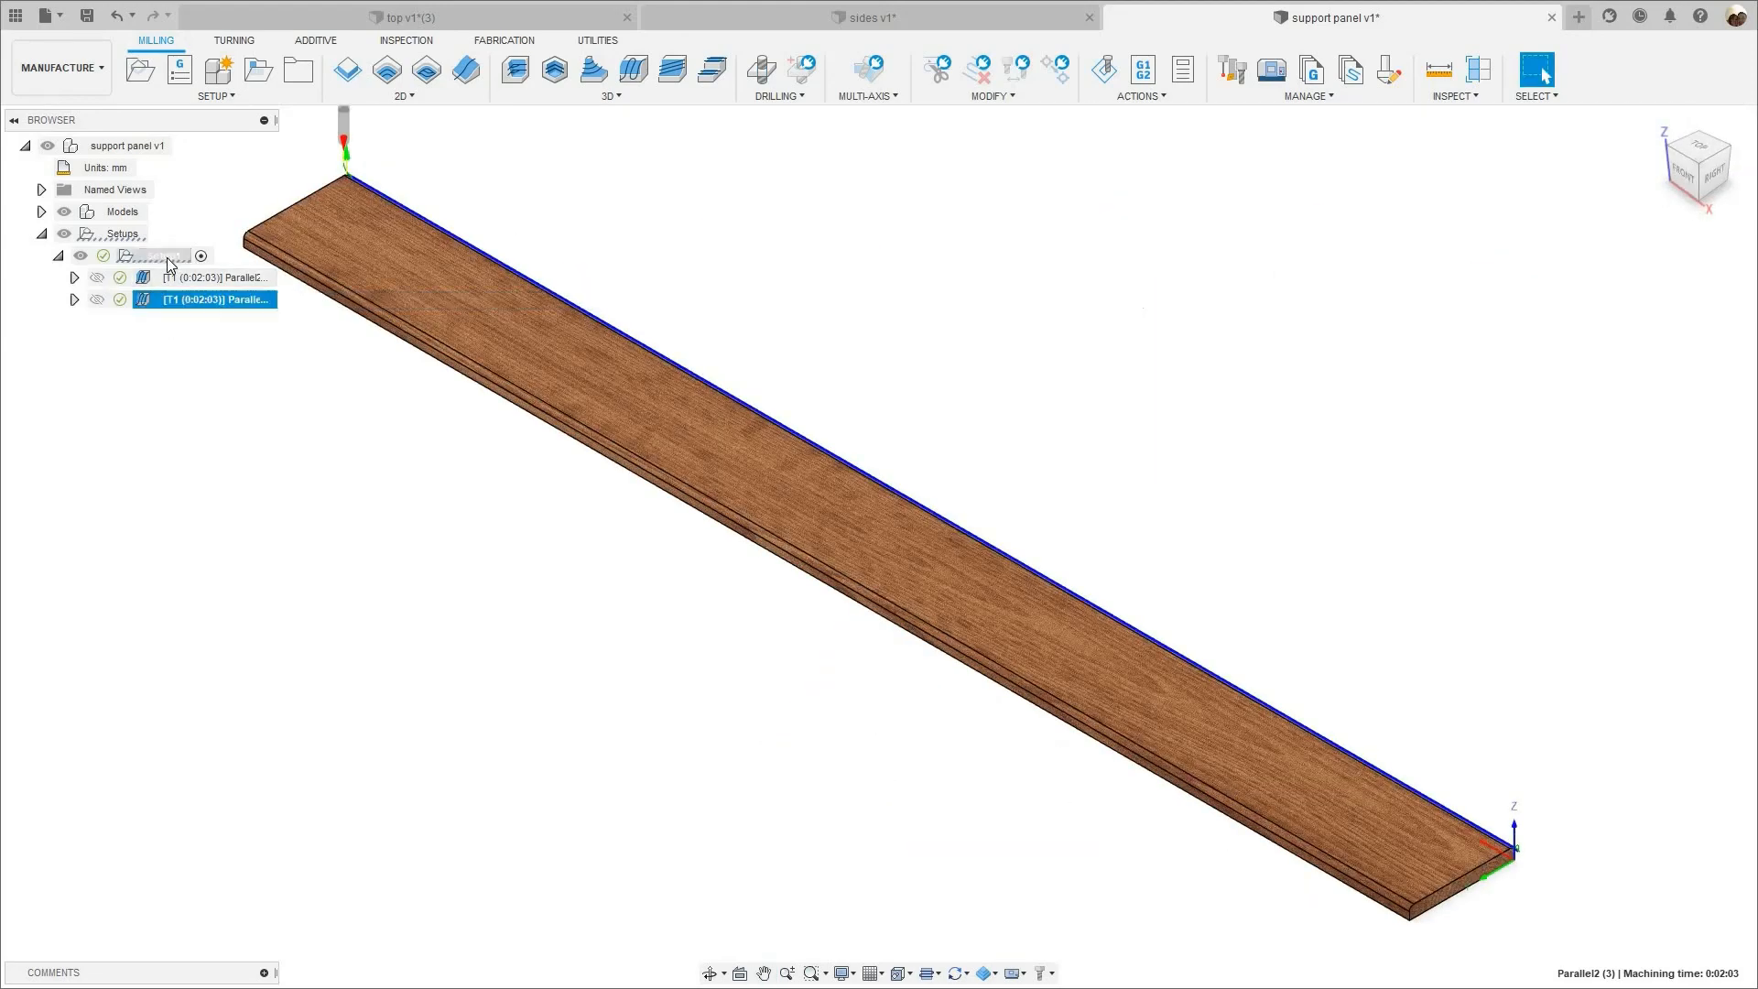
{"action": "left_click", "coordinate": [168, 260]}
{"action": "right_click", "coordinate": [167, 261]}
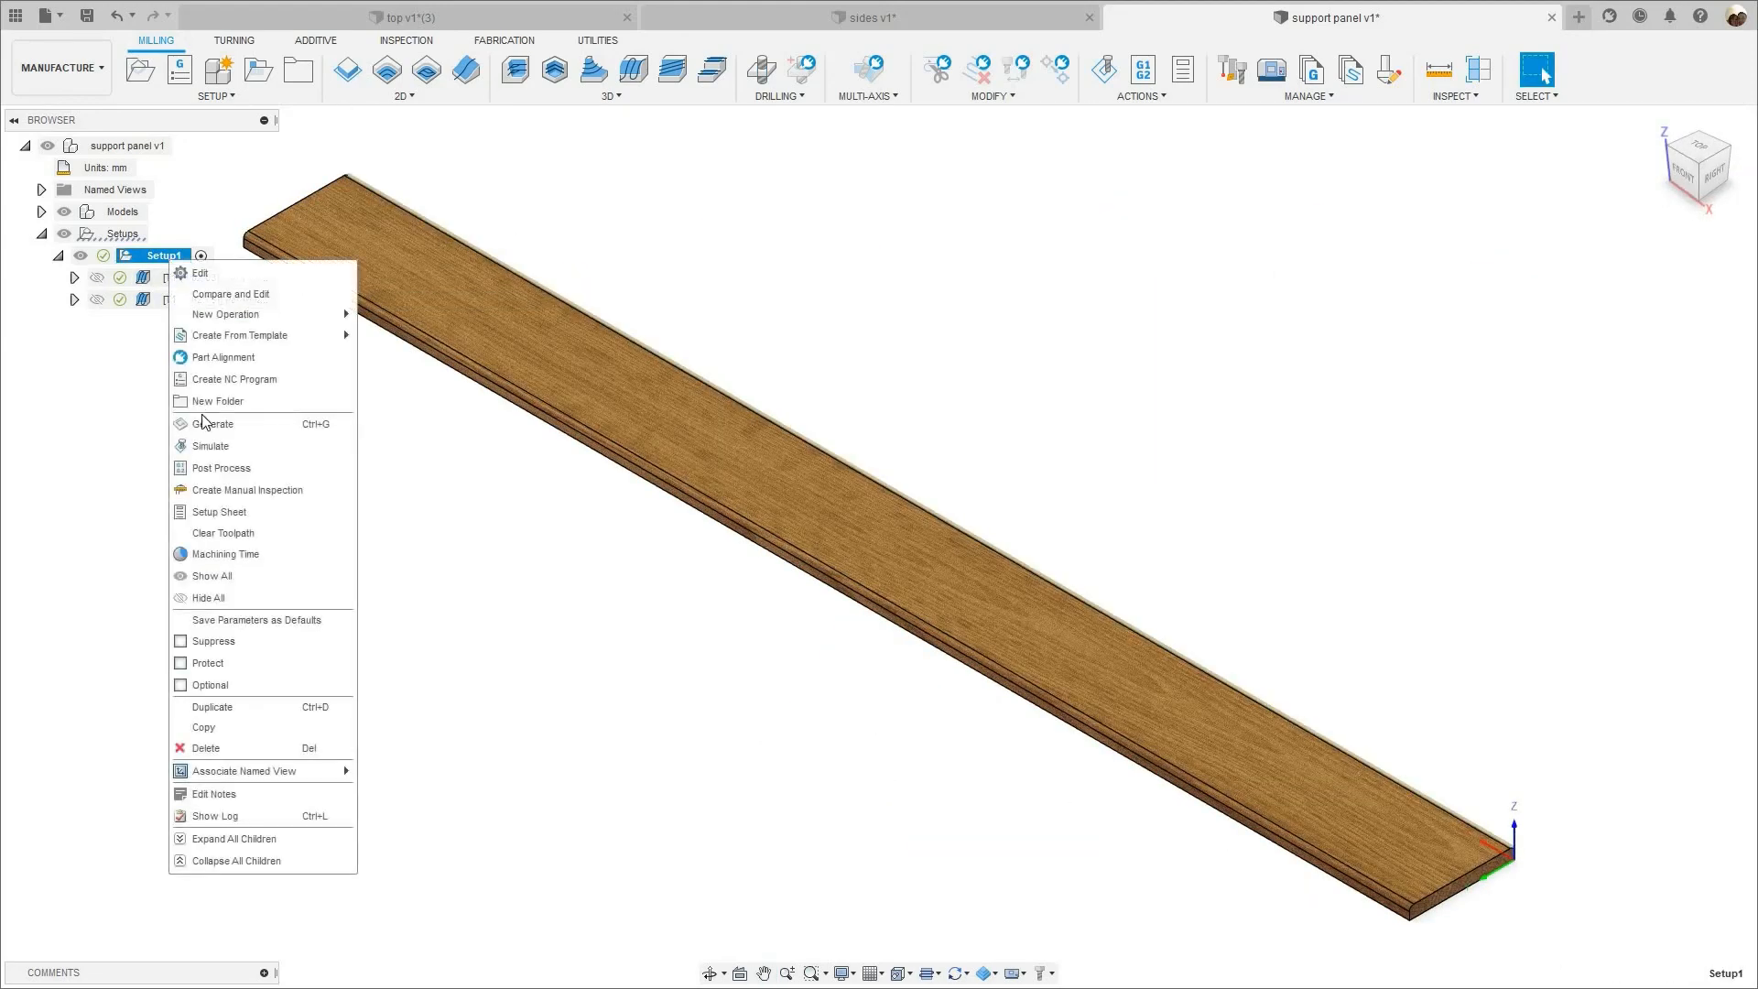
{"action": "left_click", "coordinate": [875, 536]}
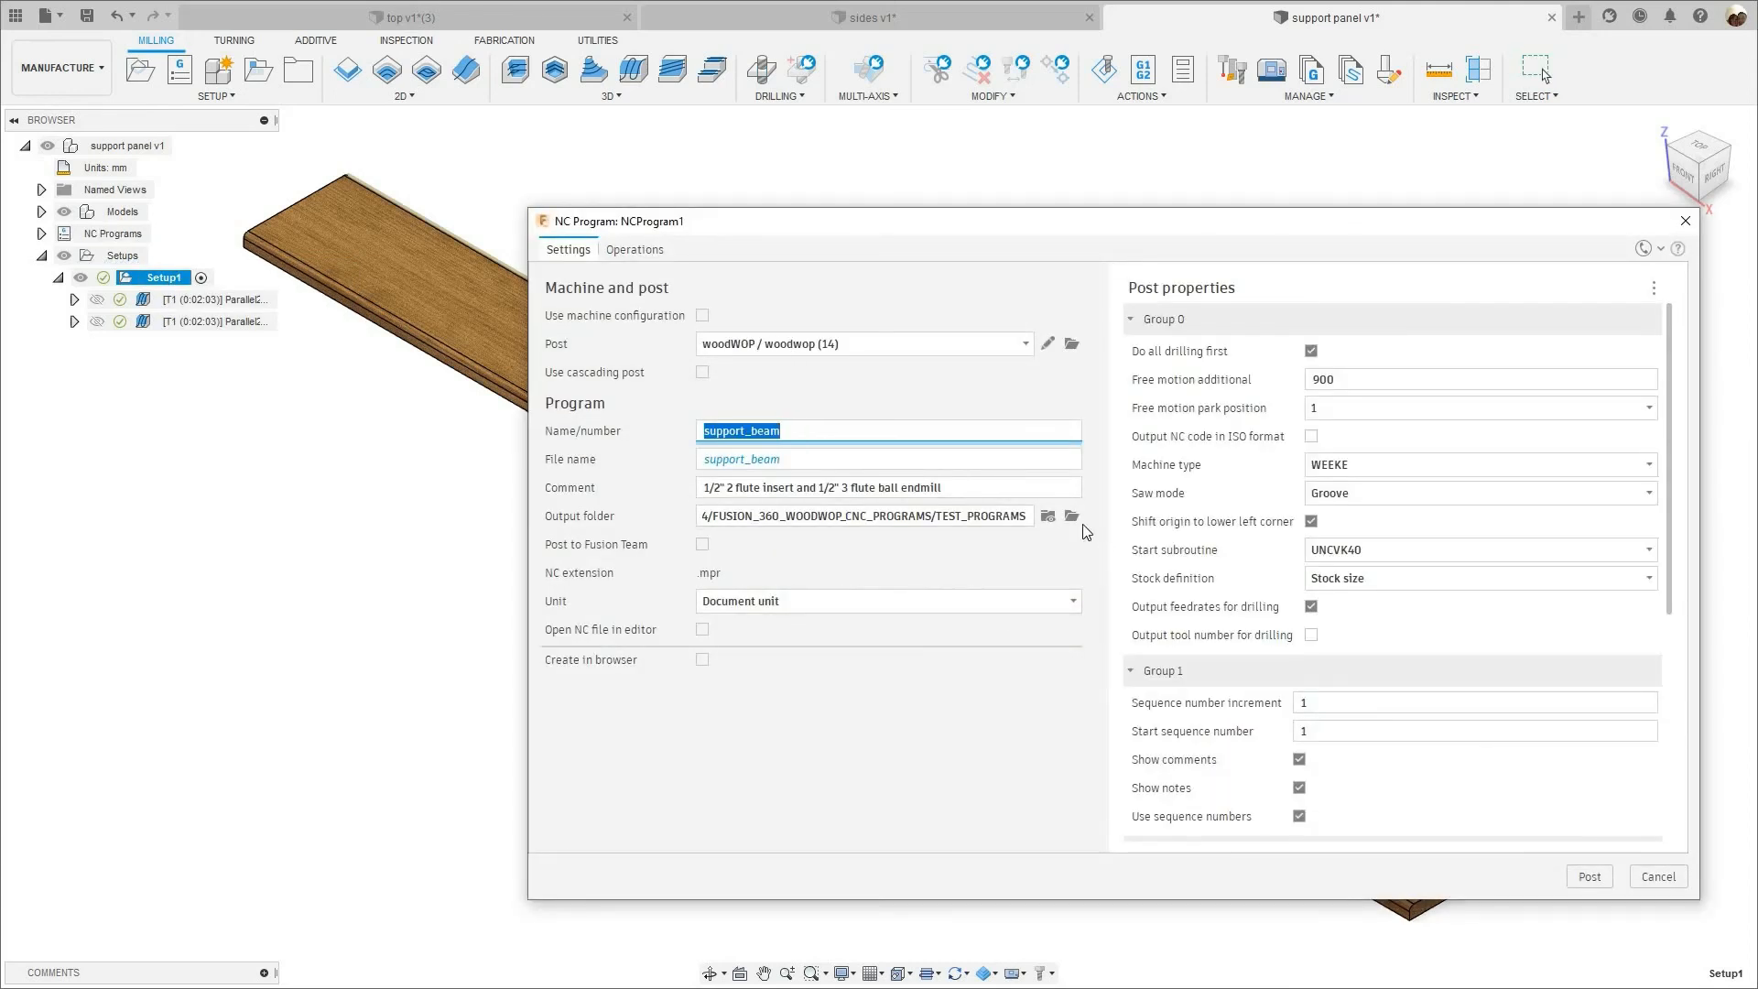
{"action": "left_click", "coordinate": [801, 436]}
{"action": "type", "text": "m"}
{"action": "left_click", "coordinate": [1589, 877]}
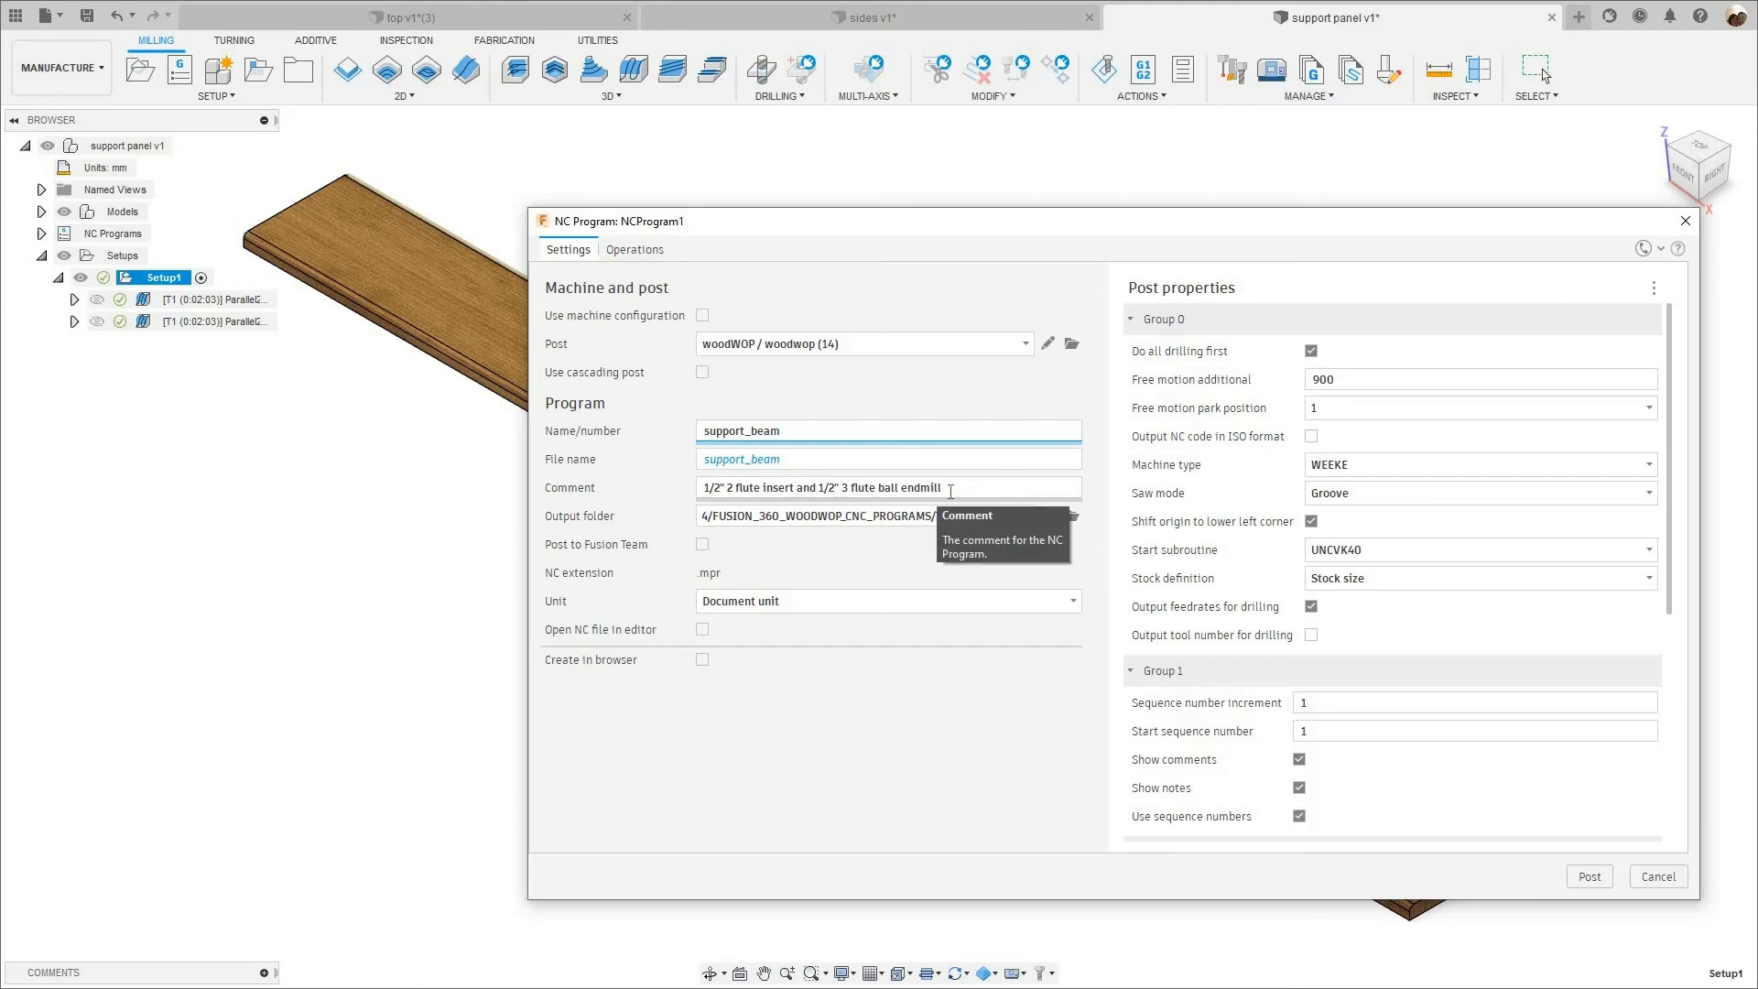
- Trim the NC program's comment to "3 flute ball endmill" and post the program
{"action": "left_click", "coordinate": [839, 492]}
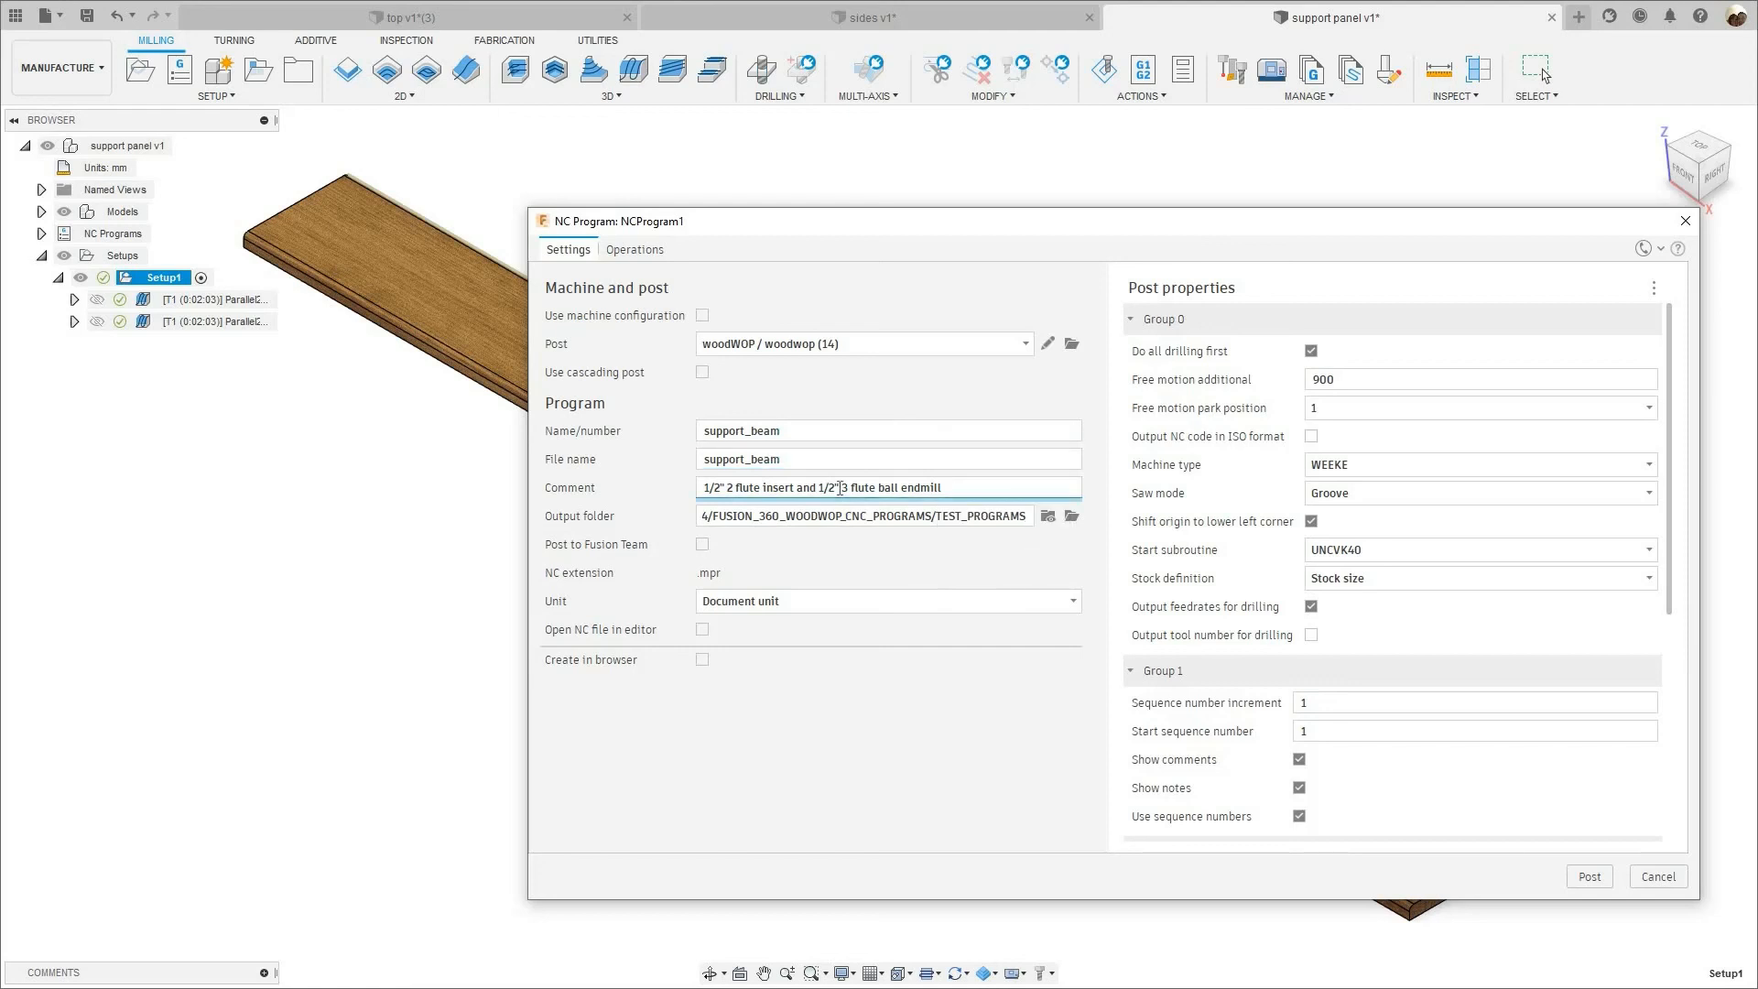
{"action": "key", "text": "shift+Home"}
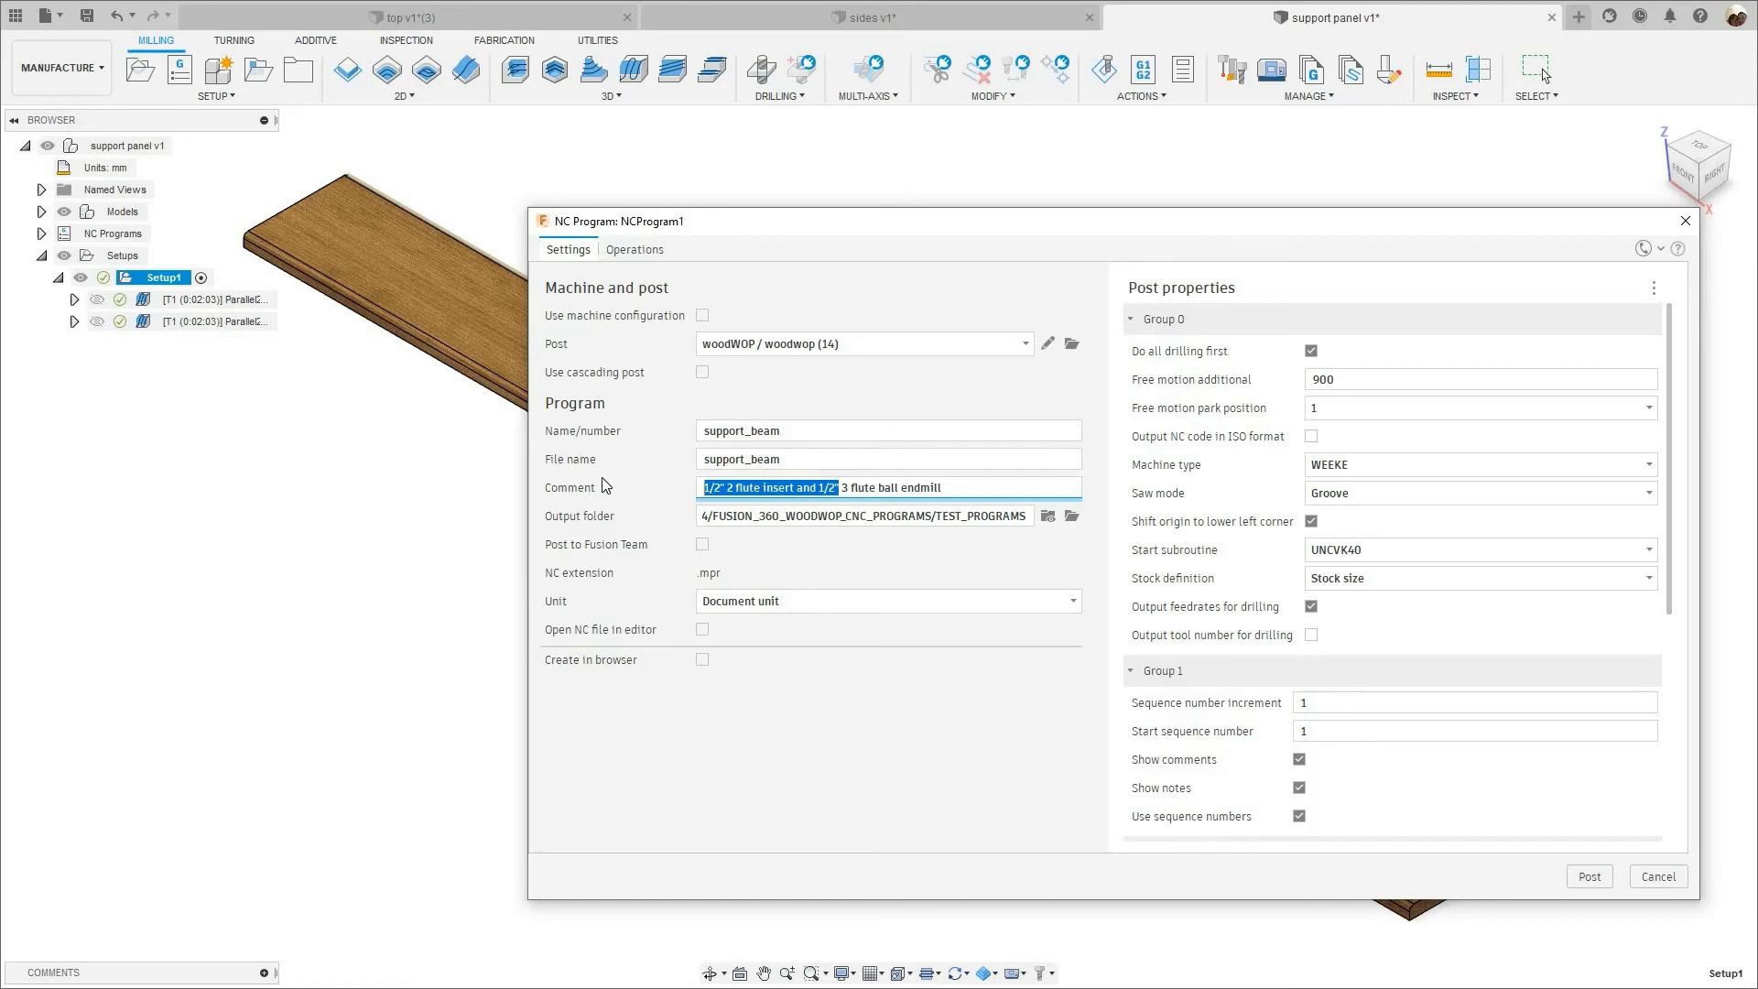
{"action": "key", "text": "BackSpace"}
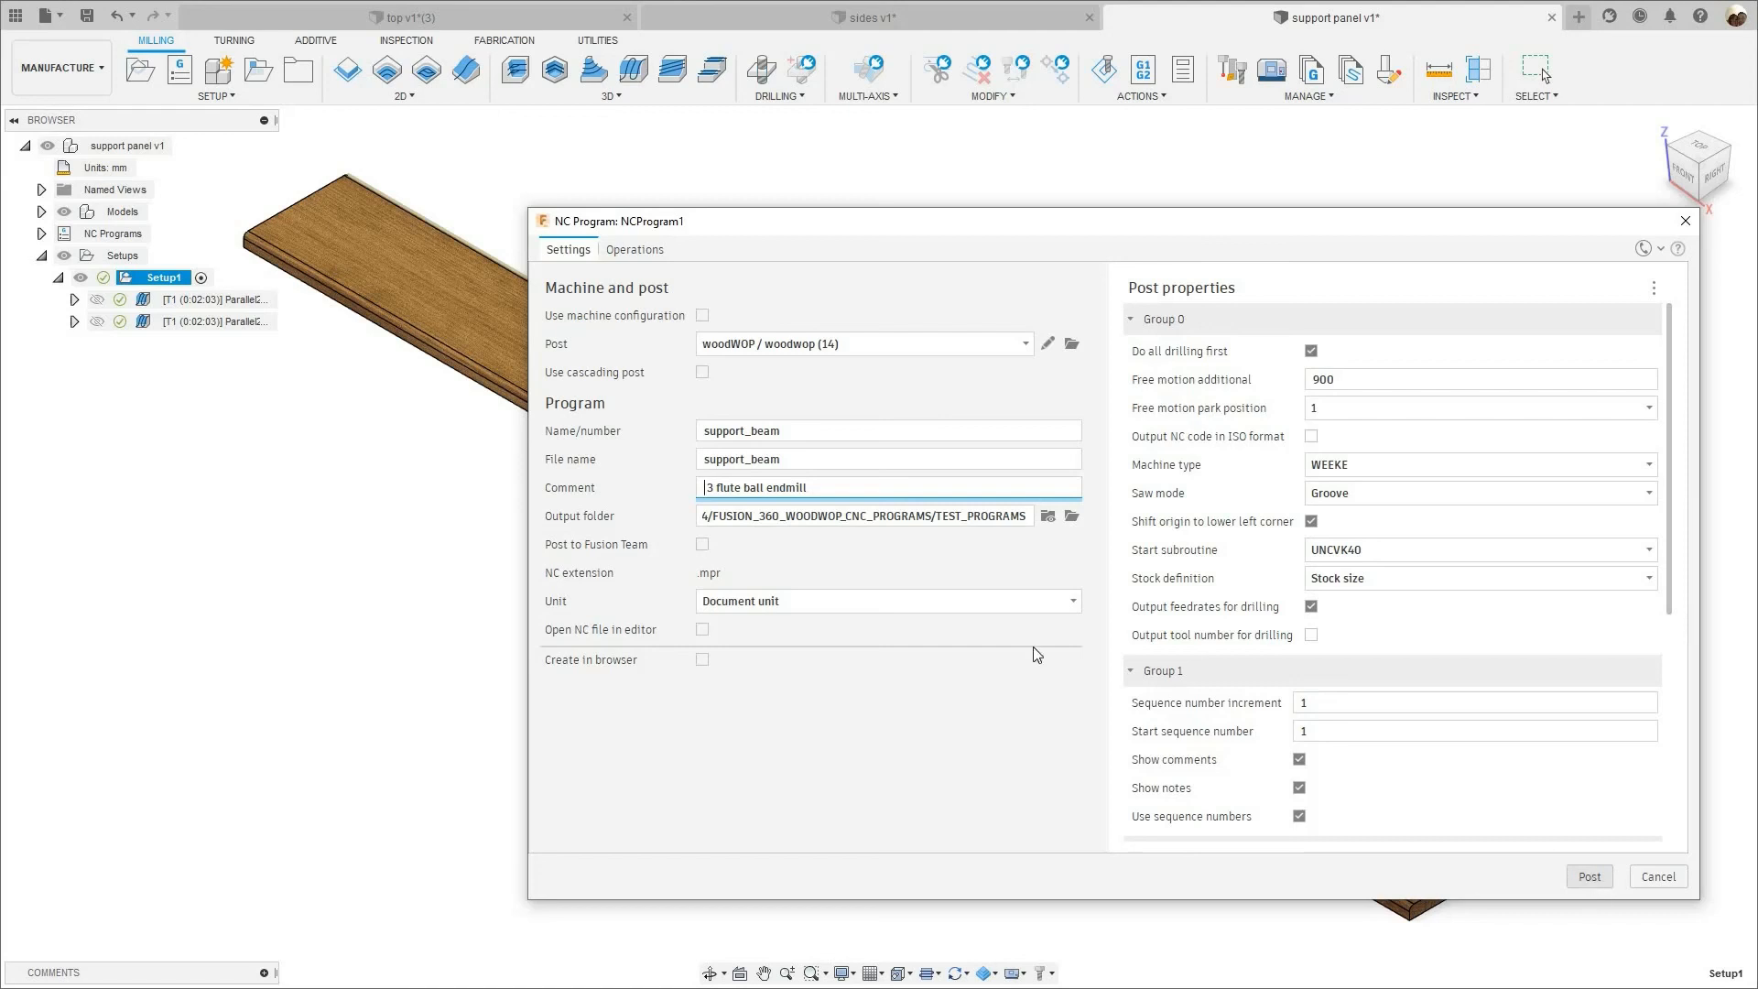
{"action": "left_click", "coordinate": [1589, 876]}
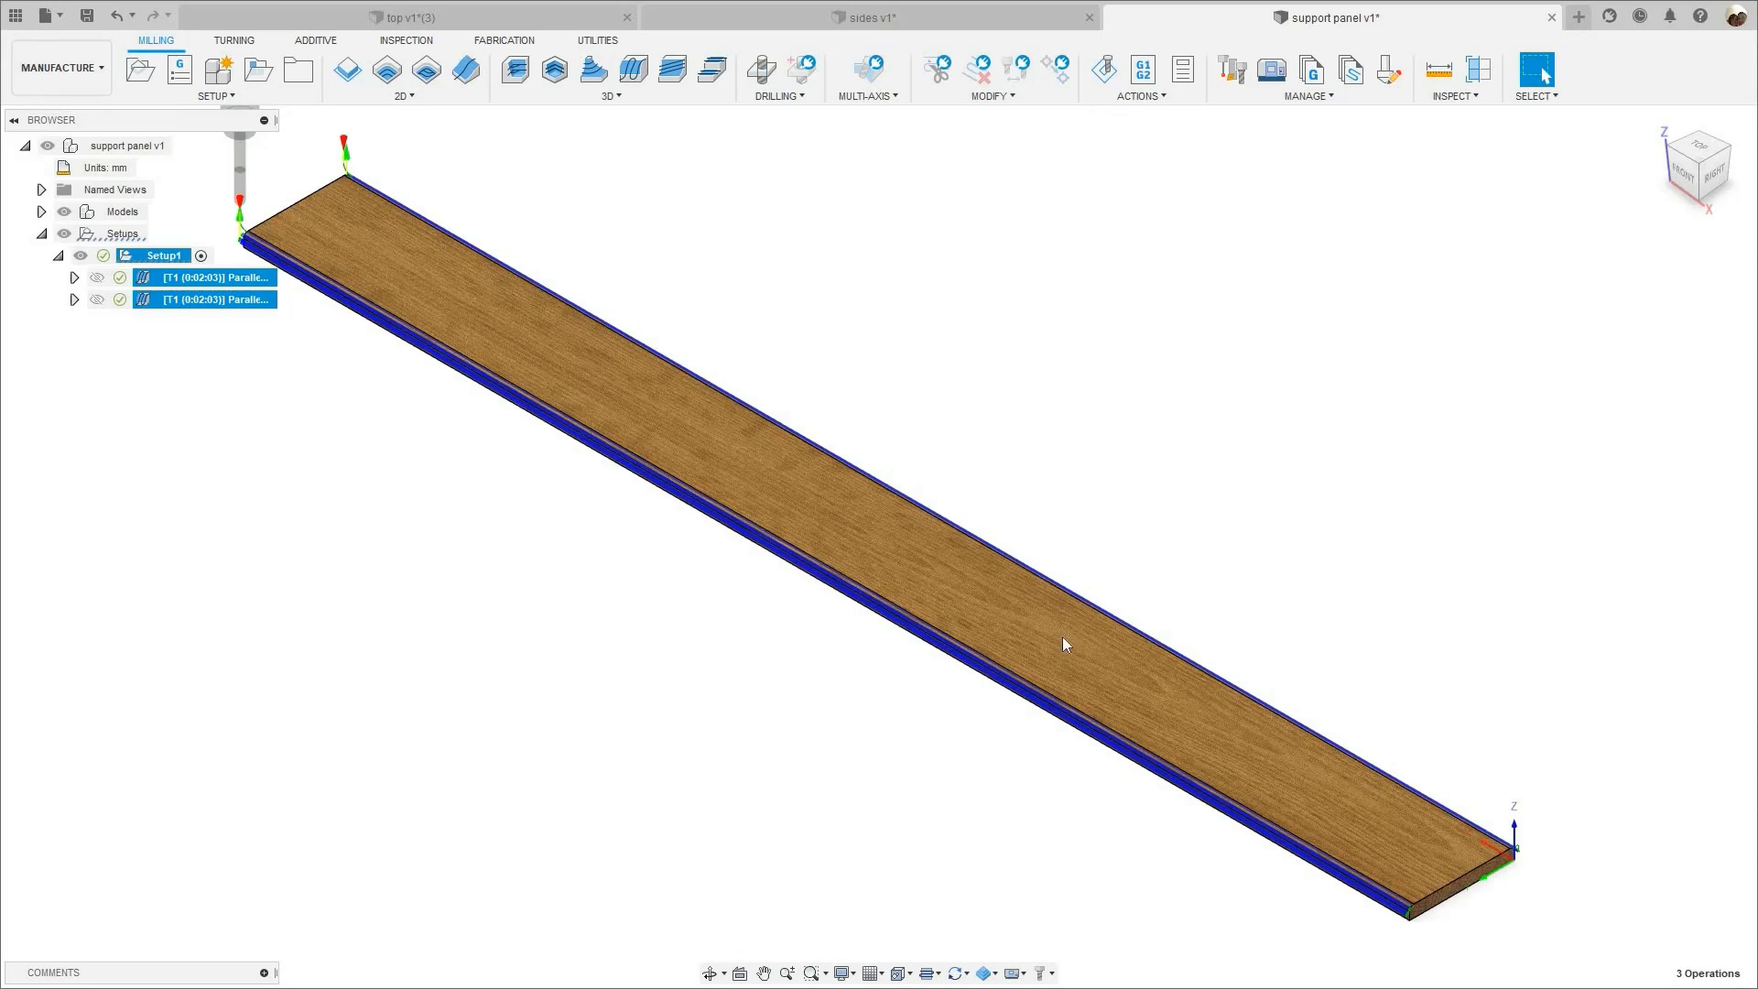
- Switch to woodWOP, open support_beam from the TEST_PROGRAMS folder and check each of its two router operations in turn
{"action": "key", "text": "super"}
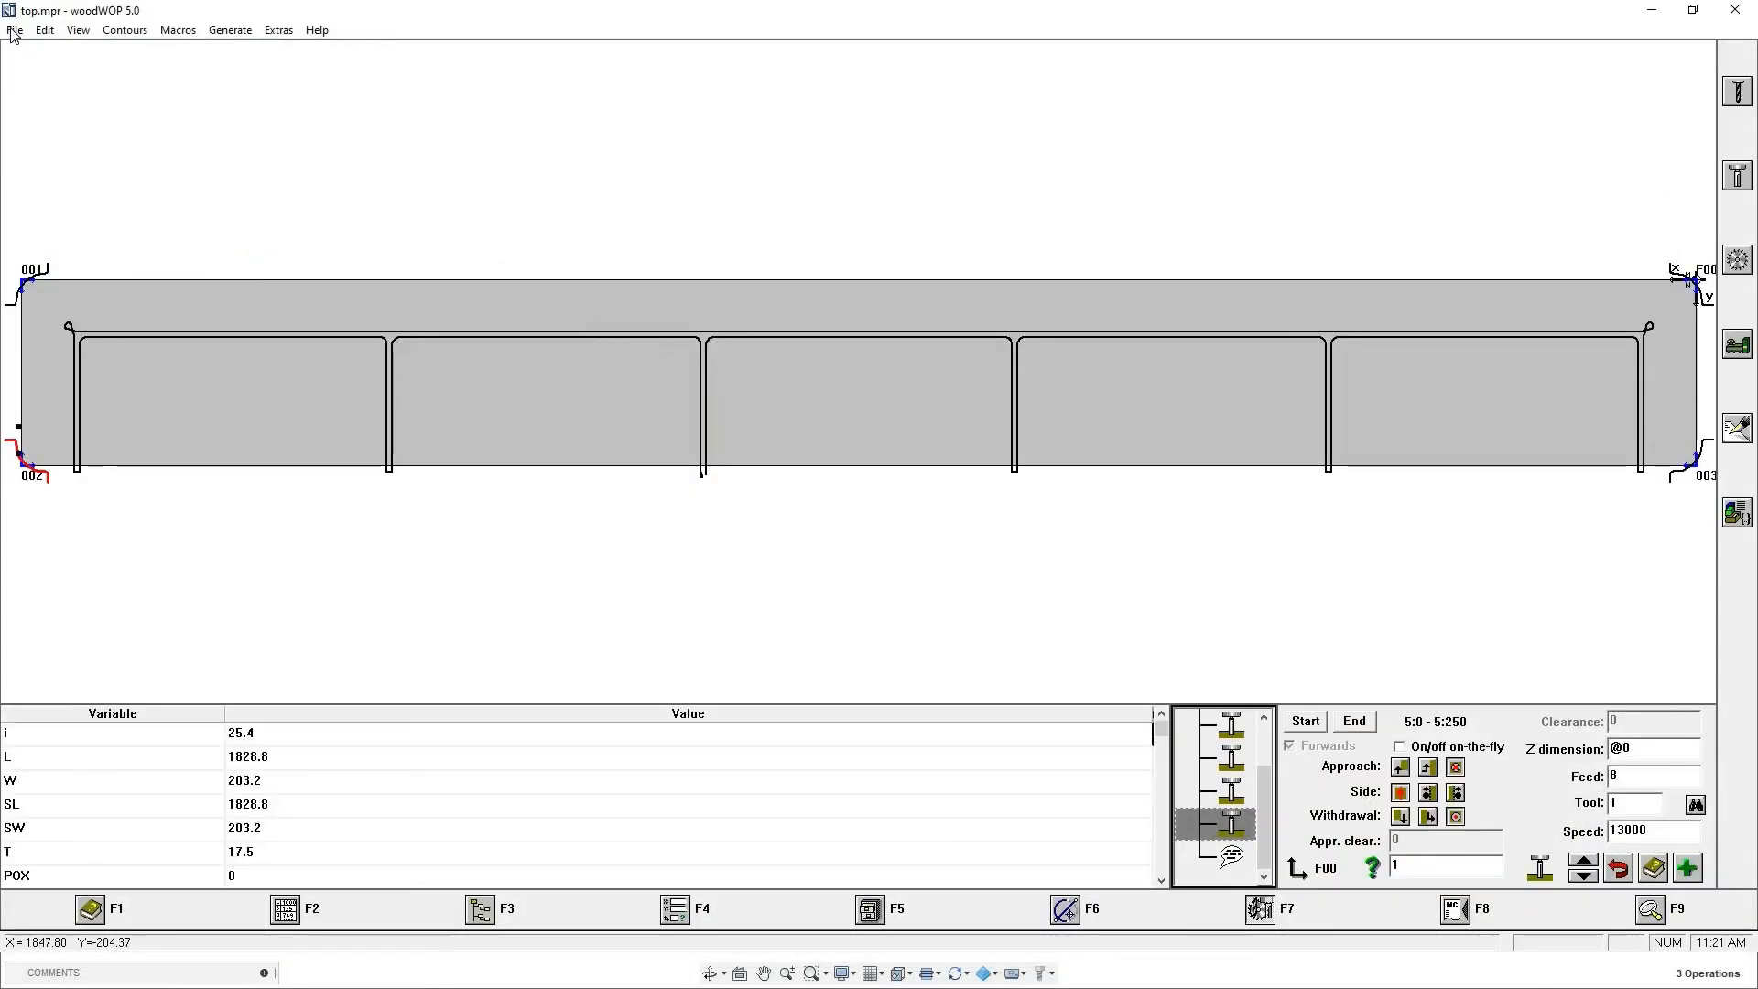
{"action": "left_click", "coordinate": [15, 31]}
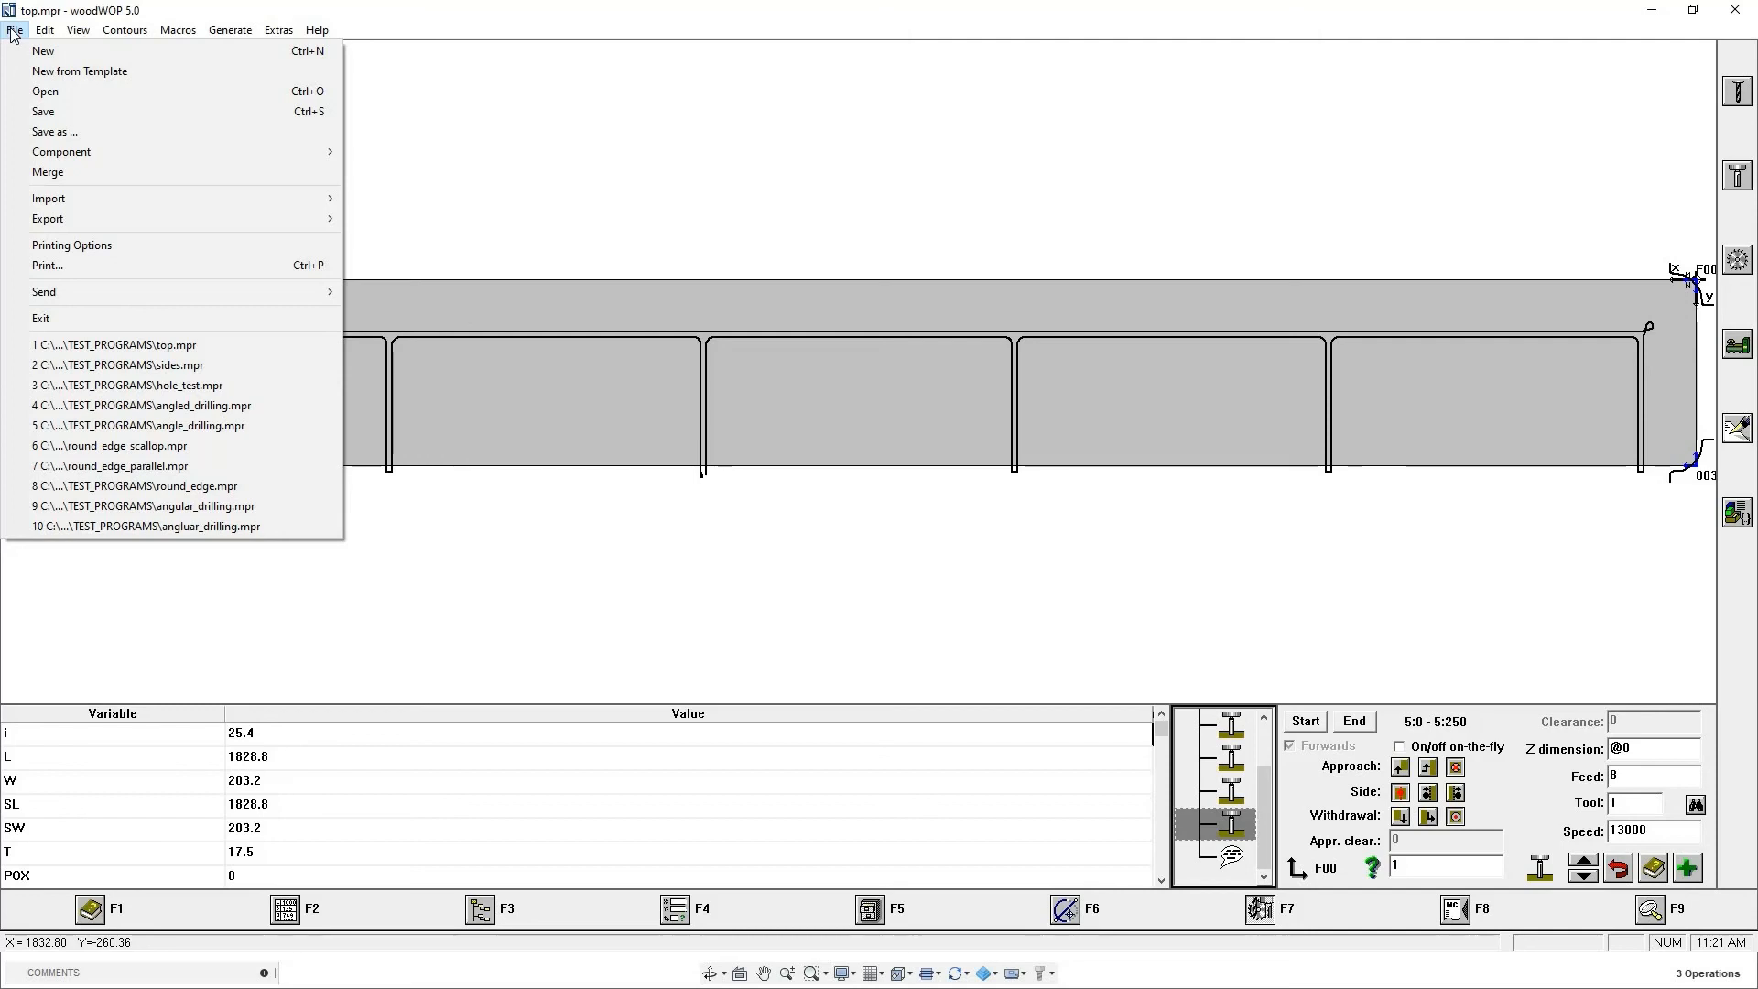
{"action": "left_click", "coordinate": [54, 95]}
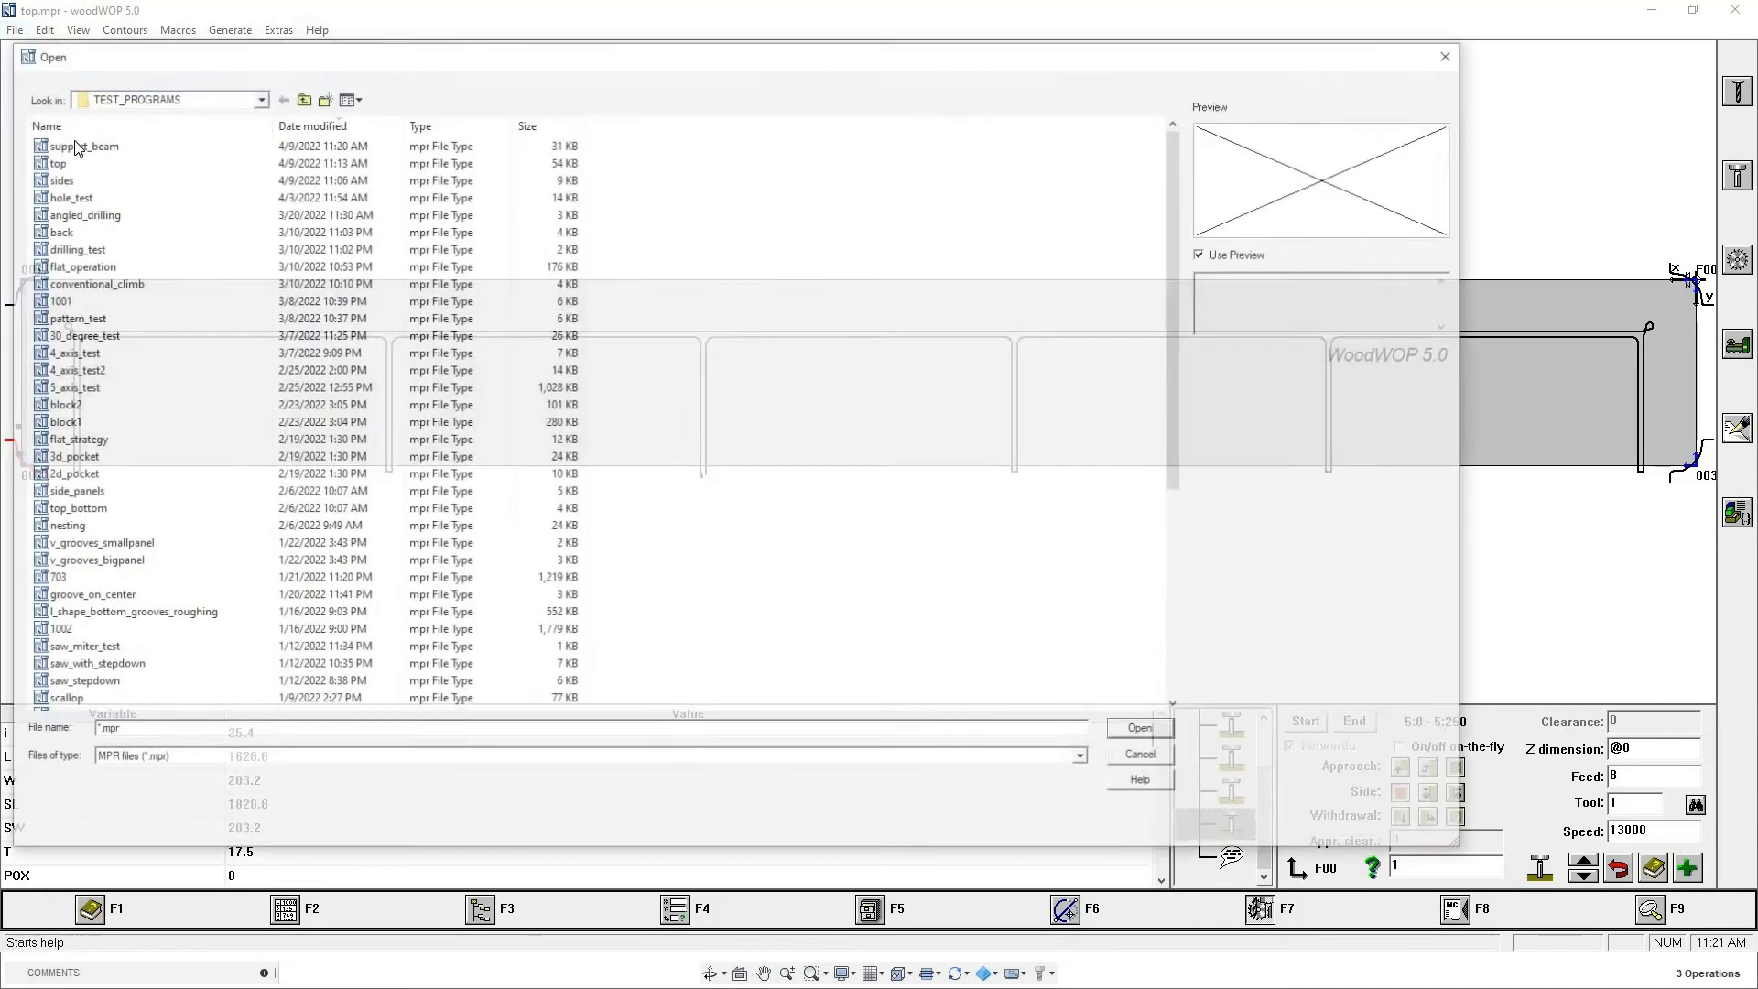
{"action": "left_click", "coordinate": [78, 144]}
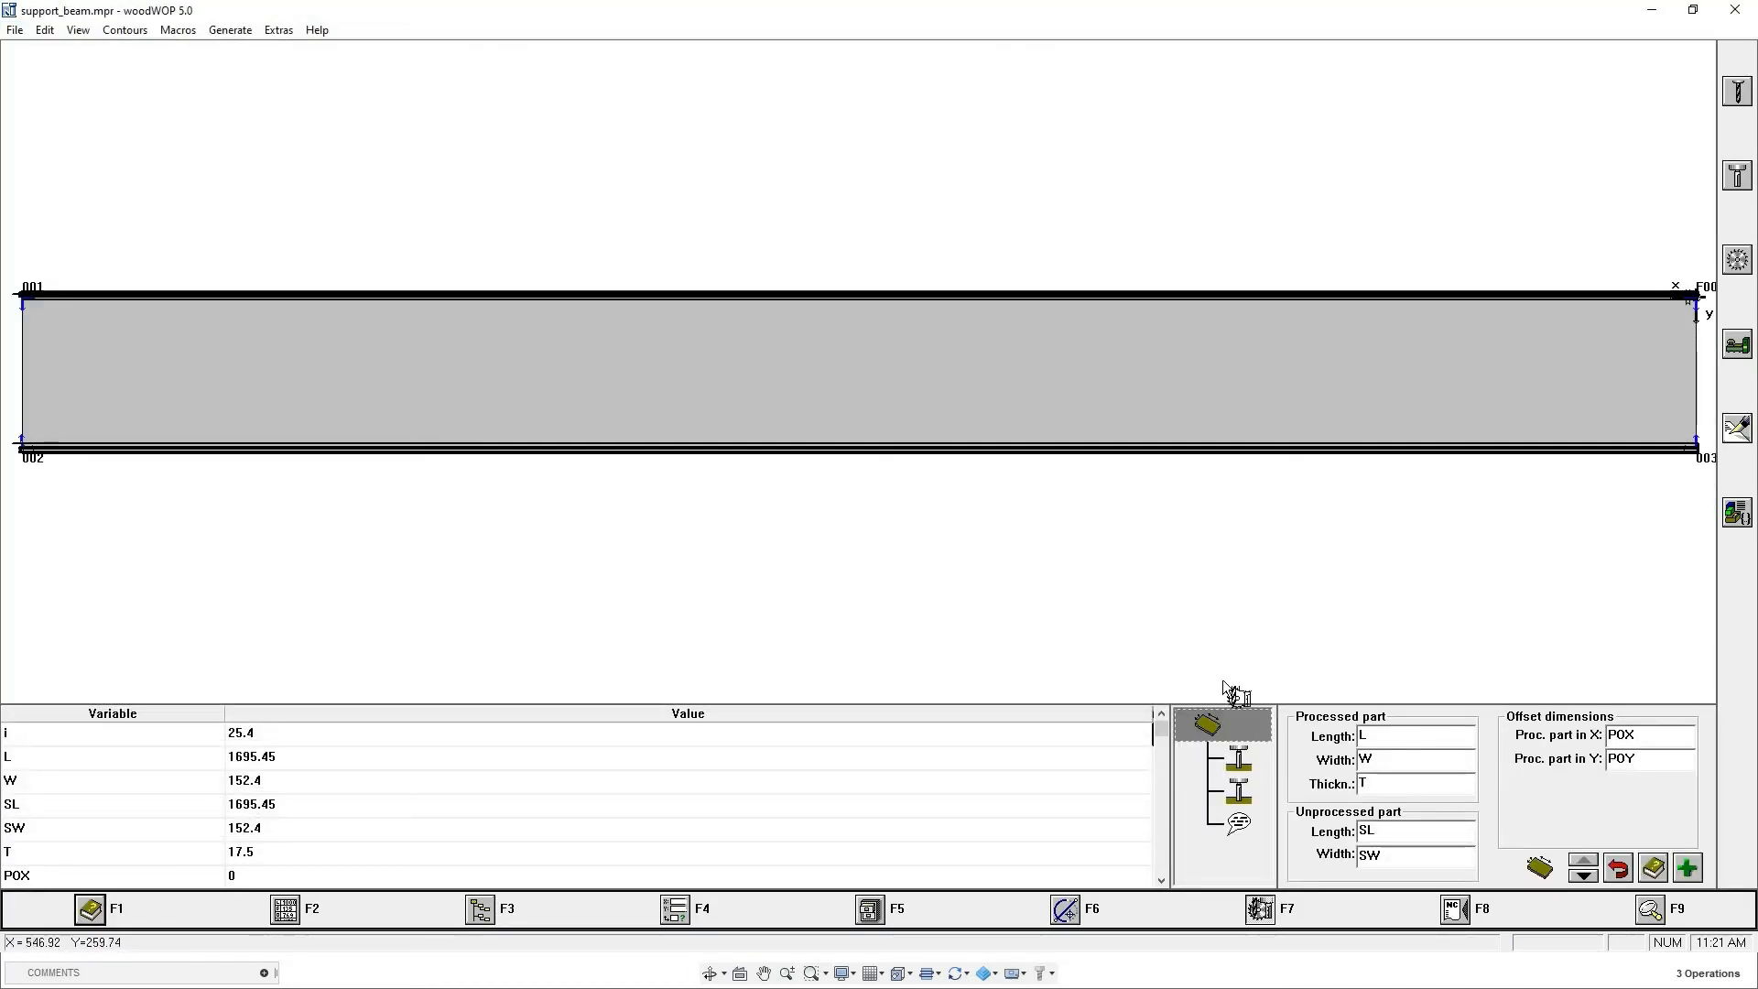
{"action": "left_click", "coordinate": [1238, 758]}
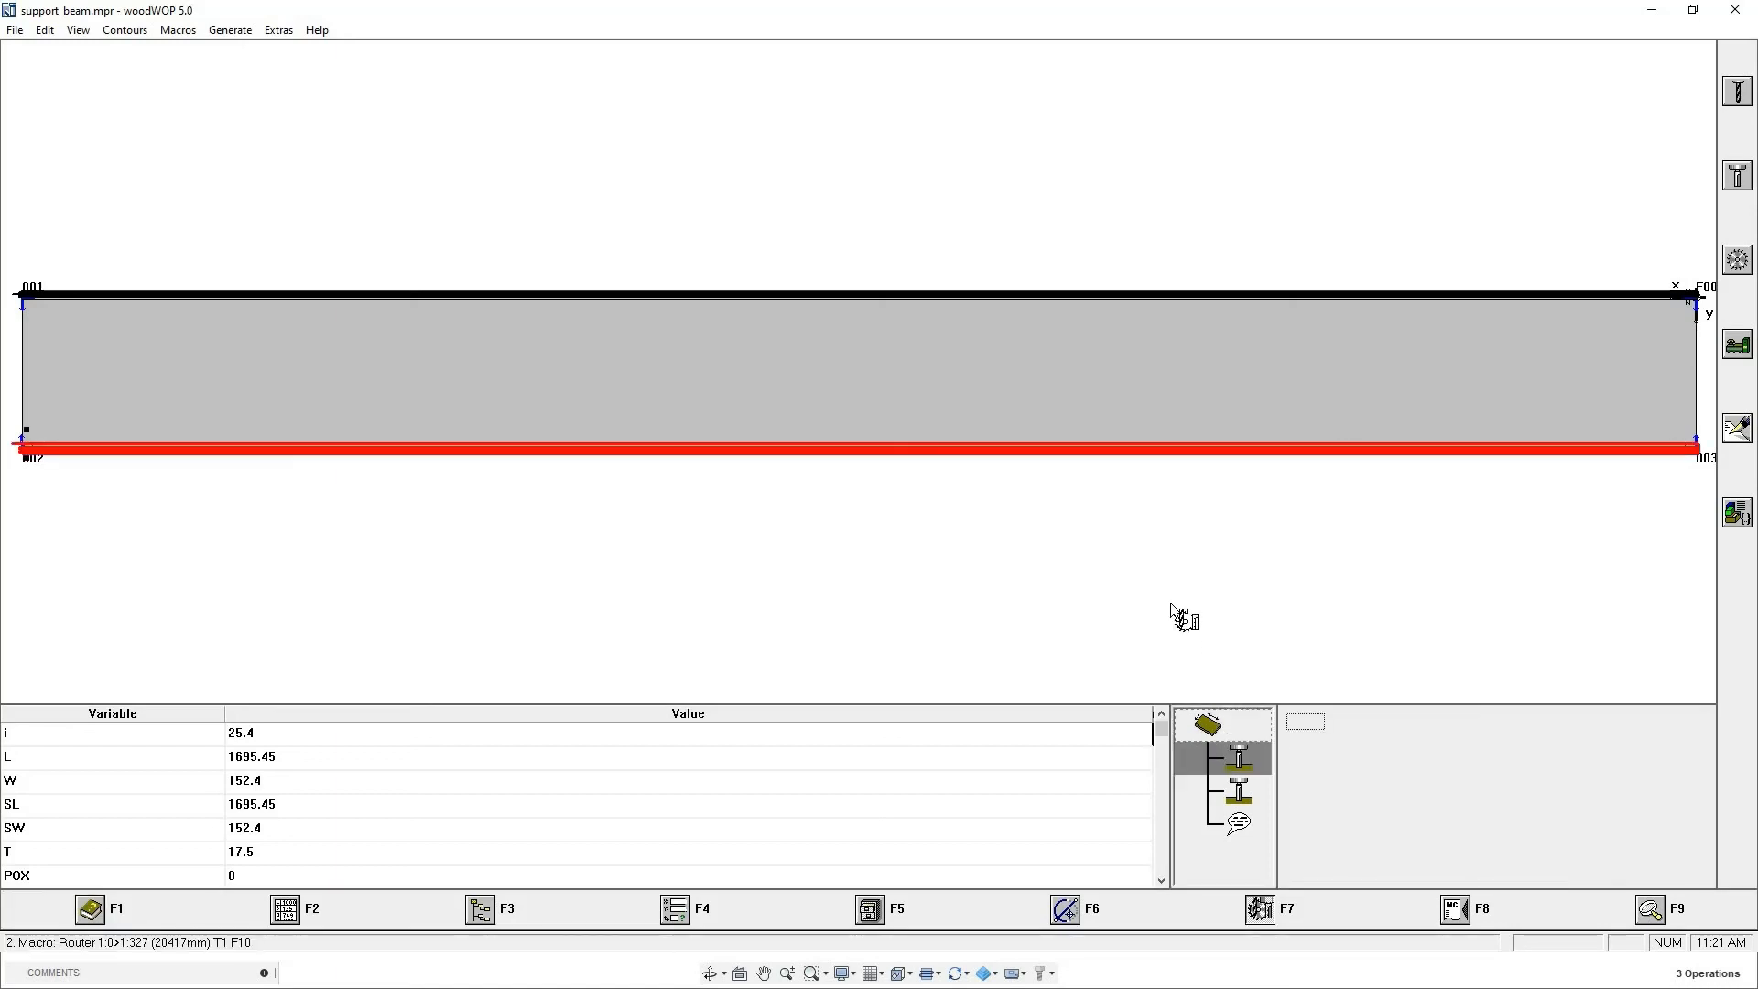
{"action": "left_click", "coordinate": [1238, 793]}
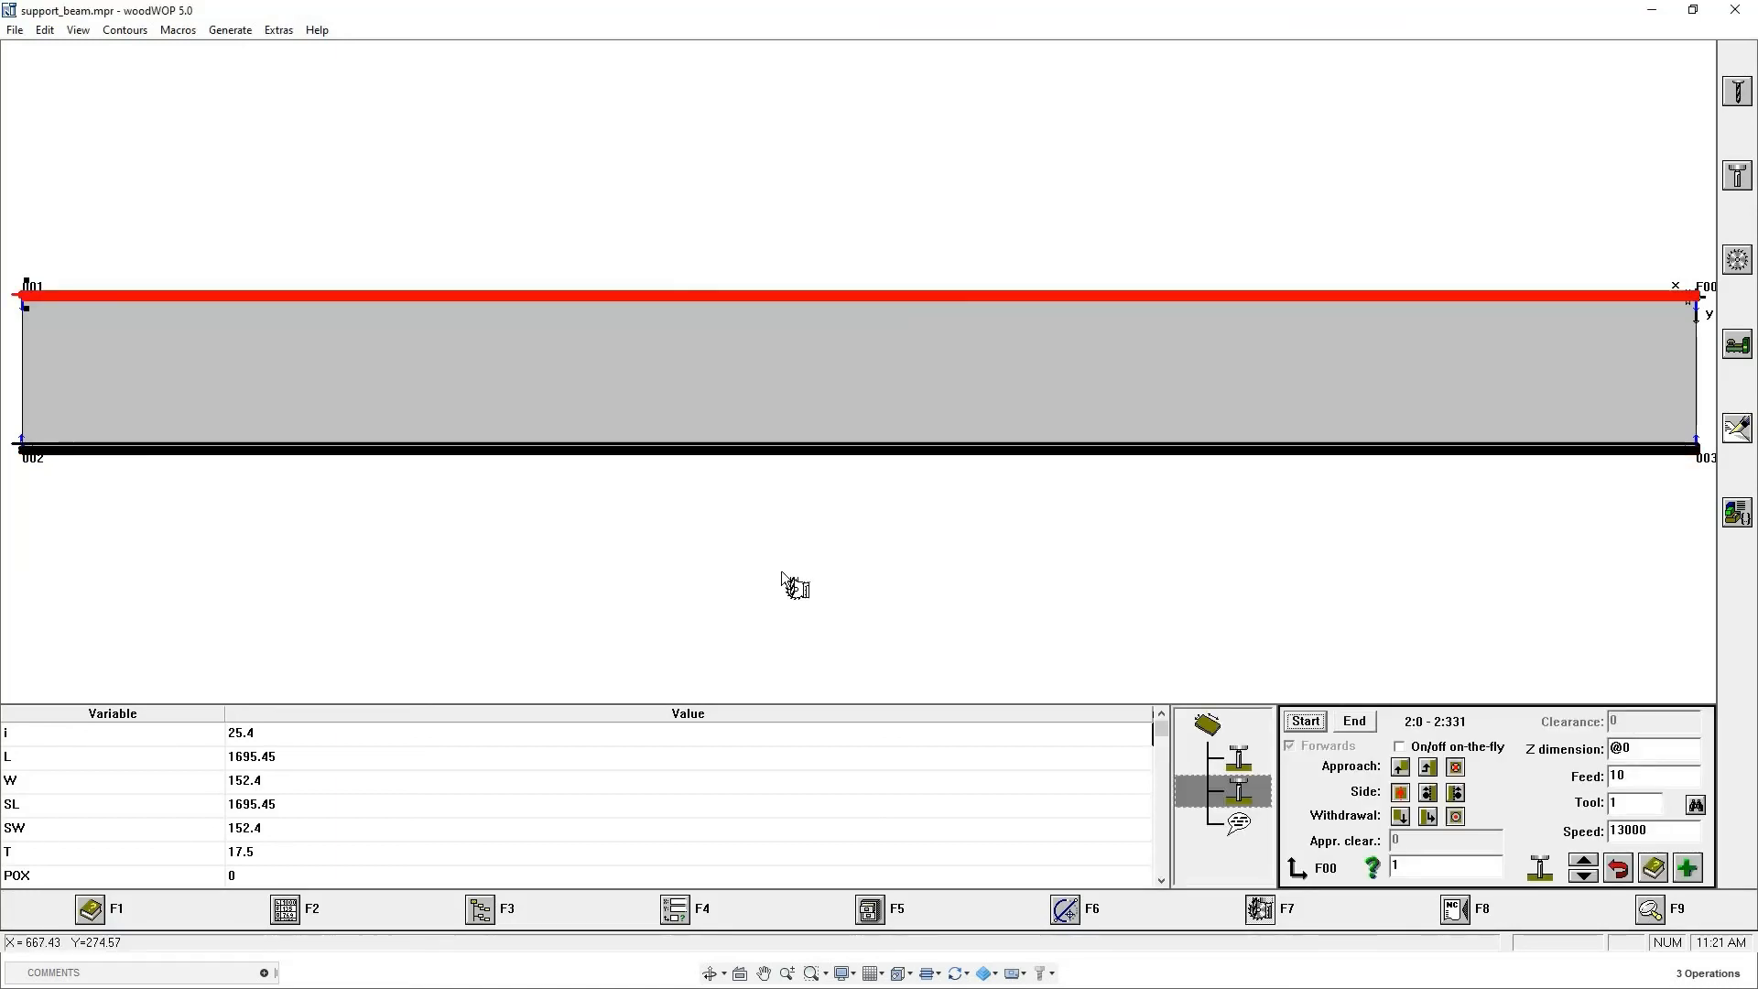